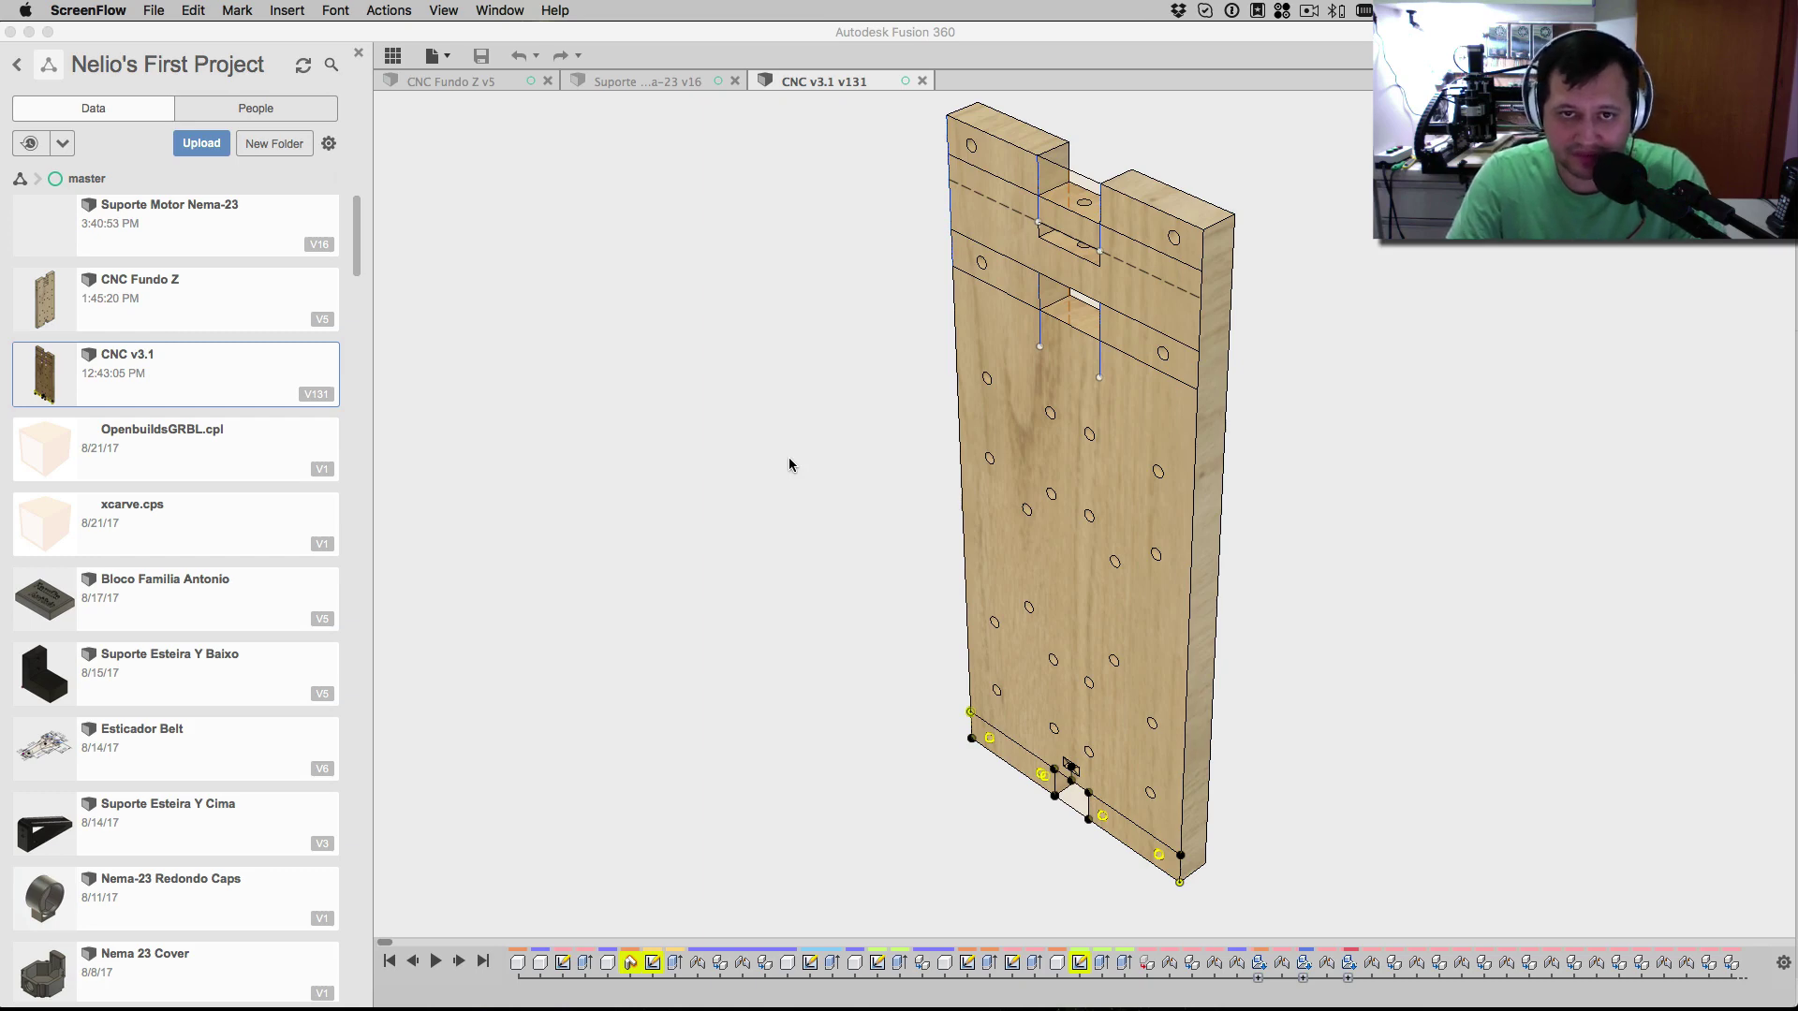
- Switch to the Suporte Motor Nema-23 design and make the Suporte Nema-23 Idler 25mm component visible
click(621, 84)
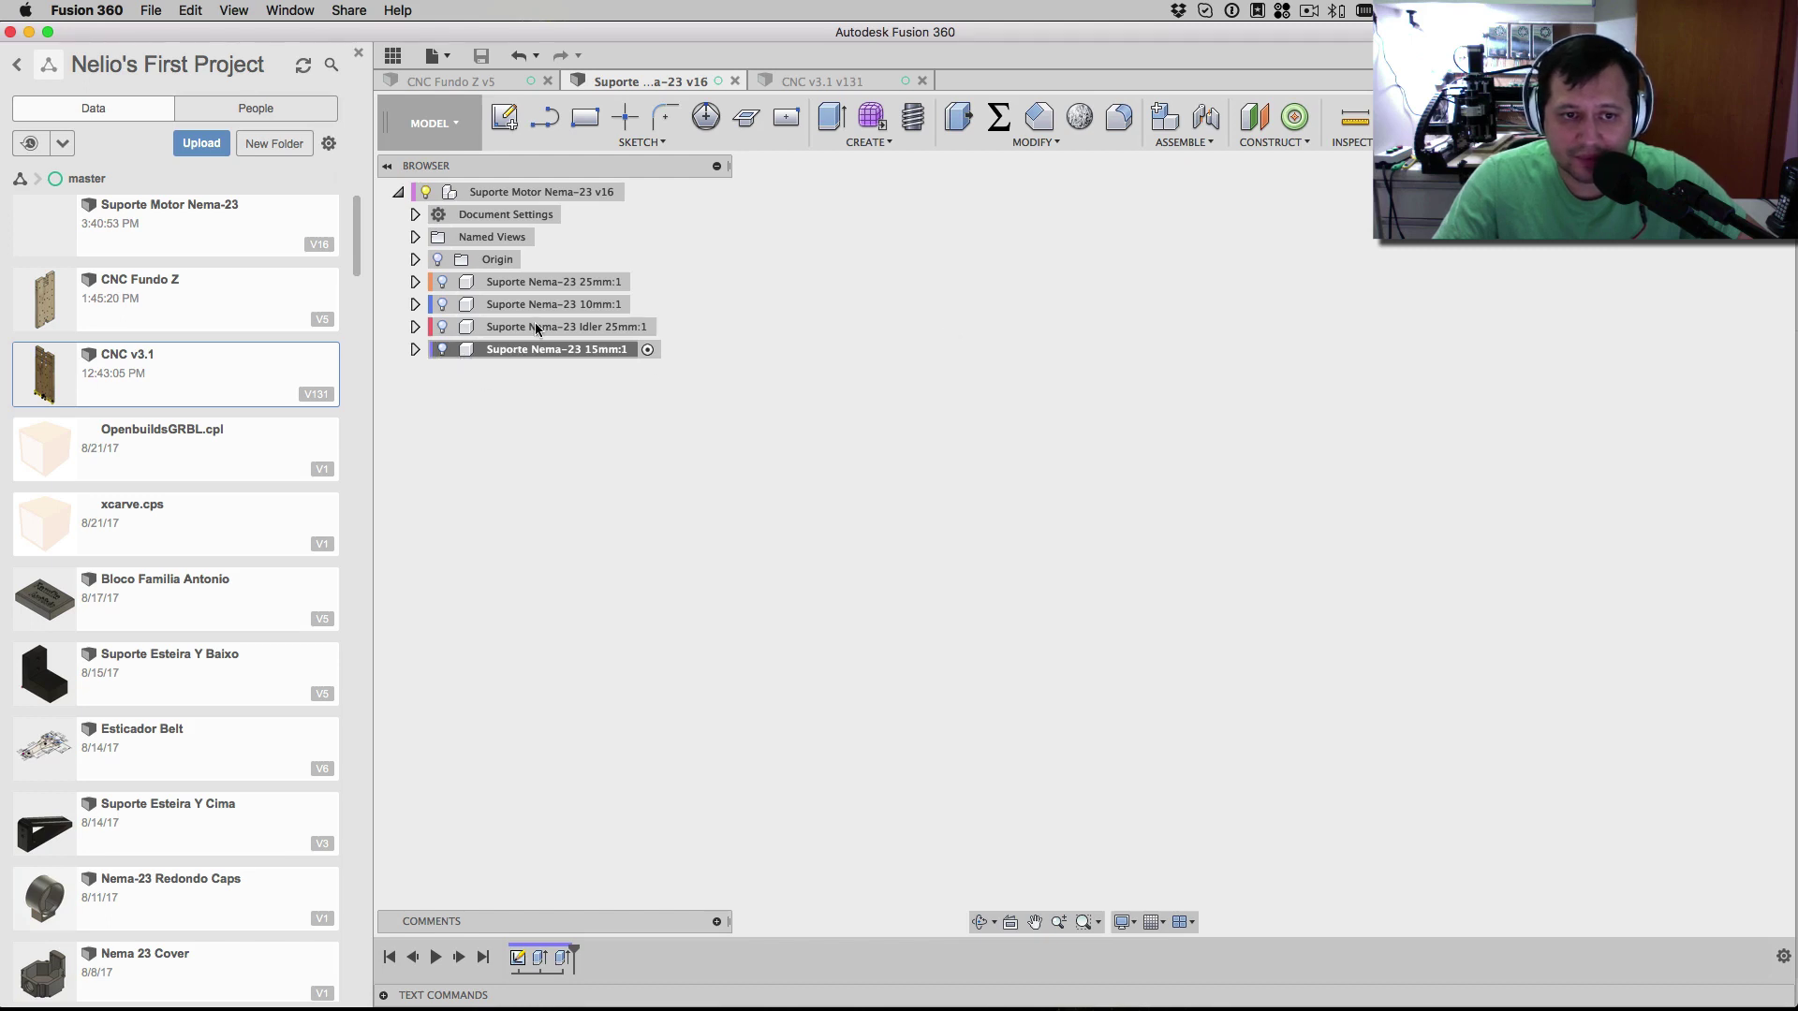
click(569, 330)
click(442, 327)
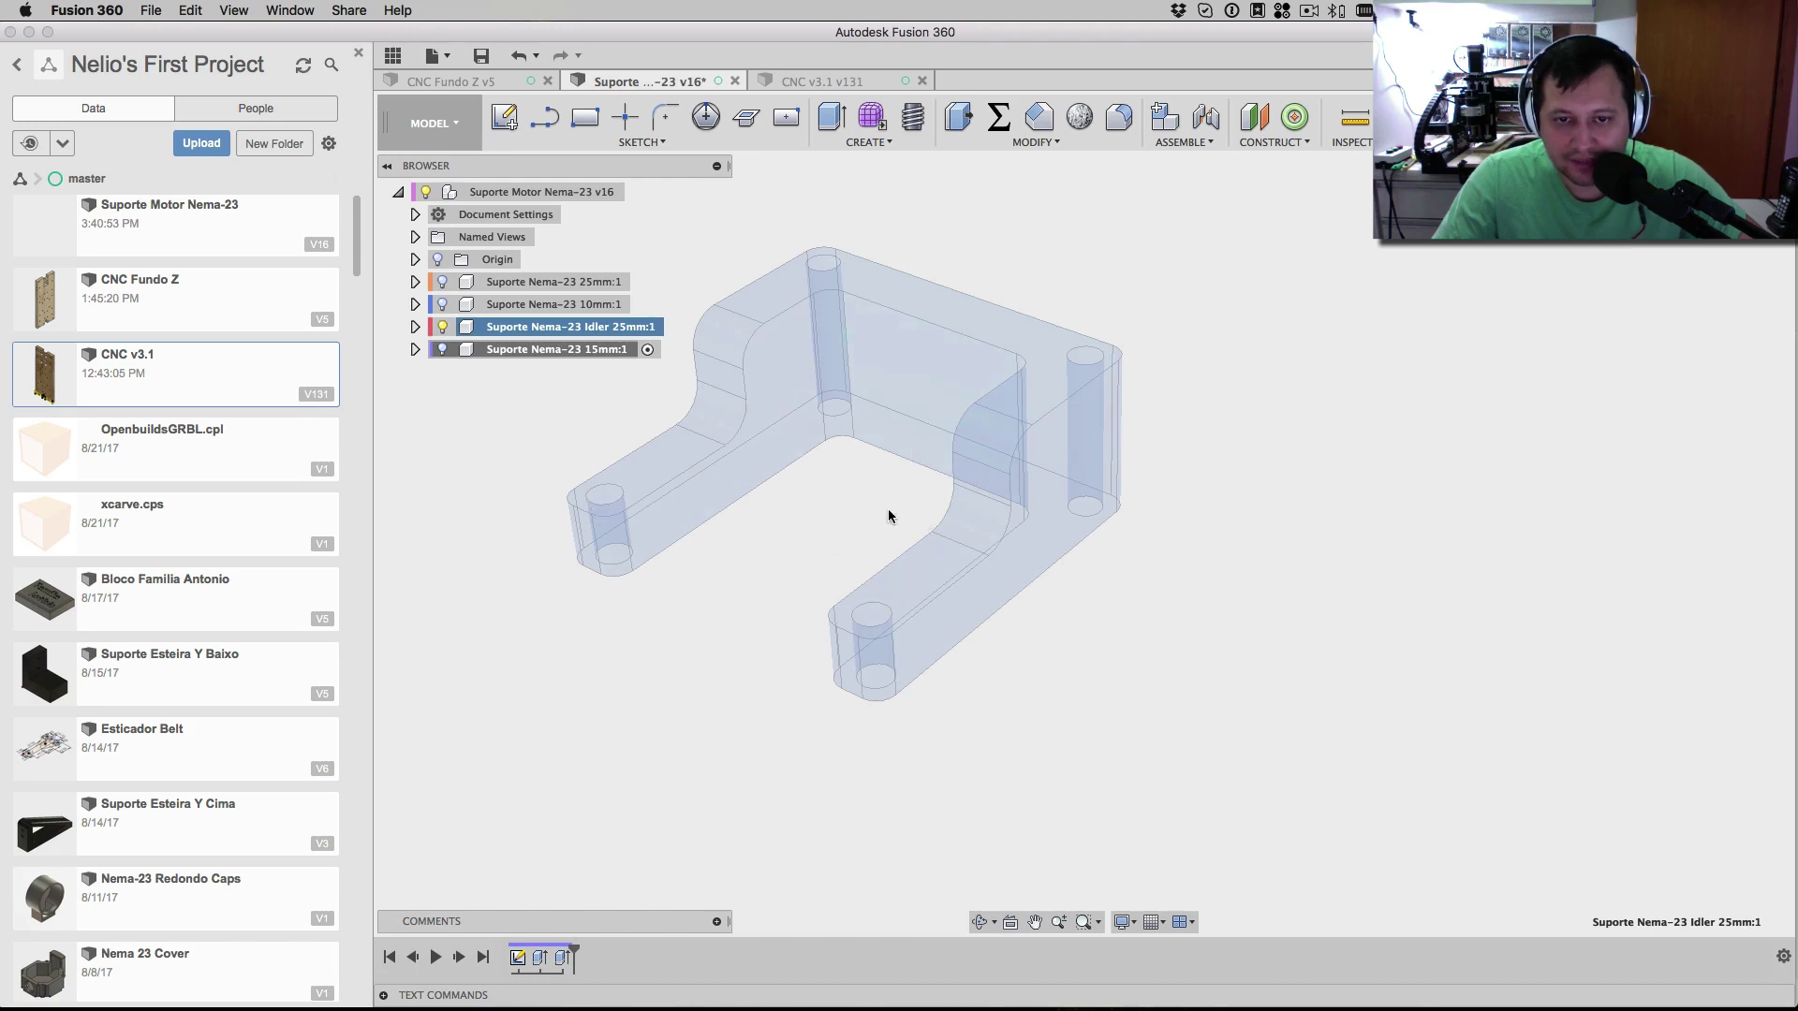
click(712, 629)
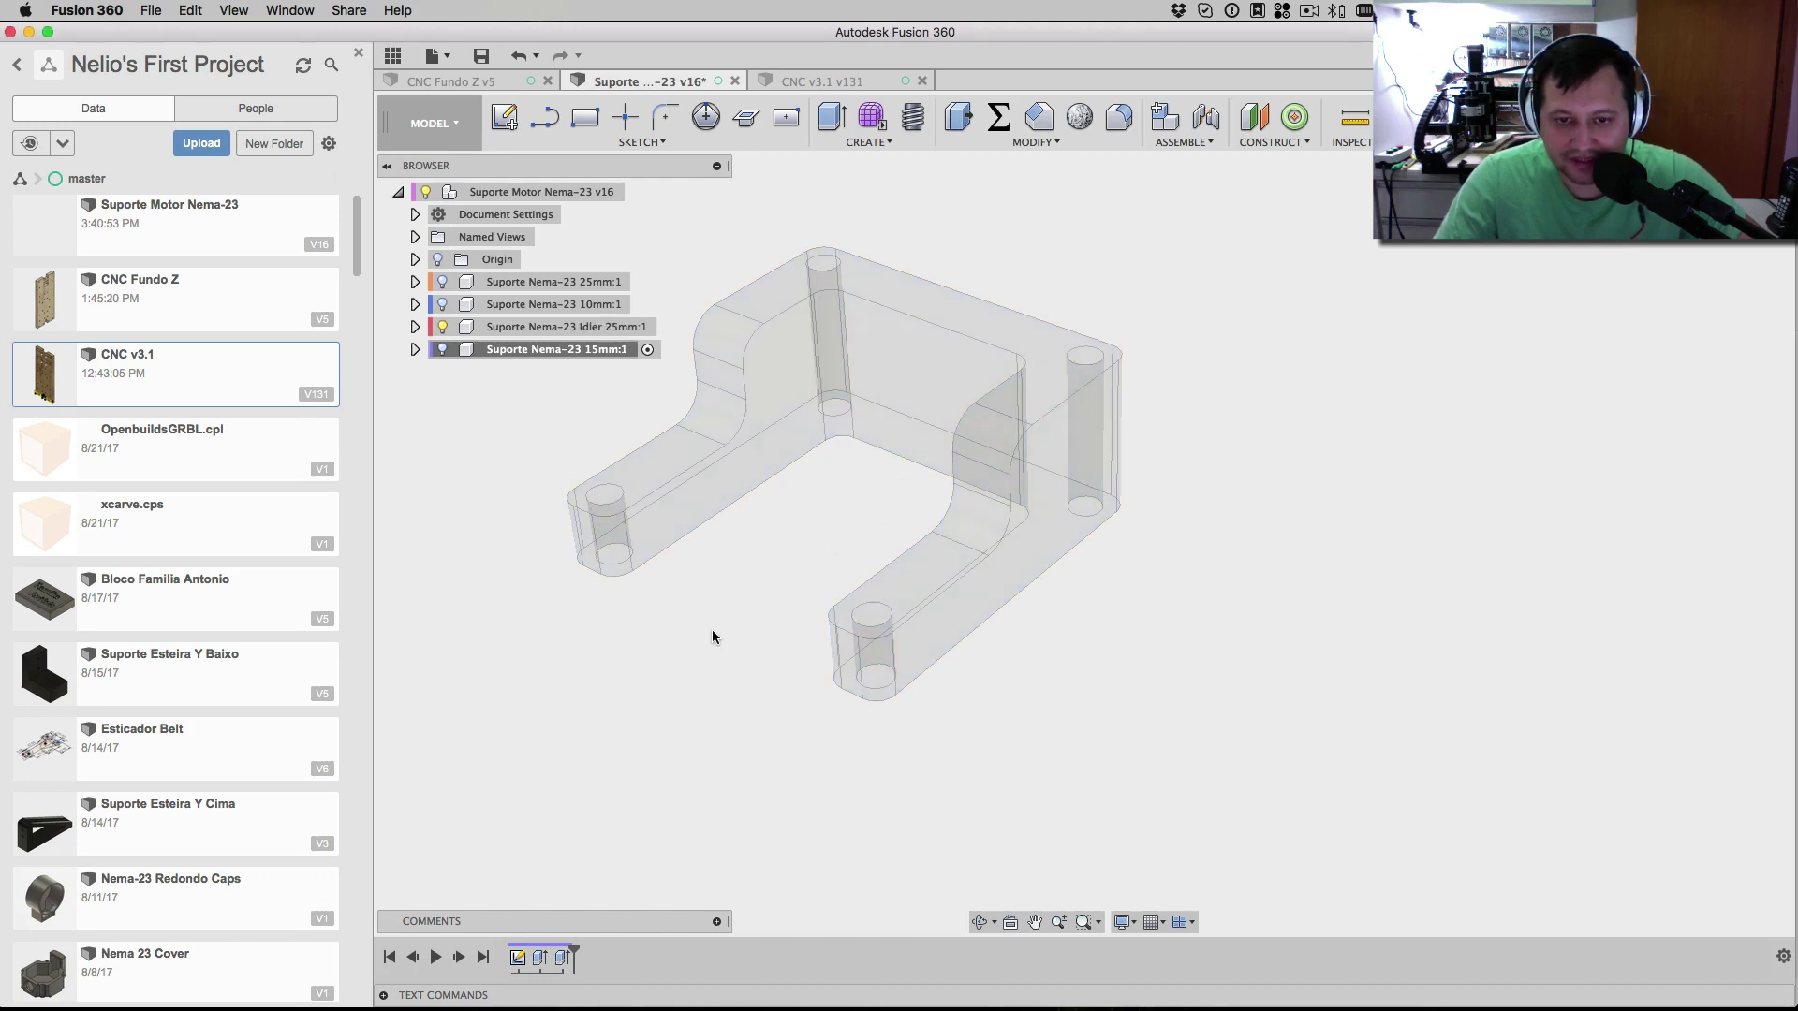
shift+middle_drag(712, 629, 803, 669)
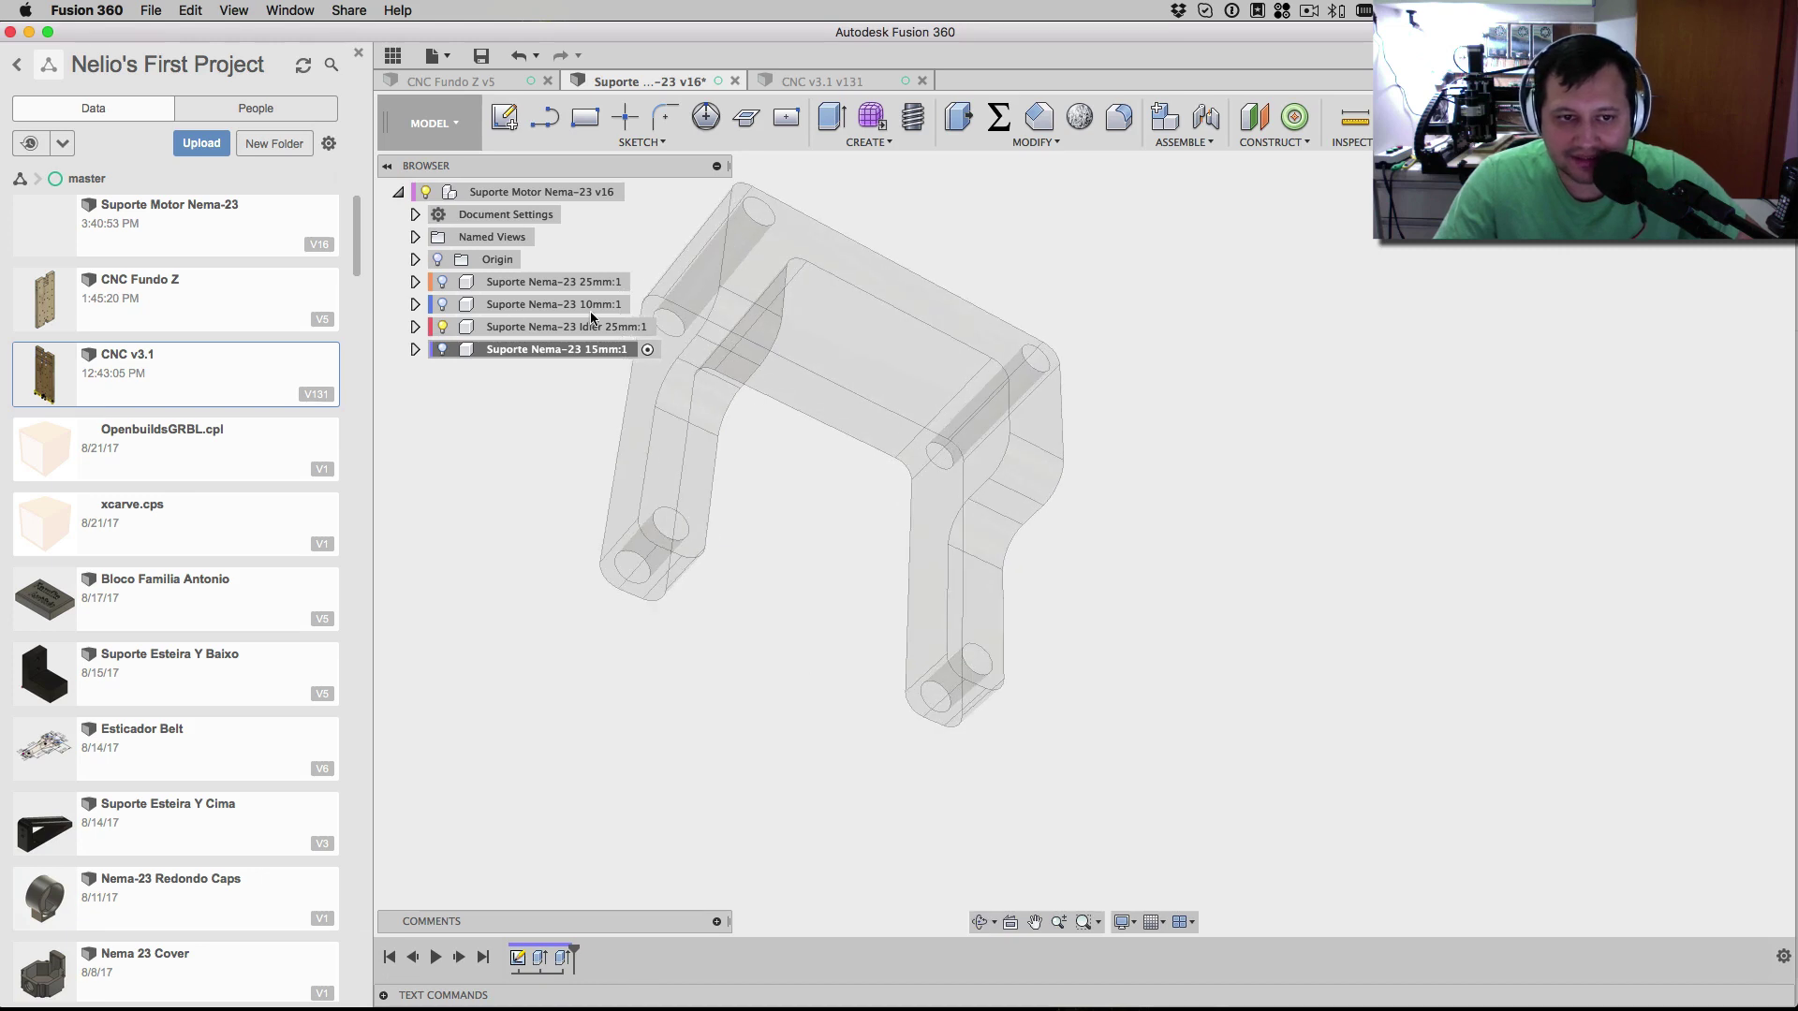
- Activate the Suporte Nema-23 Idler 25mm component and inspect the bracket from several sides
click(649, 327)
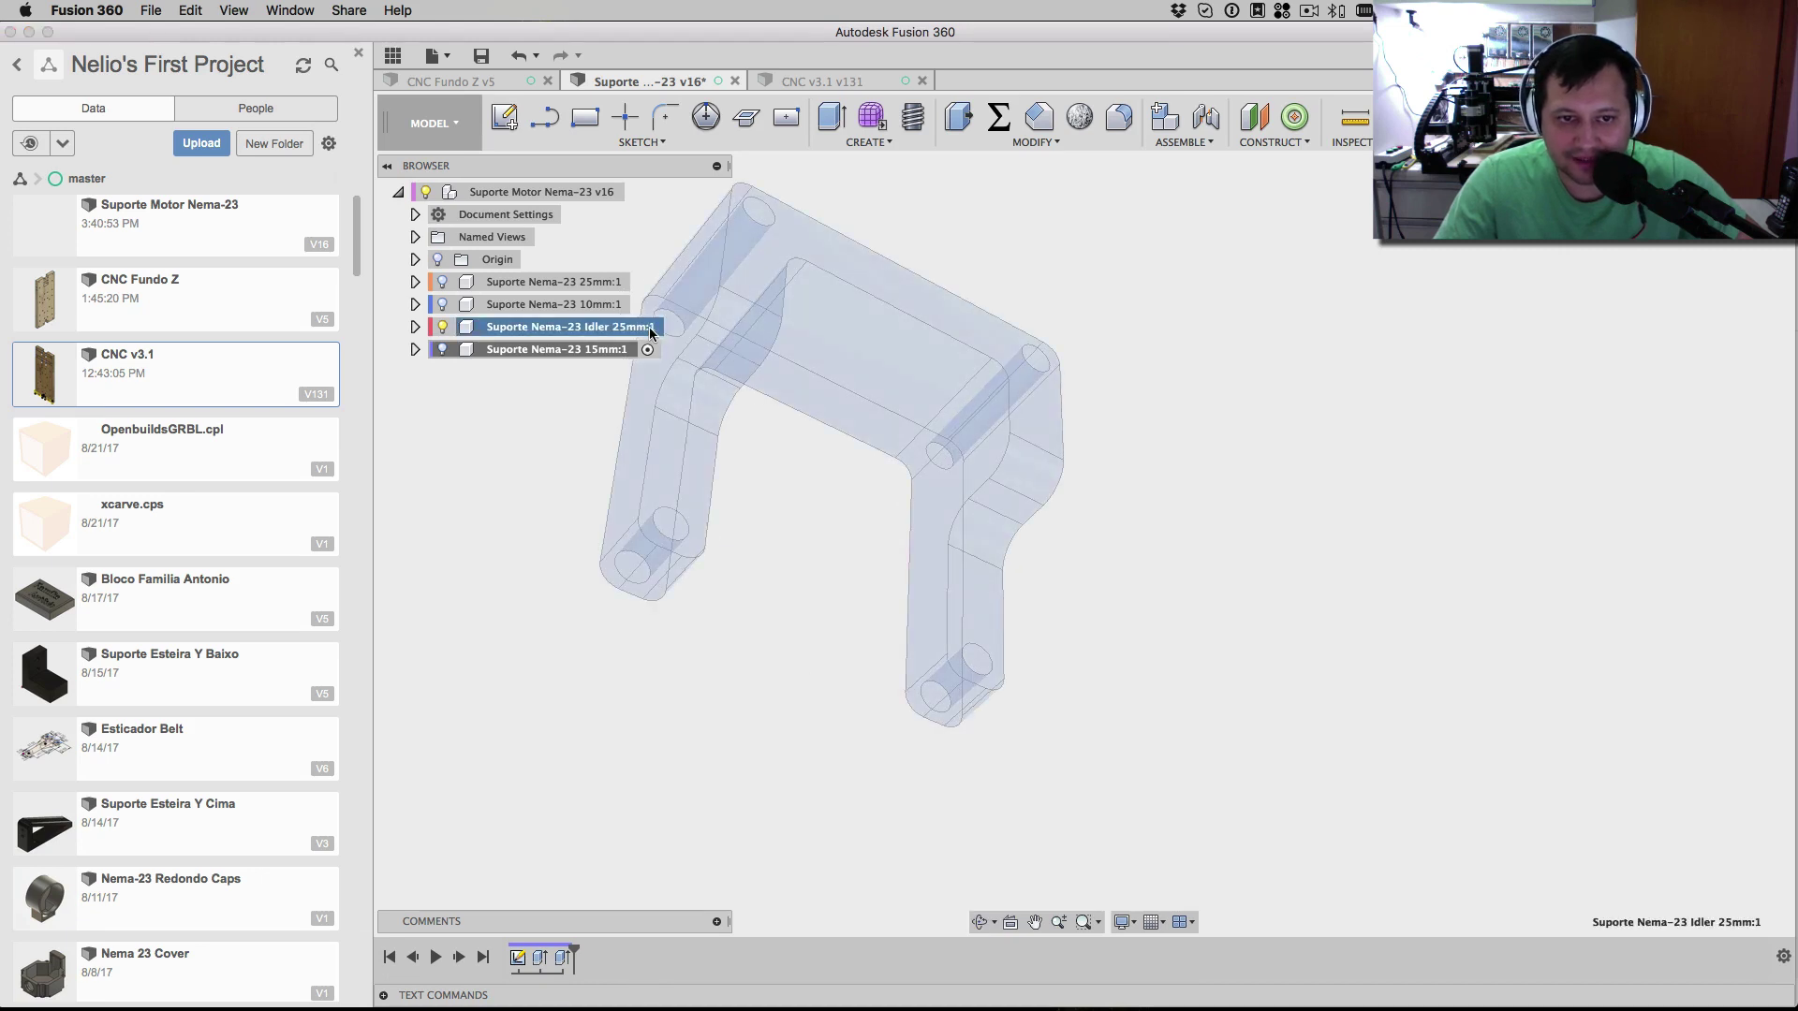
click(559, 339)
click(562, 330)
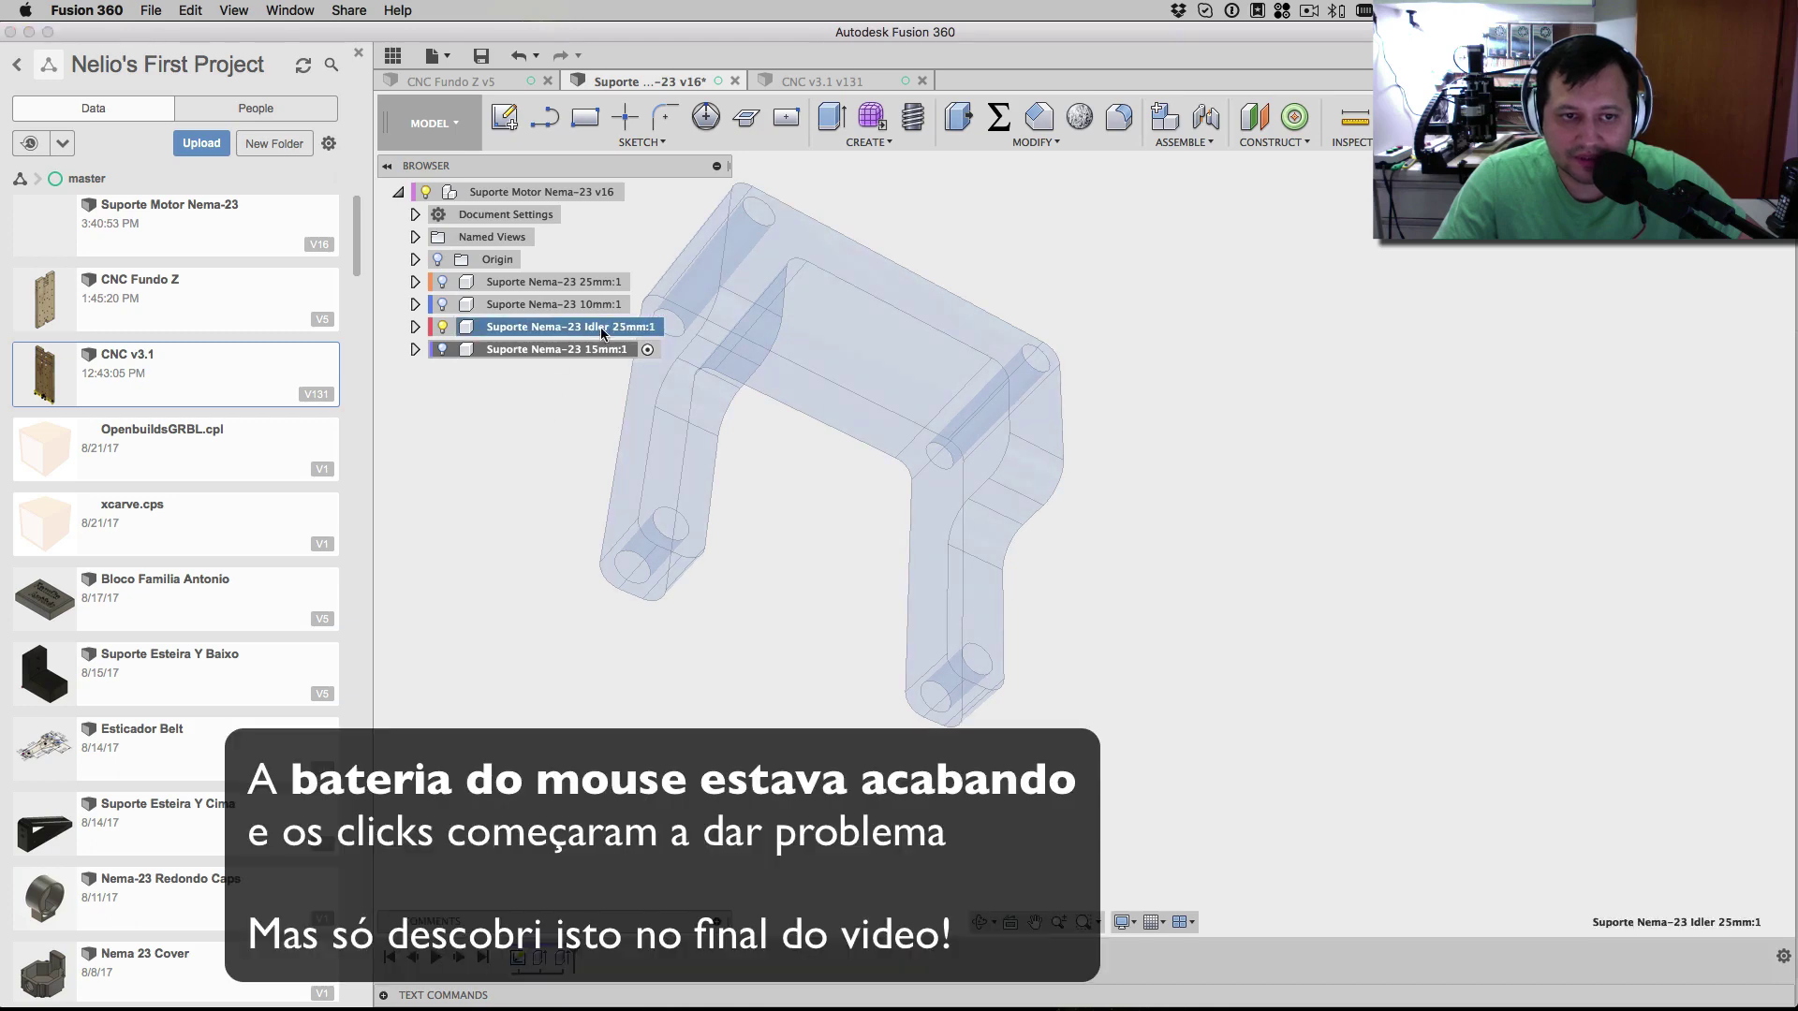
click(442, 350)
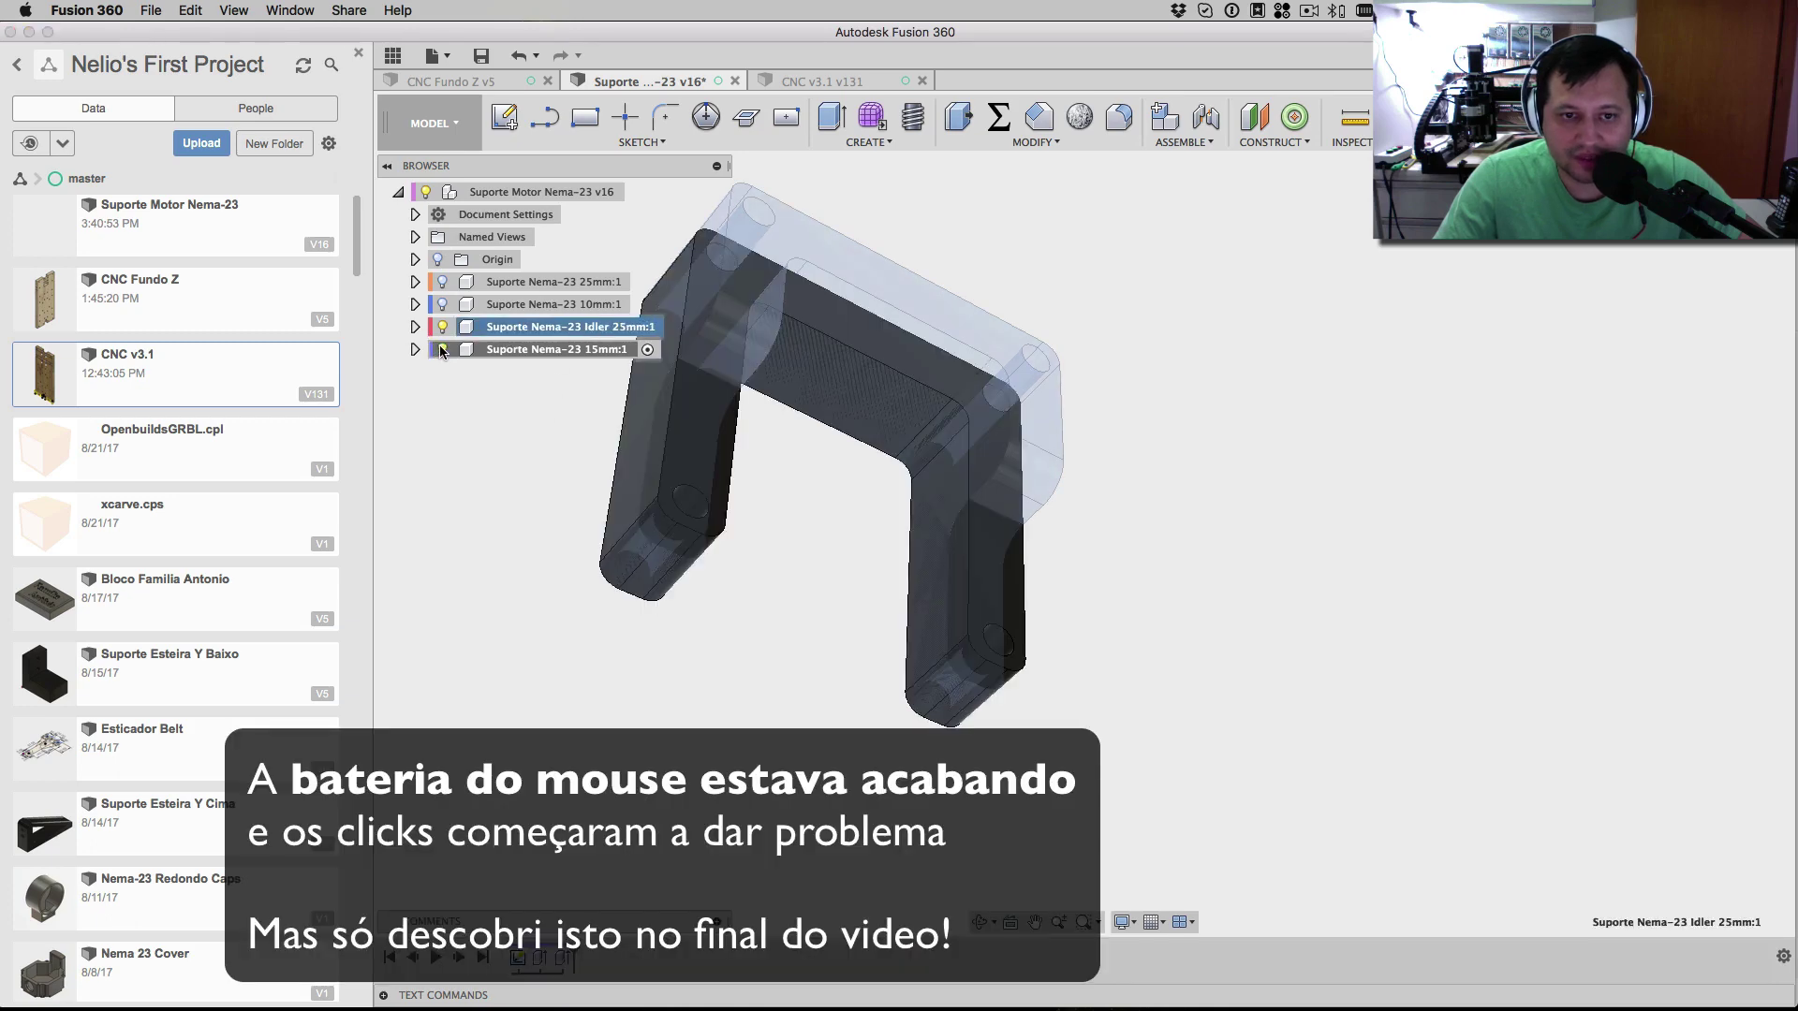
click(442, 350)
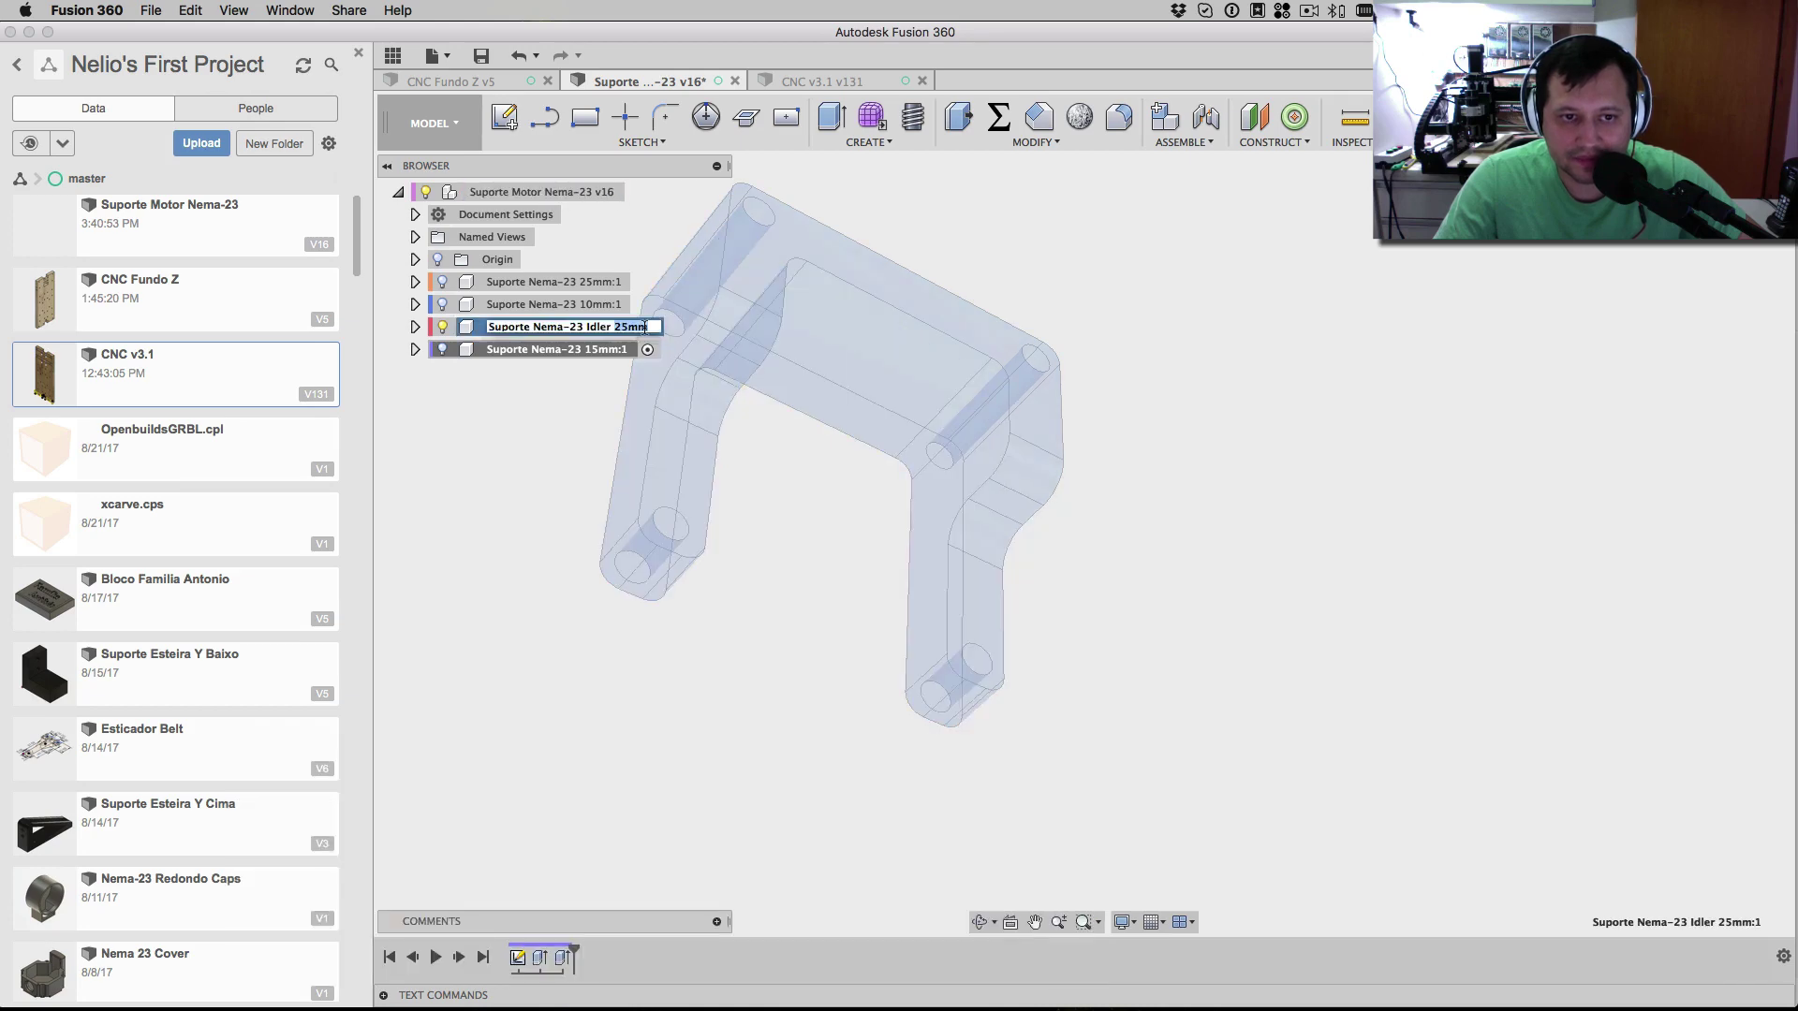
click(673, 328)
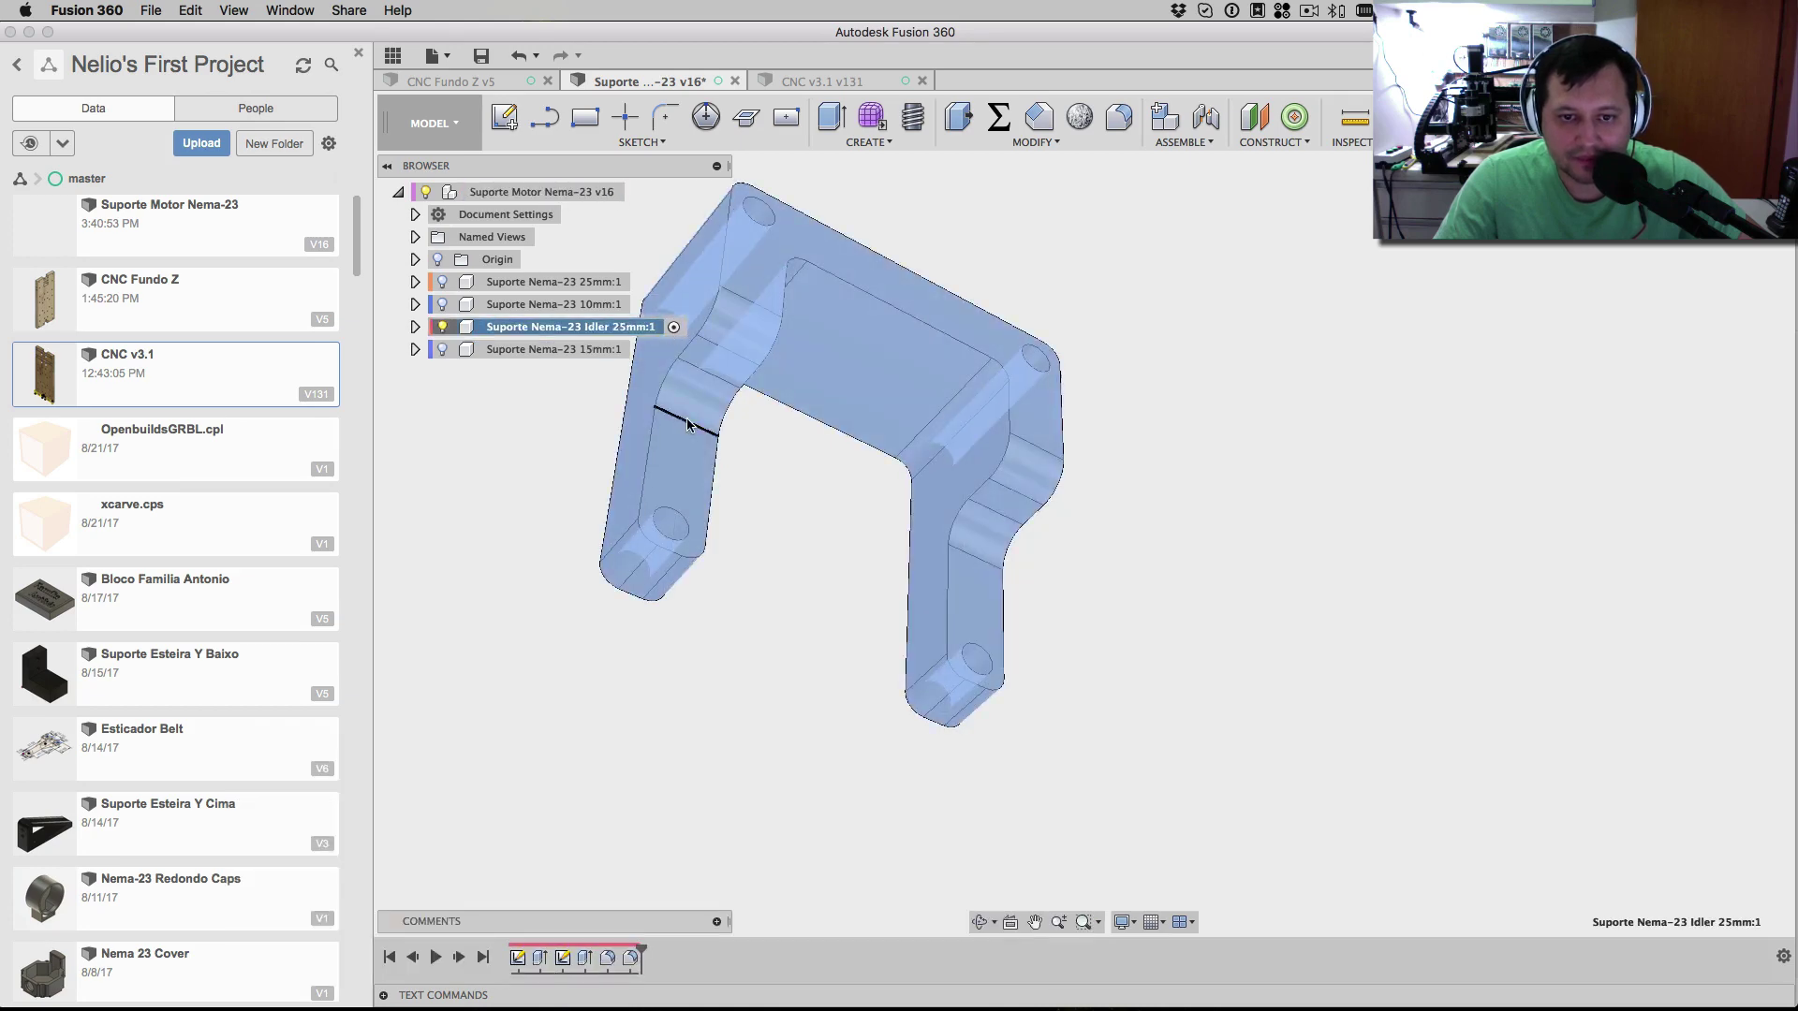
middle_drag(789, 581, 1121, 546)
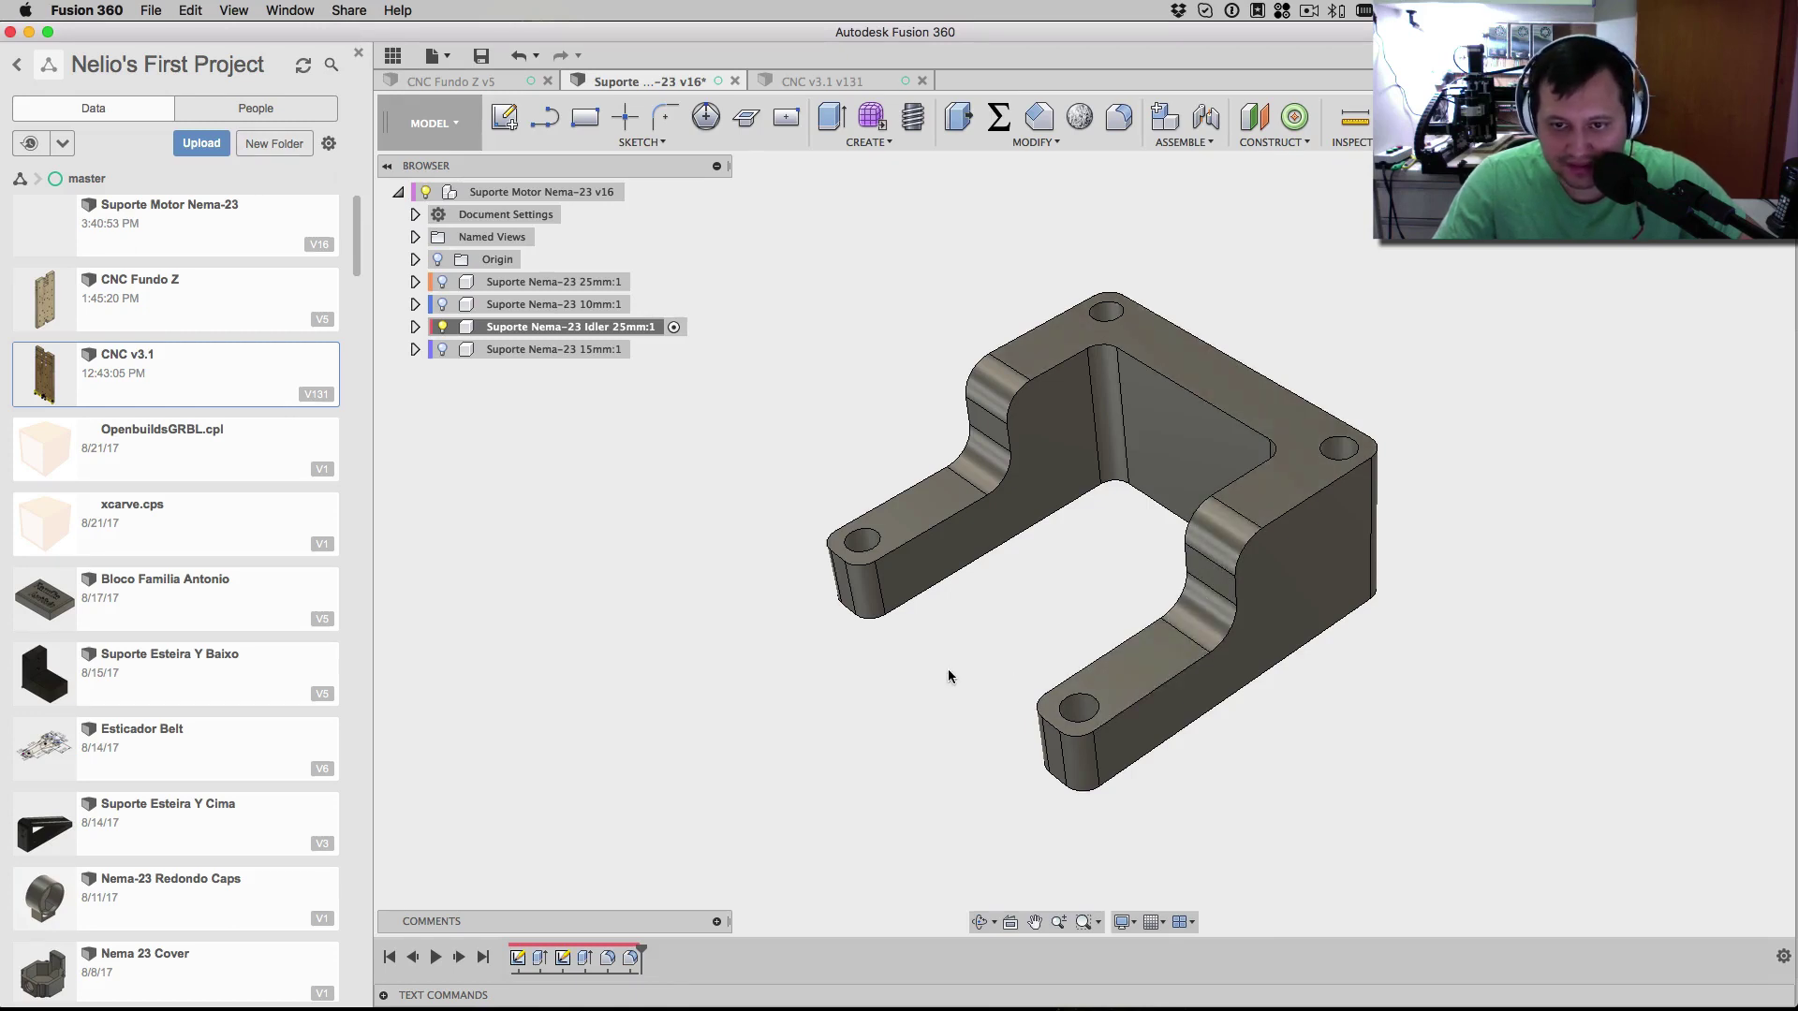
shift+middle_drag(949, 676, 1337, 565)
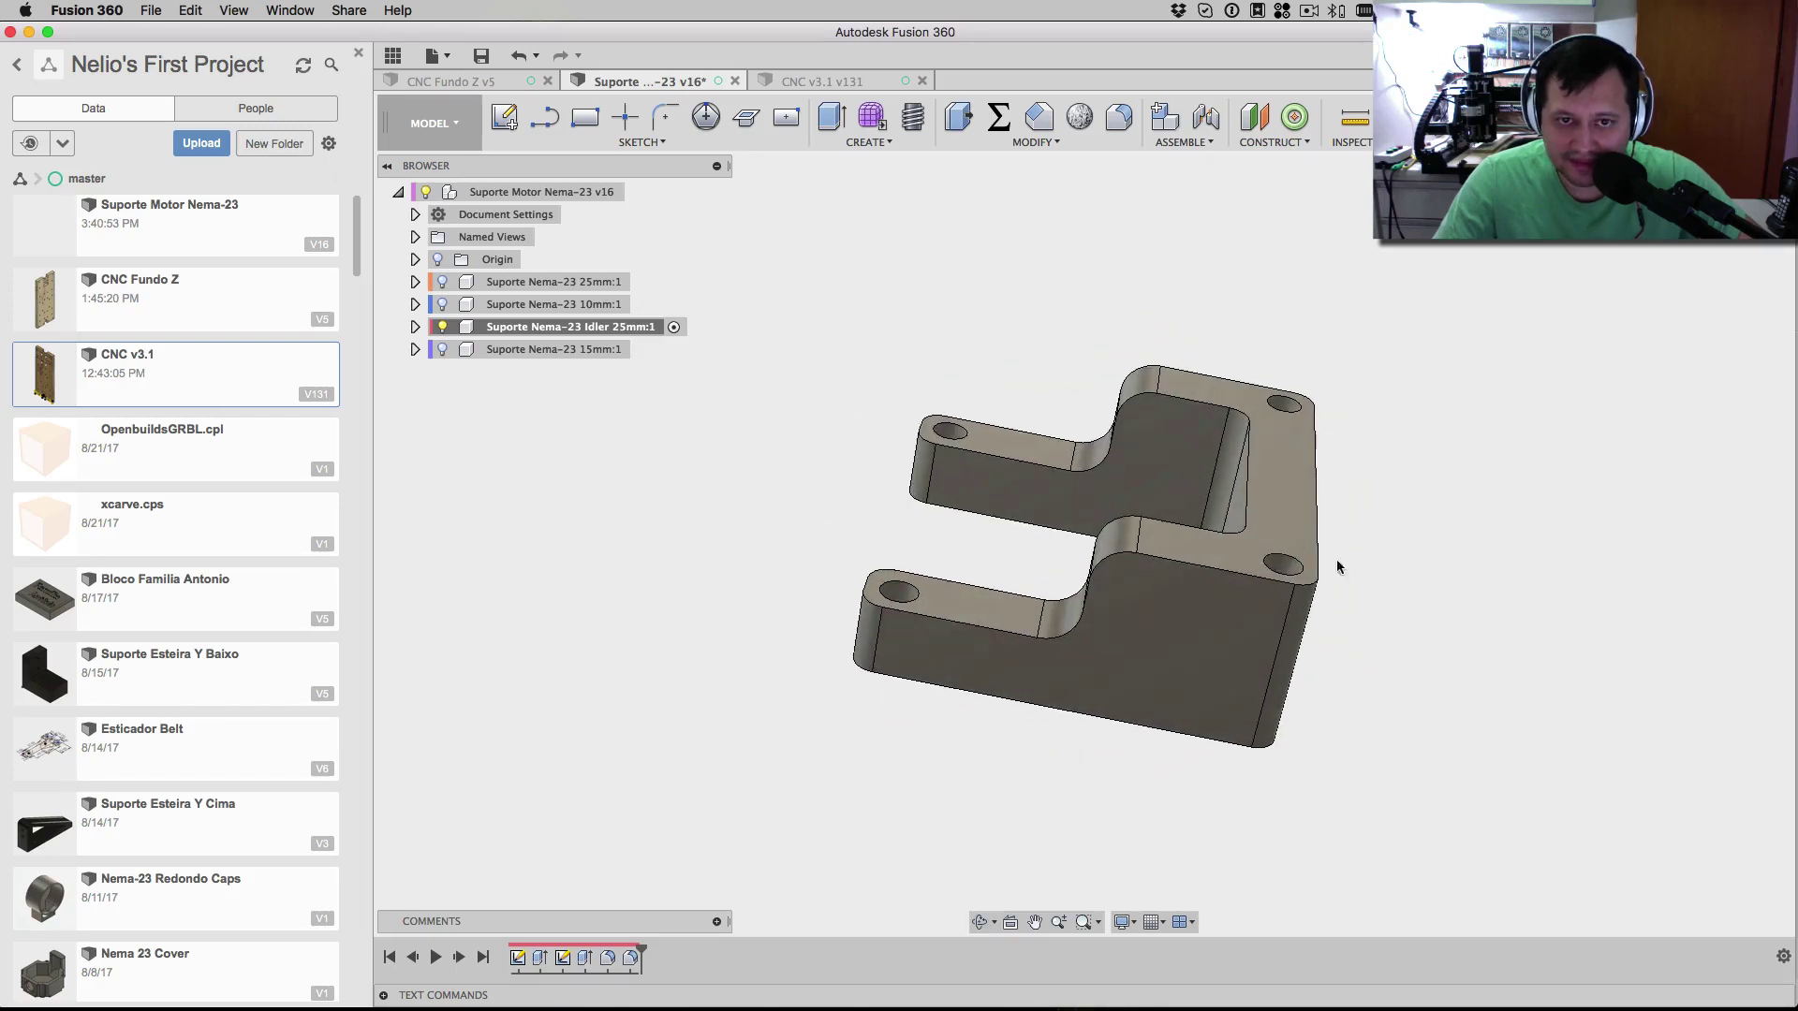
- In the CNC v3.1 design, show the Meio, Topo, Ferragens Z, Frente Z and Linear Eixo Z components of Eixo Z
click(825, 82)
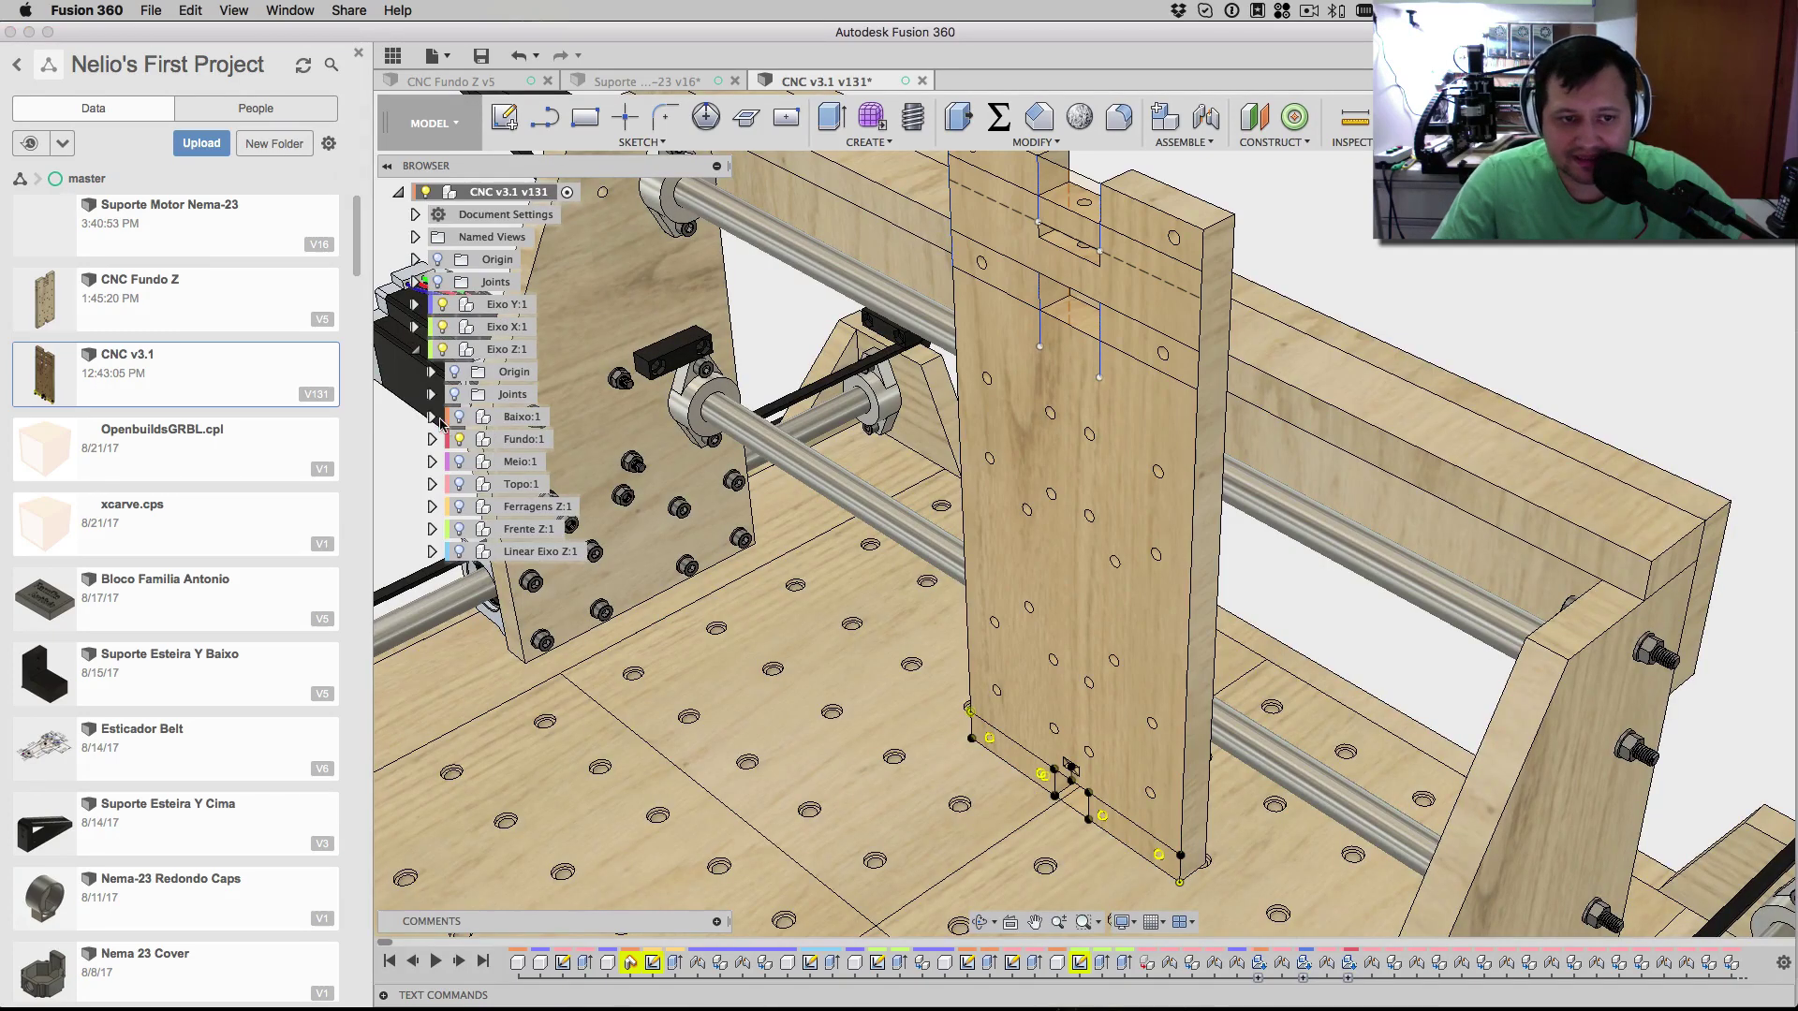
click(432, 439)
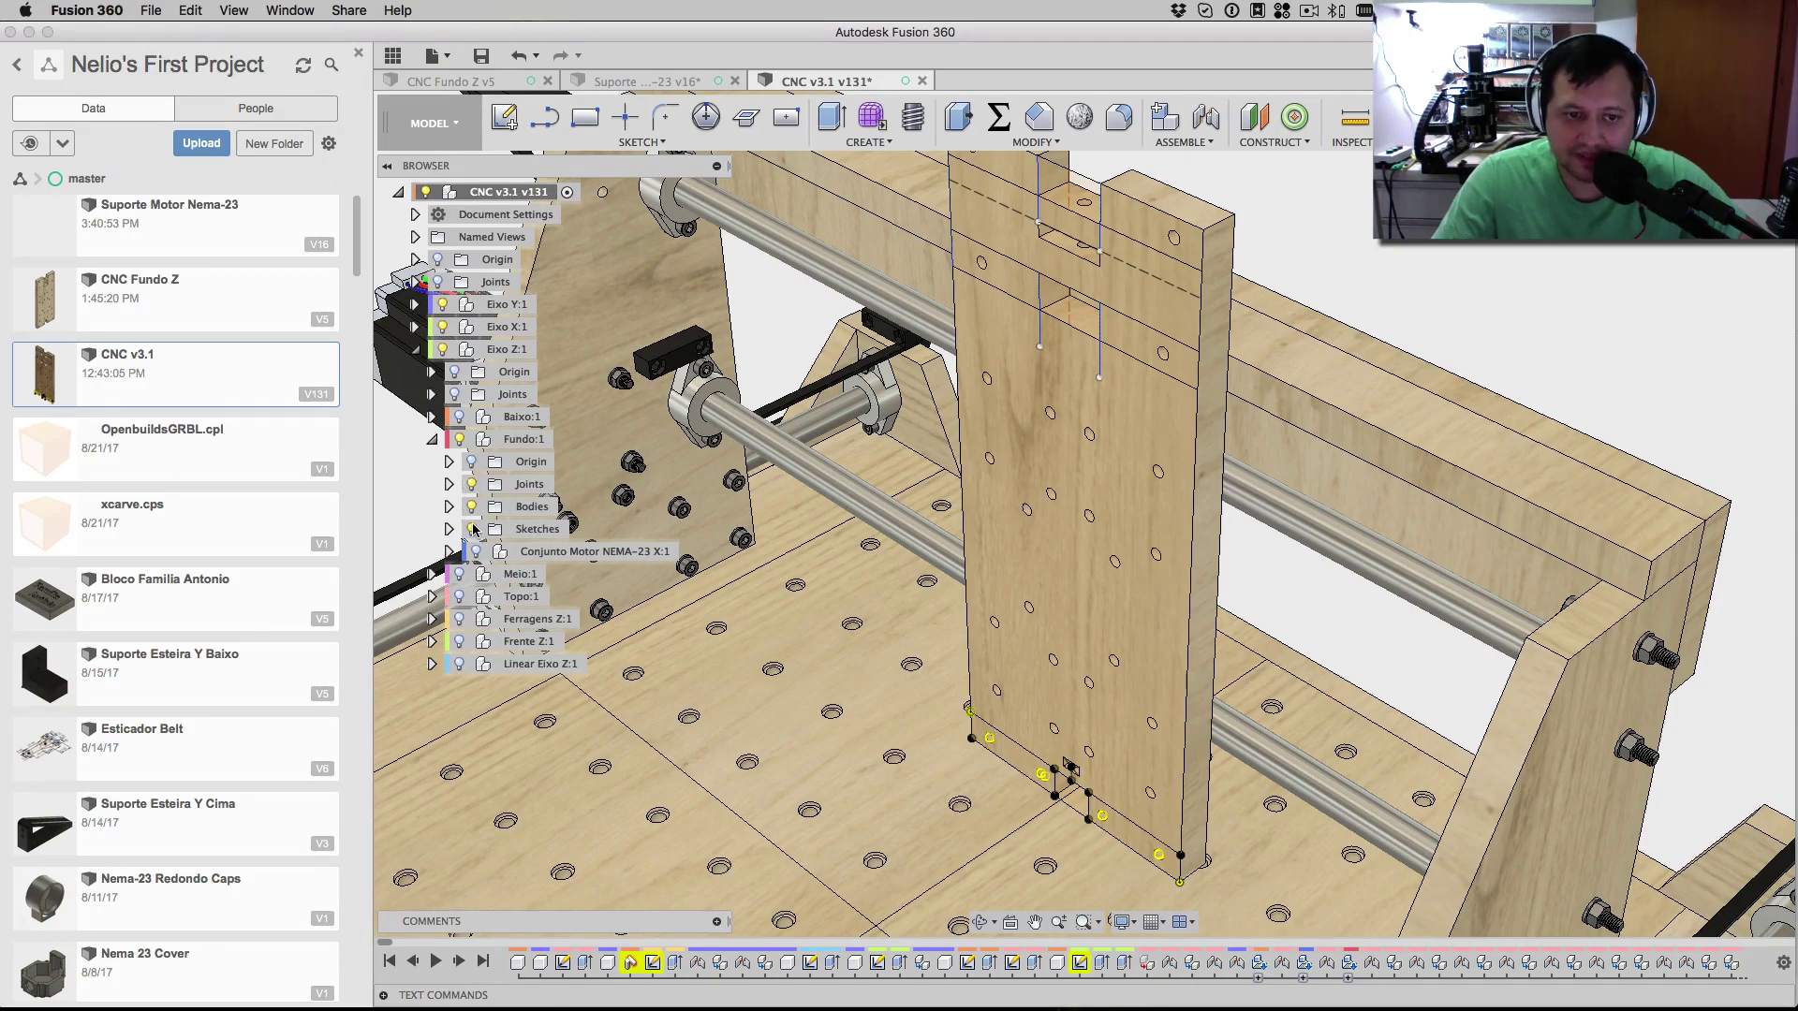
click(460, 574)
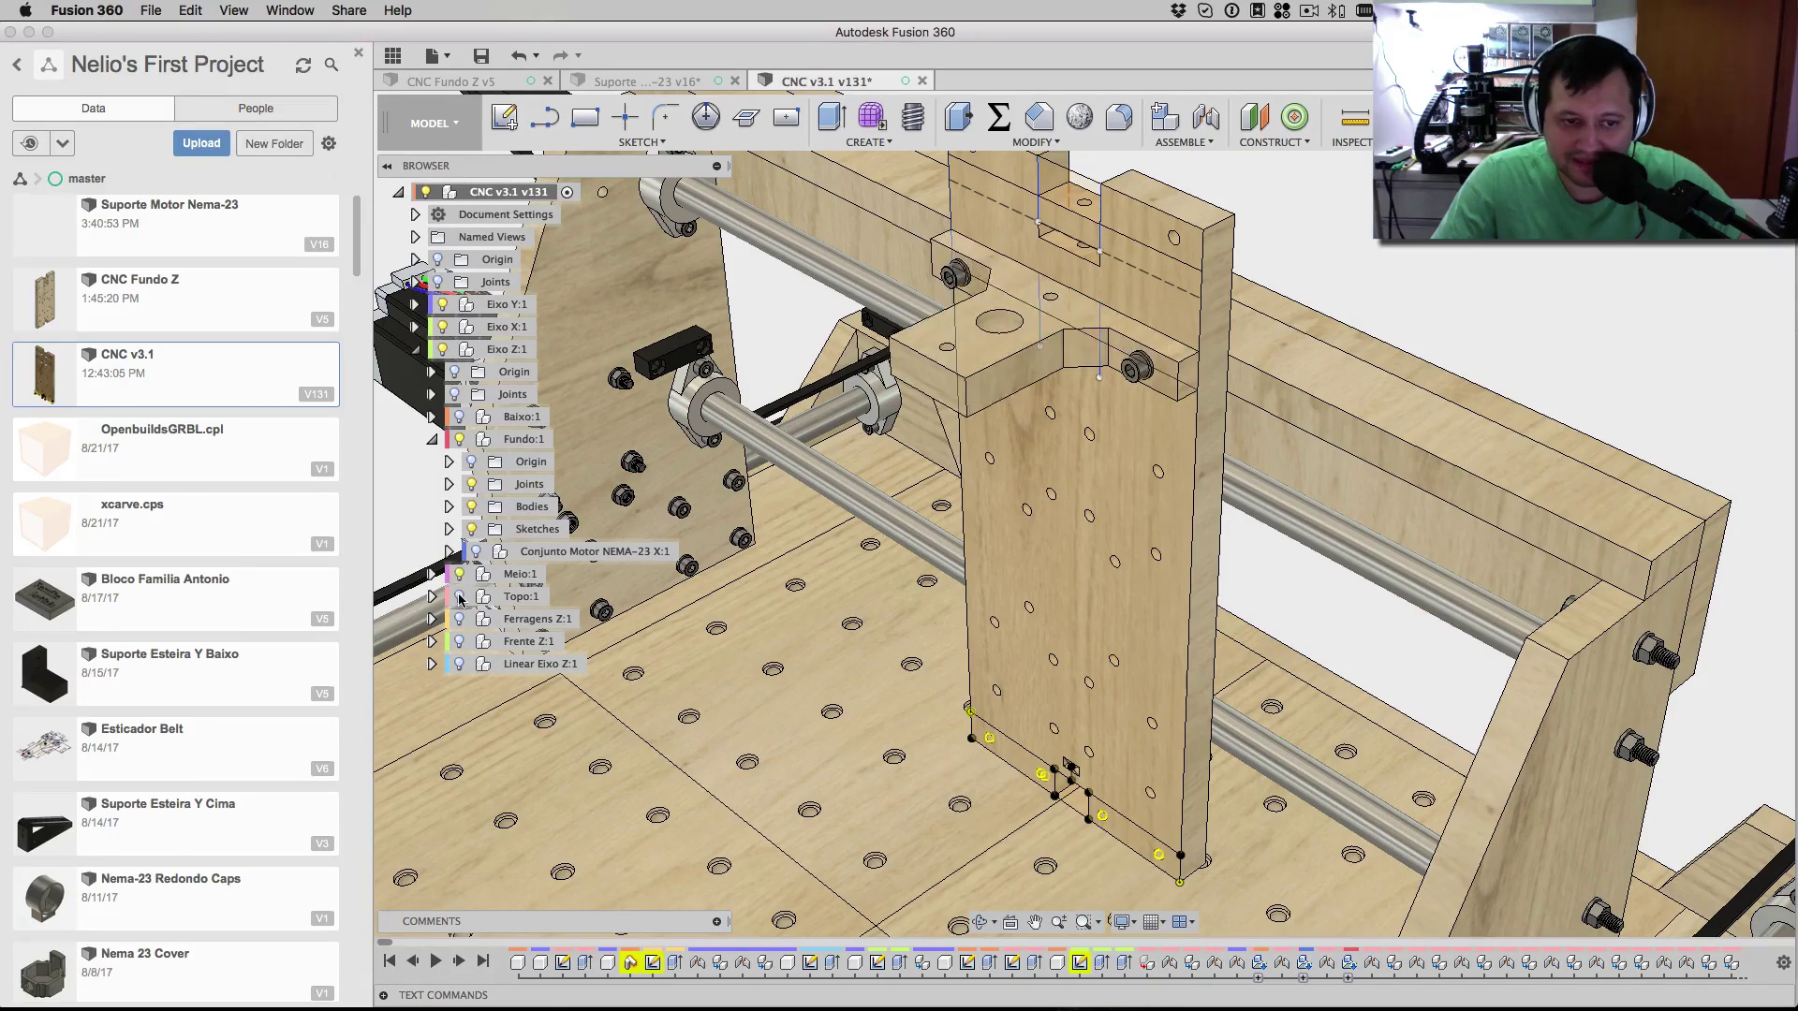
click(460, 596)
click(460, 619)
click(460, 641)
click(460, 664)
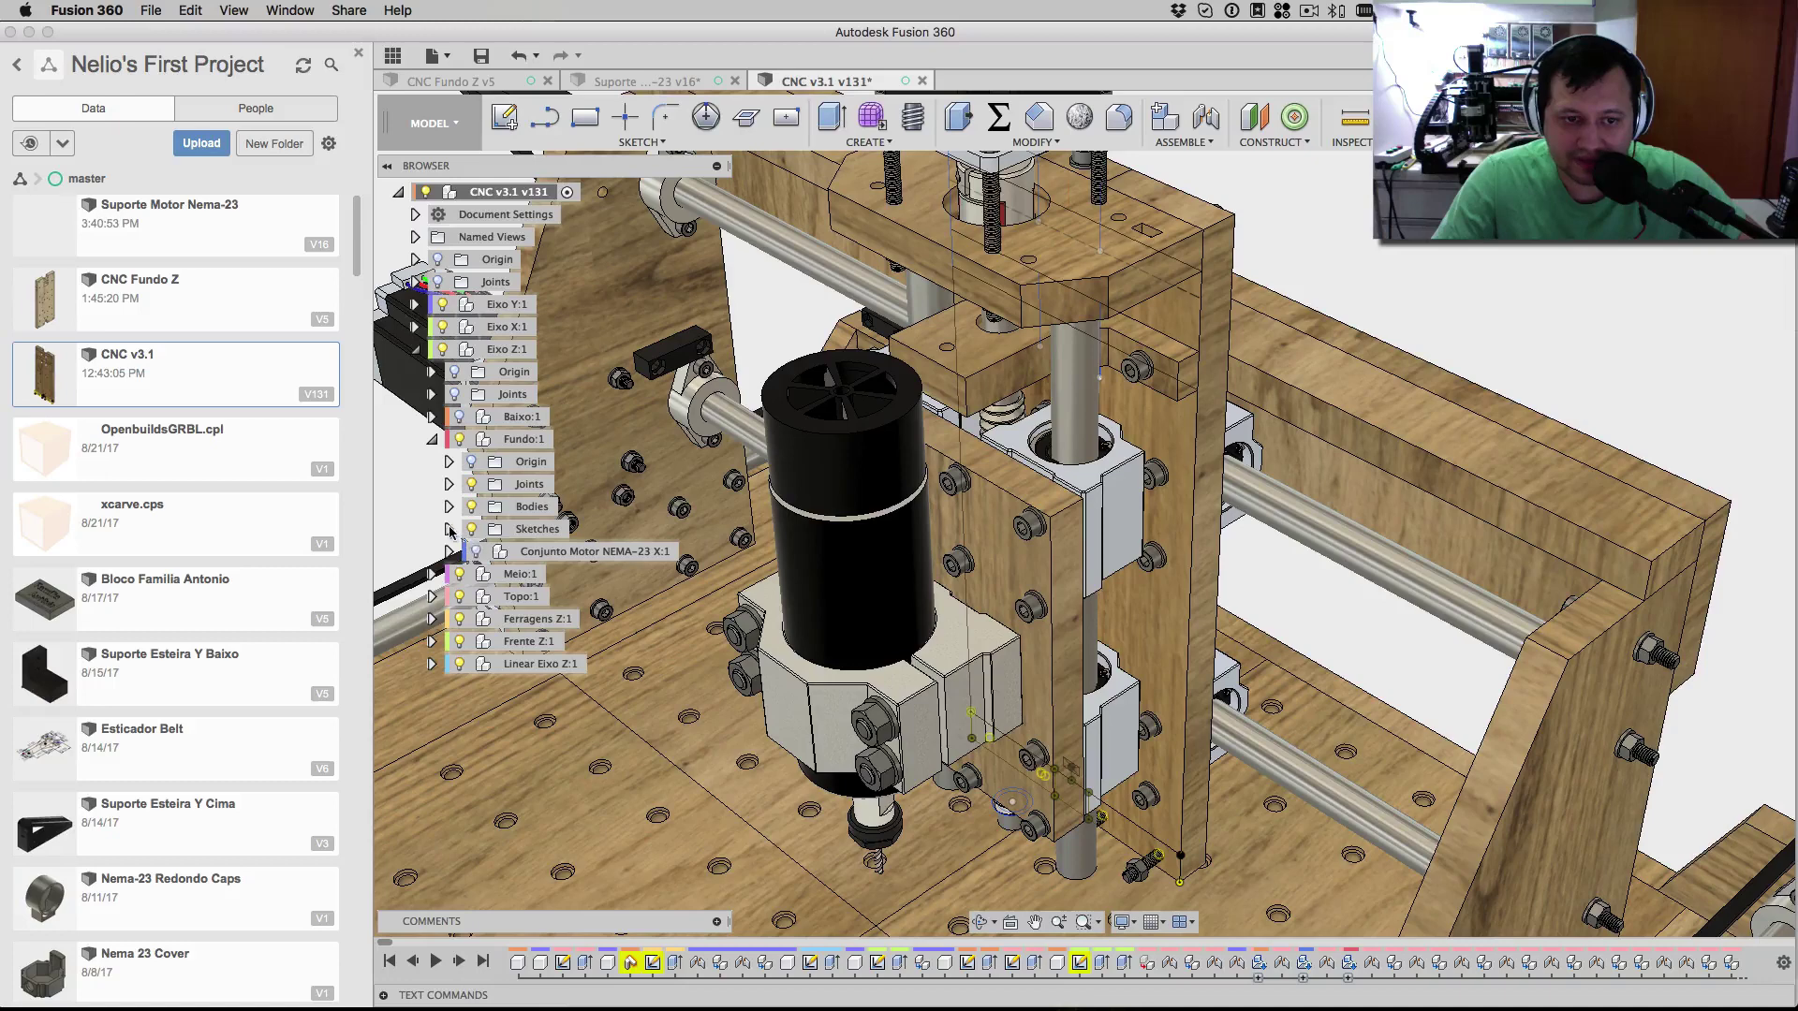
- Hide Sketch1 of the Fundo component and collapse the Eixo Z branch of the component tree
click(450, 530)
click(488, 553)
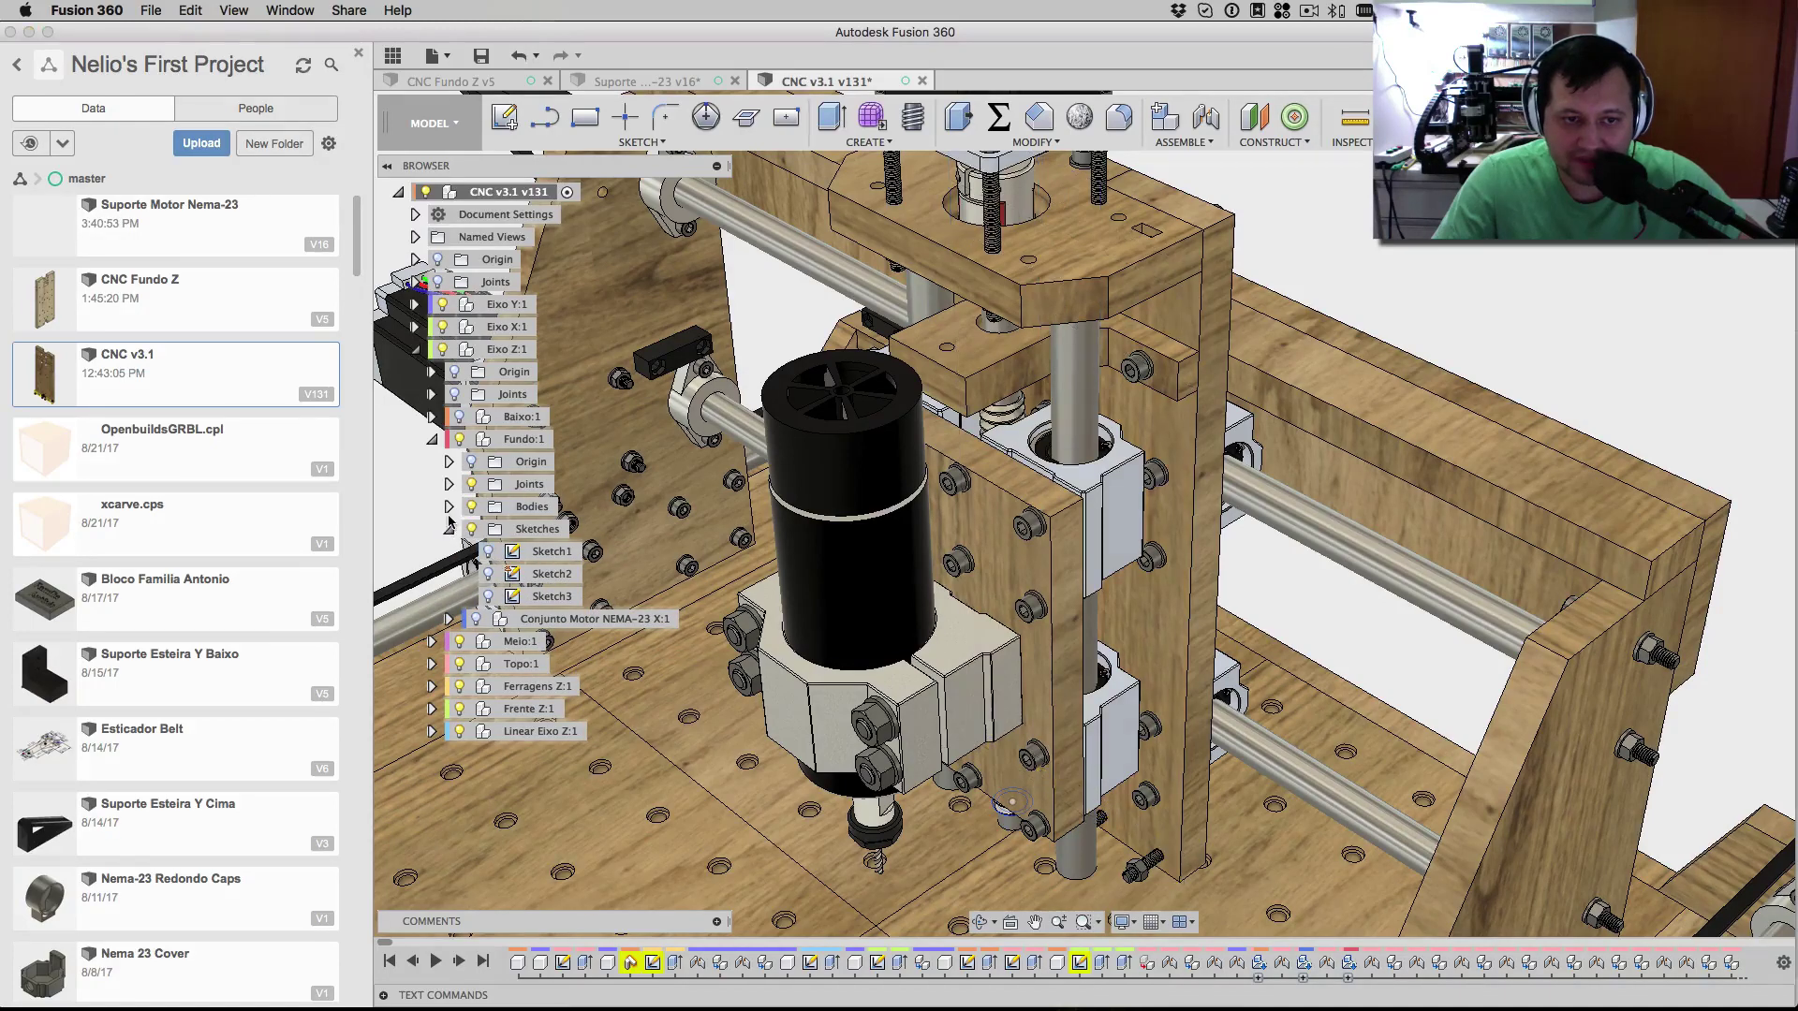
click(450, 529)
click(432, 439)
click(415, 349)
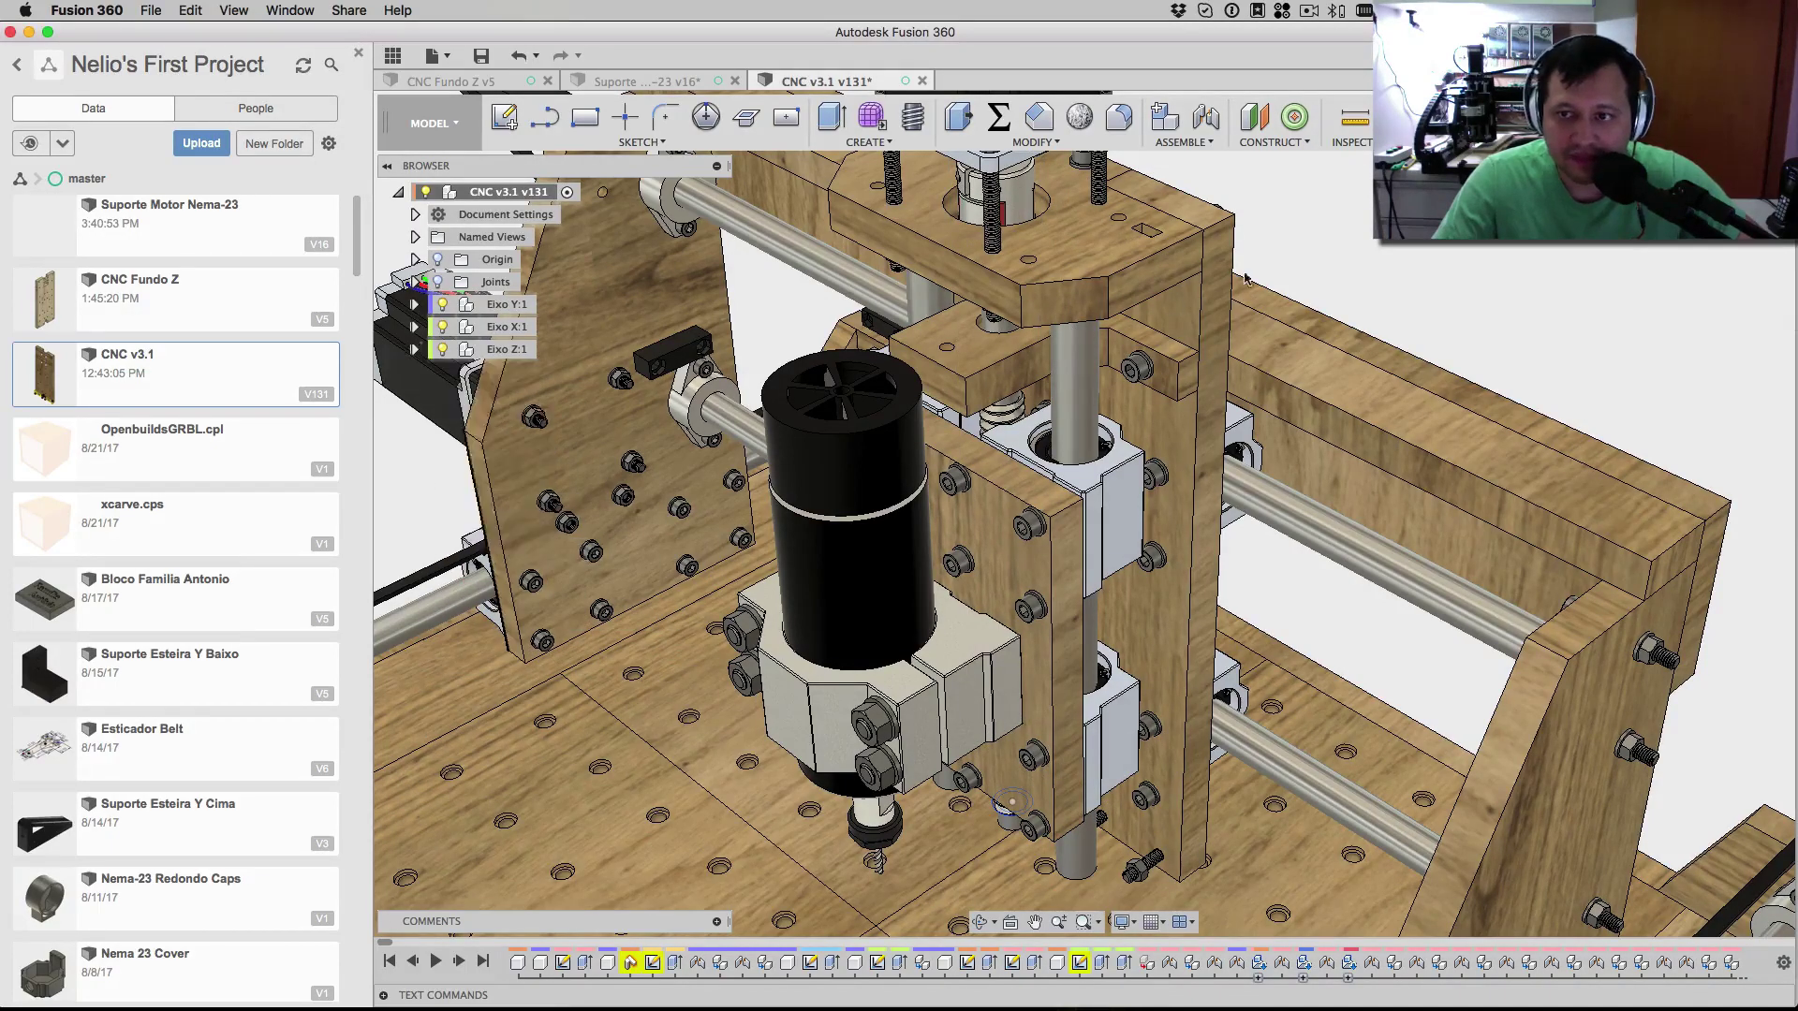
- Examine the complete CNC machine from the front and from behind, including its axes and motors
scroll(843, 618, down, 5)
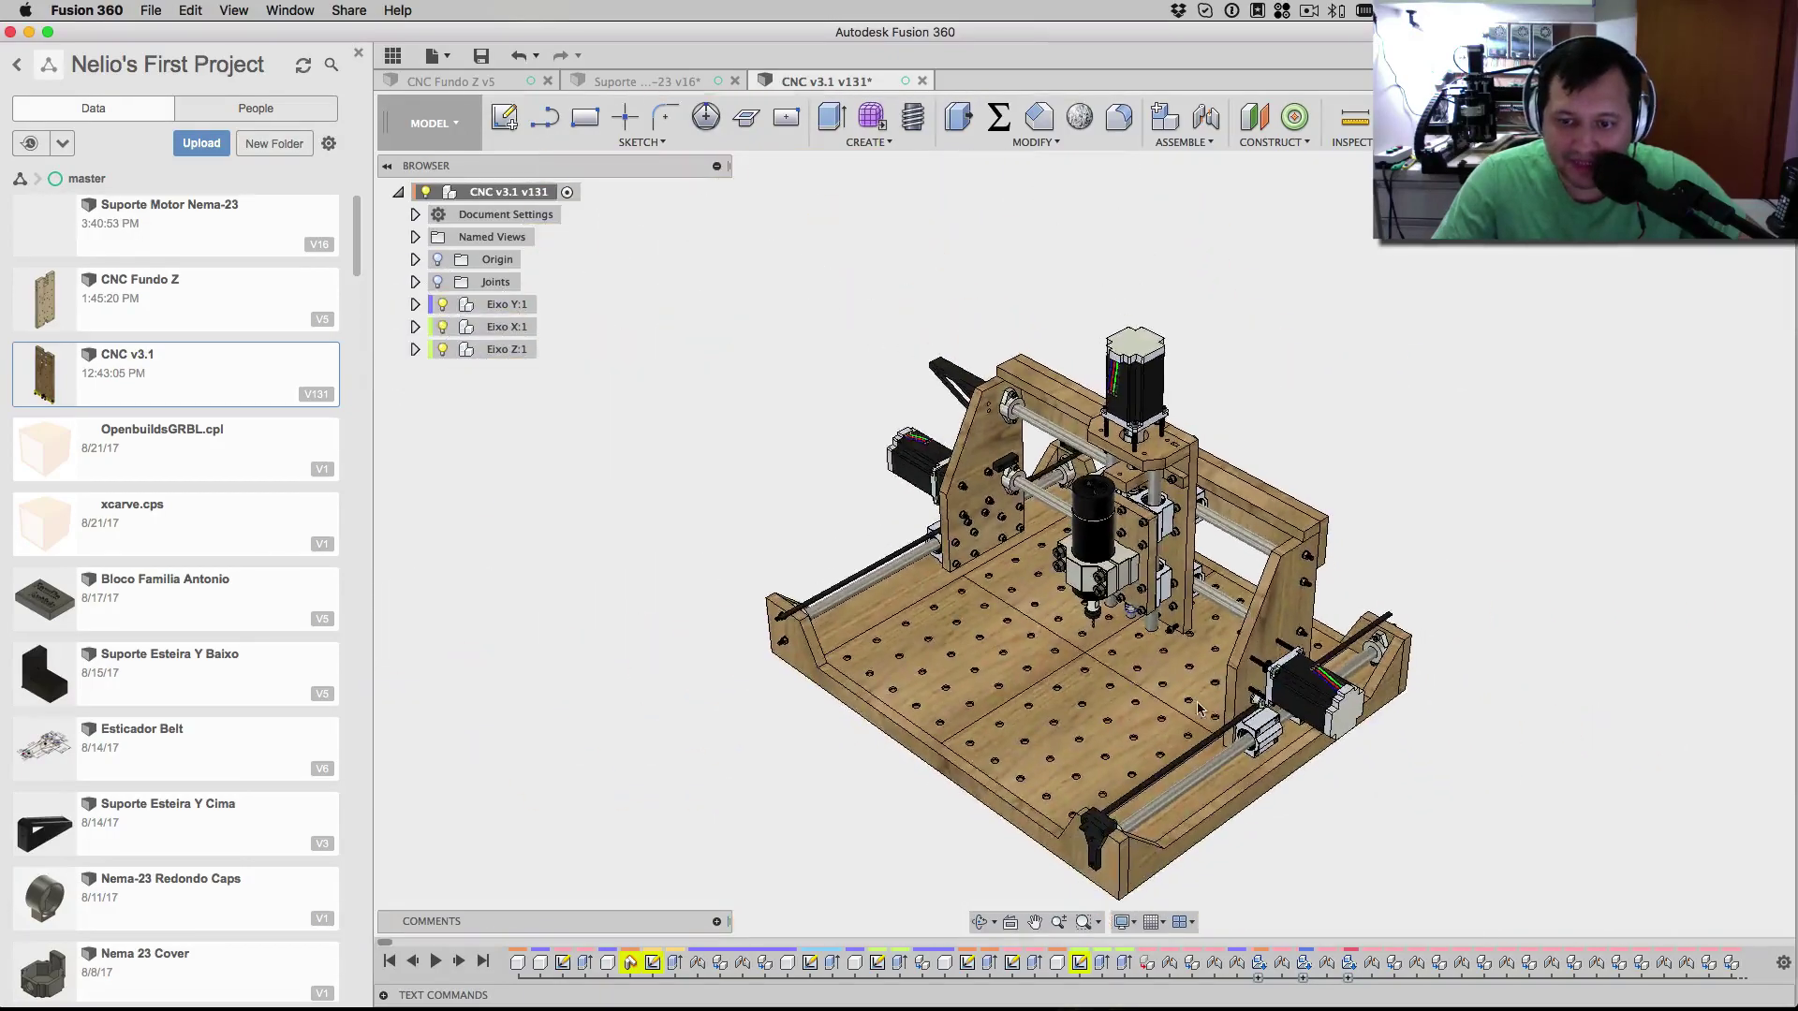
scroll(1114, 716, up, 8)
scroll(1114, 717, down, 8)
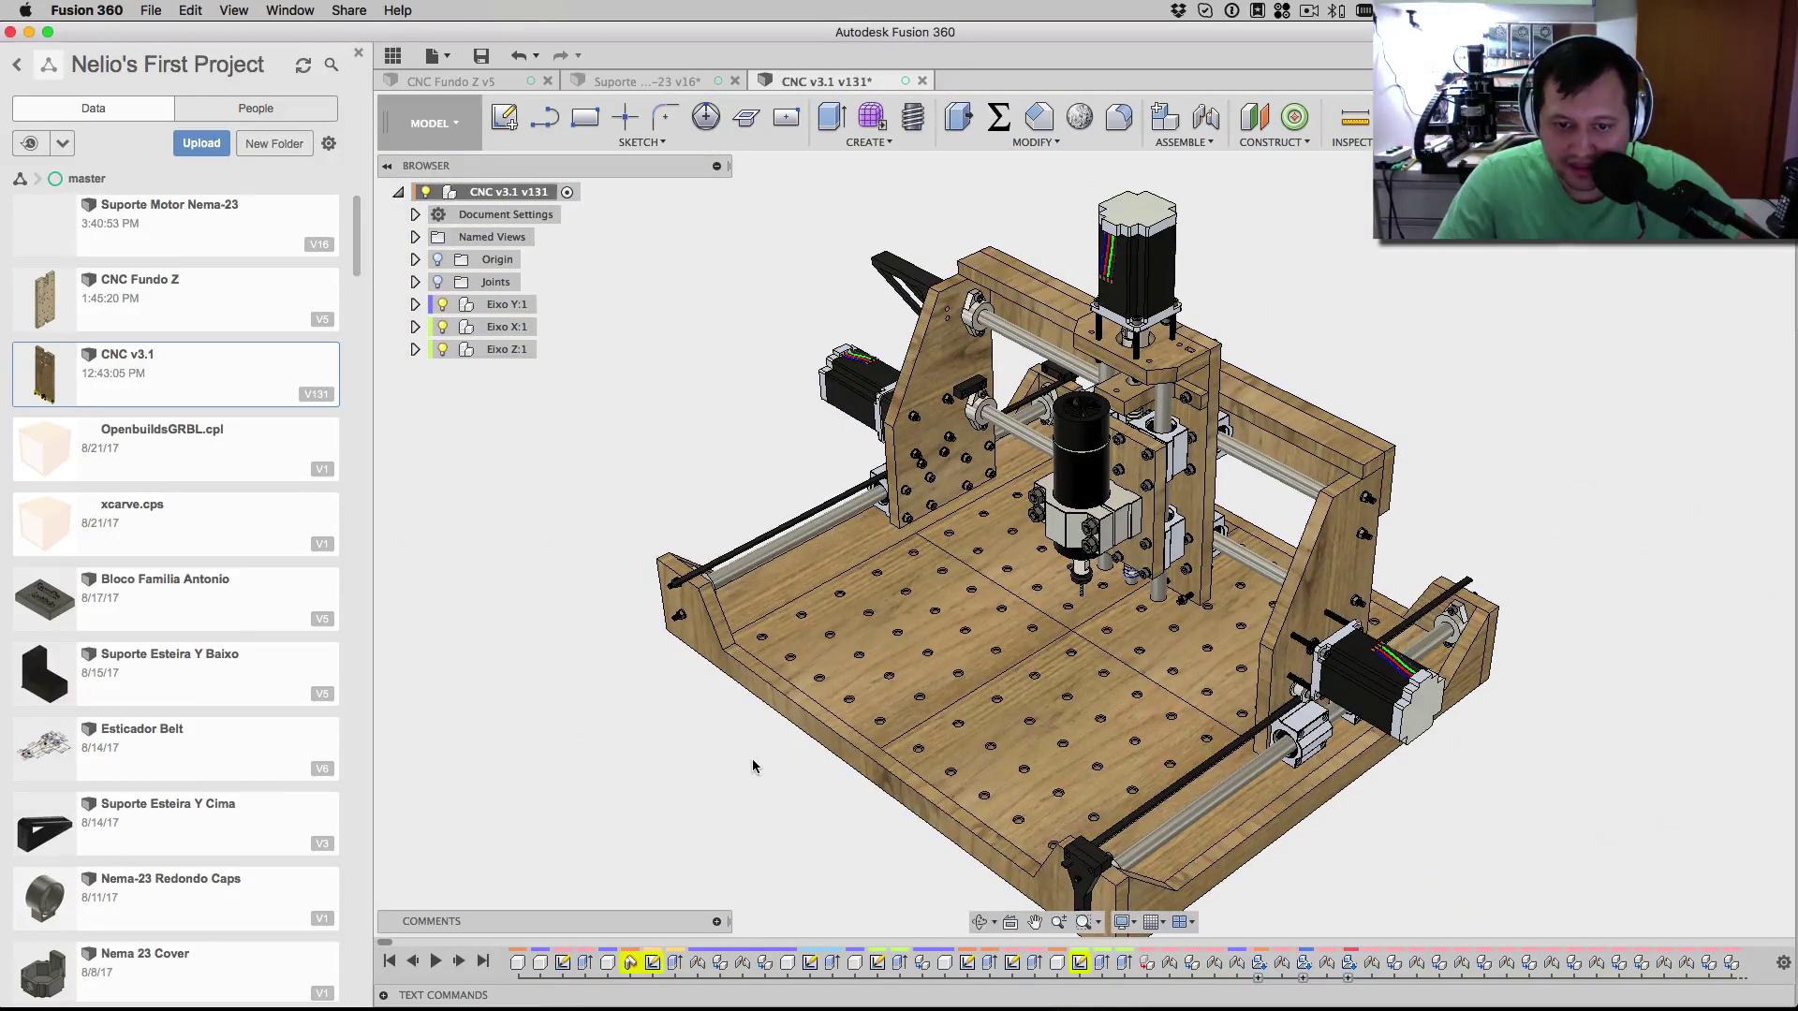
shift+middle_drag(856, 715, 823, 522)
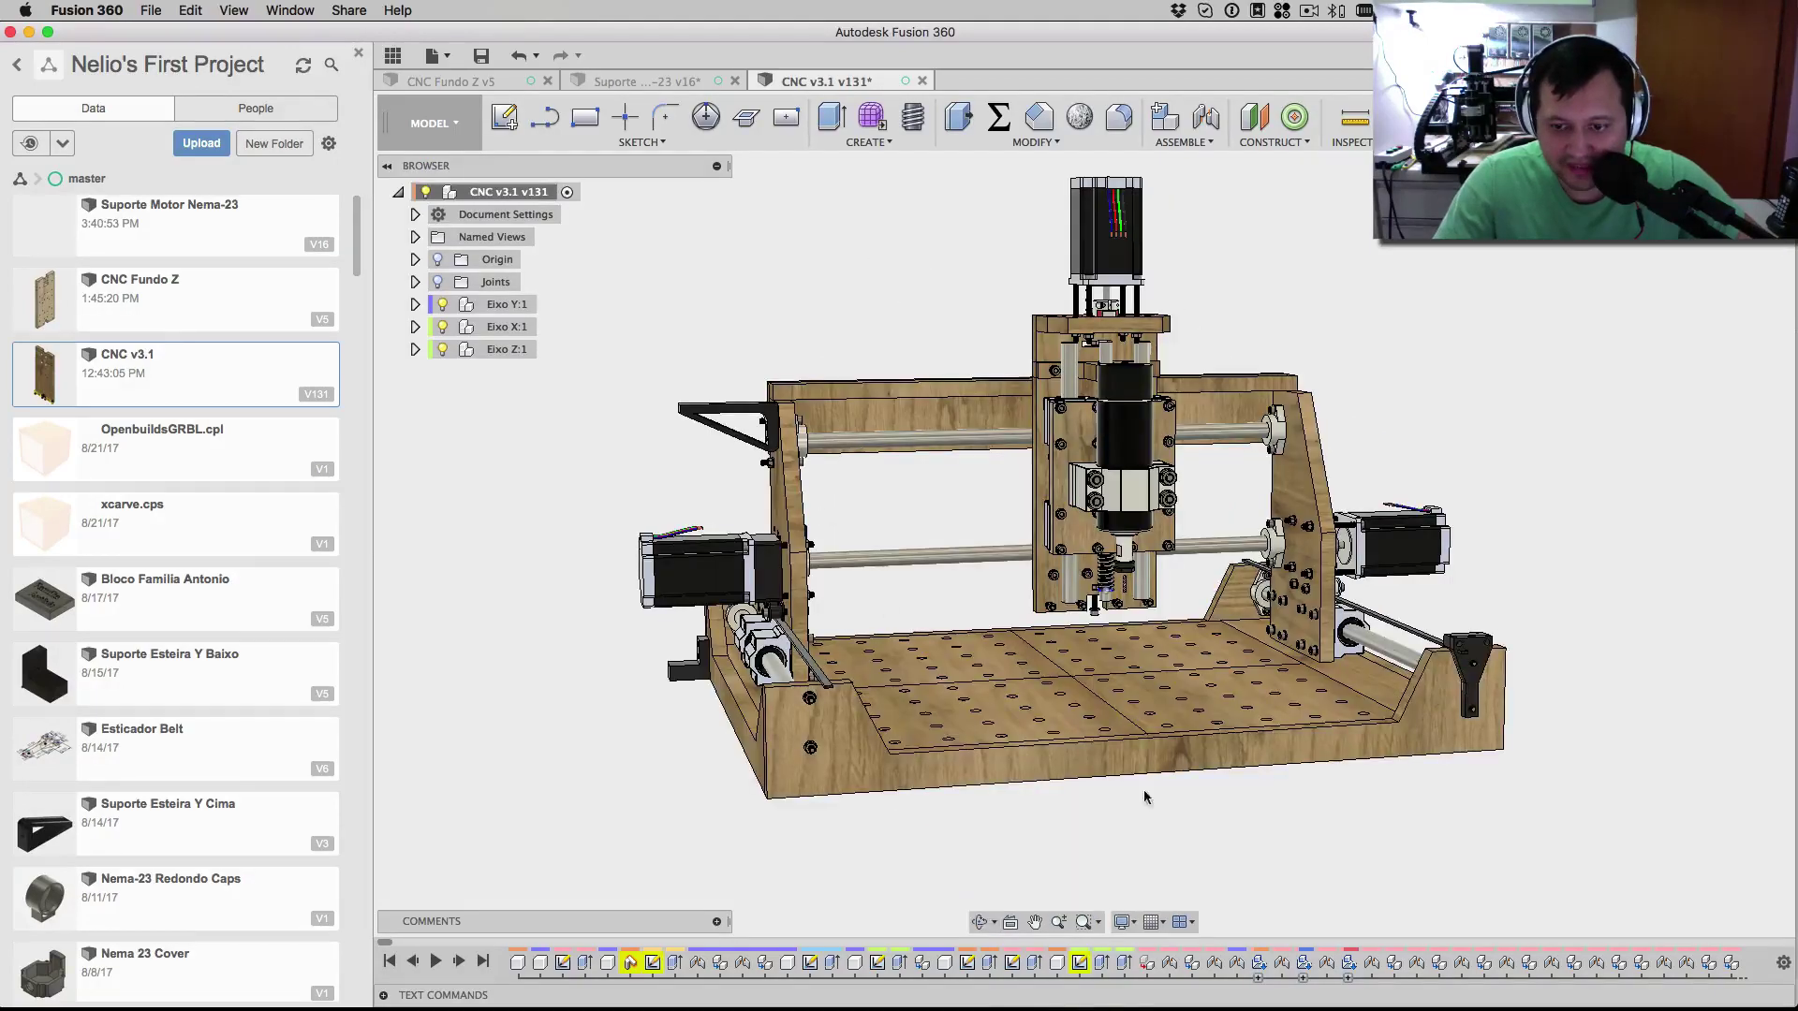
shift+middle_drag(1152, 805, 894, 747)
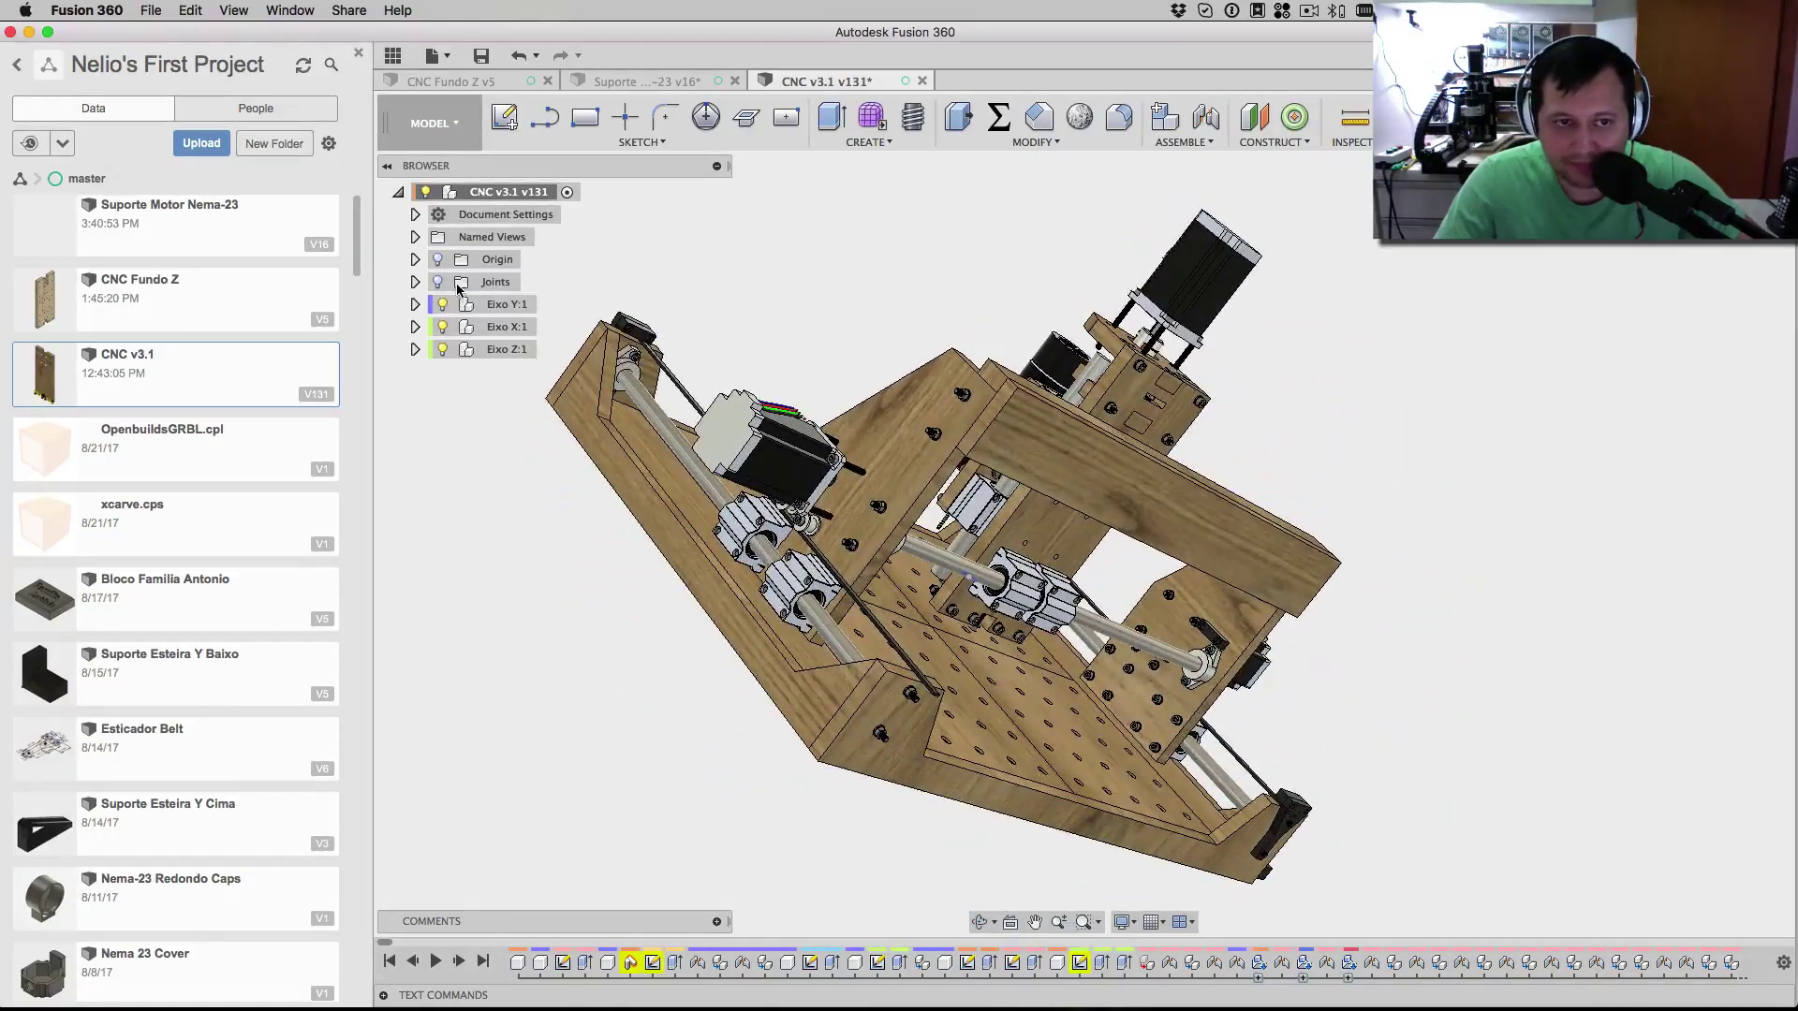
- Look through the Eixo X and Eixo Y subcomponents, including Lateral X and FrenteFundo, for the motor assembly
click(415, 328)
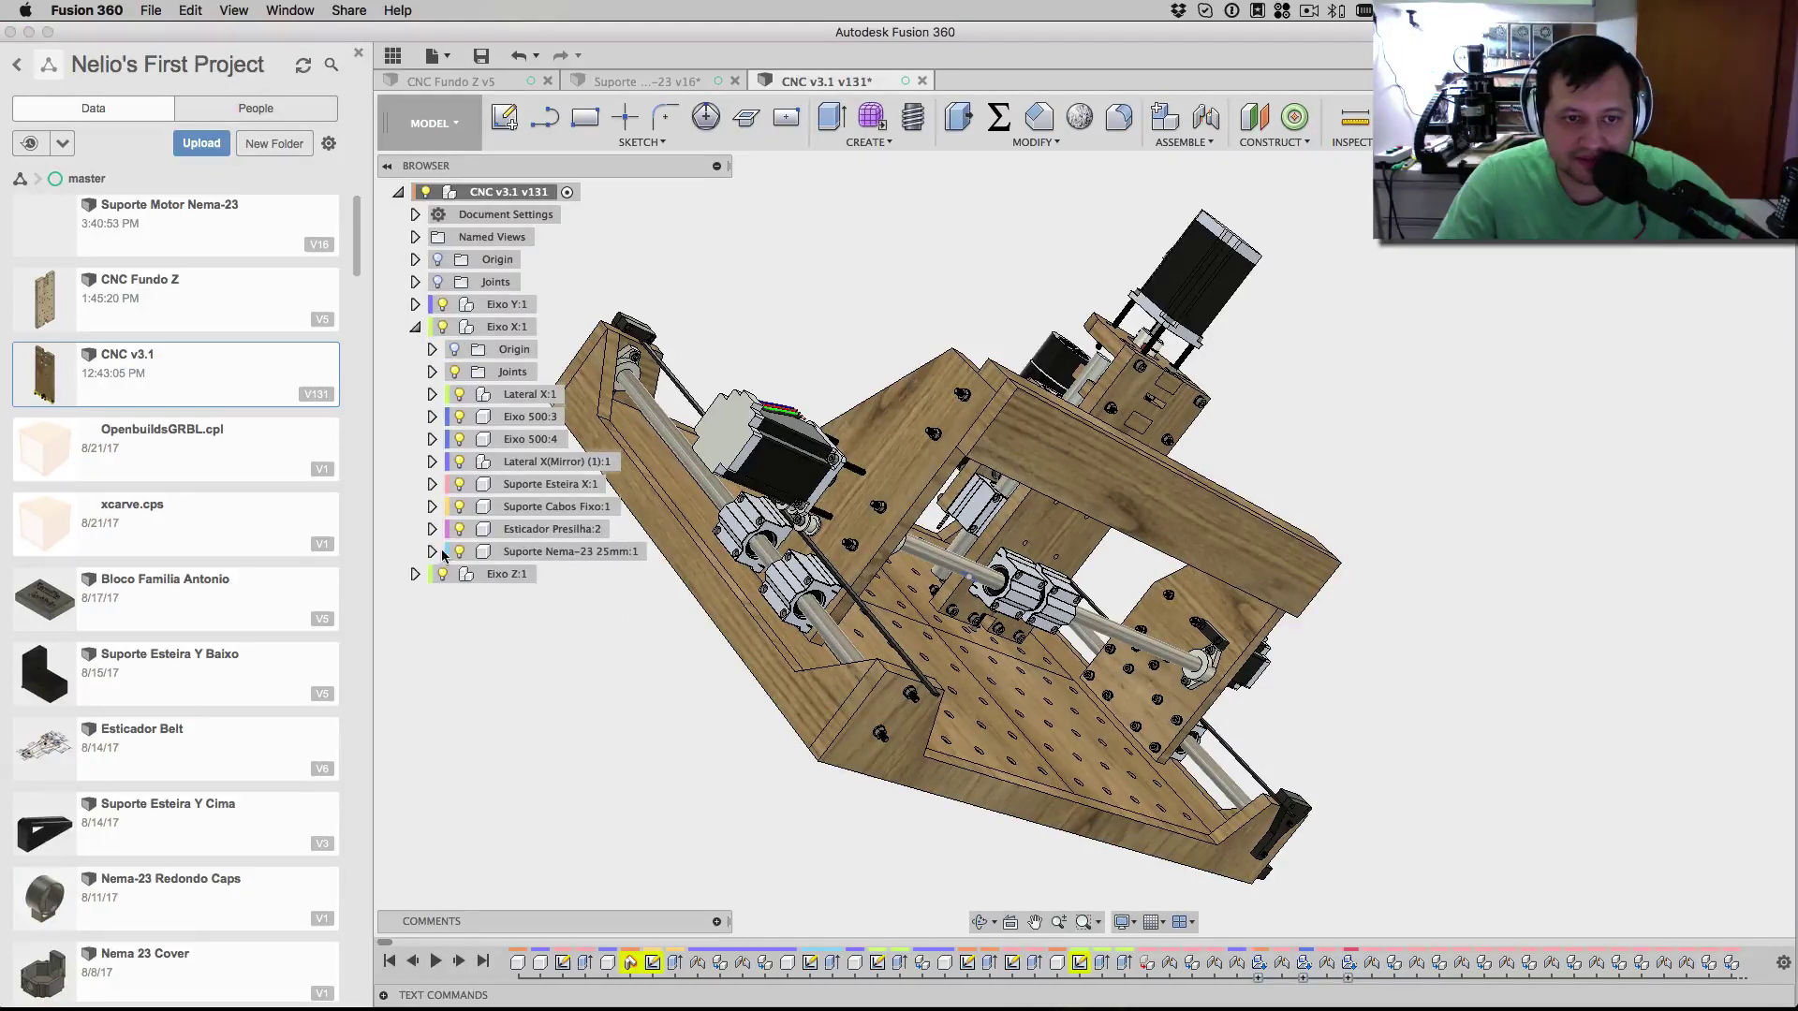
click(432, 395)
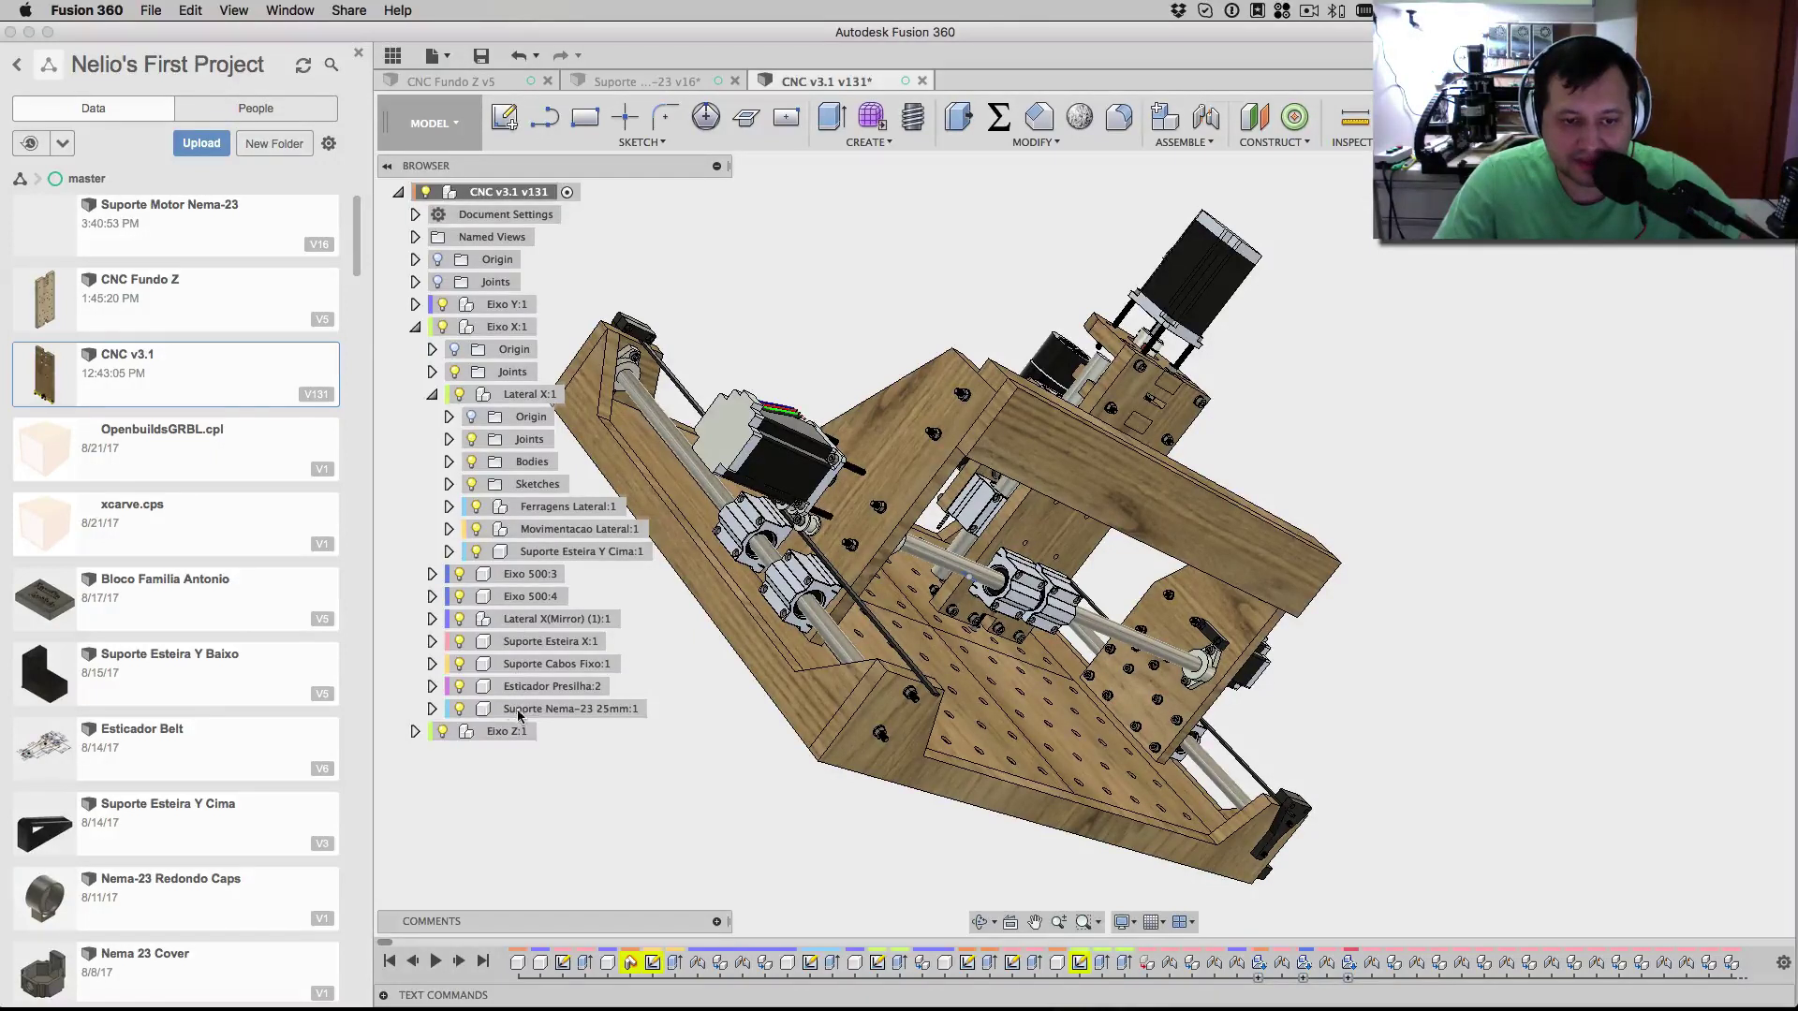
click(433, 395)
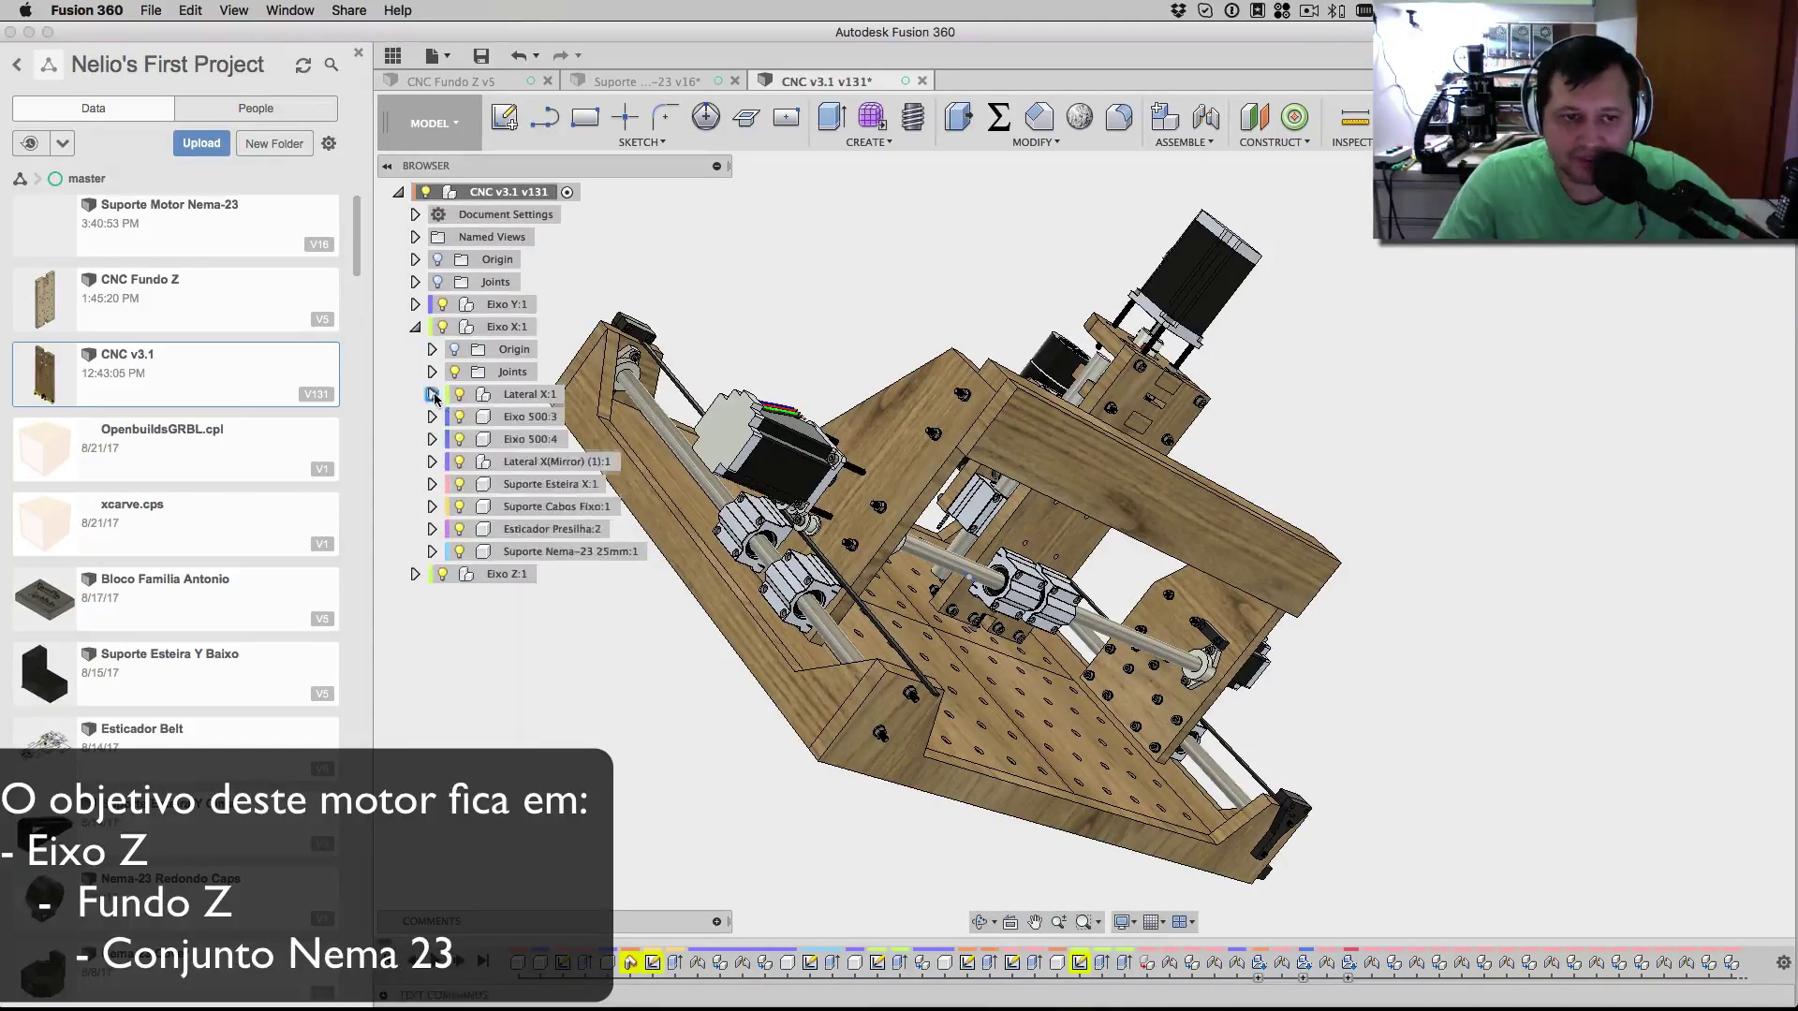
click(415, 304)
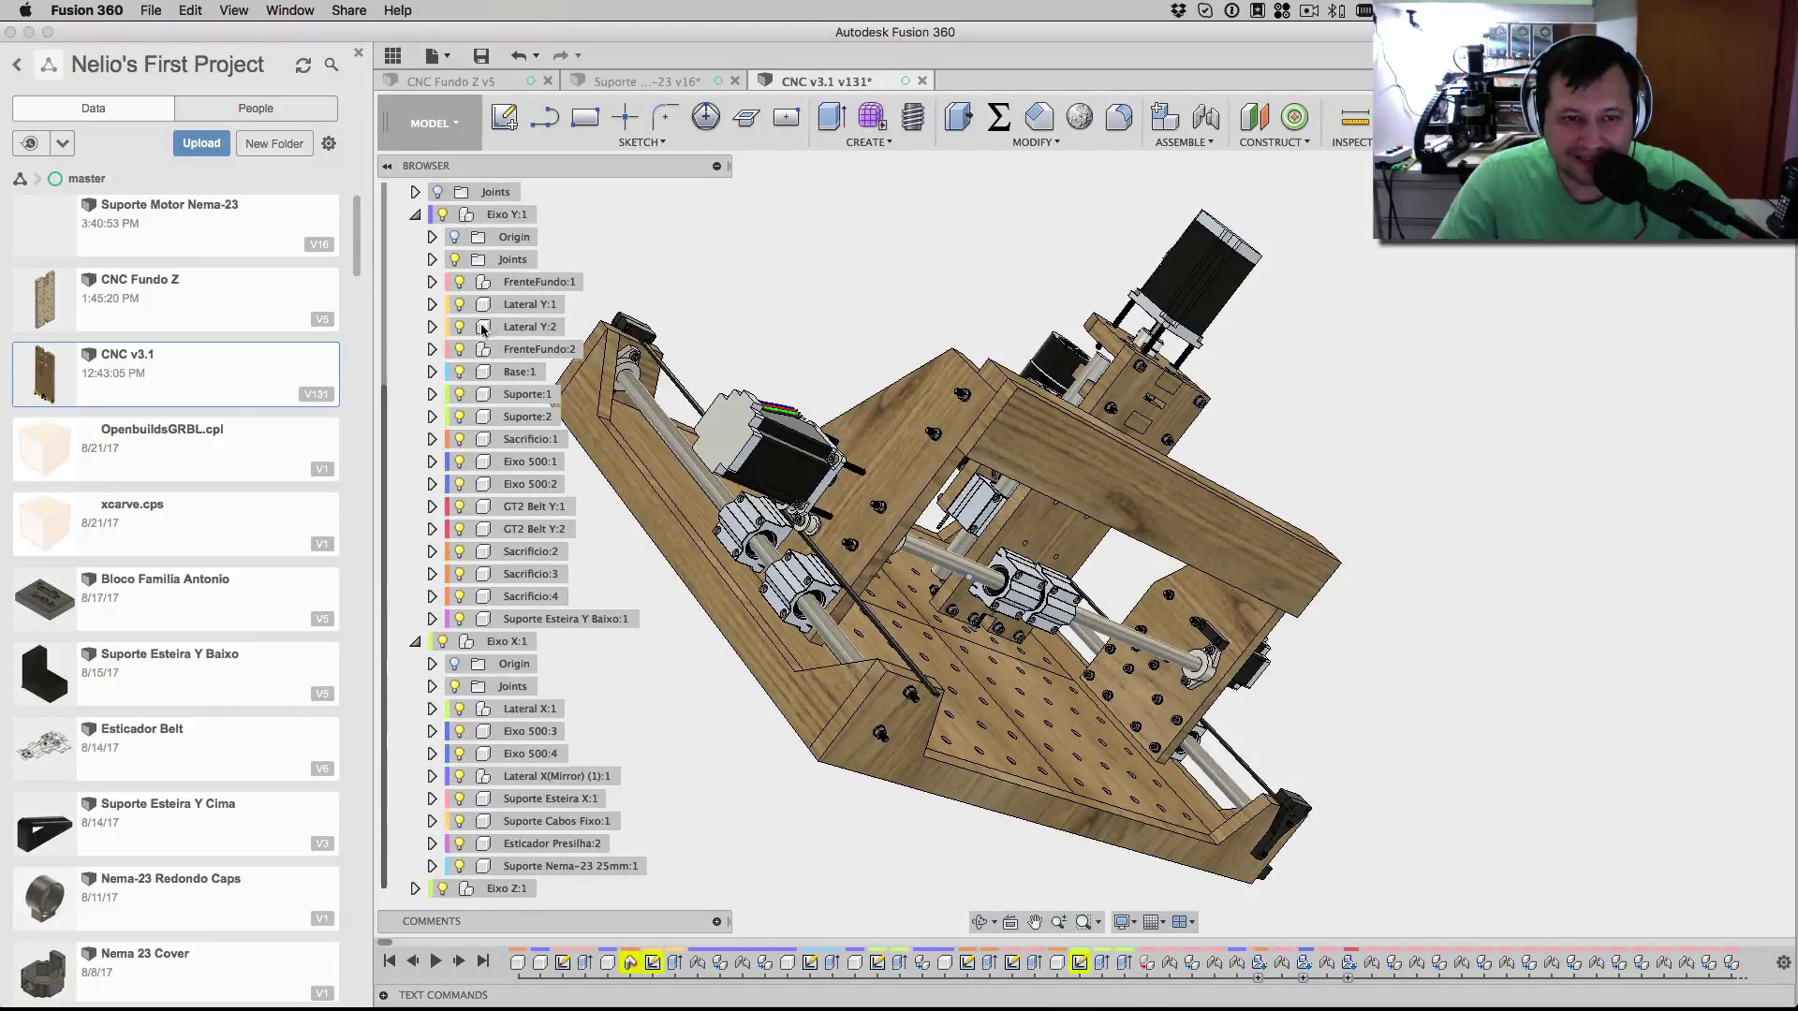
click(432, 281)
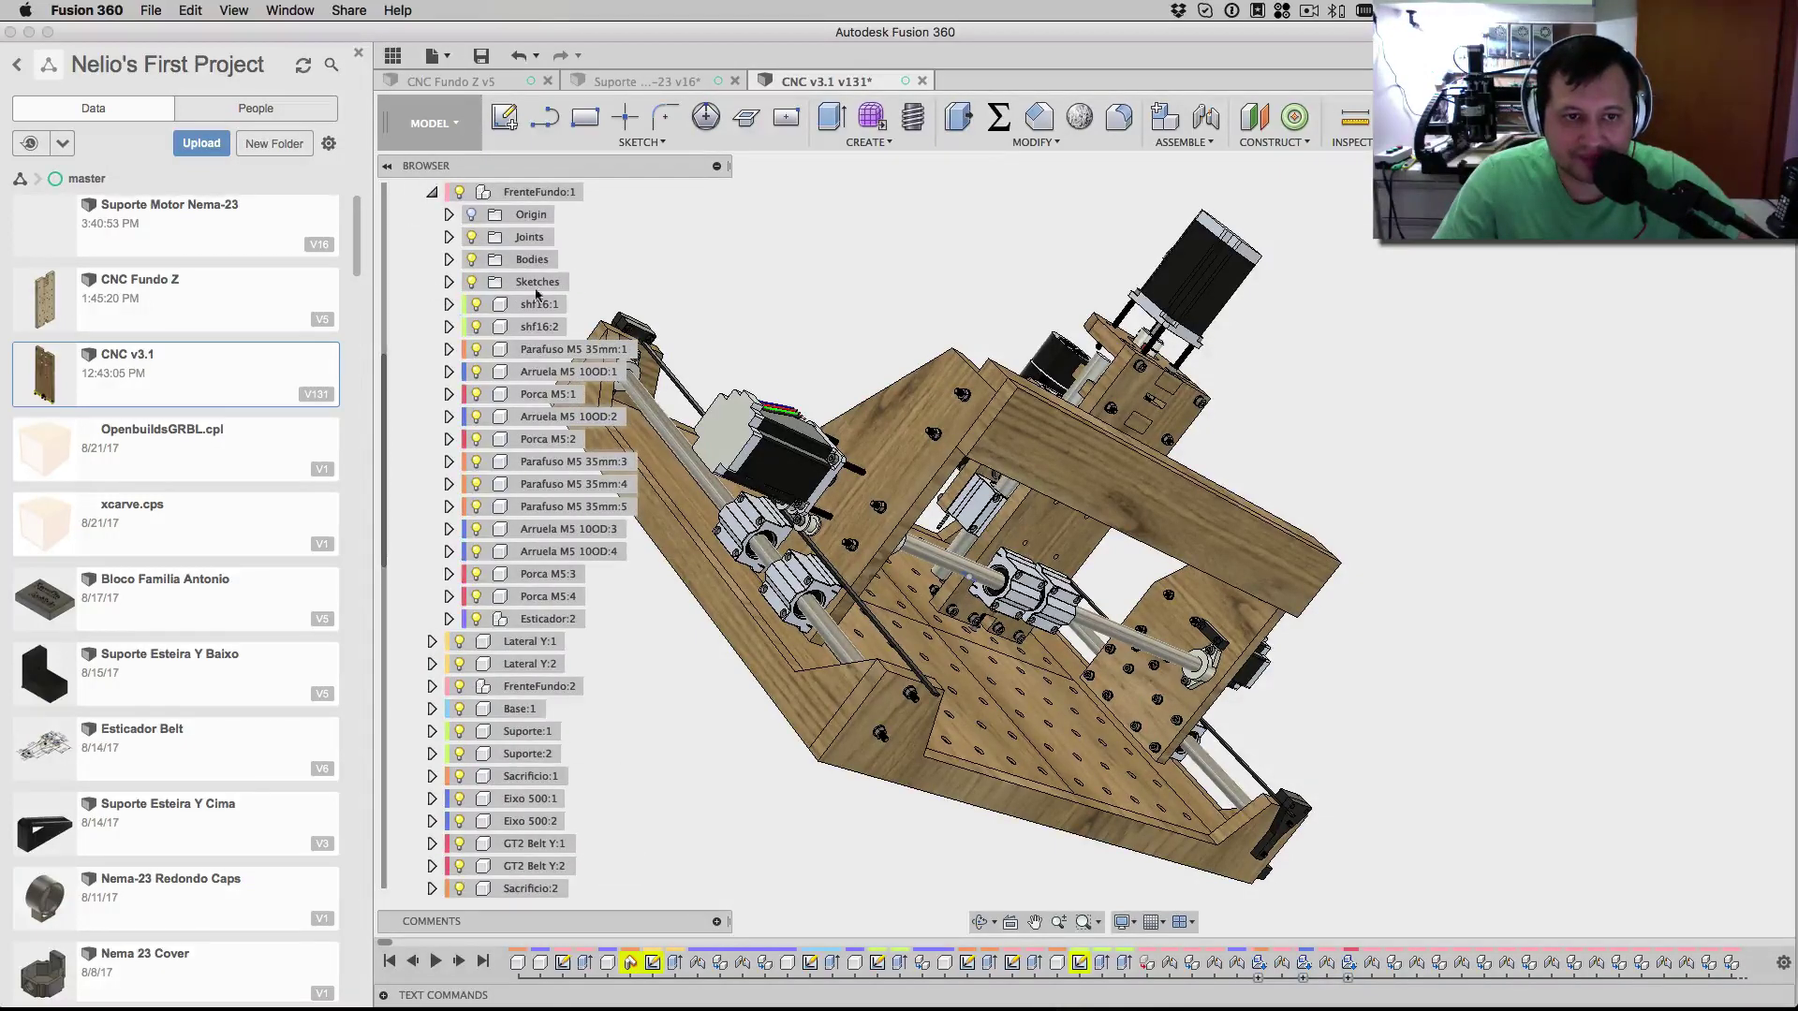
scroll(537, 293, up, 5)
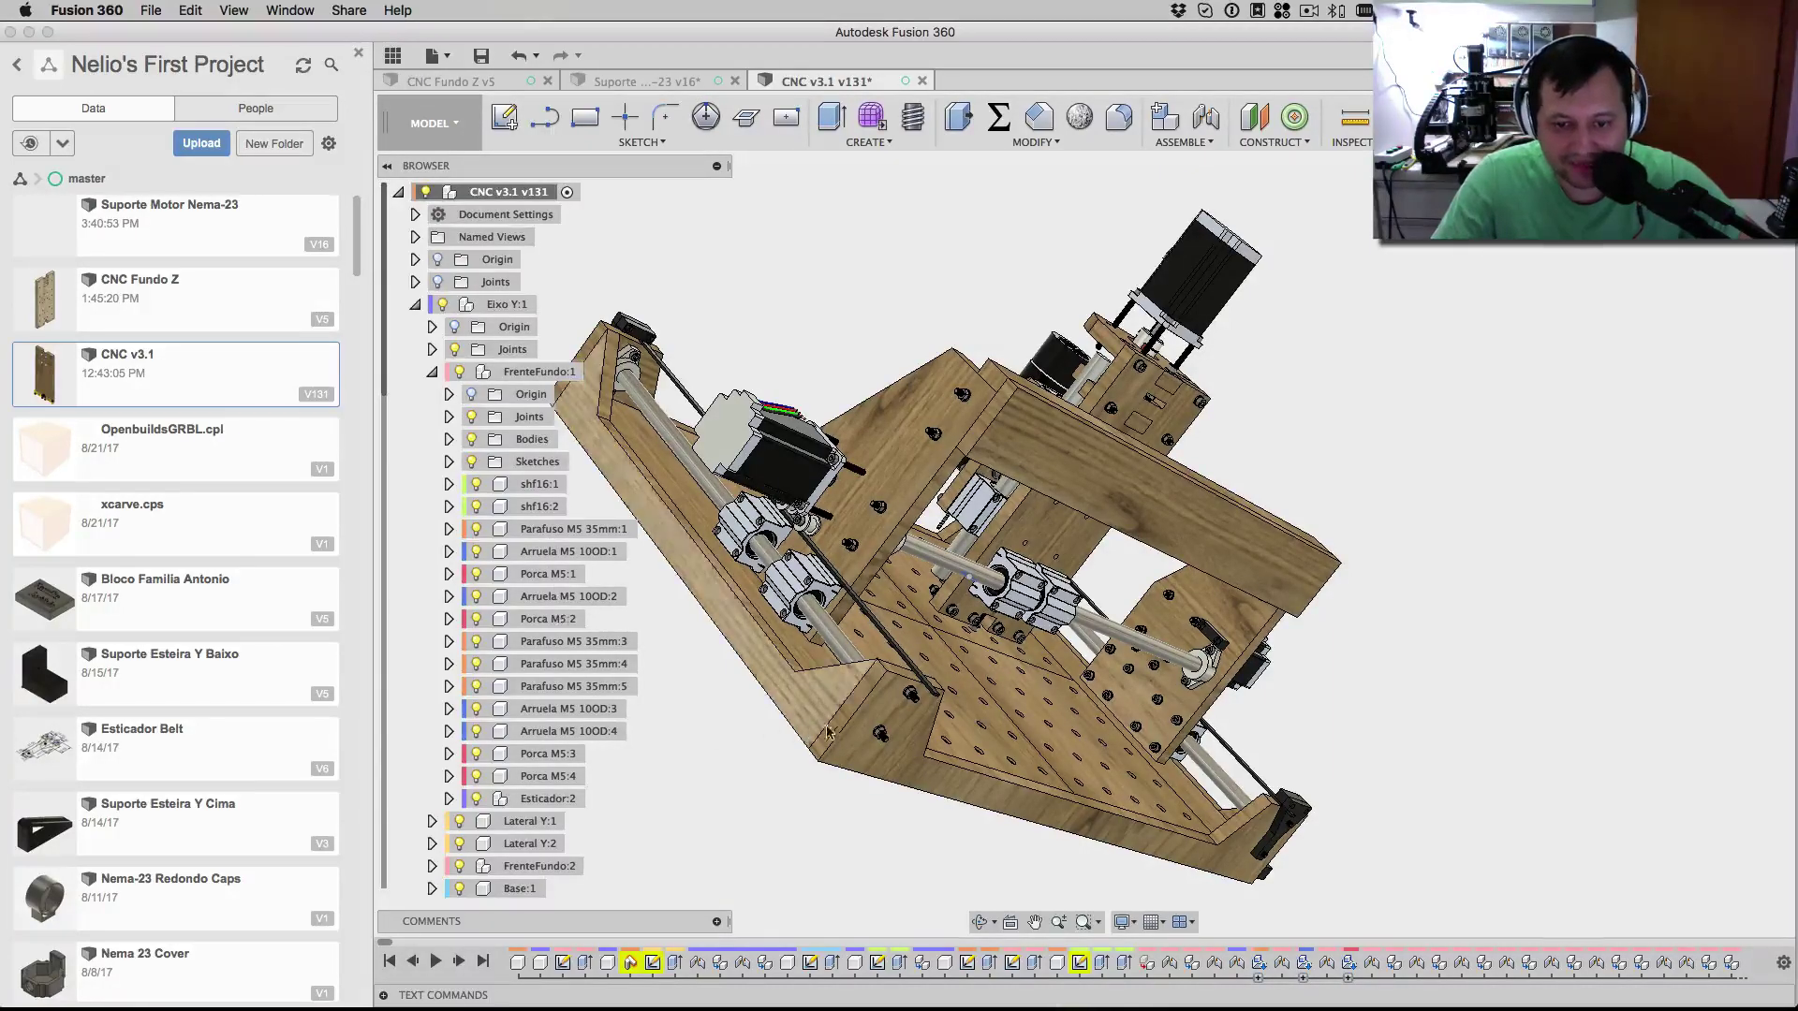
- Examine the end-plate bolts, belt pulleys and linear bearings around the side motor up close
scroll(908, 736, up, 5)
scroll(908, 735, up, 5)
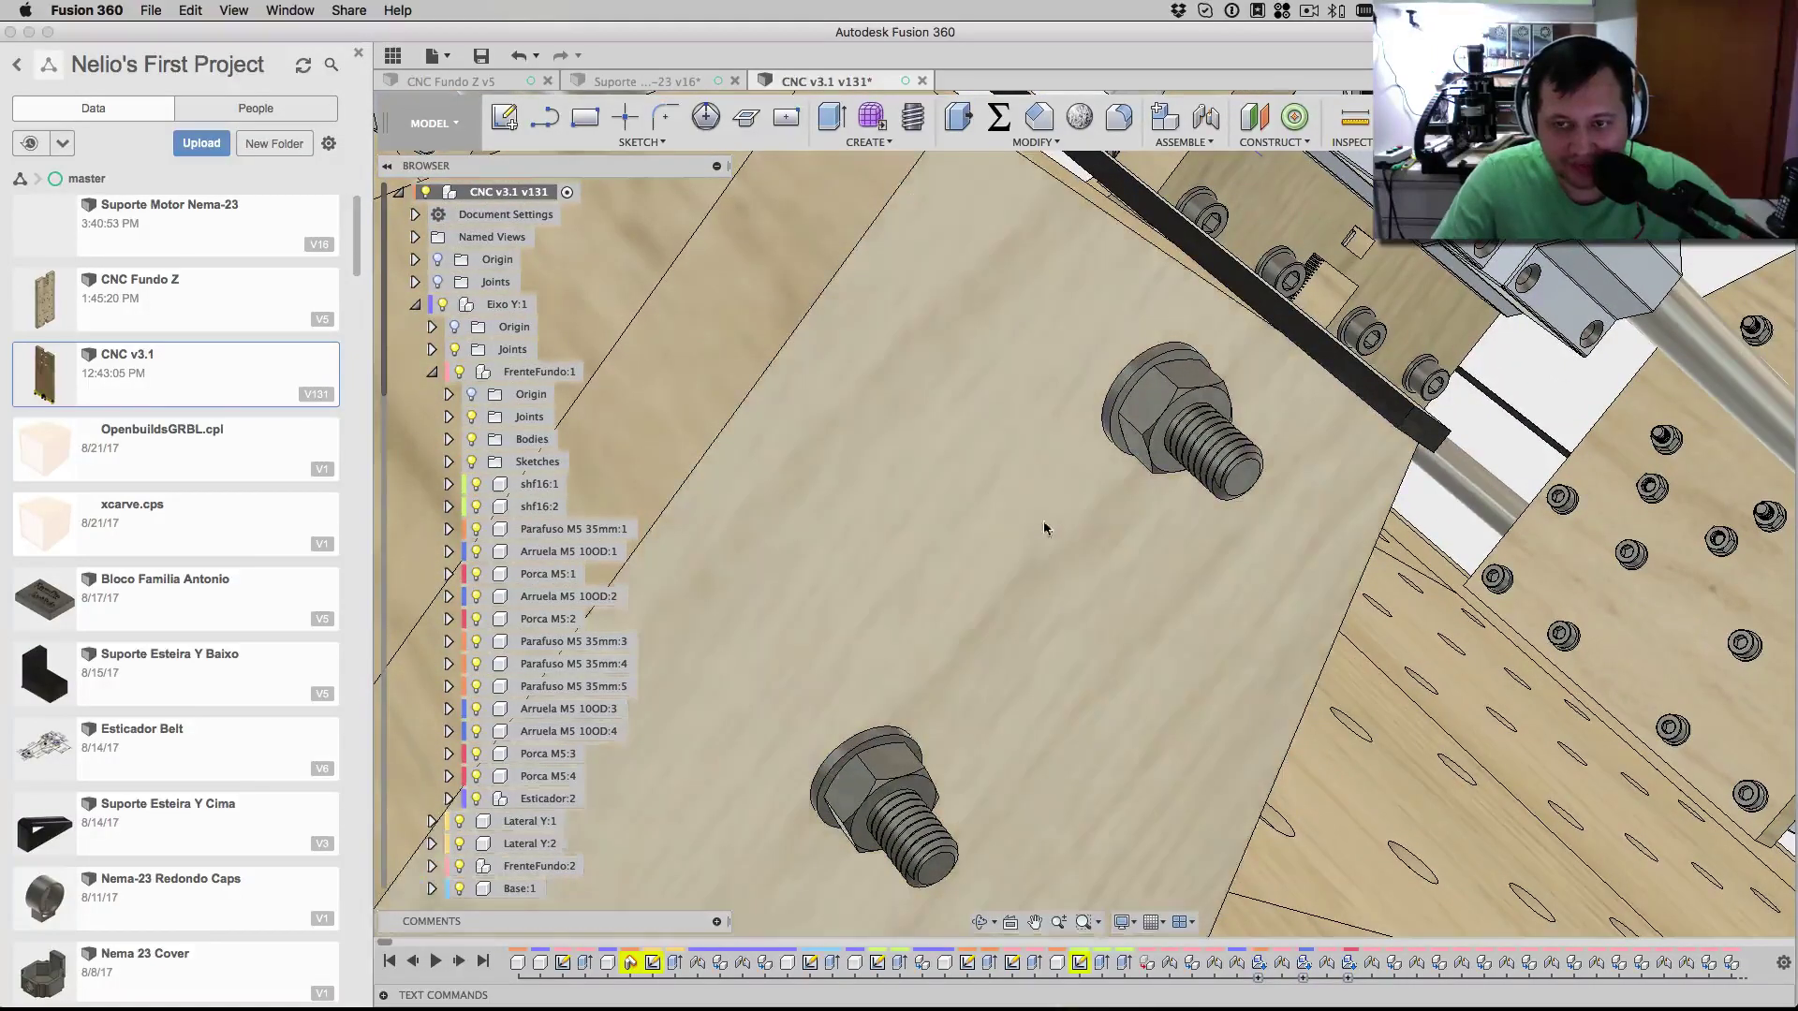
scroll(916, 619, down, 10)
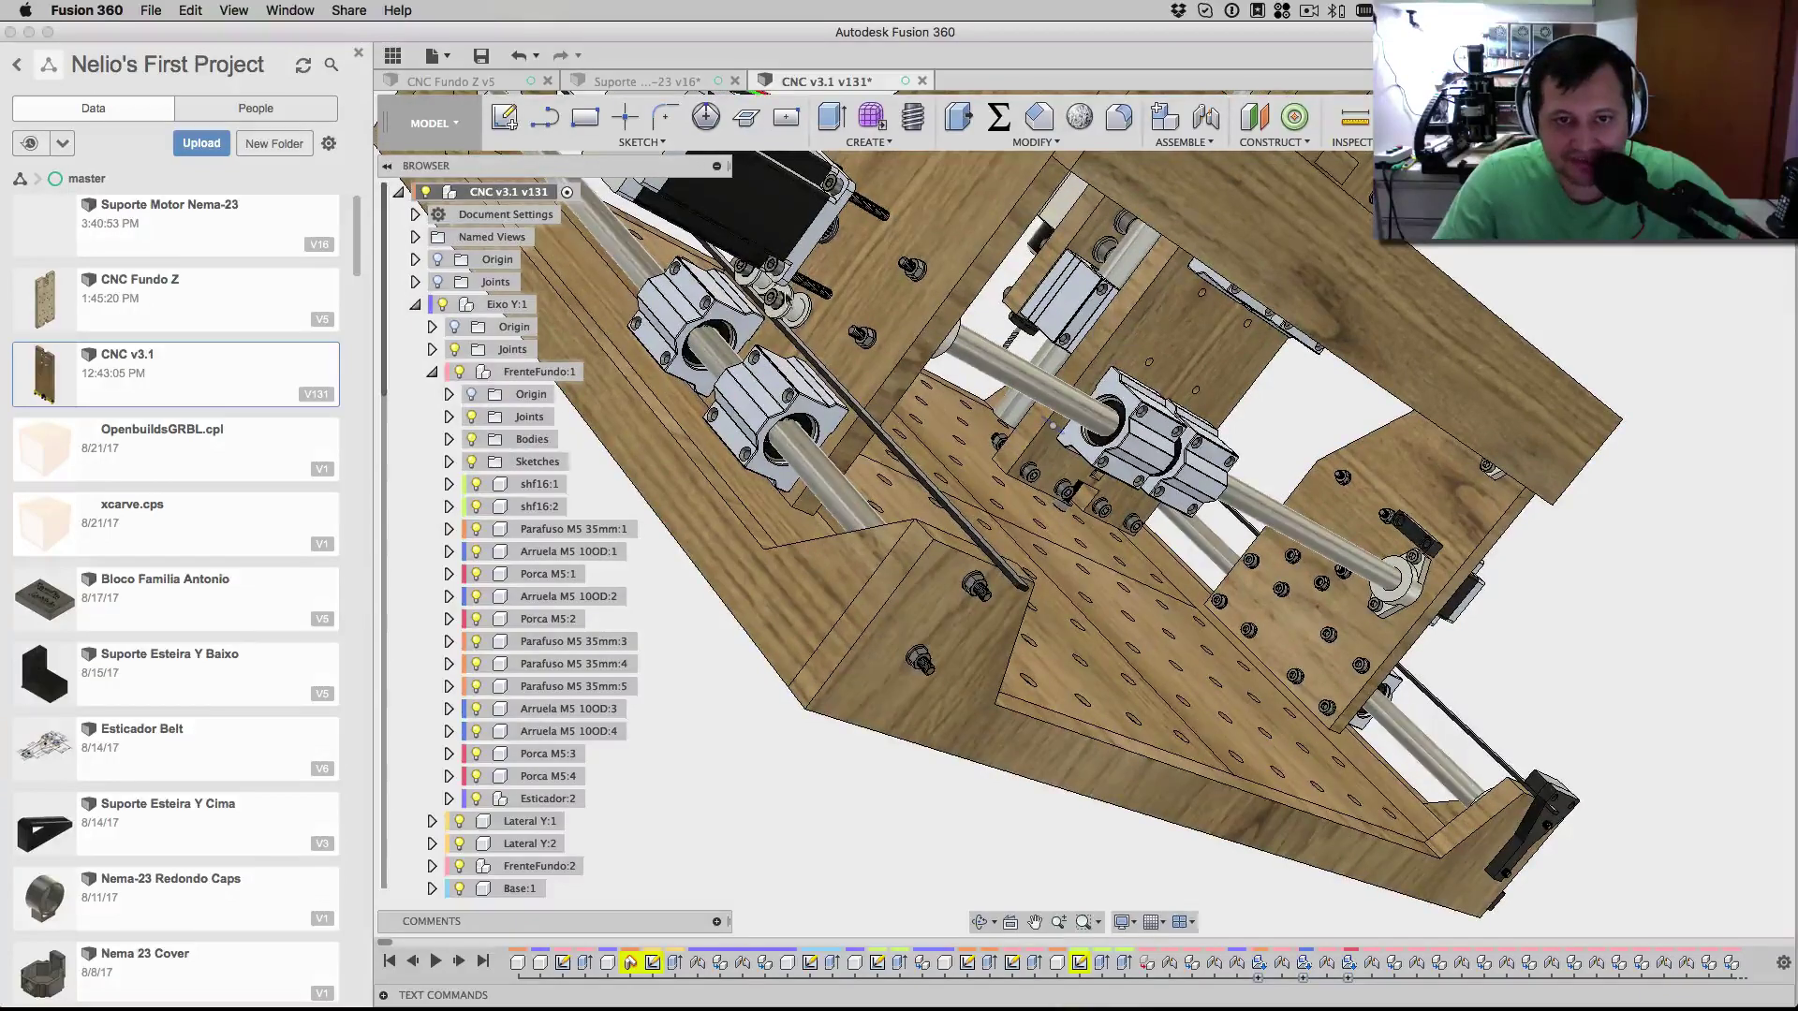
scroll(785, 303, up, 3)
scroll(784, 302, up, 8)
scroll(827, 374, down, 4)
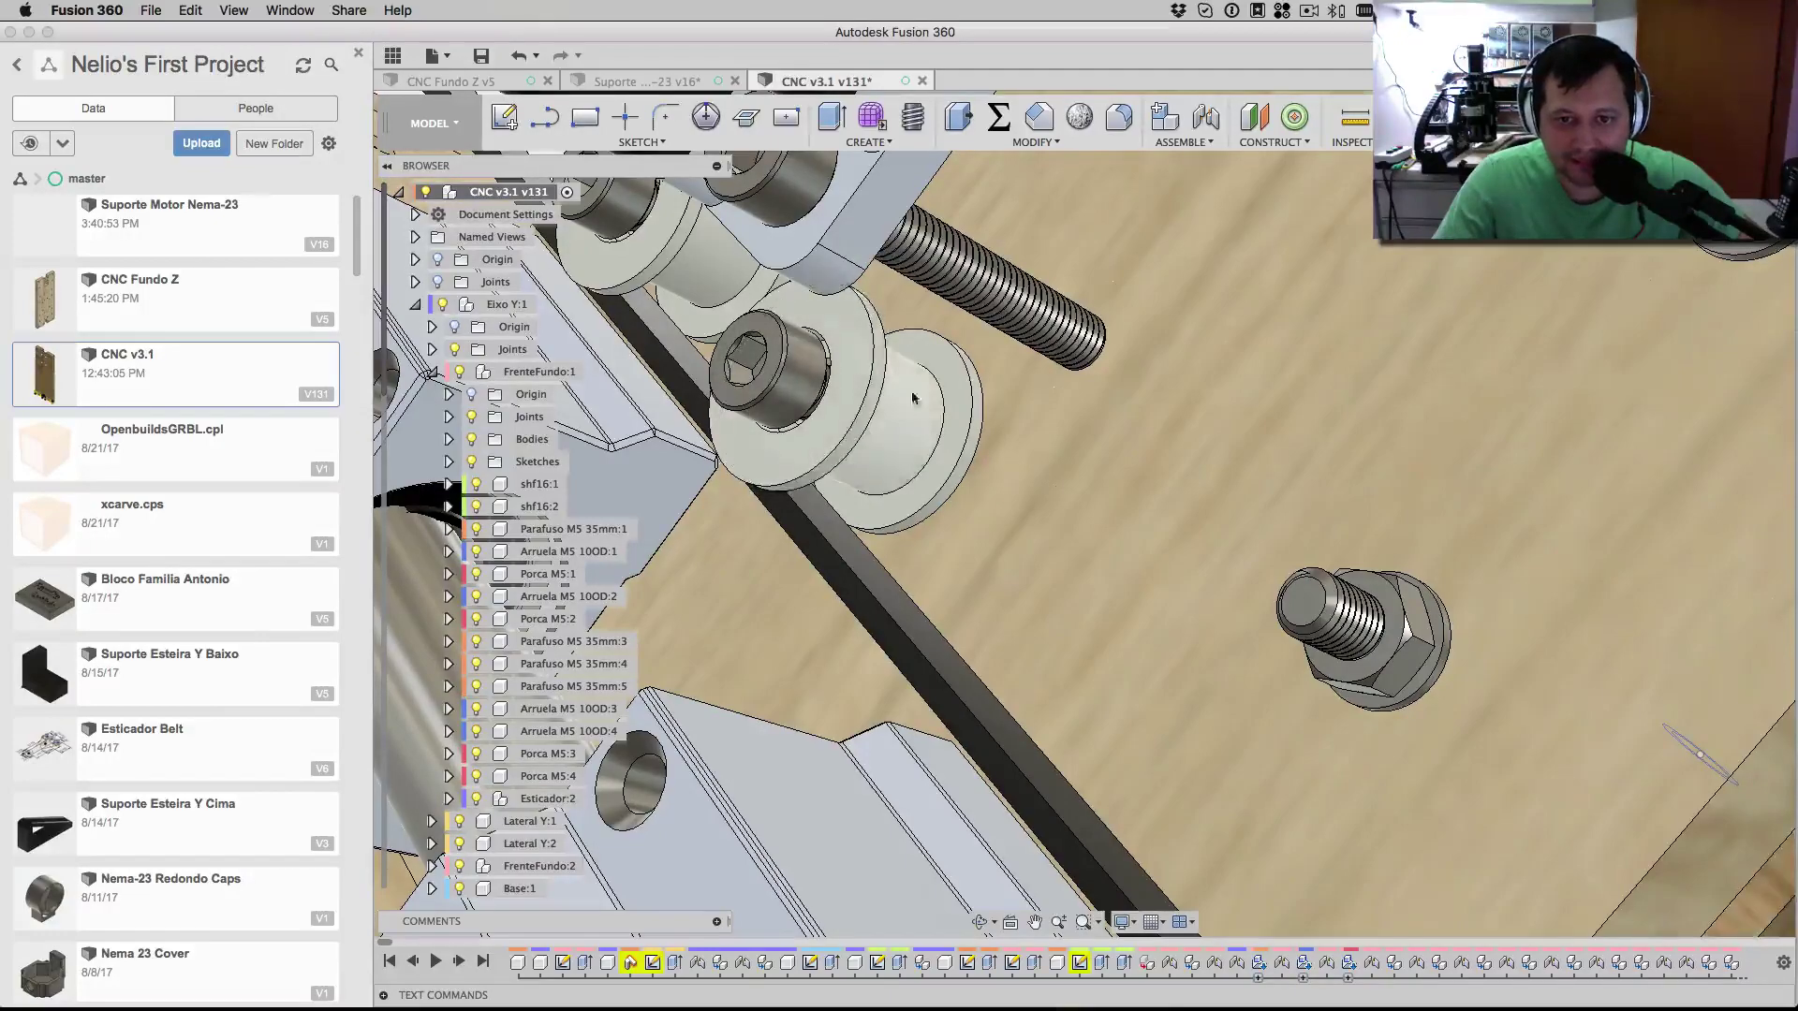
scroll(899, 433, down, 8)
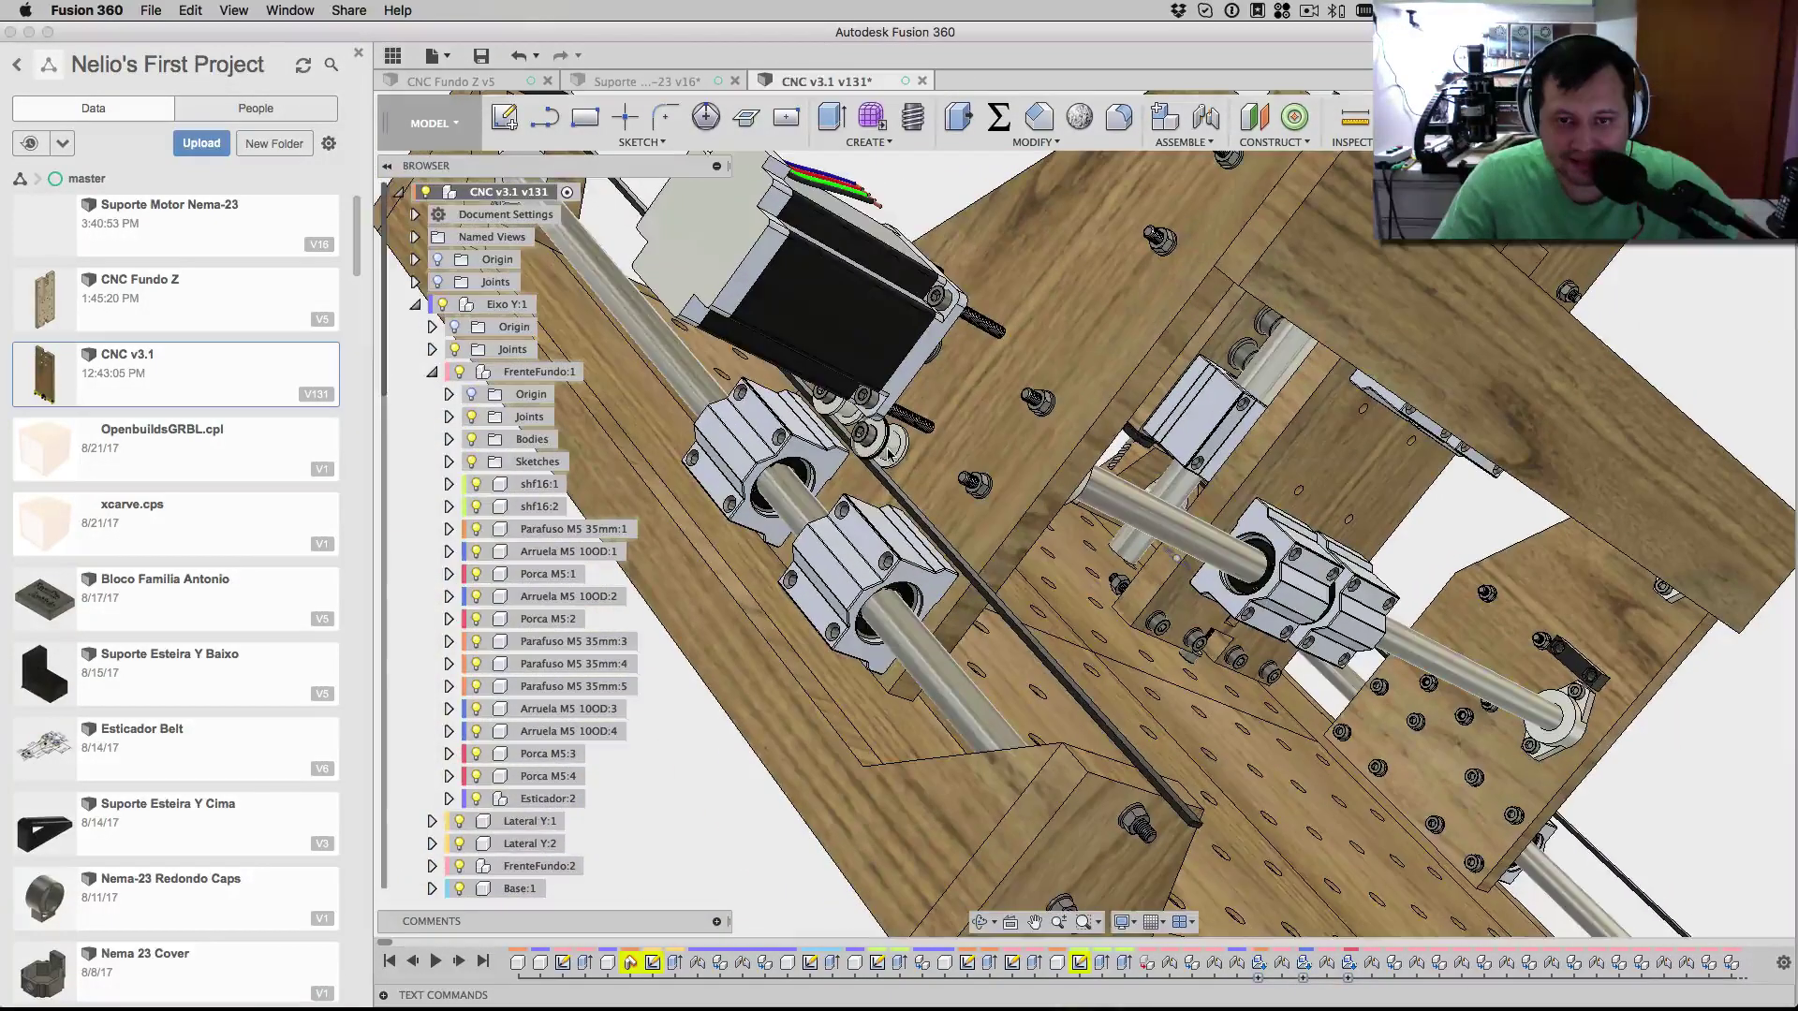
shift+middle_drag(986, 498, 957, 471)
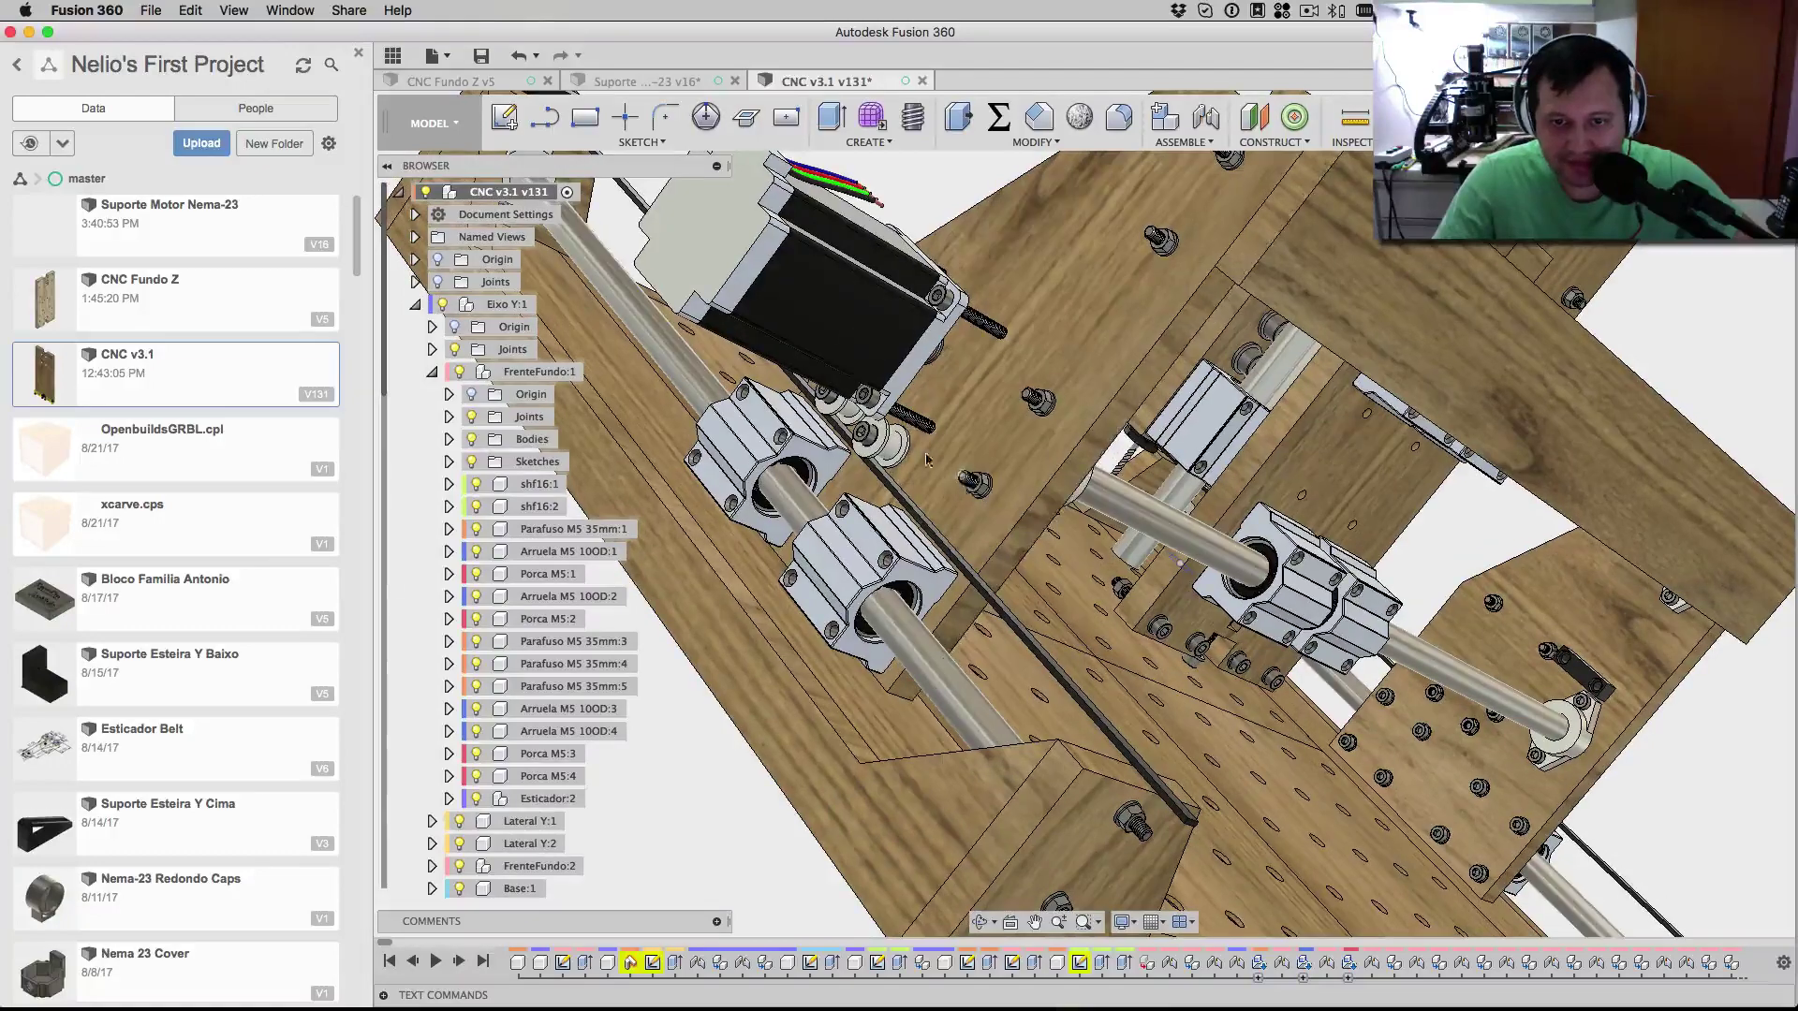
scroll(877, 665, down, 5)
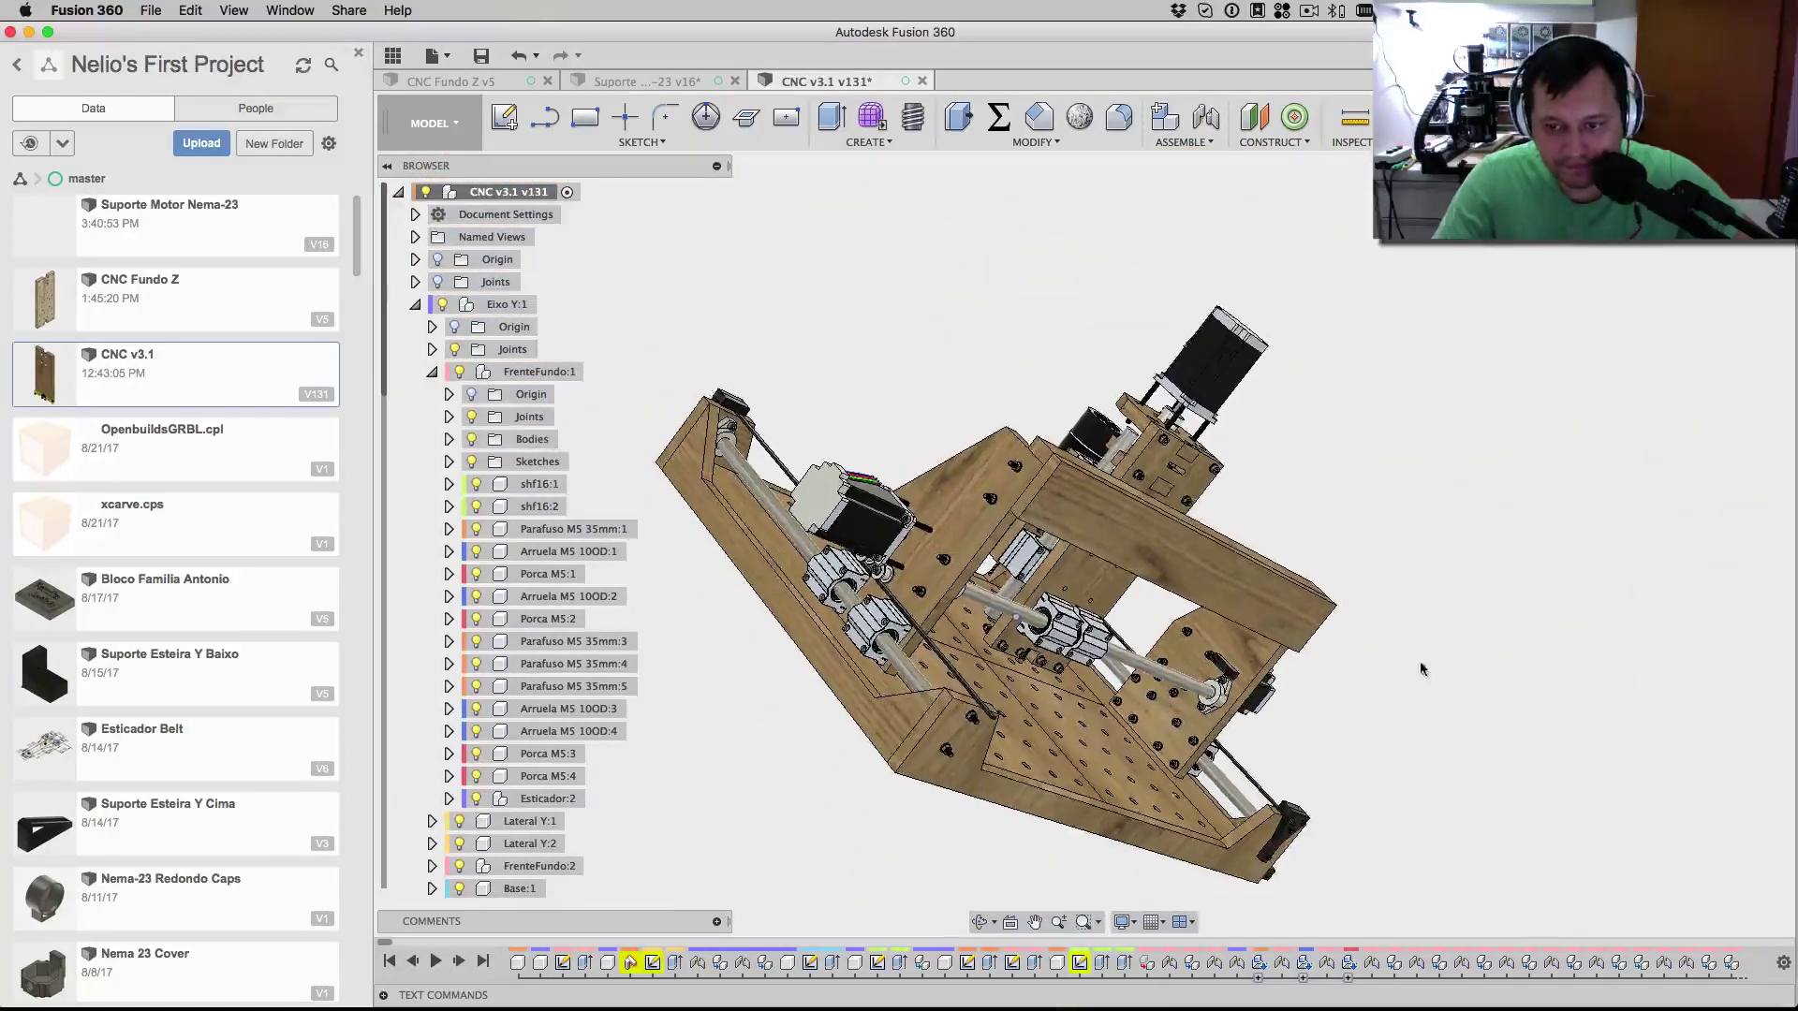
- Set the orbit mode to Constrained Orbit
click(995, 923)
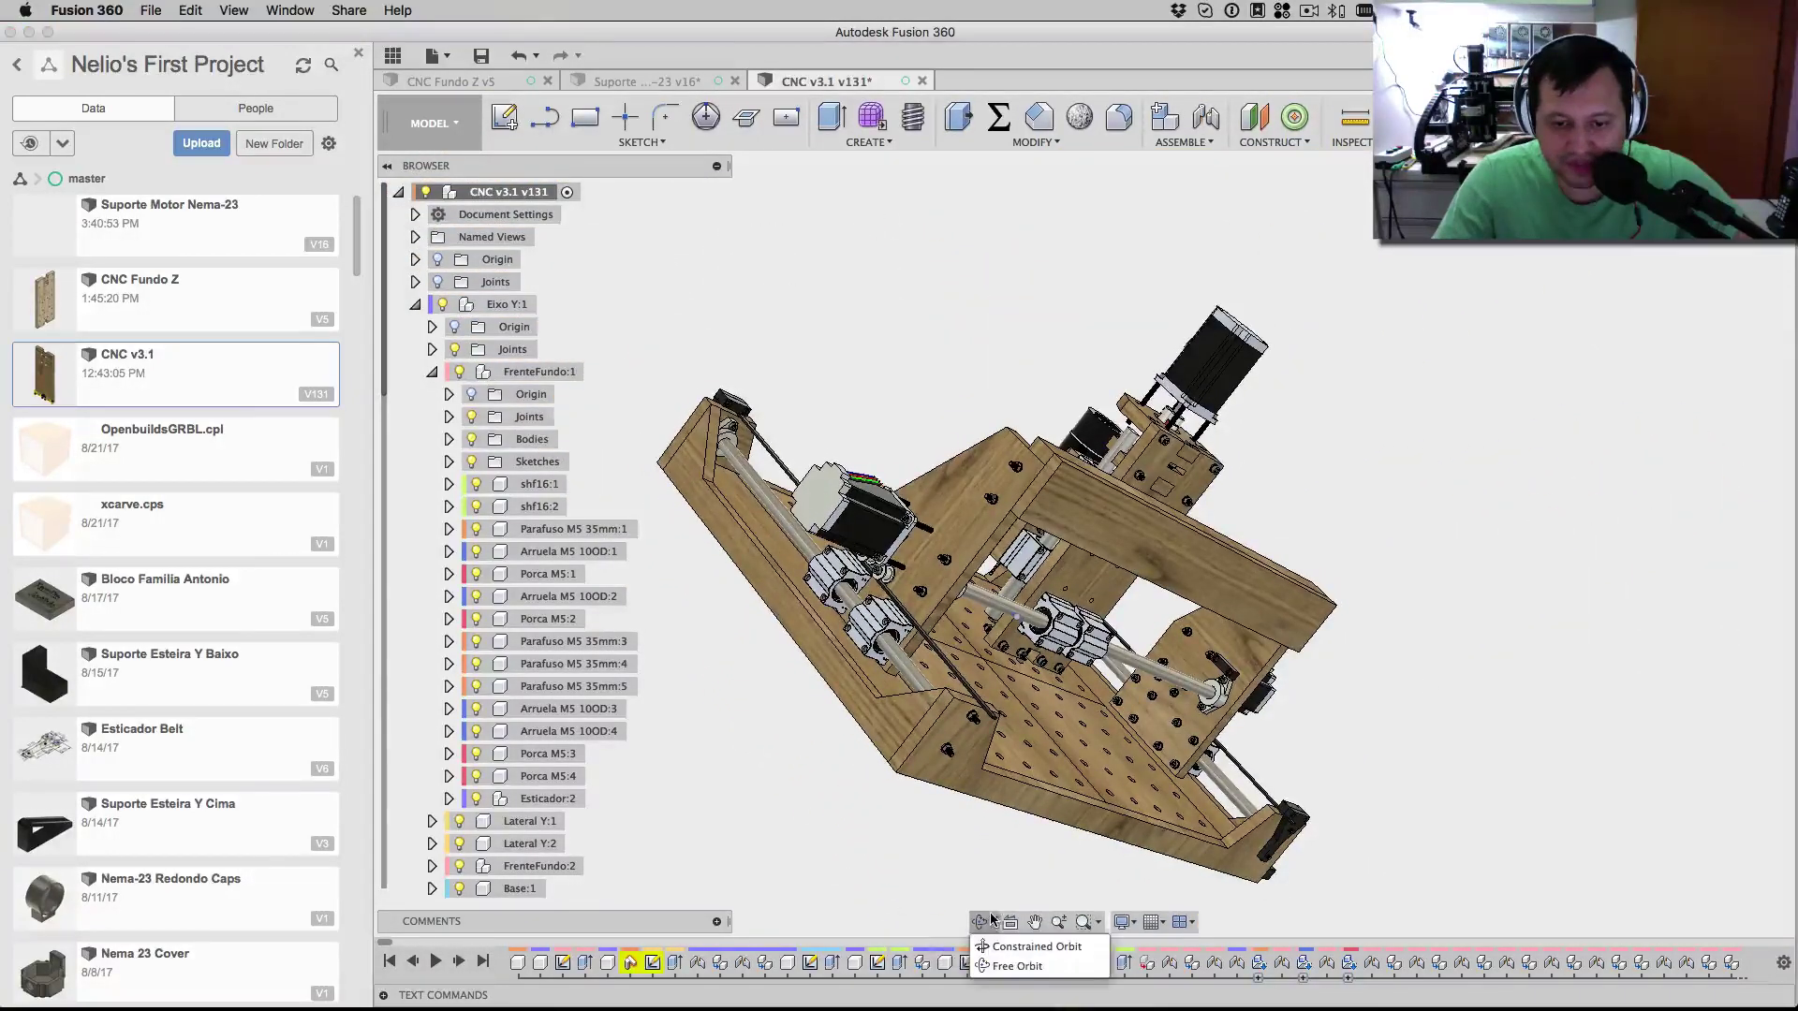
click(1012, 943)
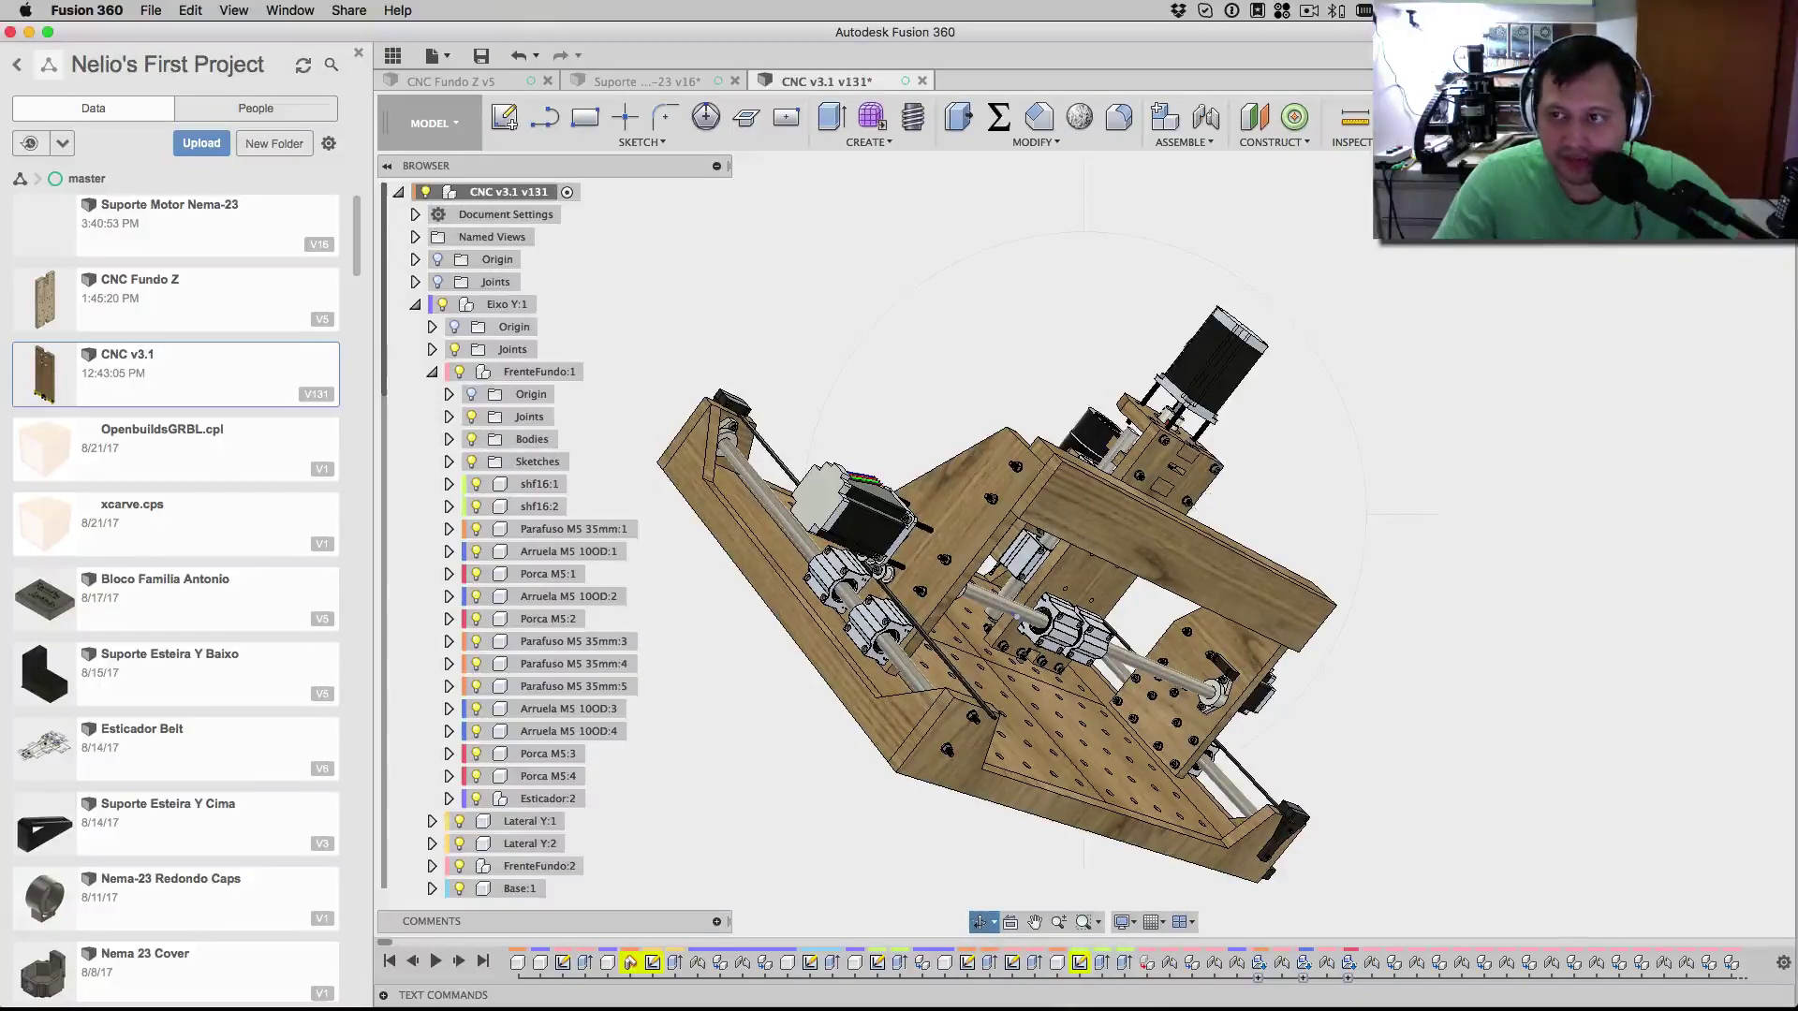
- Examine the side motor's pulley, mounting bolts and spacing from the wooden side plate, plus the complete CNC machine and its component list
key(Escape)
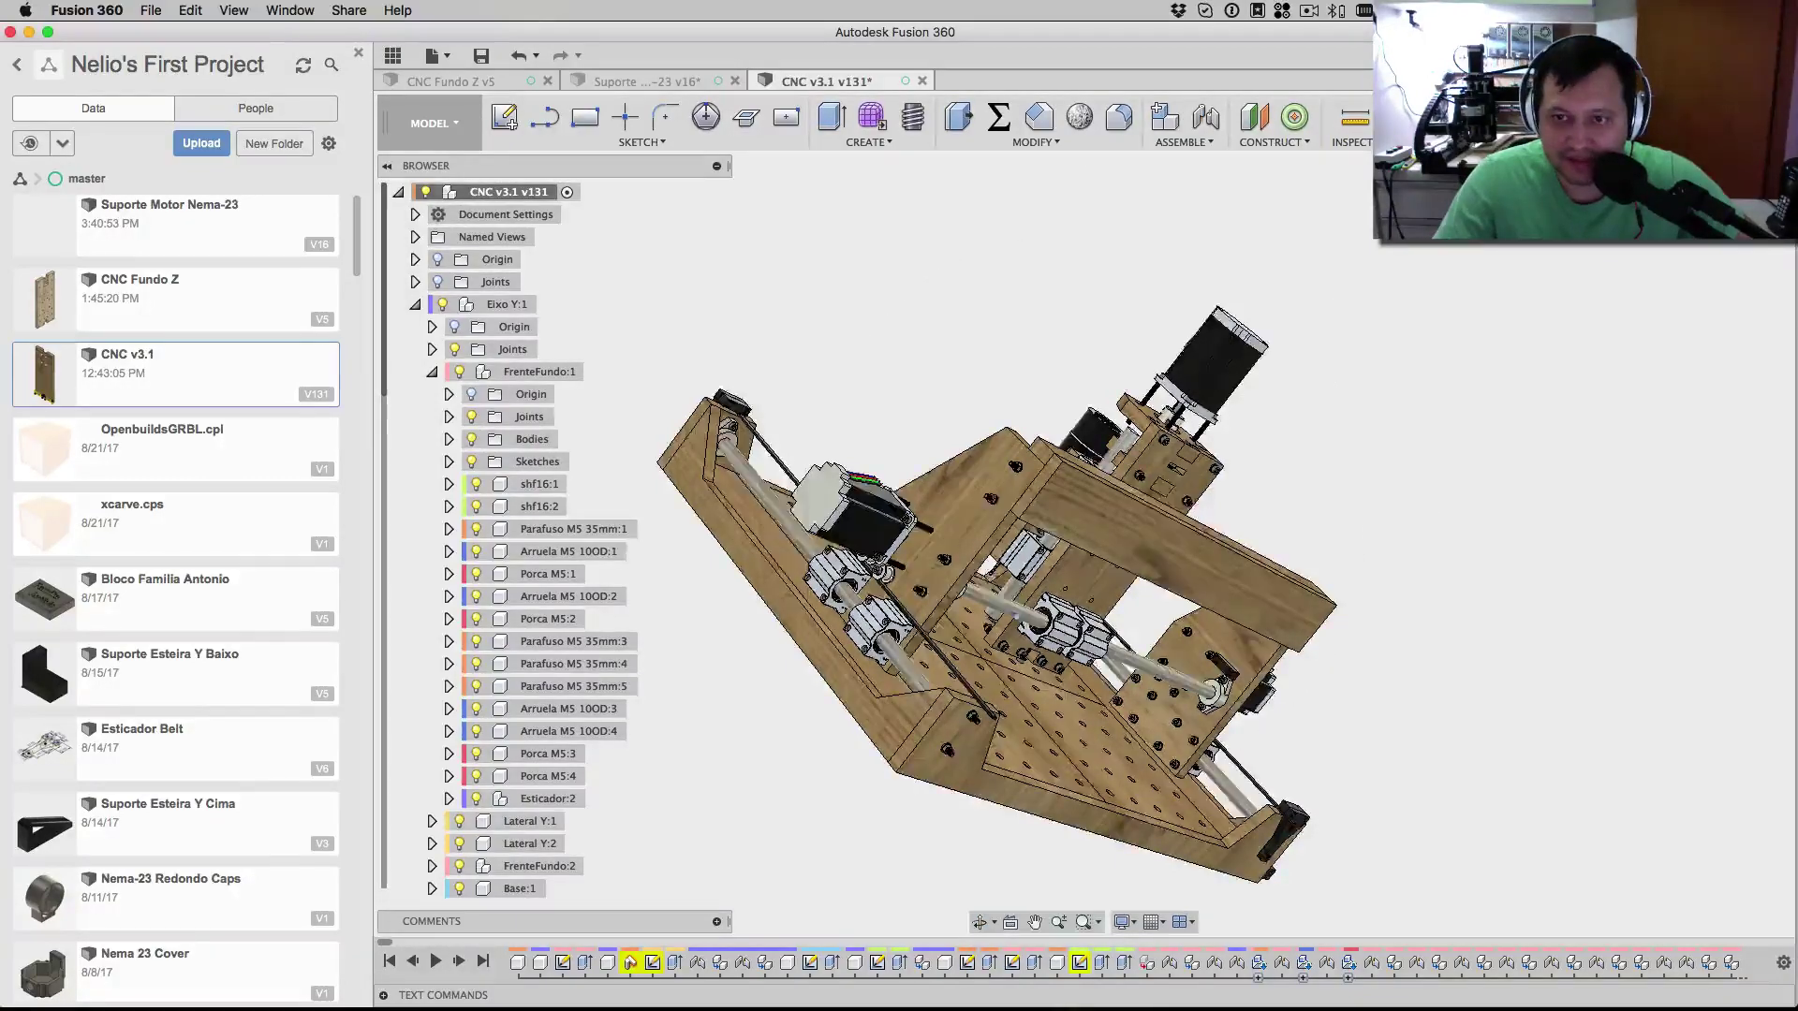
click(1681, 178)
shift+middle_drag(1447, 587, 1124, 553)
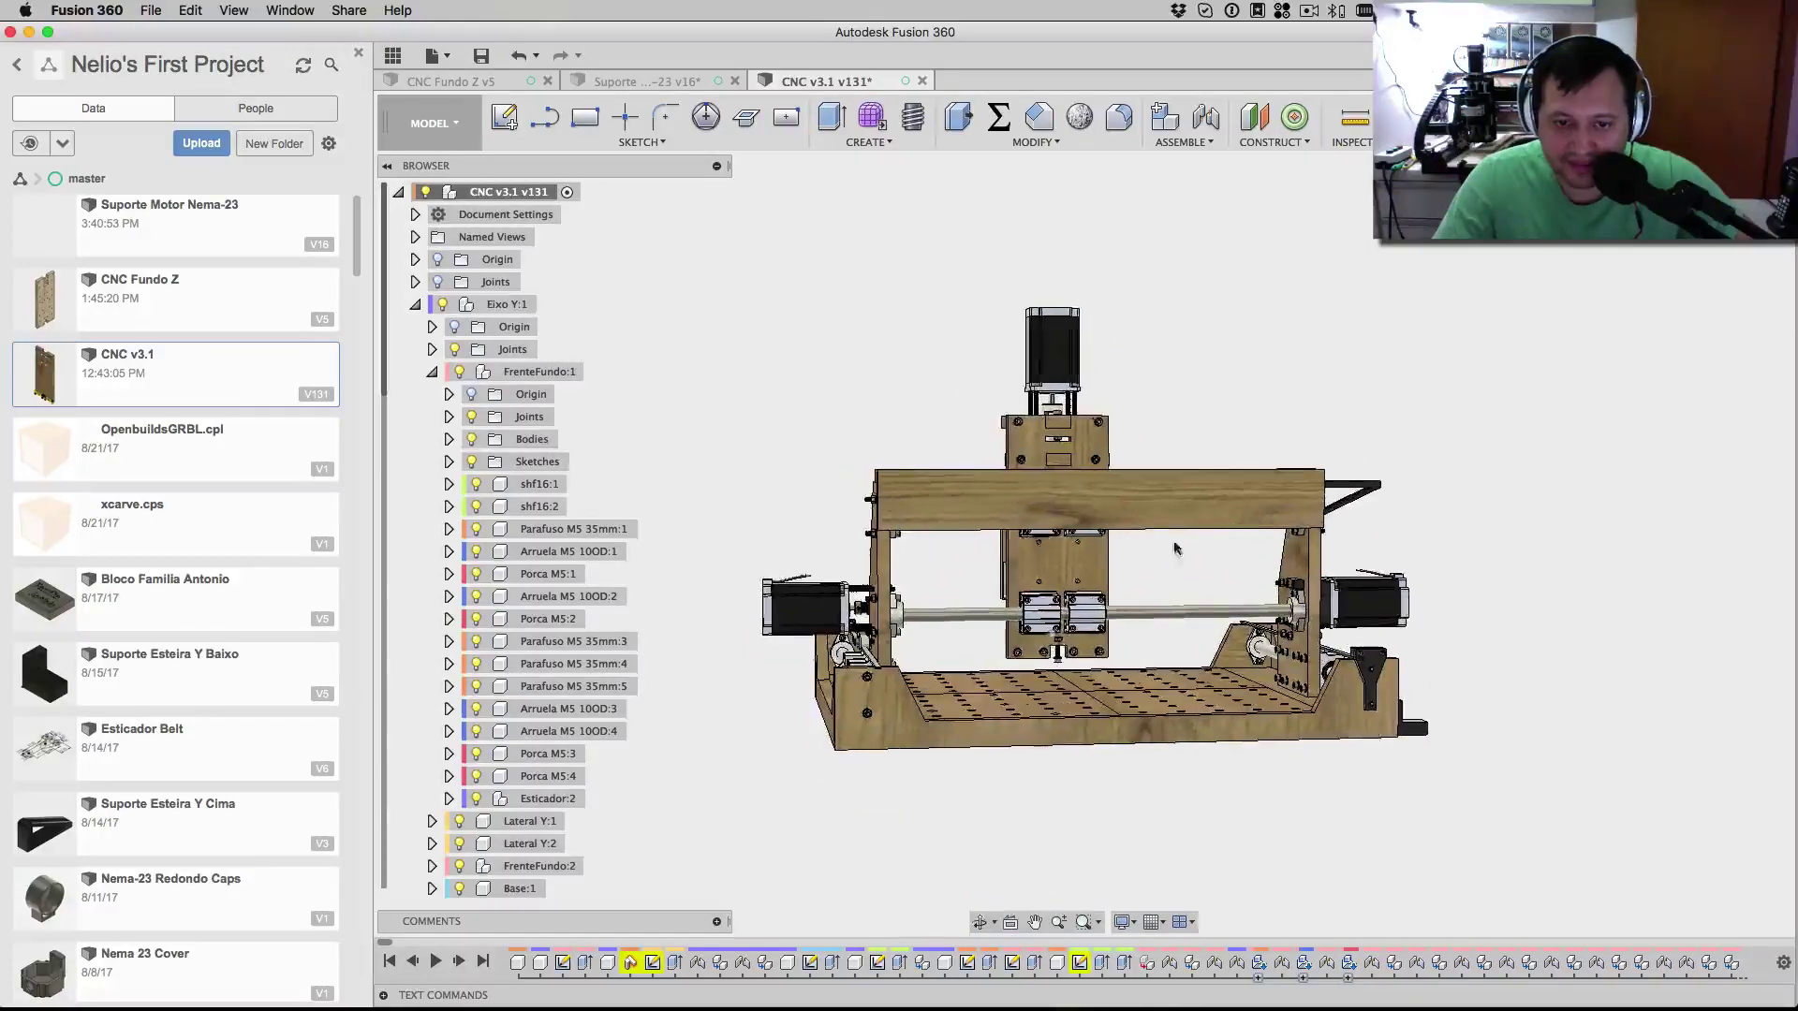
scroll(848, 623, up, 8)
scroll(847, 623, up, 6)
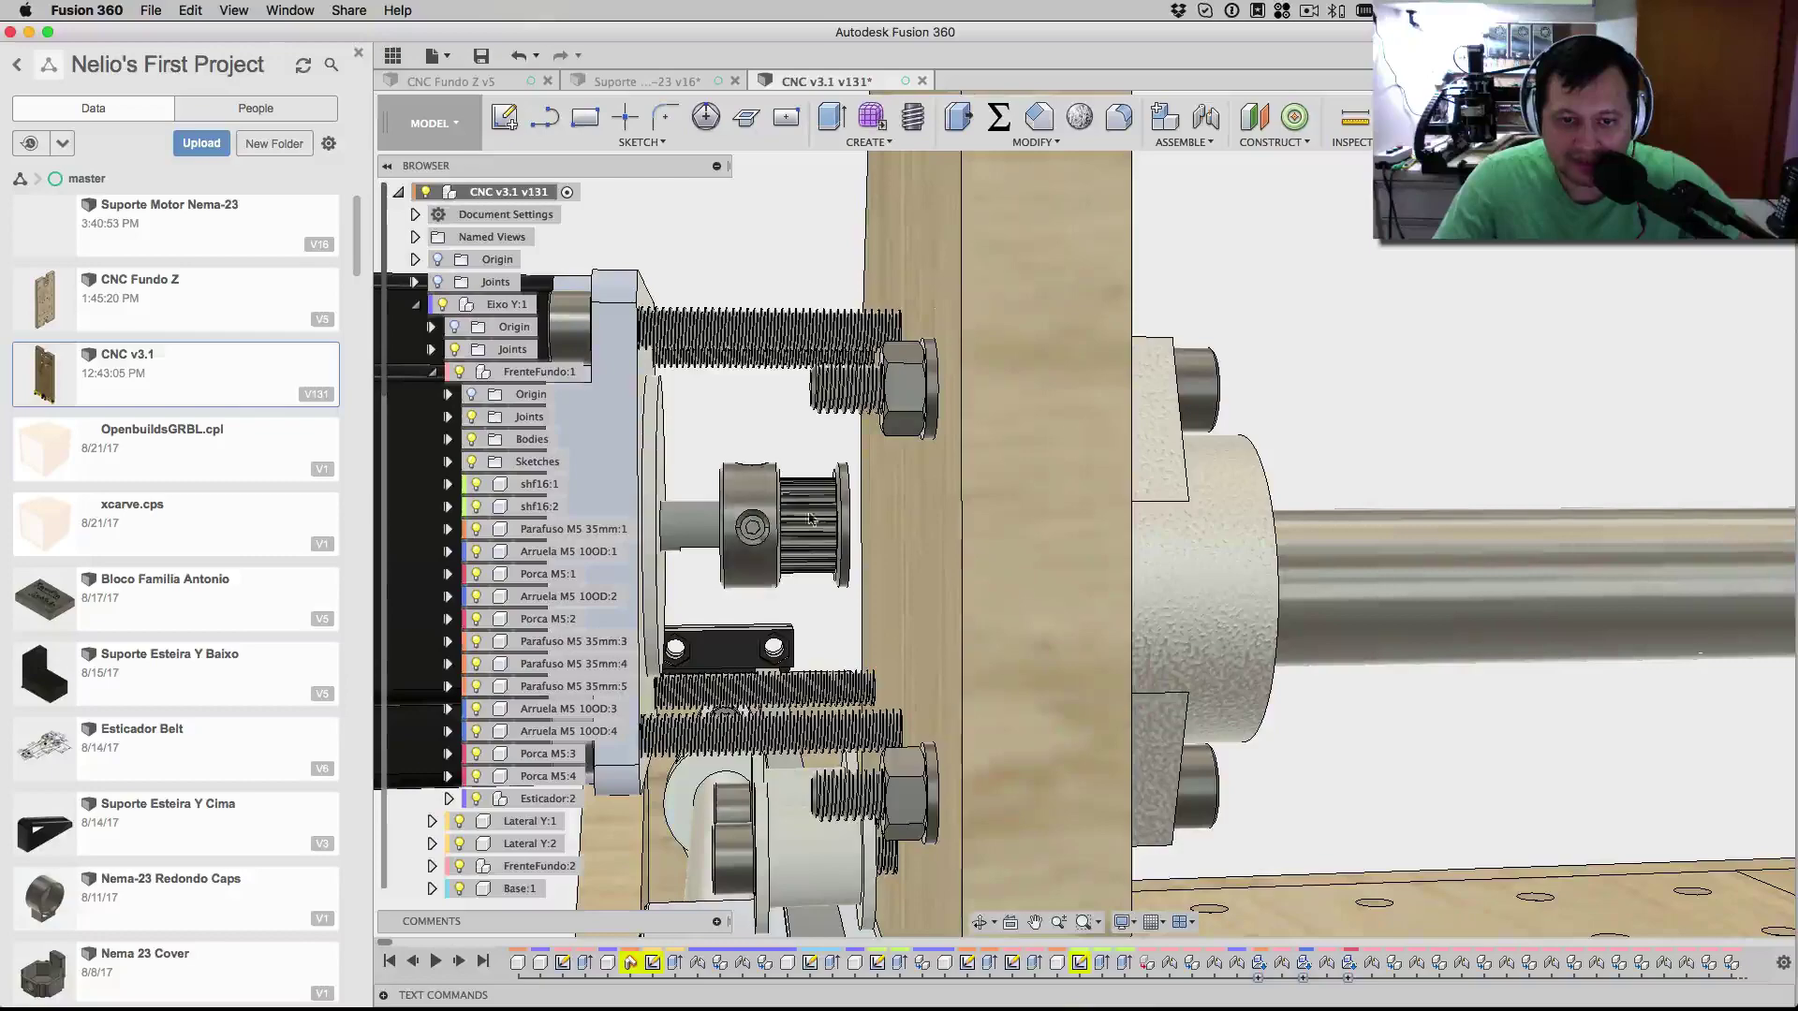
shift+middle_drag(801, 754, 847, 764)
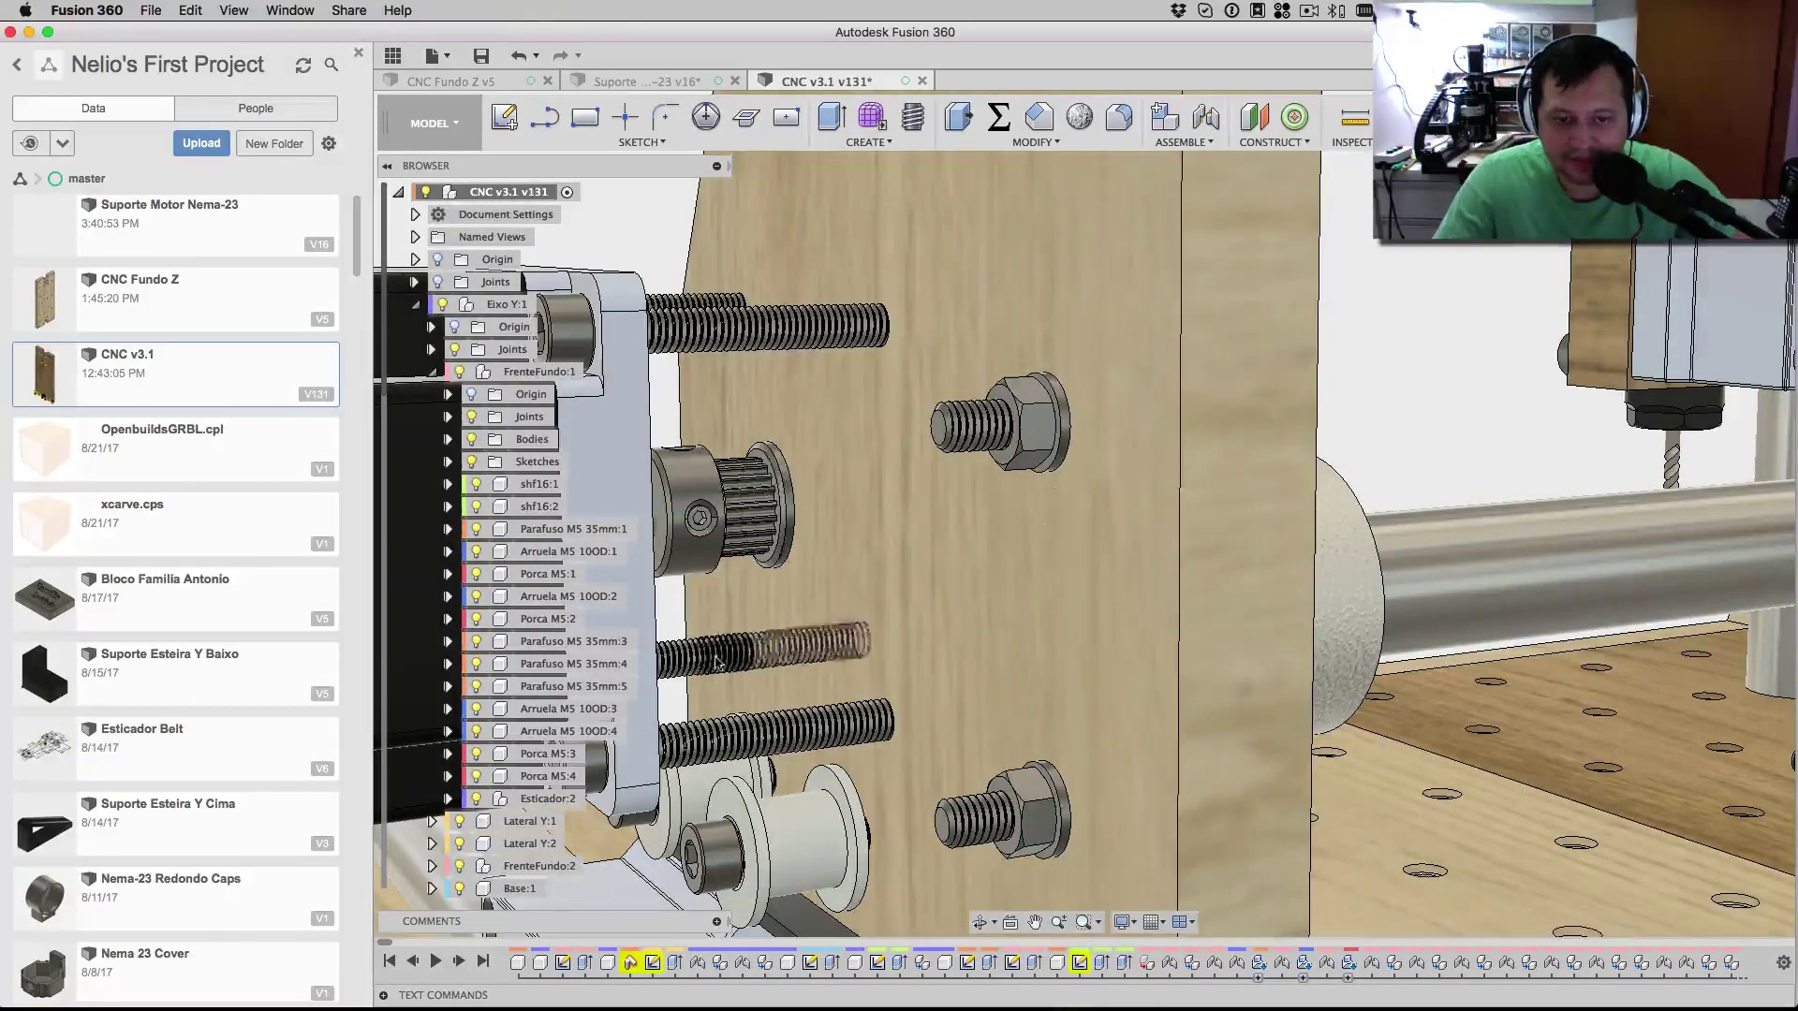
scroll(829, 794, down, 5)
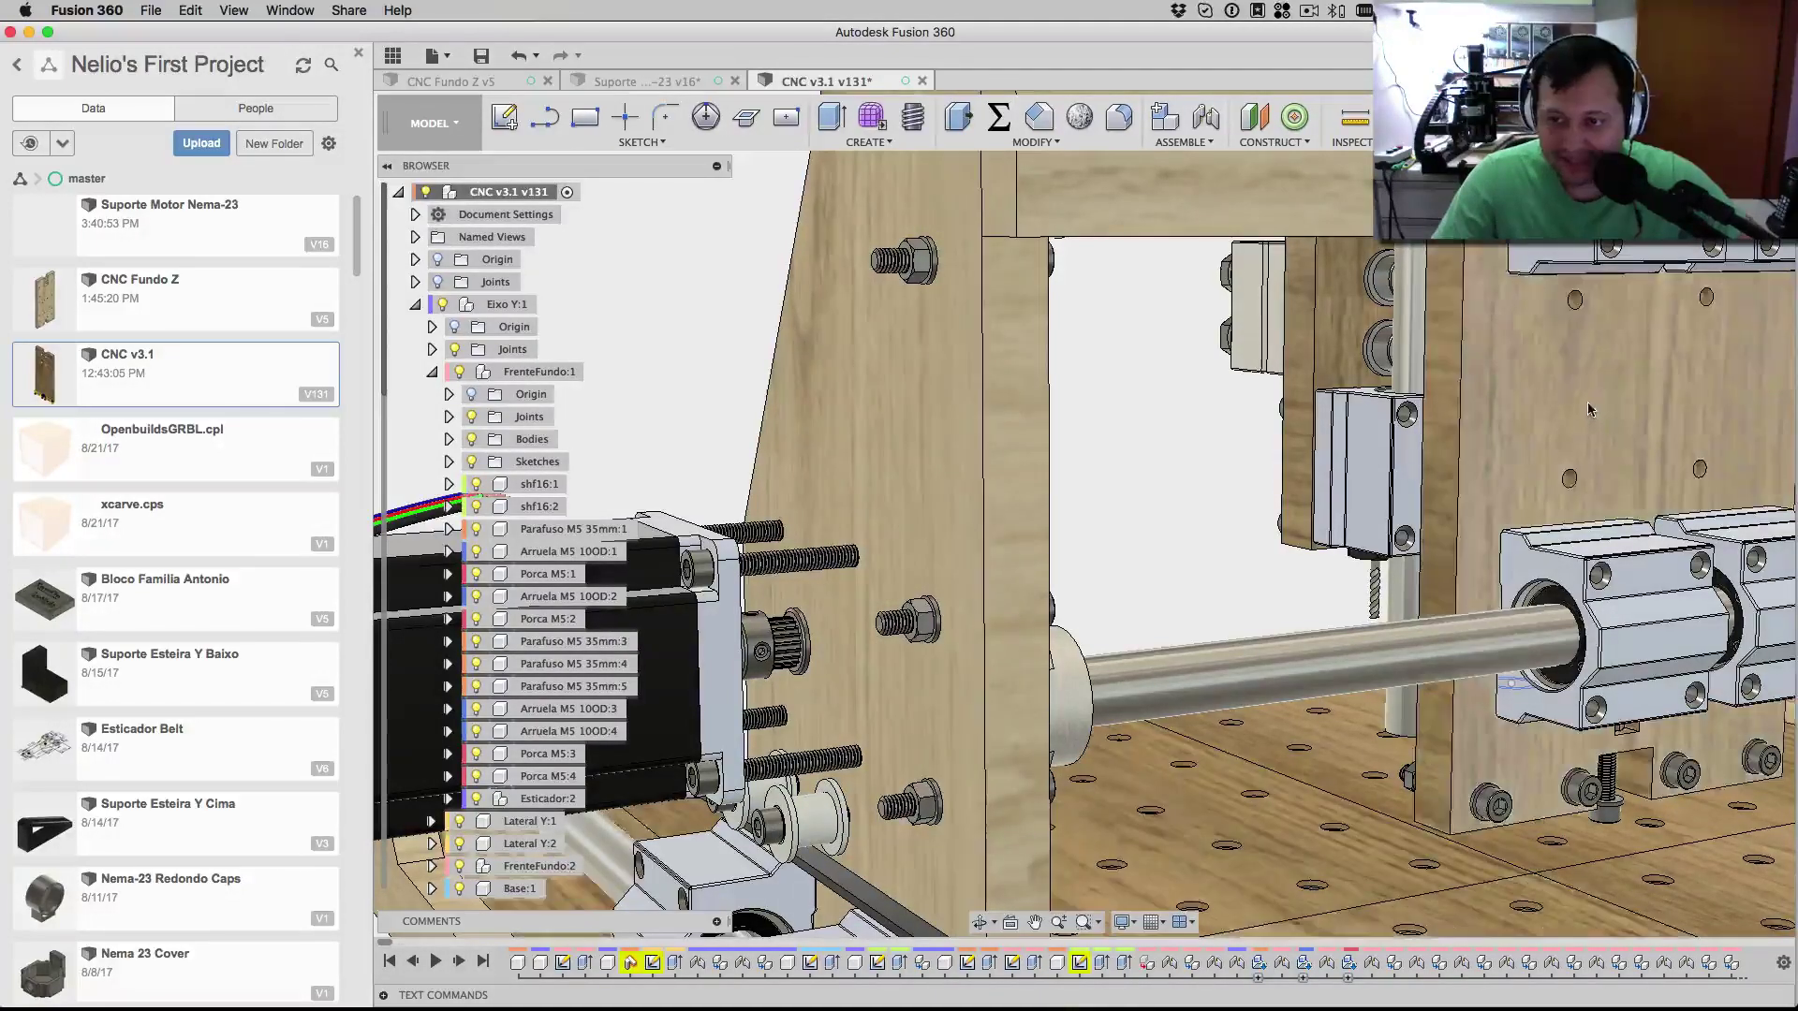
scroll(1631, 402, down, 10)
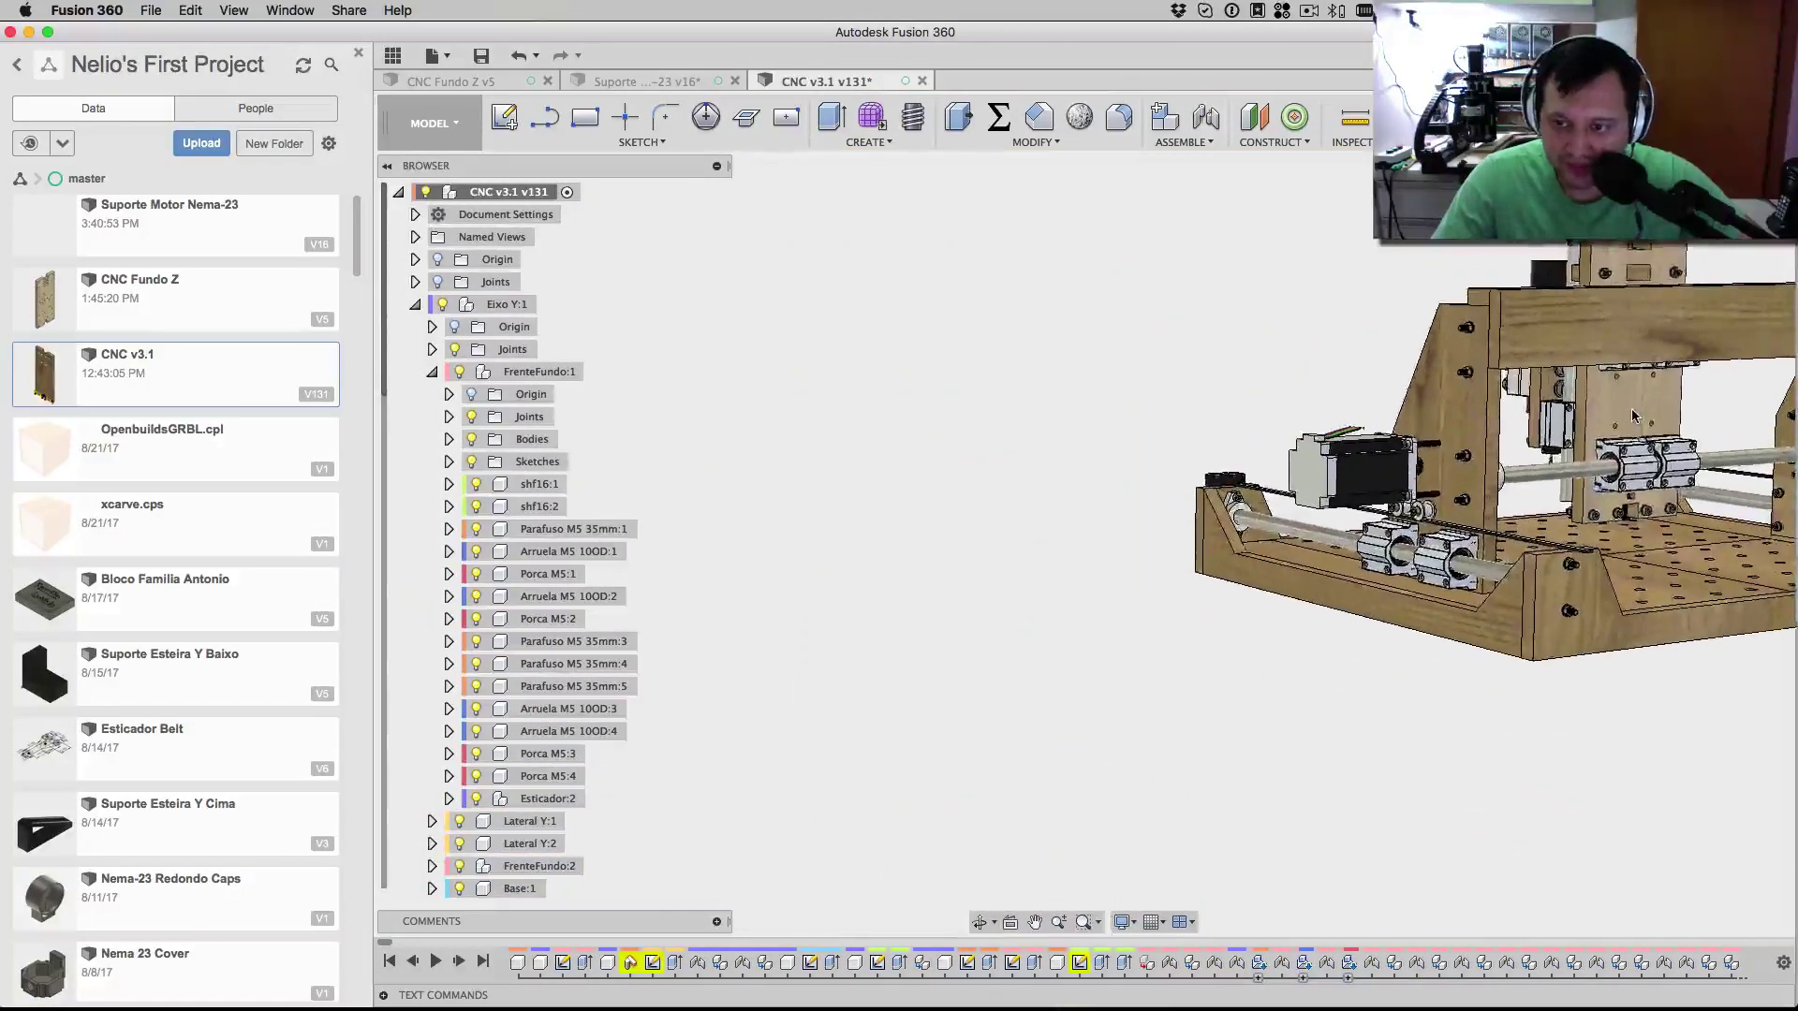
middle_drag(1159, 400, 786, 446)
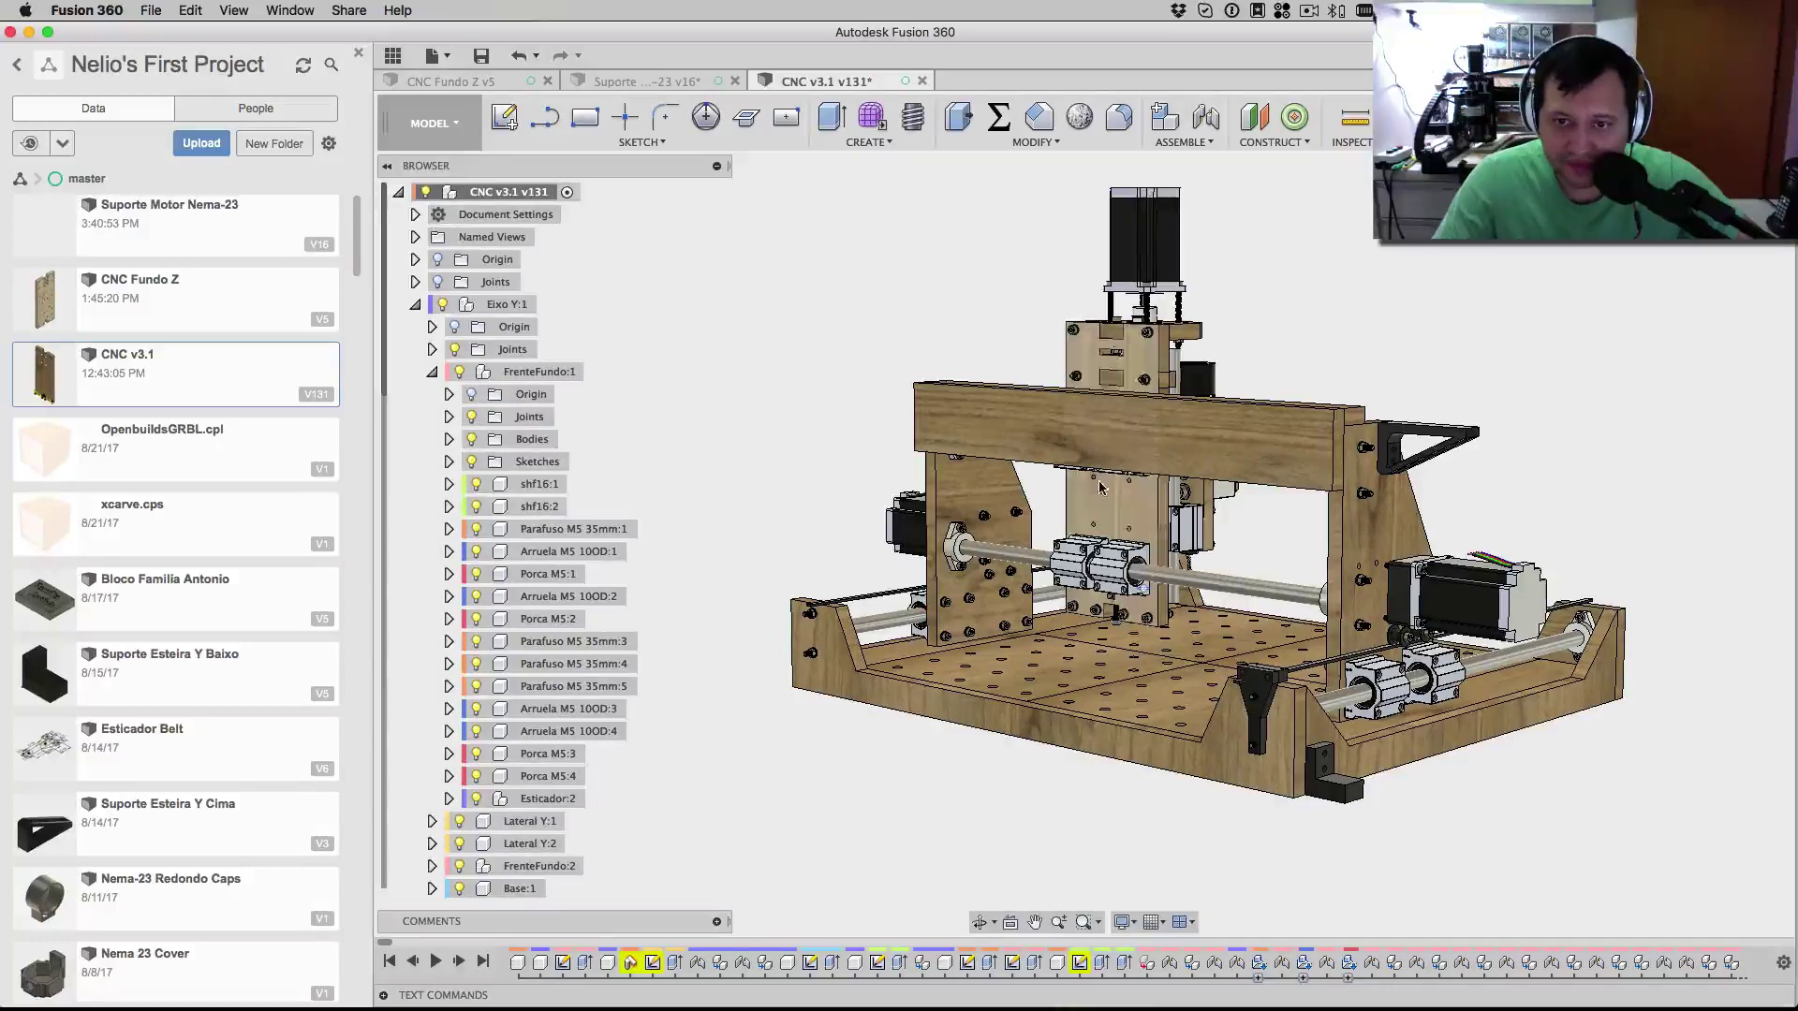
scroll(1099, 496, up, 1)
scroll(1099, 496, up, 4)
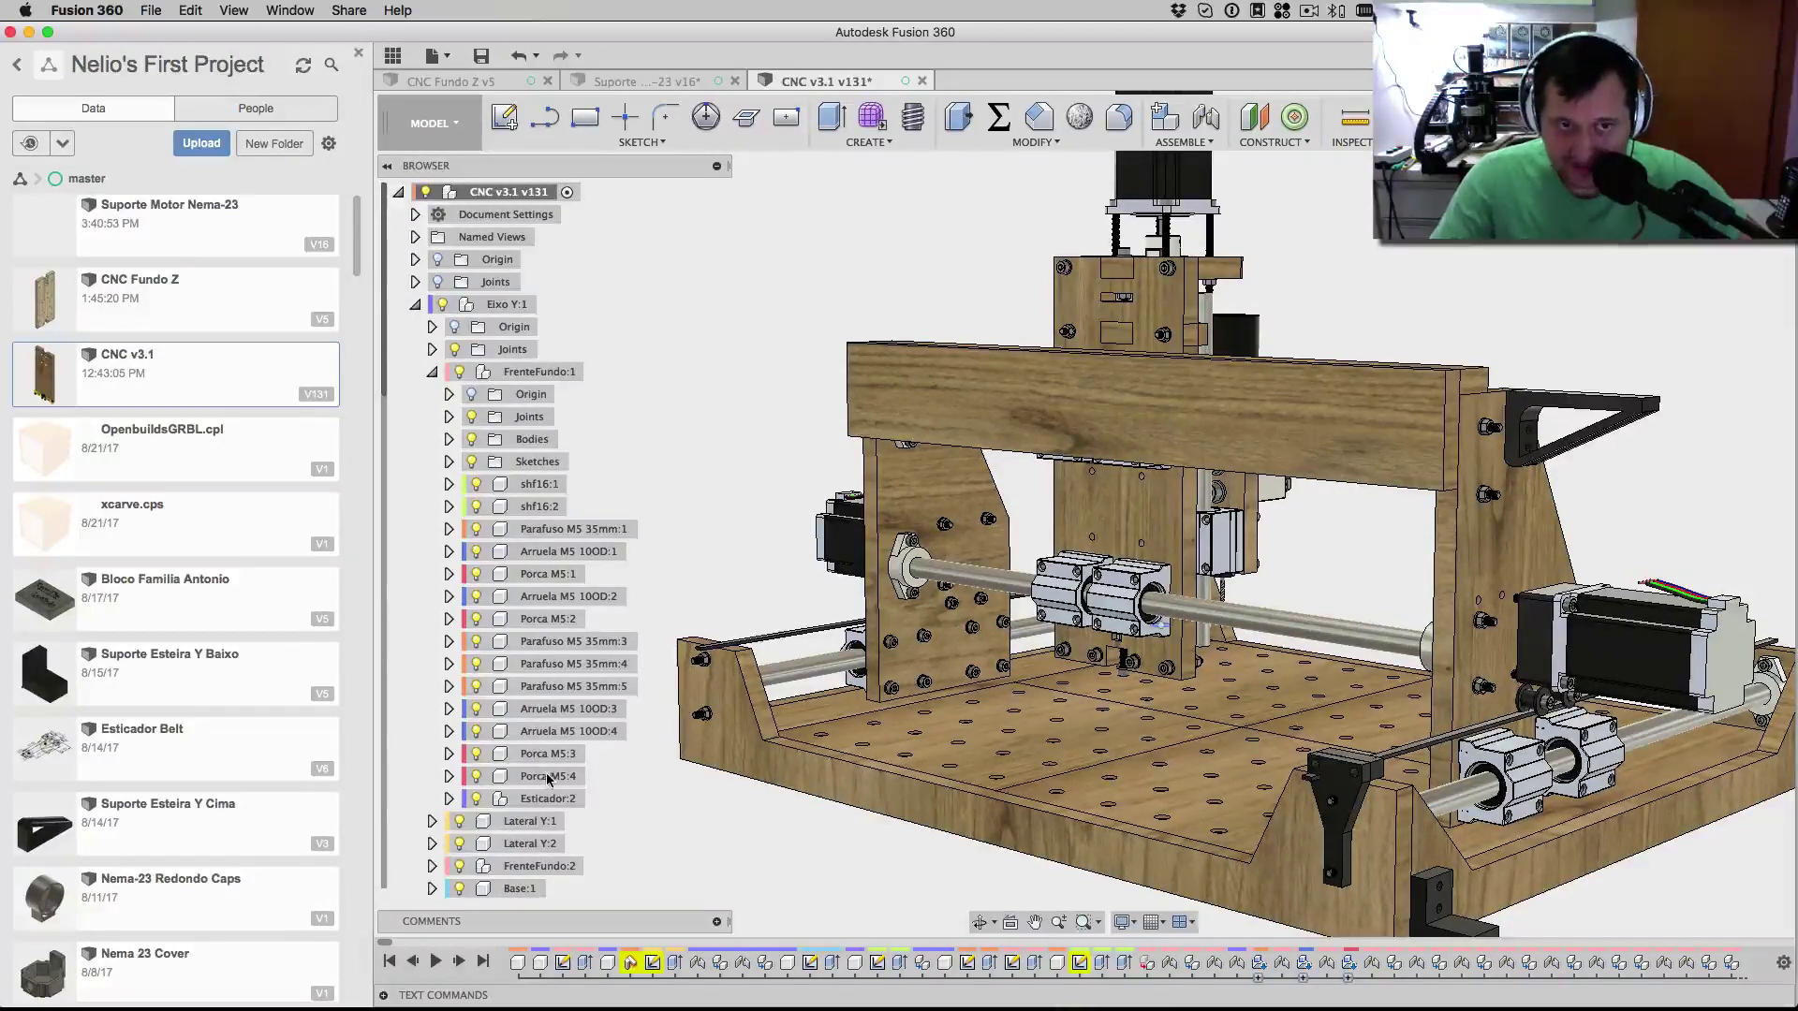
scroll(526, 712, down, 8)
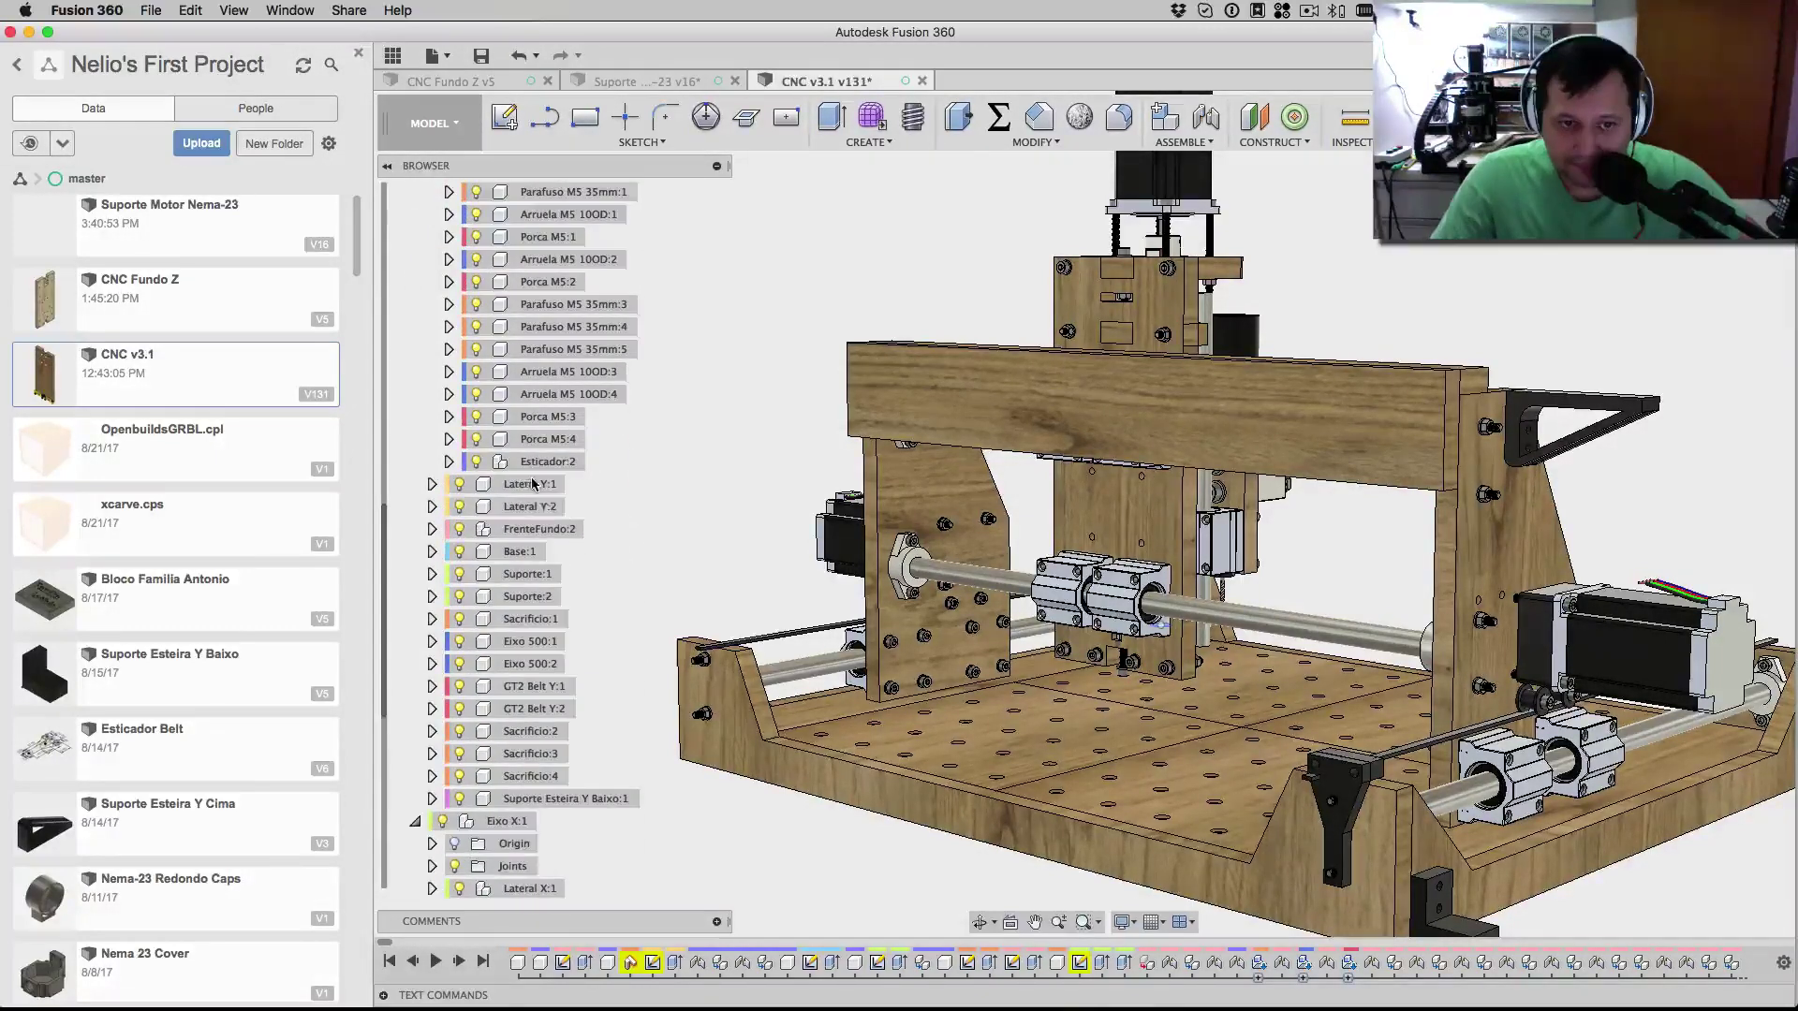
- Switch to the Nema-23 motor bracket design and check the heights of the idler bracket's front arm and back corner edges
click(642, 82)
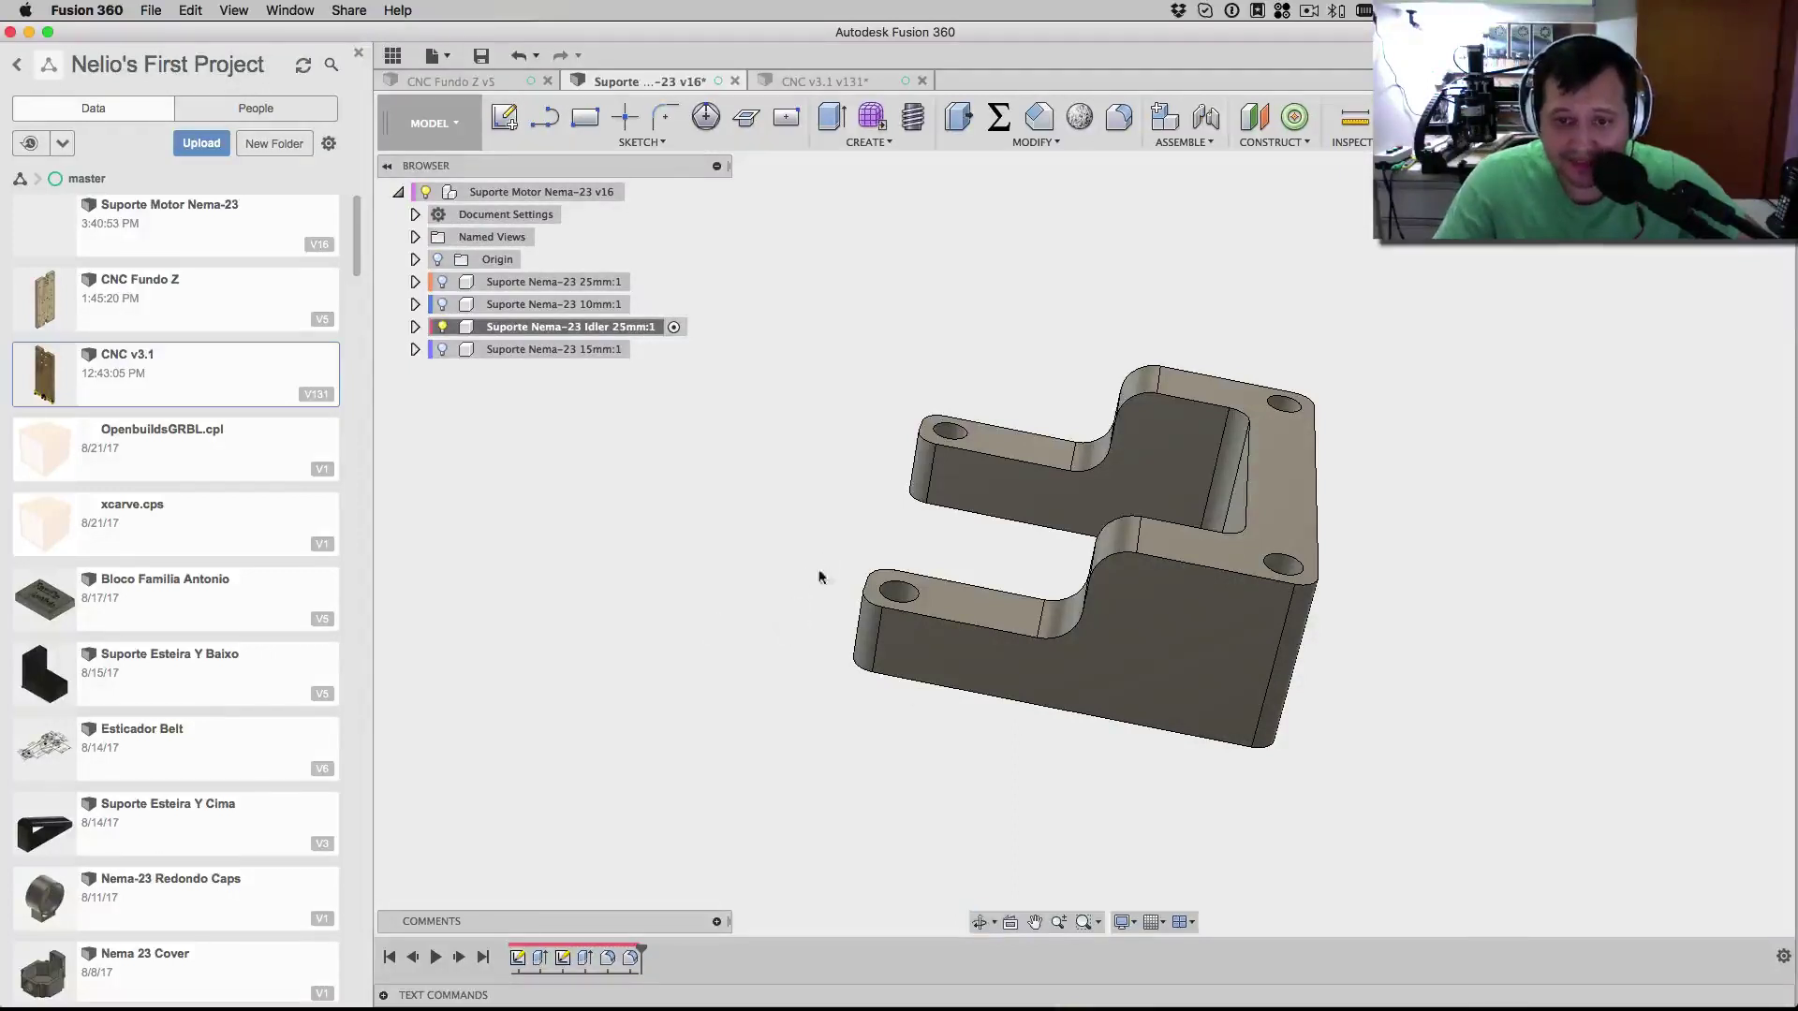
shift+middle_drag(928, 774, 1002, 705)
click(1171, 559)
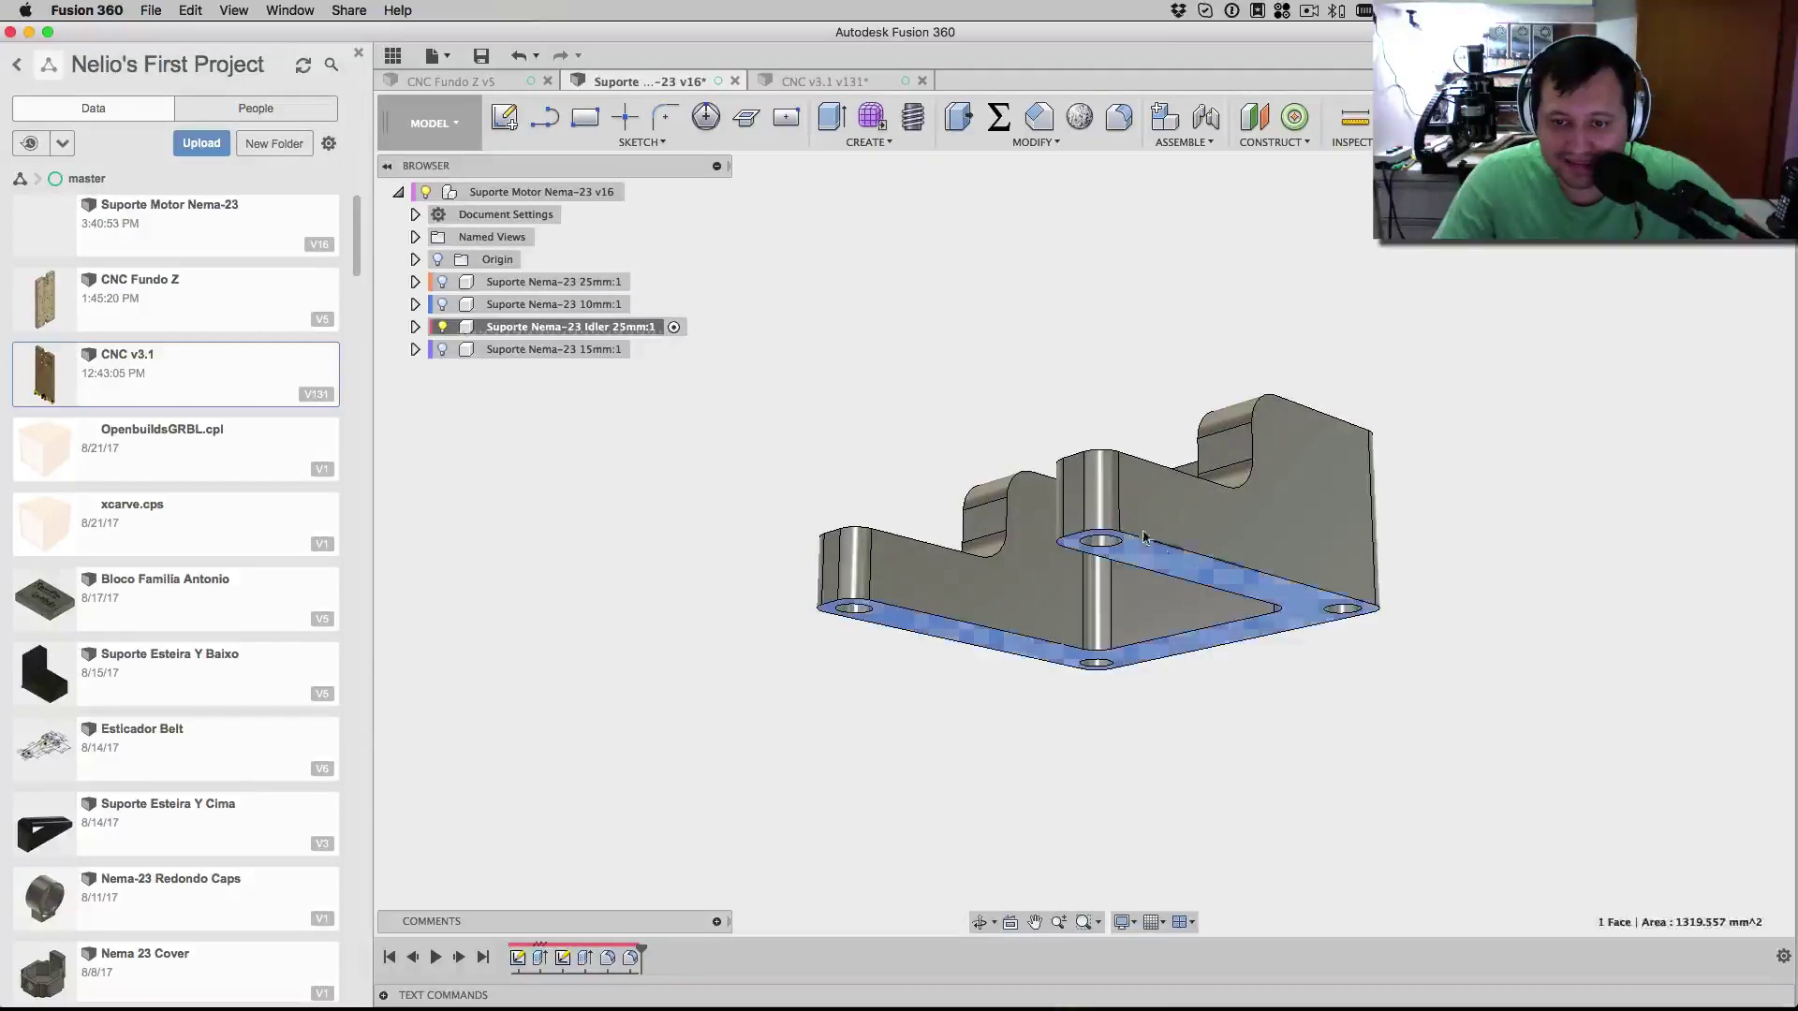
click(1117, 505)
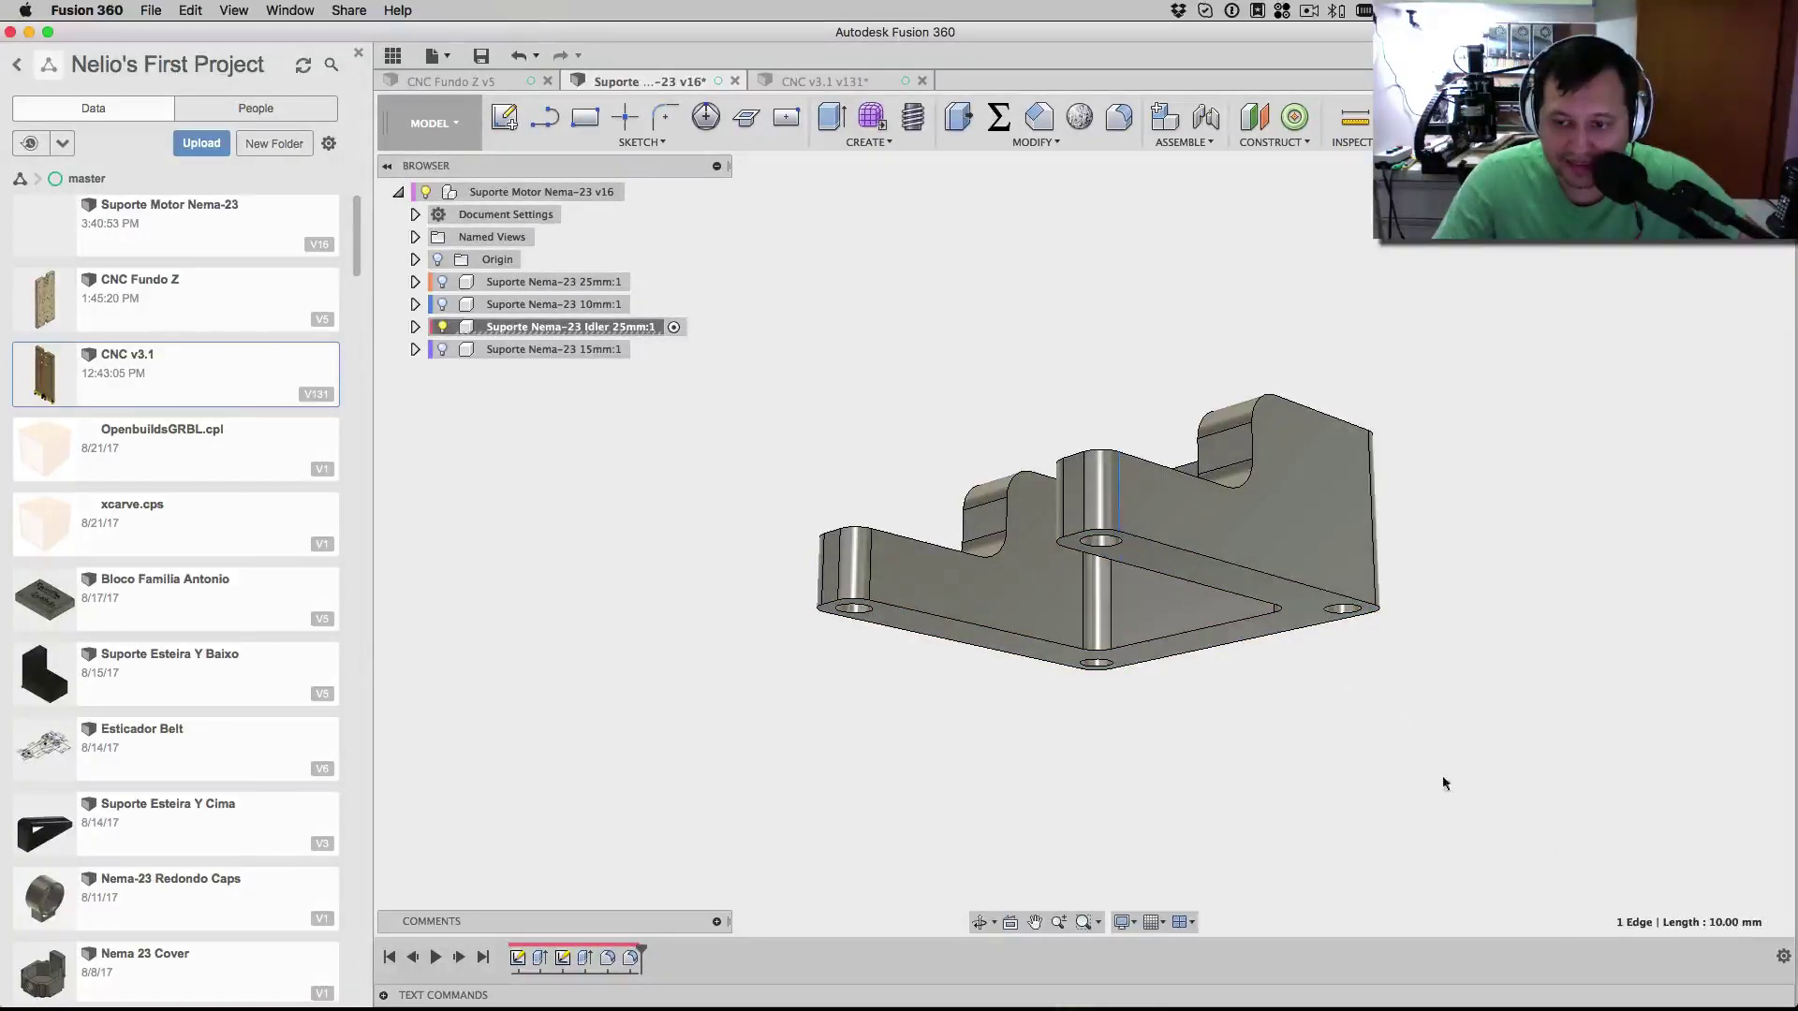
click(1376, 551)
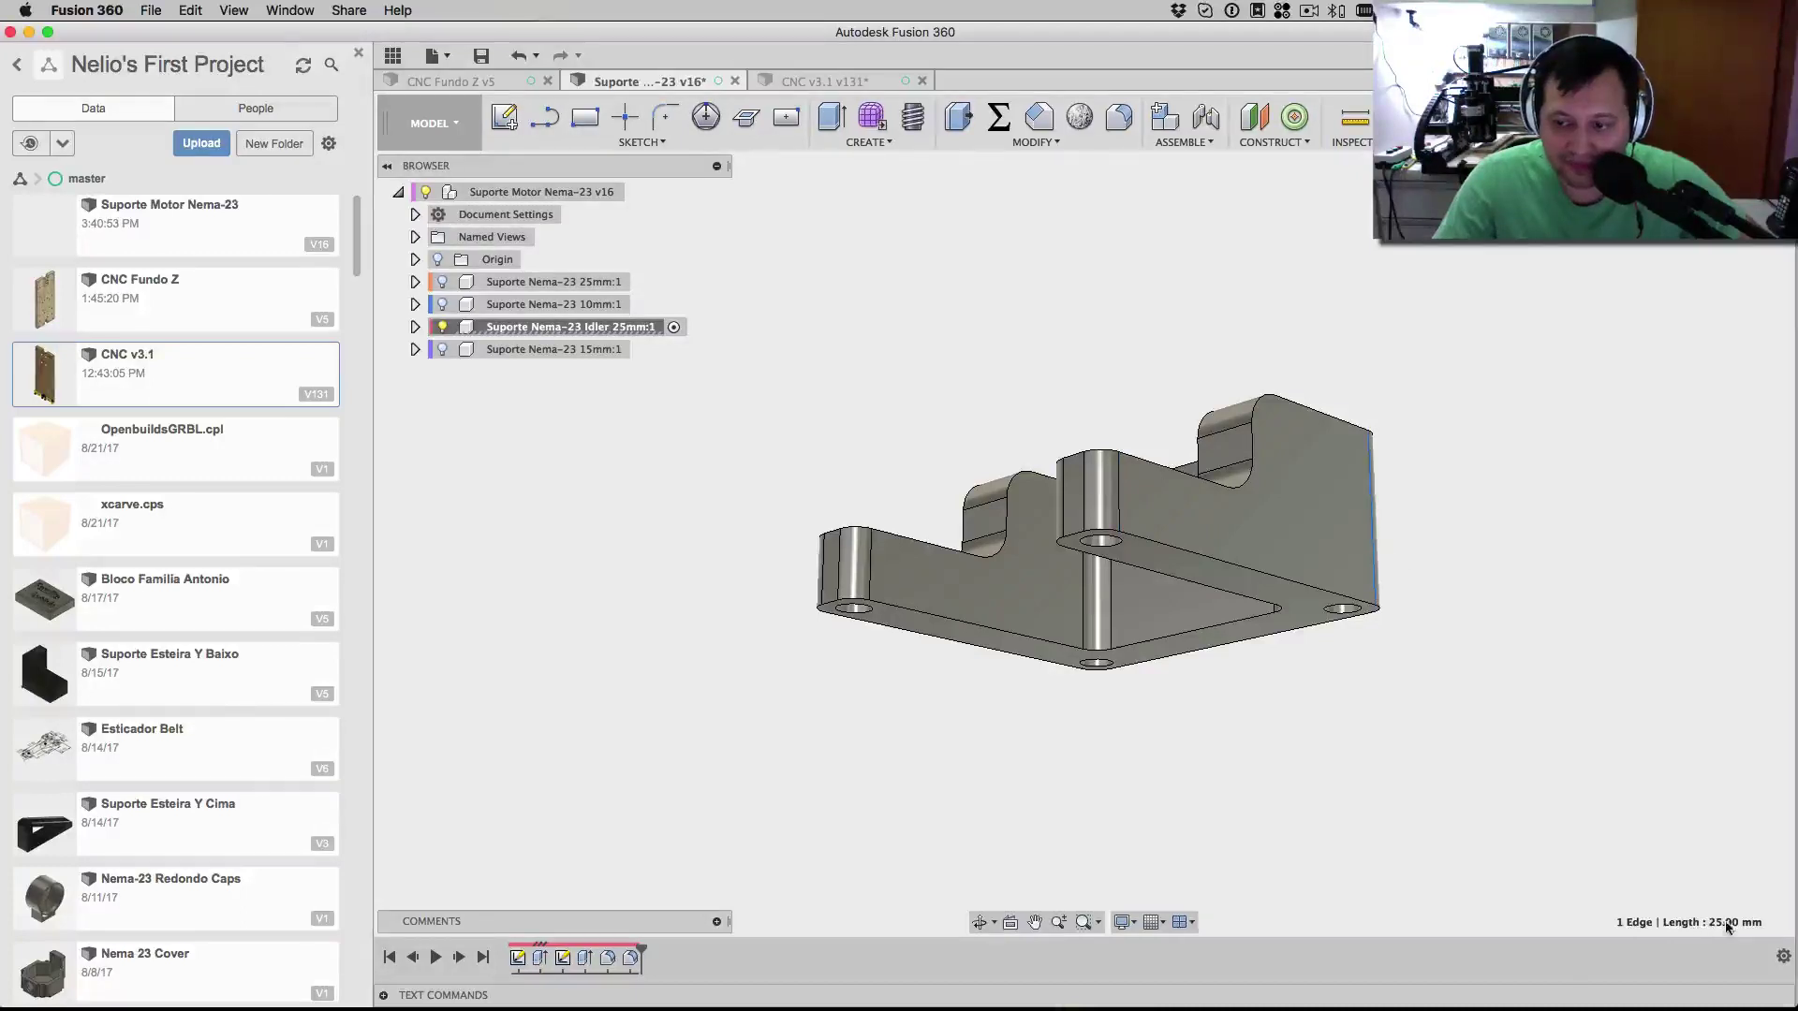
click(1119, 499)
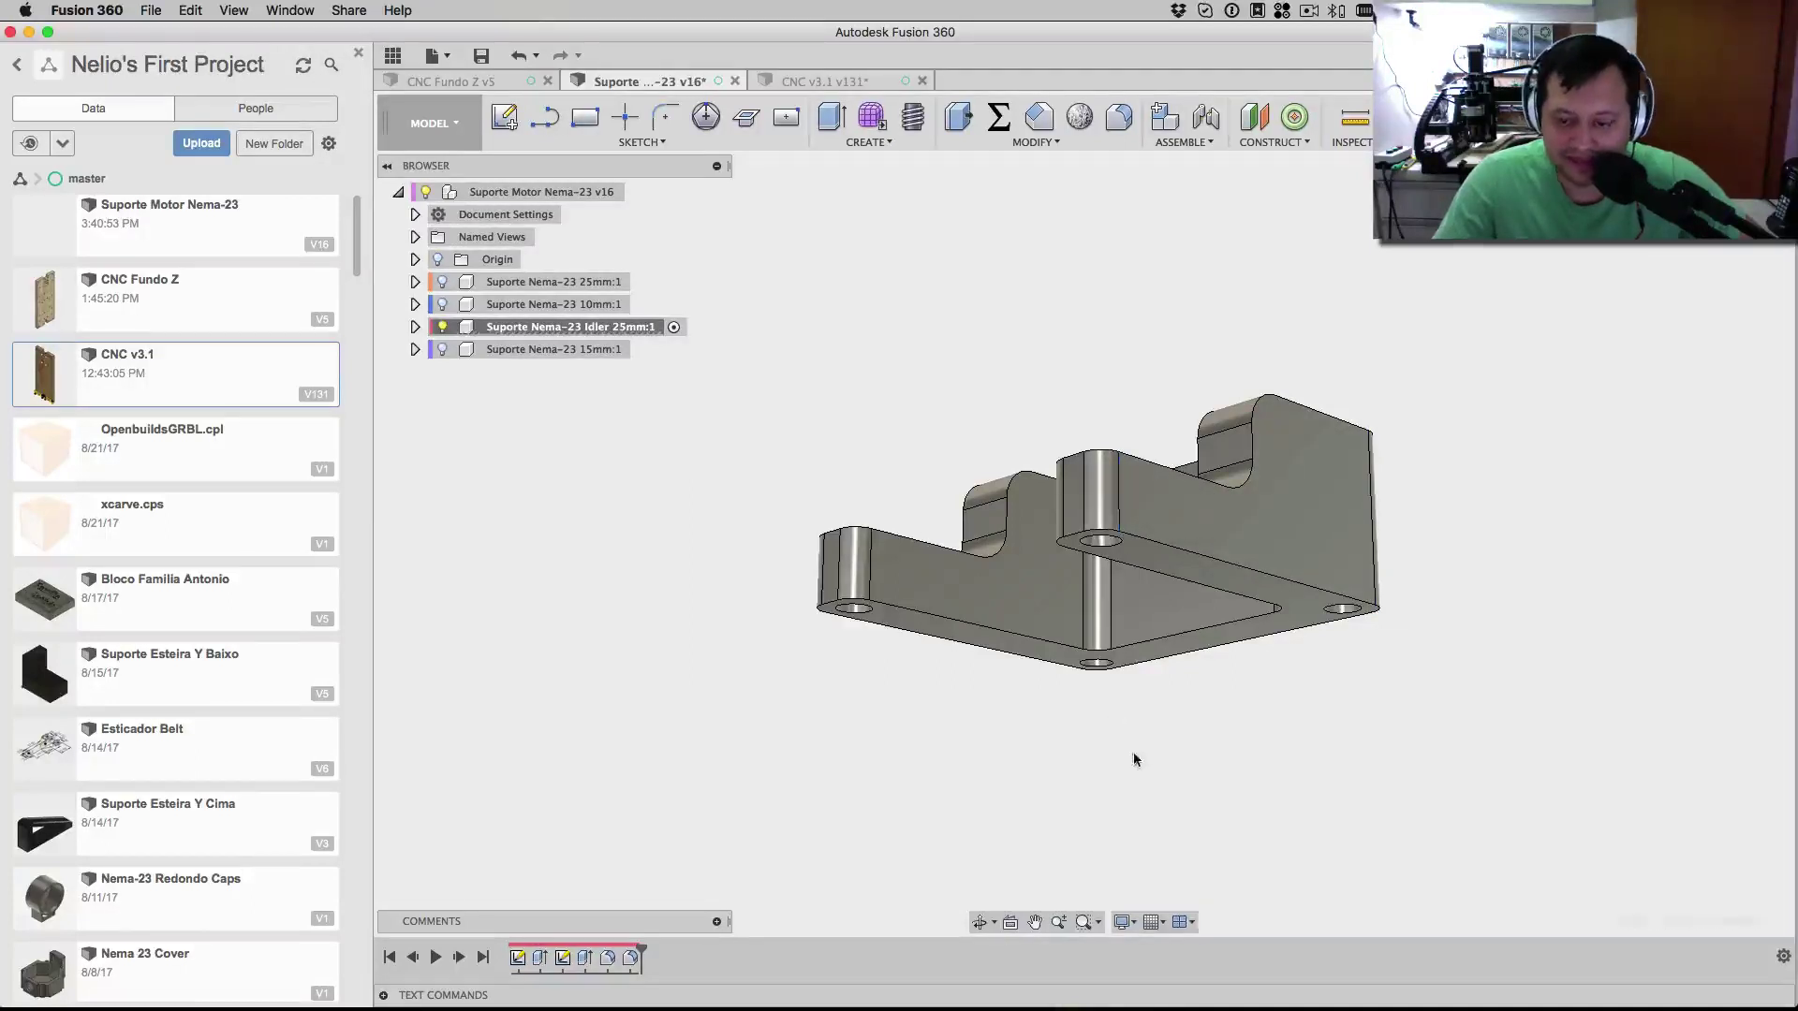
shift+middle_drag(1132, 755, 1127, 803)
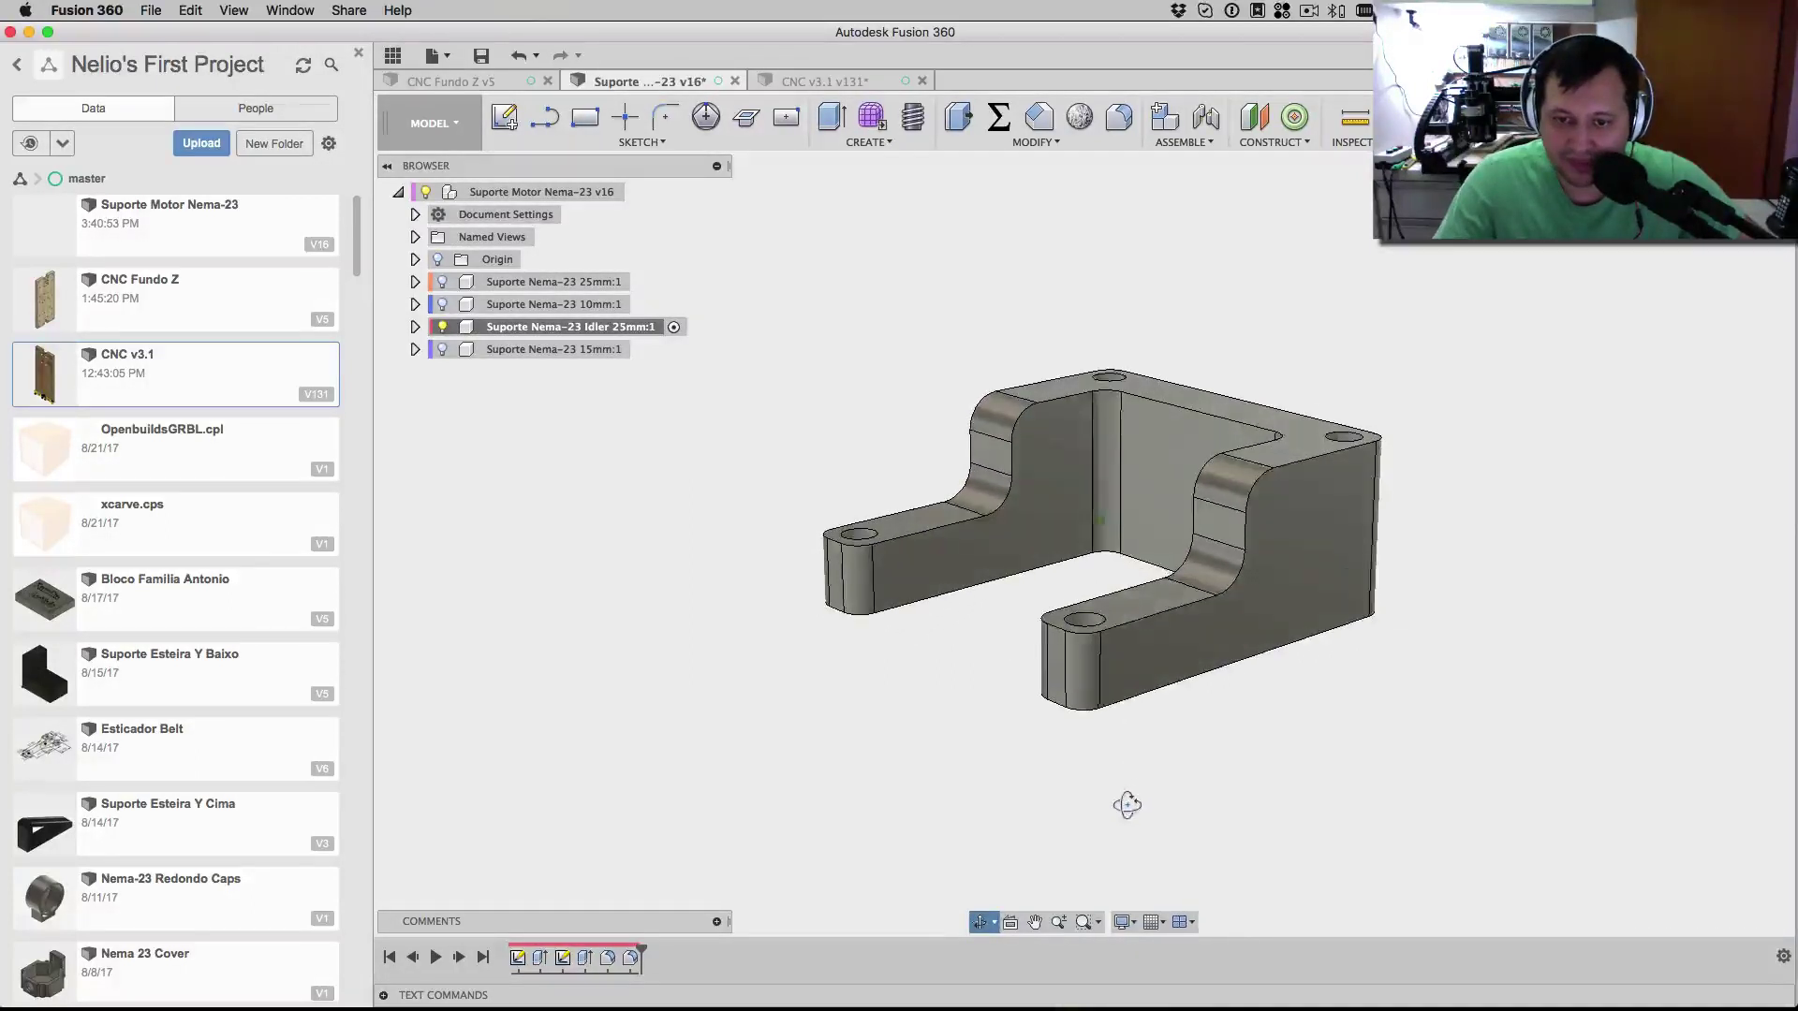
click(1102, 690)
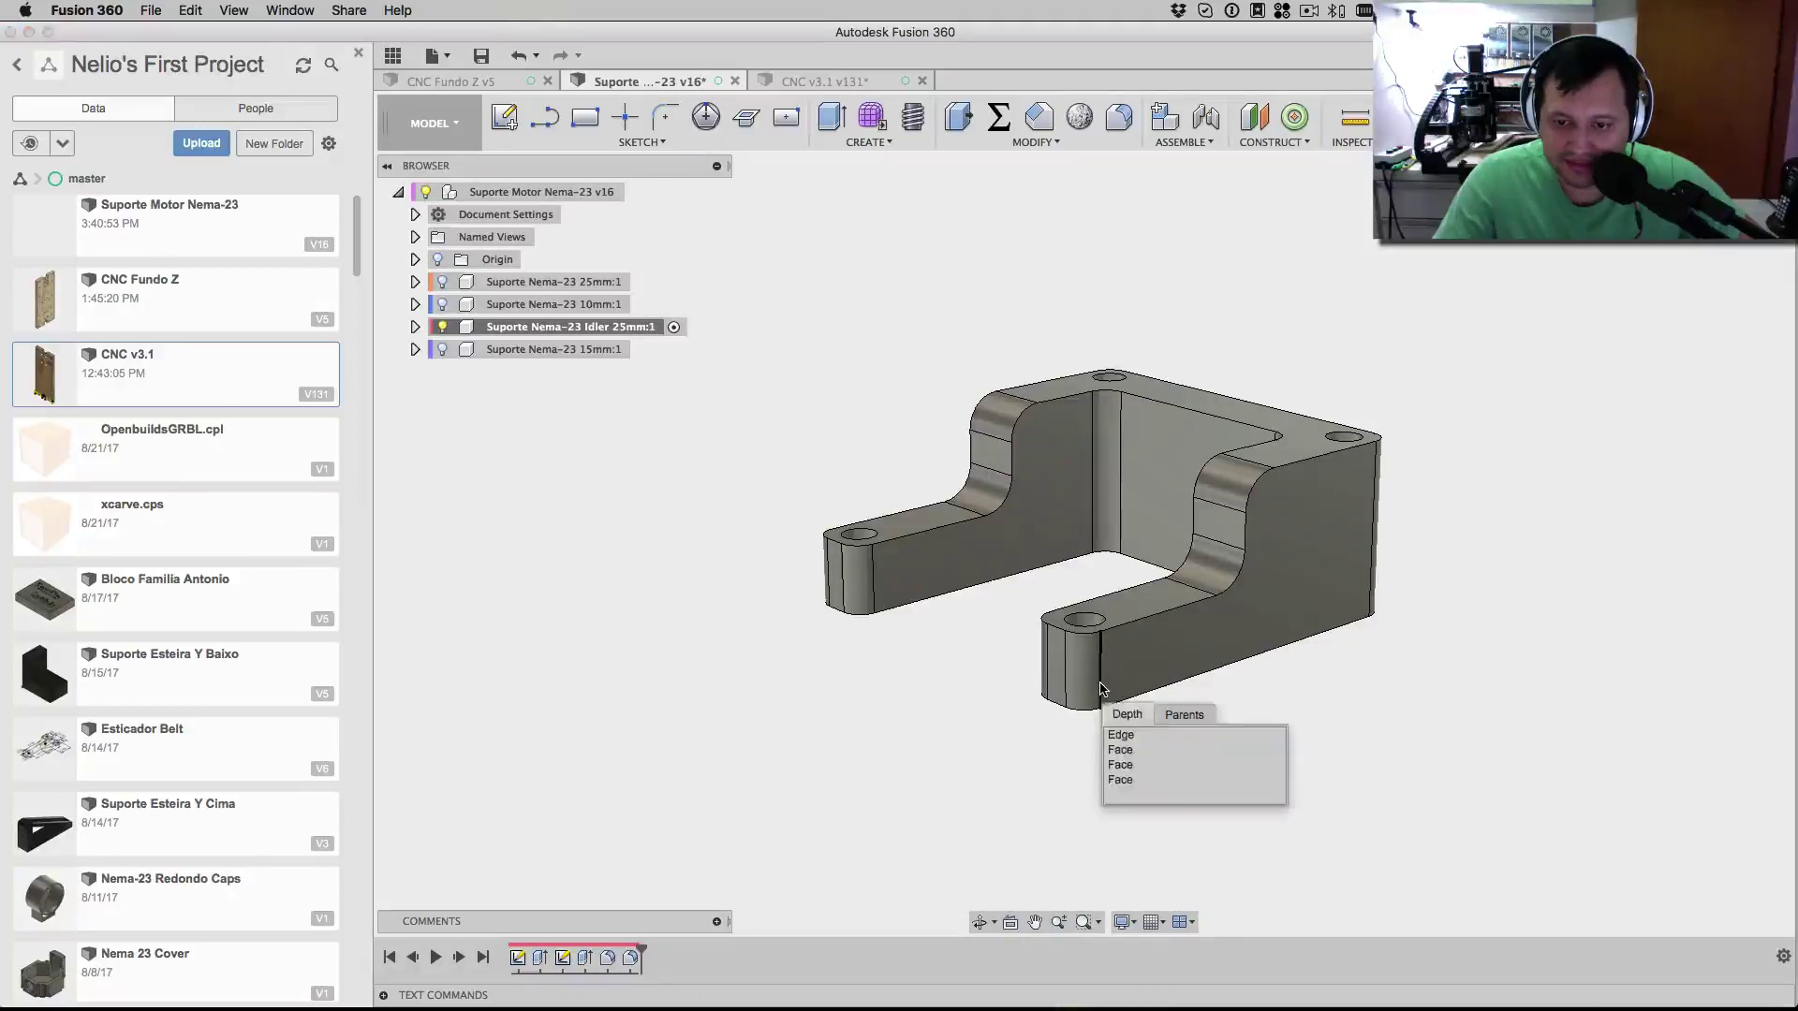
click(1121, 736)
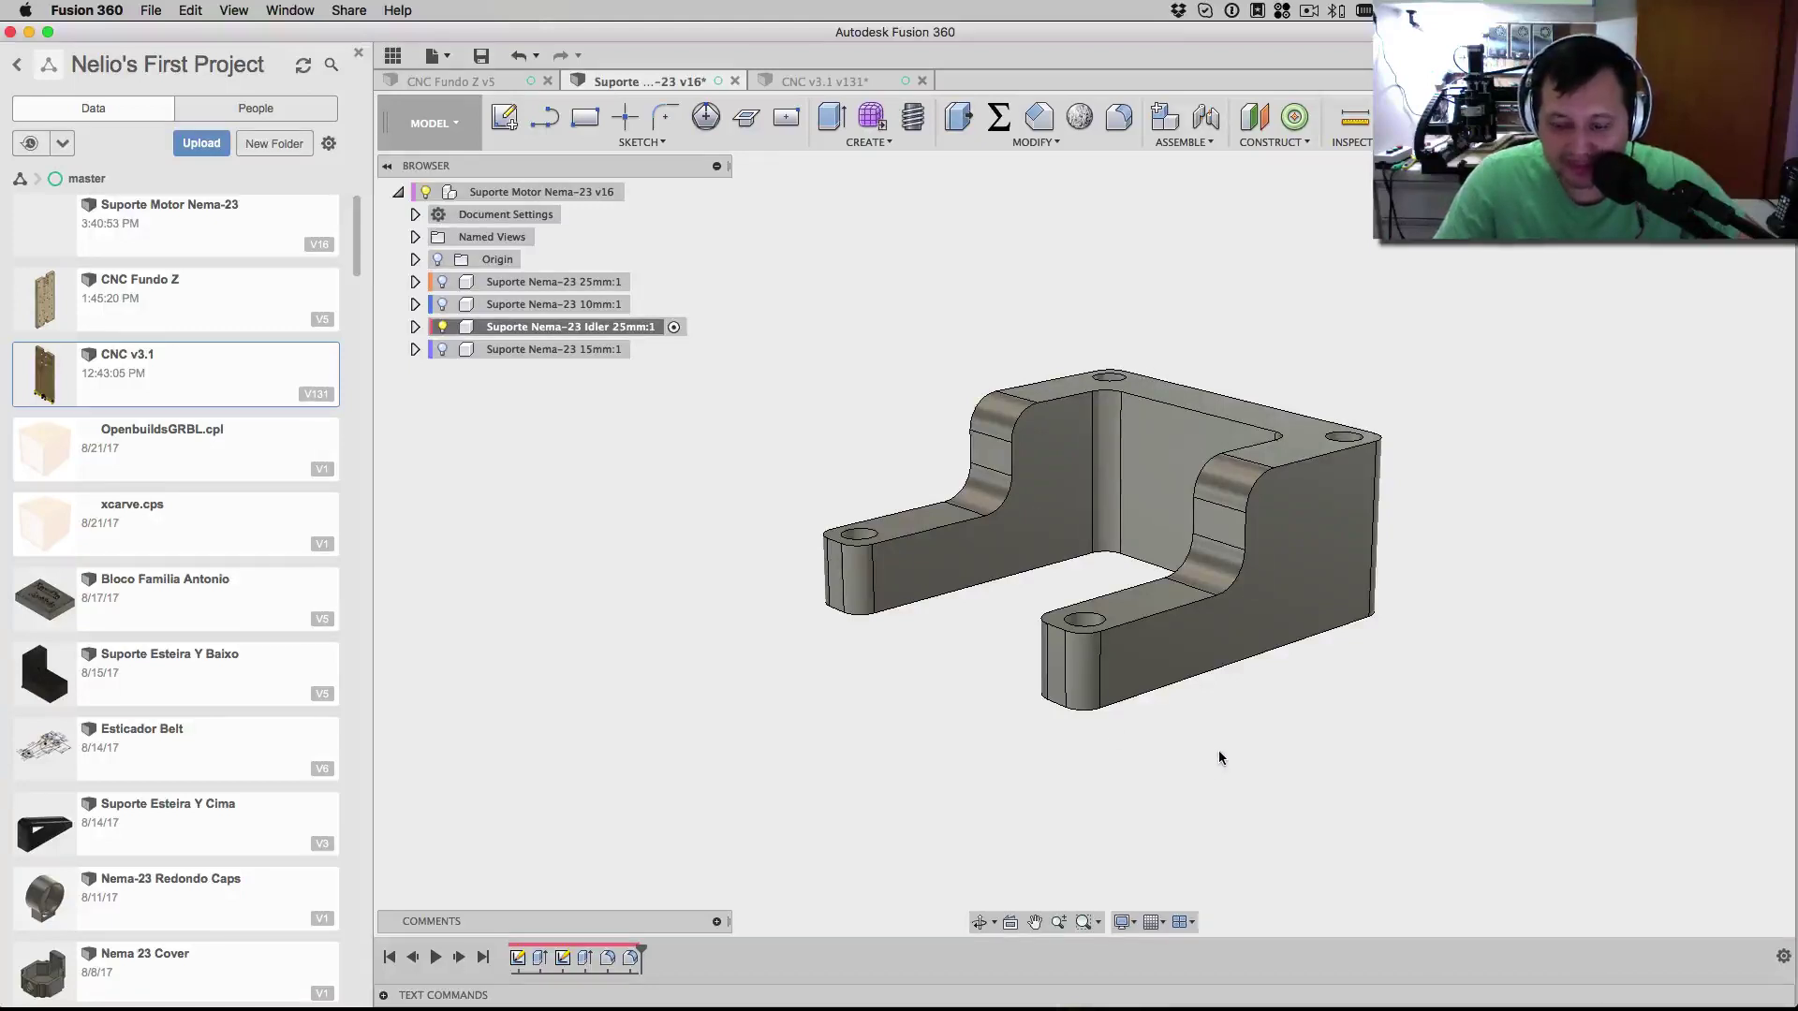
- Extrude the underside face of the Suporte Nema-23 Idler 25mm bracket by 5 mm, using the Join operation
shift+middle_drag(1220, 755, 1161, 587)
click(1138, 533)
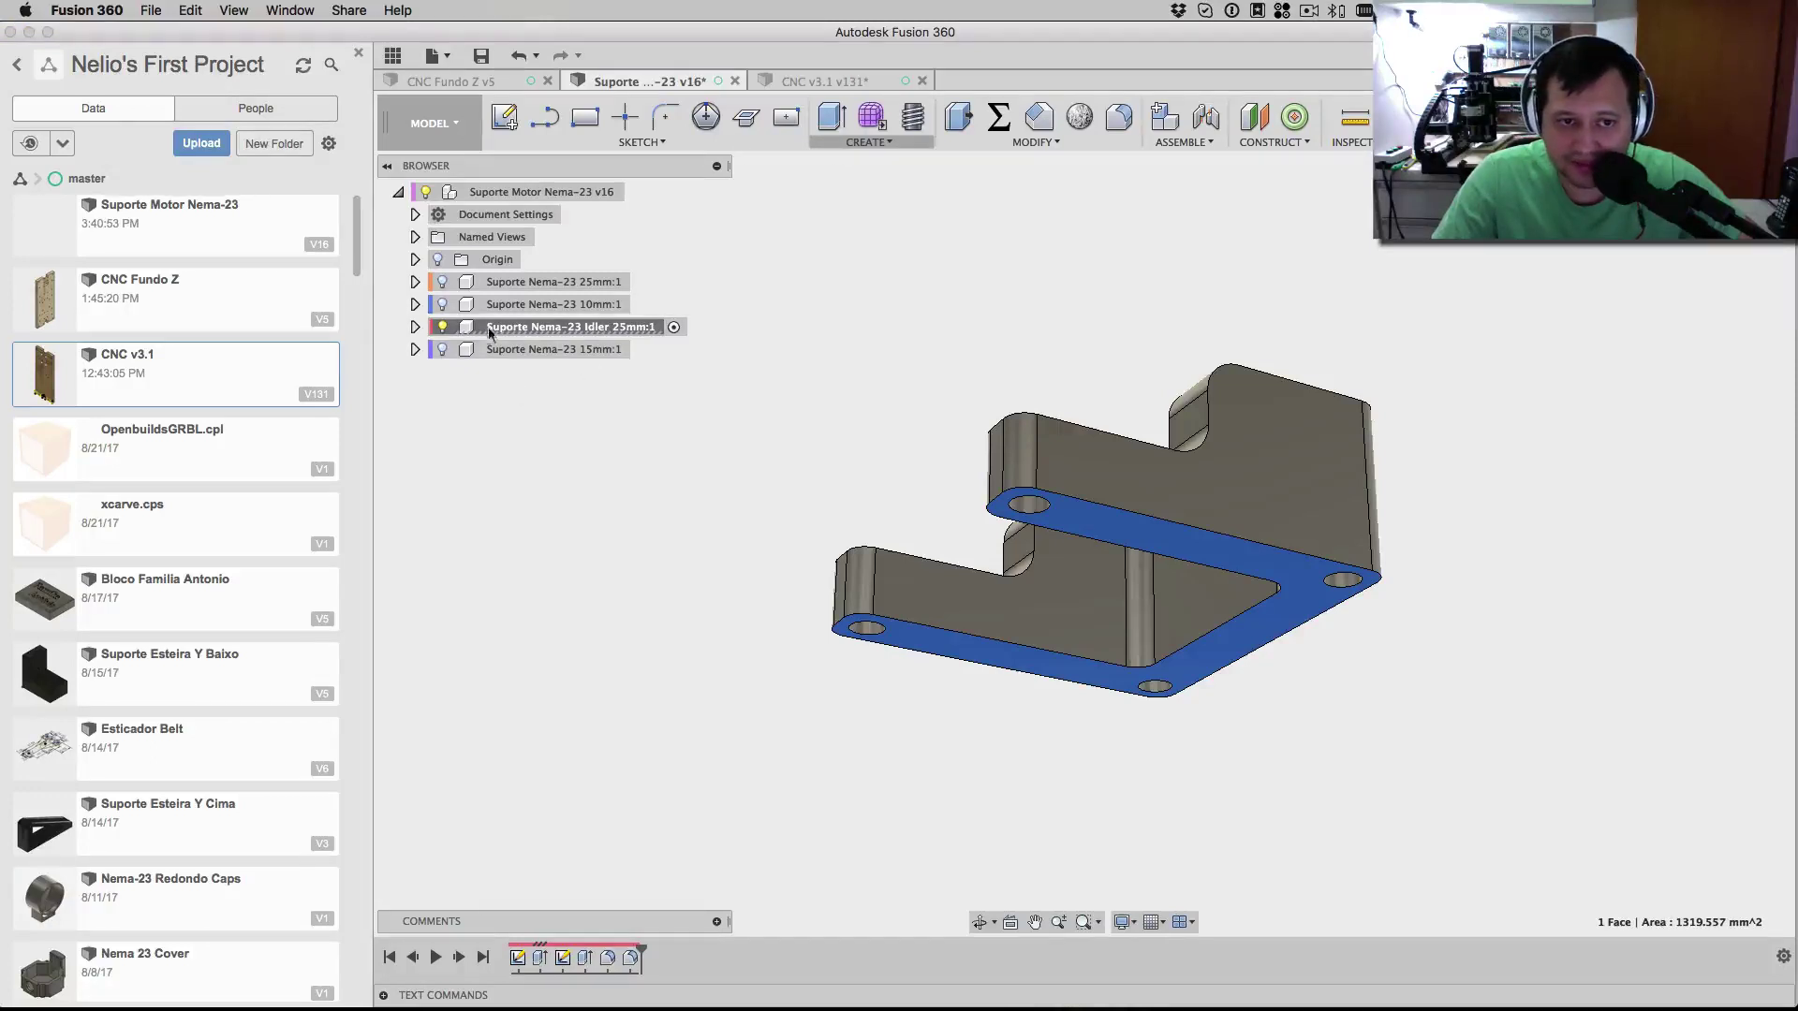
click(416, 325)
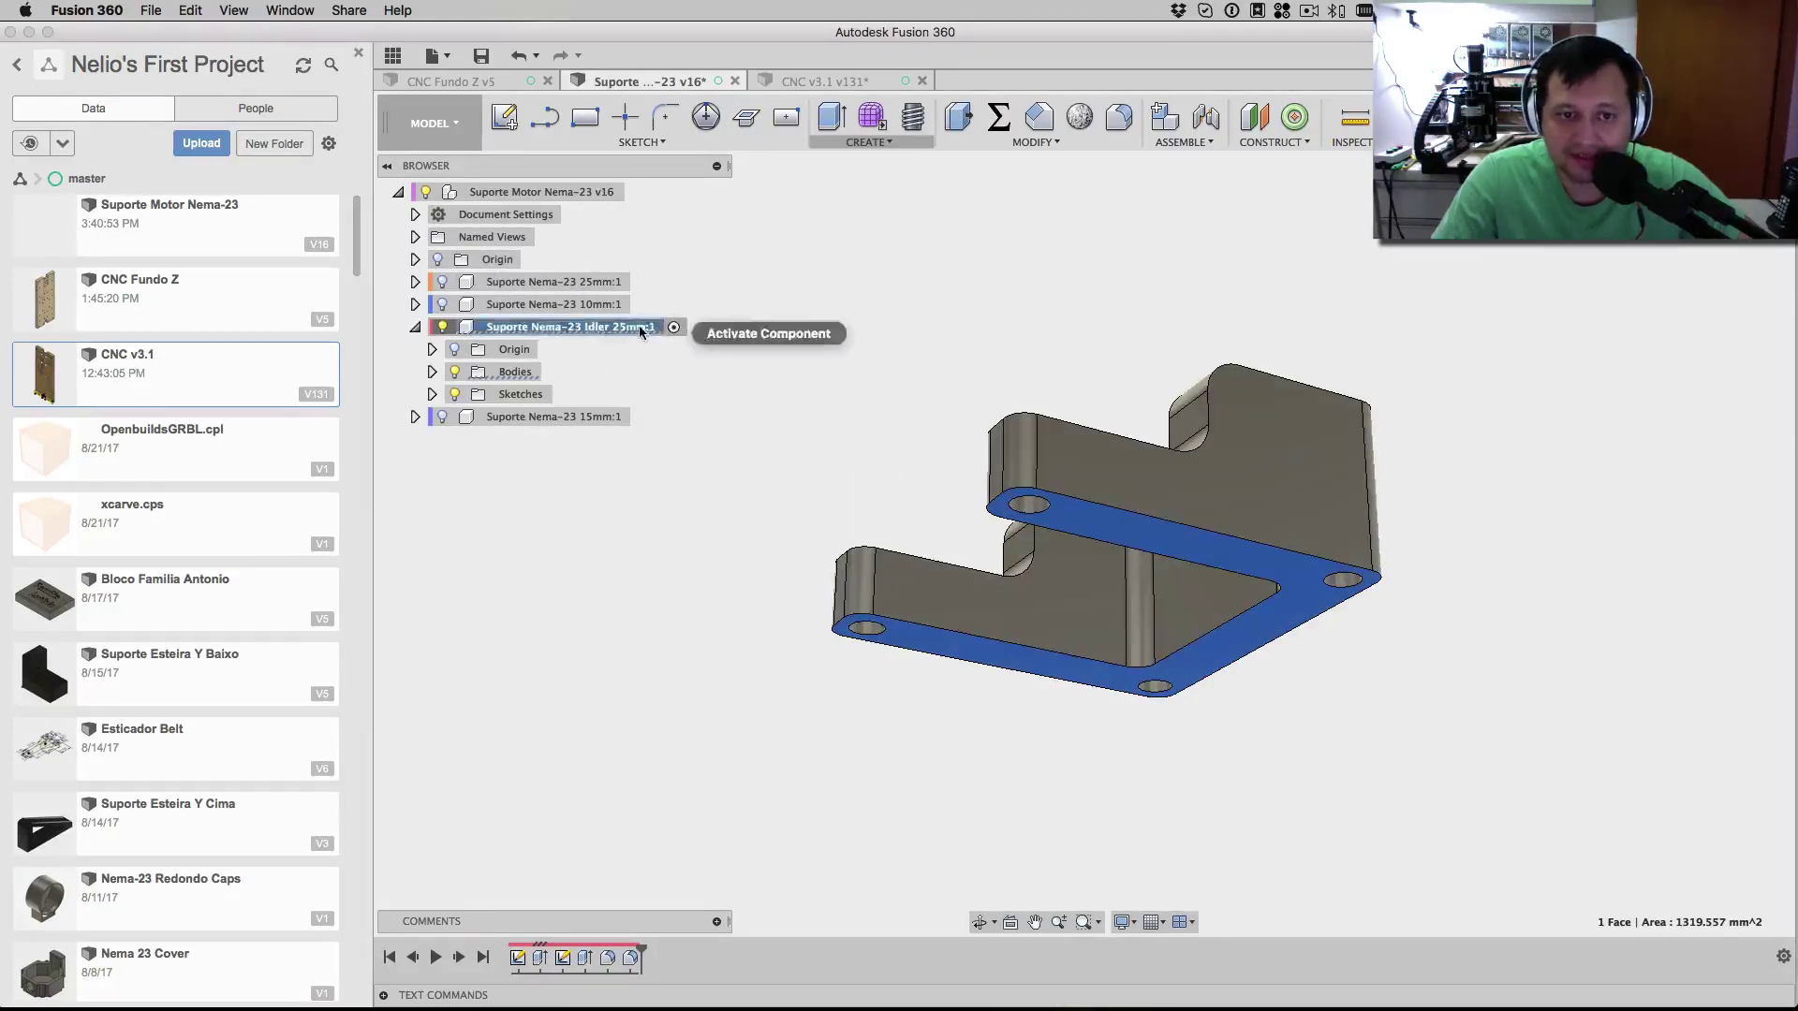
click(432, 372)
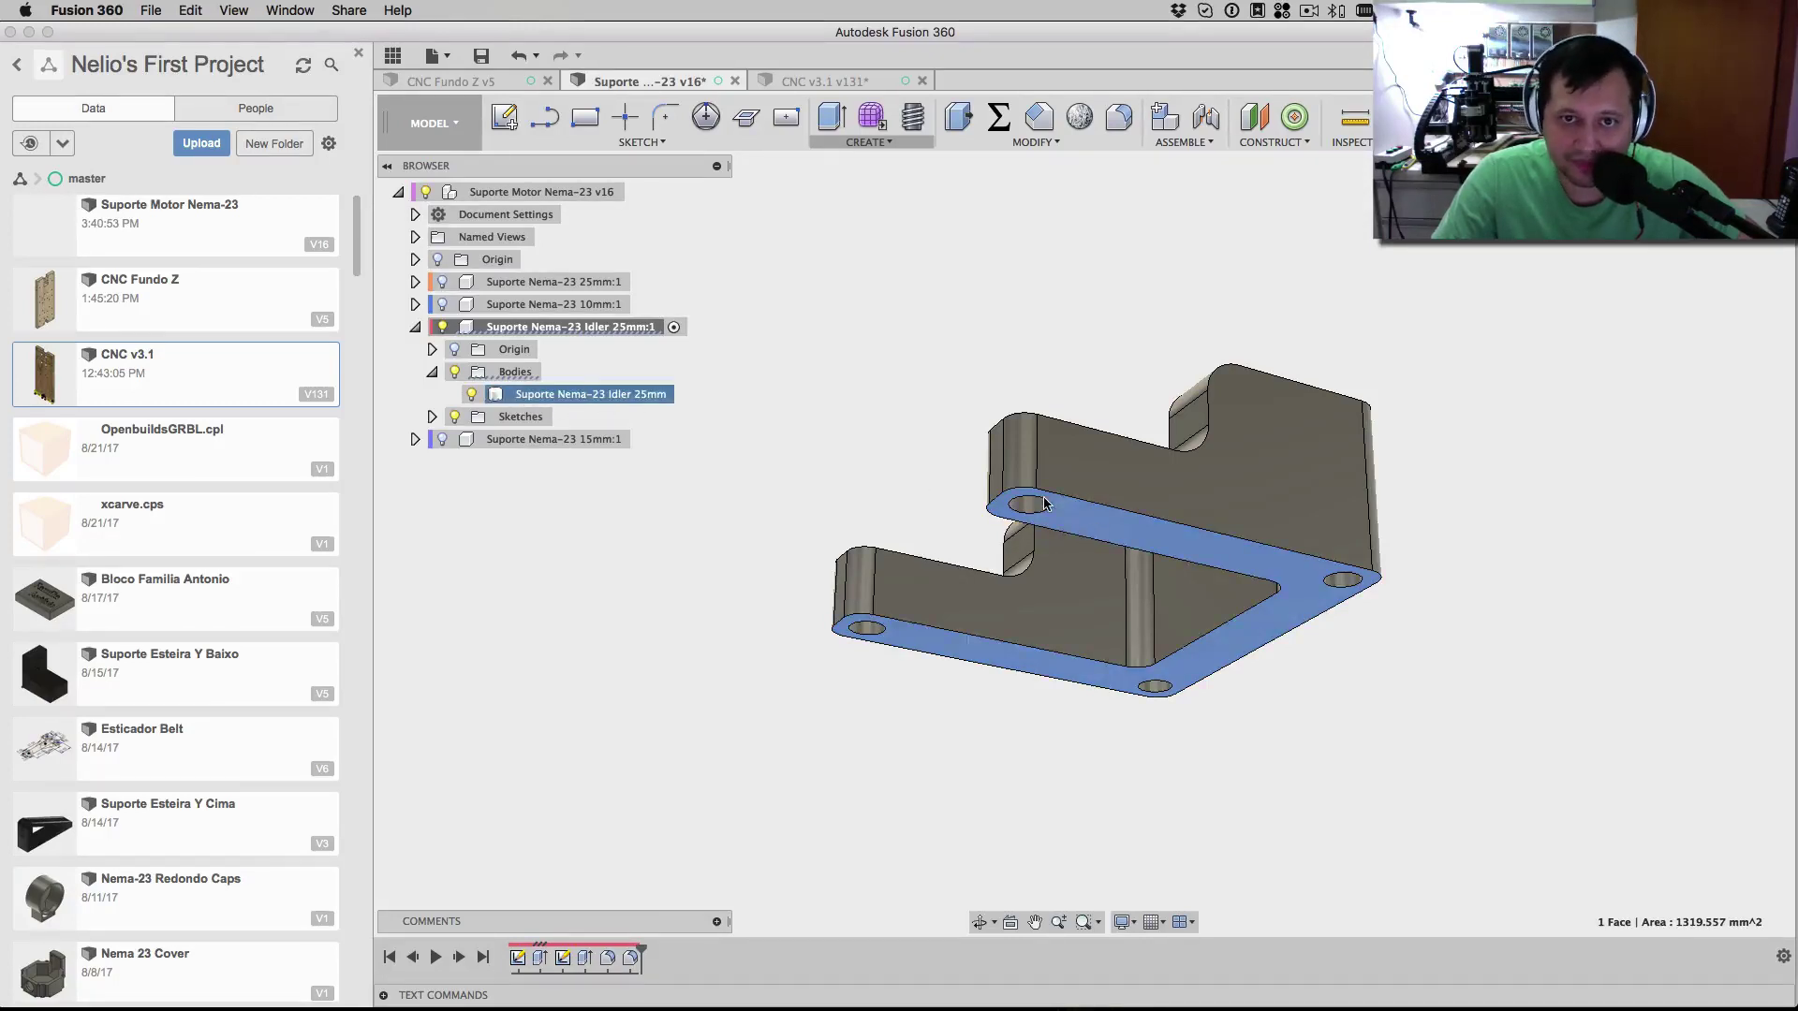
click(866, 141)
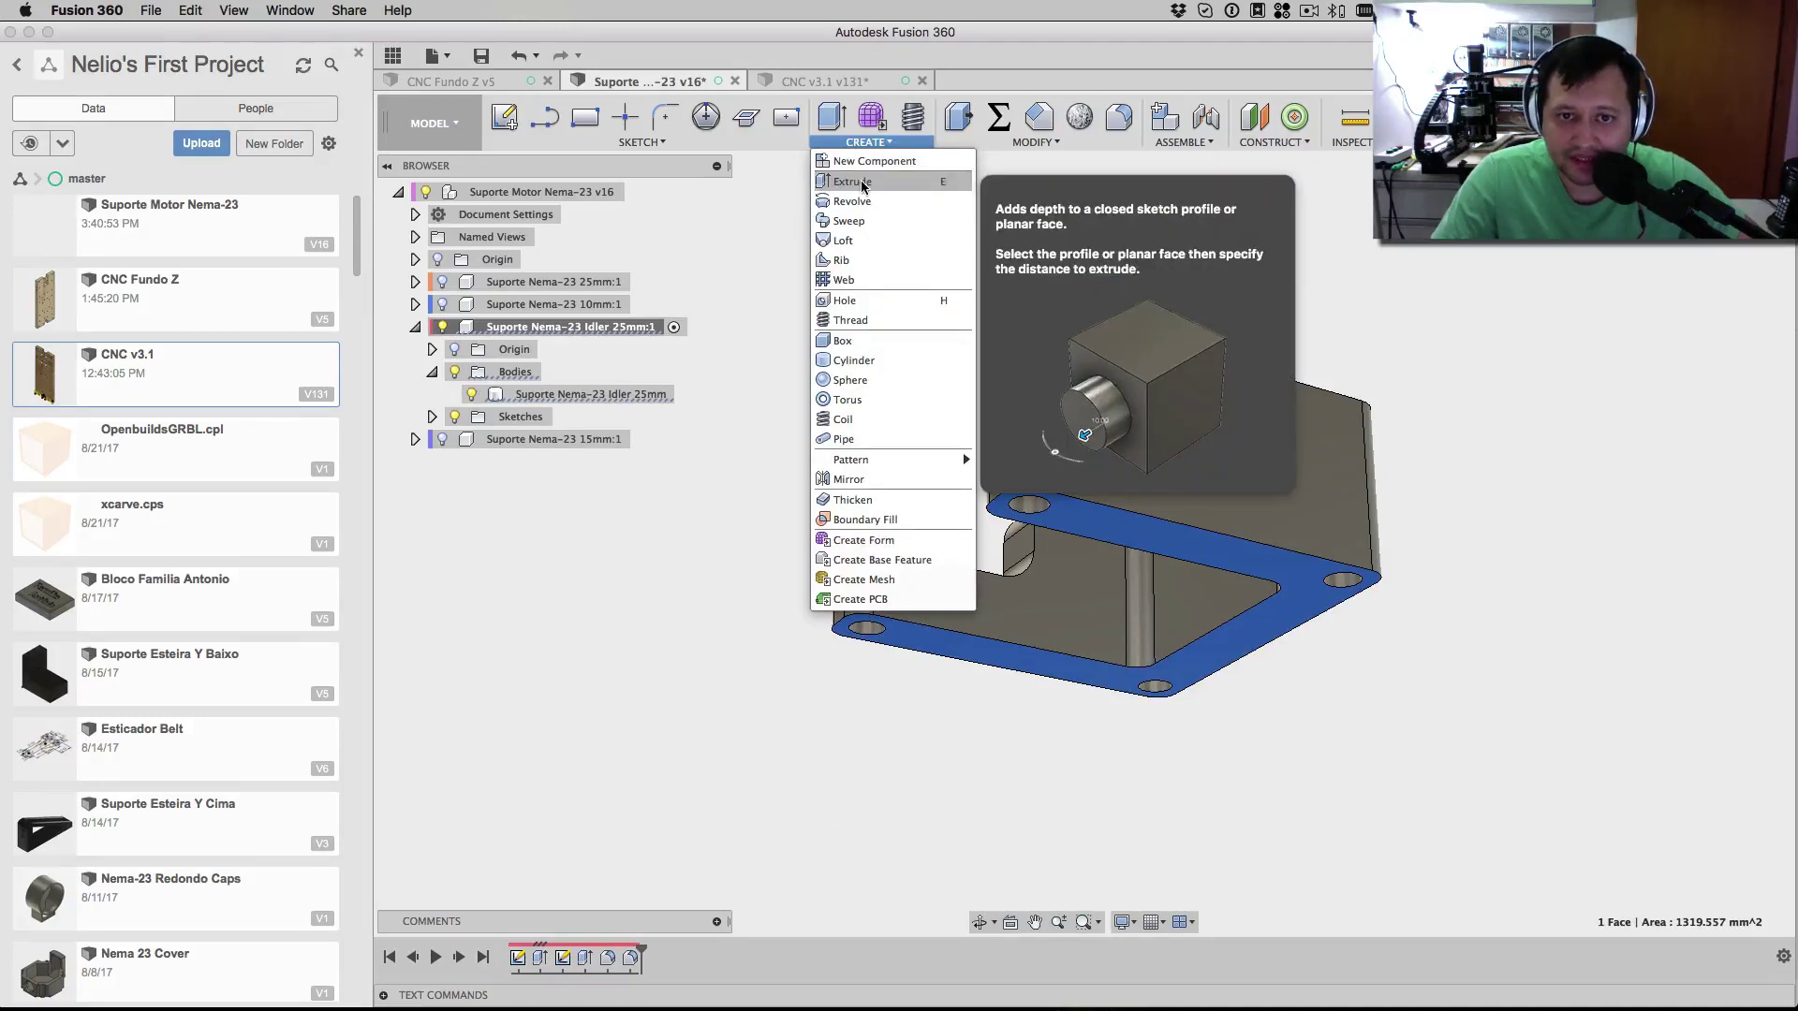
click(863, 184)
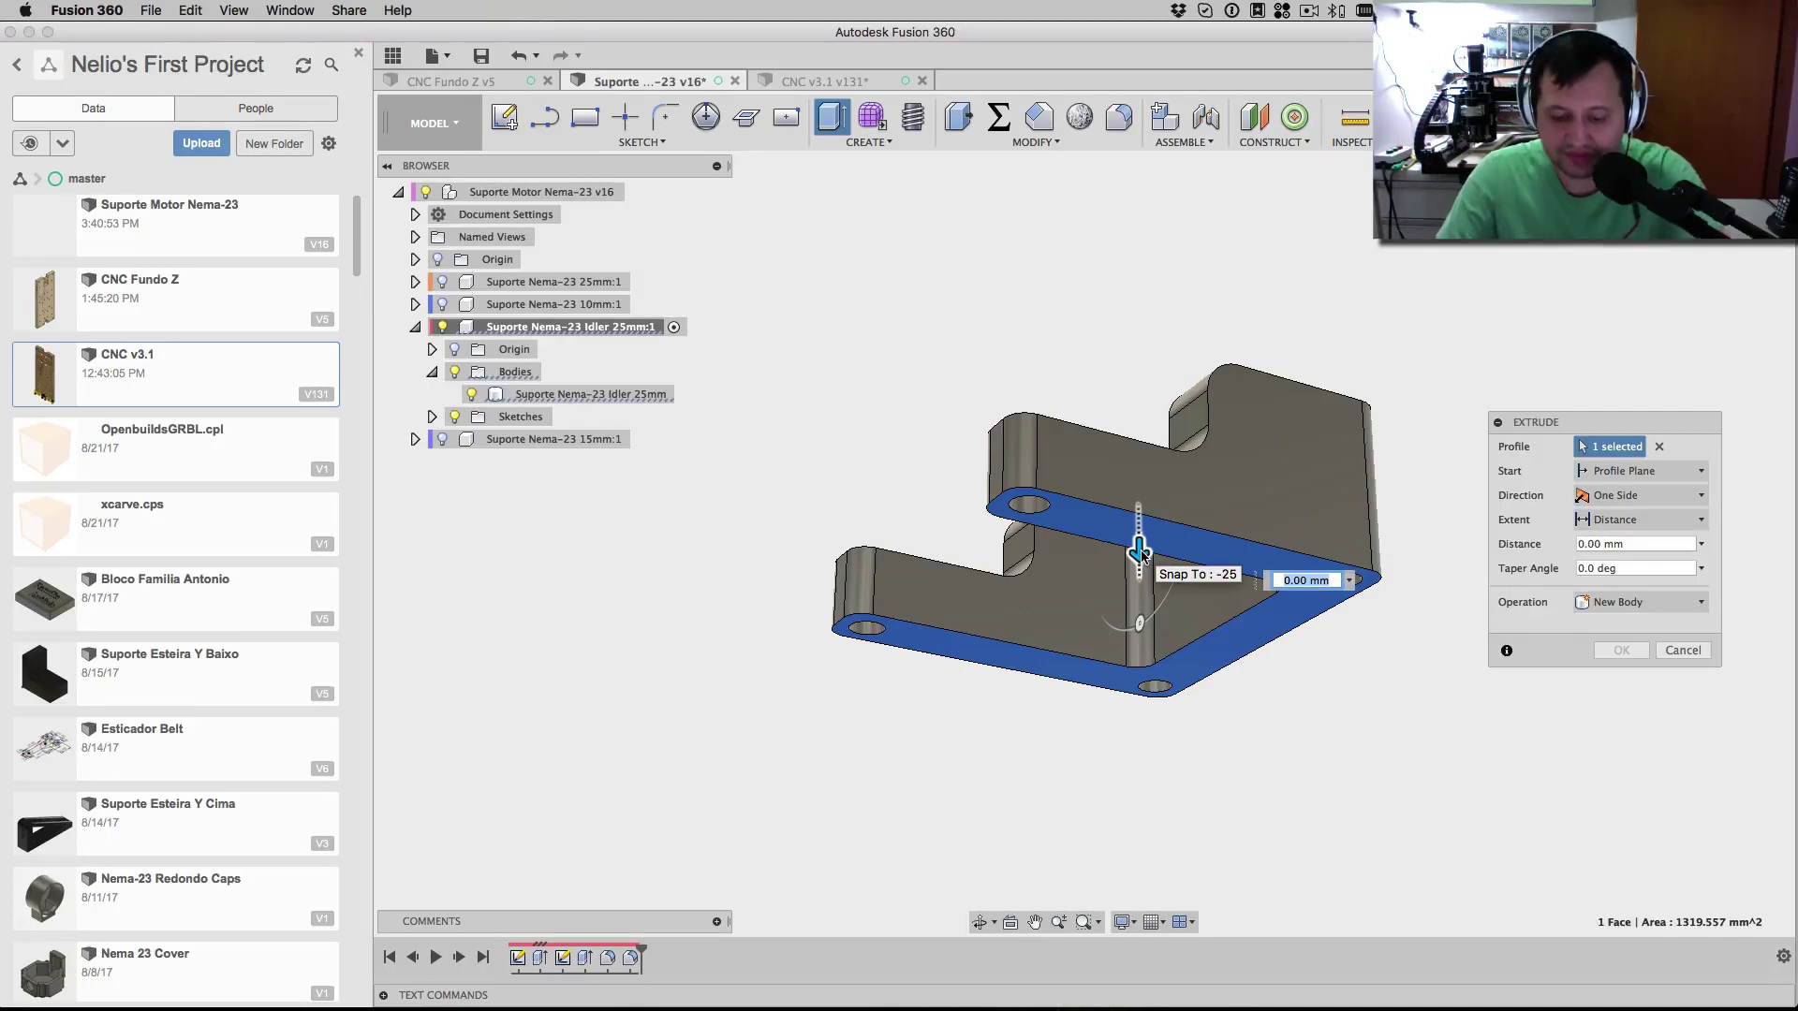
text(5)
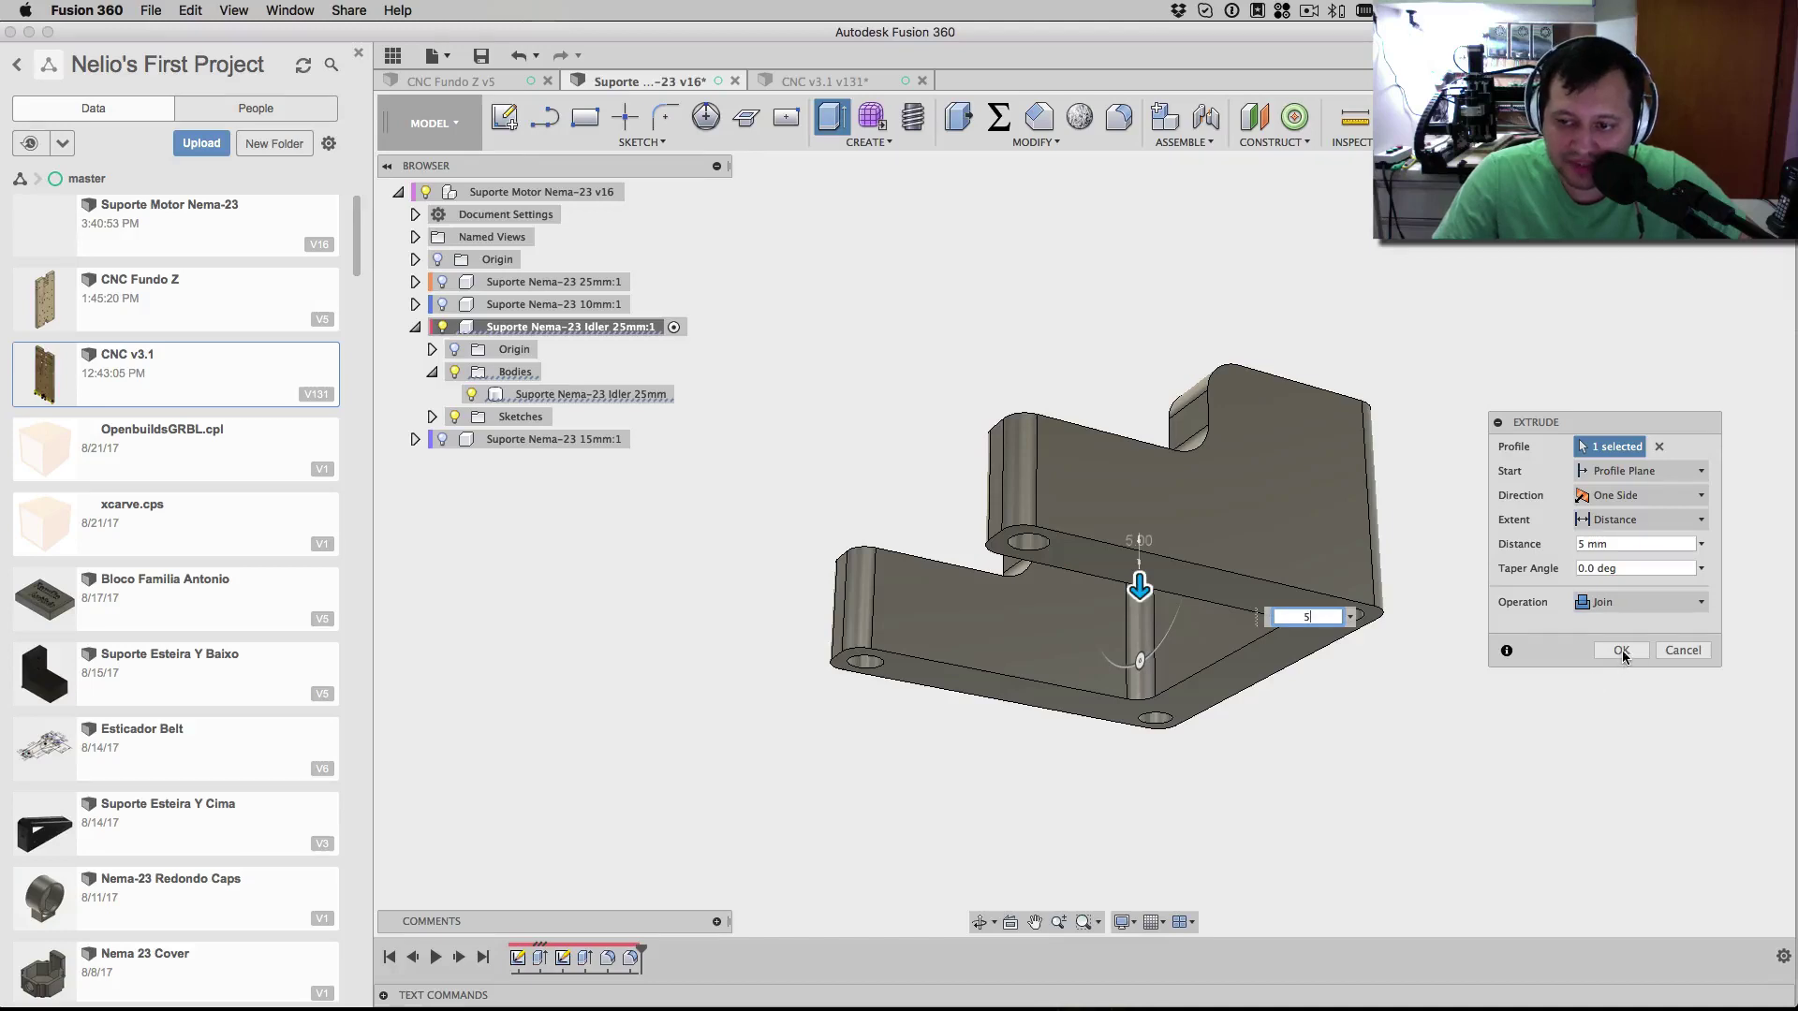
click(1607, 605)
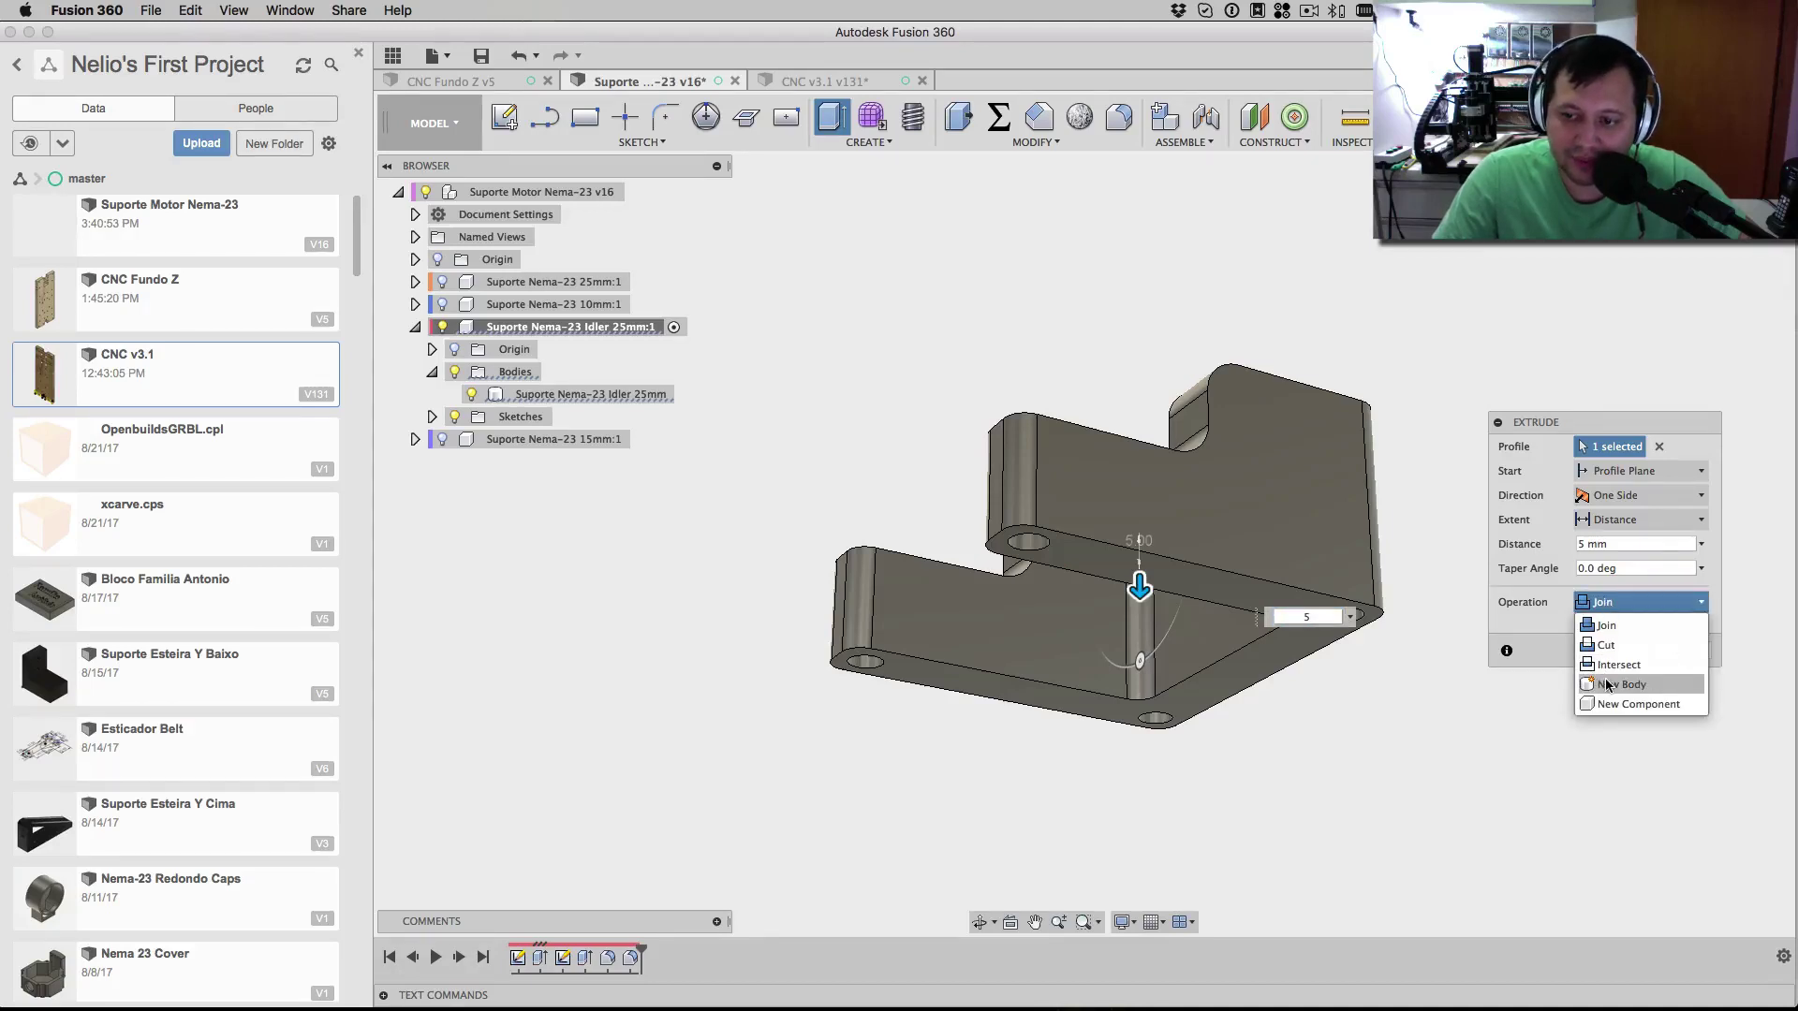
click(1542, 637)
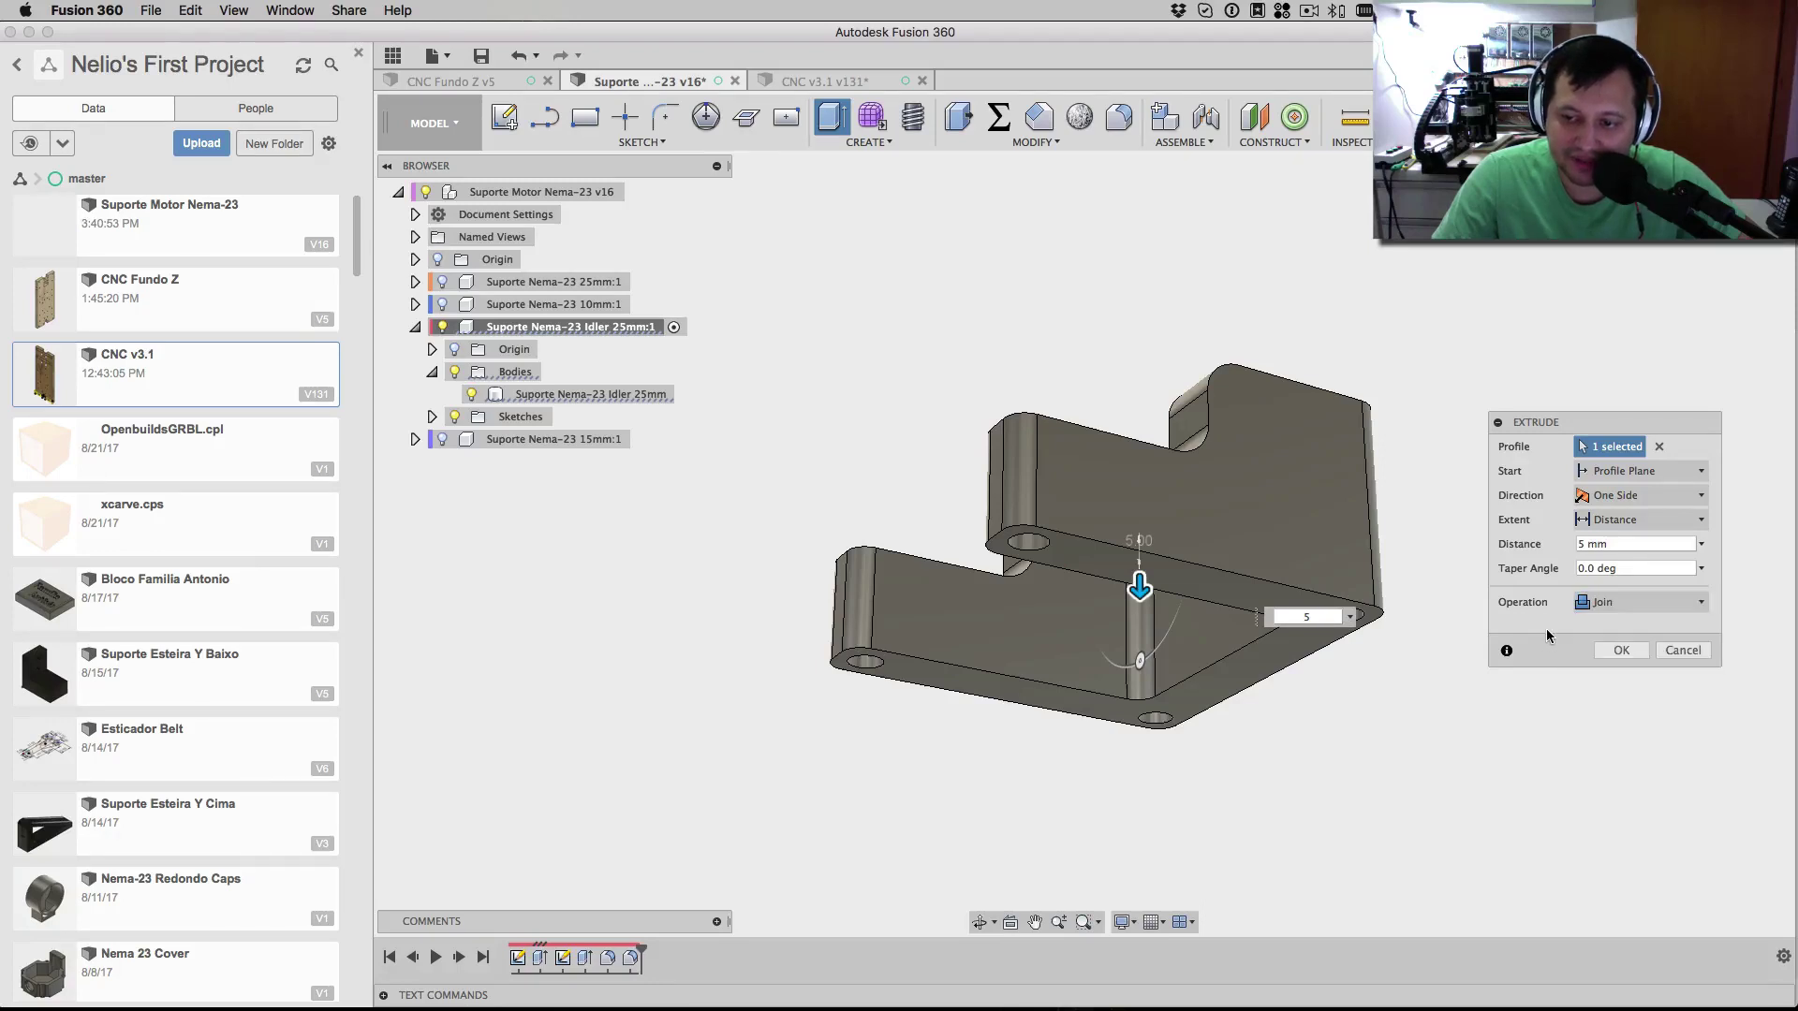
click(1620, 653)
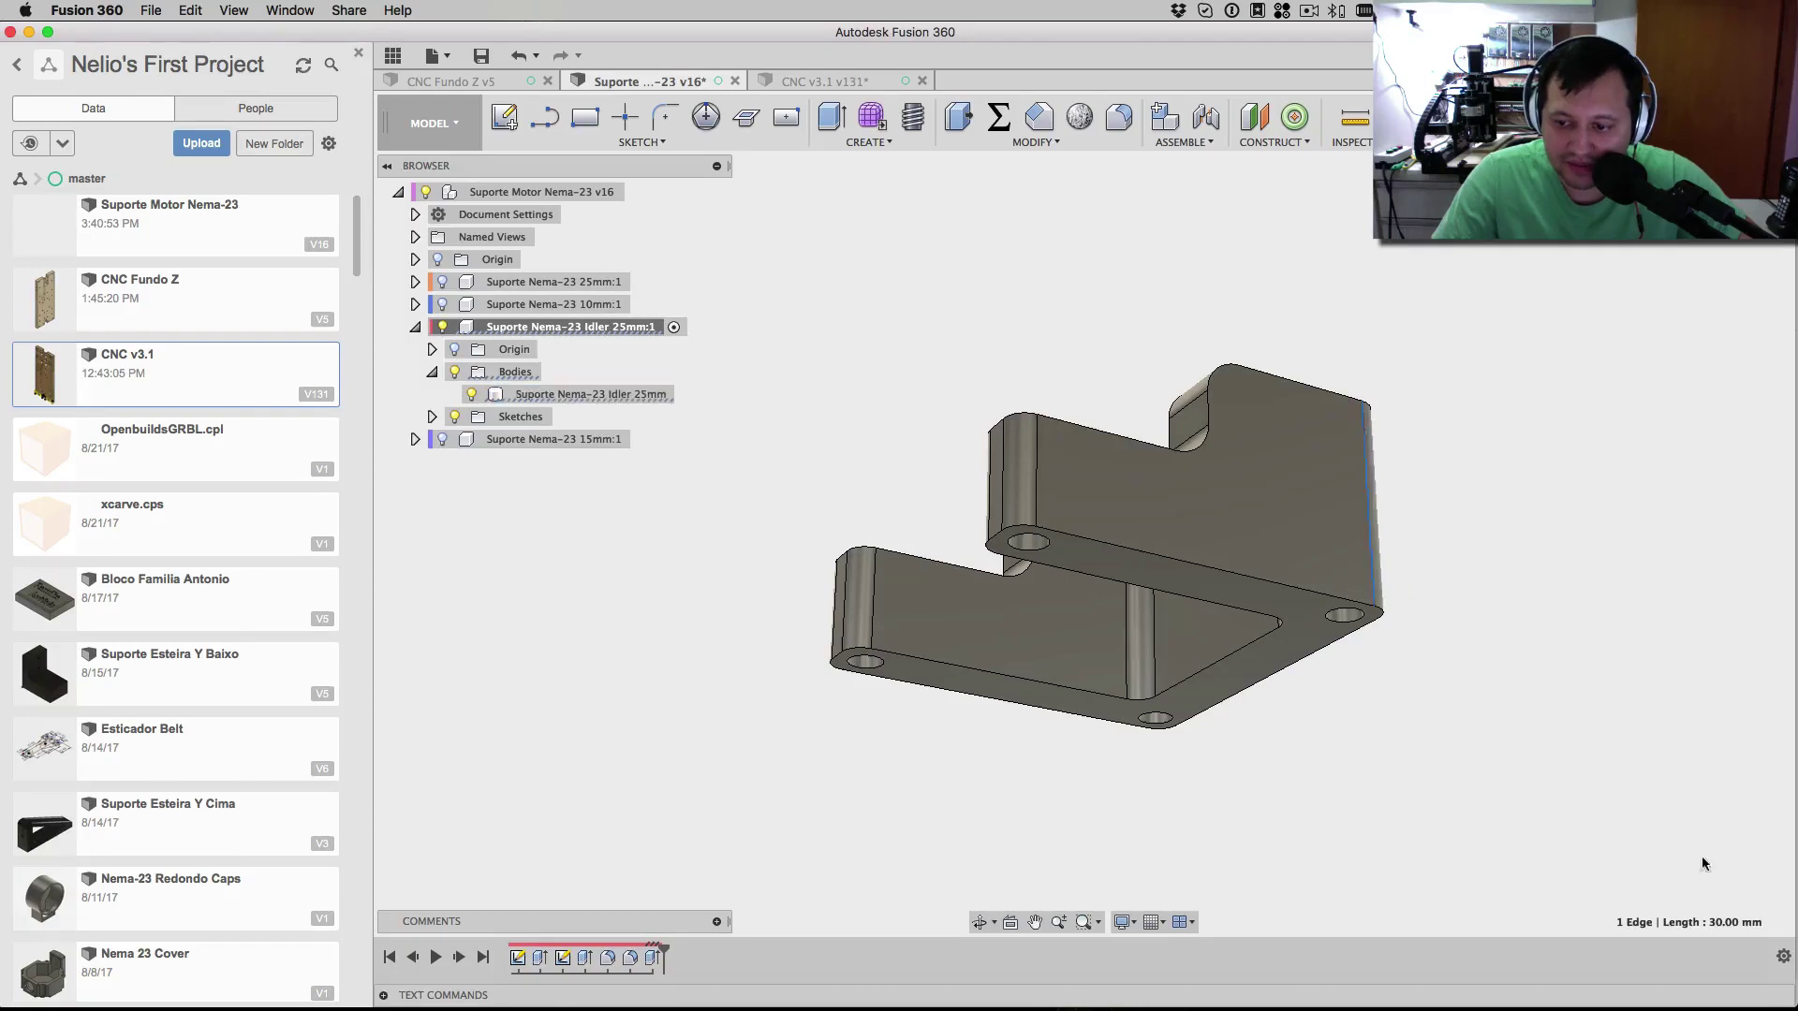
- Review the design's user parameters and the Sketch1 dimensions of the Suporte Nema-23 15mm component
click(998, 118)
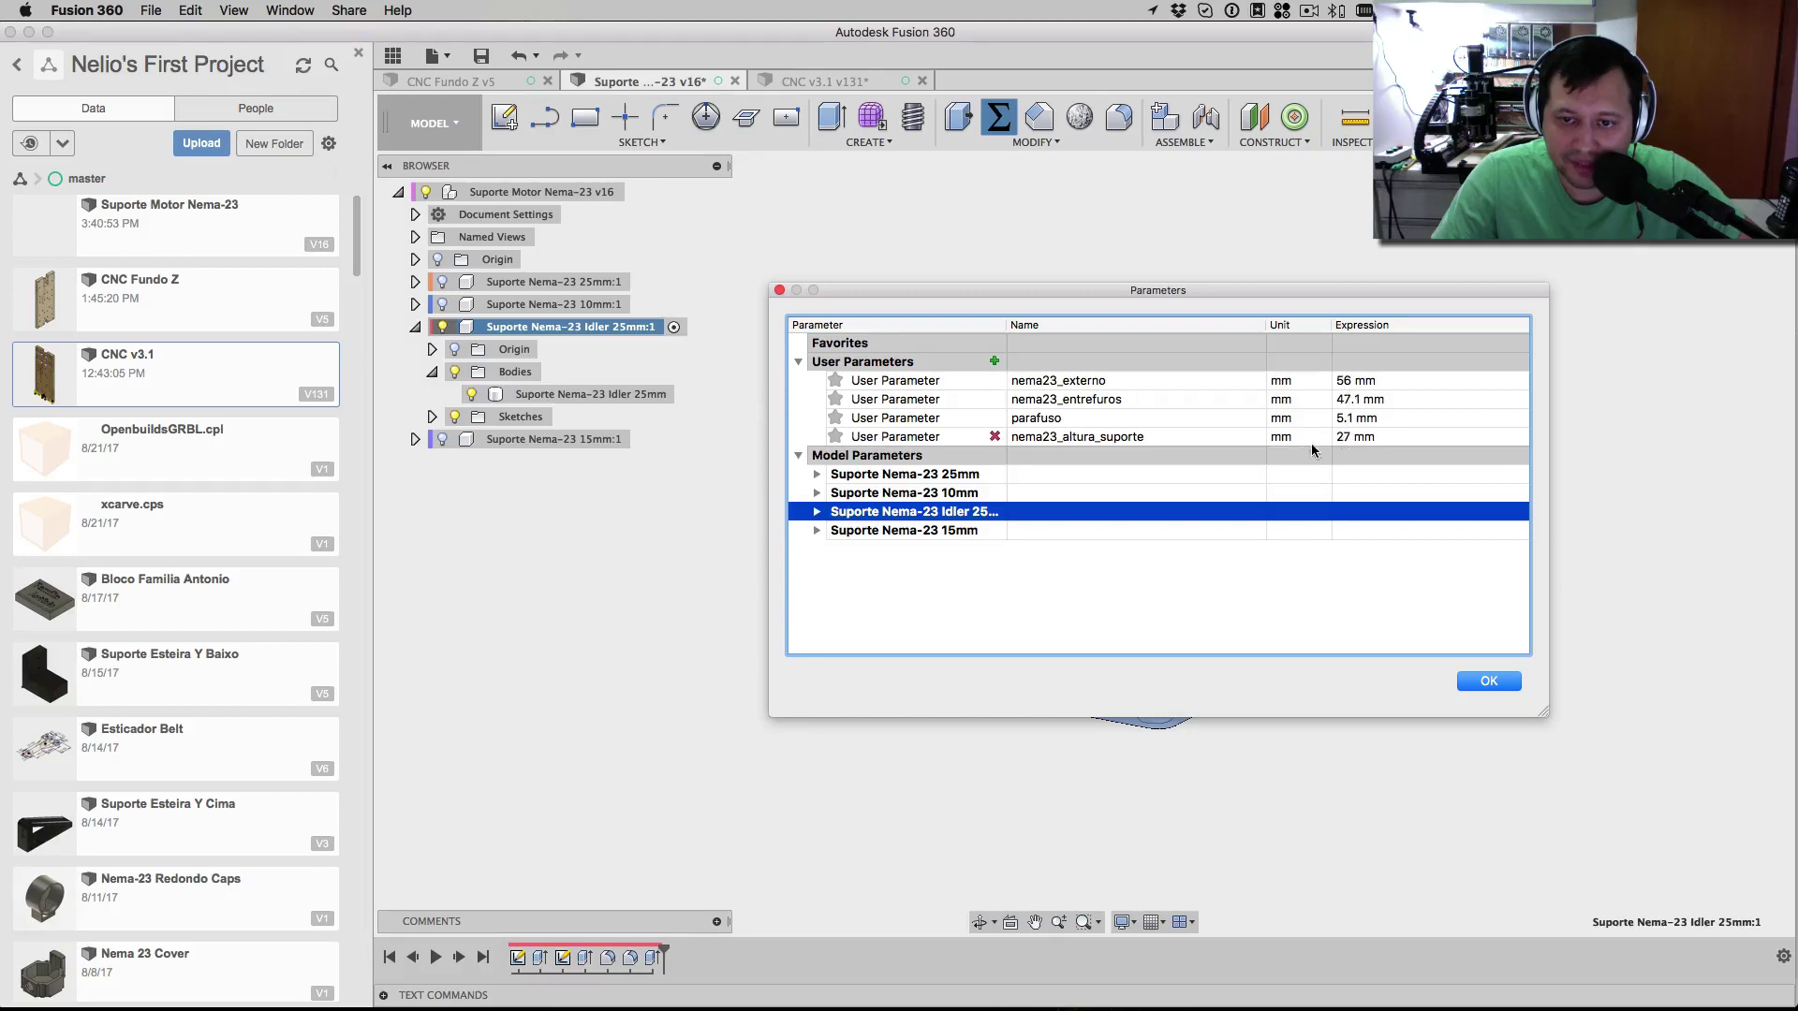
click(817, 531)
click(836, 551)
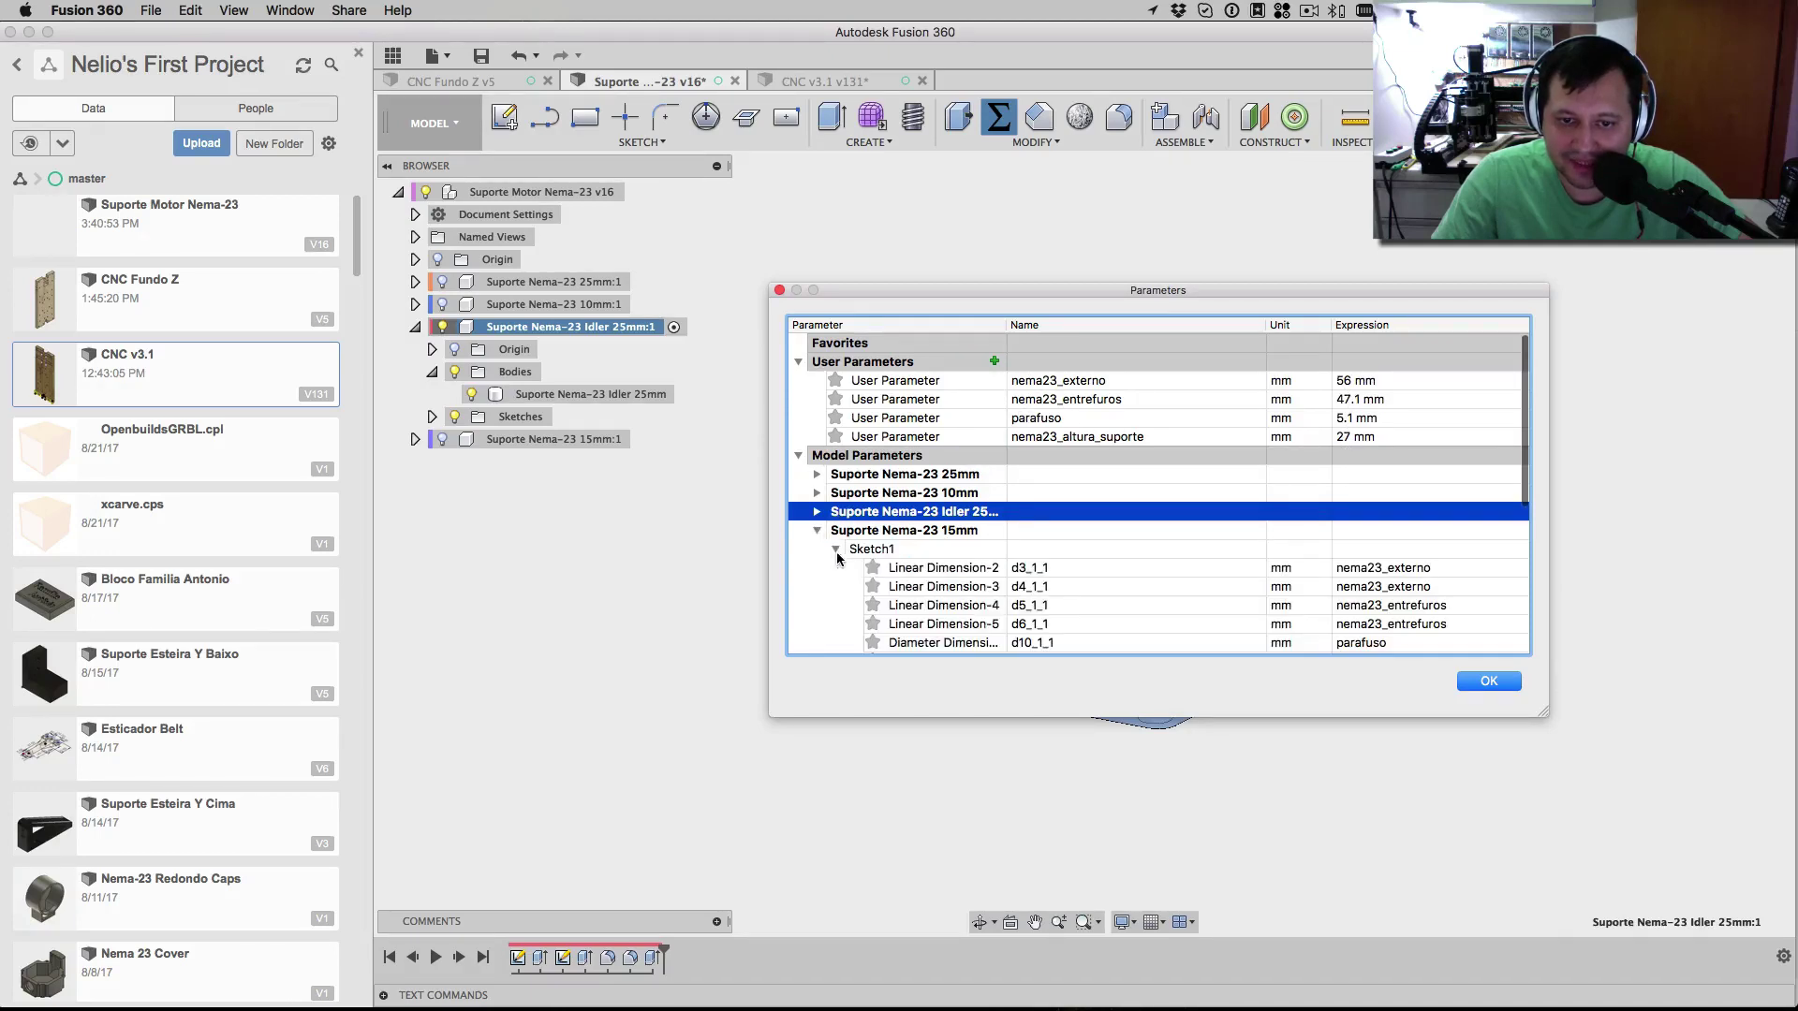
scroll(1054, 569, down, 5)
scroll(1053, 569, up, 5)
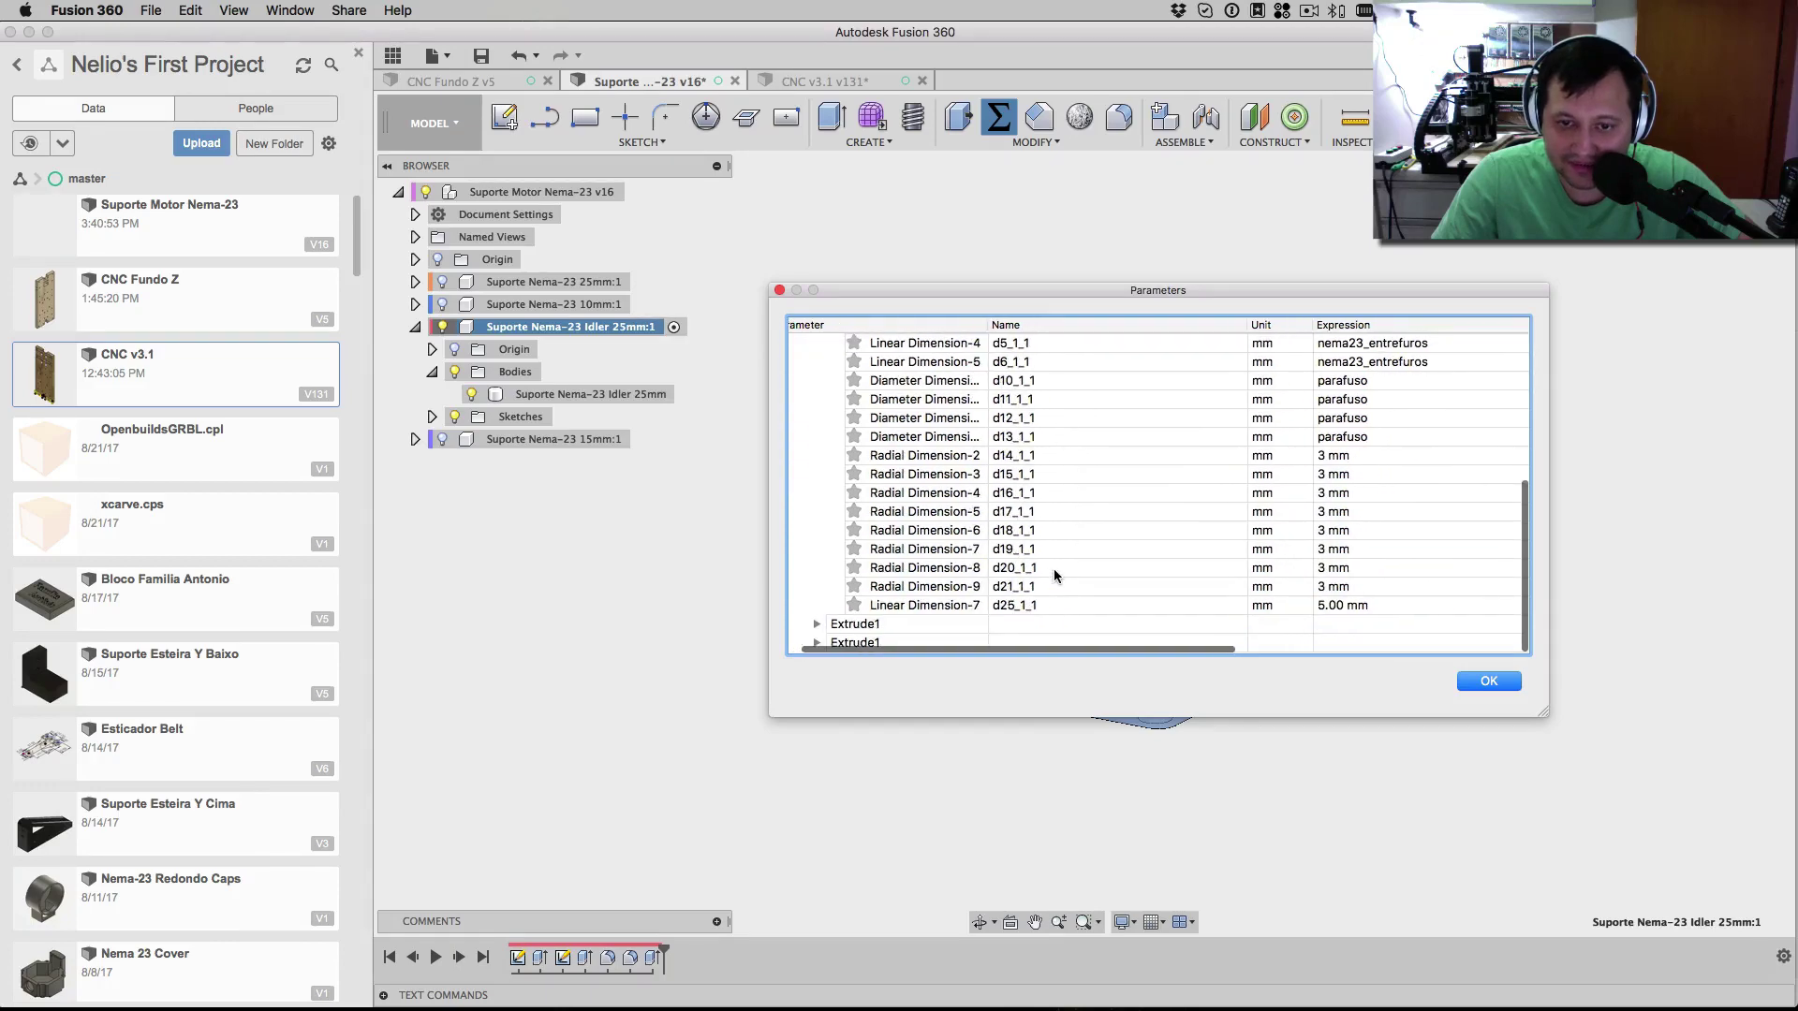
click(1488, 682)
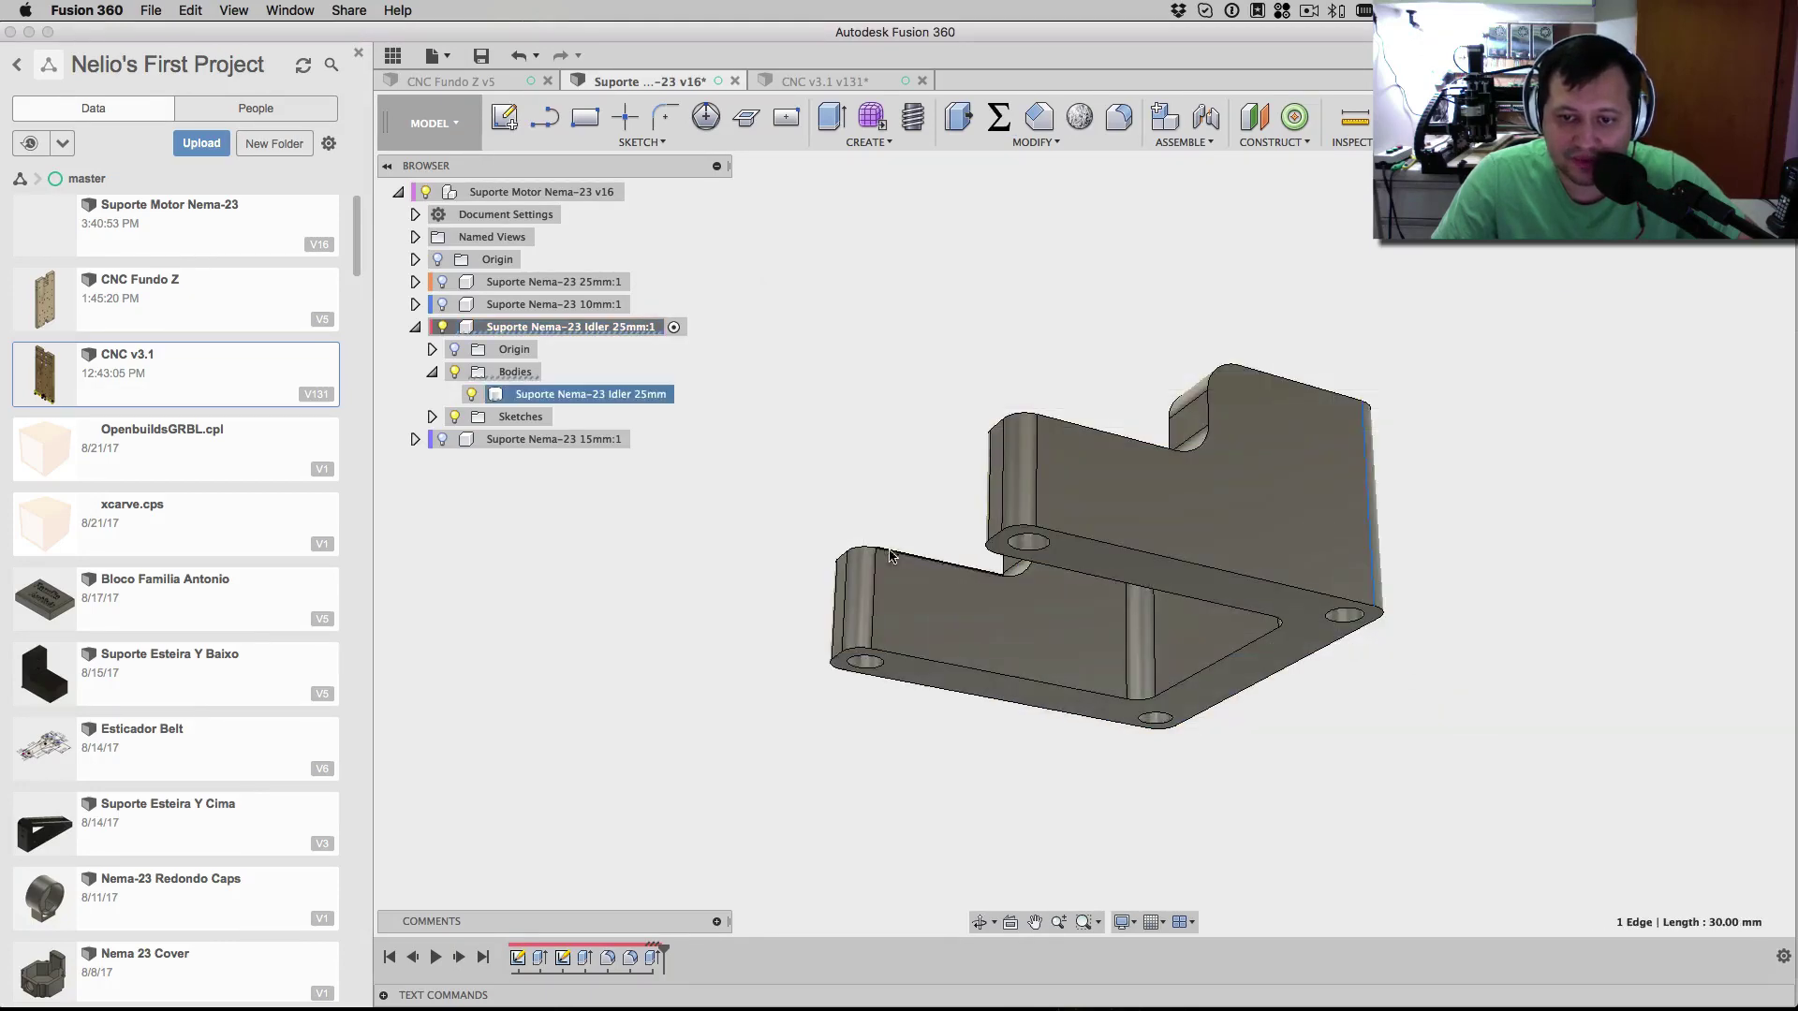
- Save the thickened idler bracket design as a new version and hide the project file list
shift+middle_drag(738, 583, 763, 656)
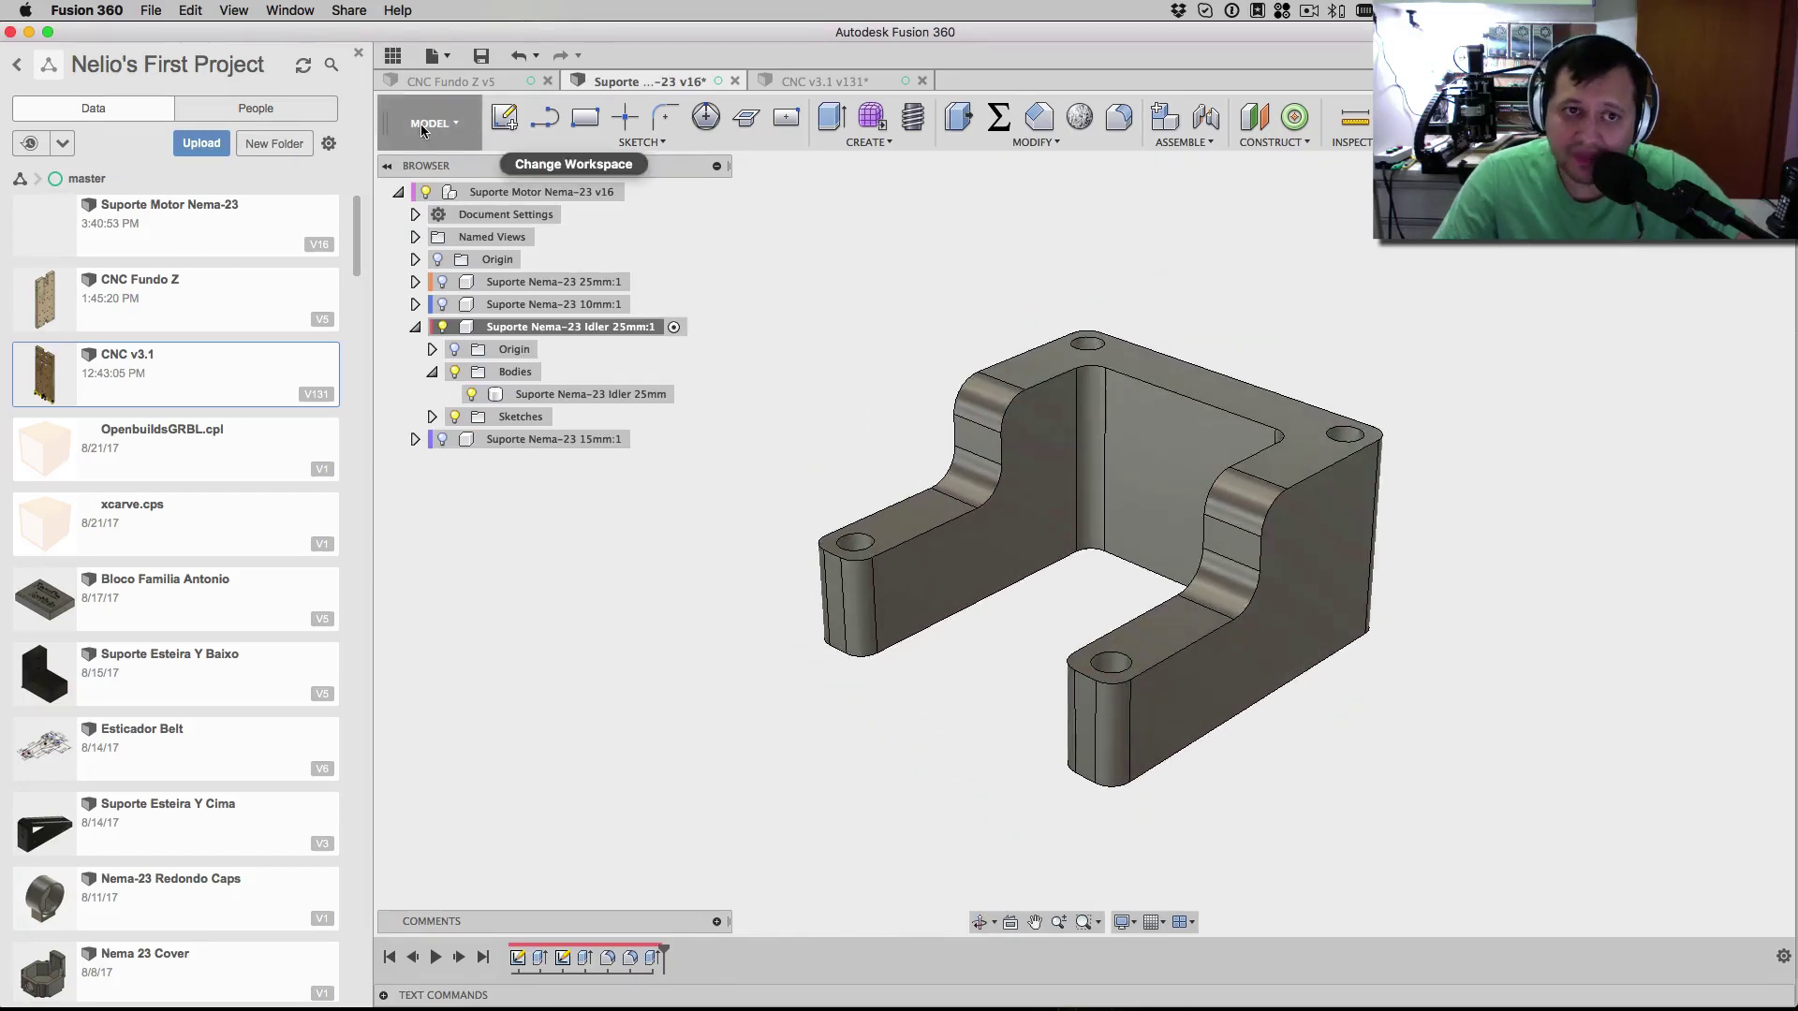
click(480, 55)
click(907, 525)
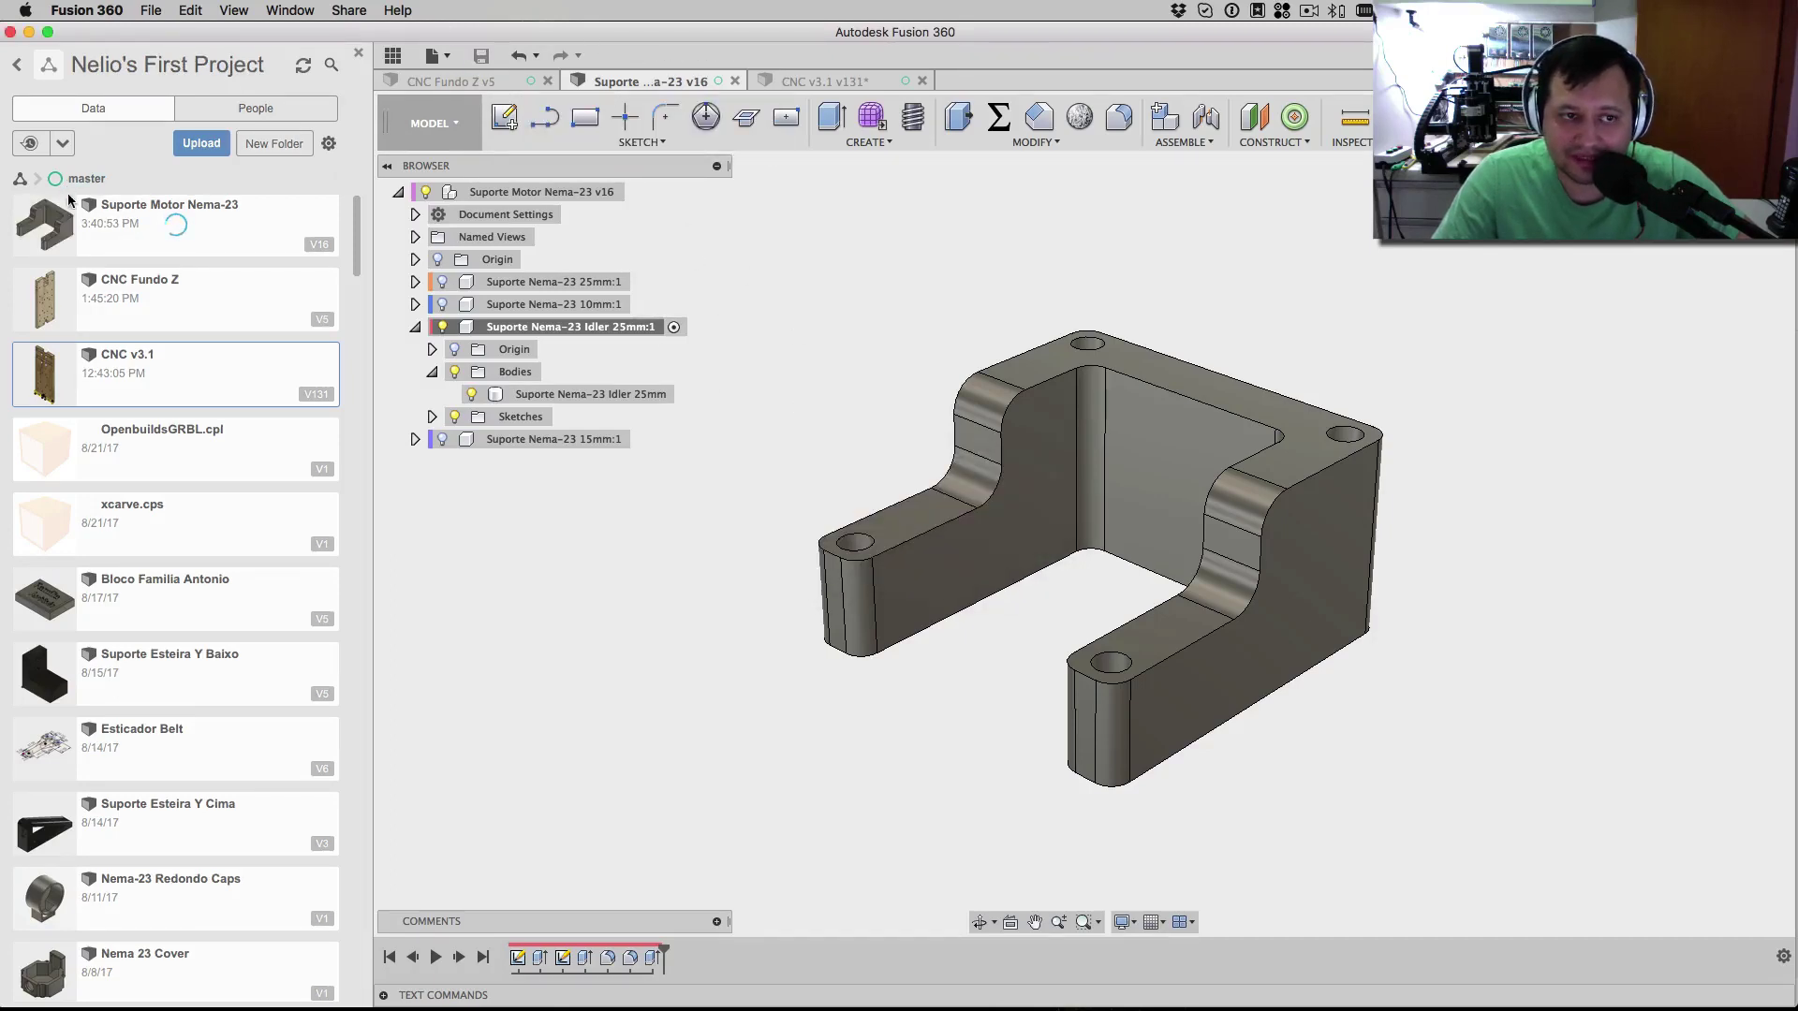
click(359, 57)
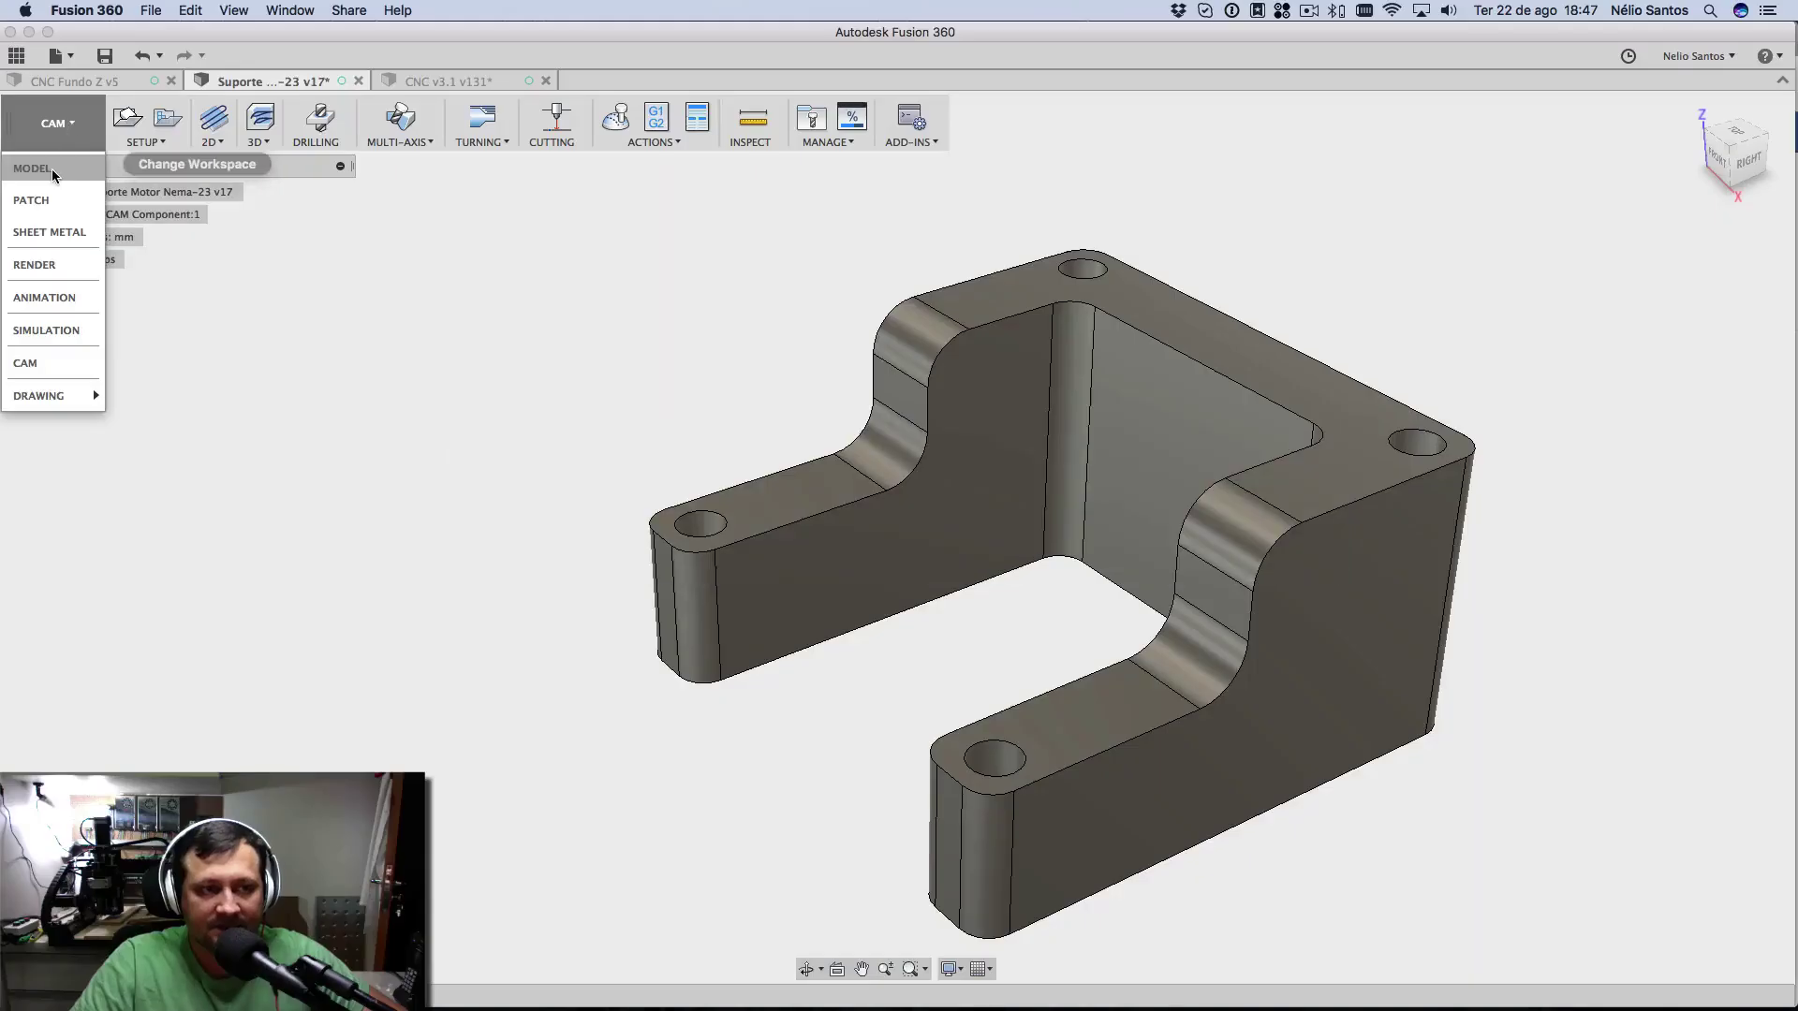
- Switch to the Model workspace and back to the CAM workspace
click(52, 170)
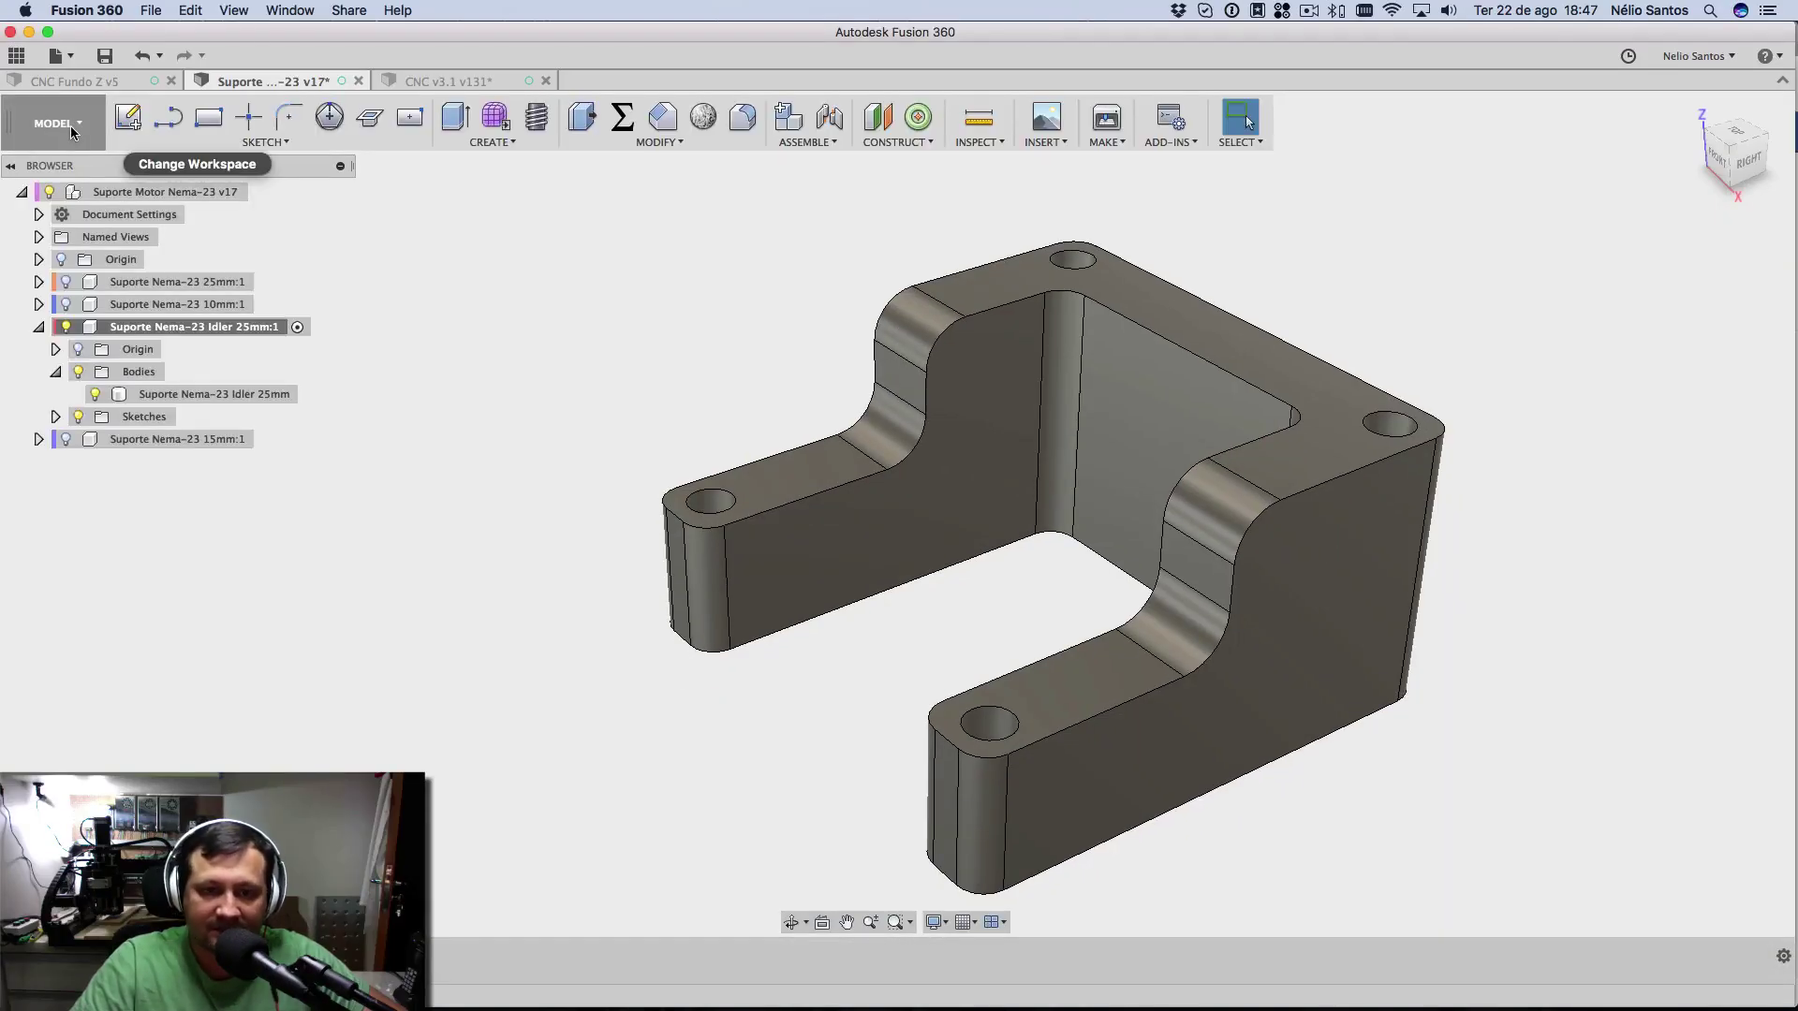
click(70, 125)
click(57, 354)
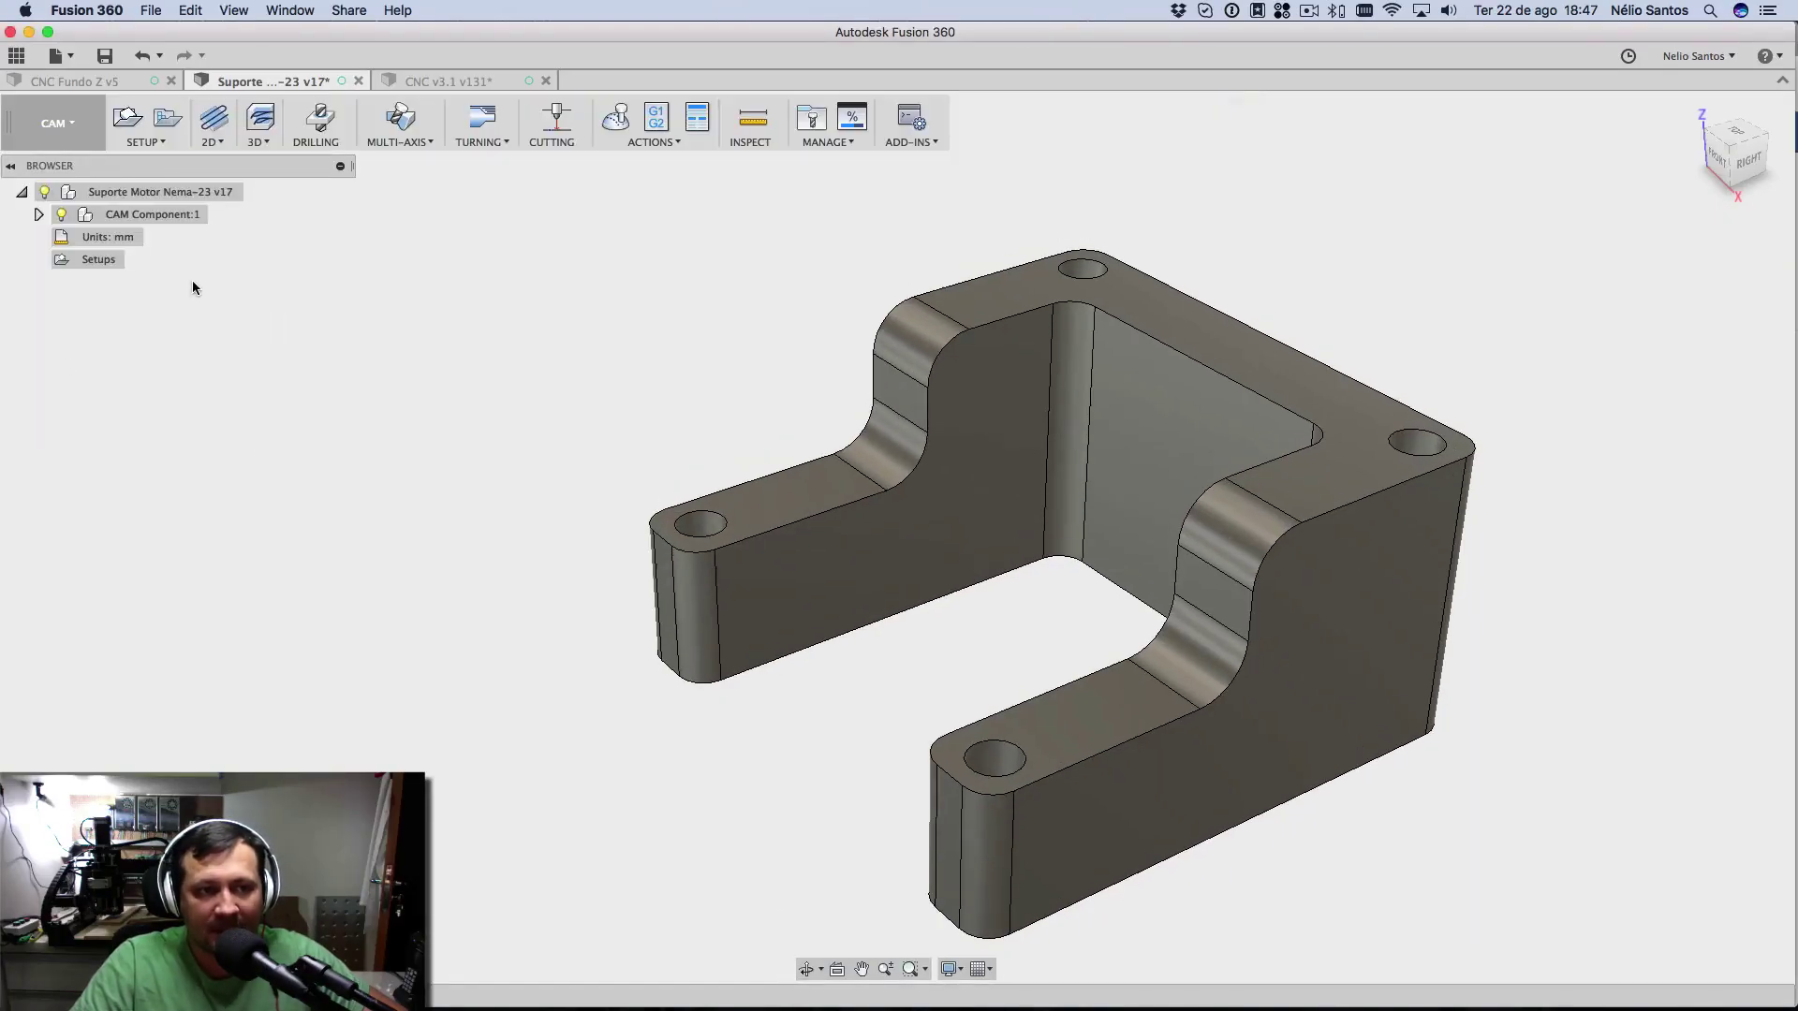
- Create a new milling setup with the work origin at the top front-left corner of the stock box
click(152, 138)
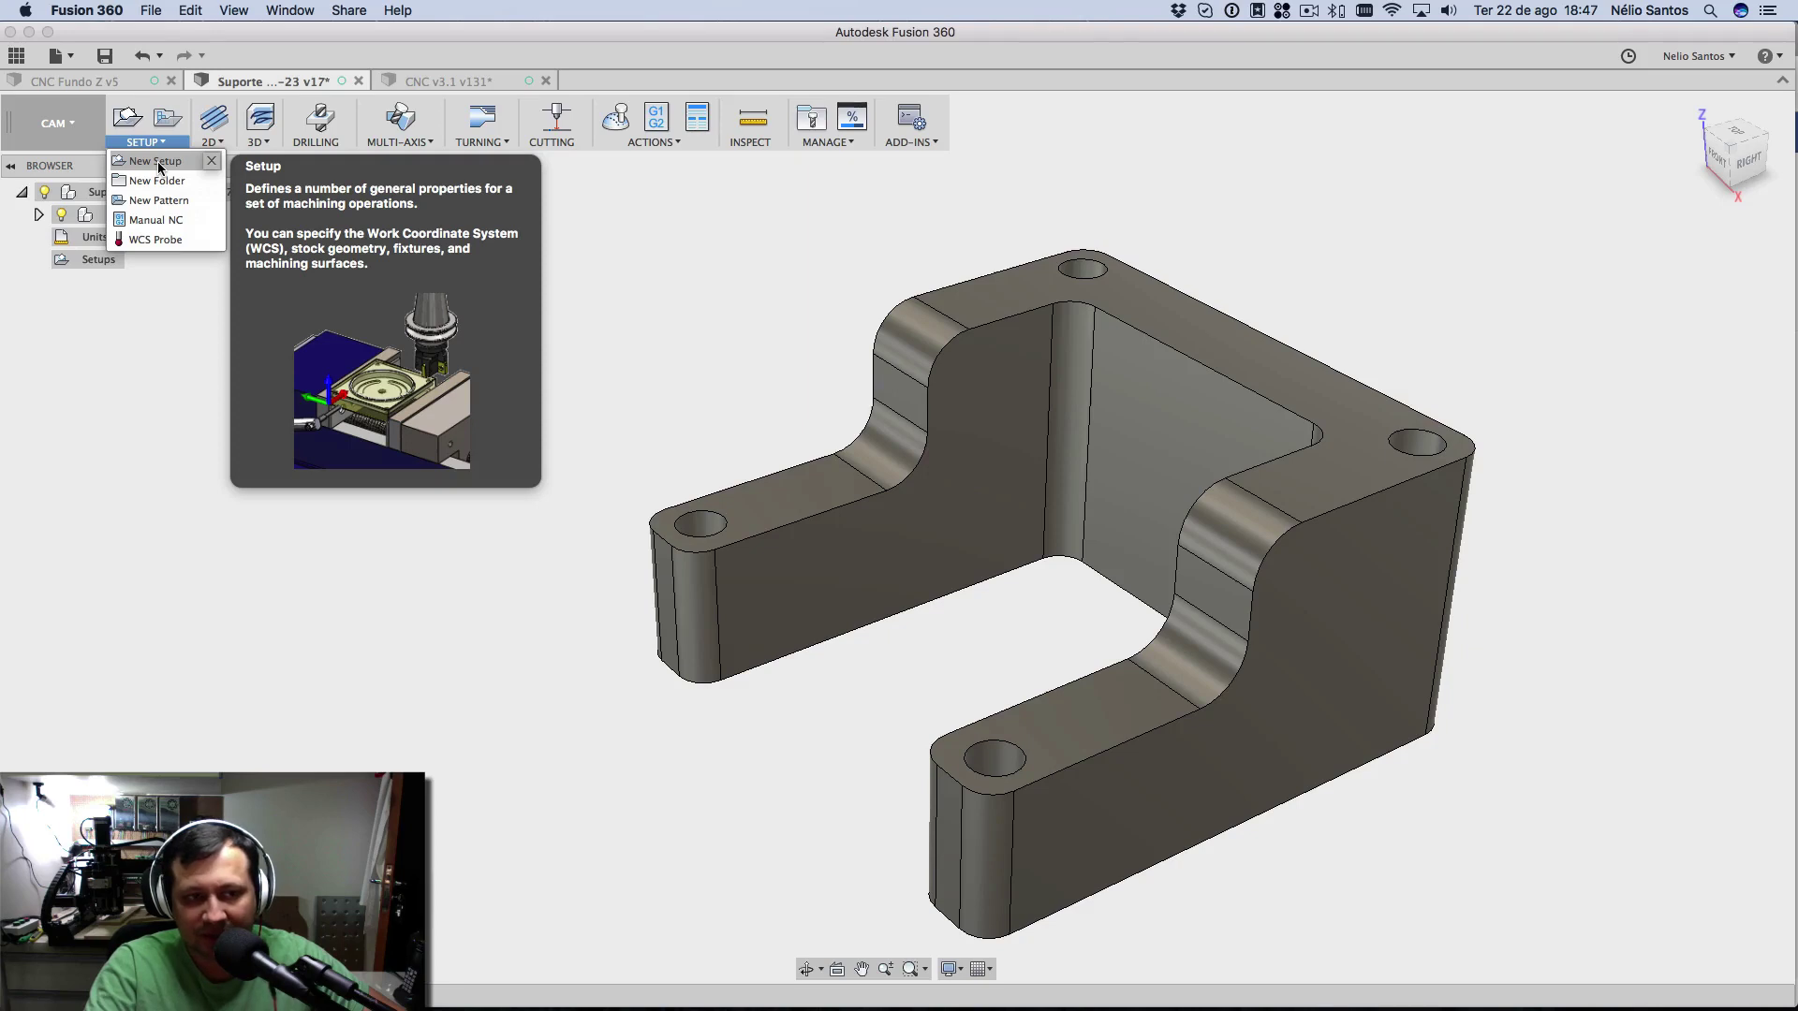
click(157, 162)
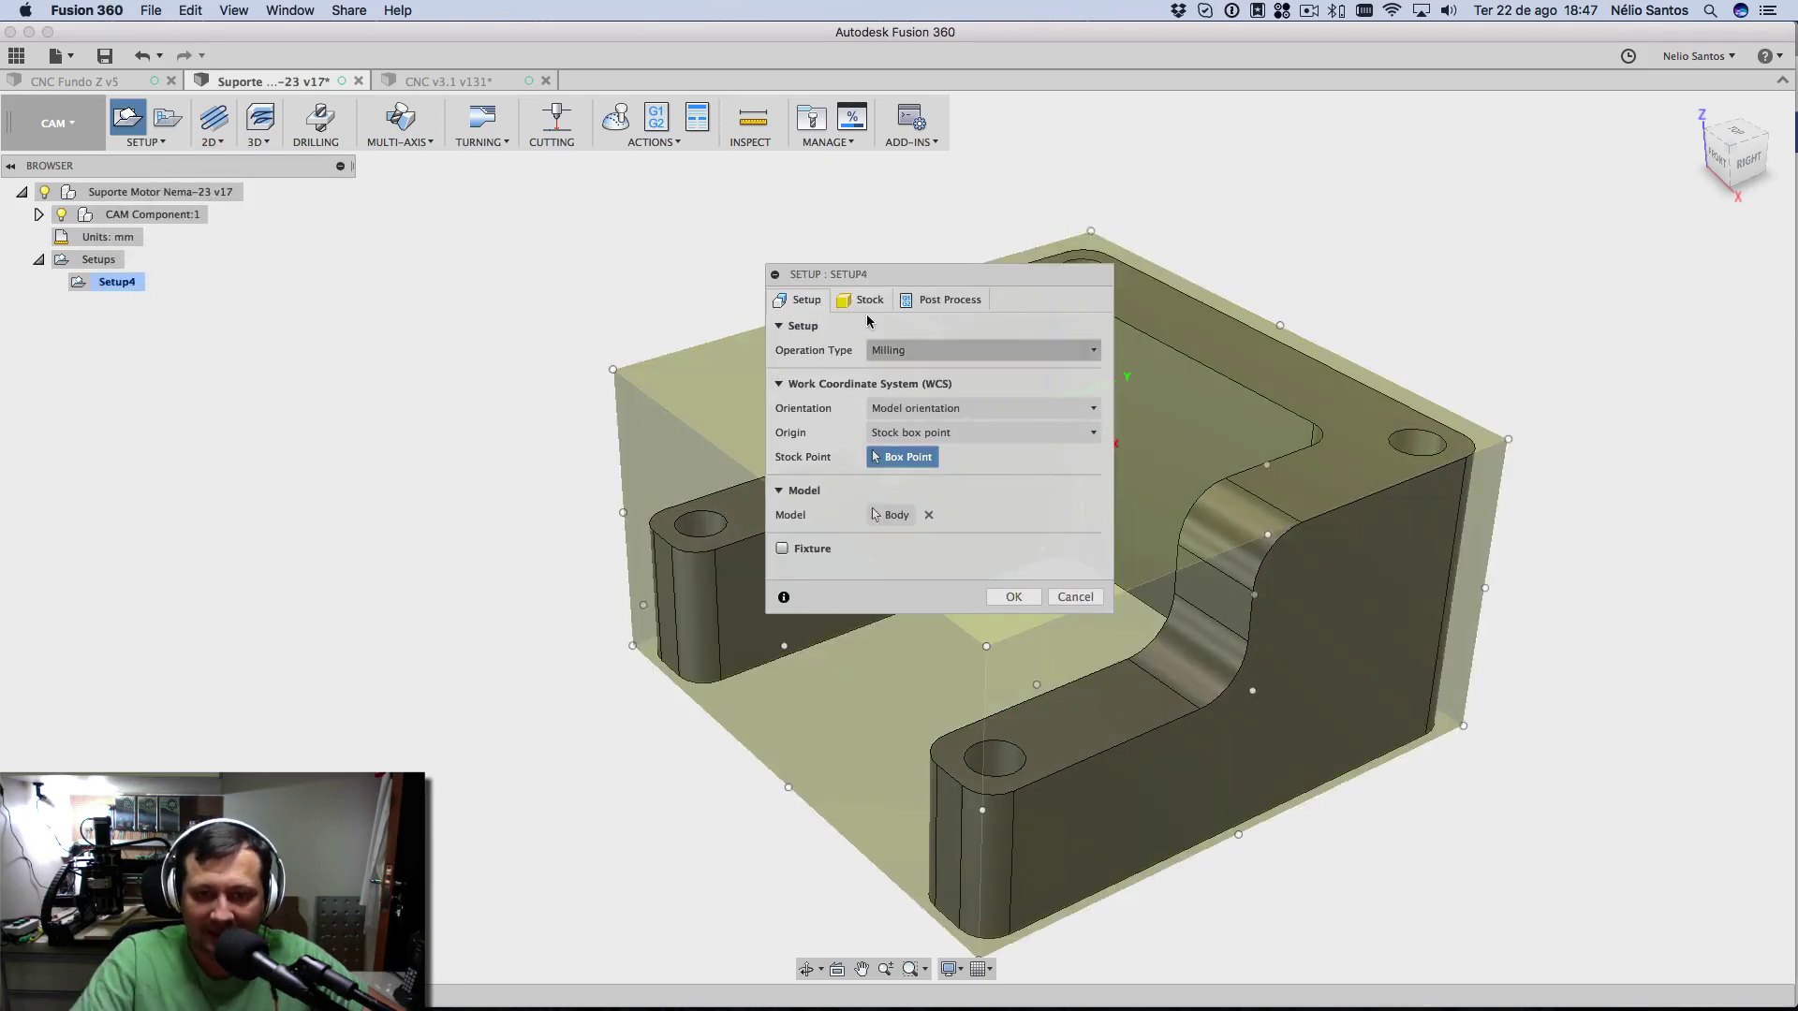
drag(858, 273, 952, 384)
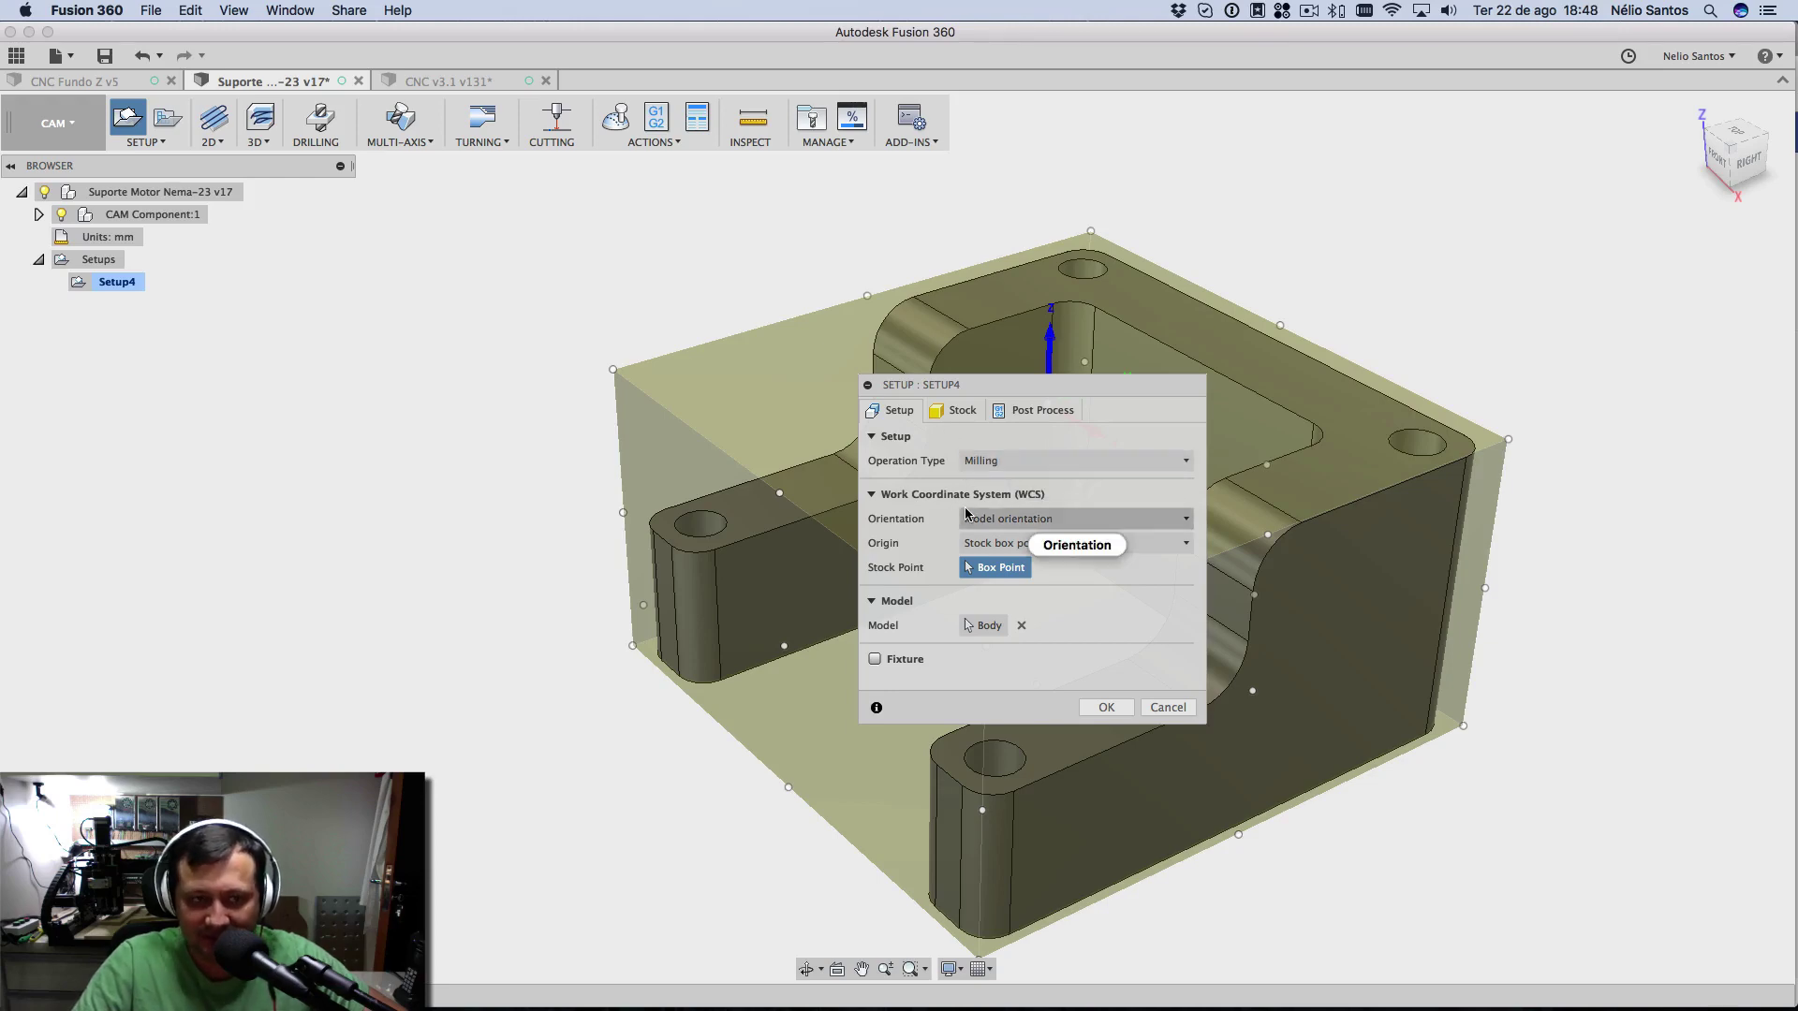
click(613, 371)
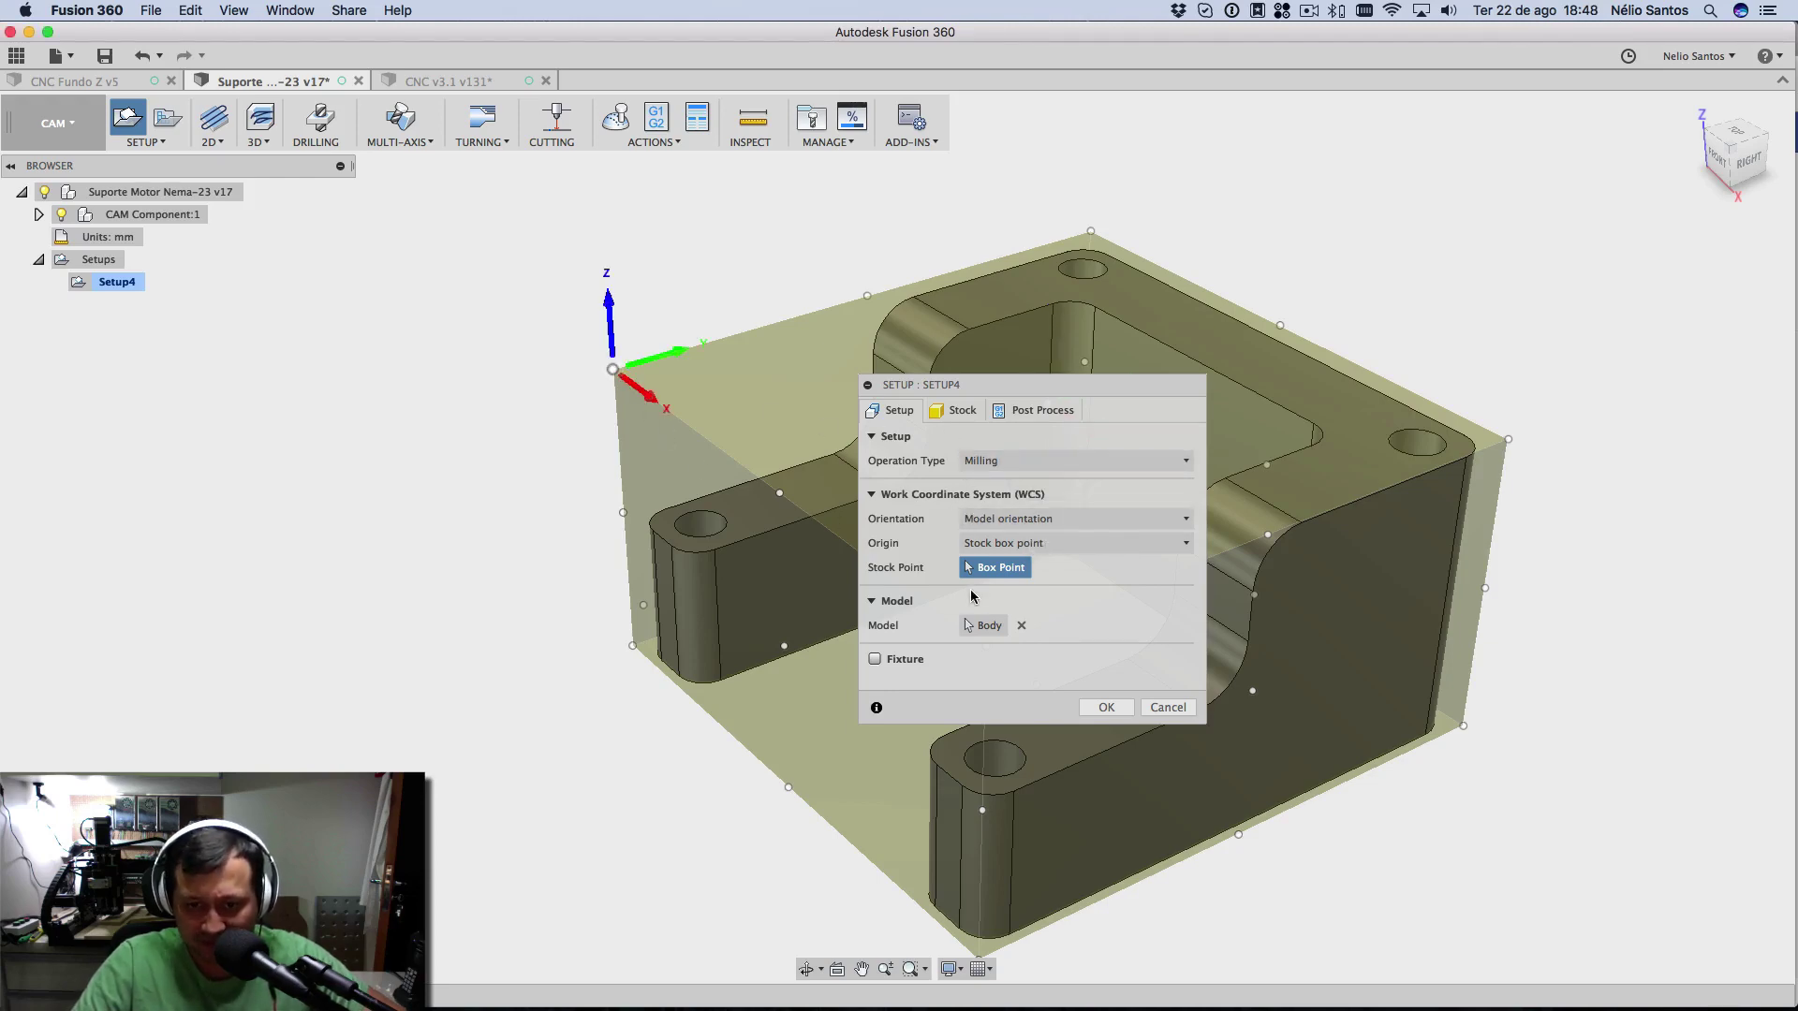
- Set the setup's stock top offset to 0 mm and stock side offset to 5 mm
click(953, 412)
click(994, 533)
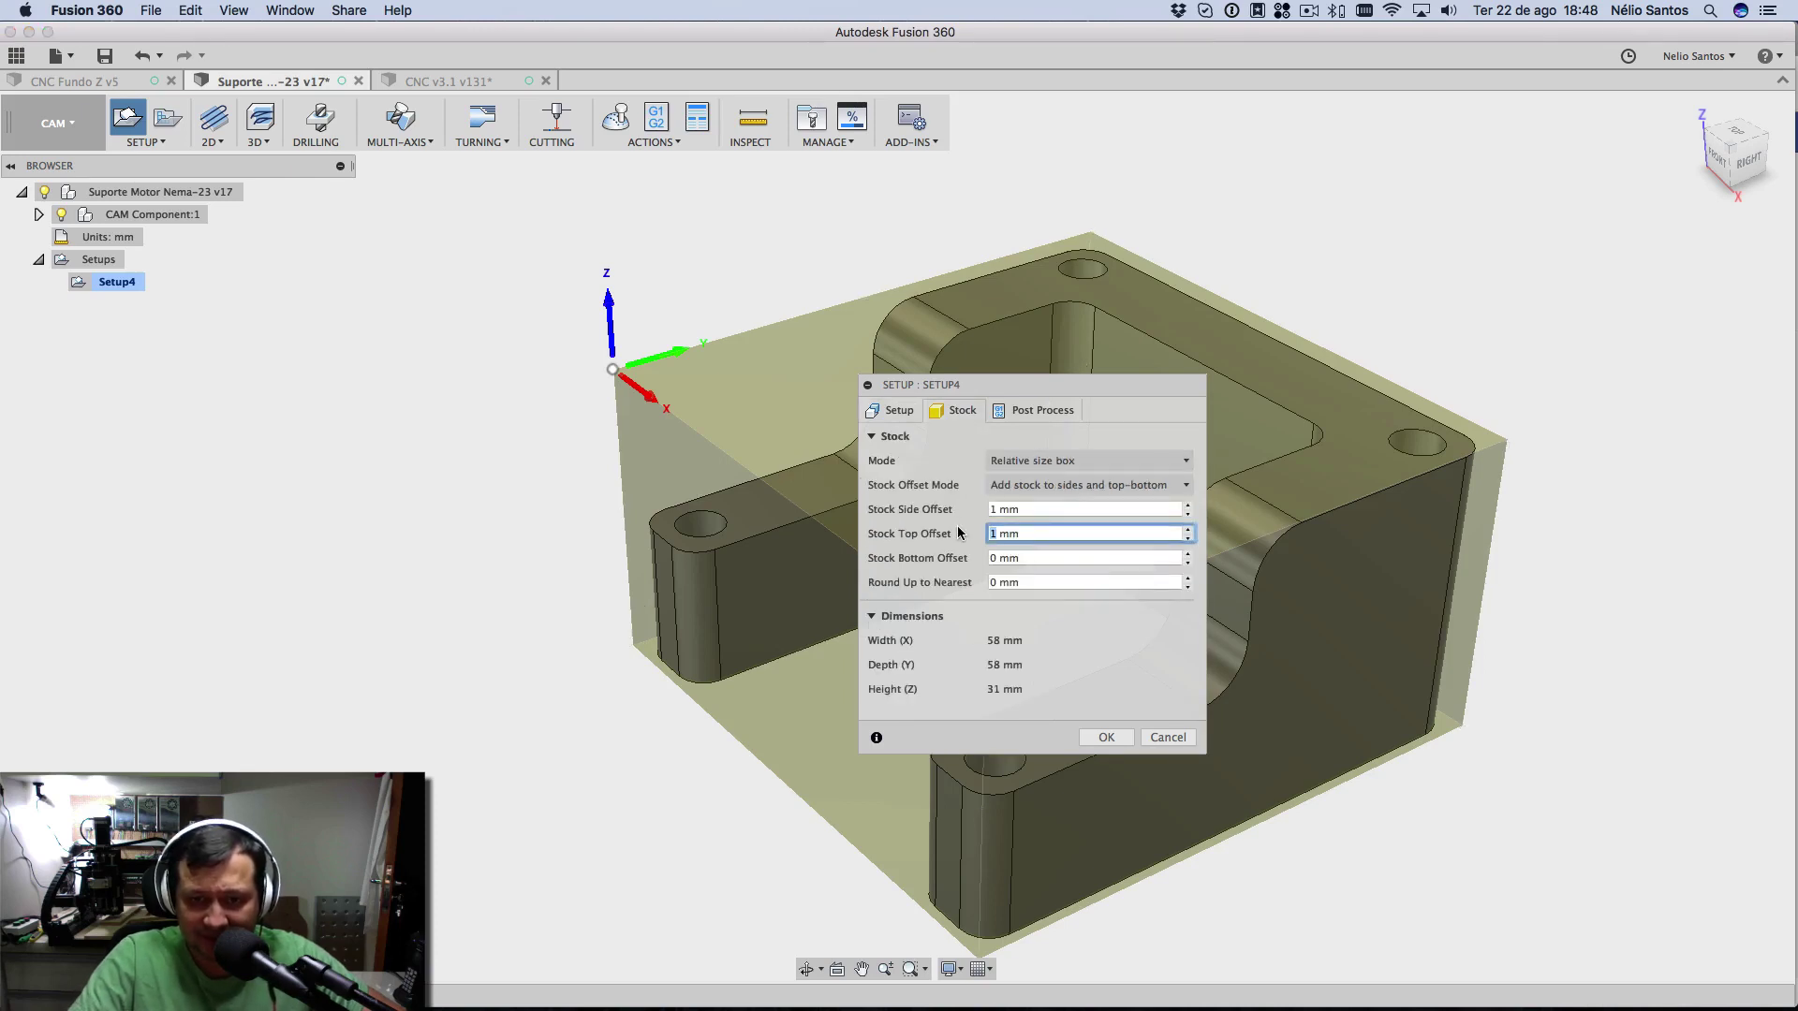
text(0)
drag(997, 509, 963, 504)
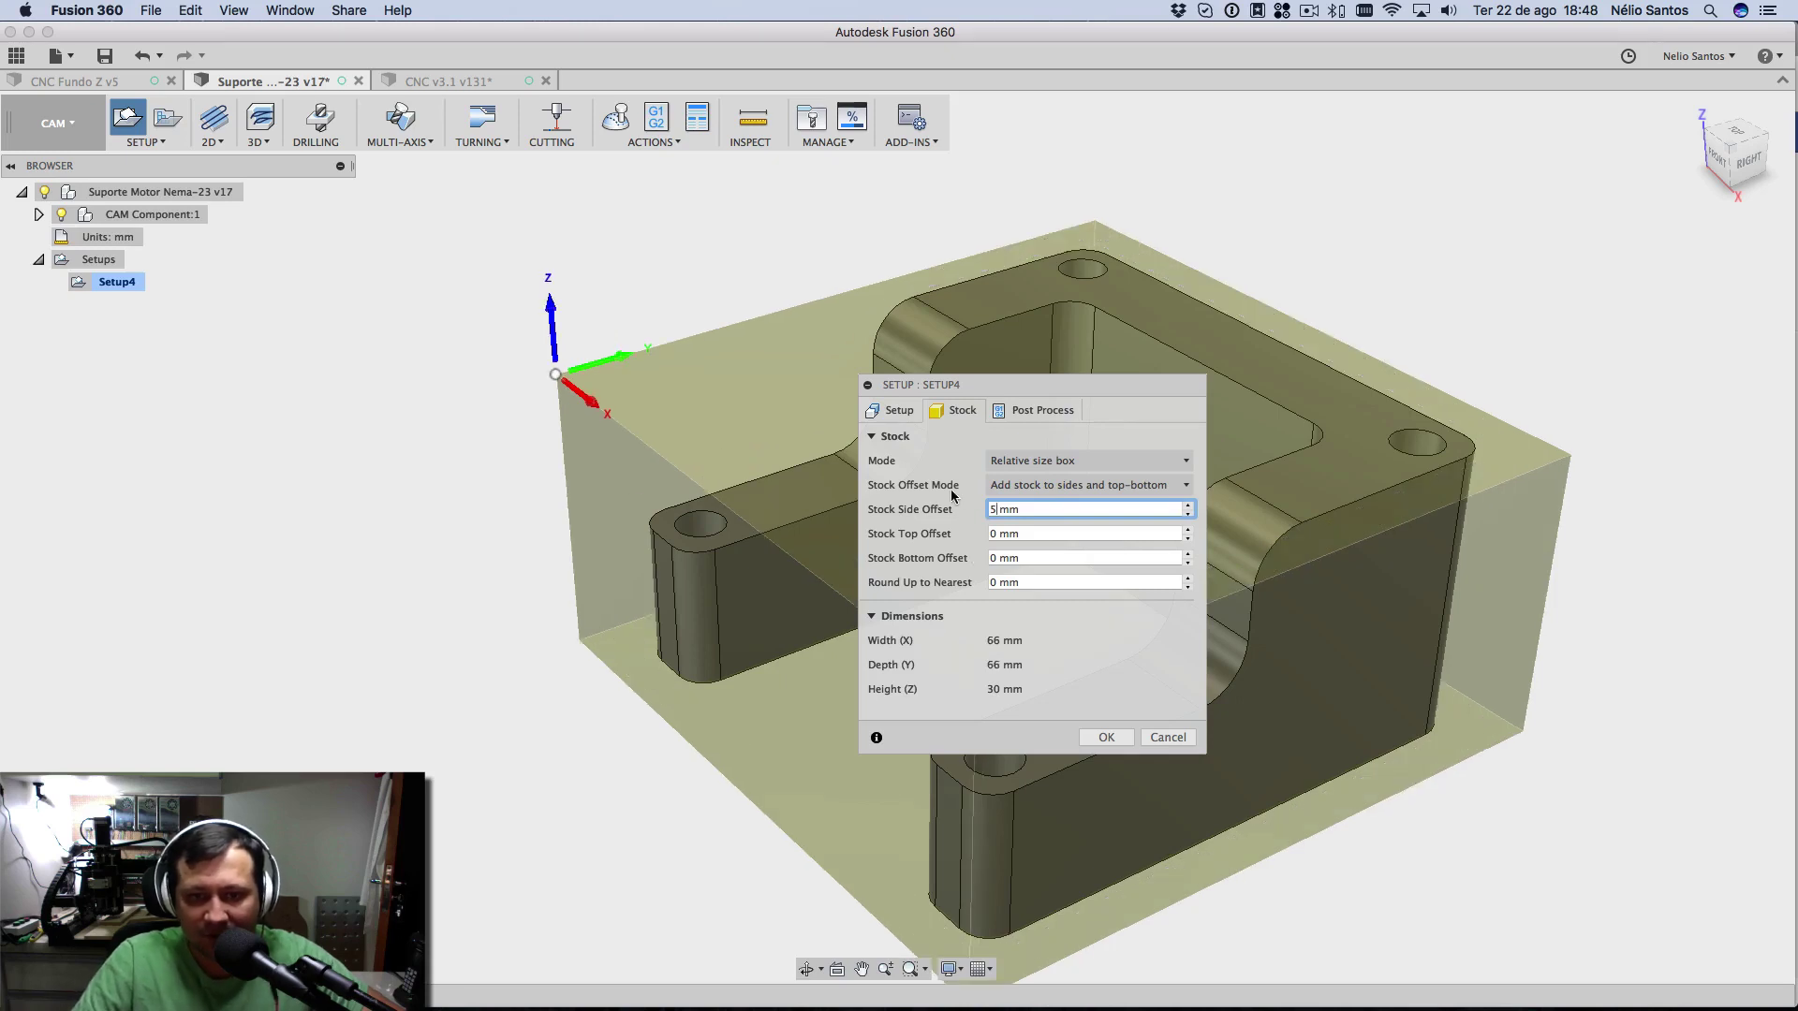
- Enter "Suporte Motor Nema23 Idler" as the program comment, recheck the stock and origin settings, and confirm the setup
click(1016, 412)
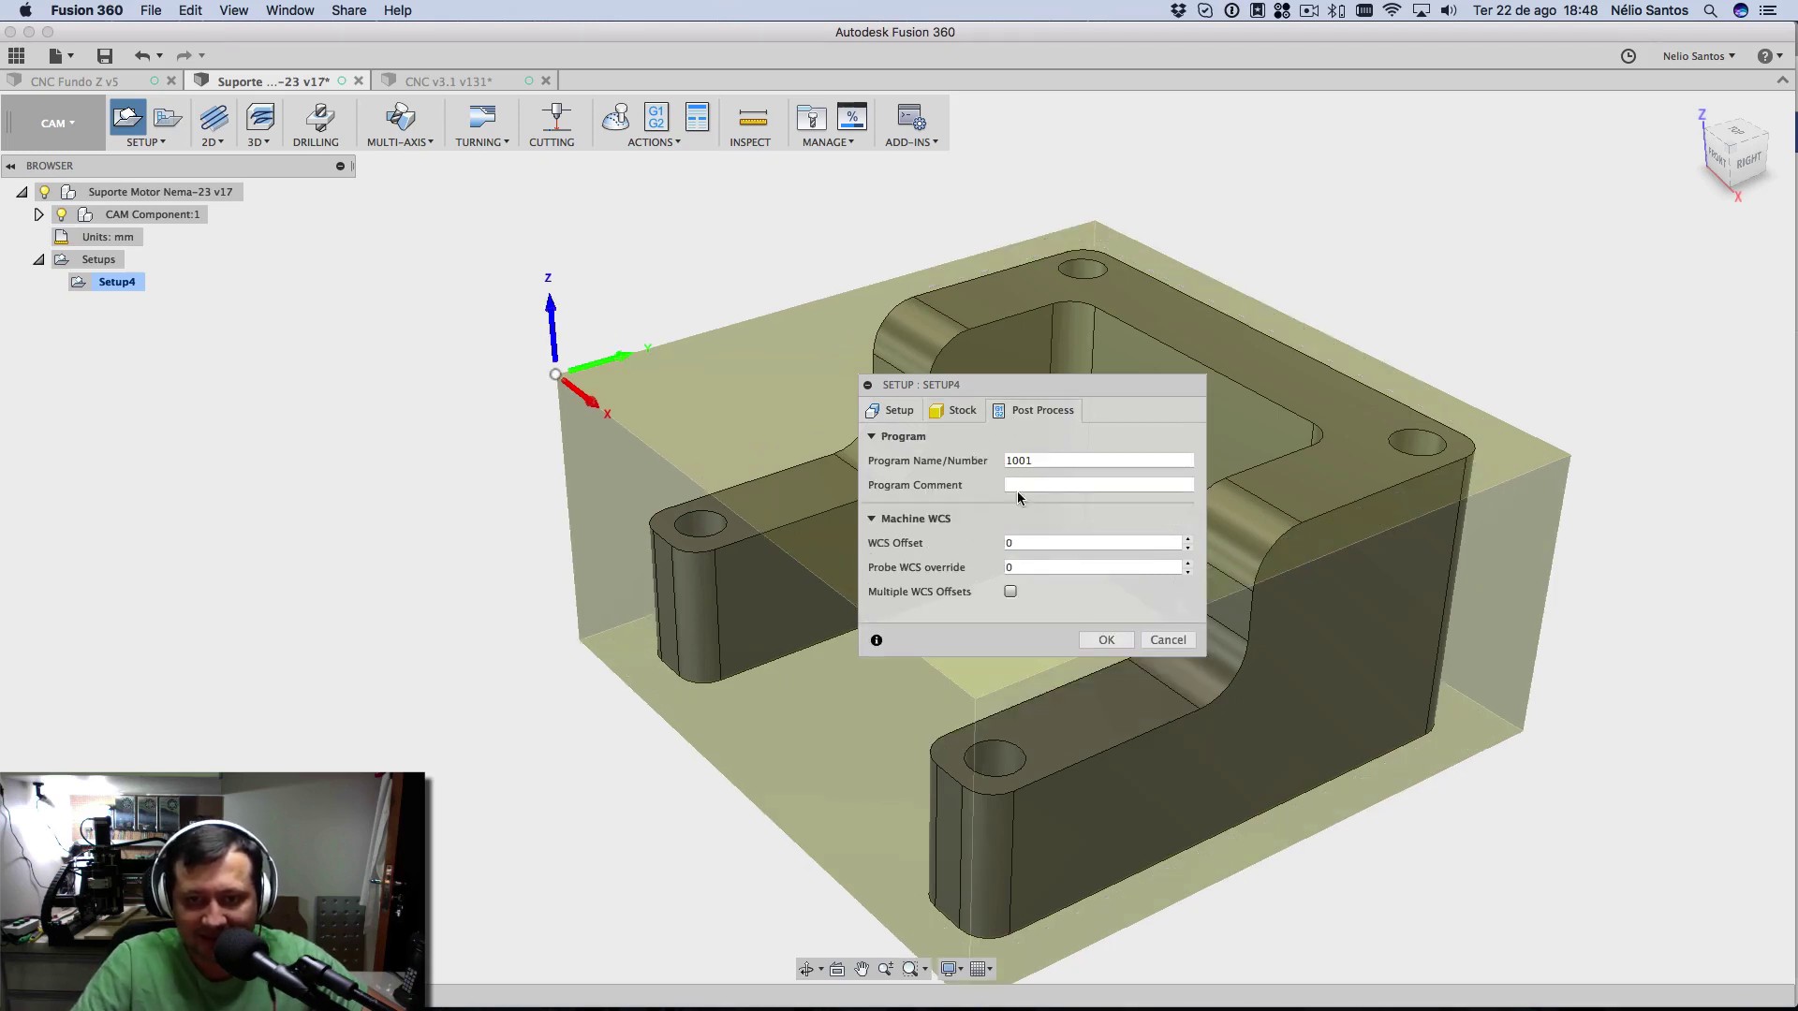
click(1012, 484)
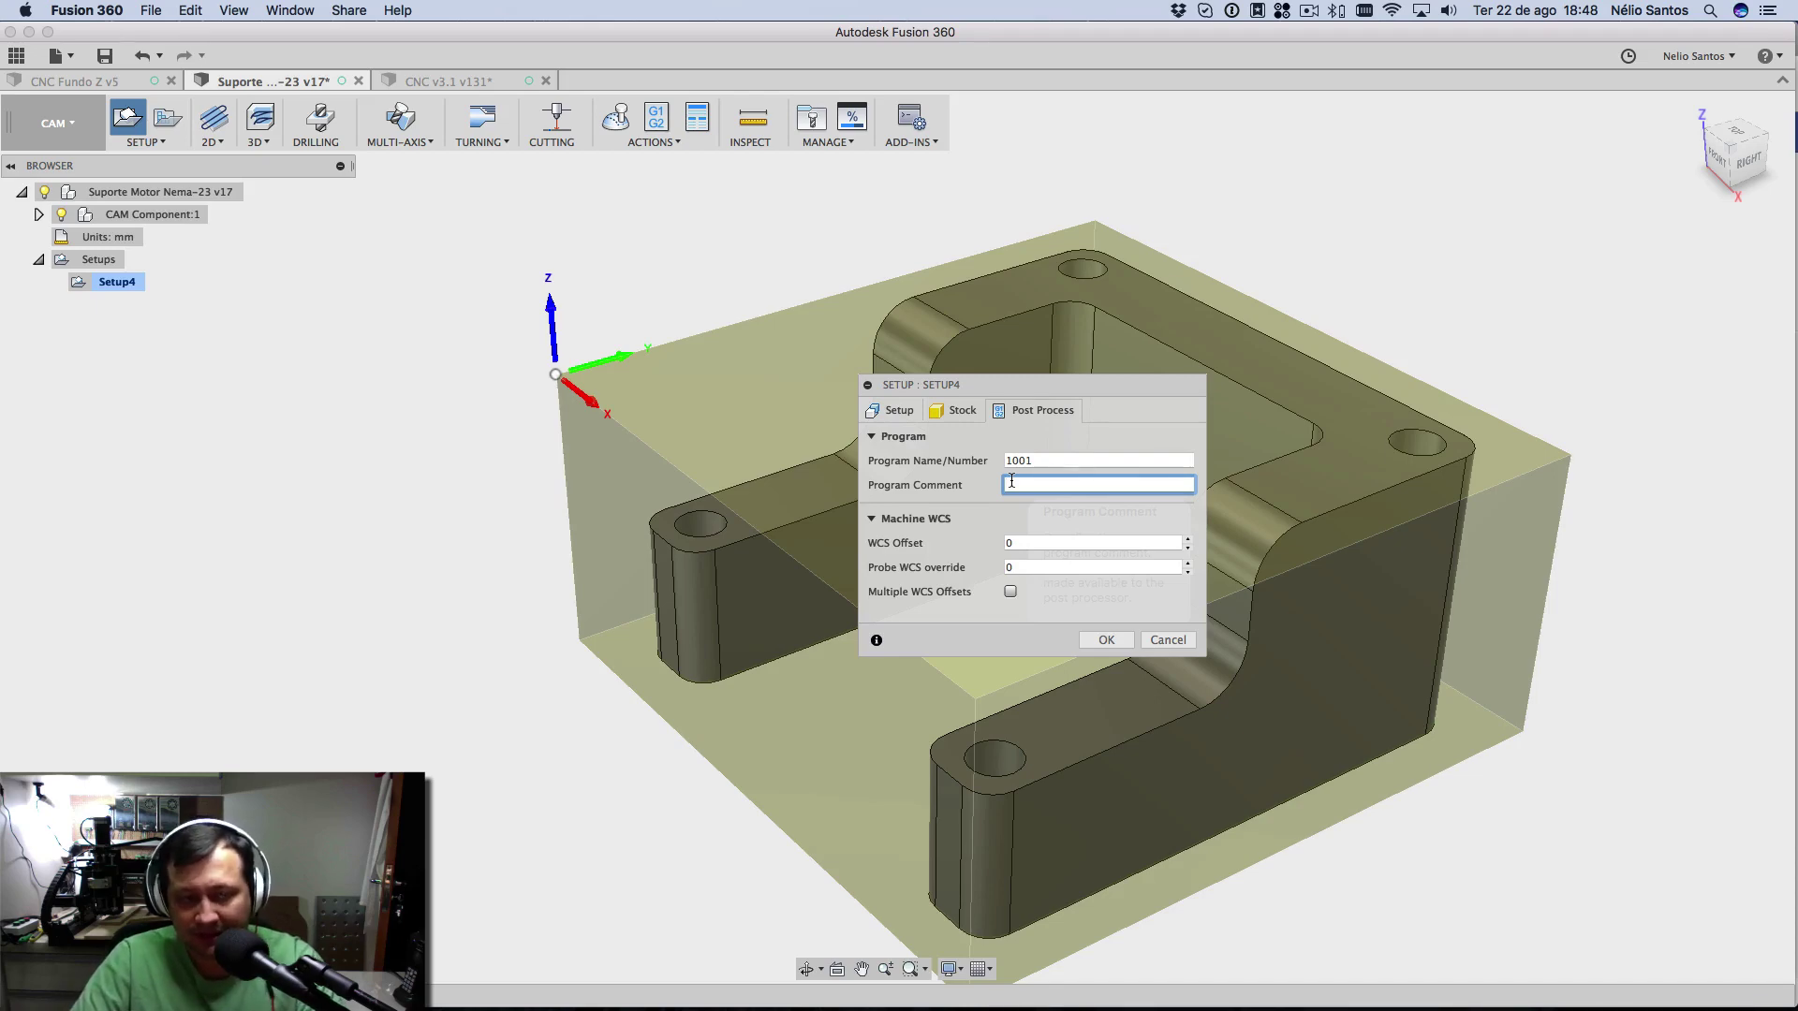
text(Sup)
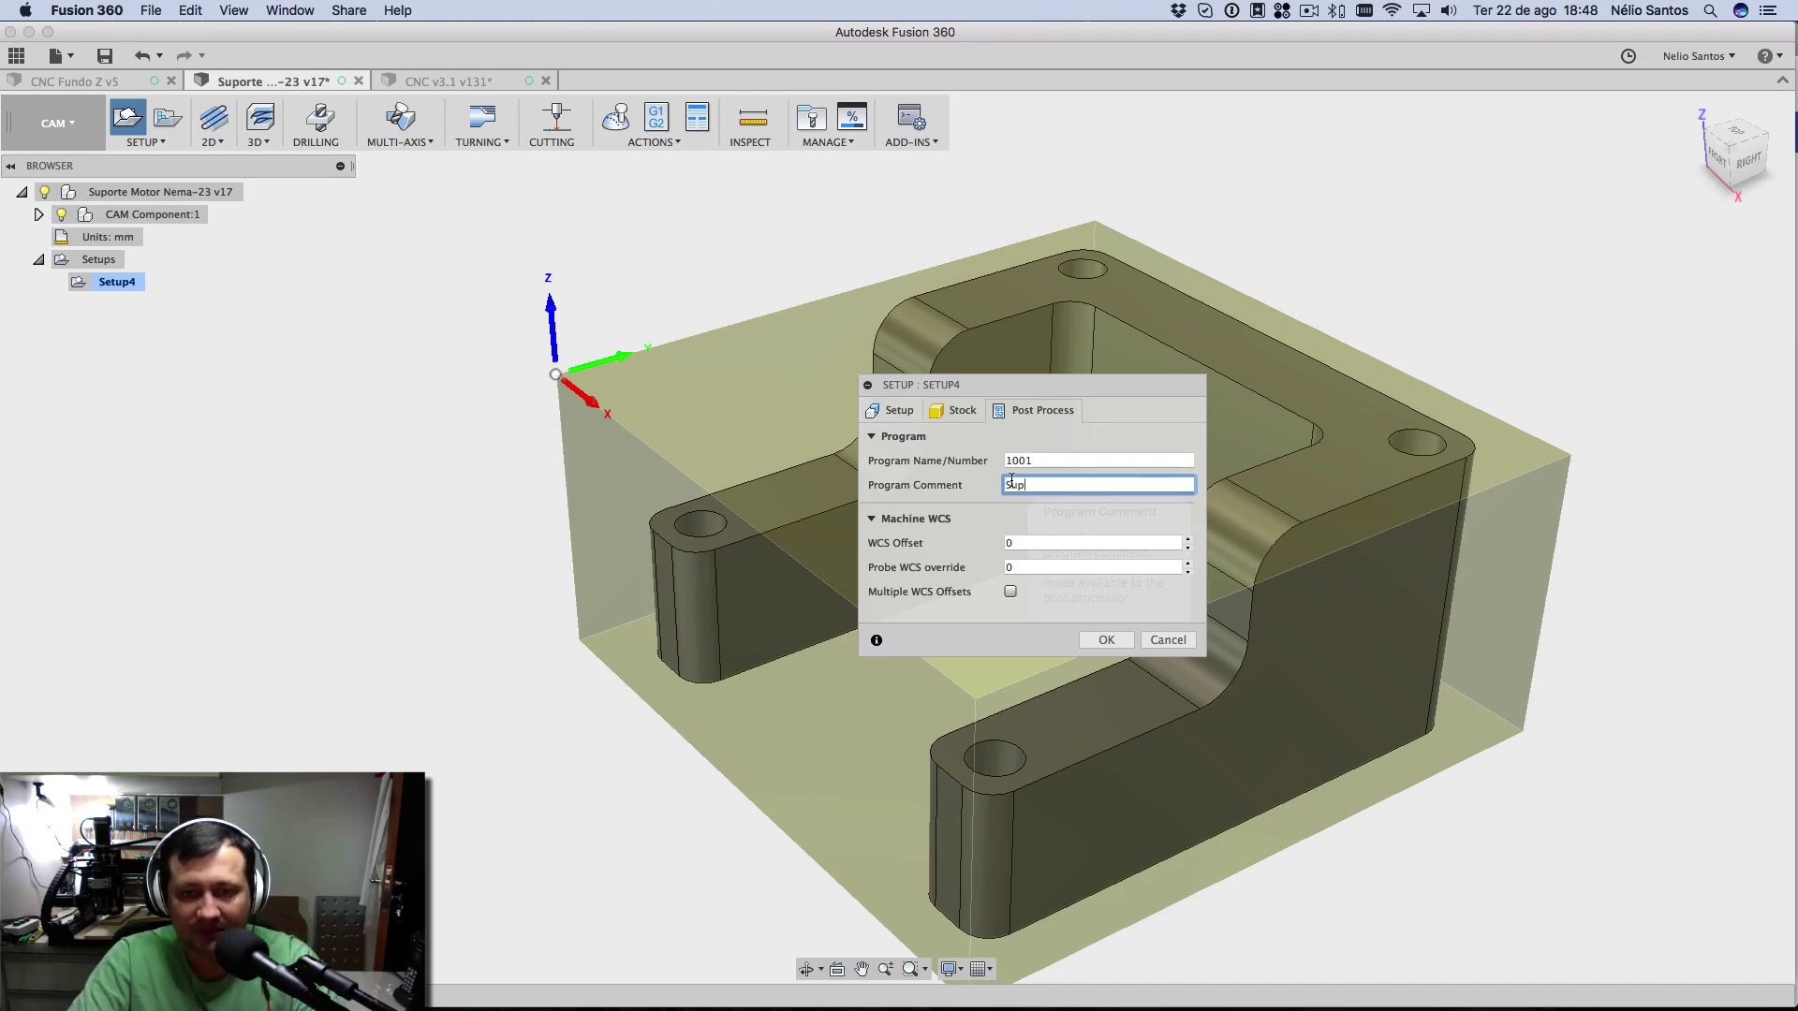
text(orte )
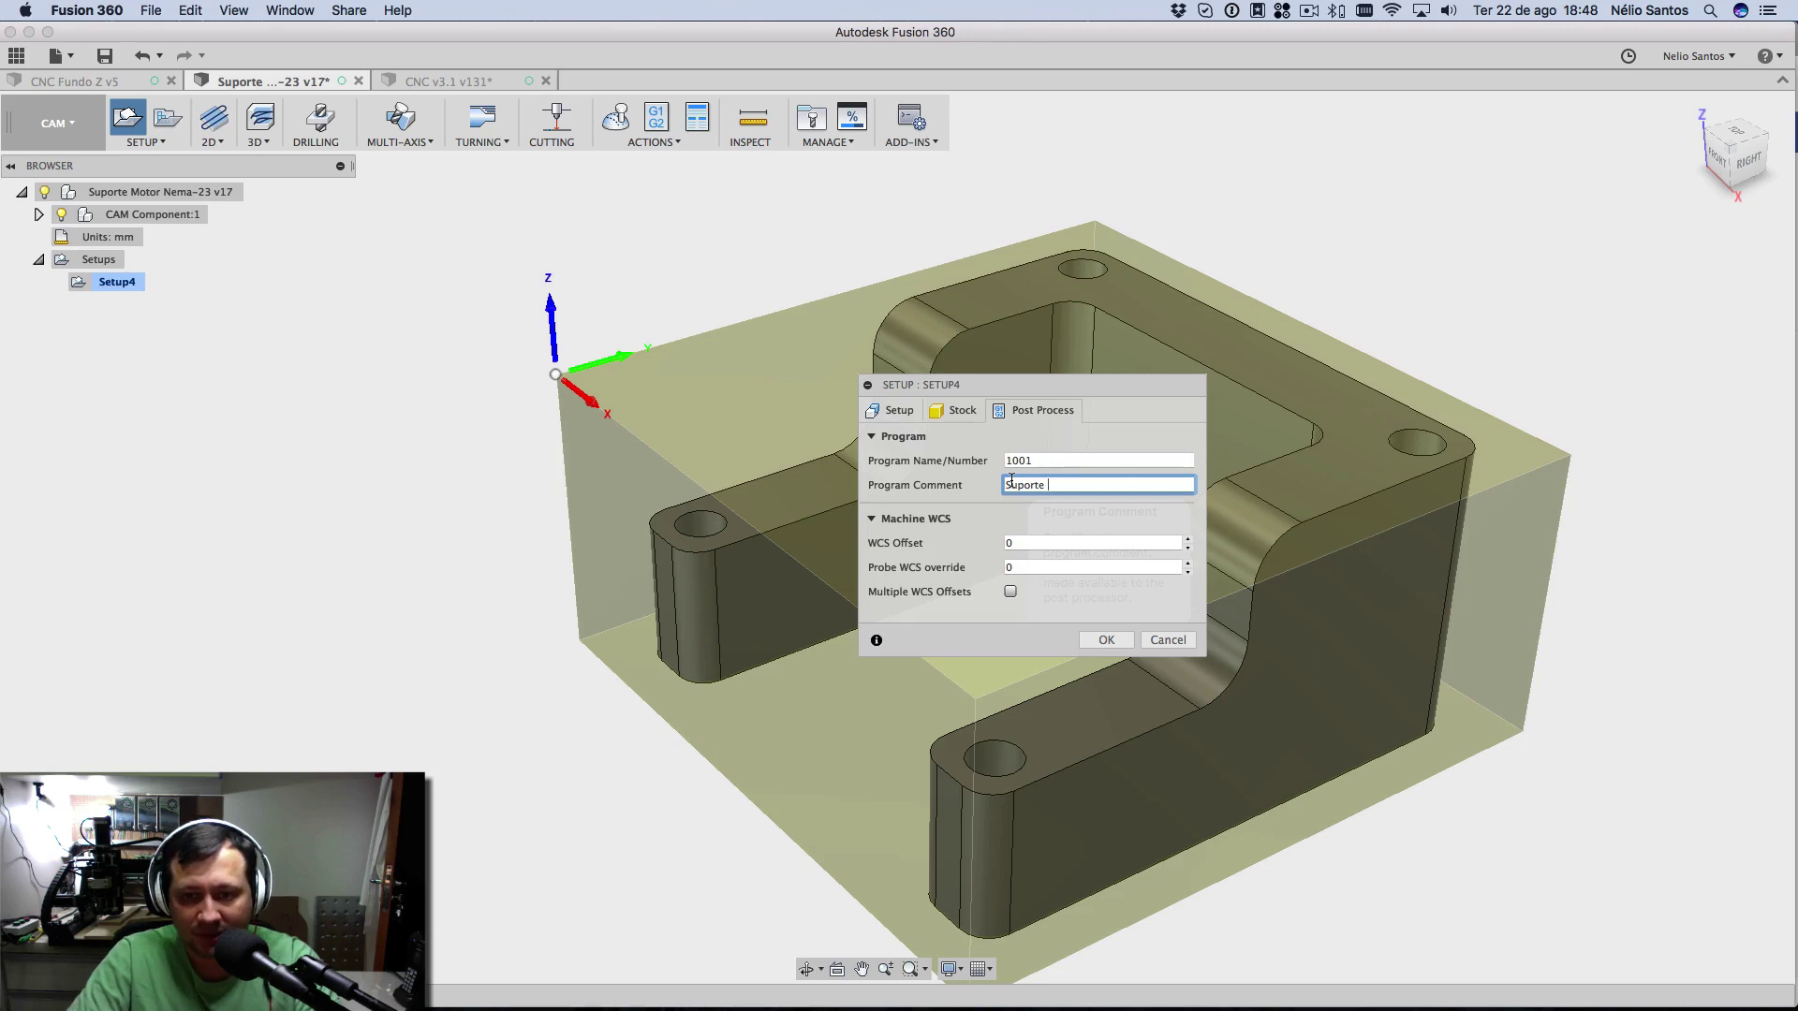
text(Motor Nema)
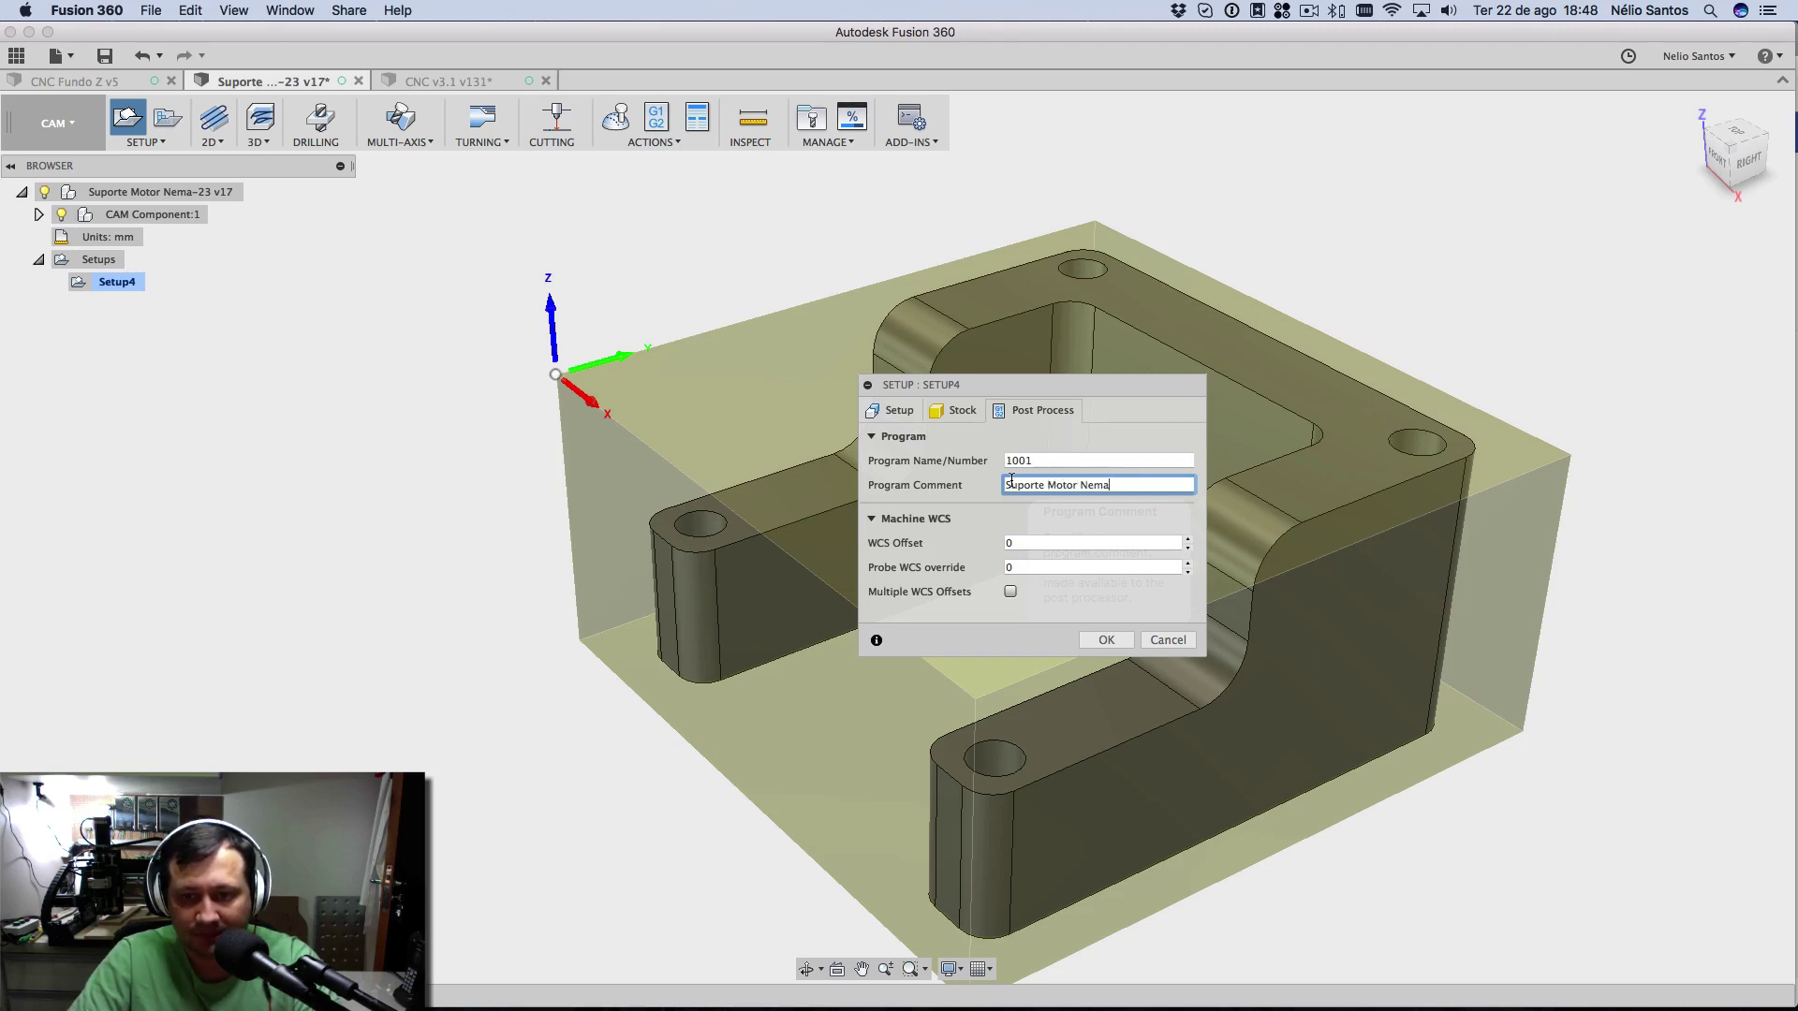
text(23 )
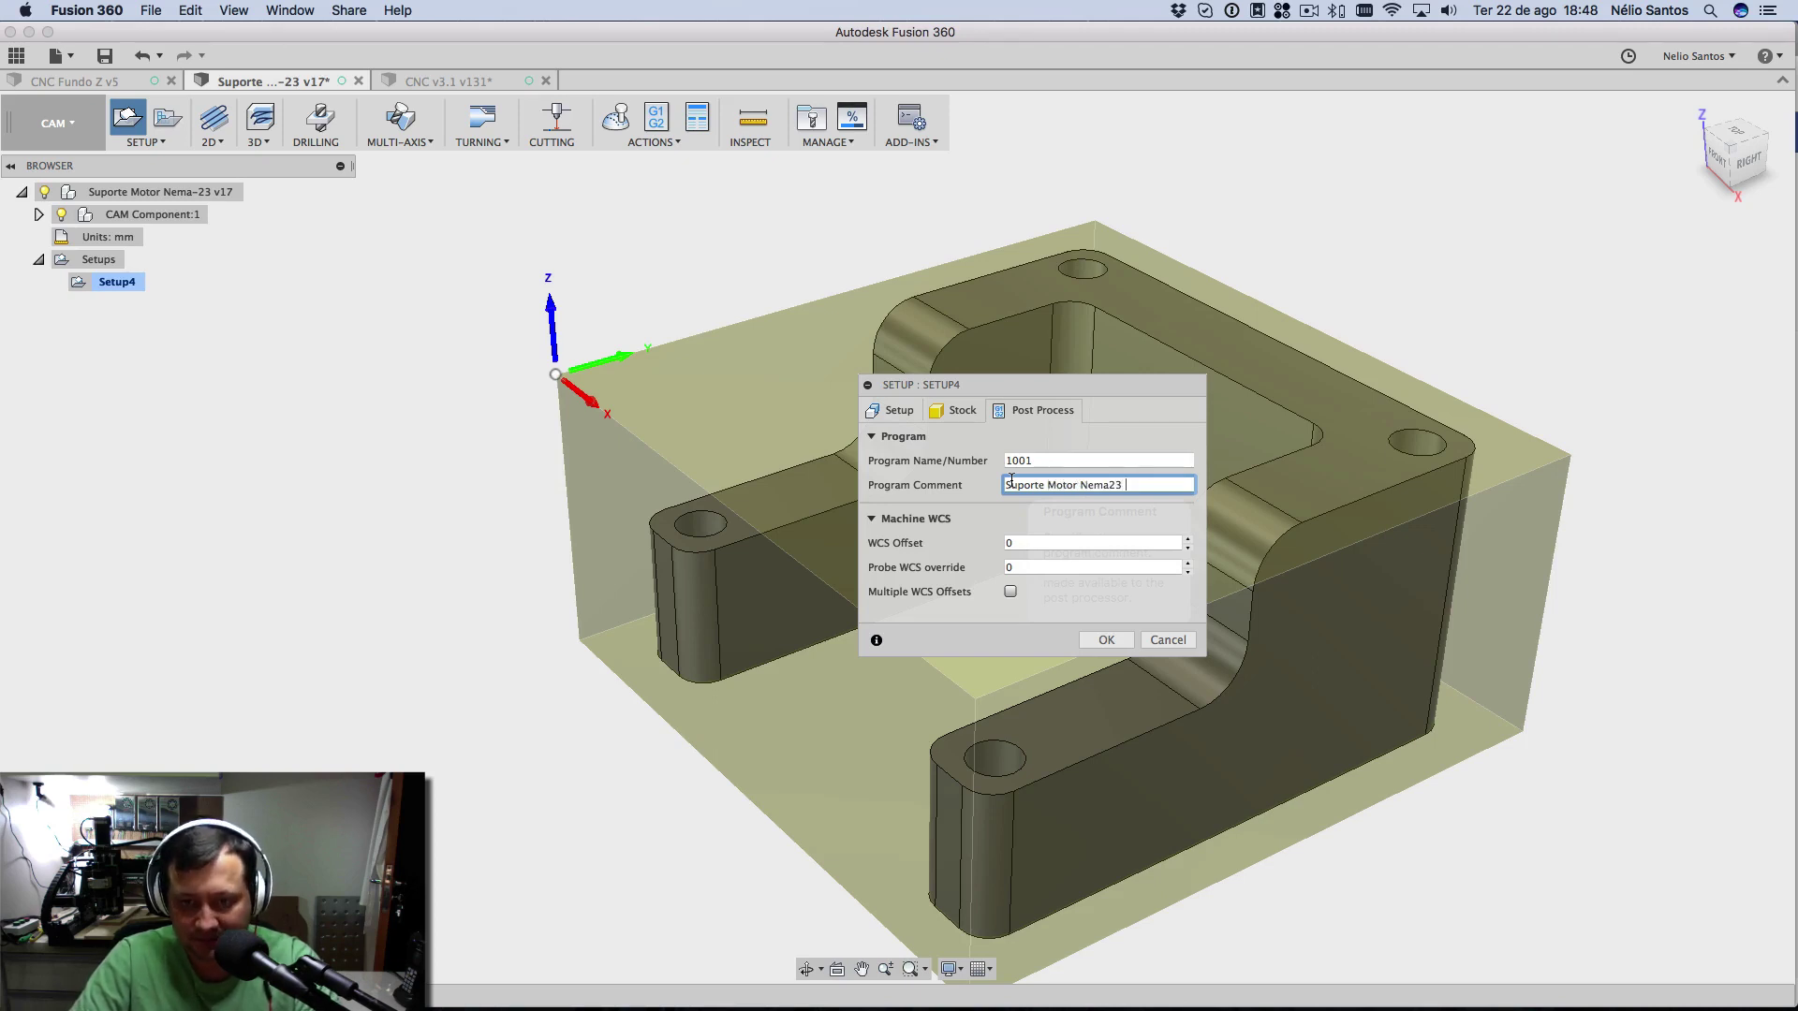
text(Idler)
key(Tab)
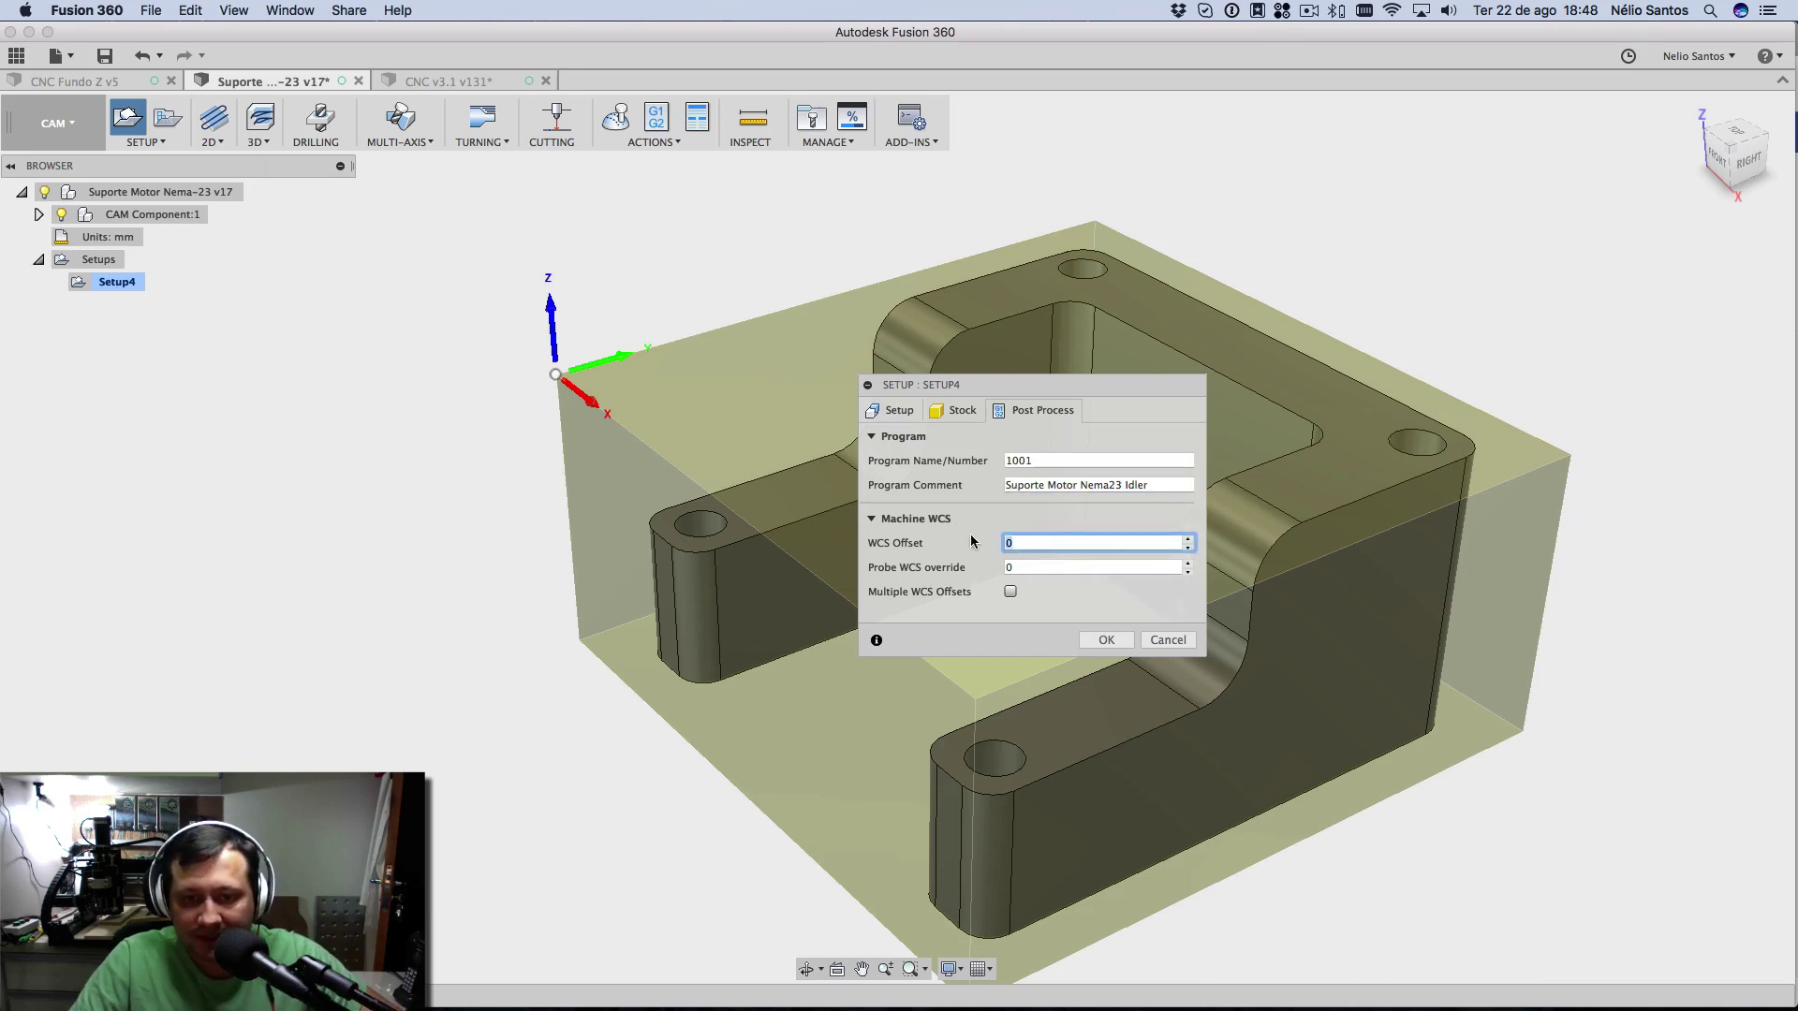
click(961, 410)
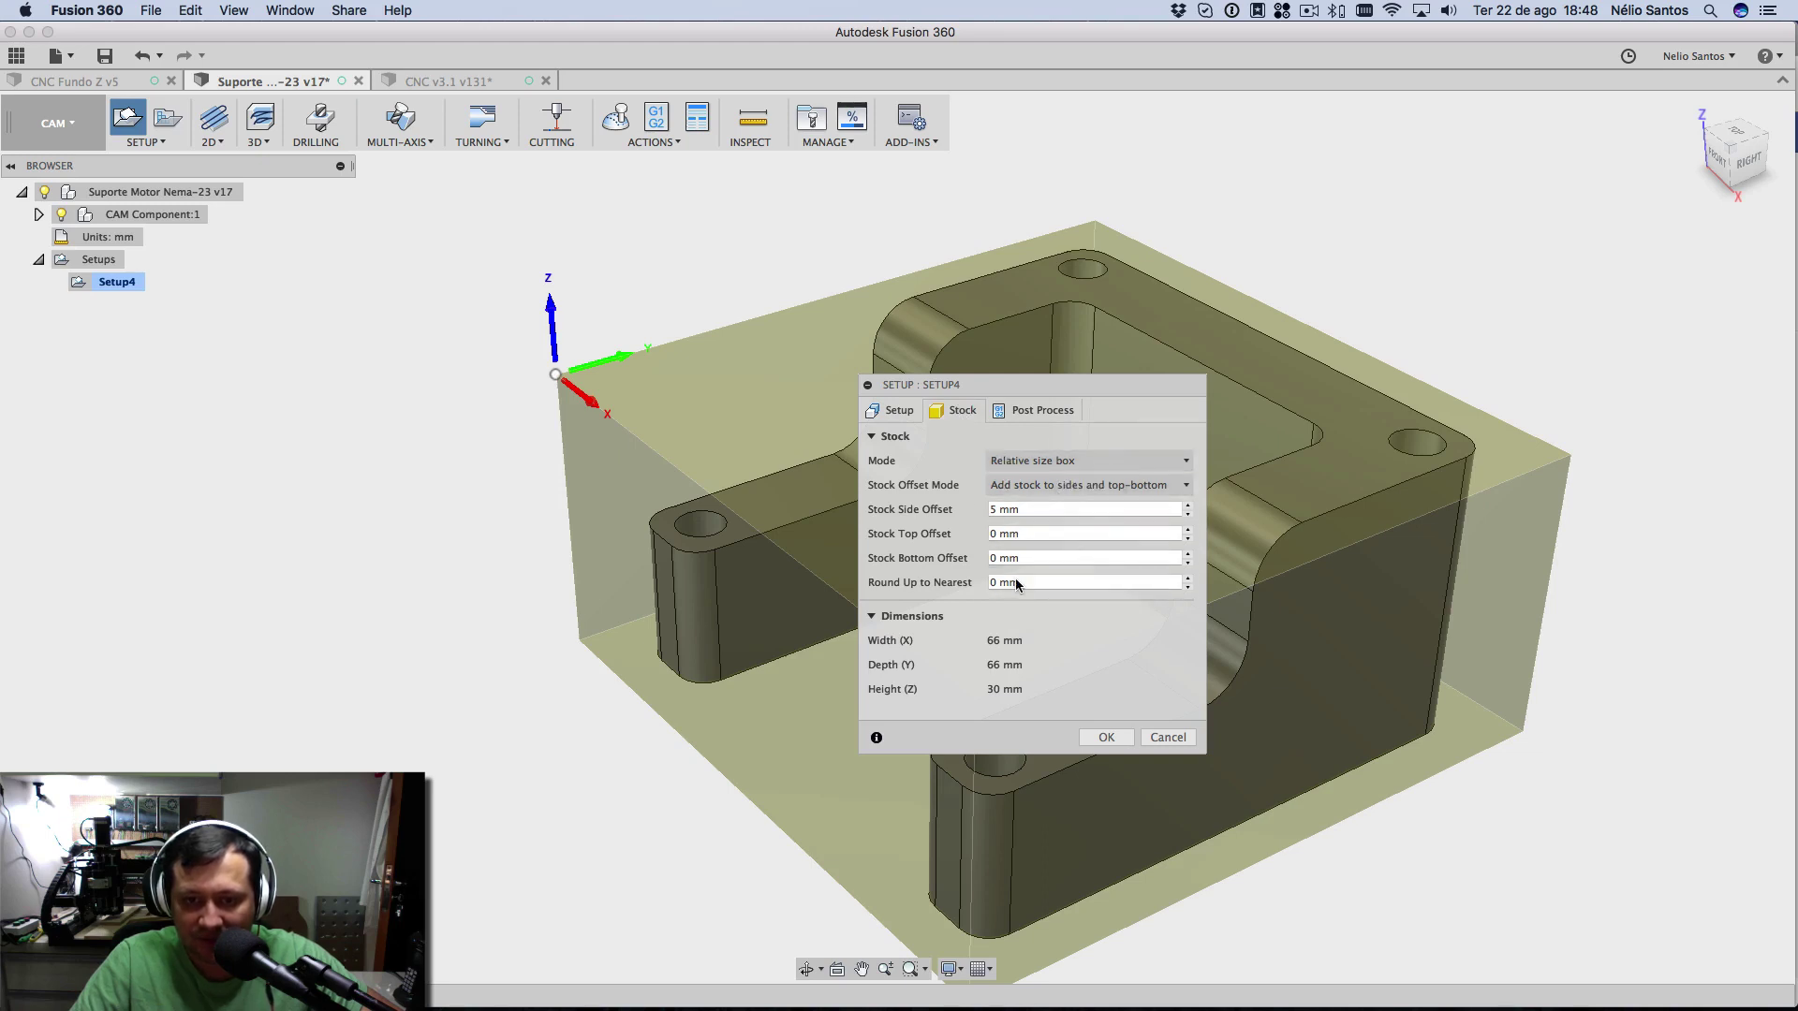
click(896, 413)
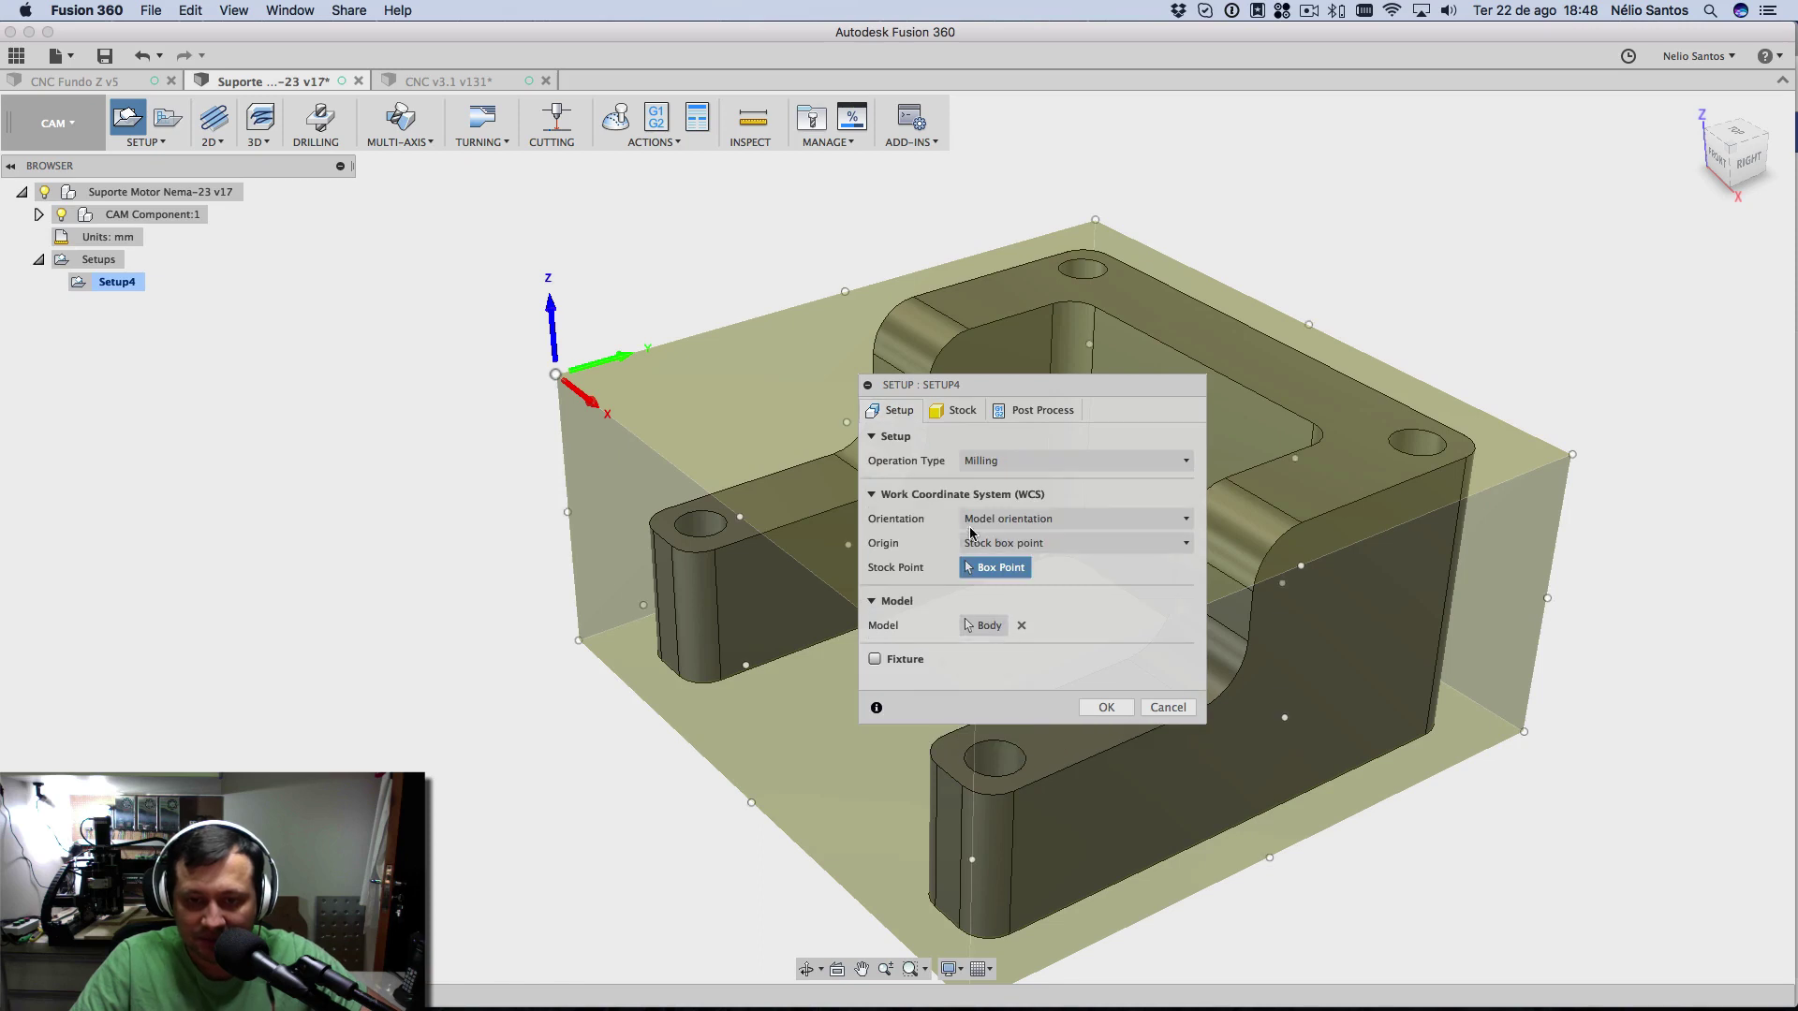
click(1106, 709)
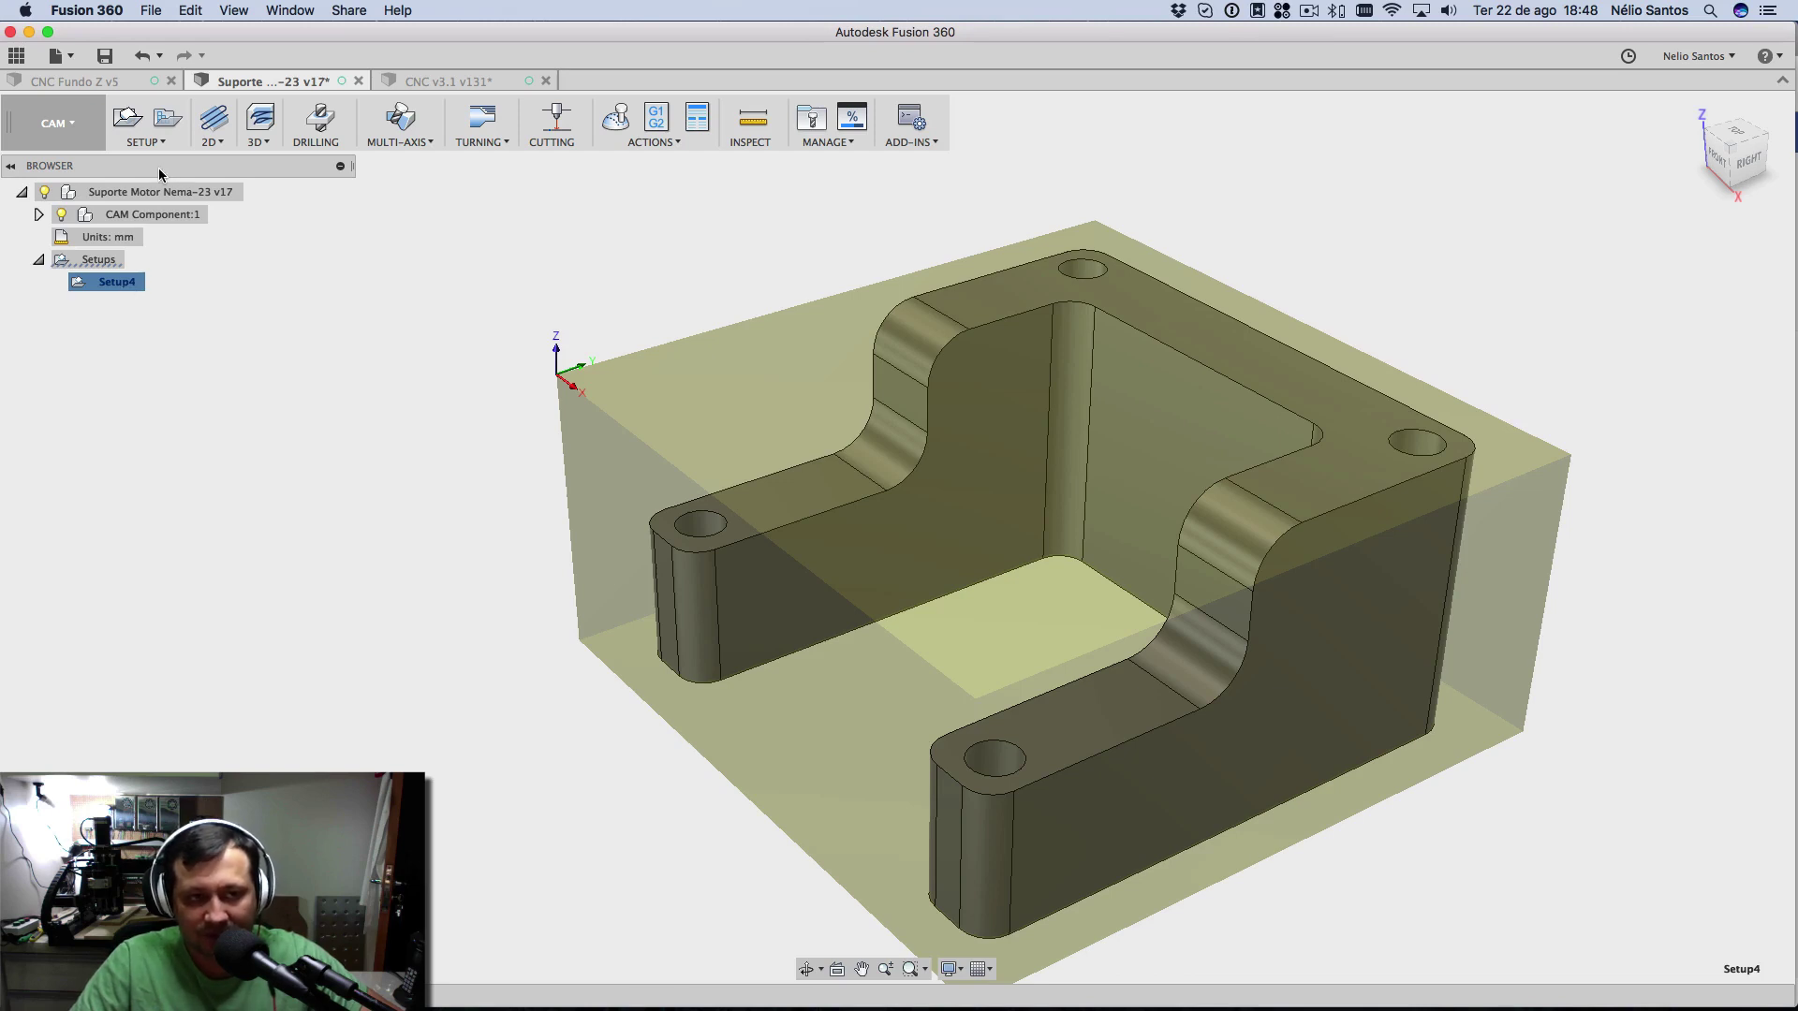
- Start a 2D Bore operation in the new setup and open its tool selection
click(208, 147)
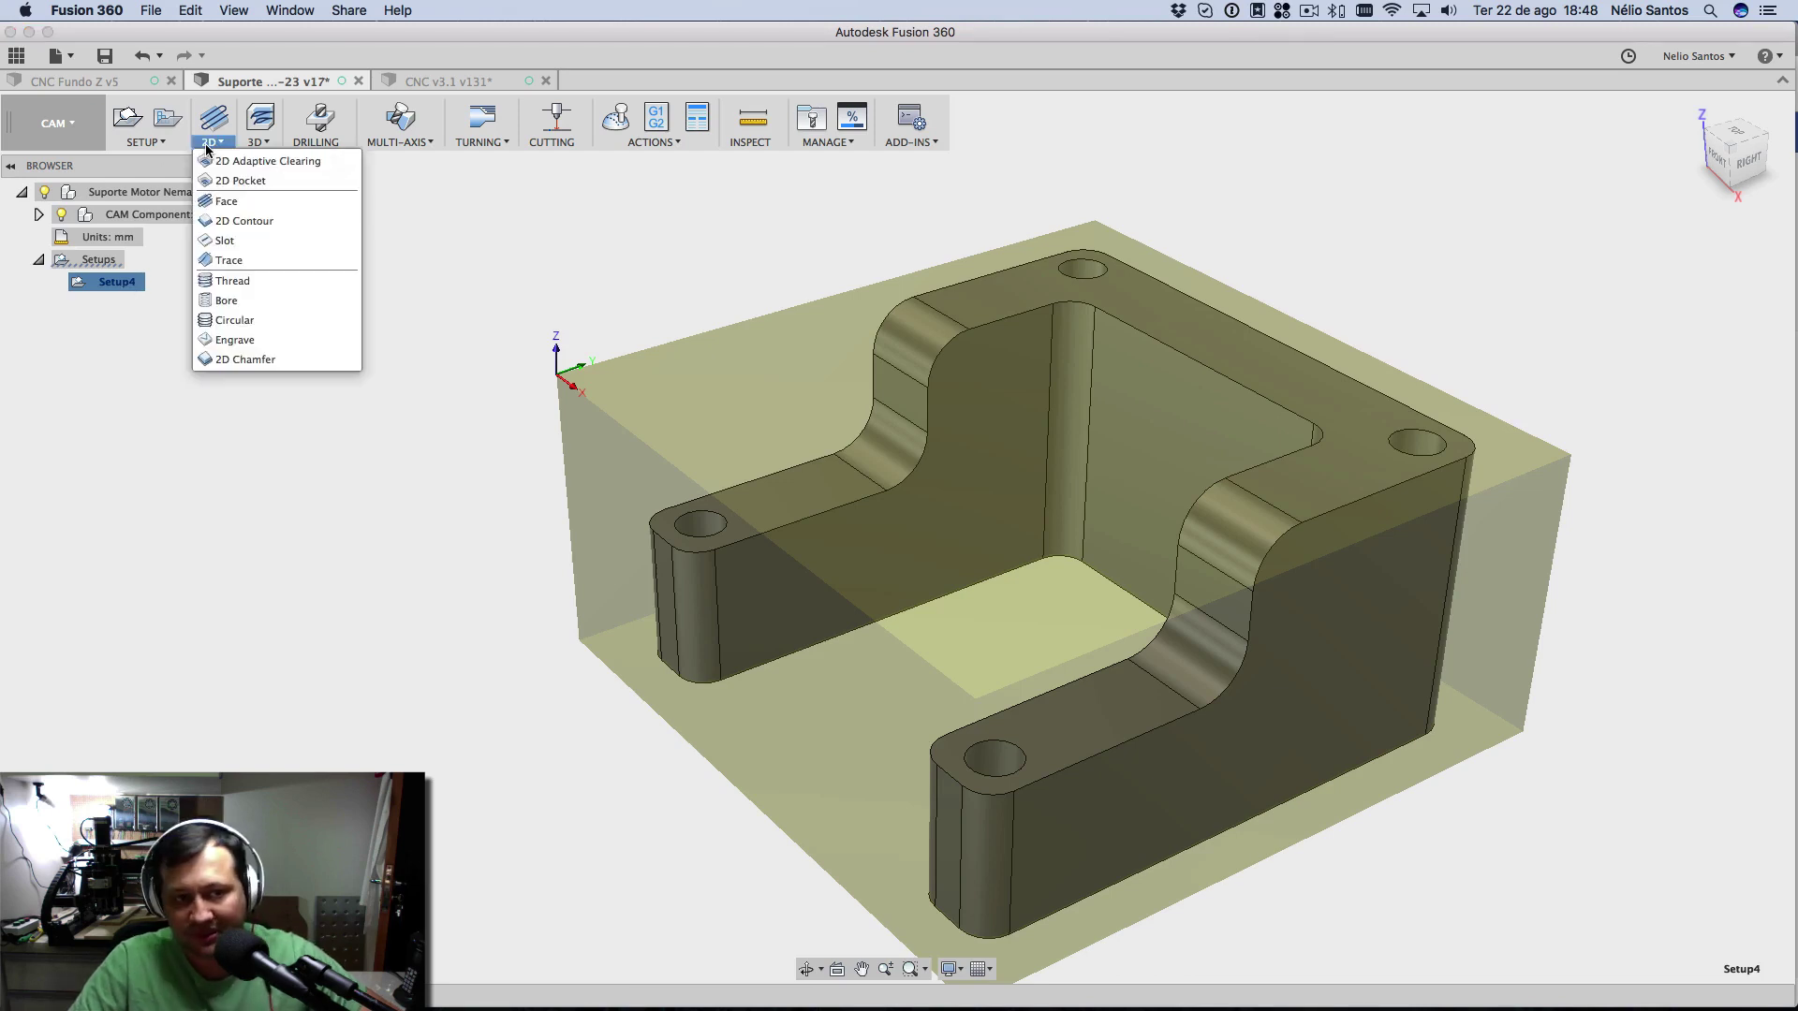
click(223, 302)
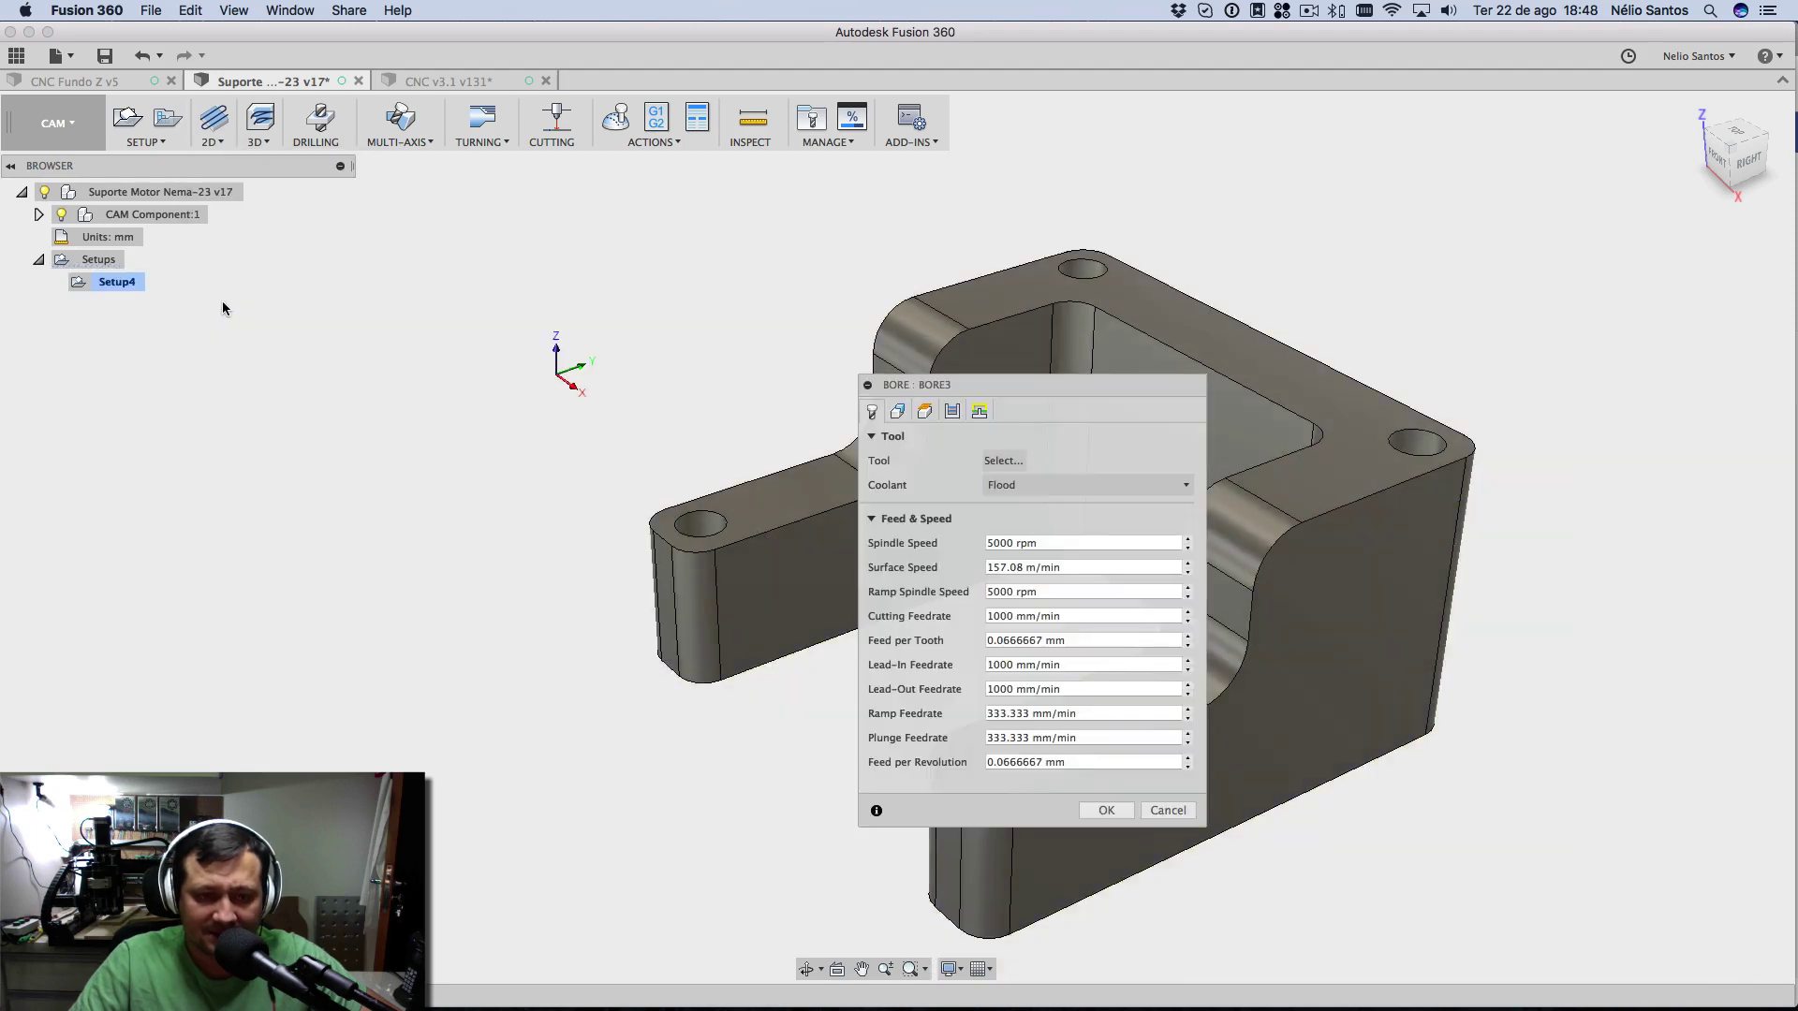
drag(967, 378, 998, 240)
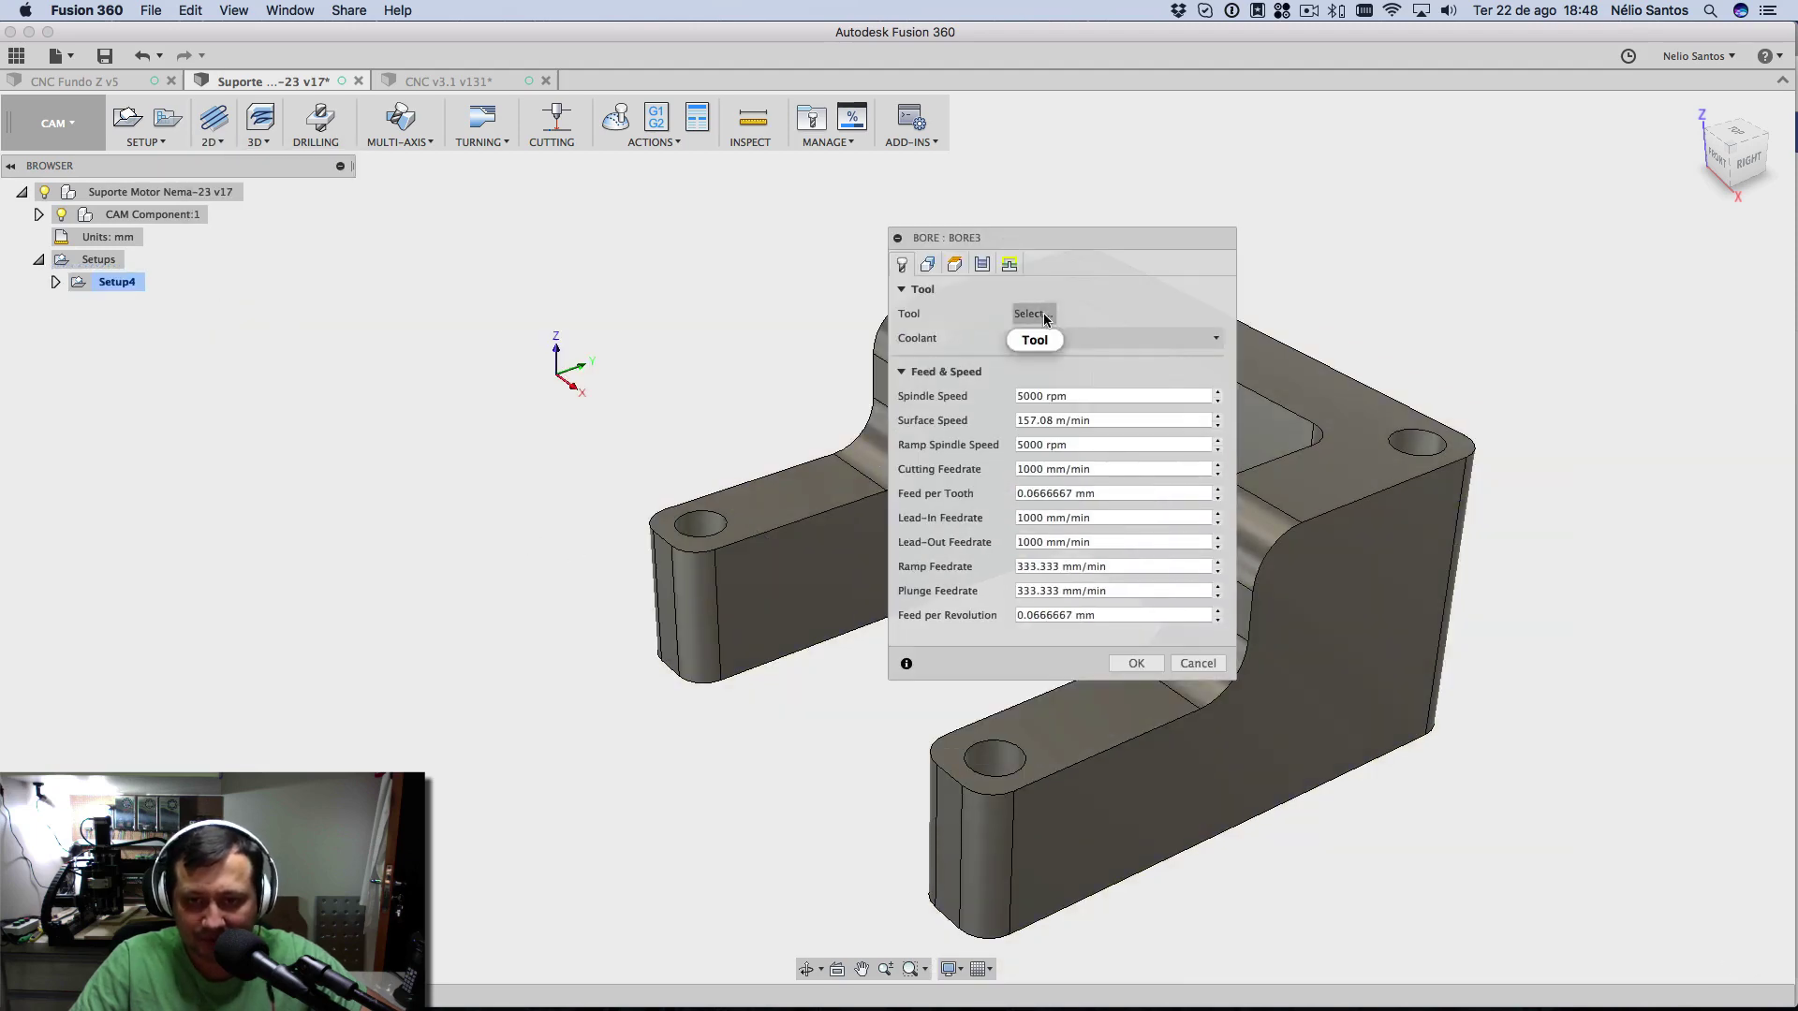
click(1029, 322)
- Compare the two 4 mm flat end mills and delete the one with the 30 mm flute length
click(607, 237)
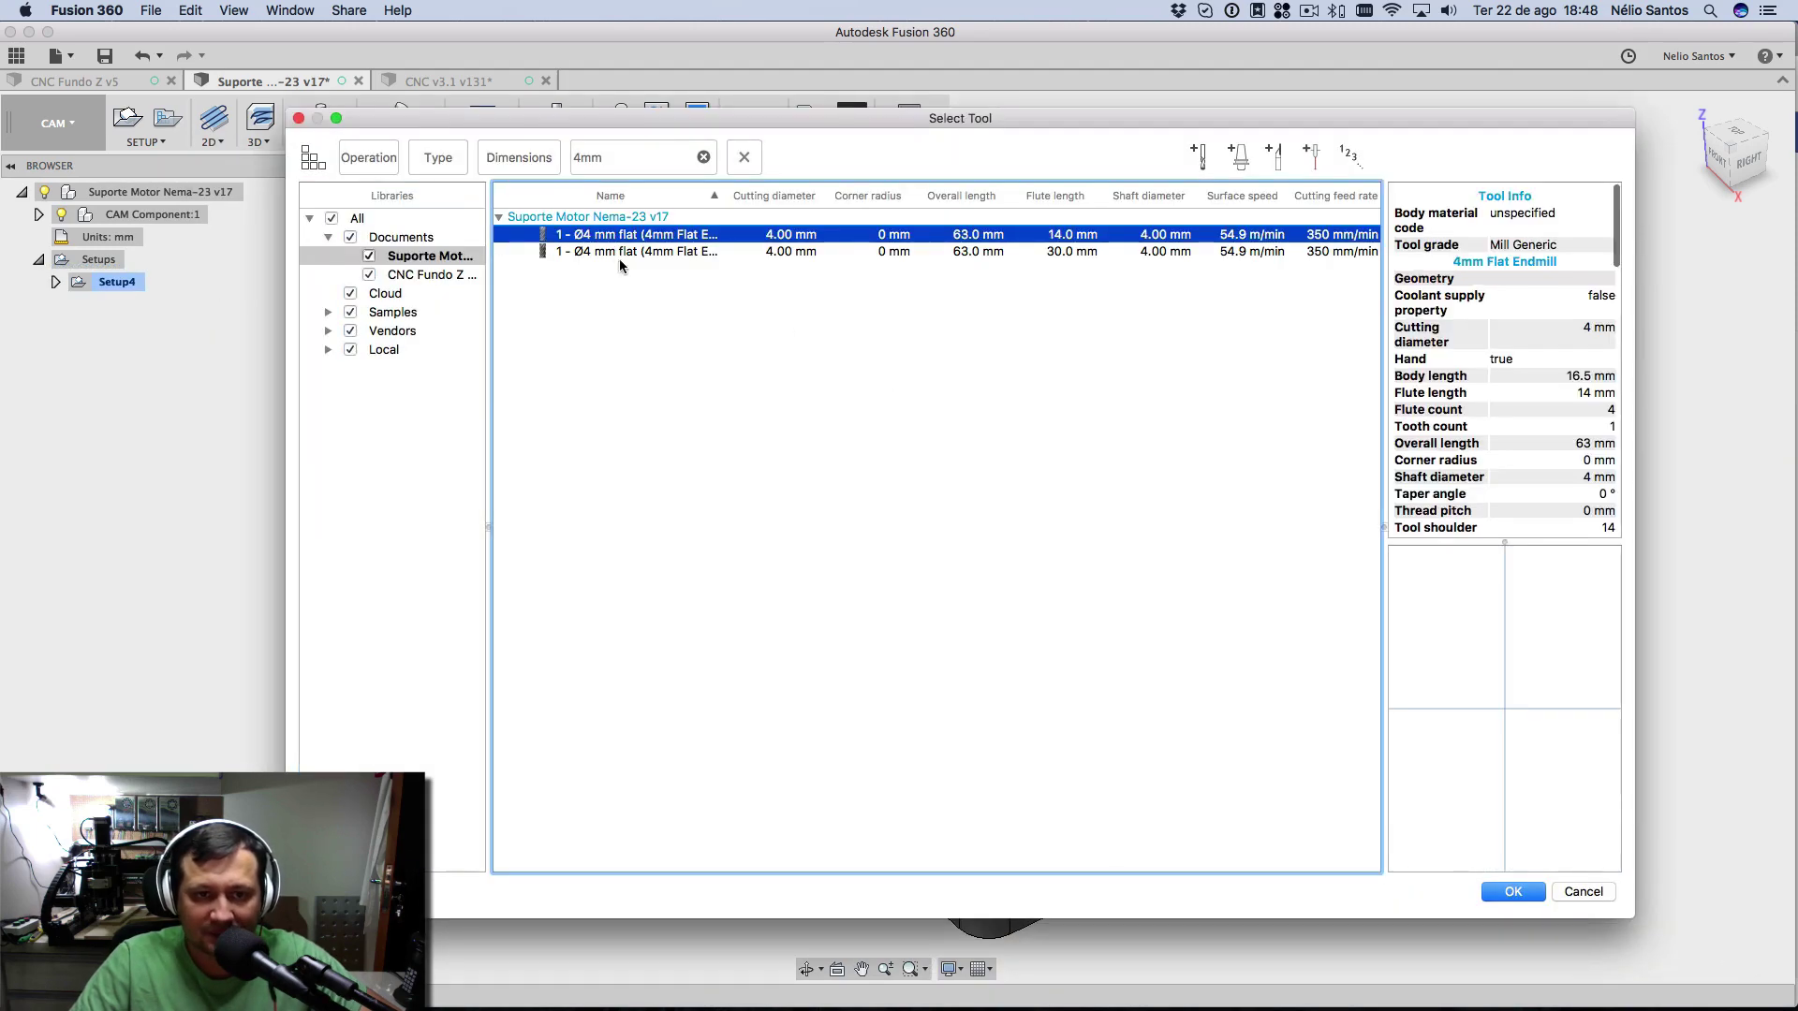
click(615, 251)
click(617, 234)
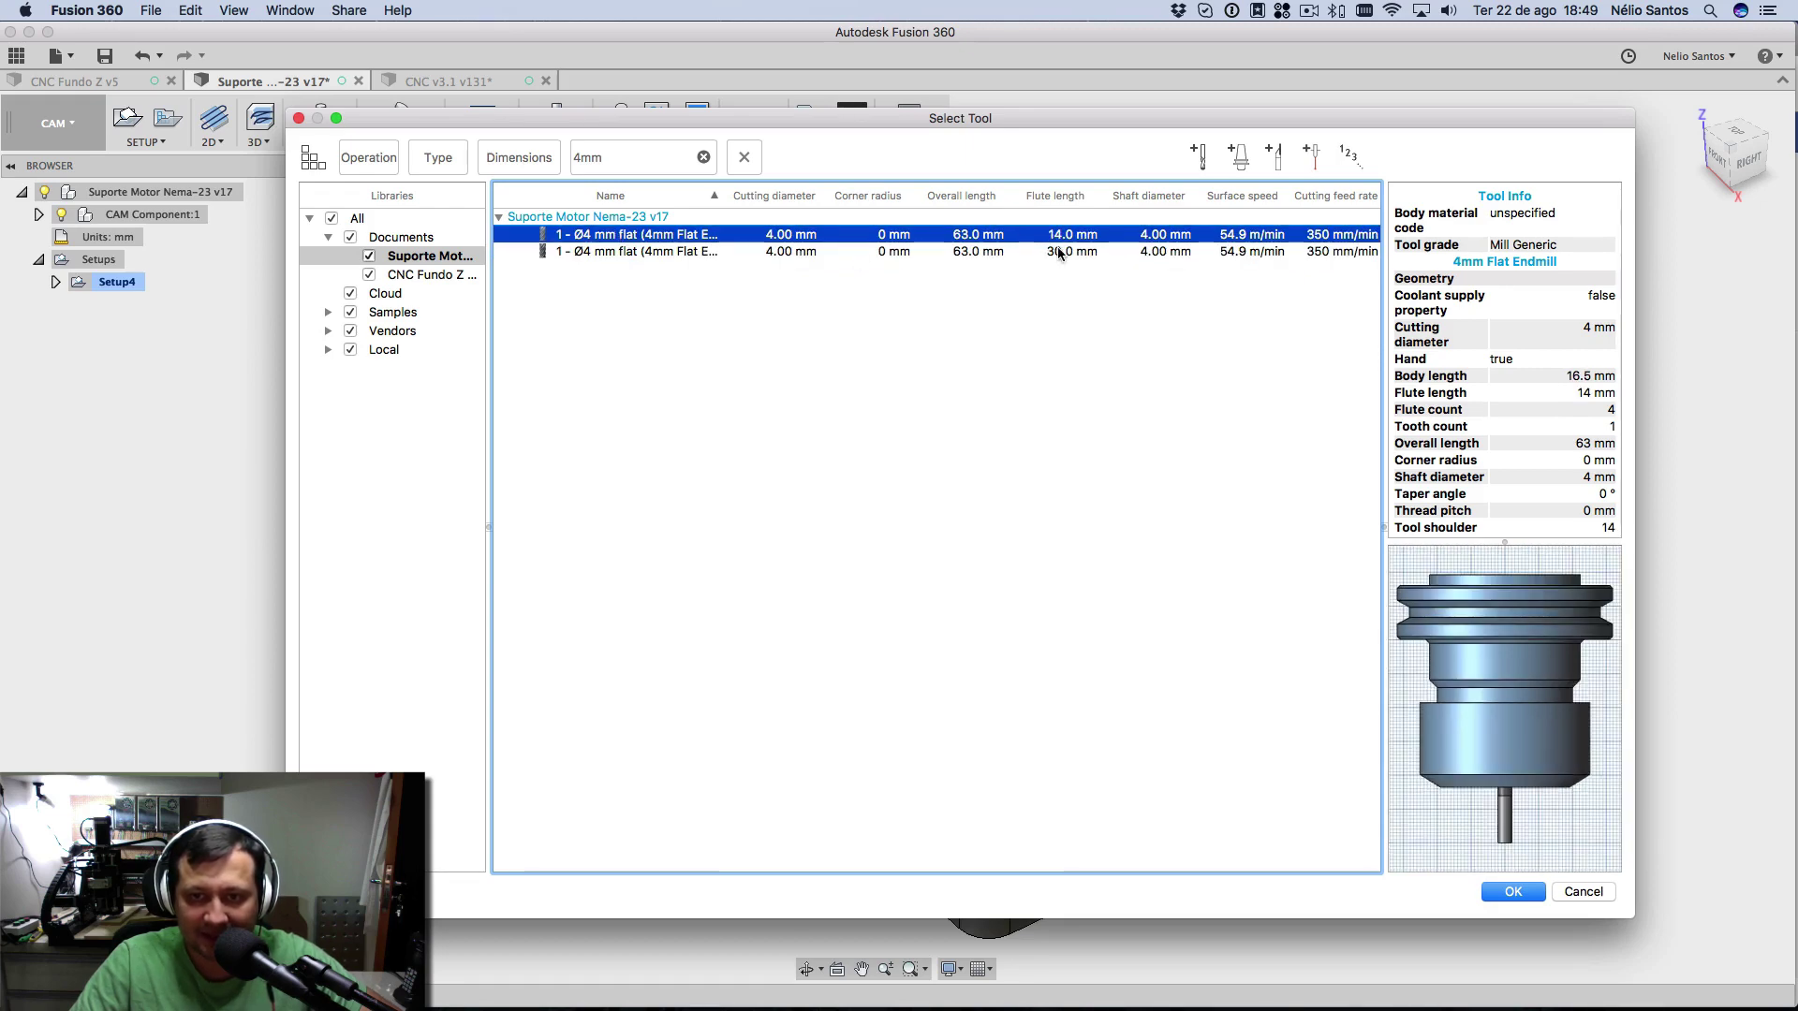
right_click(643, 251)
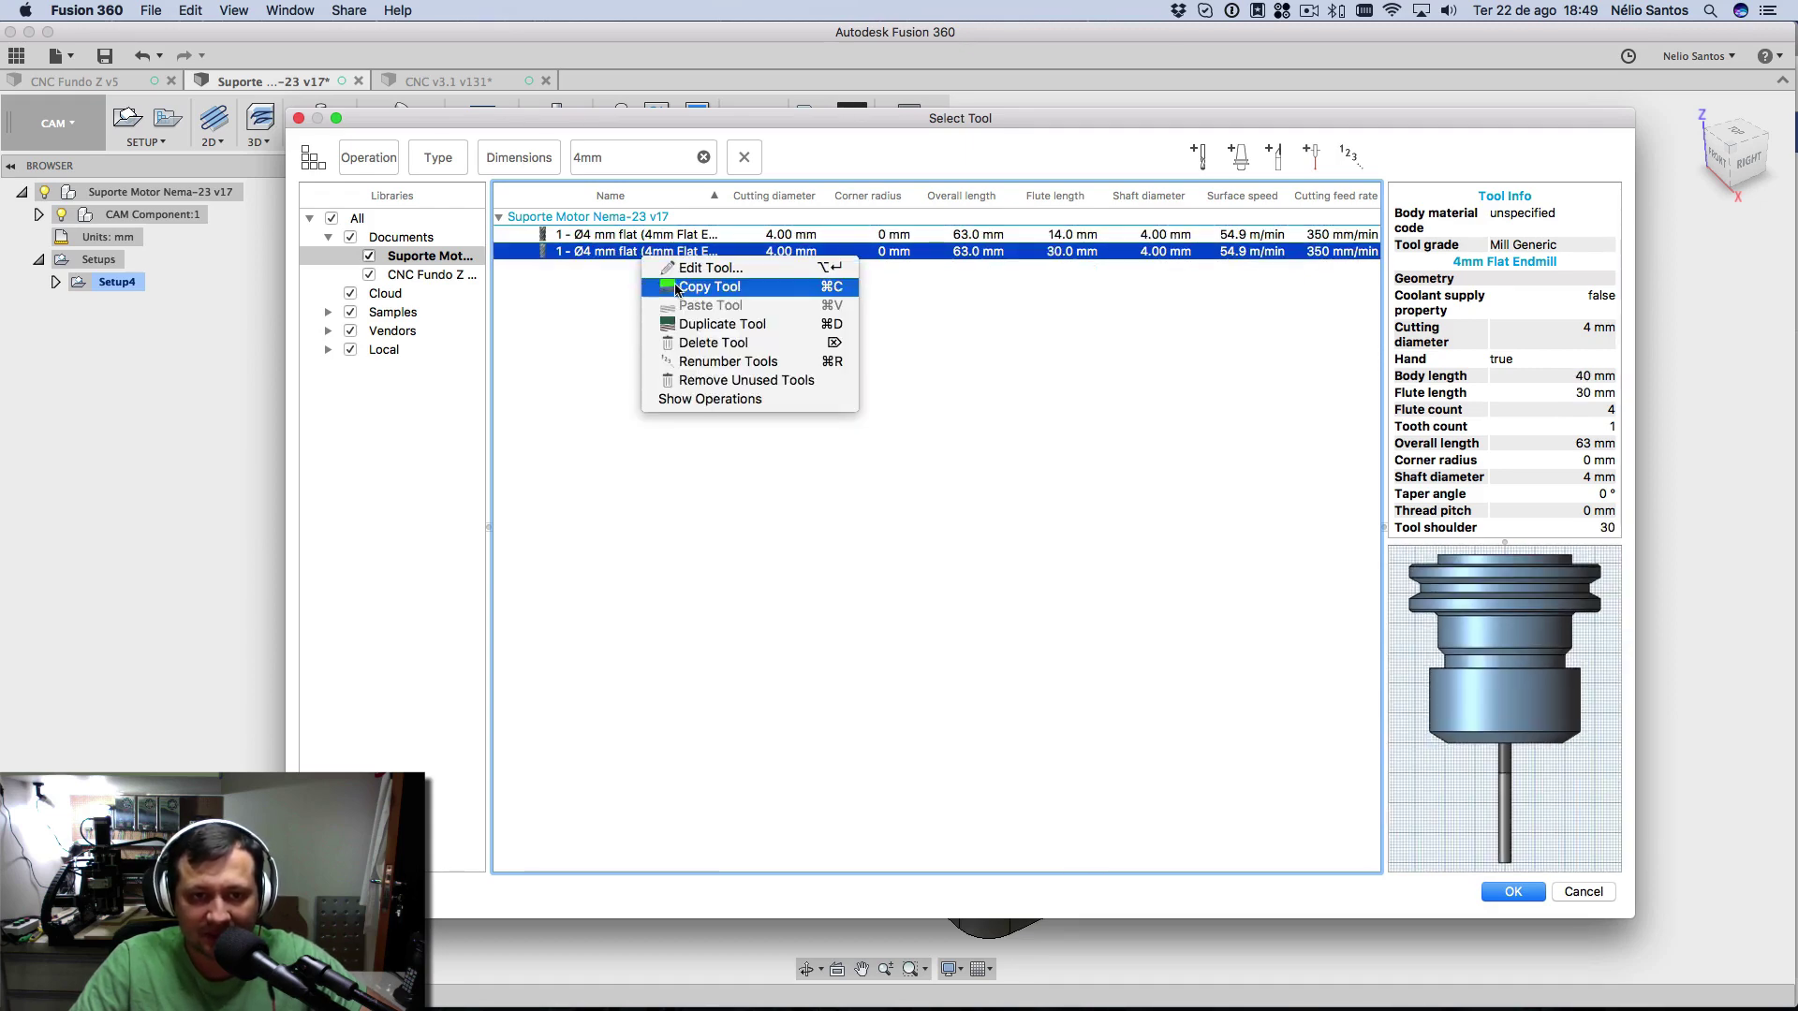
click(689, 343)
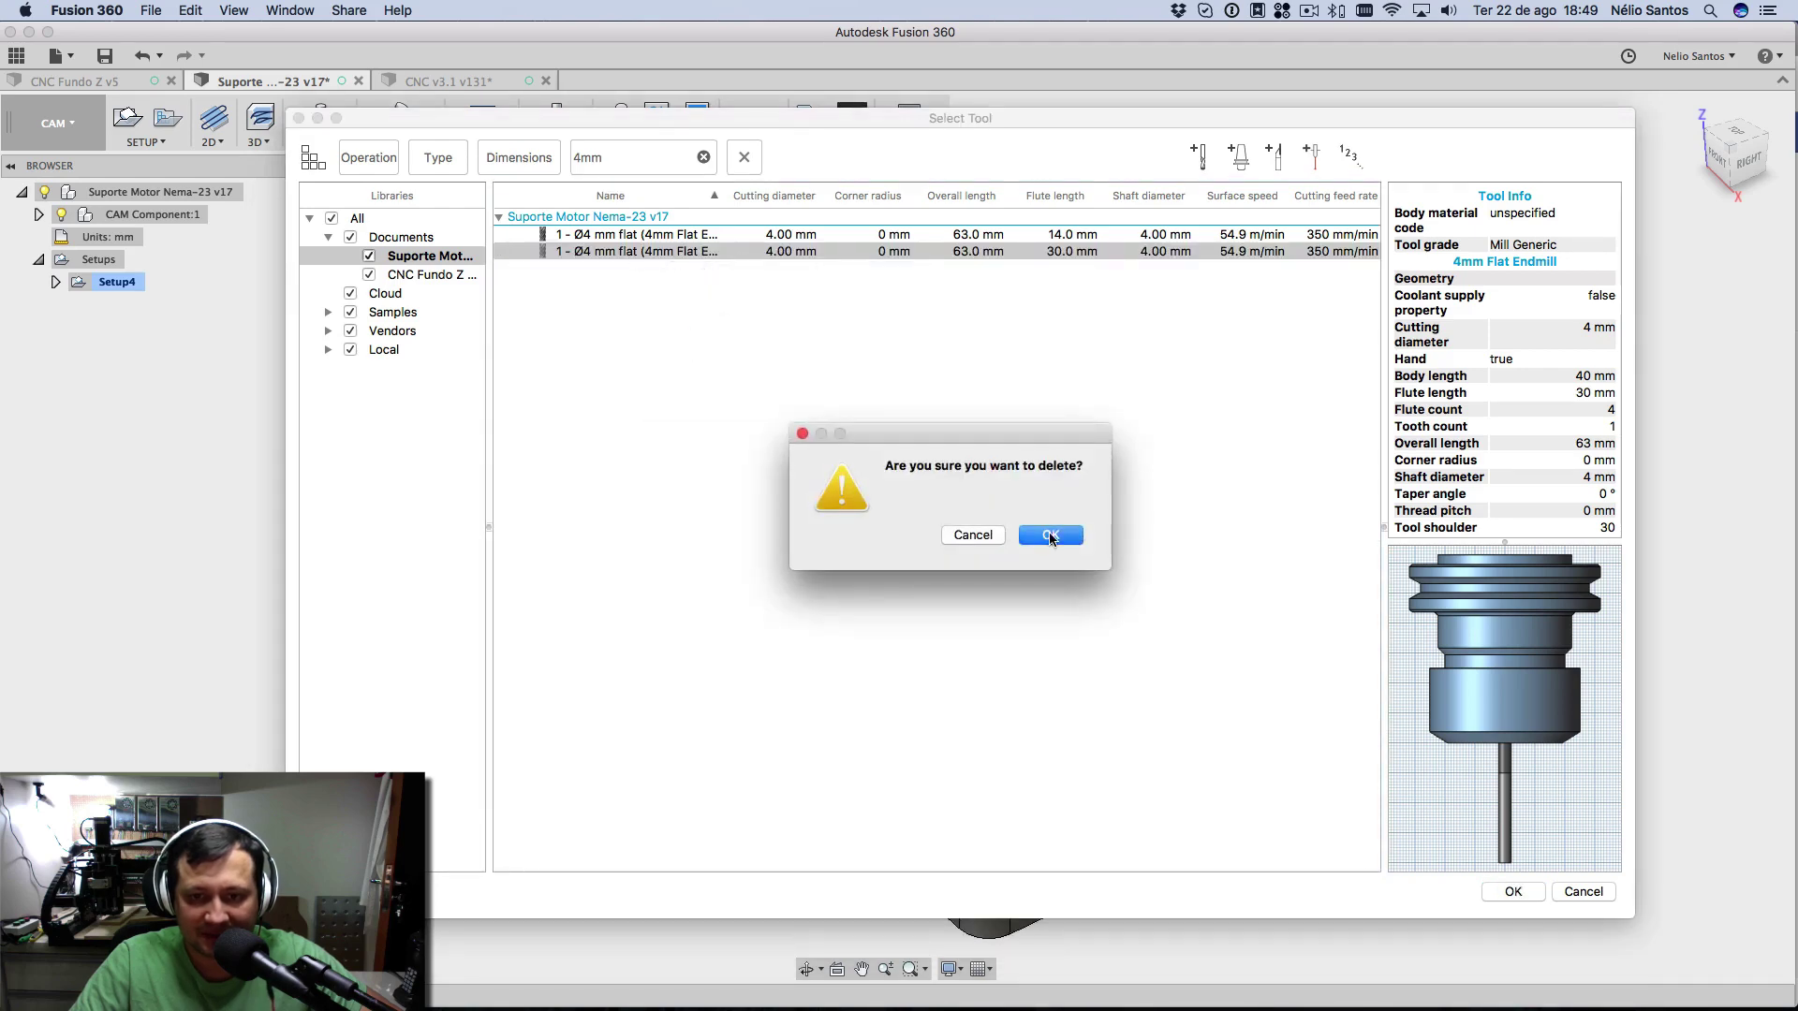
click(1050, 535)
- Duplicate the remaining 4 mm flat end mill in the Suporte Motor Nema-23 tool library
right_click(604, 237)
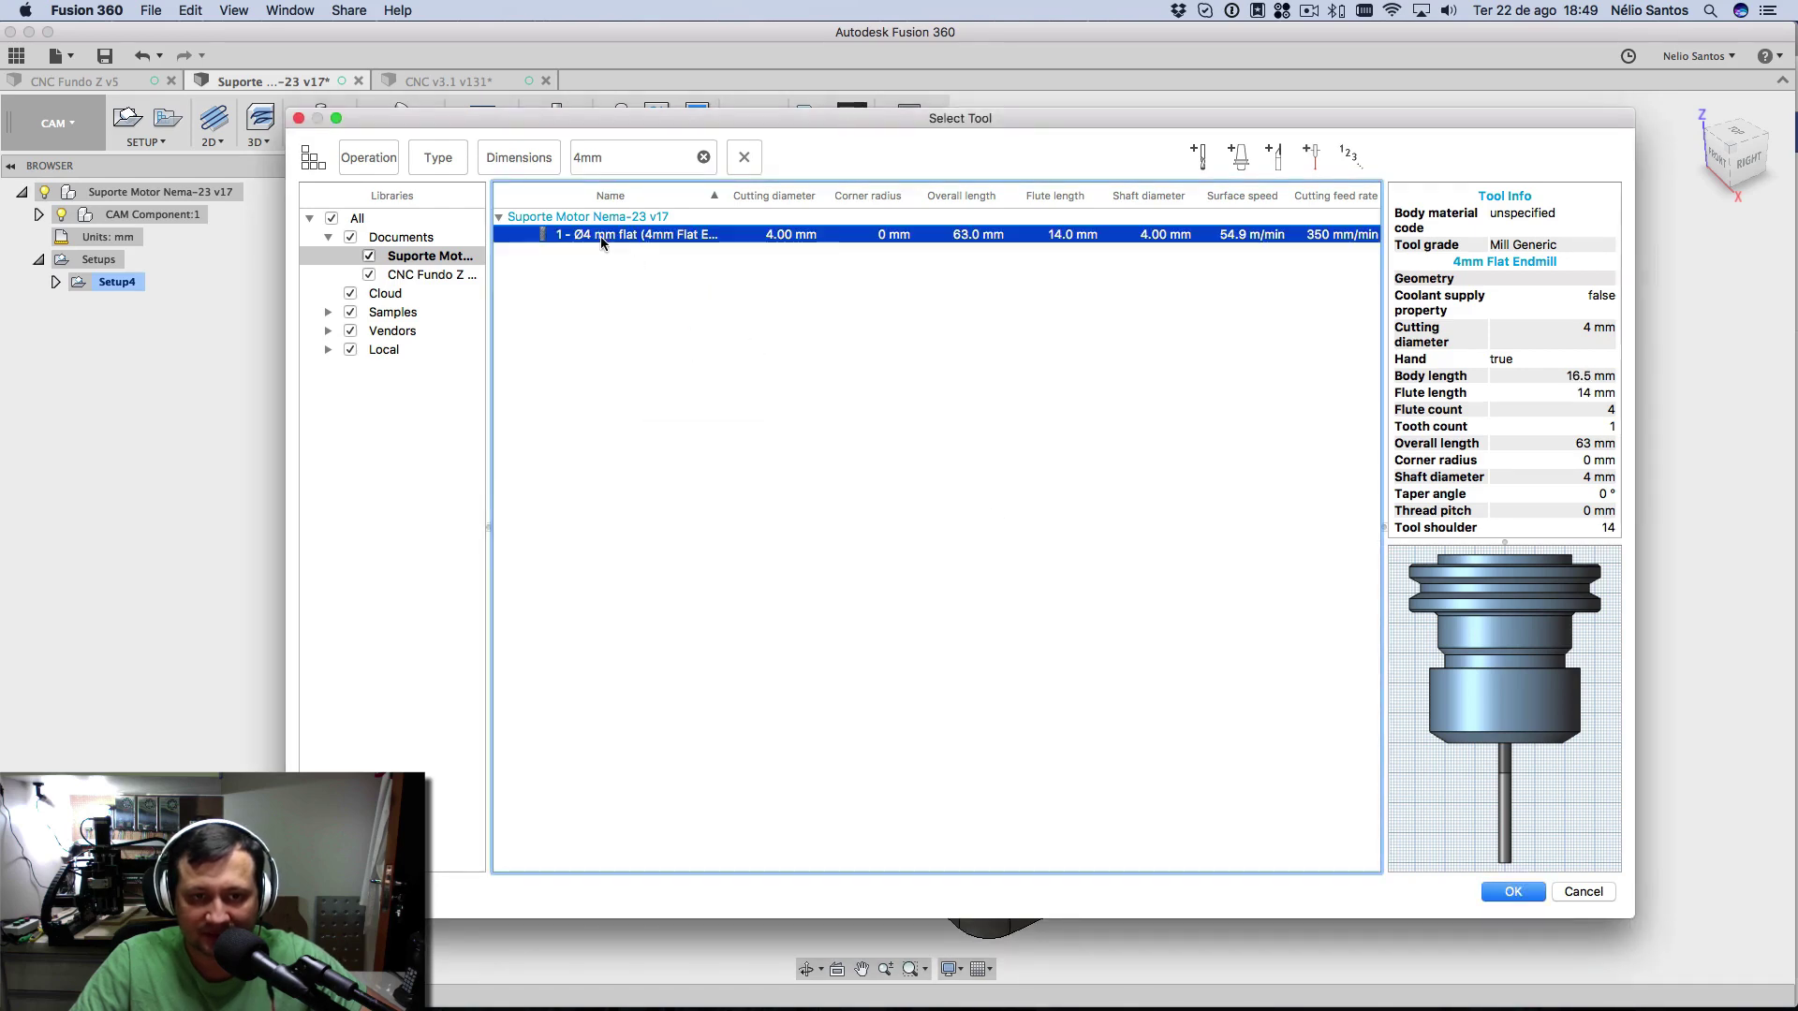
click(1259, 734)
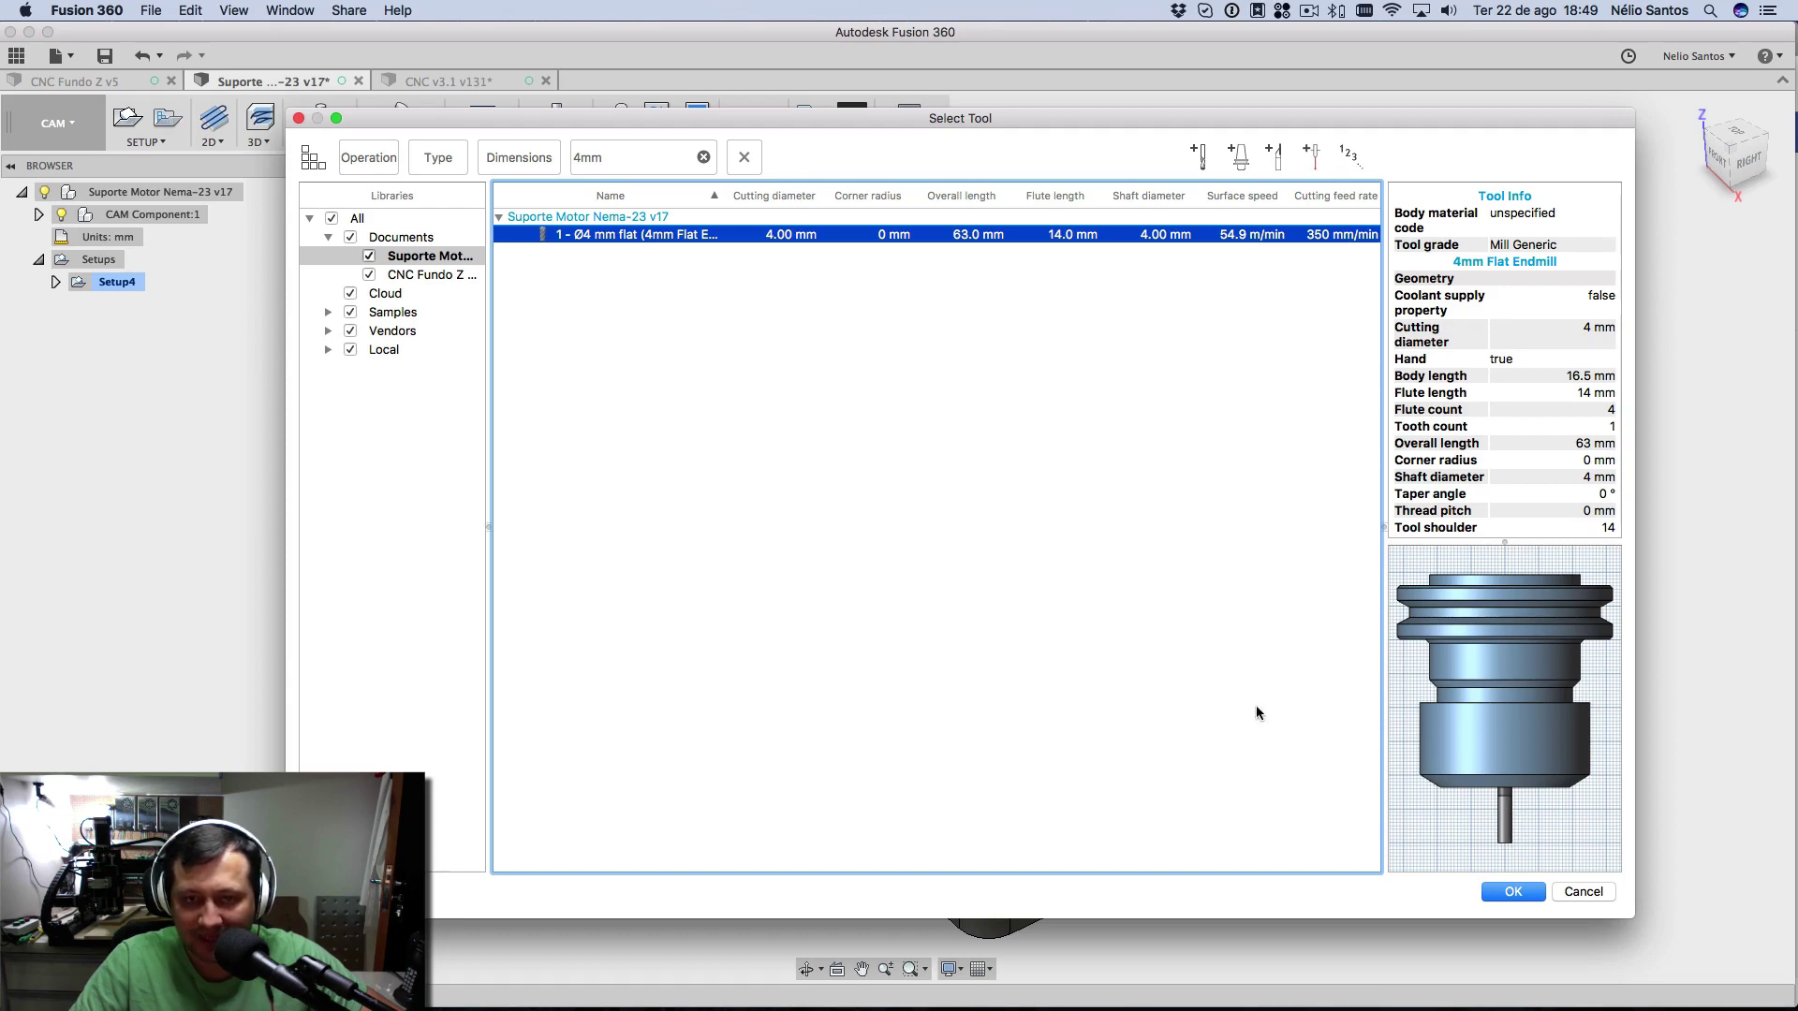
right_click(592, 243)
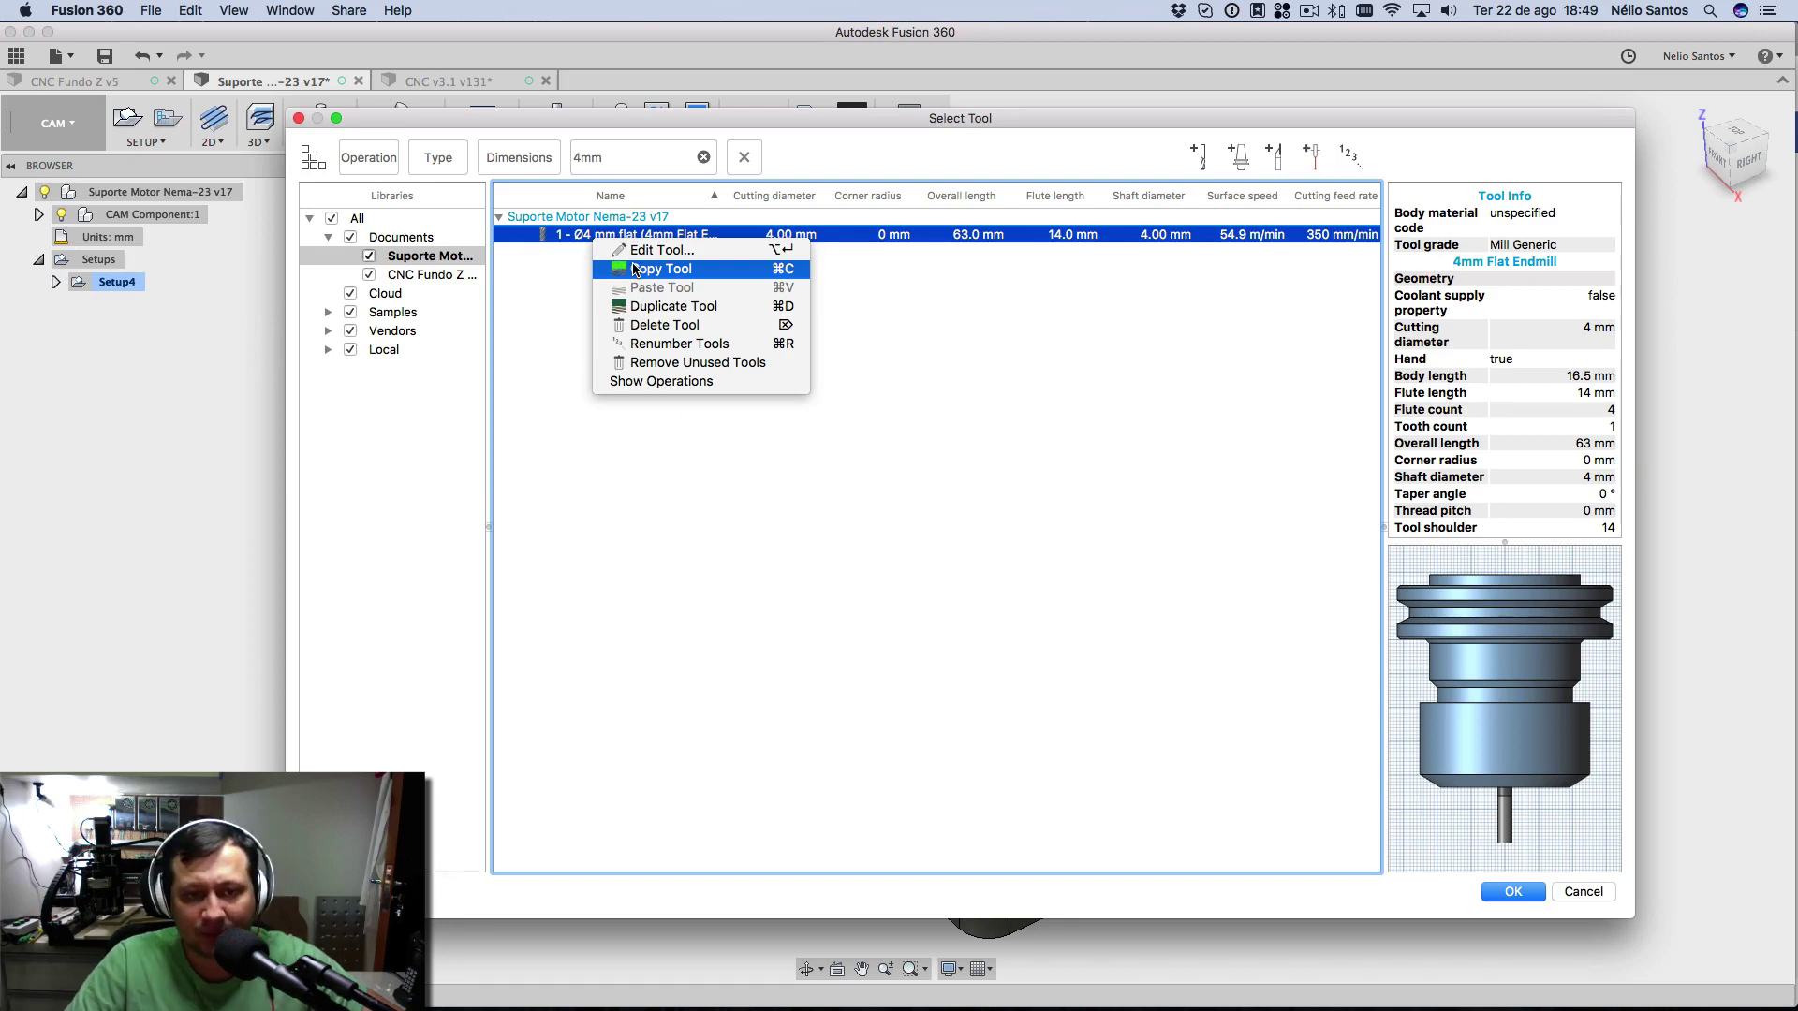
click(646, 307)
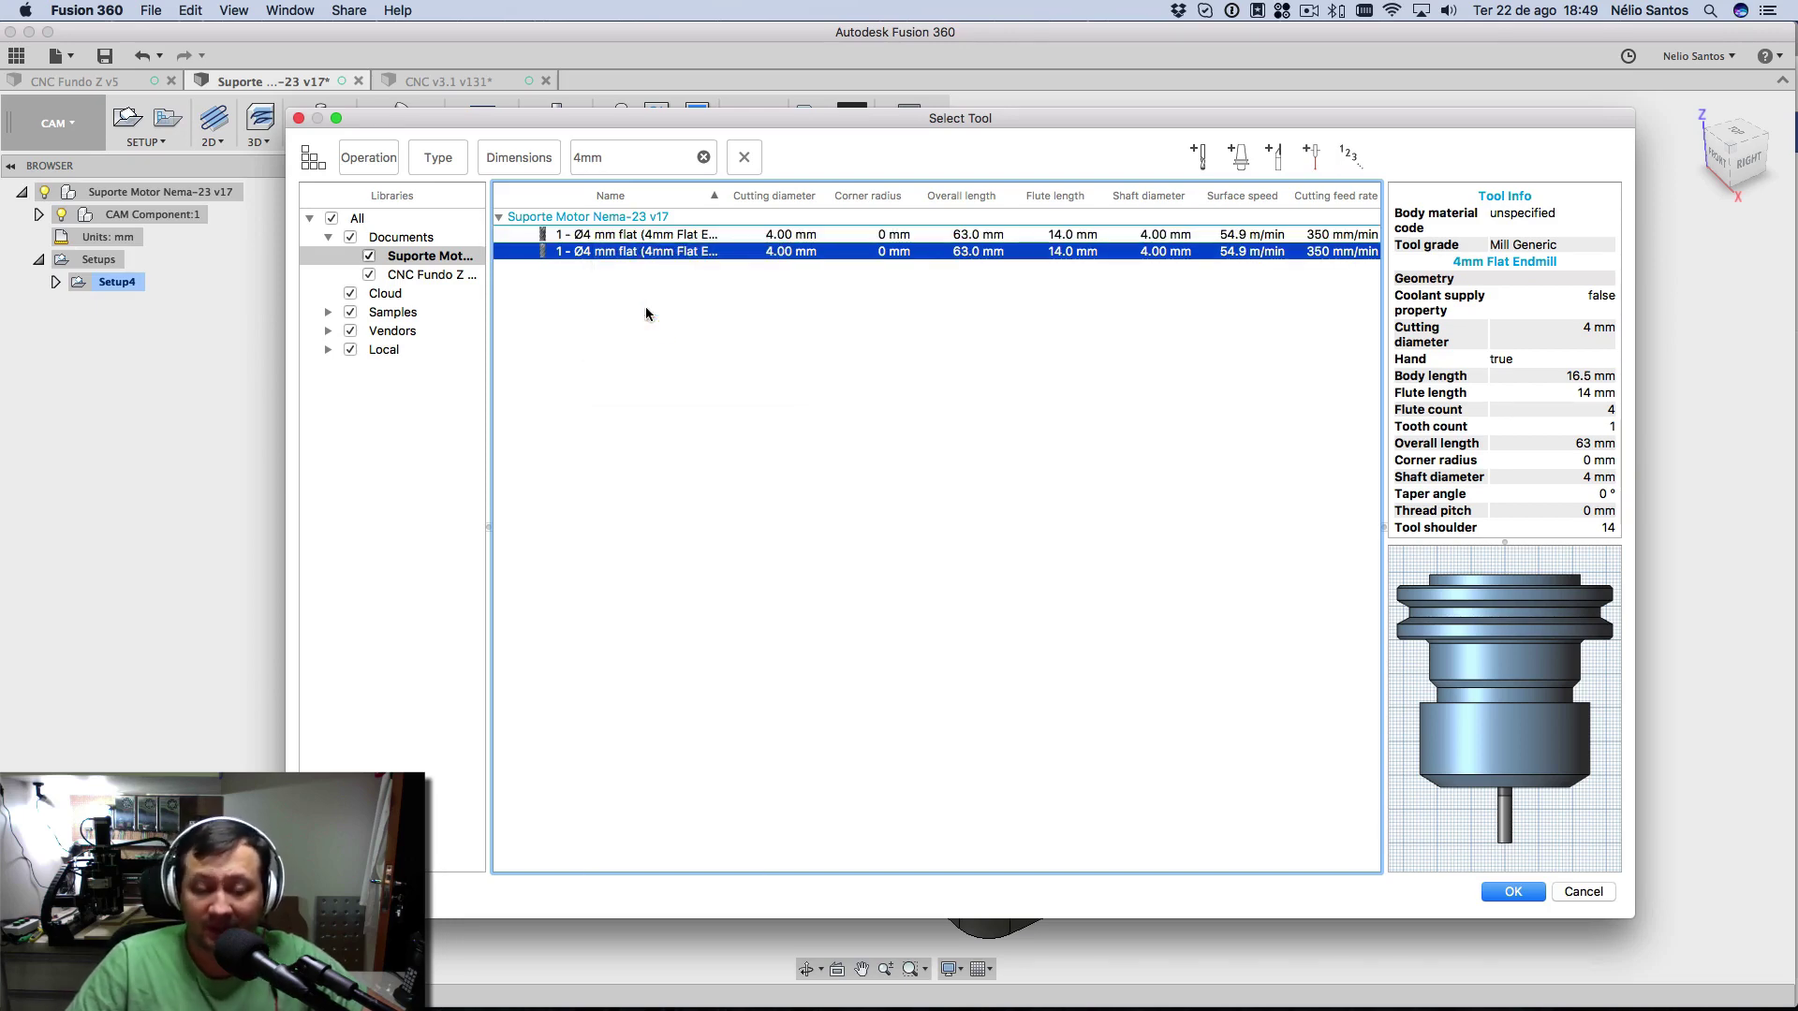
- Edit the duplicated 4 mm flat end mill, setting its flute length and shoulder length to 32 mm
right_click(626, 259)
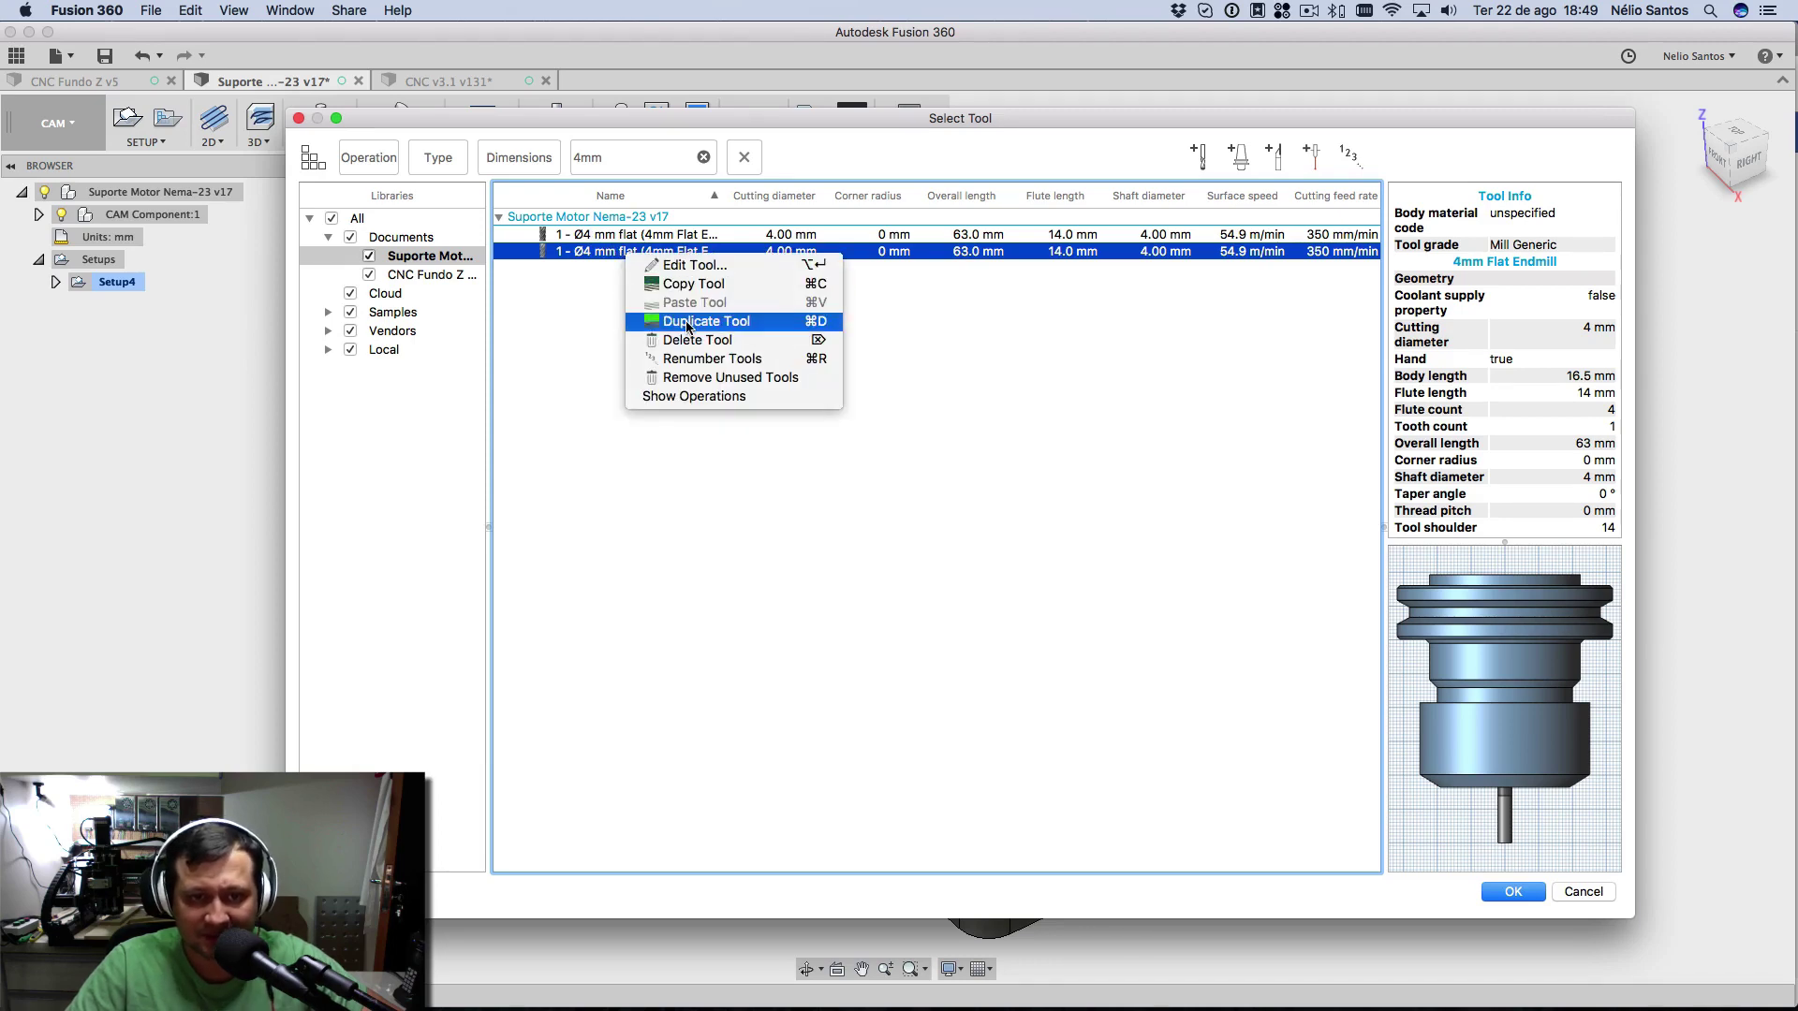
click(683, 266)
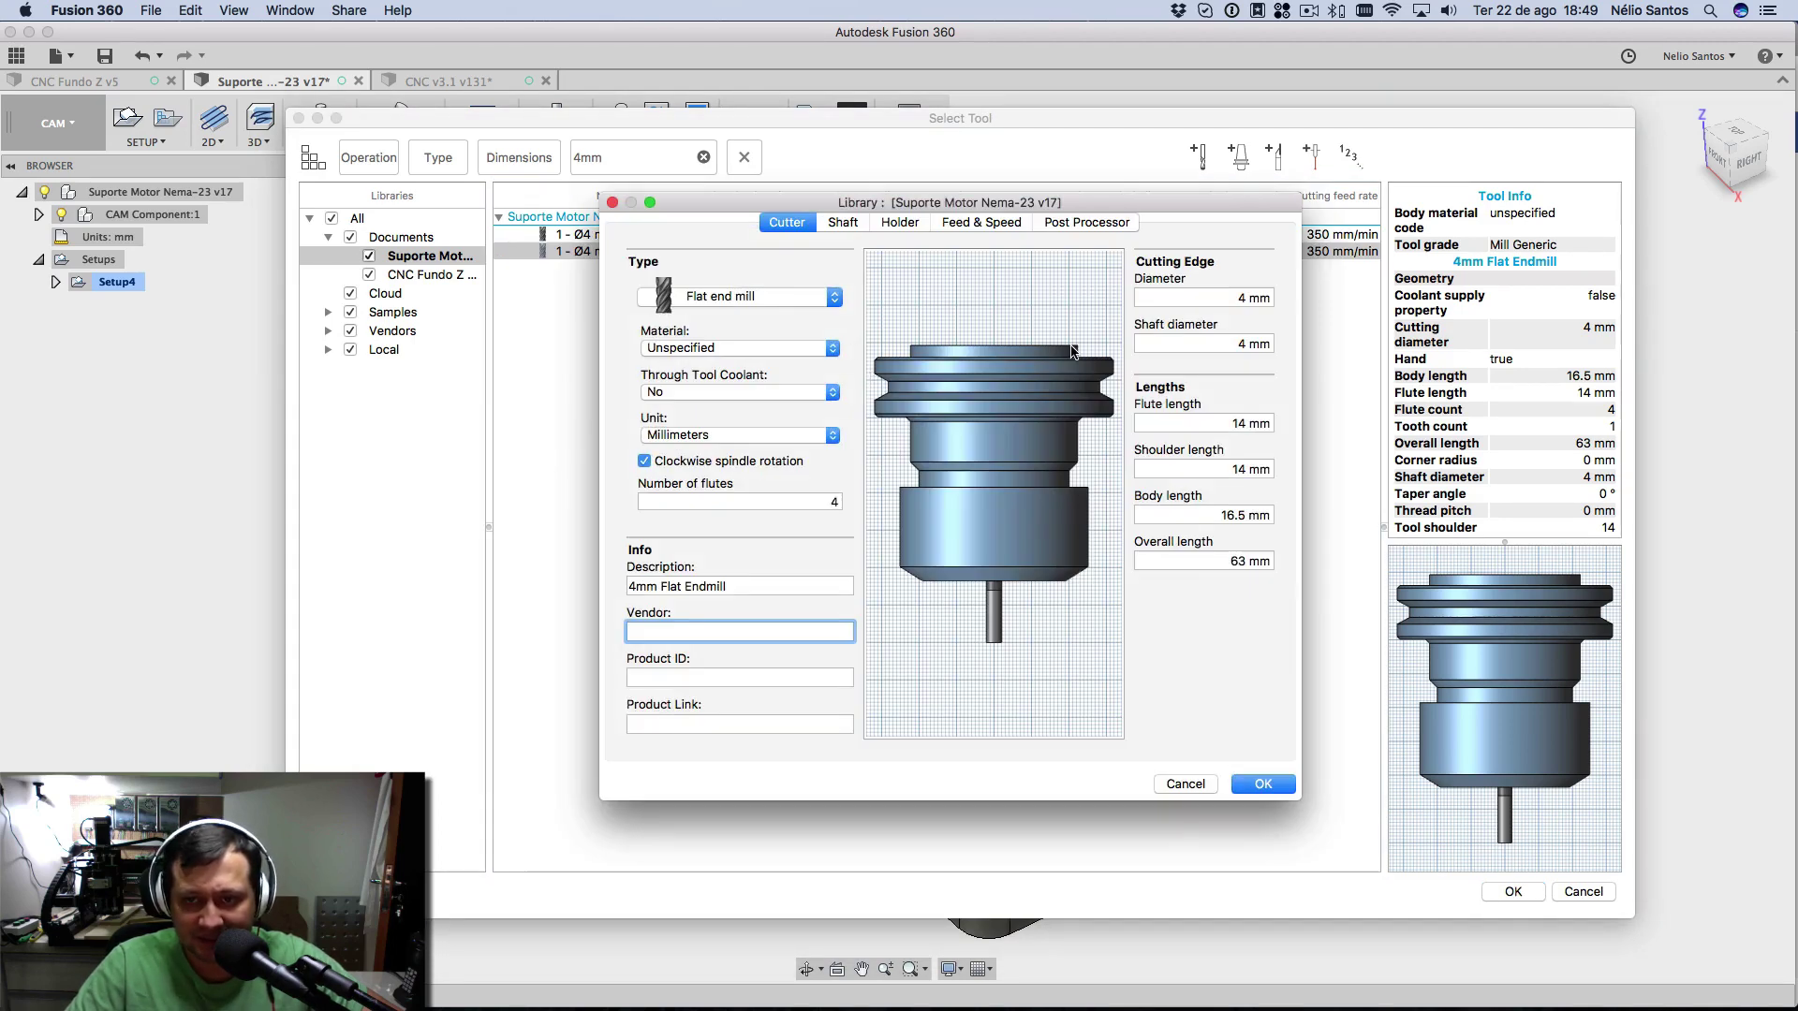
double_click(1221, 426)
text(32)
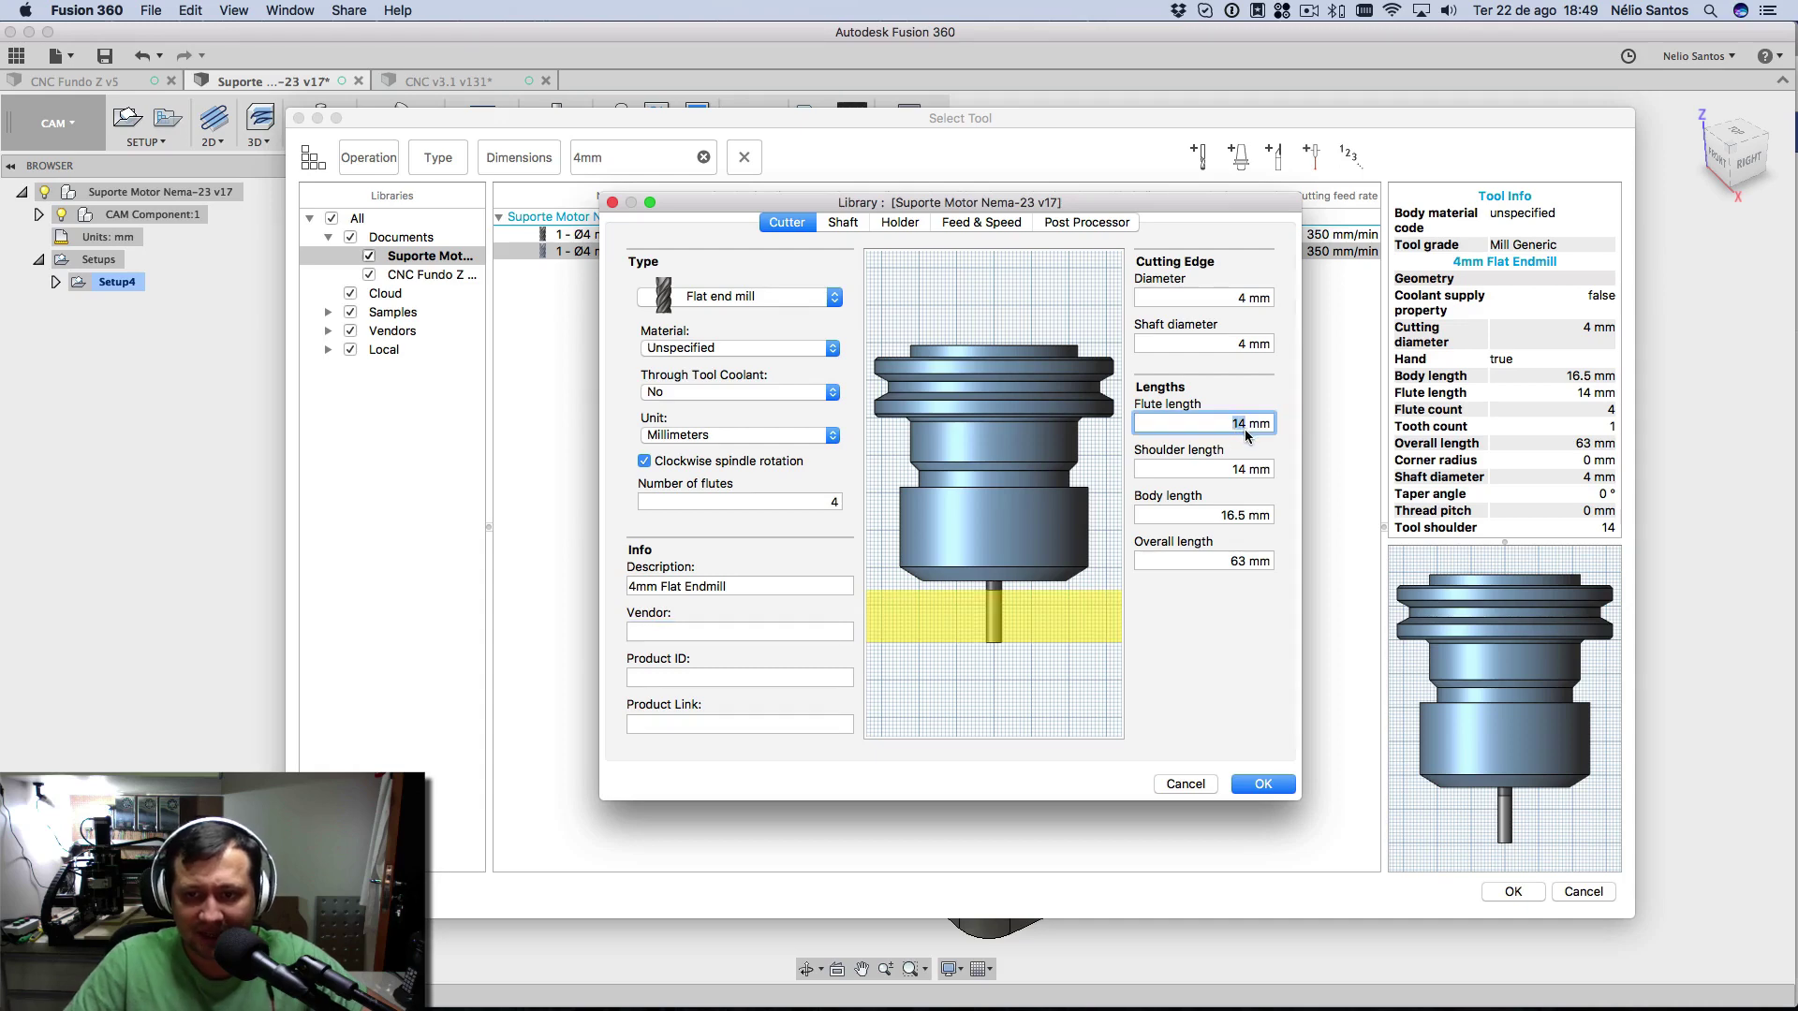
key(Tab)
key(Left)
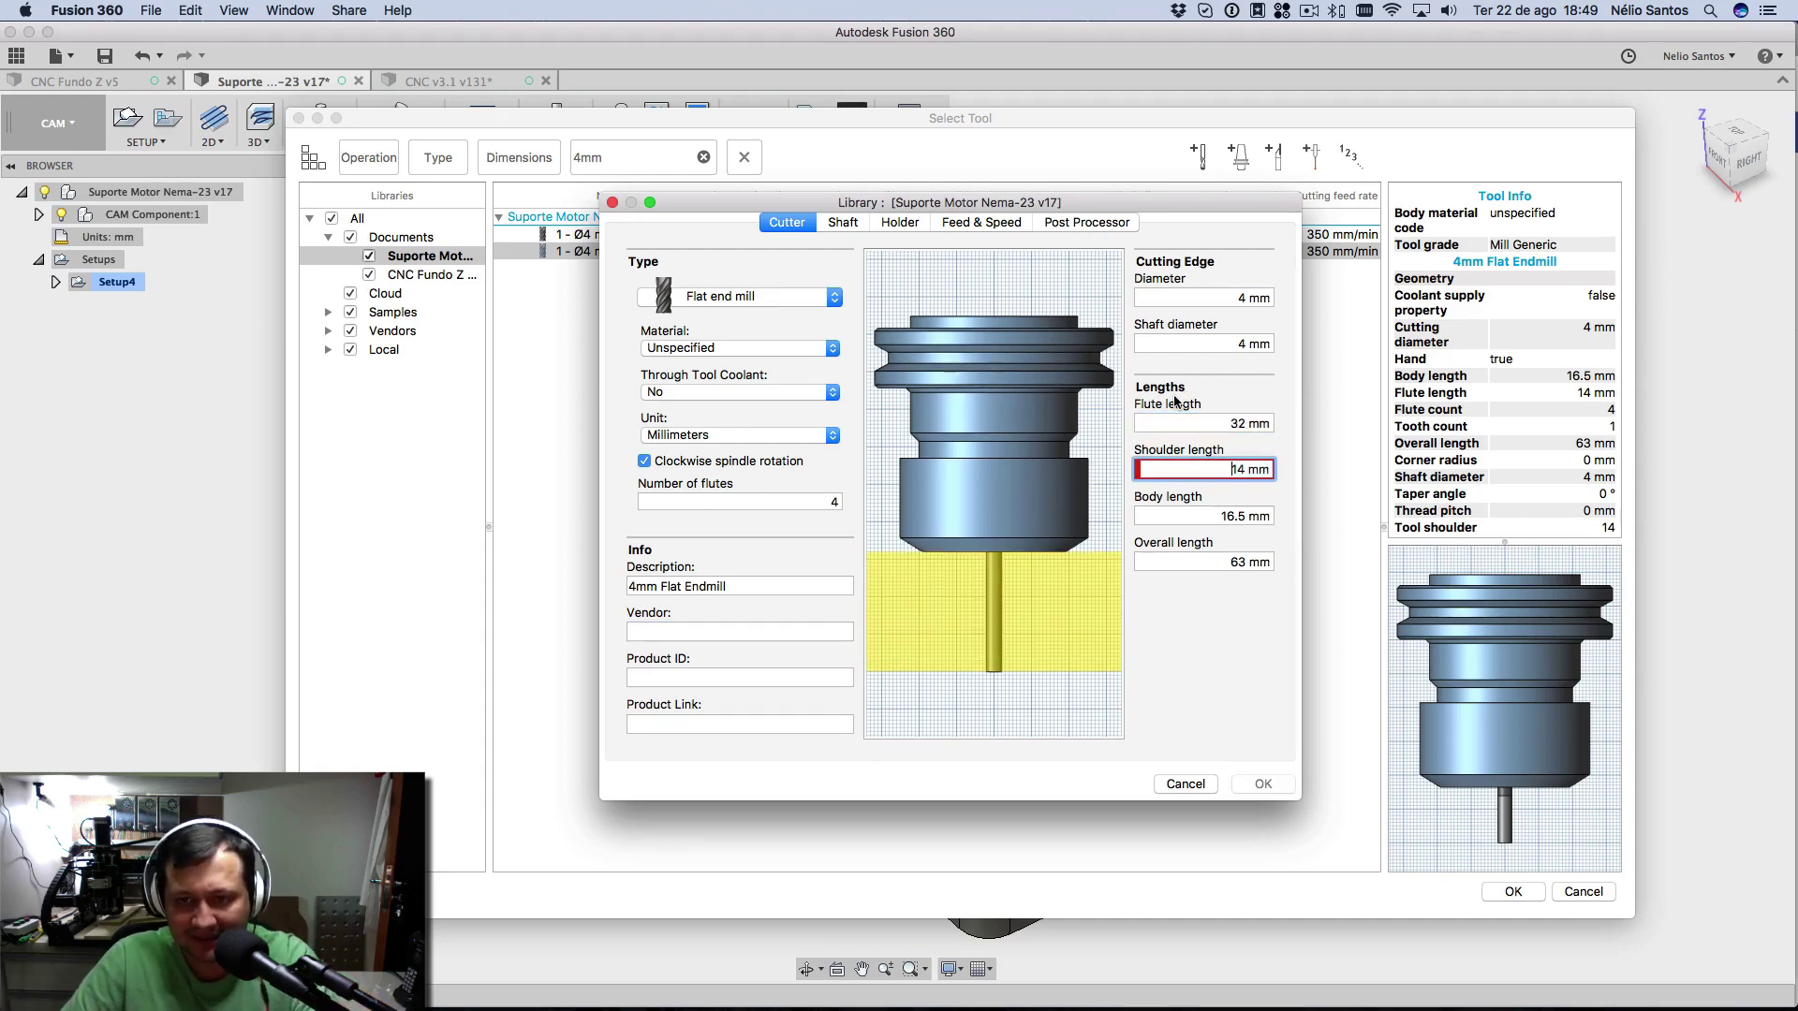
text(32)
- Set the body length of the duplicated 4 mm flat end mill to 40 mm
key(Tab)
key(Left)
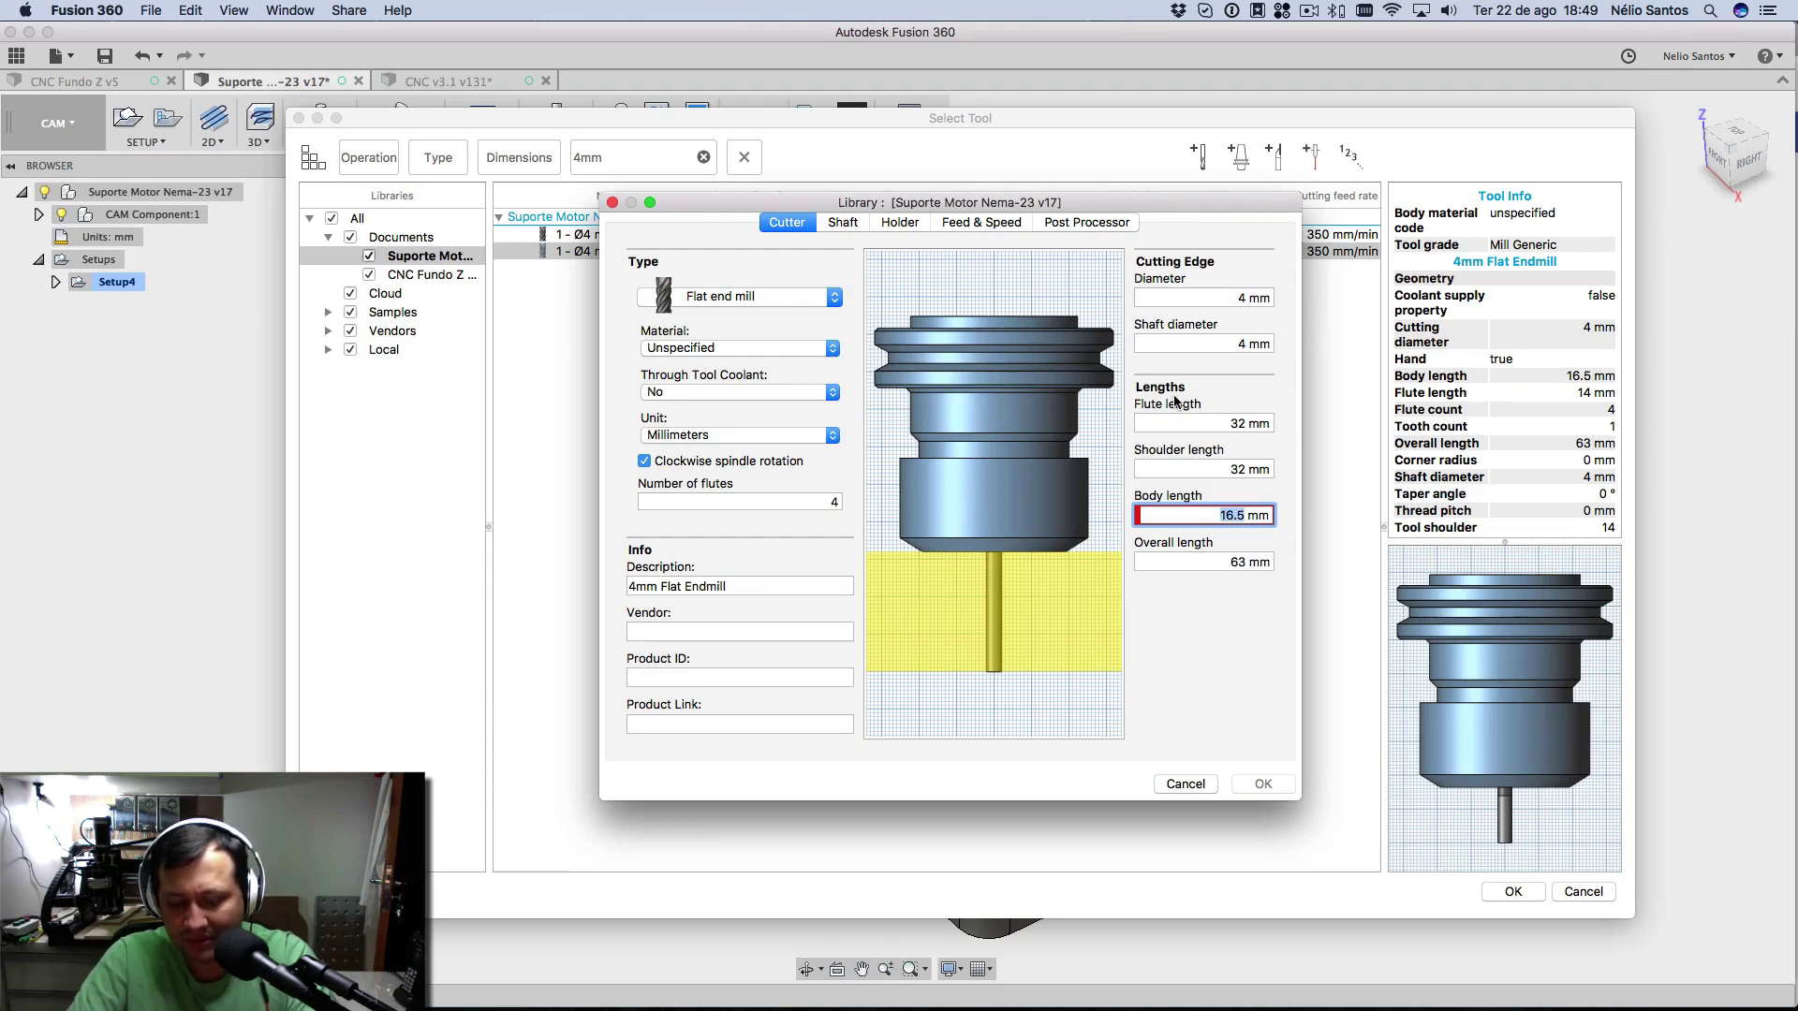
text(40)
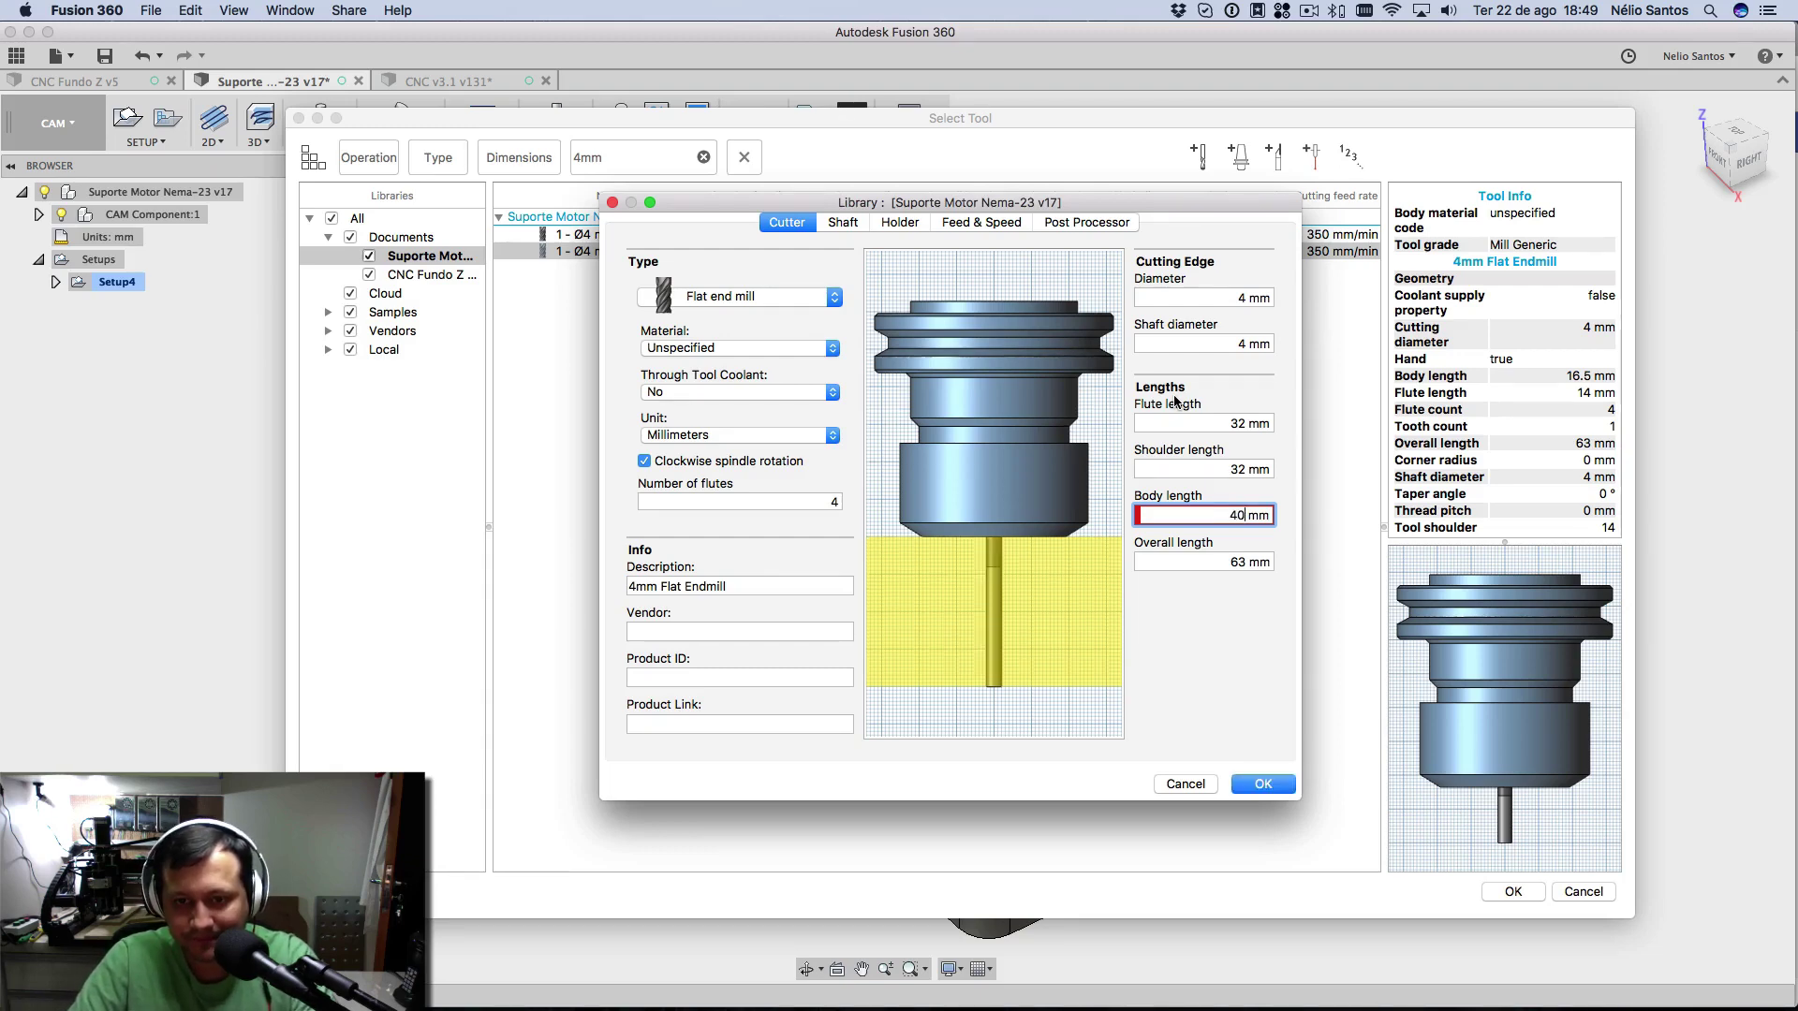
key(Tab)
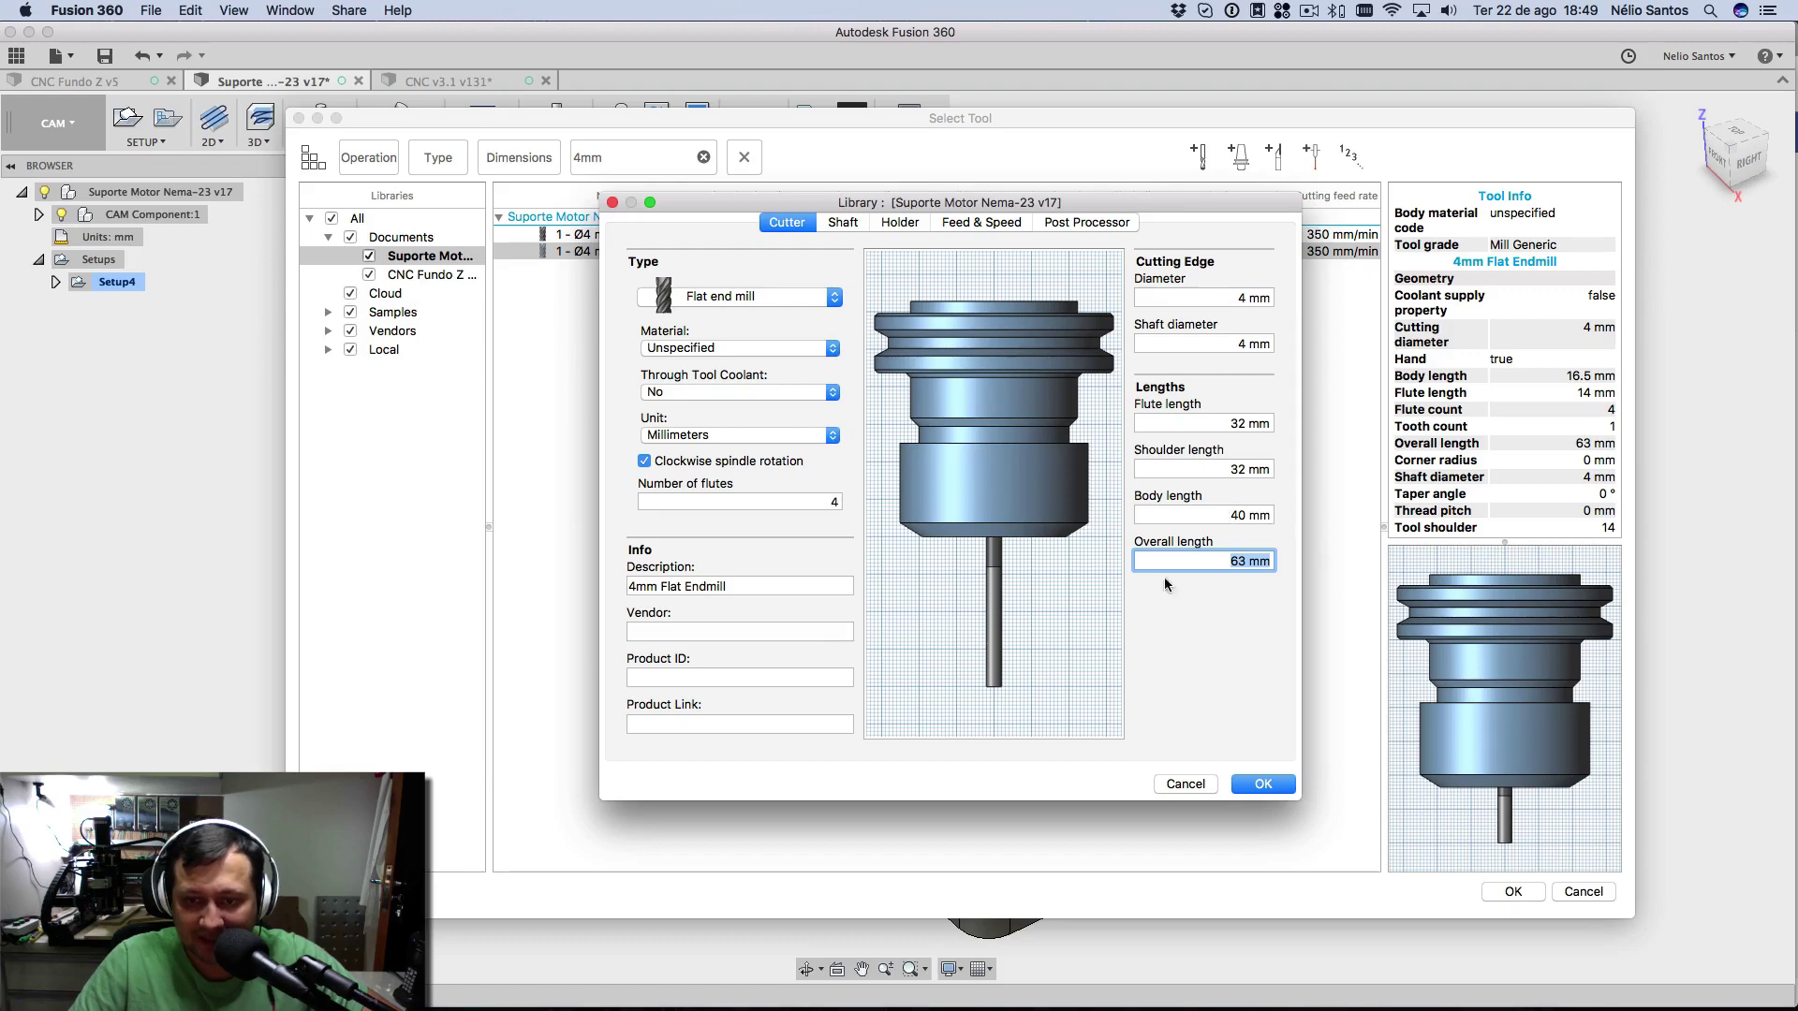
scroll(1215, 519, up, 7)
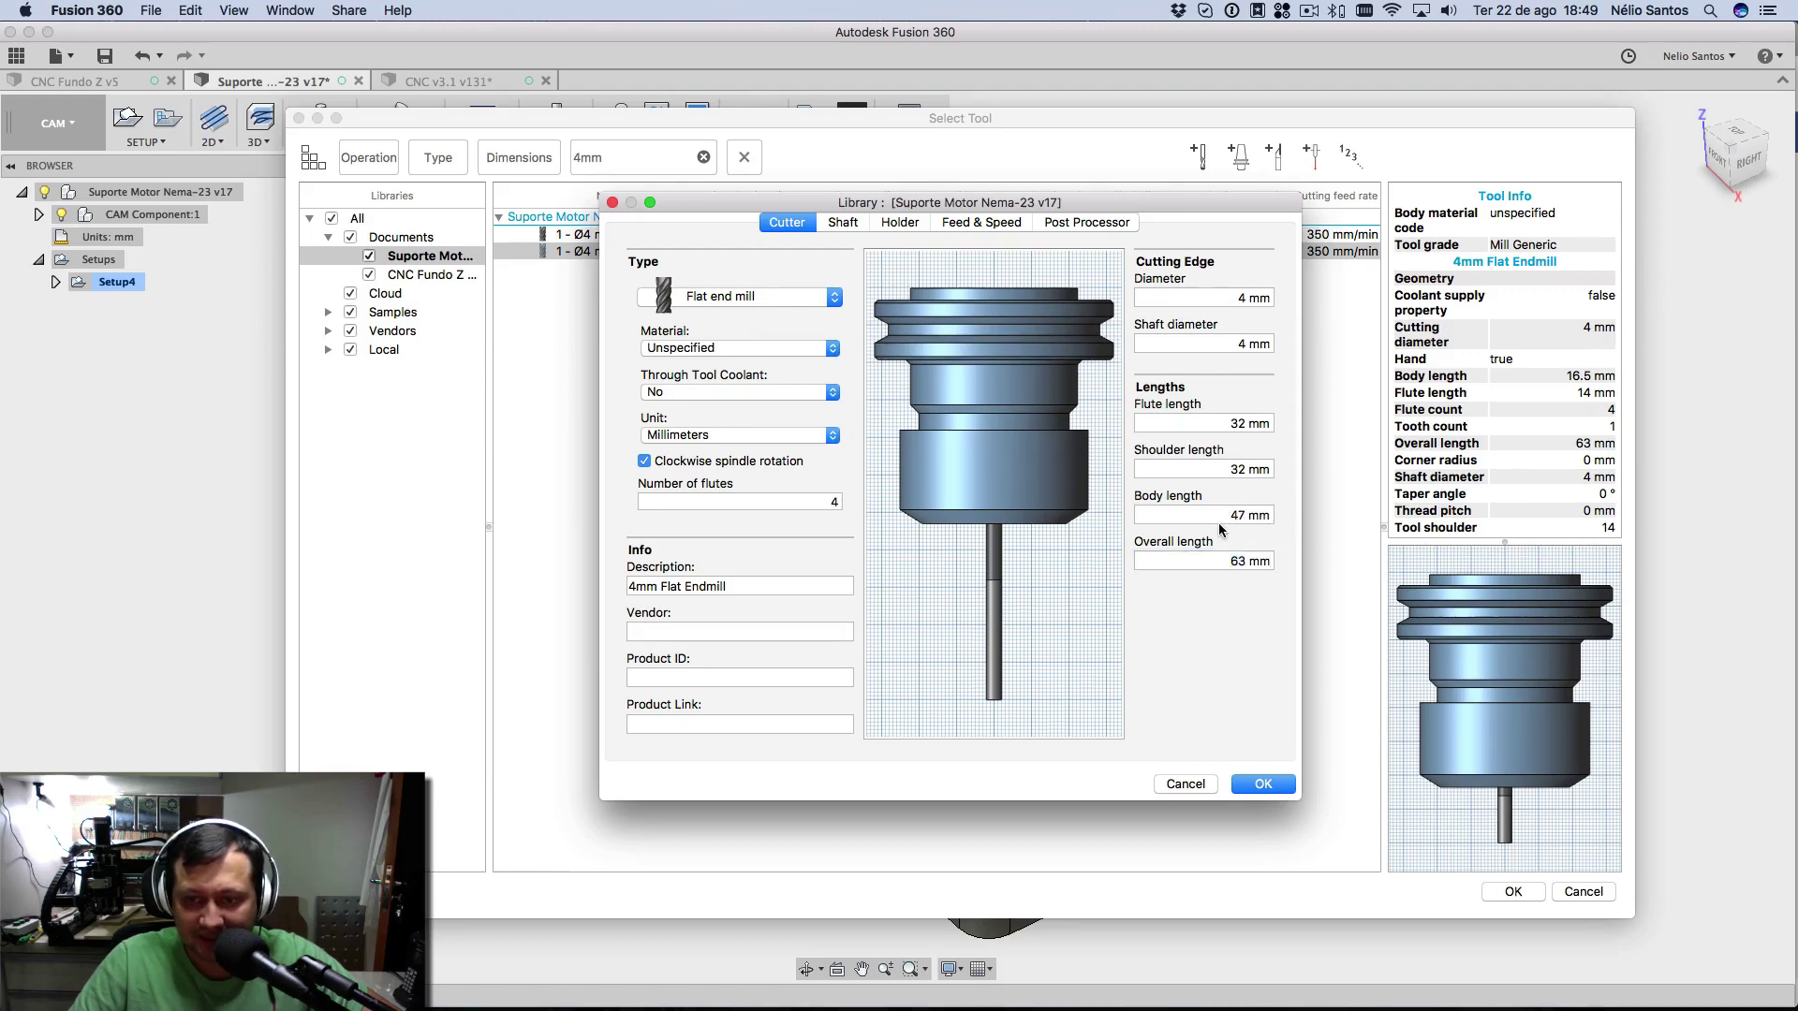
double_click(1234, 517)
text(40)
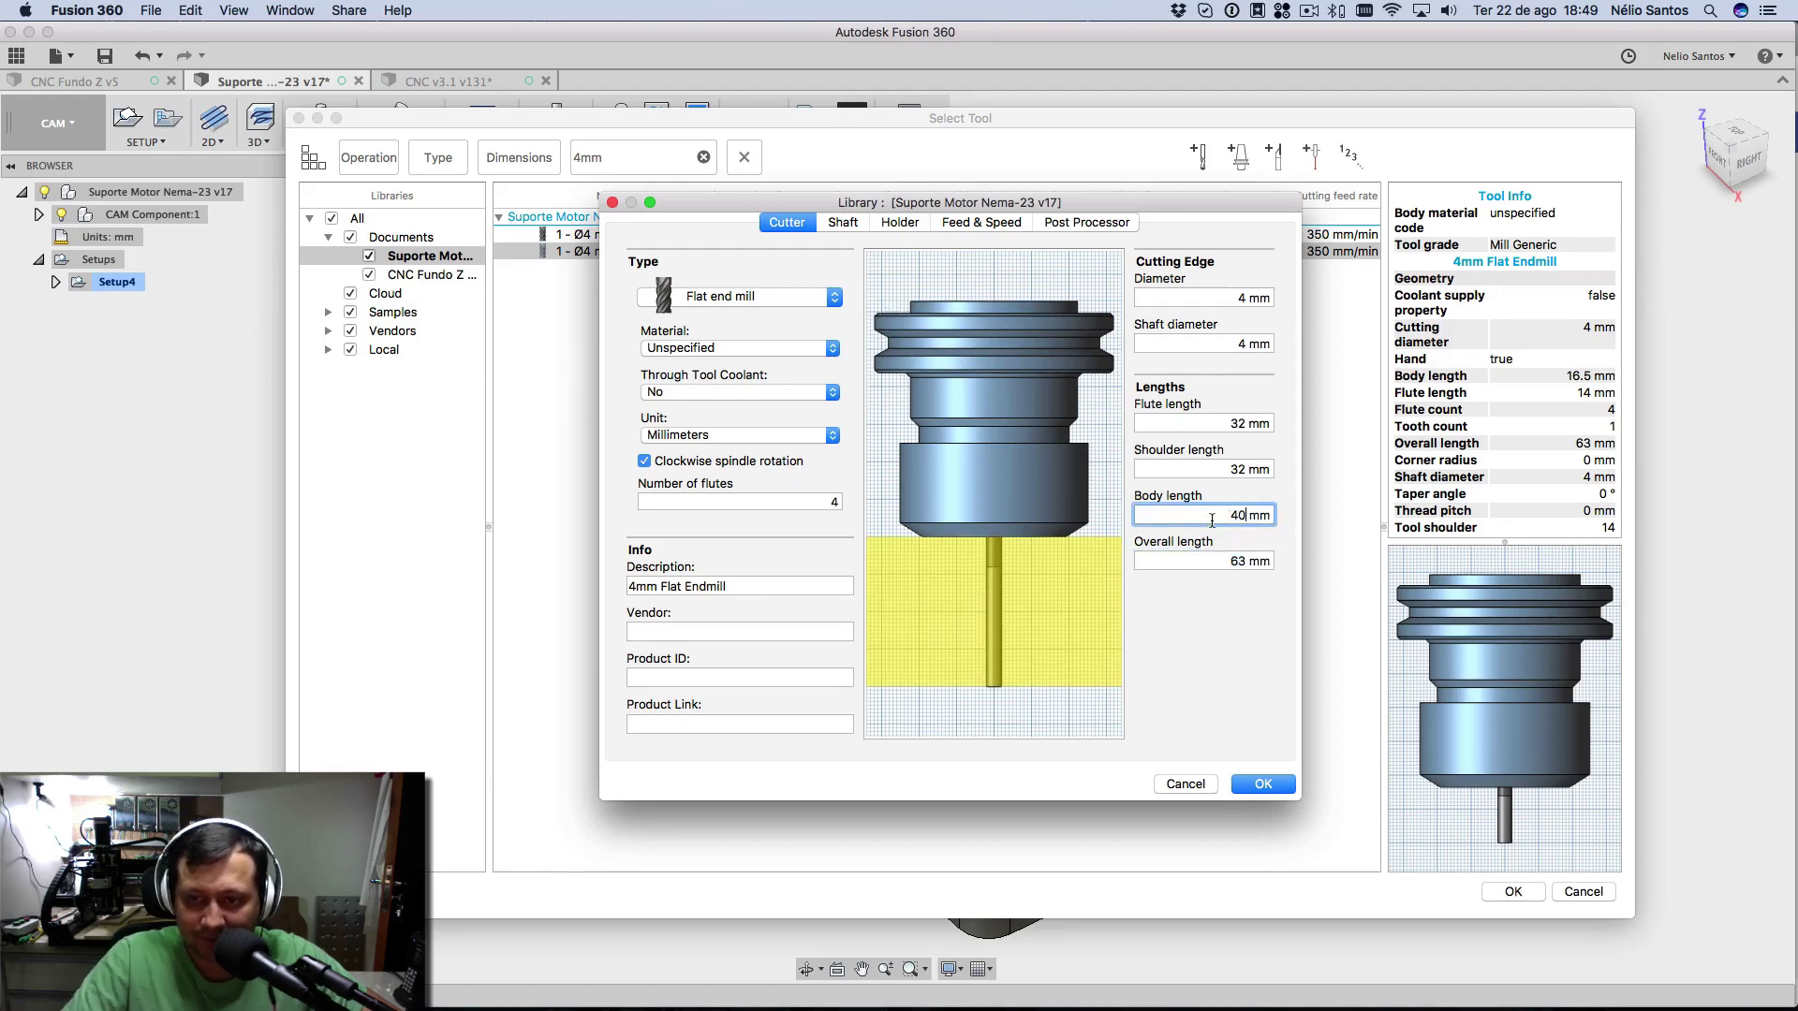
- Review the duplicated end mill's diameter and its flute, shoulder, body and overall lengths
click(1207, 471)
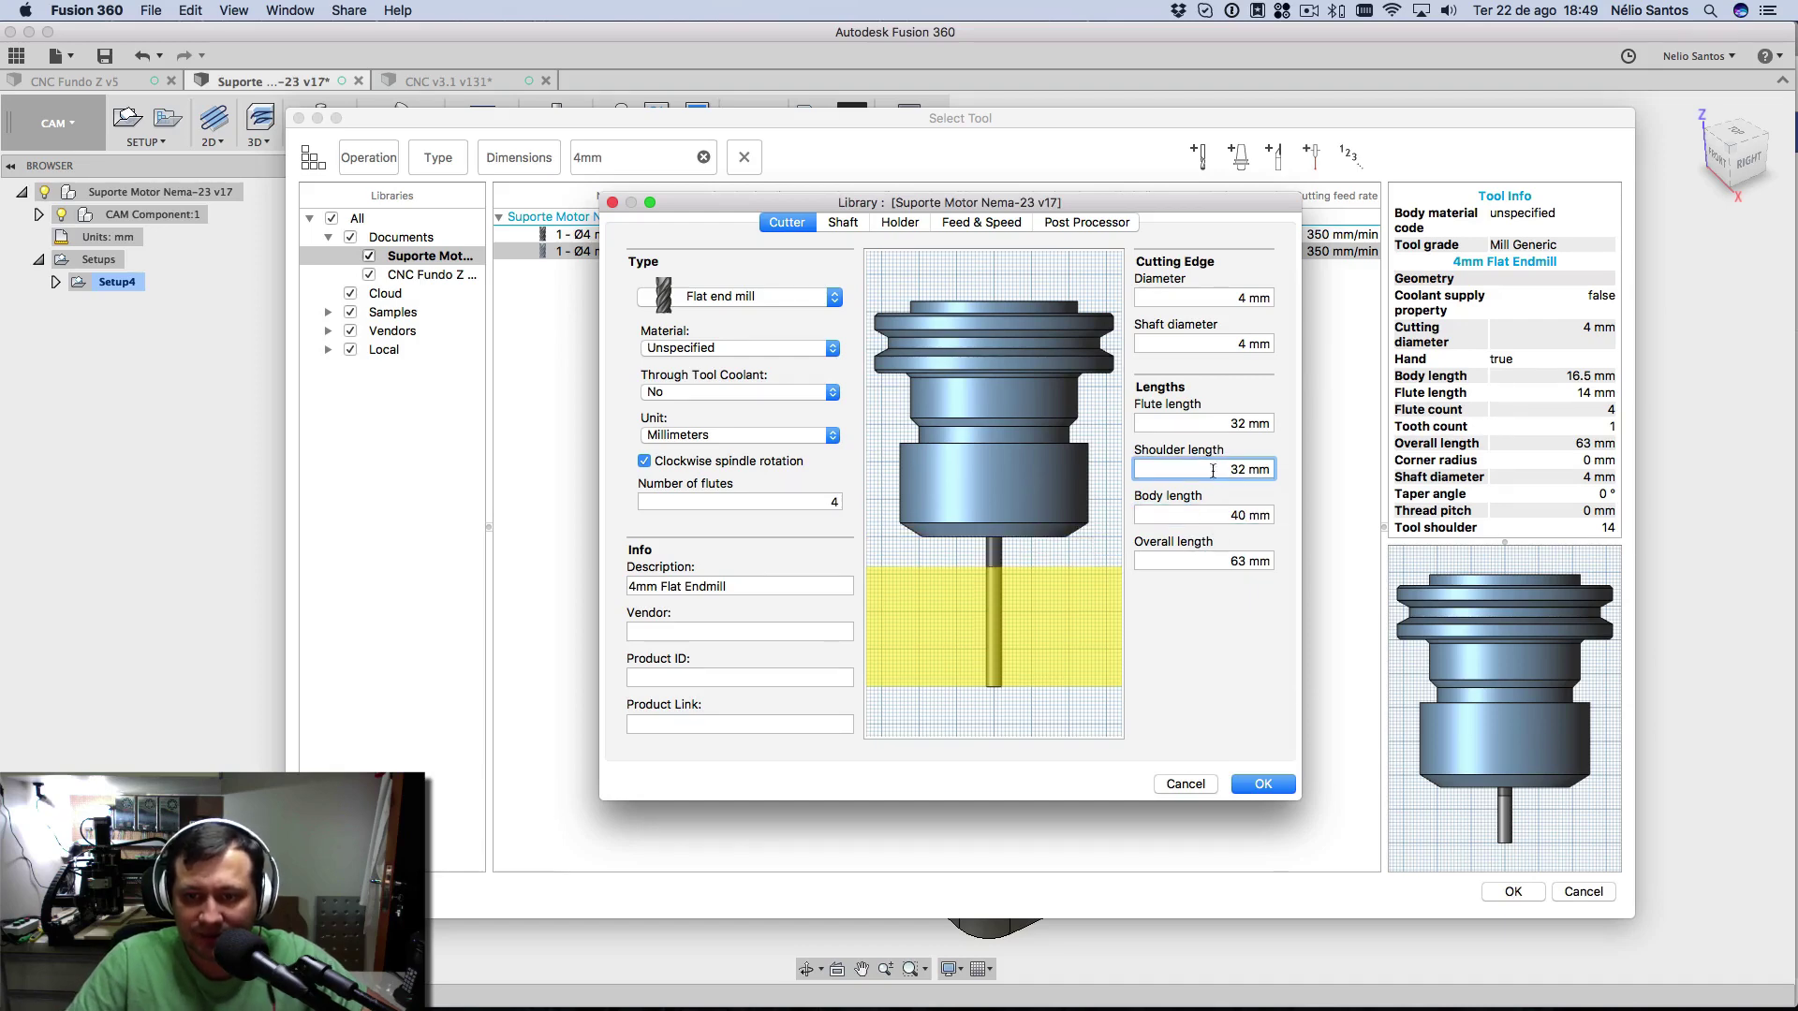
click(1202, 426)
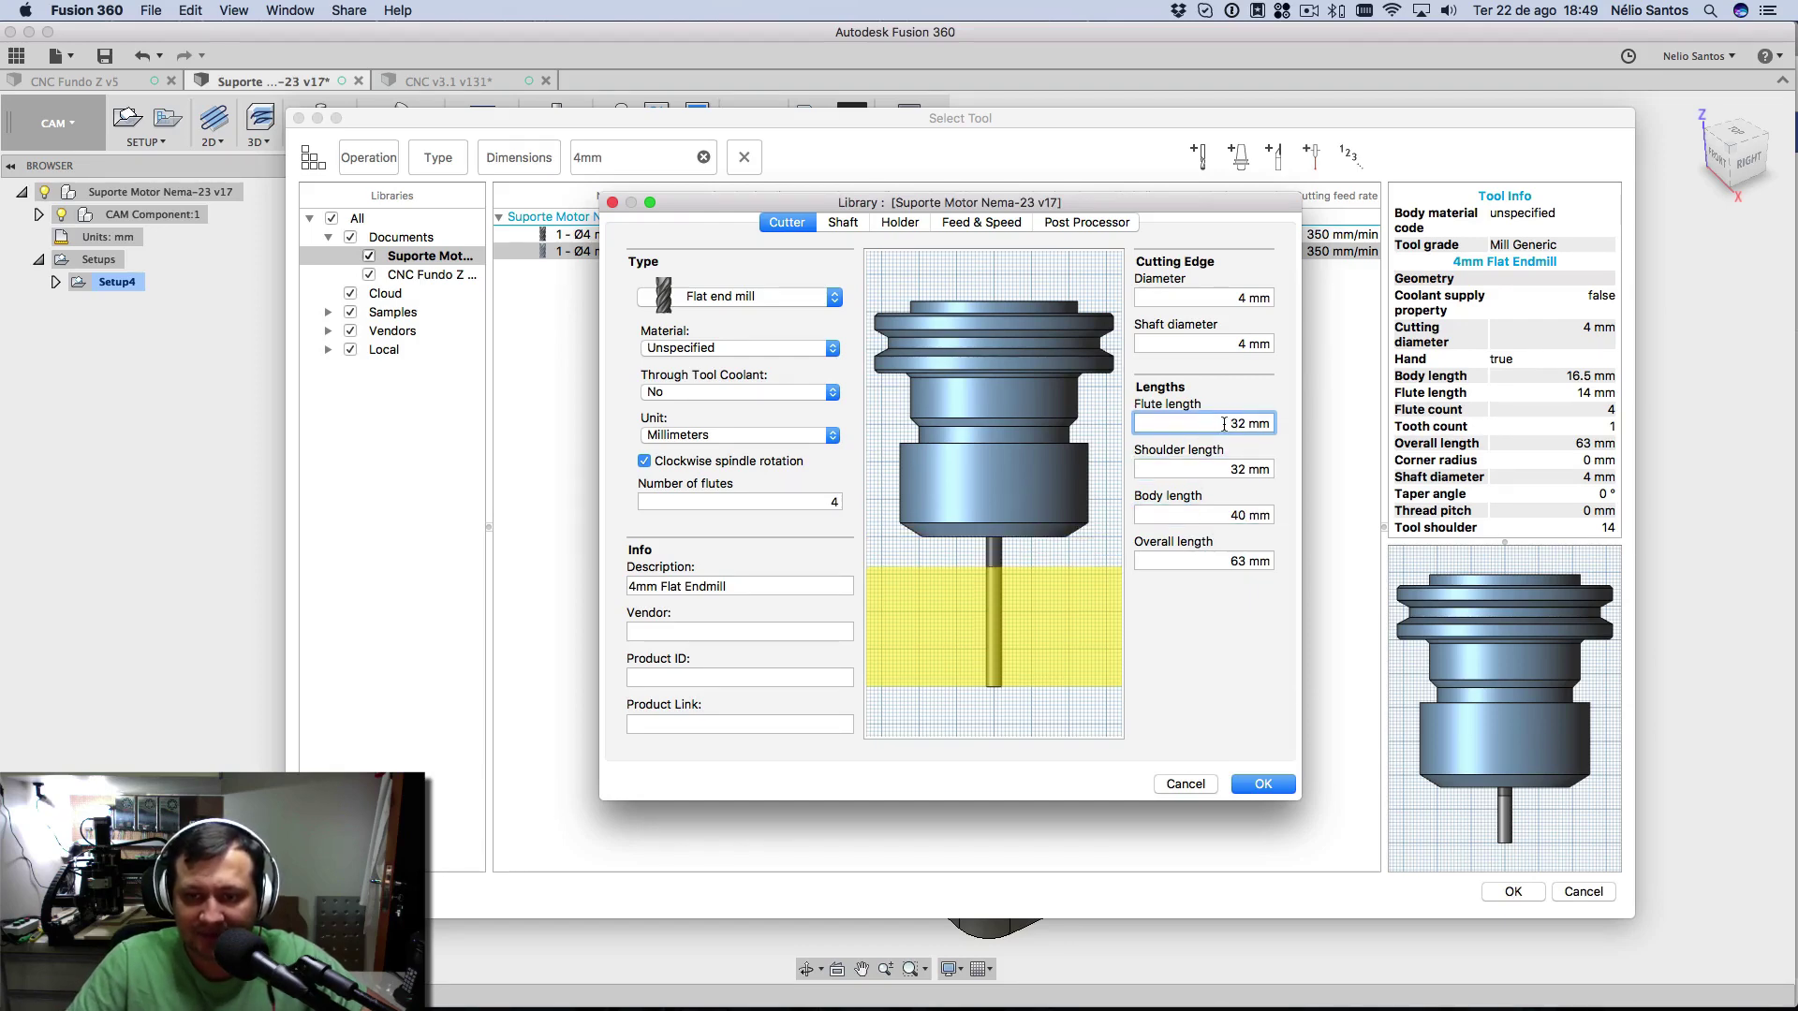
click(1234, 470)
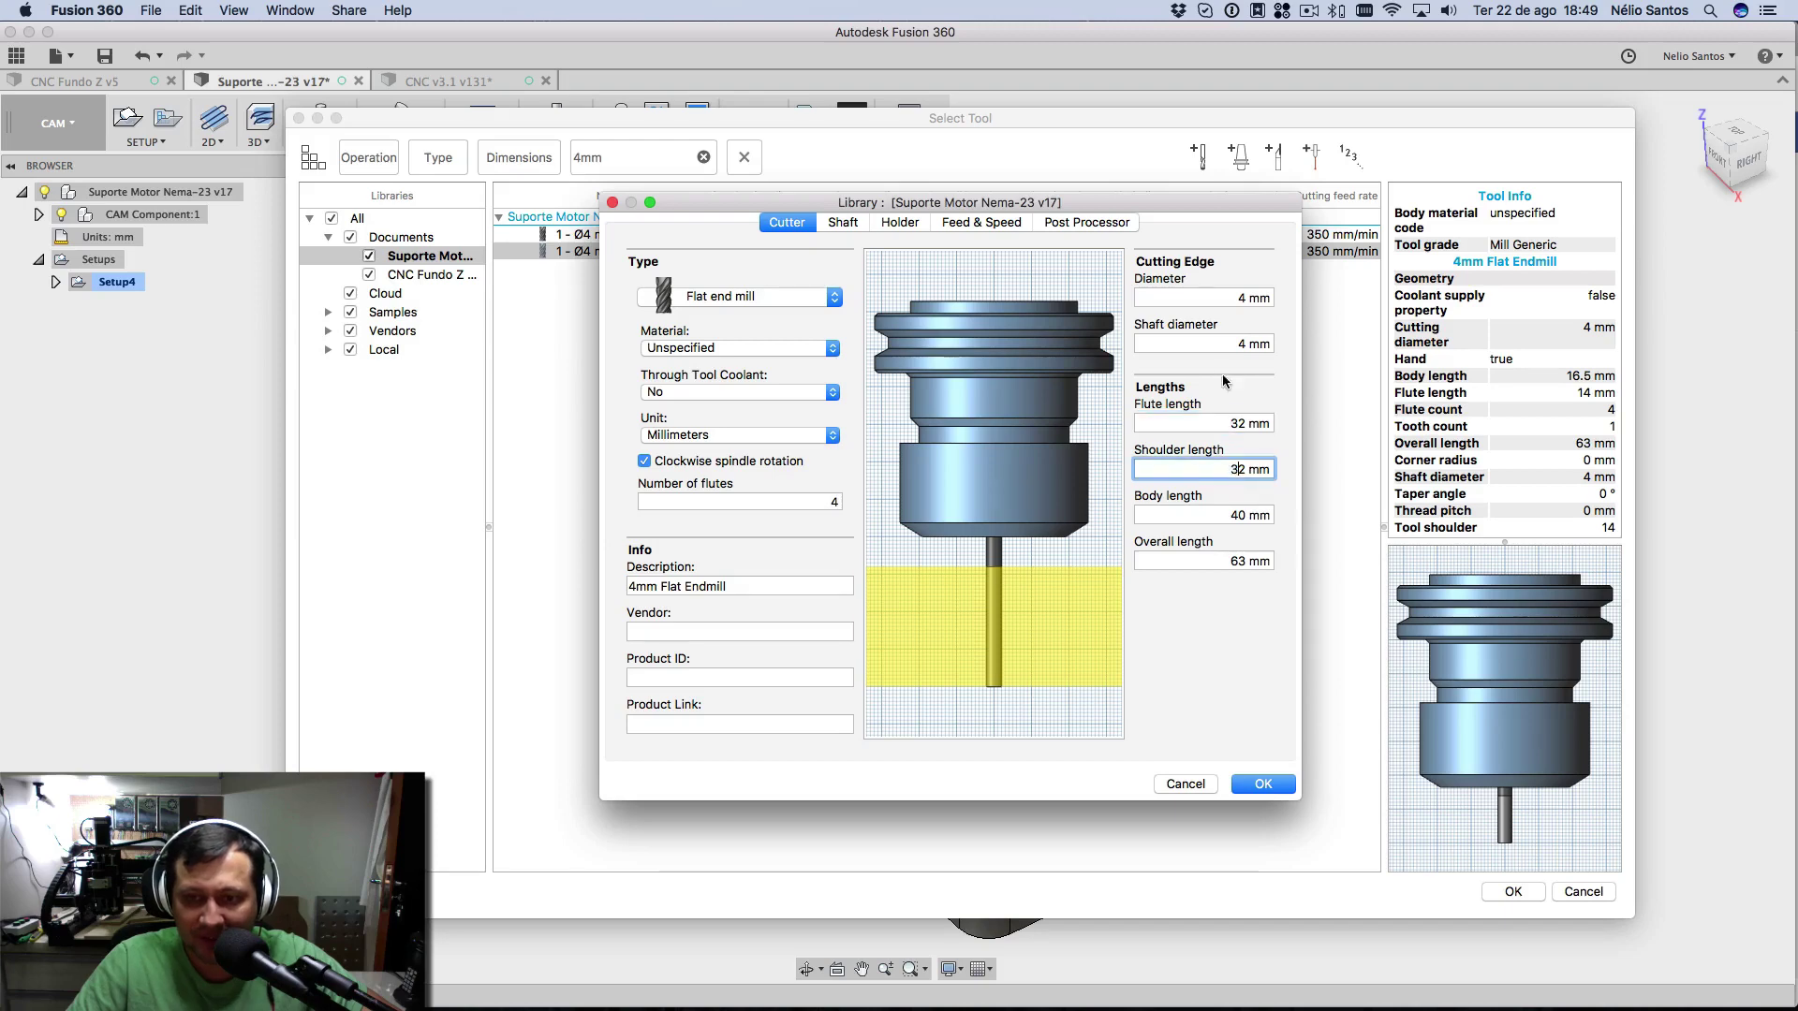
click(1206, 296)
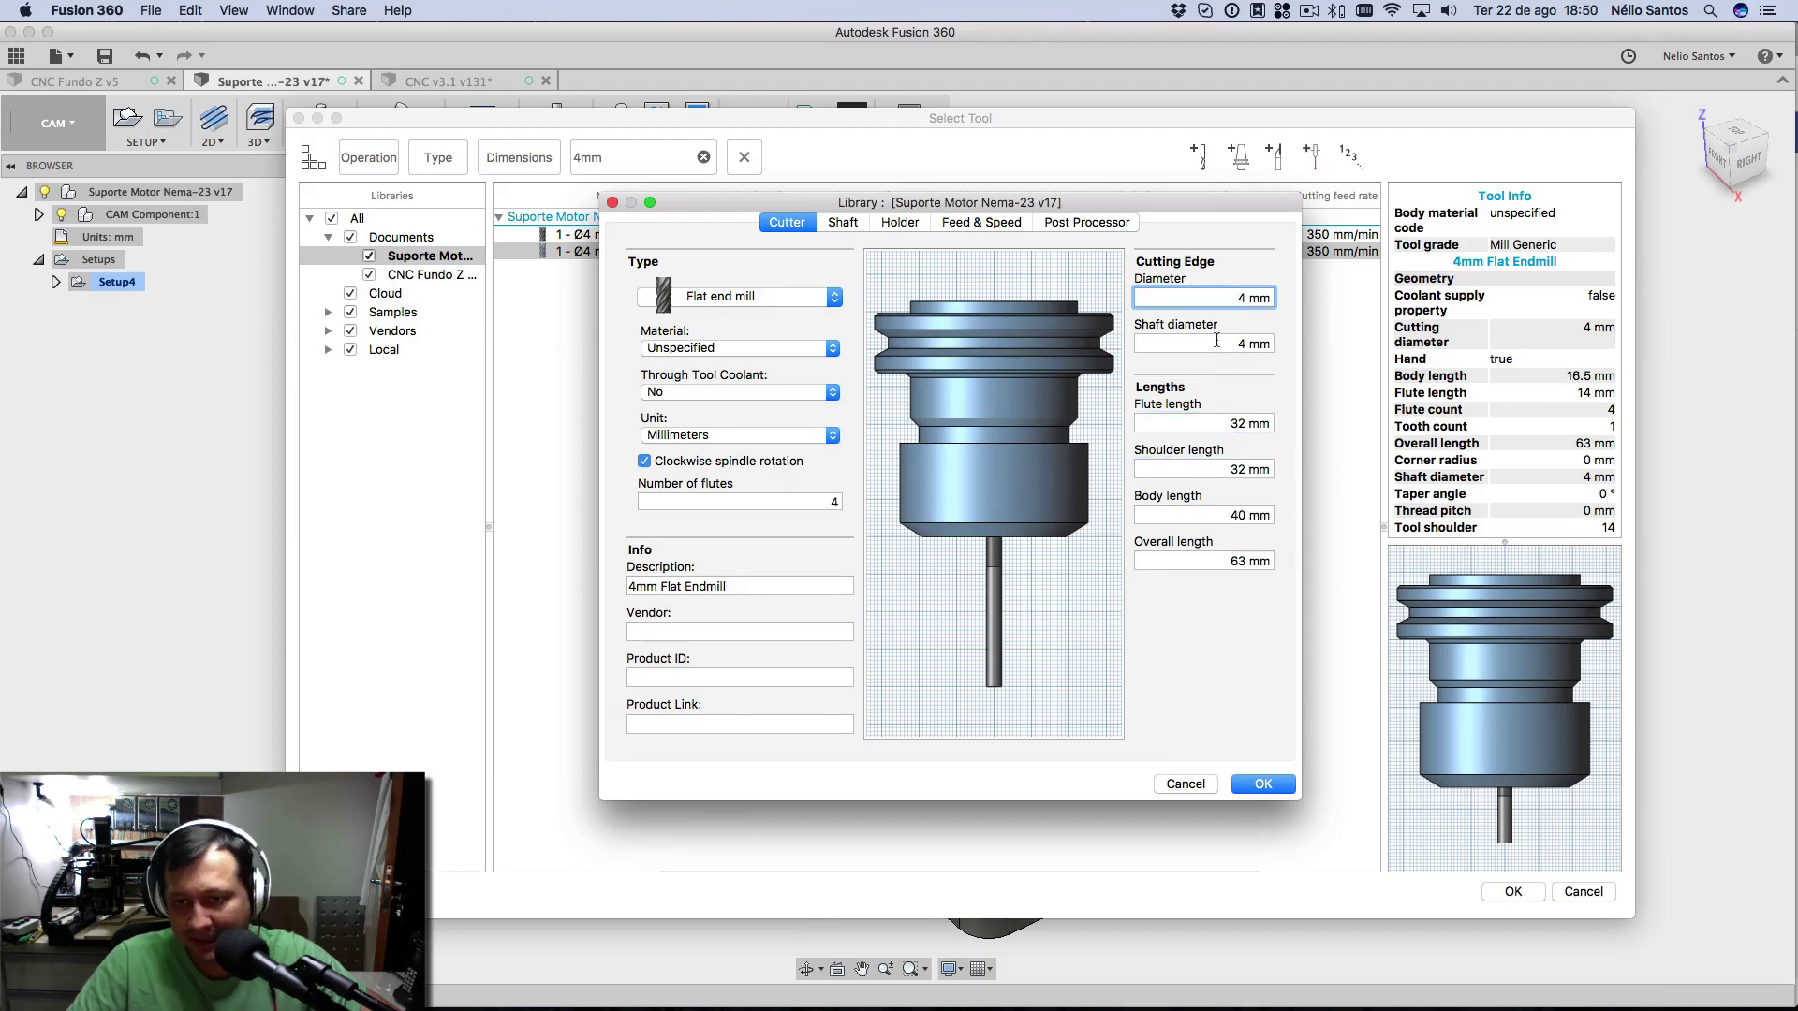
click(1229, 423)
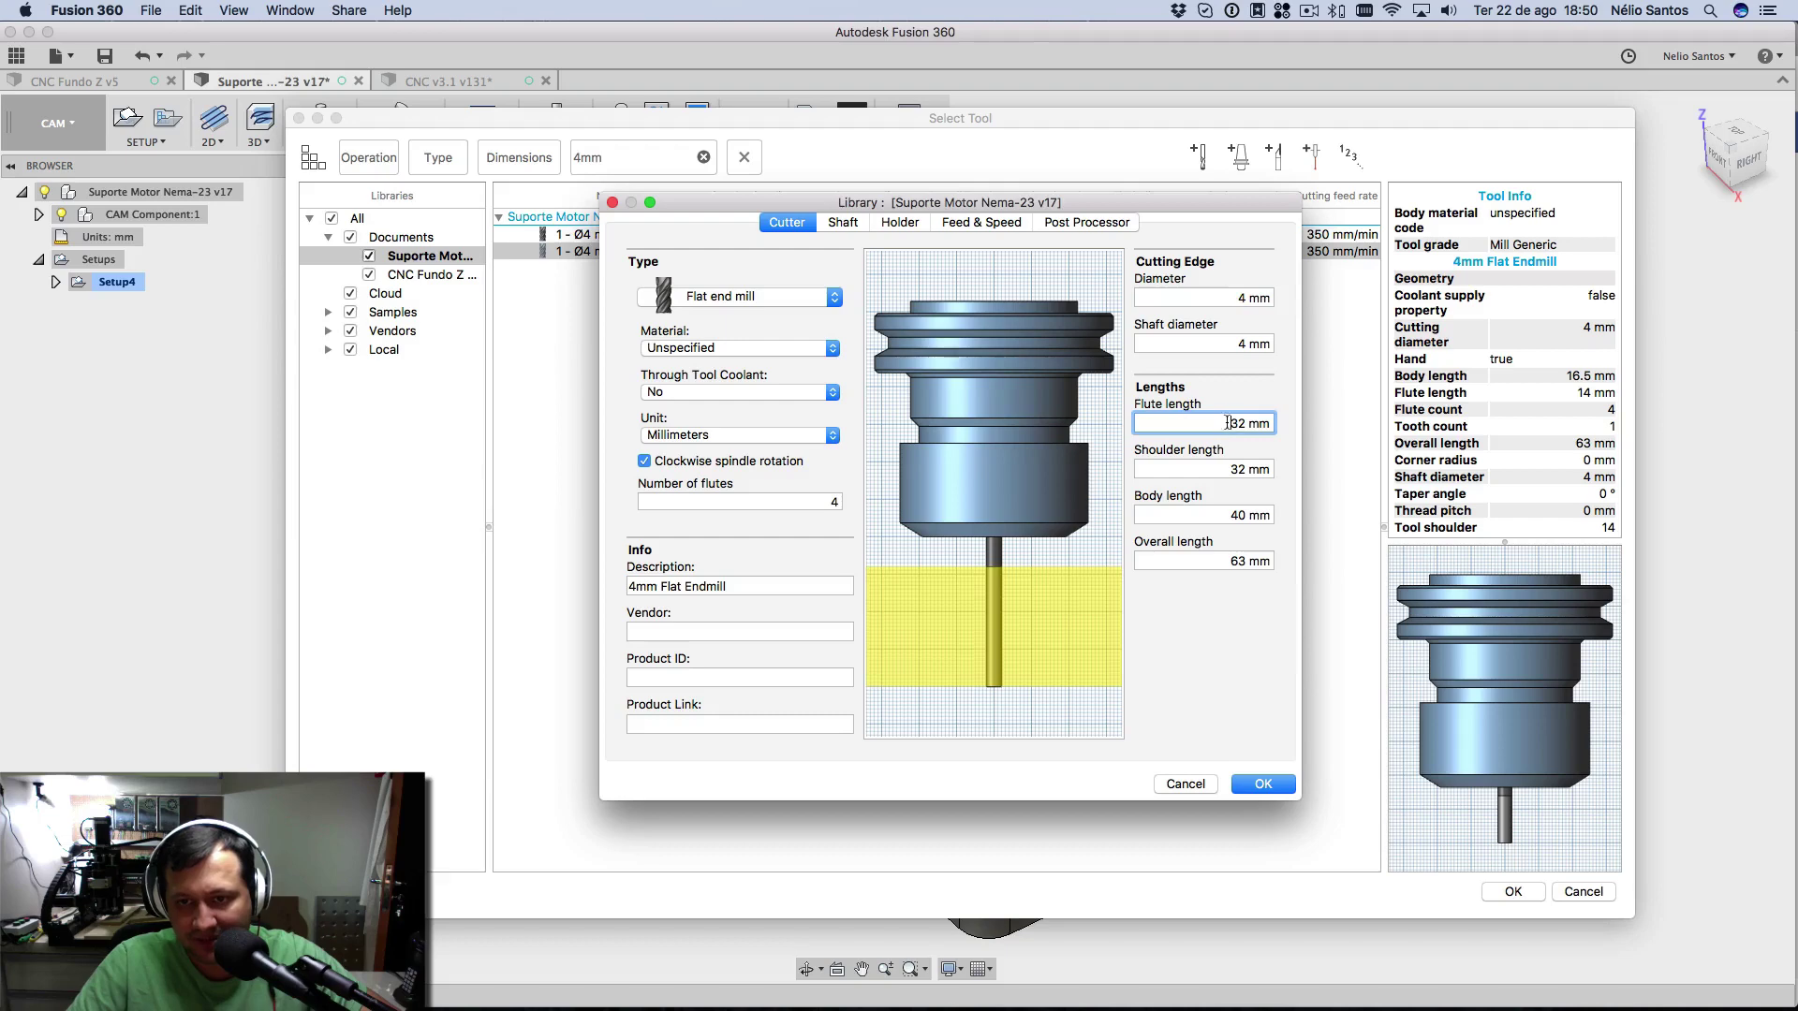
click(1227, 470)
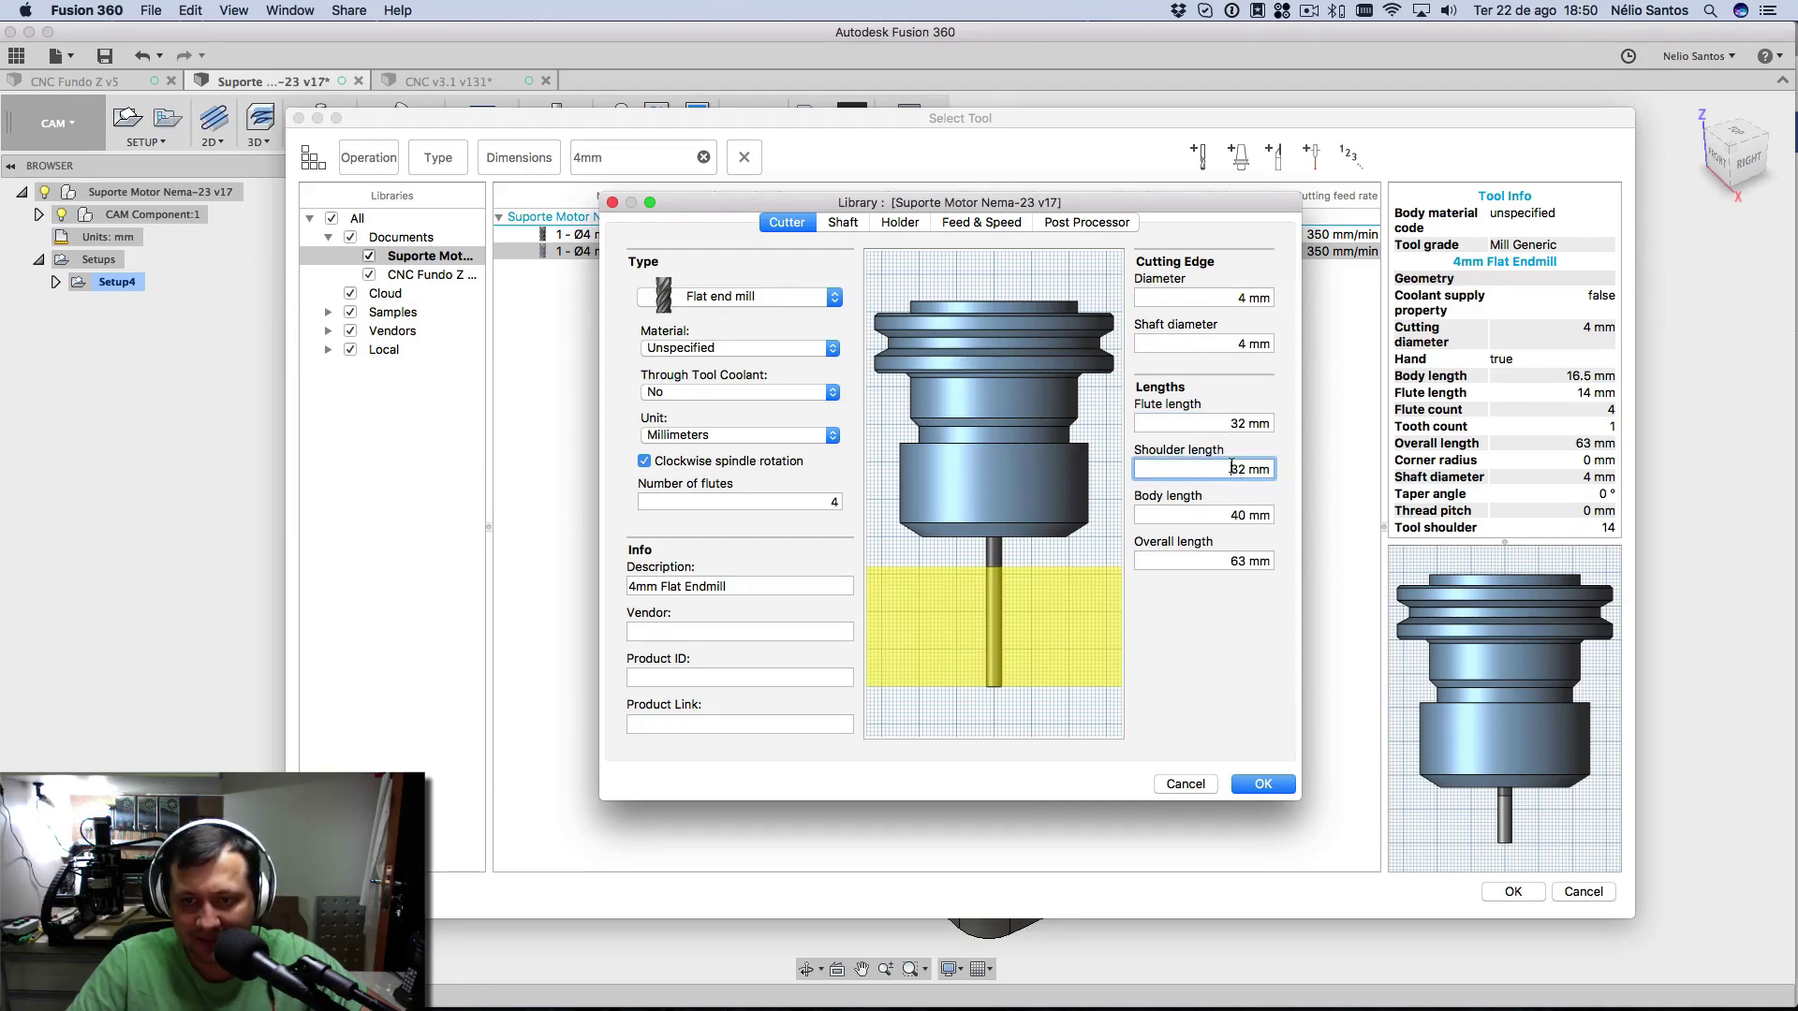
click(1234, 517)
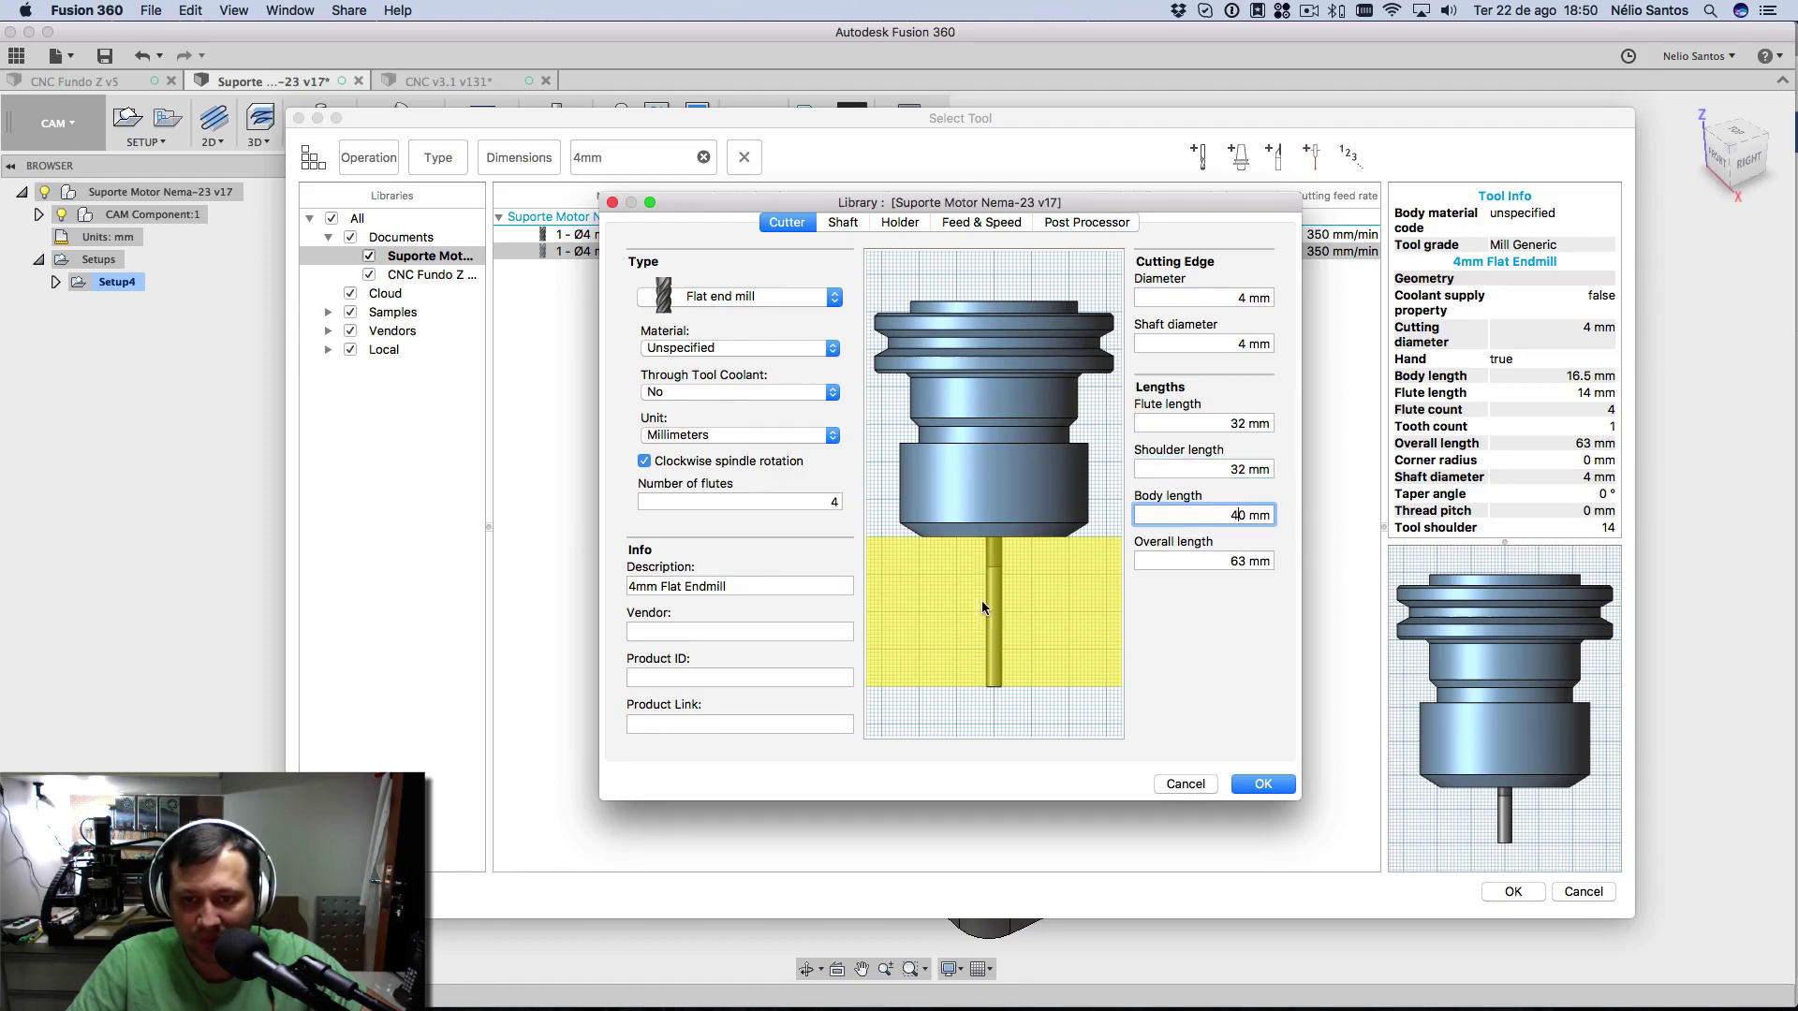
click(1236, 562)
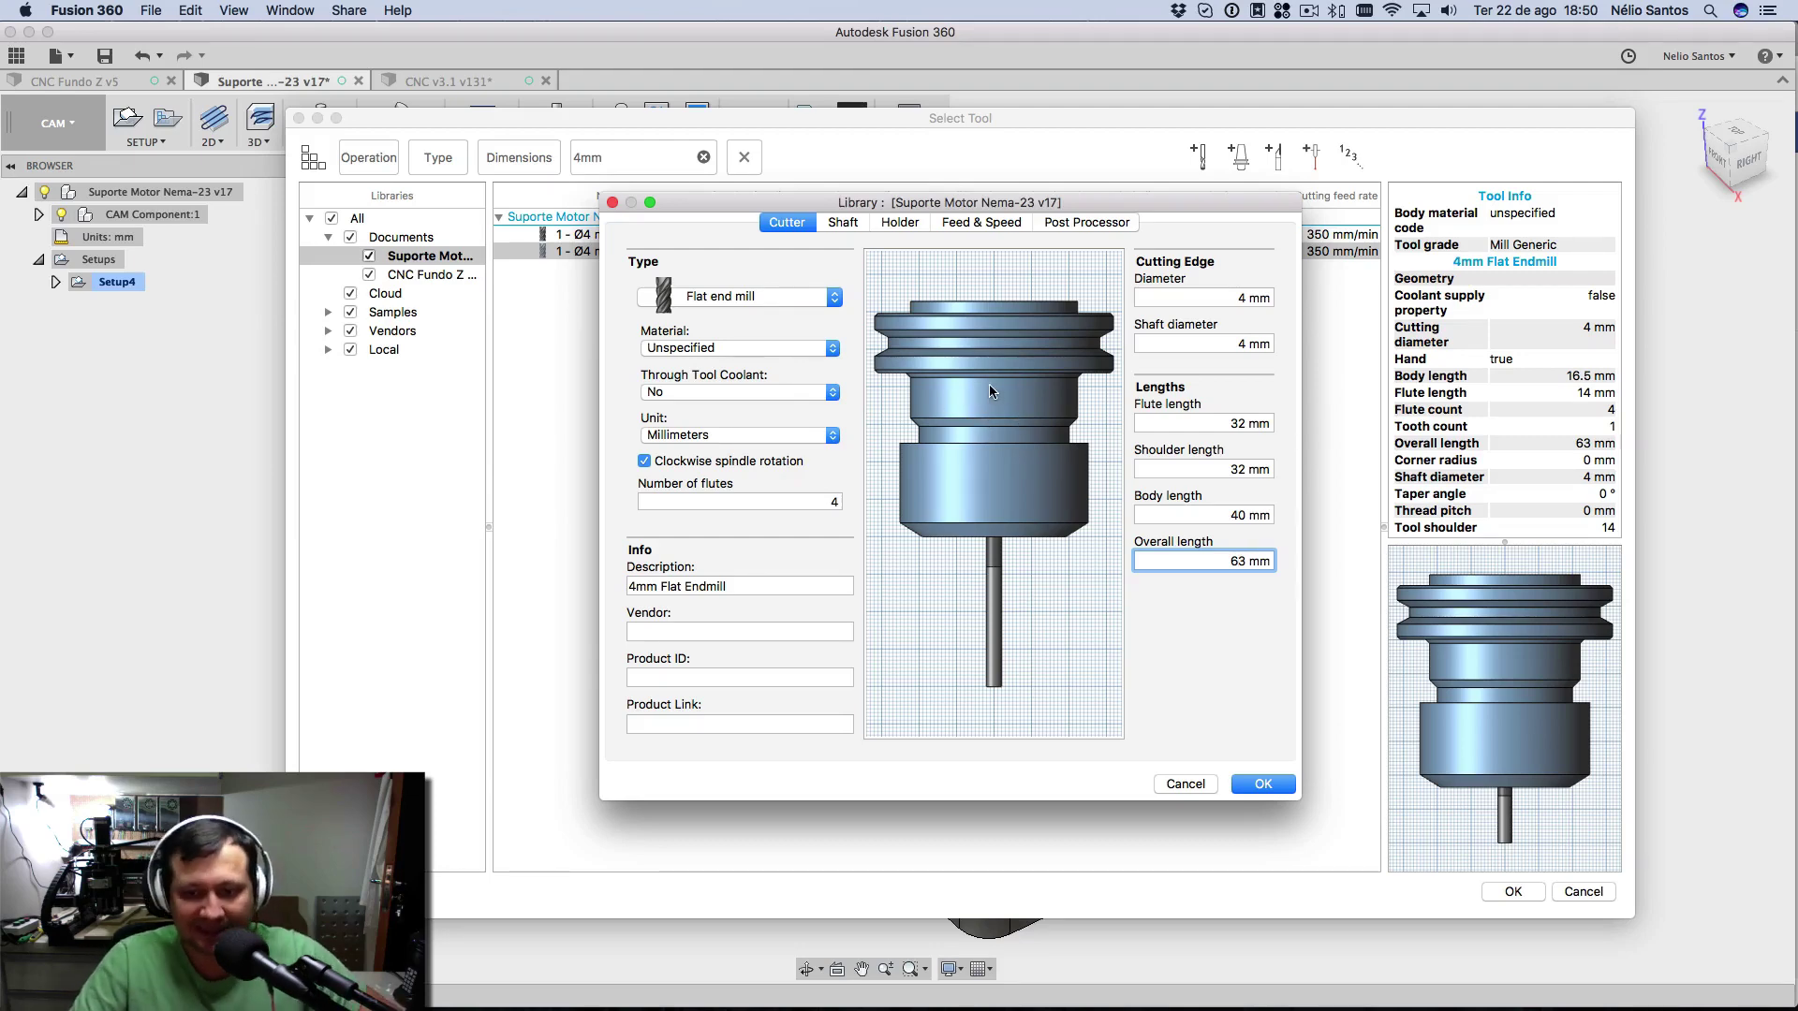
- Save the end mill edits and assign the tool with the 32 mm flute length to the Bore operation with coolant disabled
click(1264, 785)
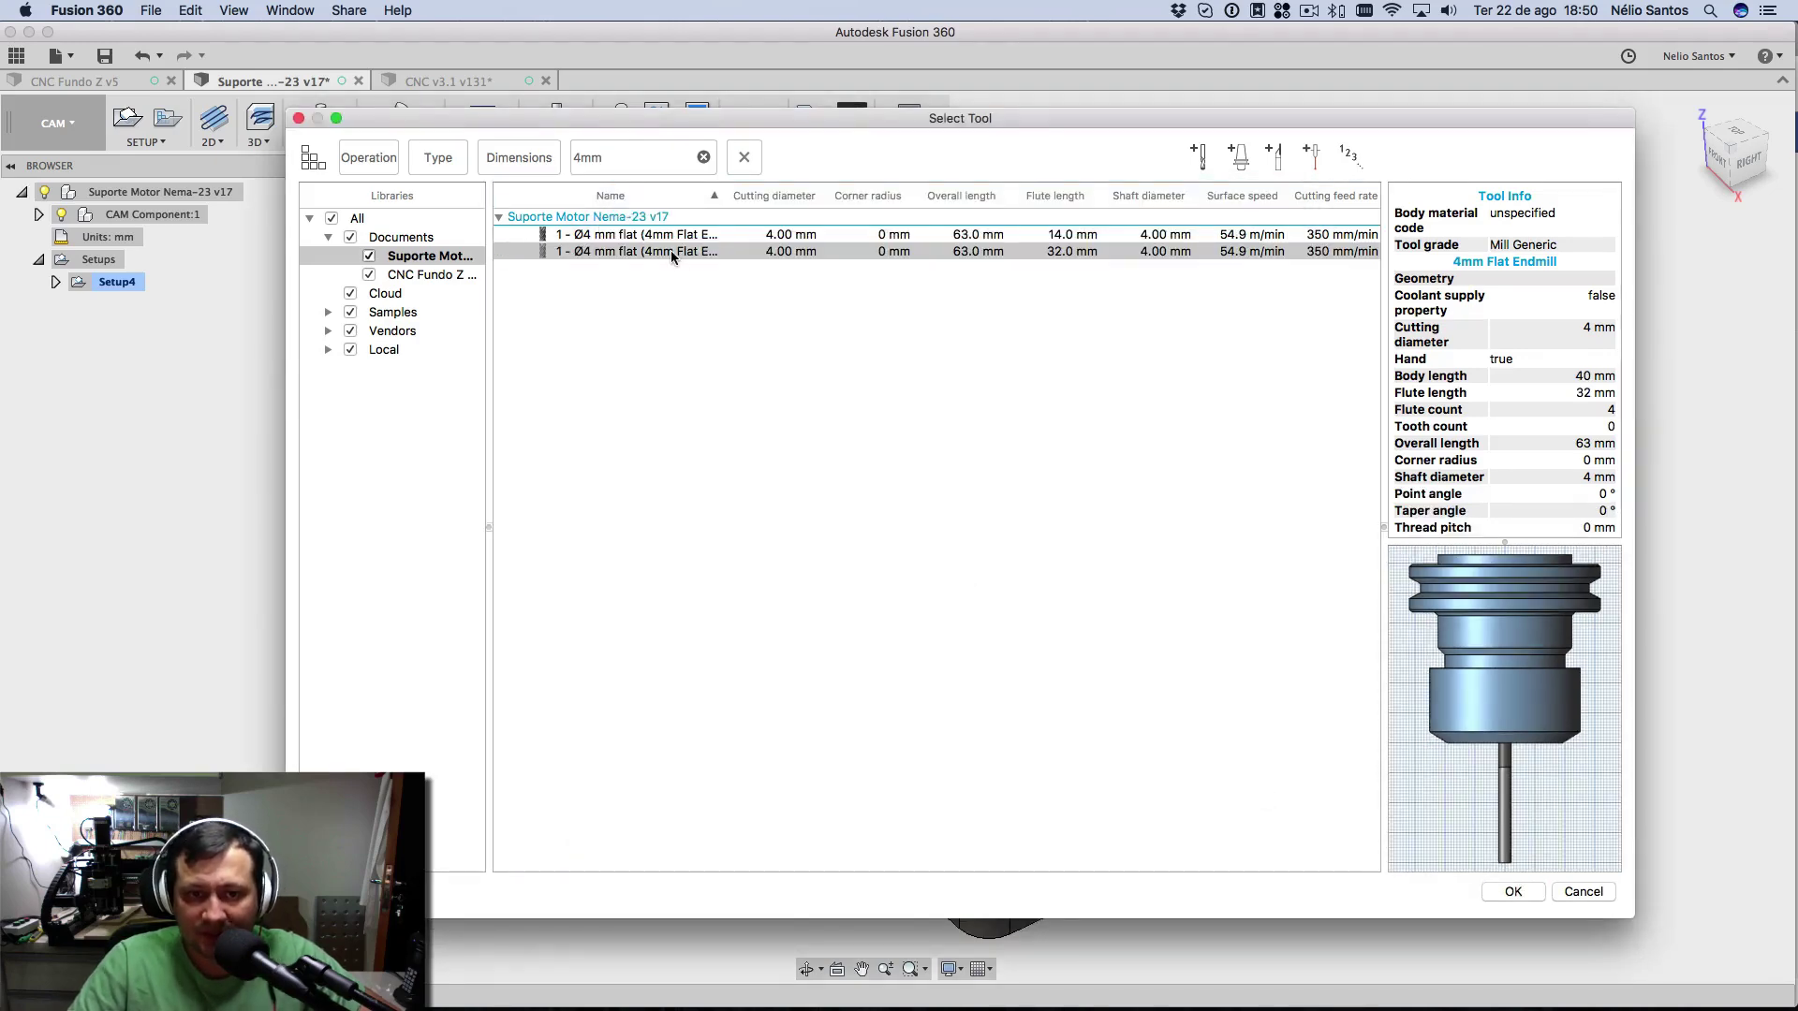
double_click(671, 250)
click(1033, 363)
click(1051, 386)
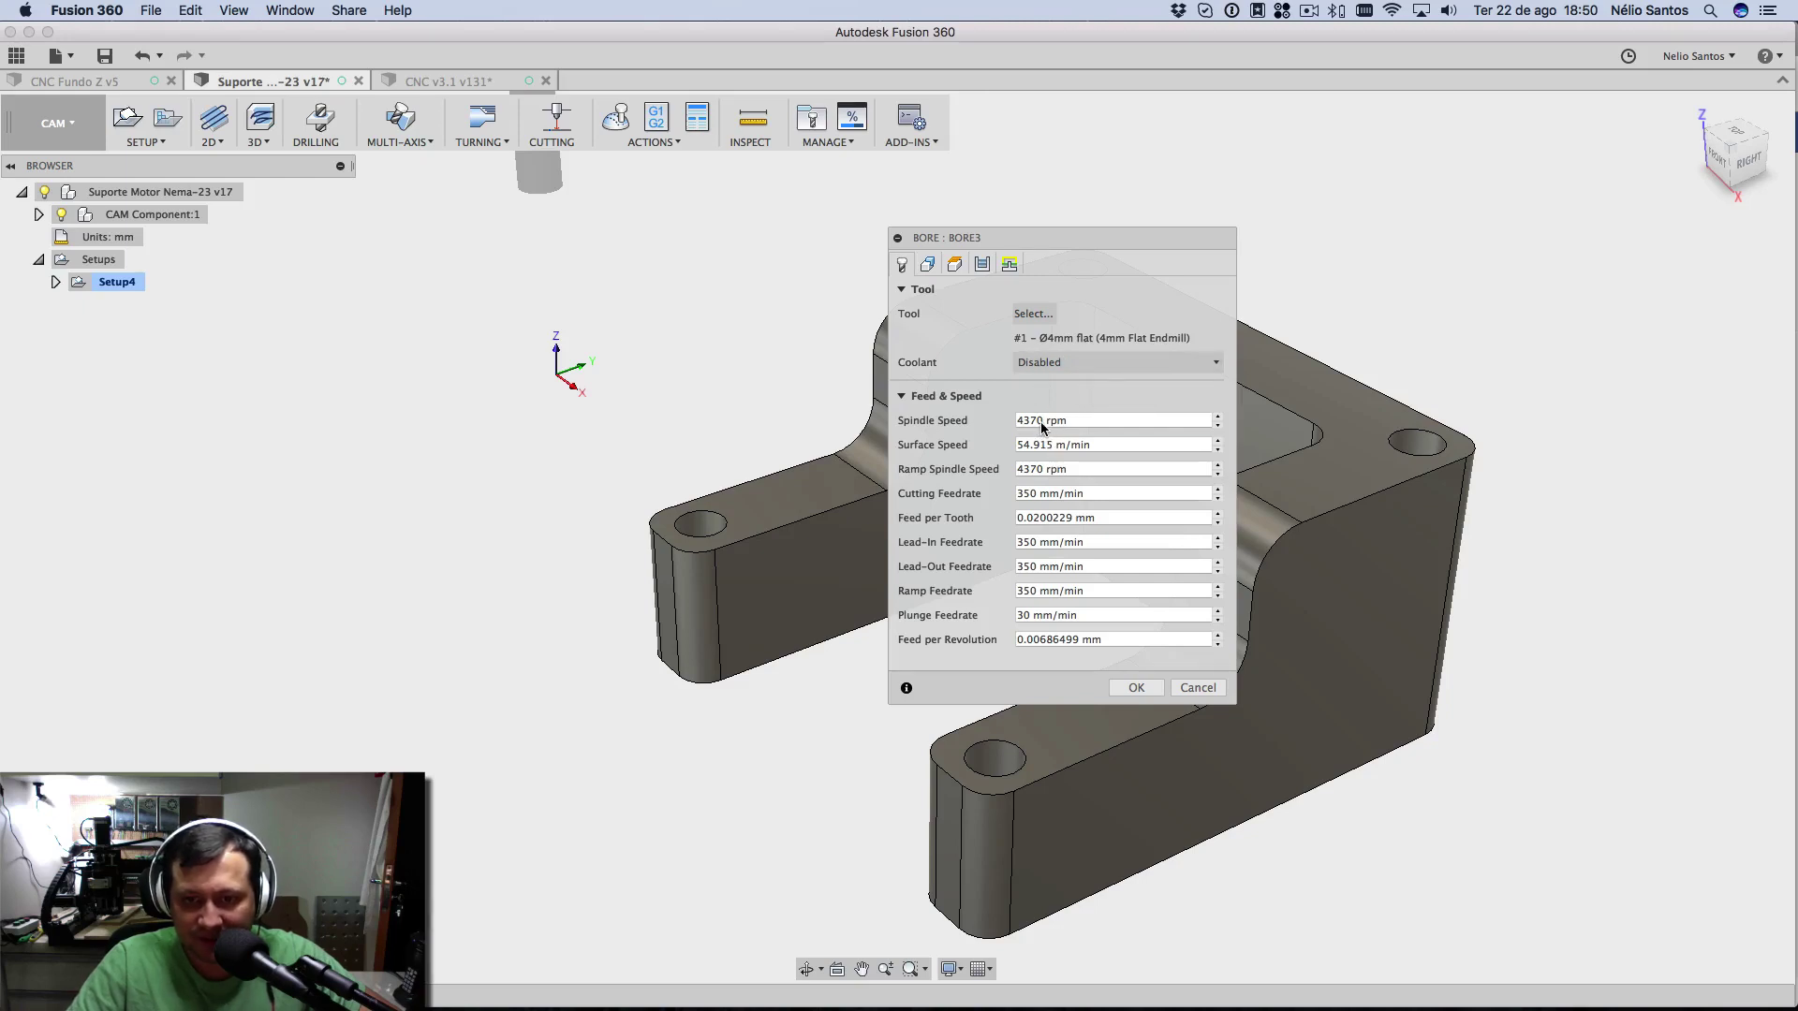
- Set the Bore operation's spindle speed to 8000 rpm
click(1042, 420)
double_click(1042, 420)
text(800)
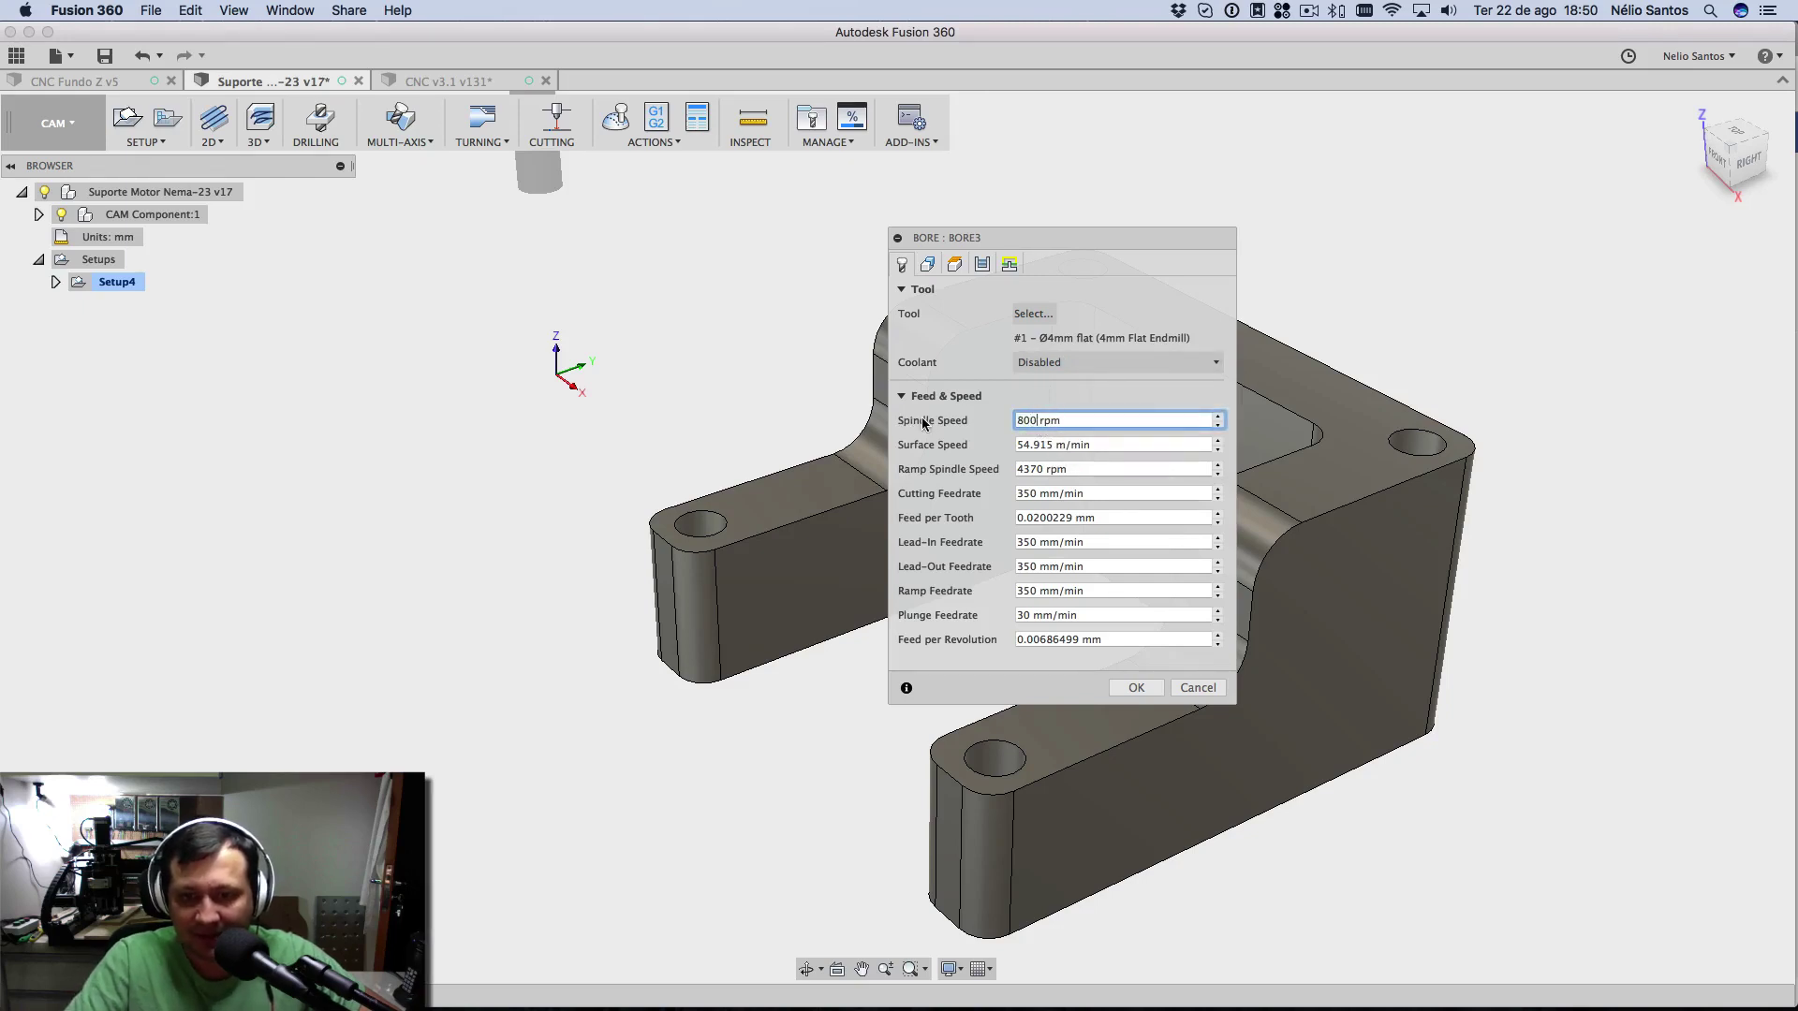
text(0)
key(Tab)
key(Tab)
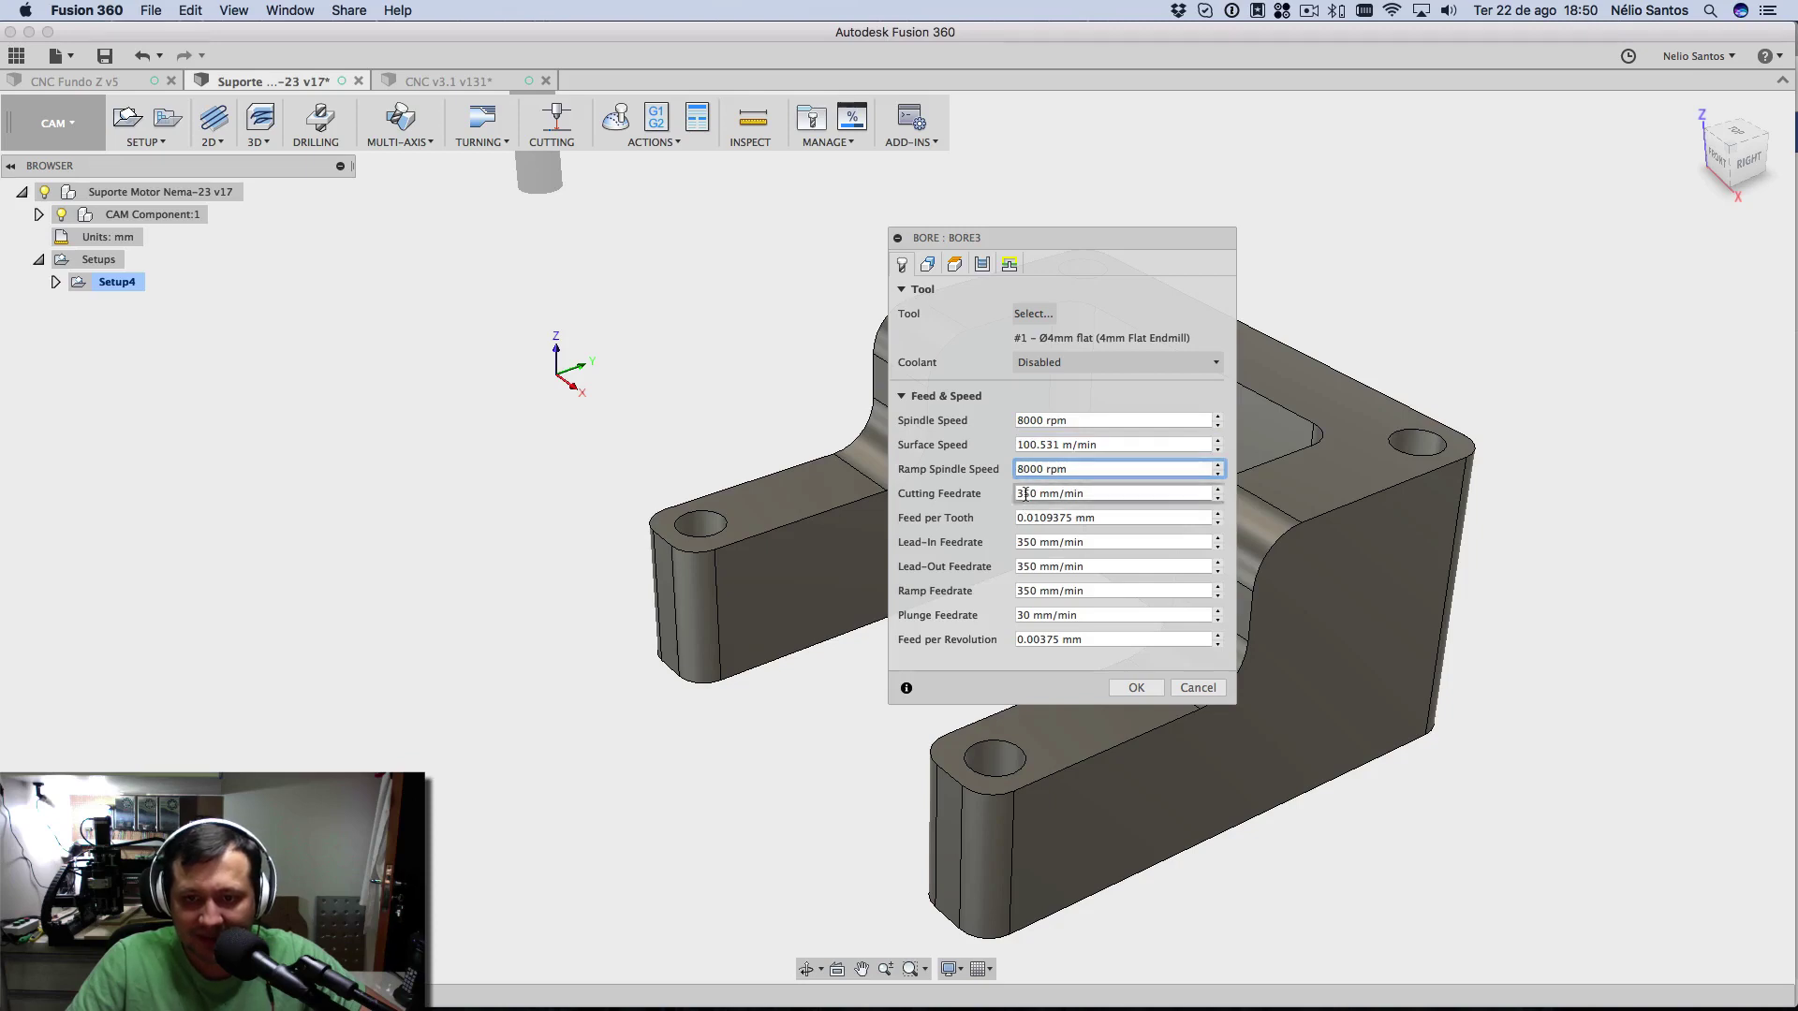
- Set the Bore operation's cutting feedrate to 900 mm/min
click(1025, 494)
double_click(1025, 494)
text(1400)
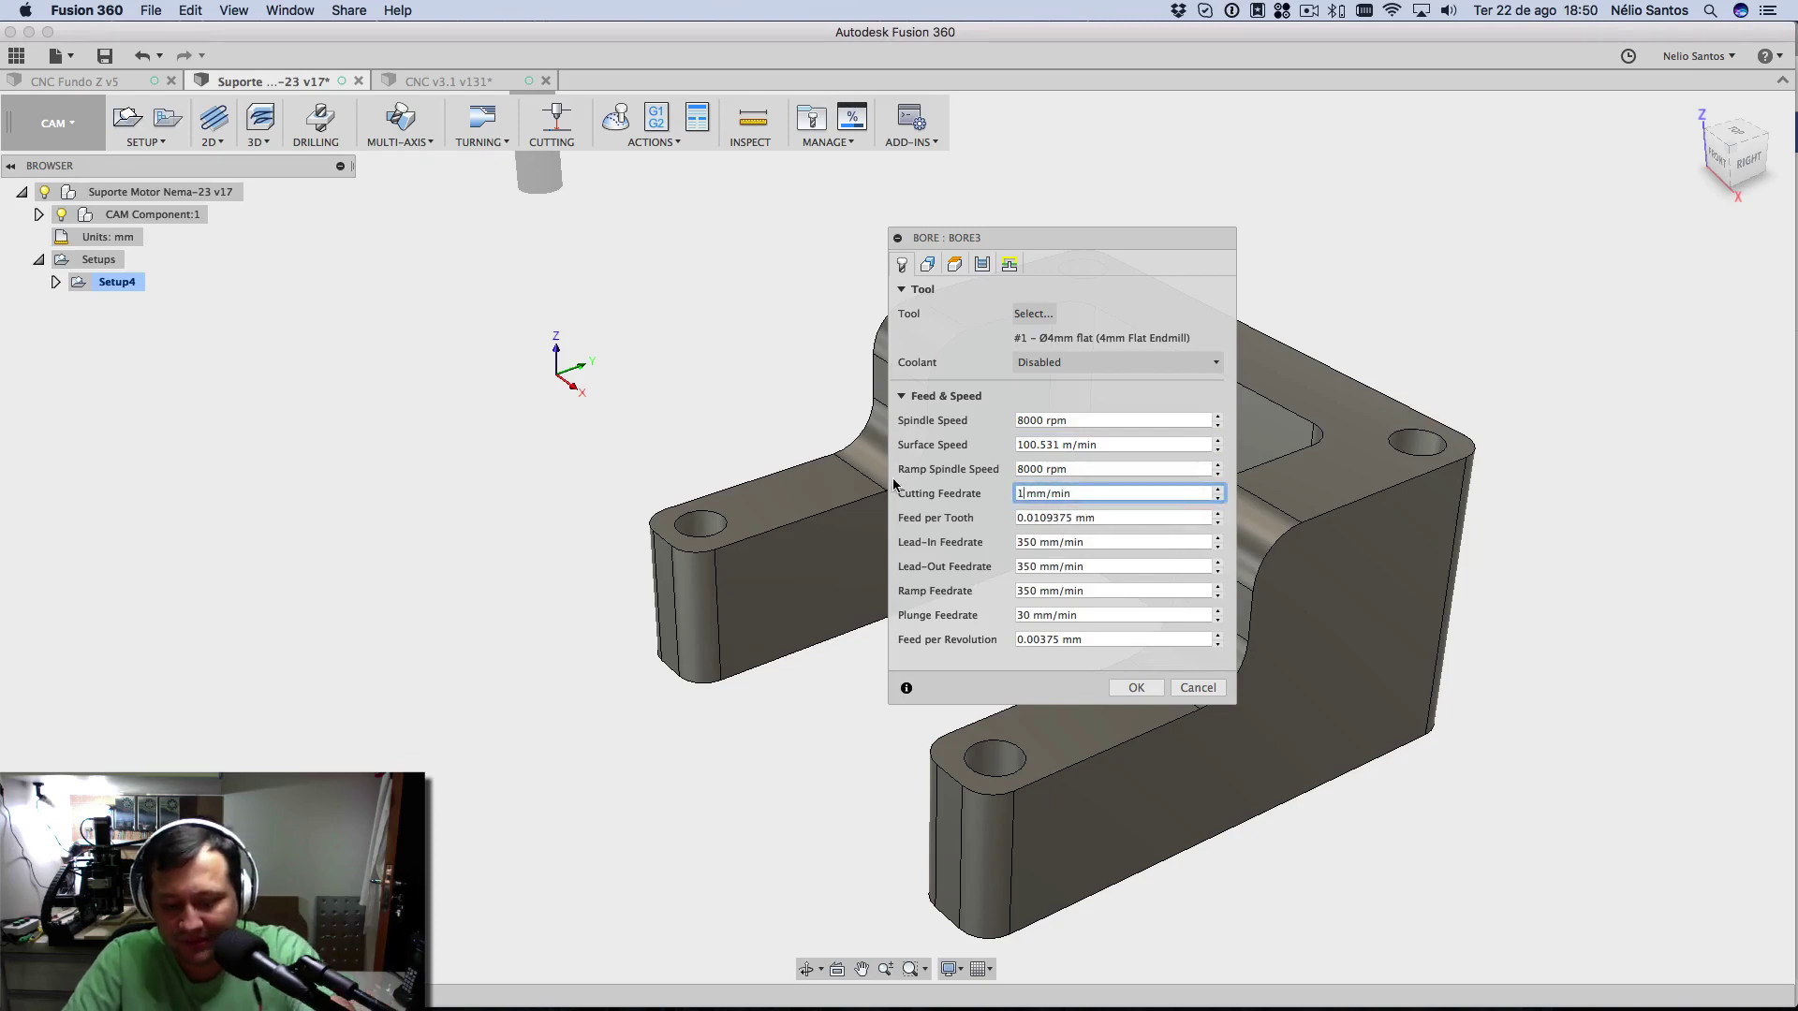
key(BackSpace)
key(BackSpace)
key(BackSpace)
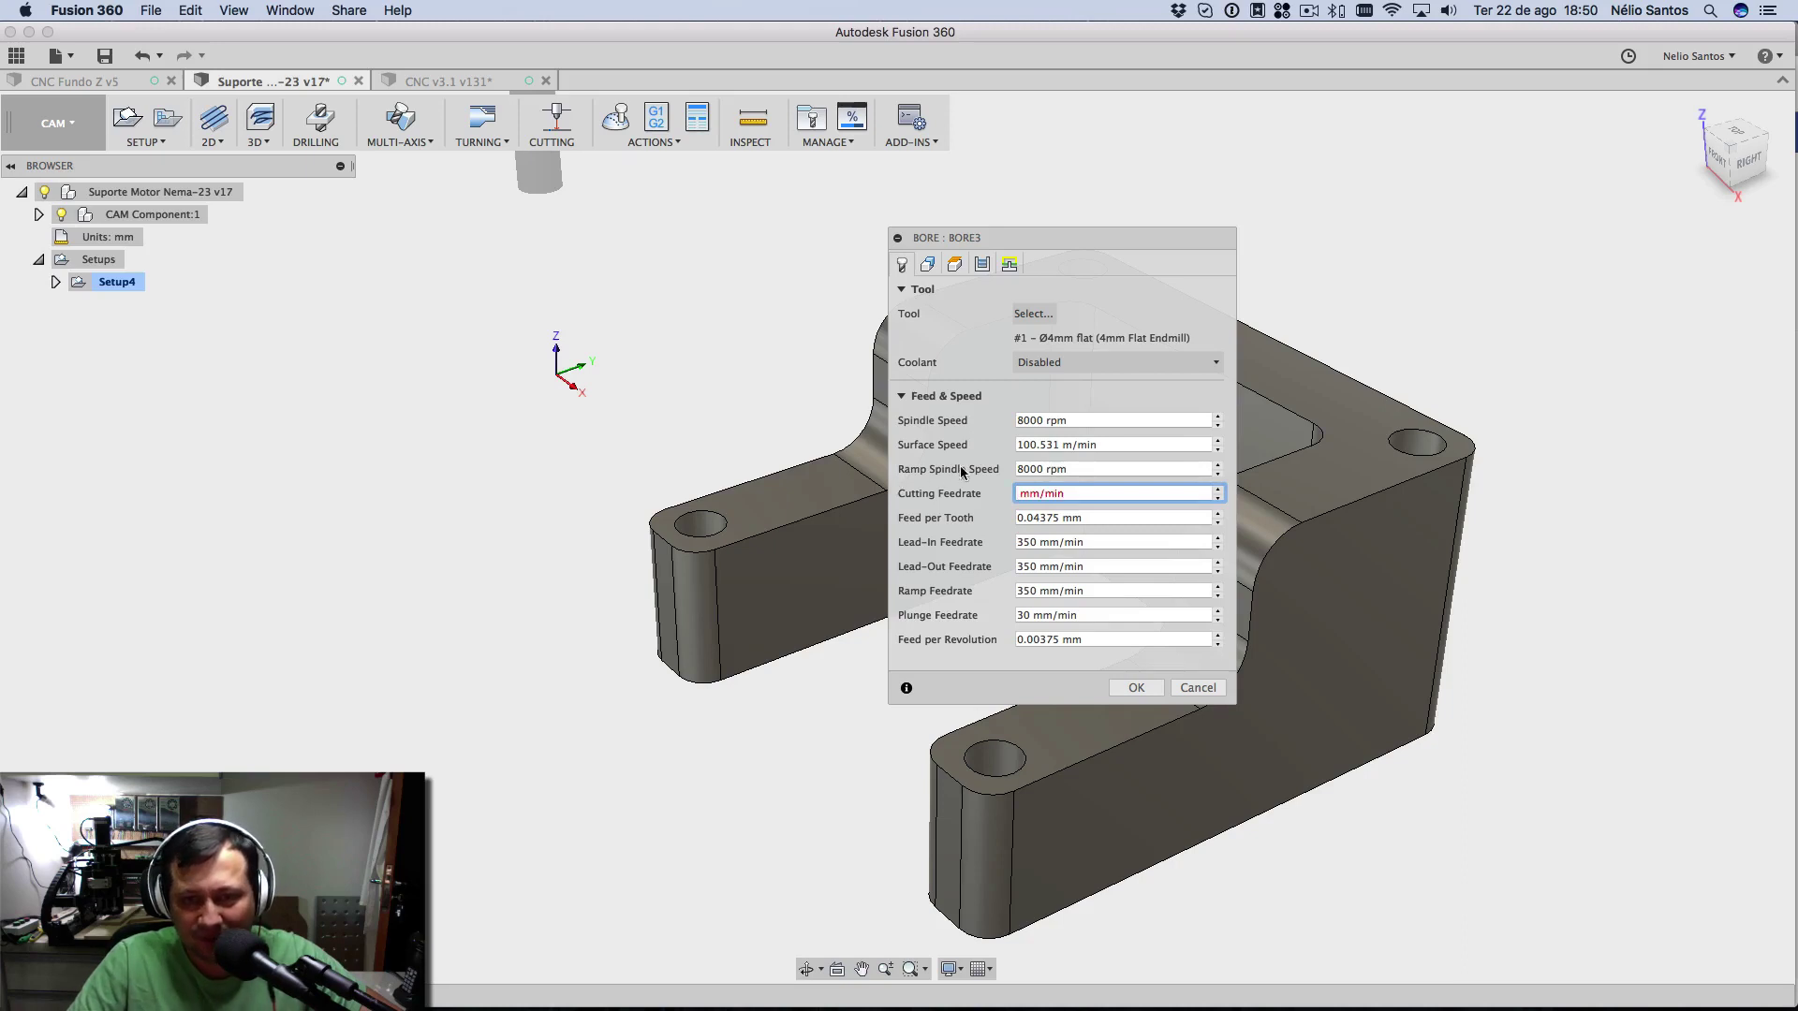
text(900)
- Set the Bore's lead-in, lead-out and ramp feedrates to 900 mm/min each
click(1034, 542)
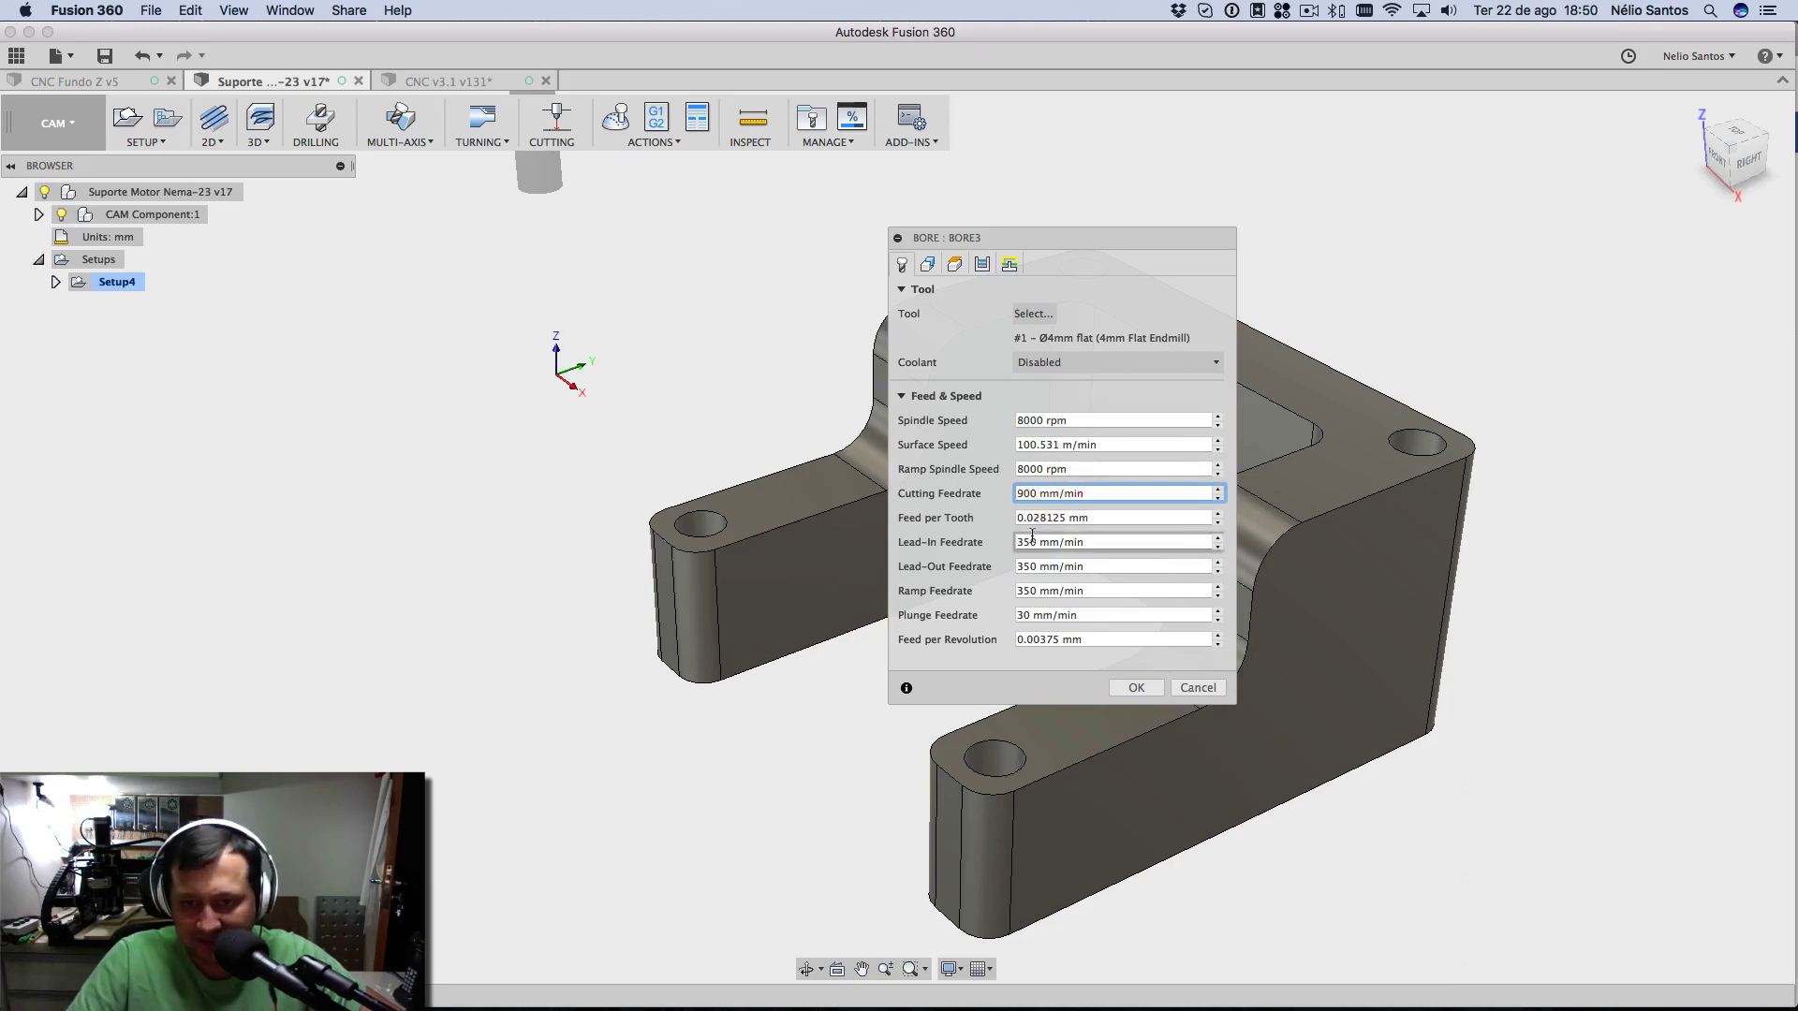
double_click(1033, 543)
text(900)
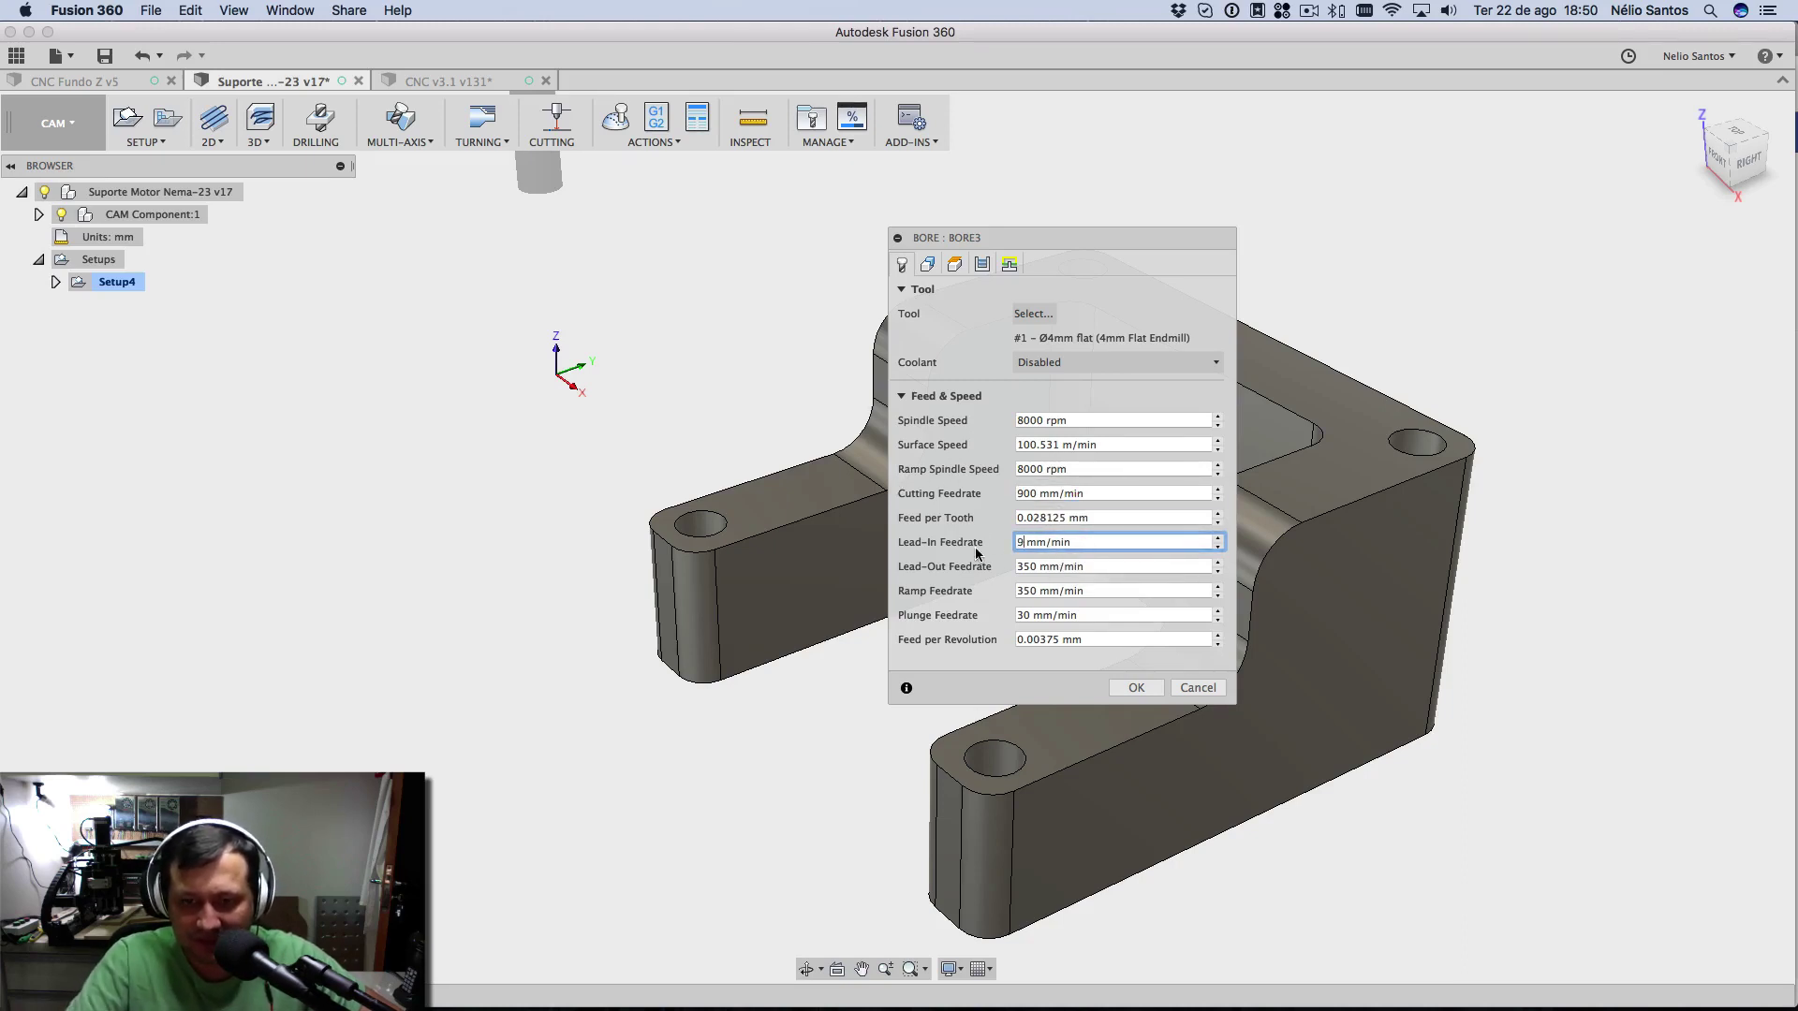
double_click(1014, 567)
text(900)
double_click(1017, 591)
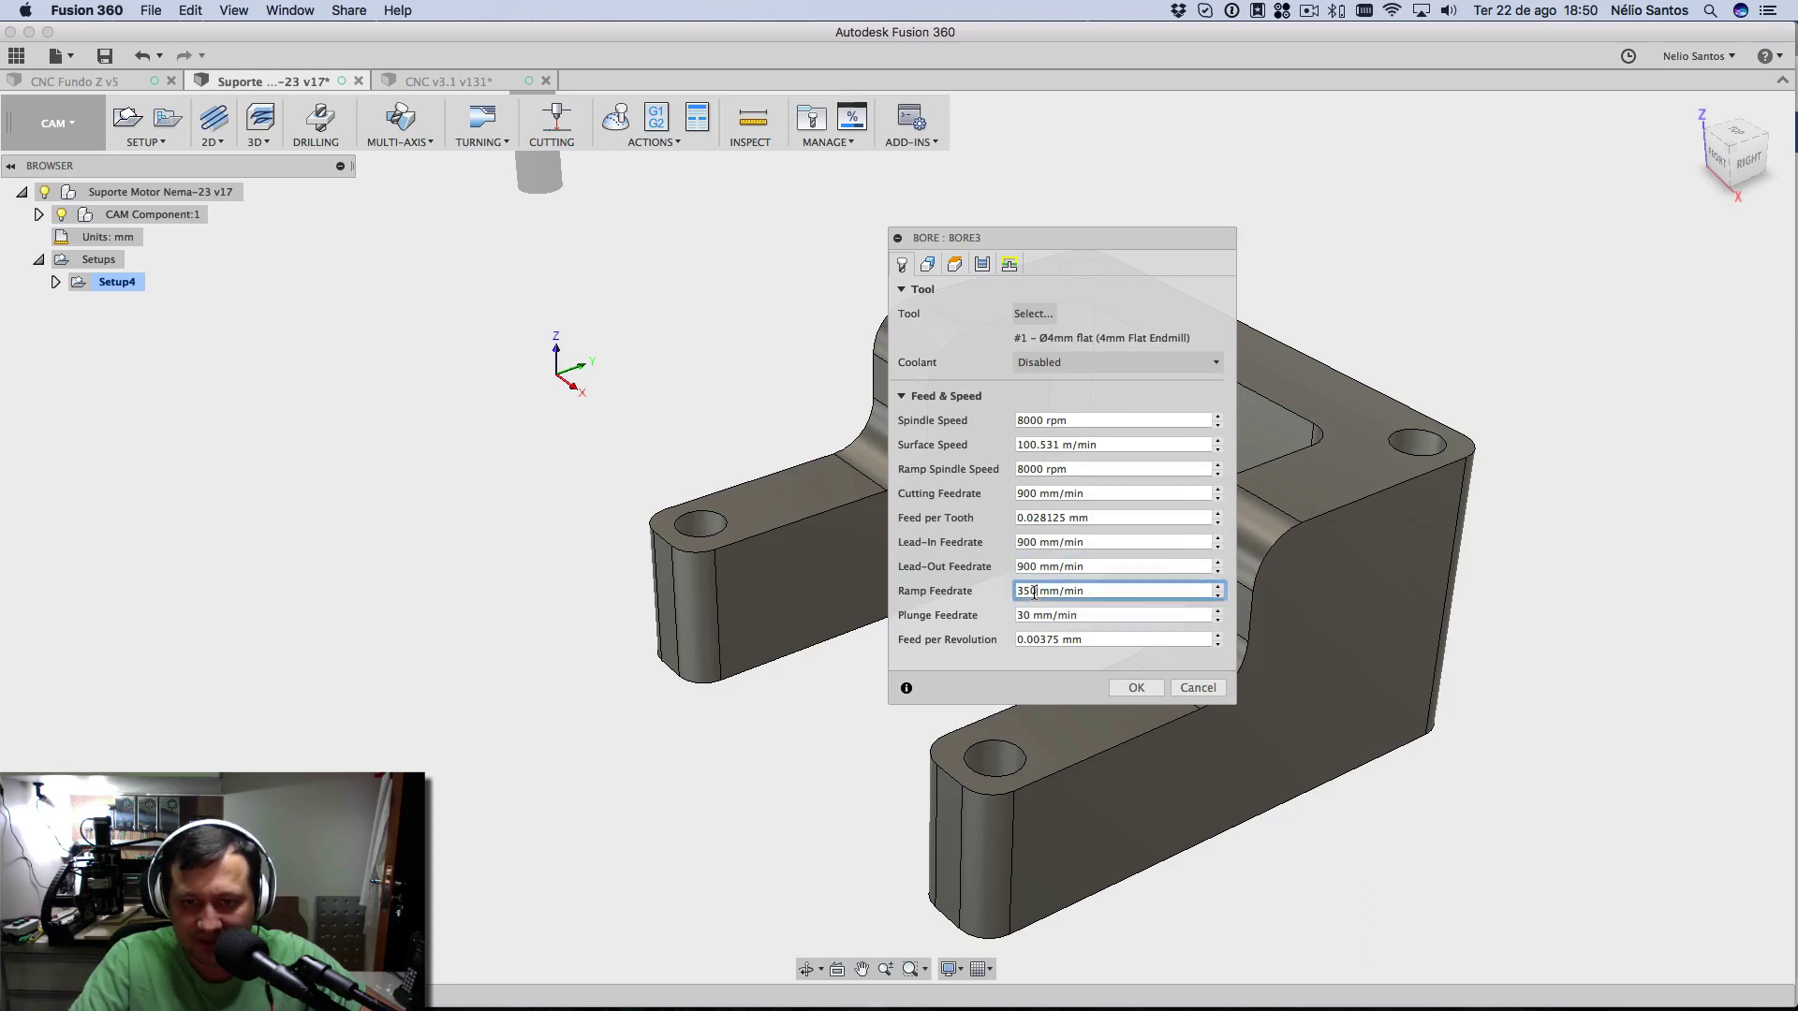
text(900)
- Set the Bore operation's plunge feedrate to 150 mm/min
click(1026, 615)
key(BackSpace)
text(1)
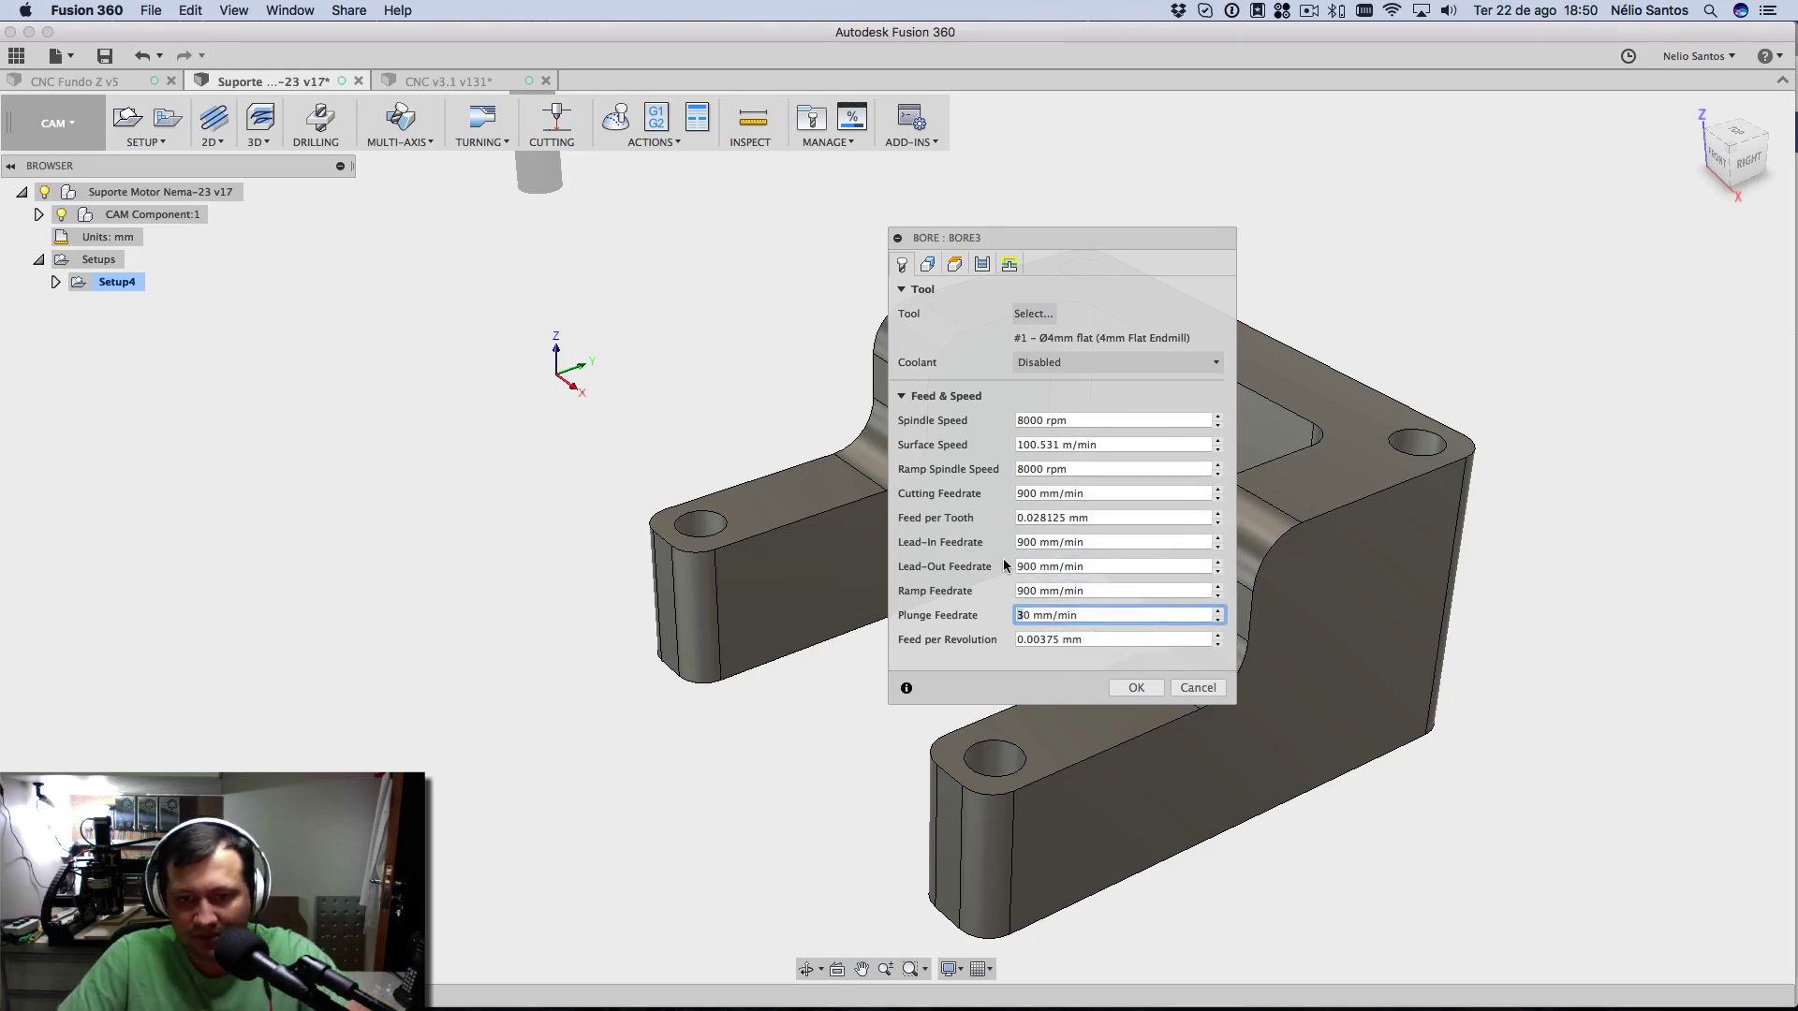
text(5)
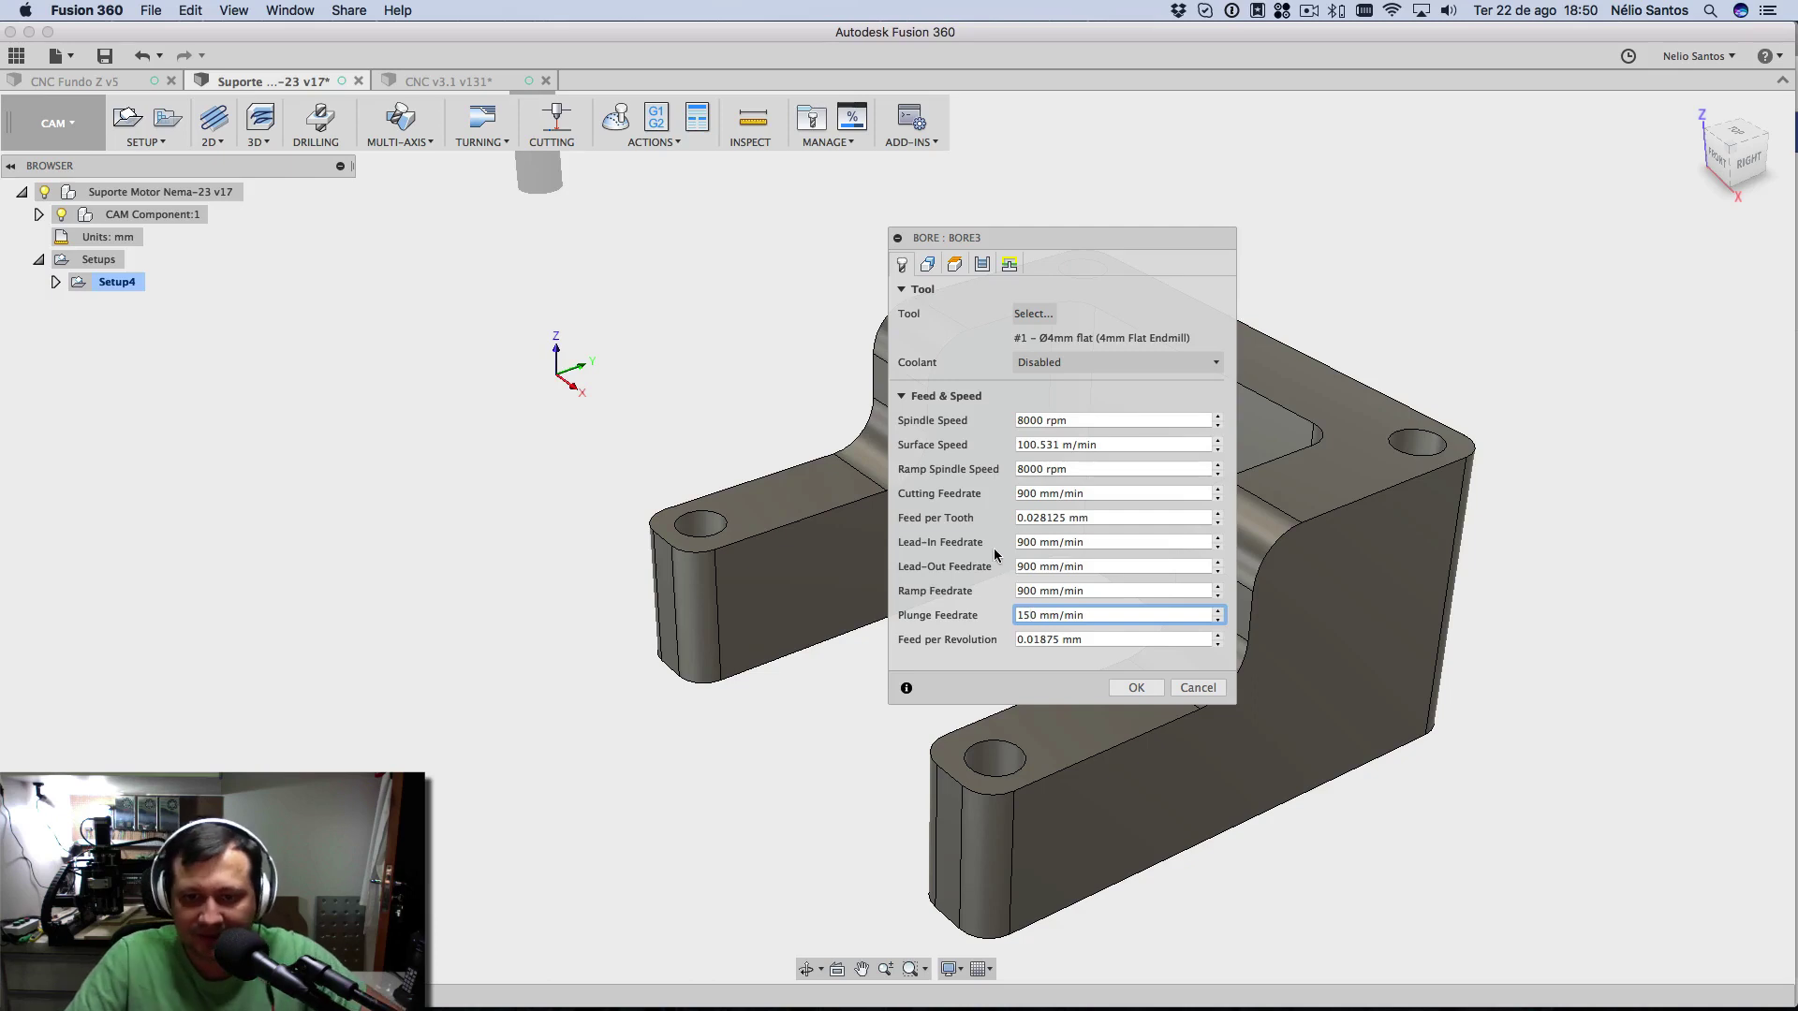
- Reference the Bore's top height to Stock top and its bottom height to Stock bottom with a -0.7 mm offset
click(926, 266)
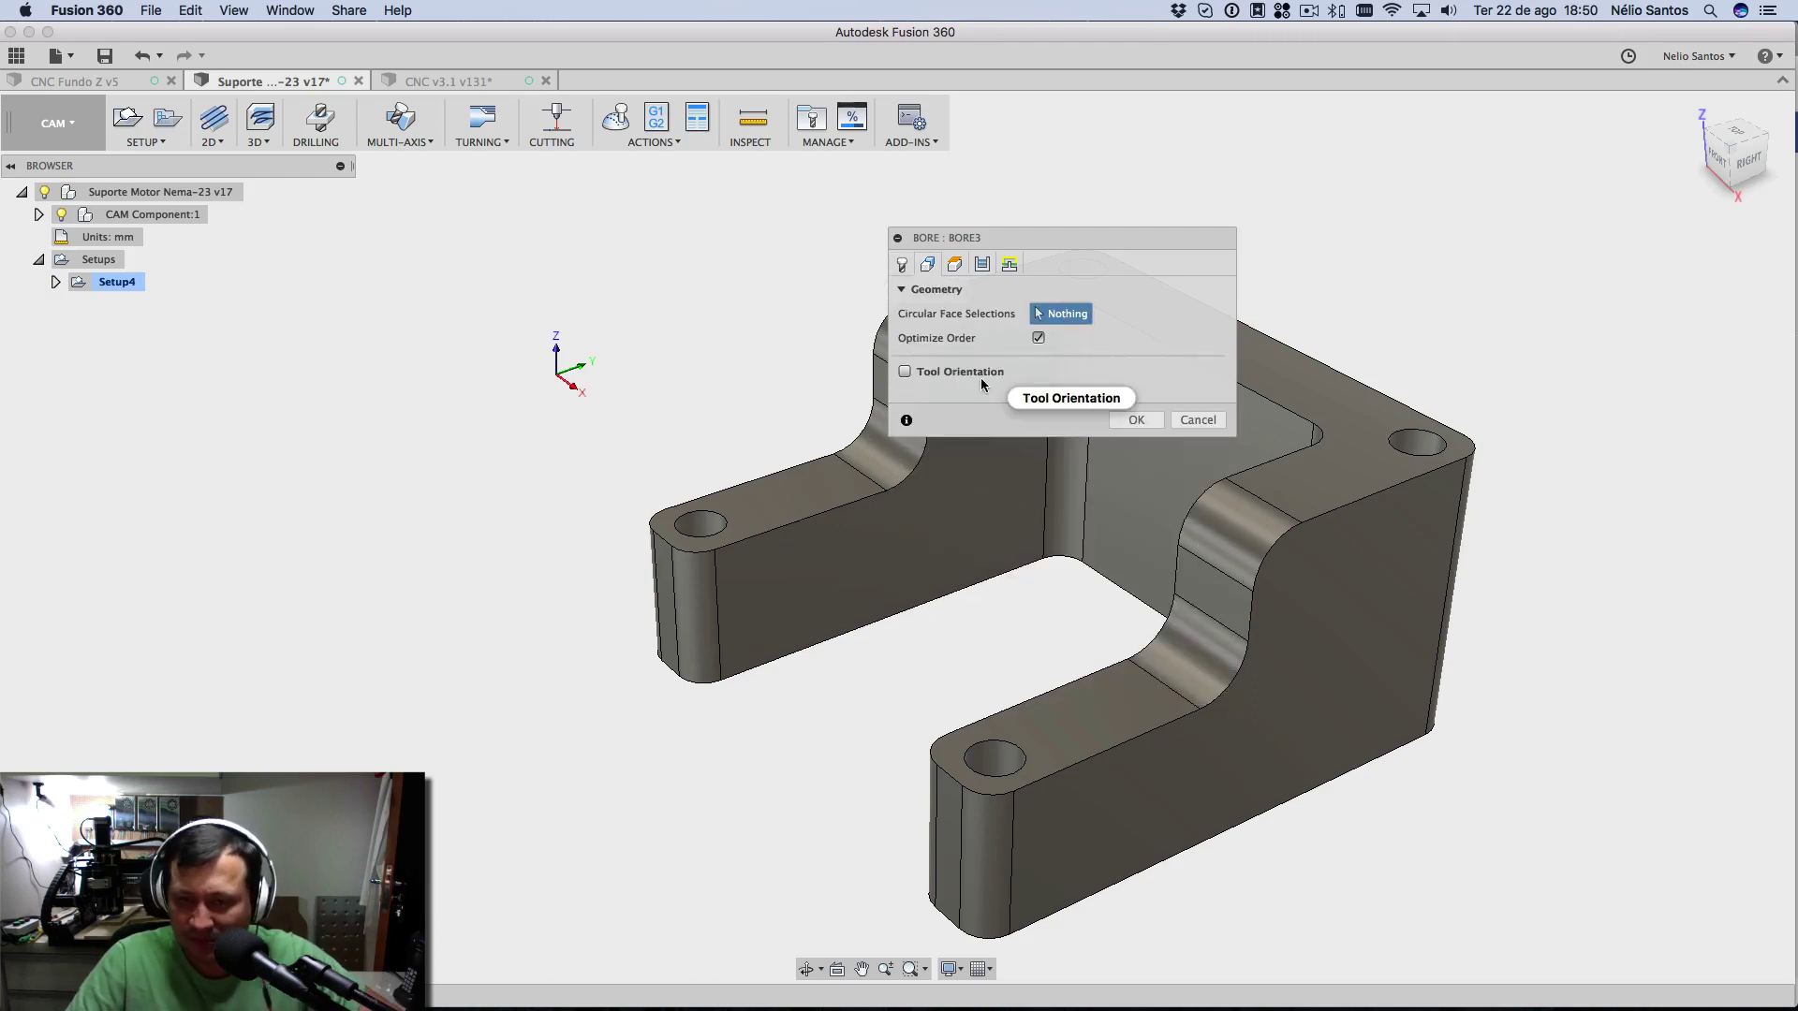
click(954, 265)
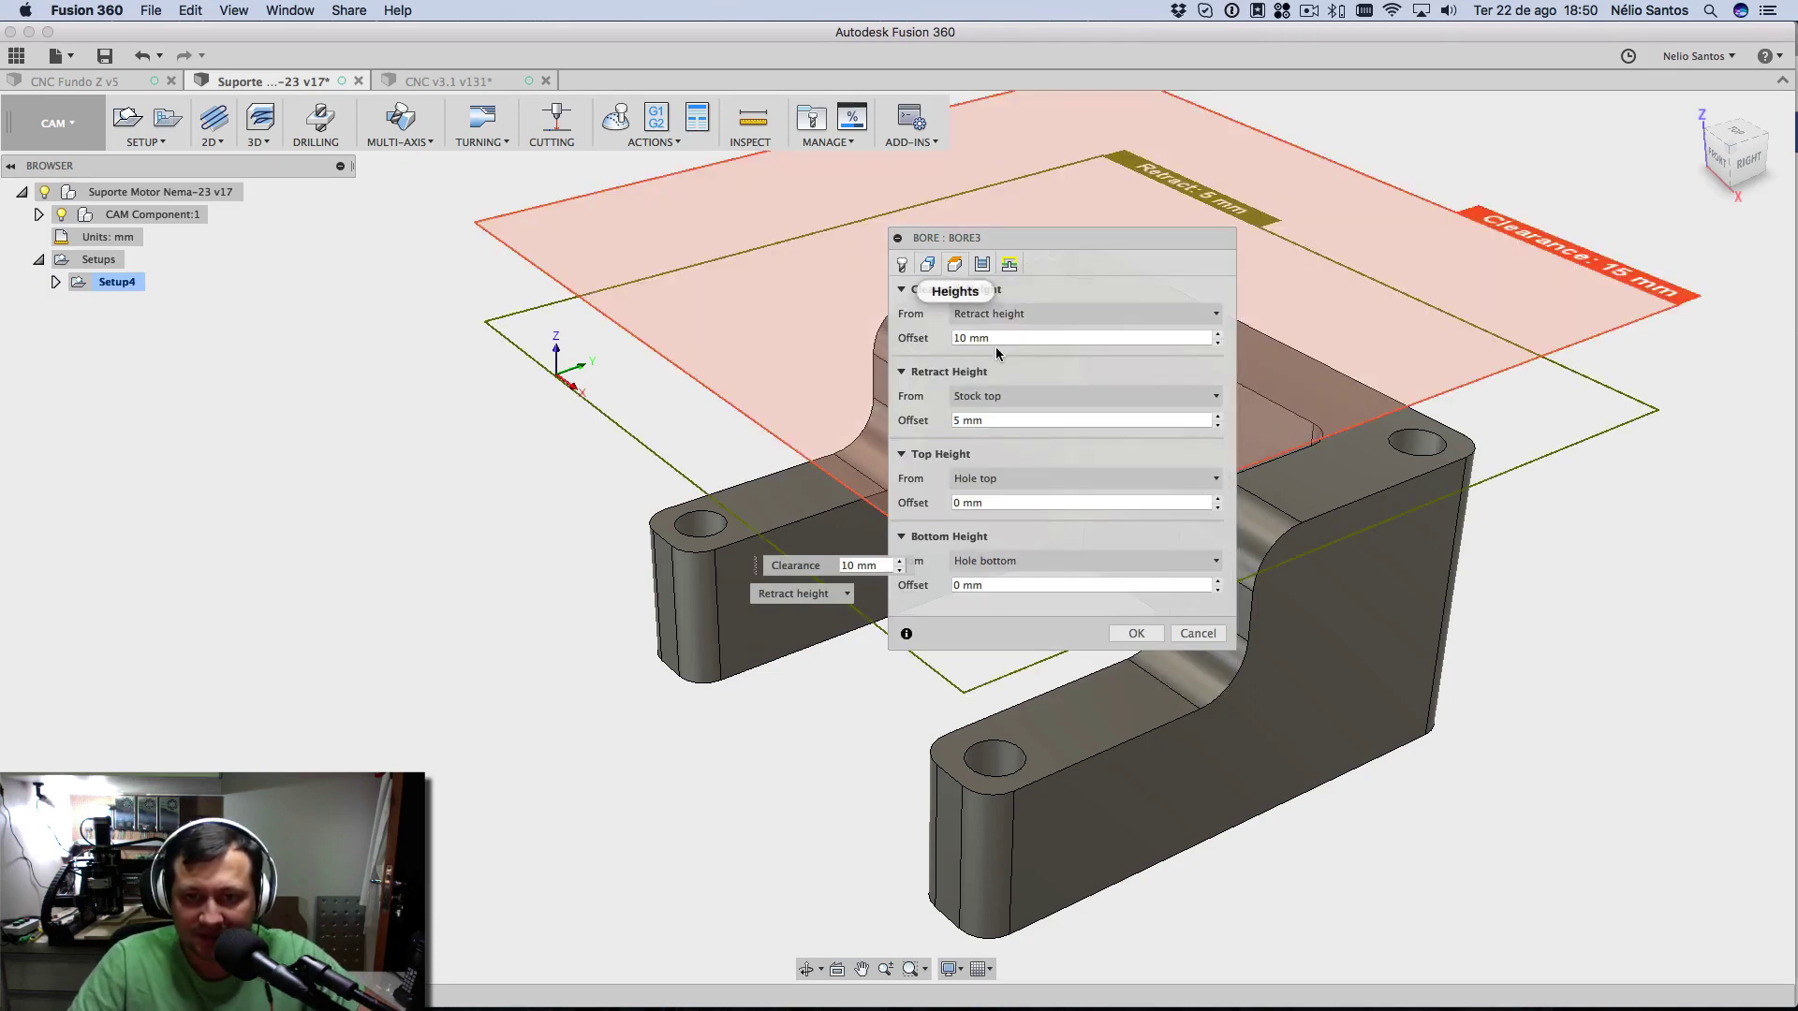
click(991, 479)
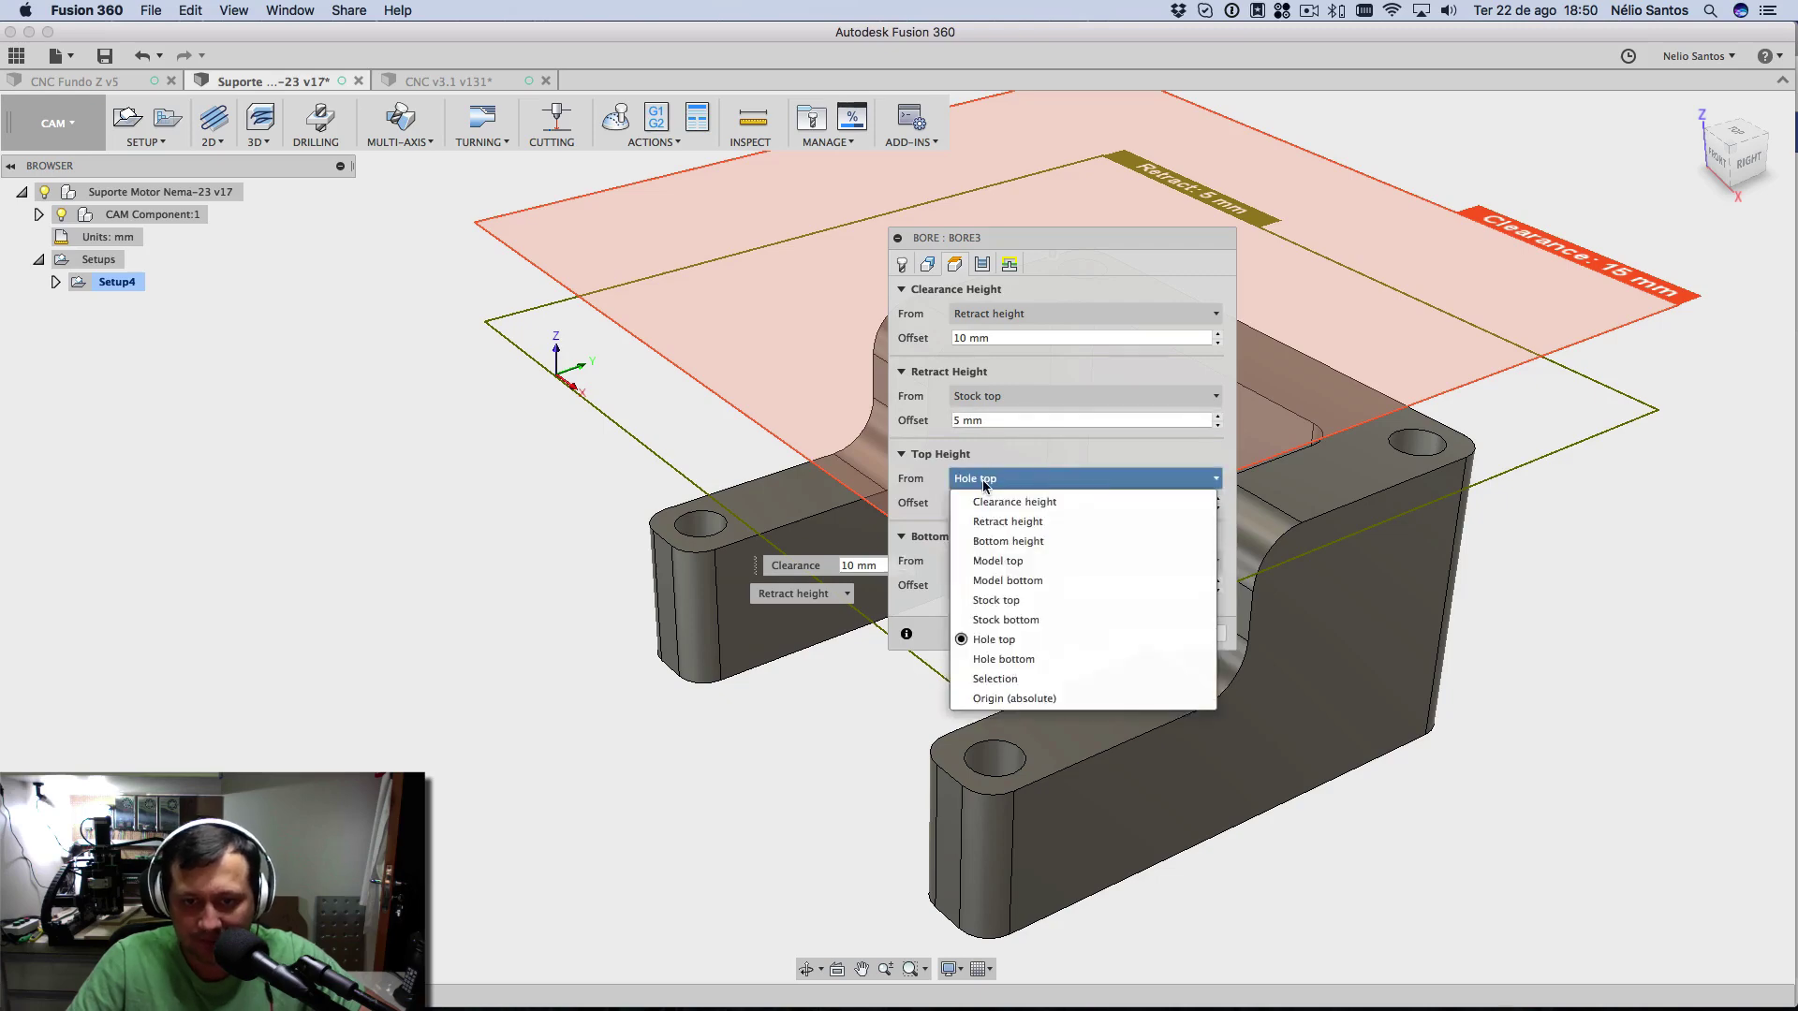
click(989, 601)
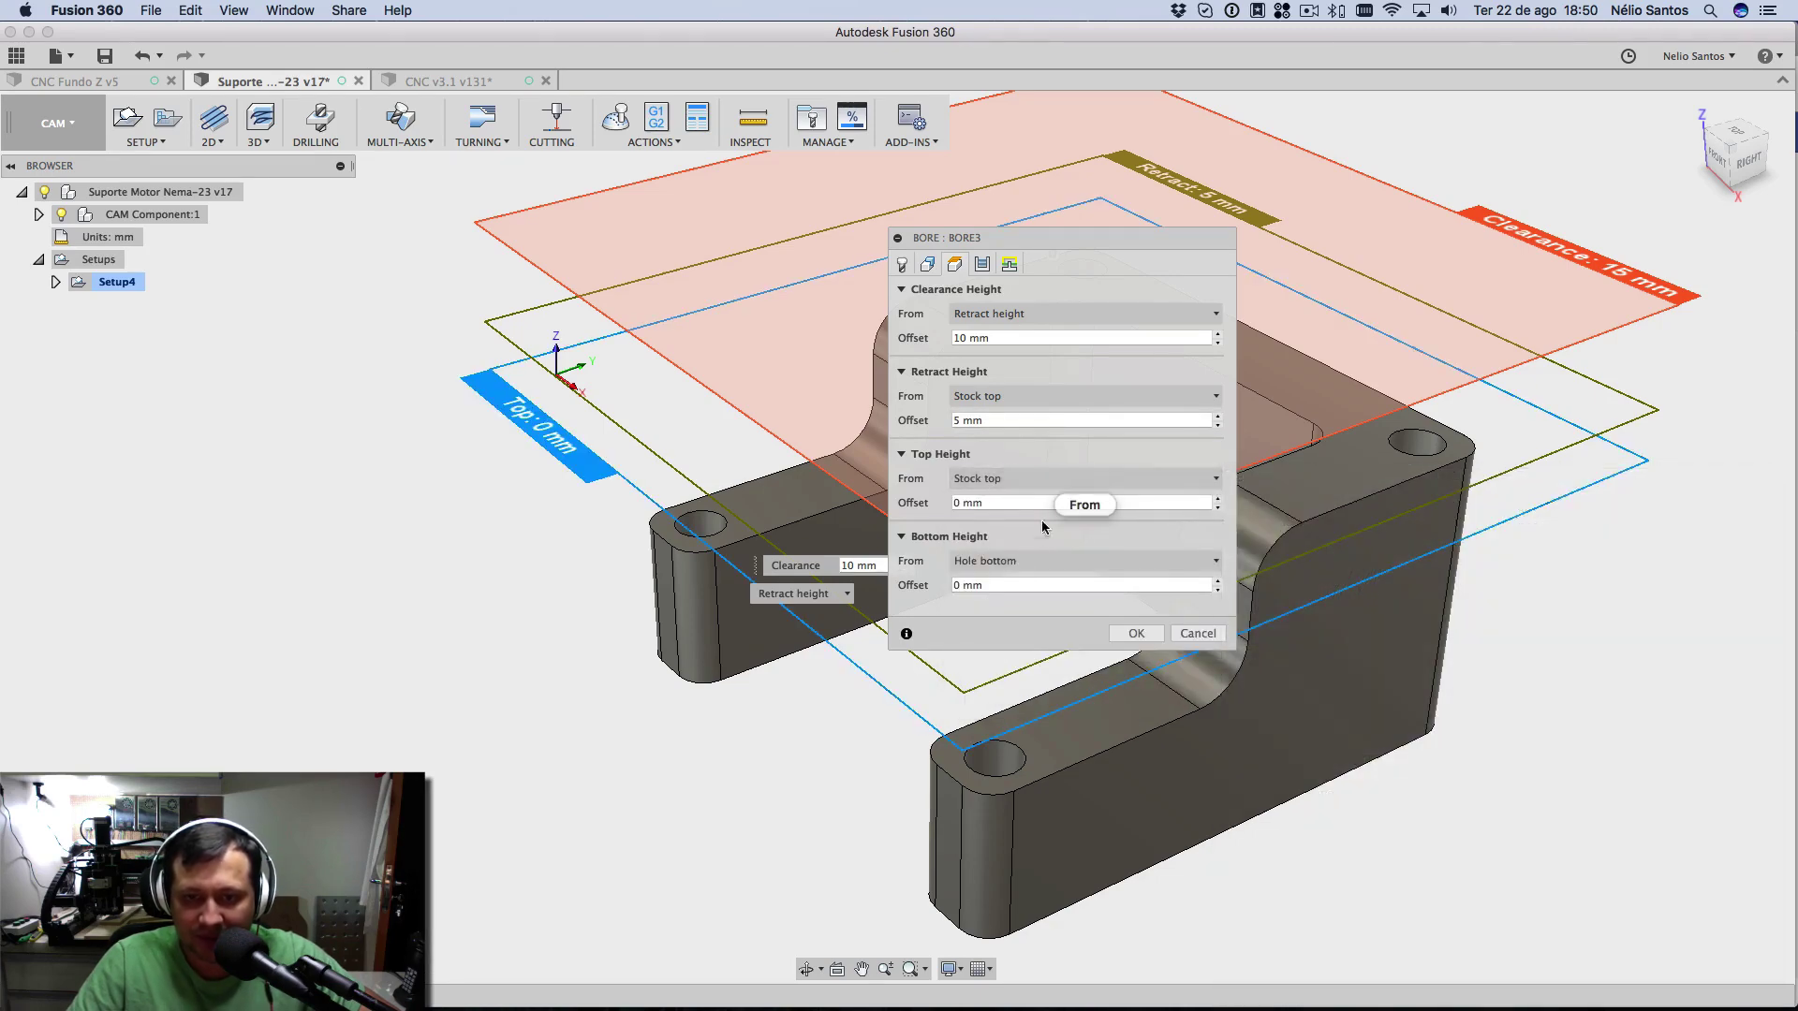
click(992, 560)
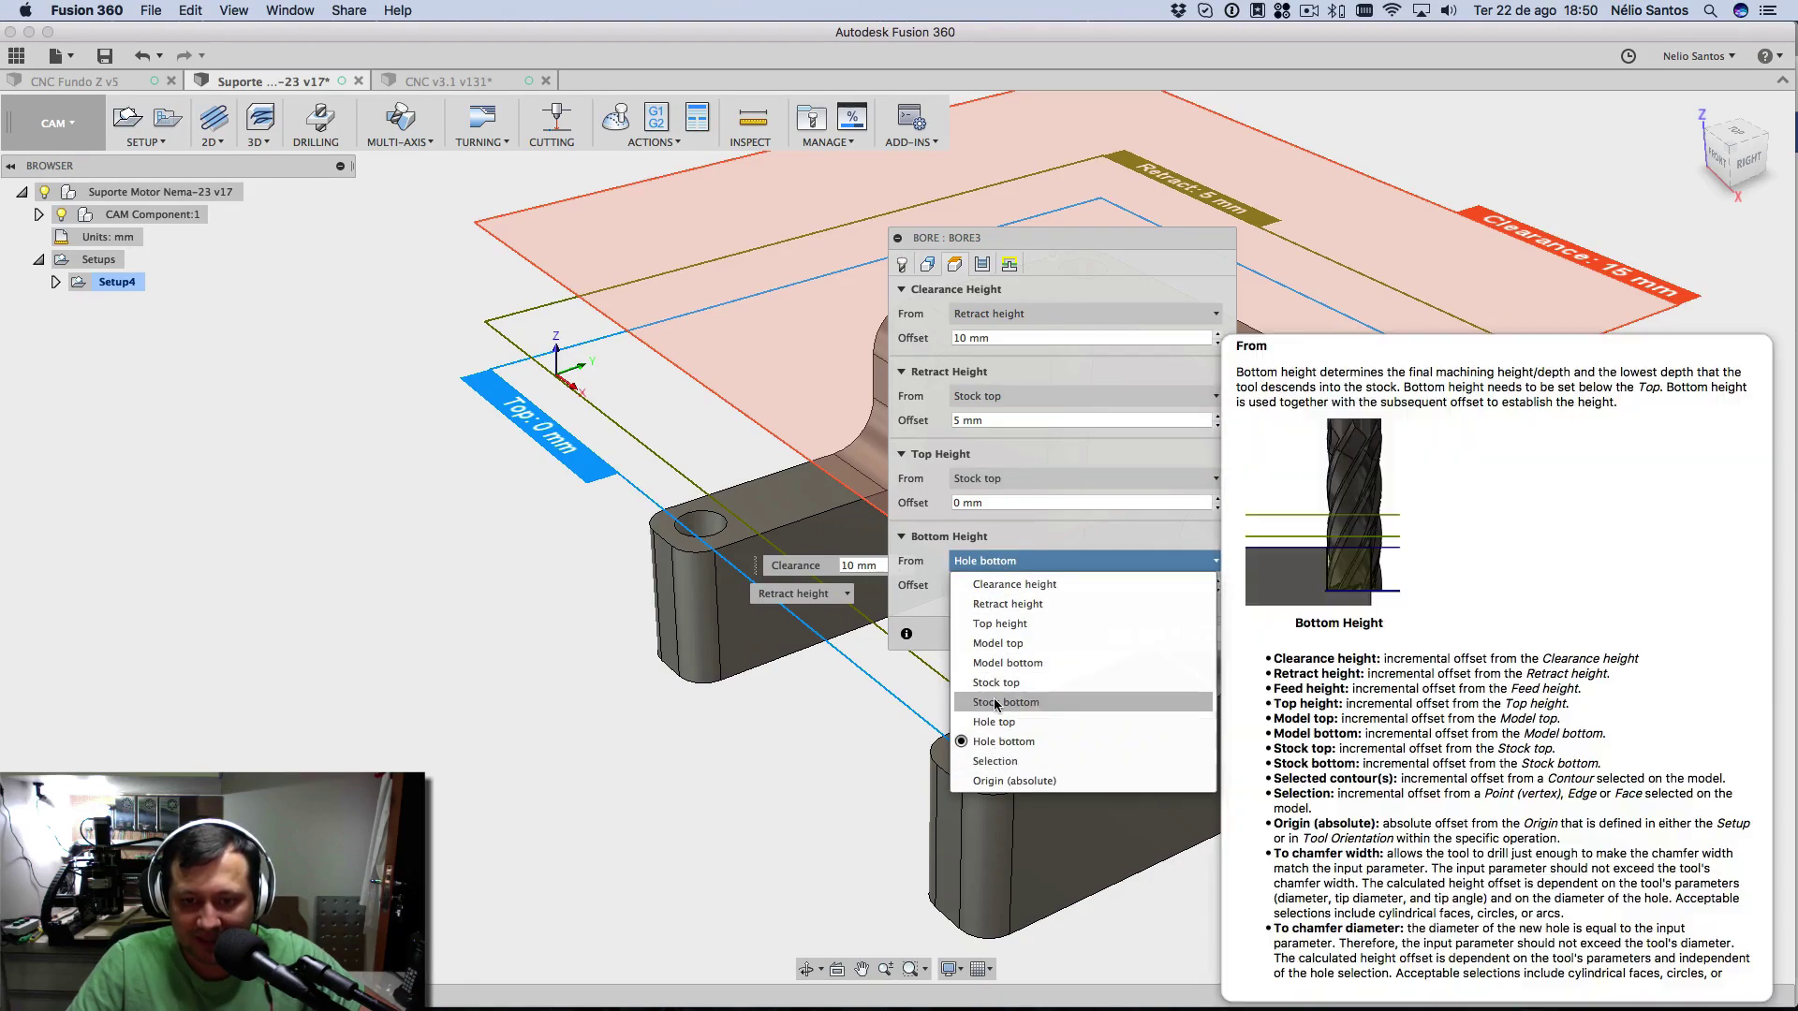
click(996, 704)
click(970, 588)
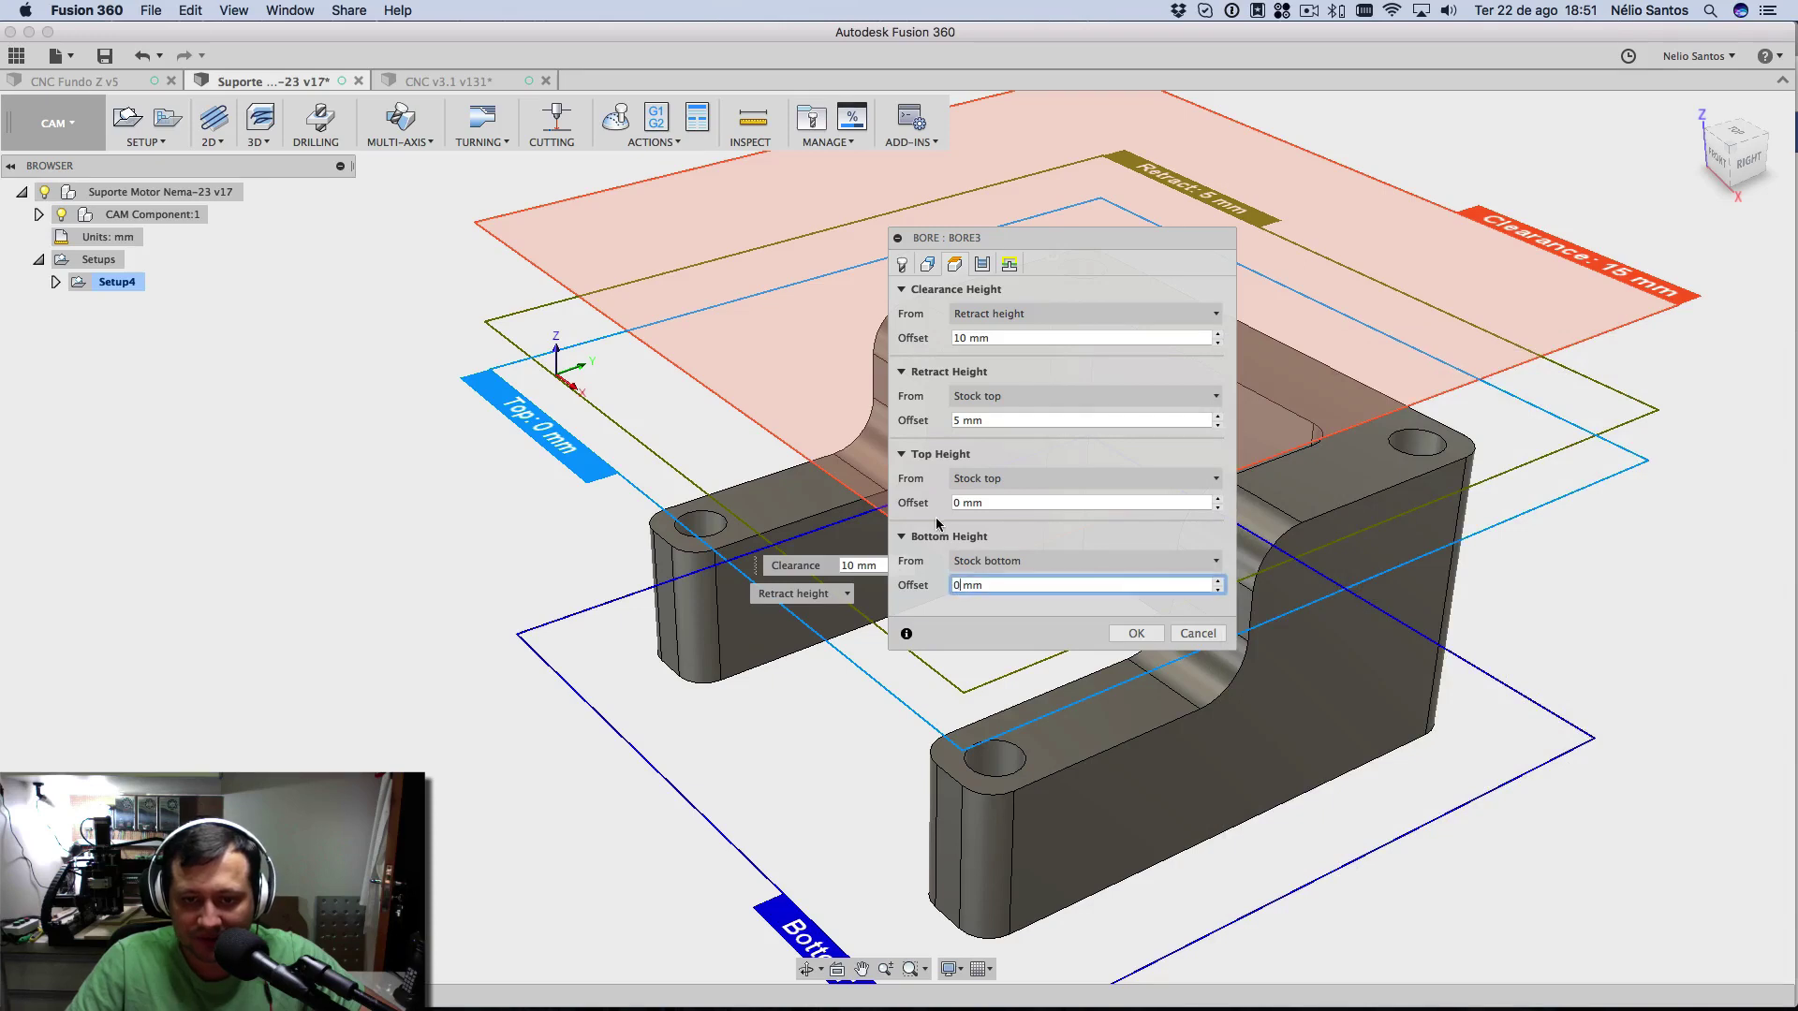
text(-0.7)
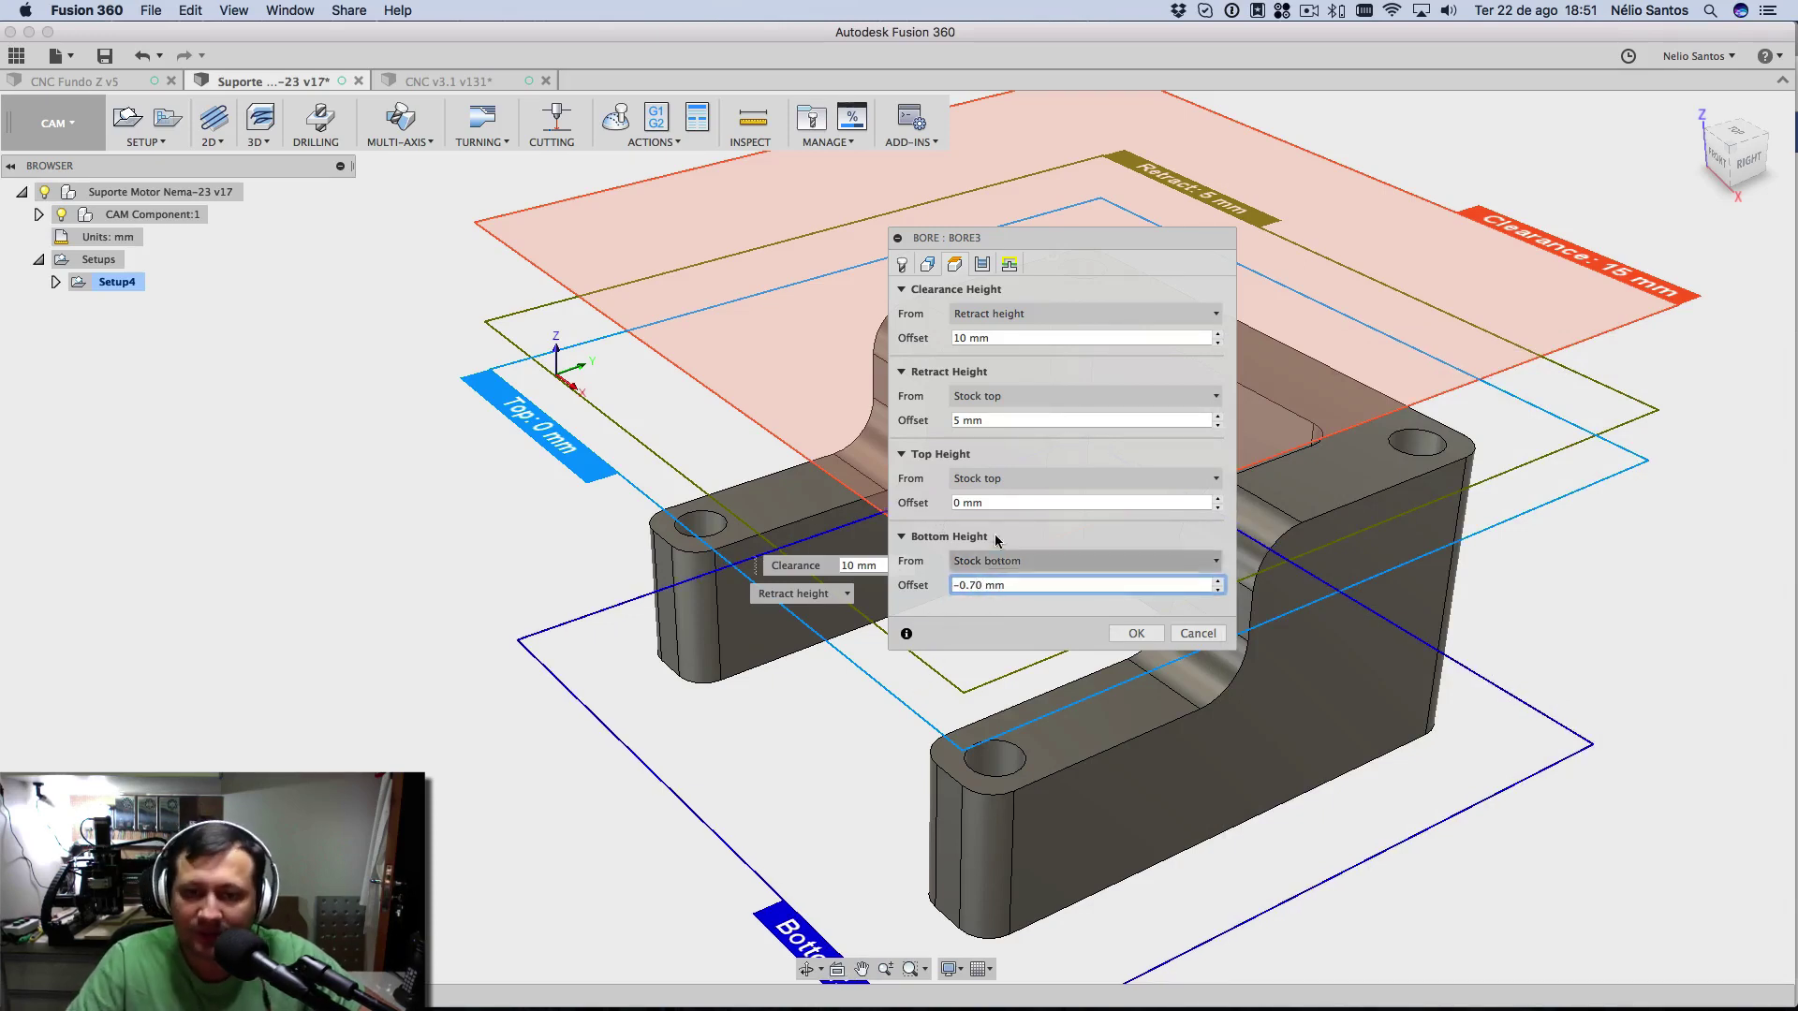
- Set the Bore's pass direction to Conventional and try to complete the operation with the existing linking settings
click(981, 264)
click(1020, 338)
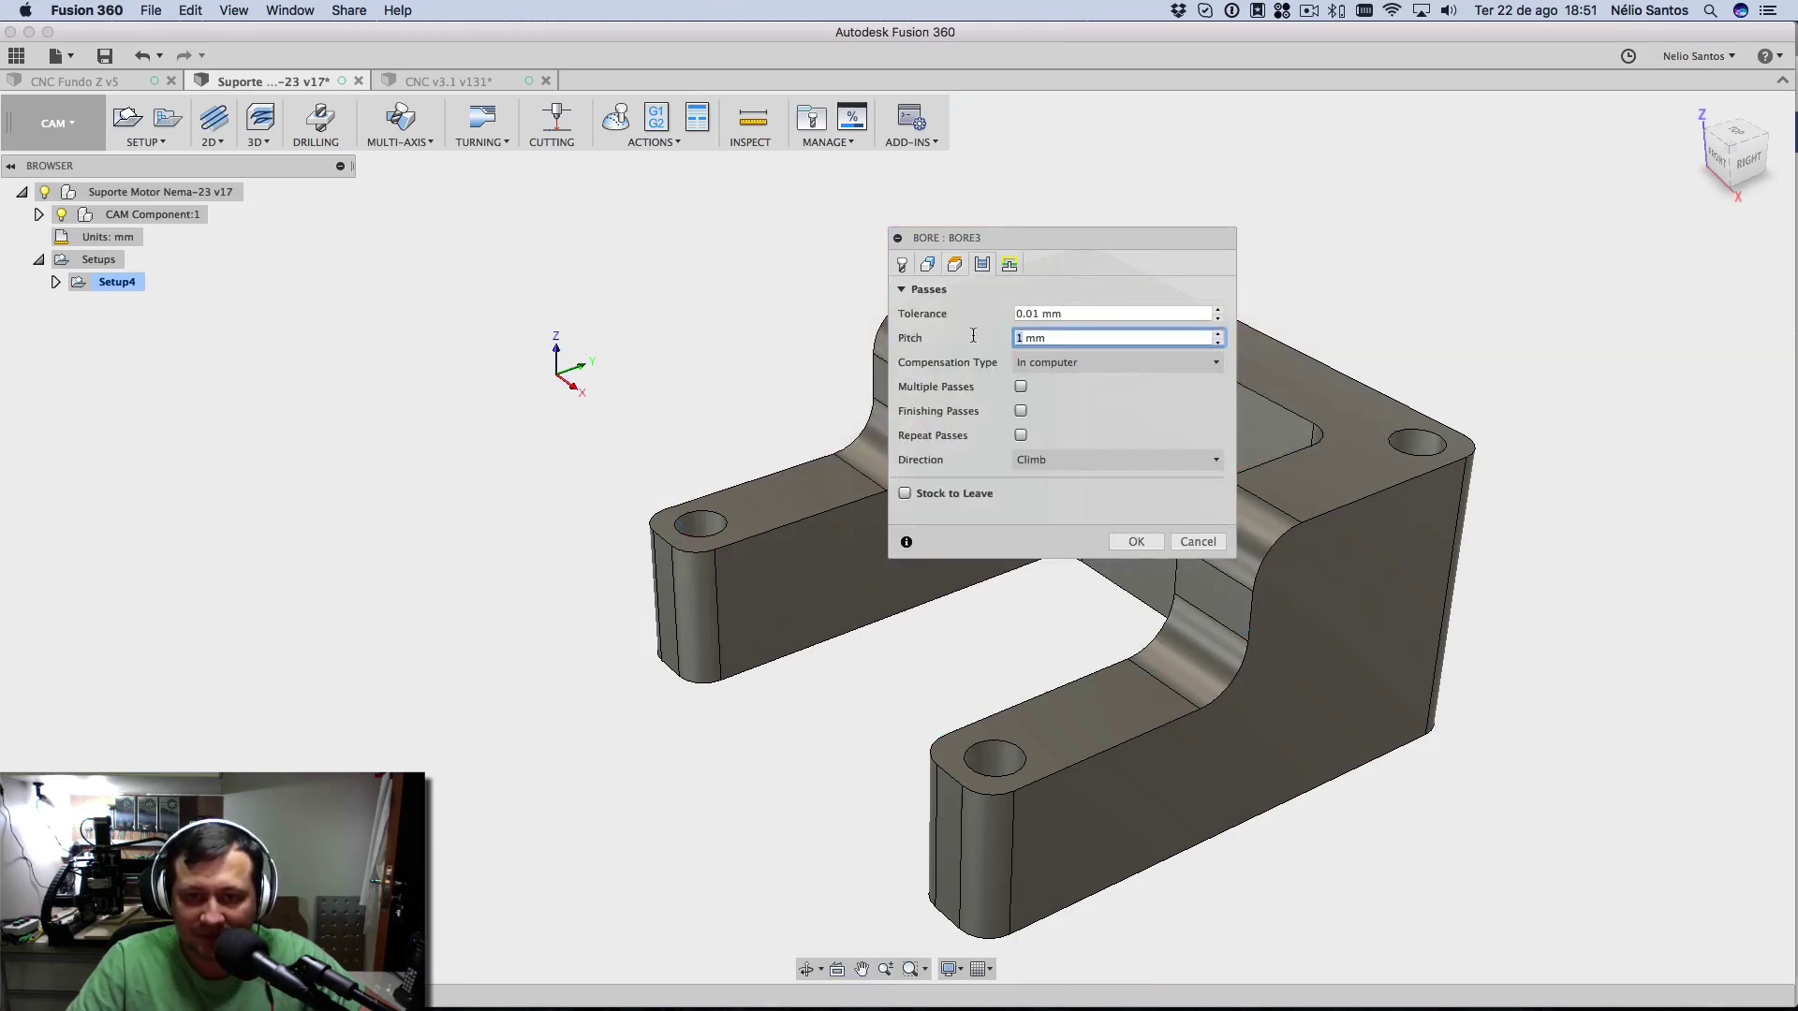
click(1041, 460)
click(1048, 504)
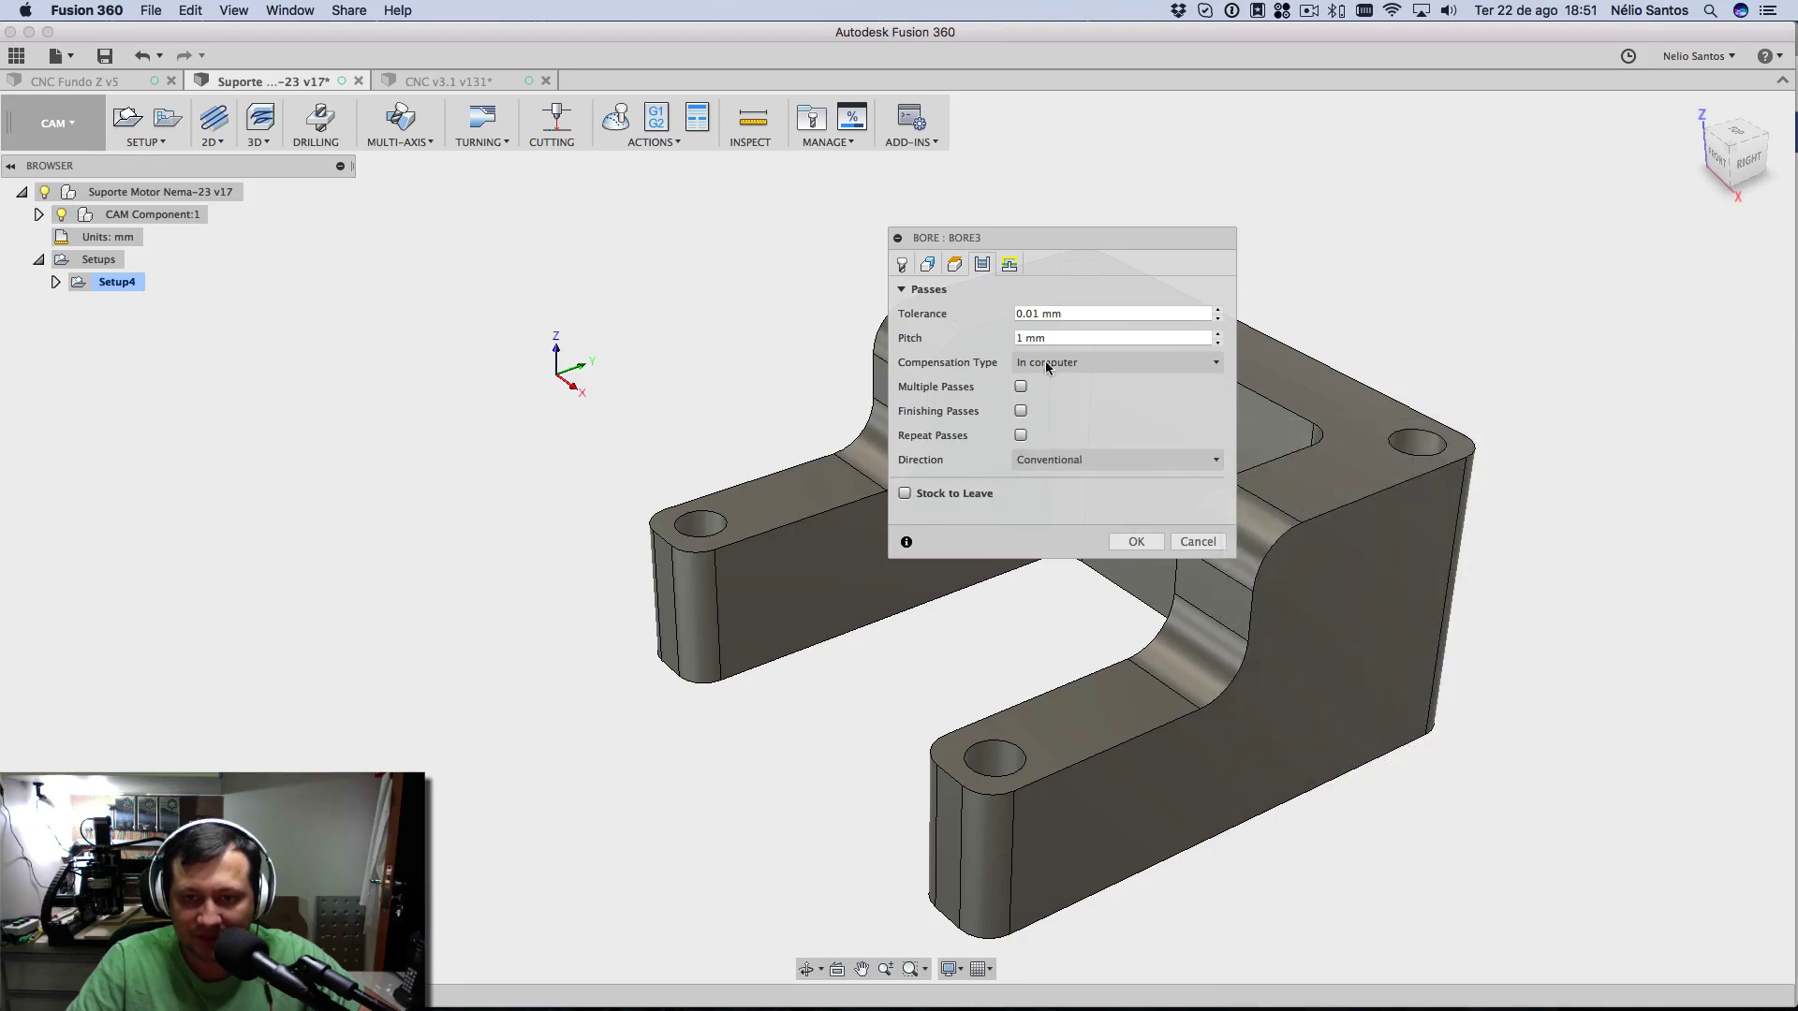
click(1009, 264)
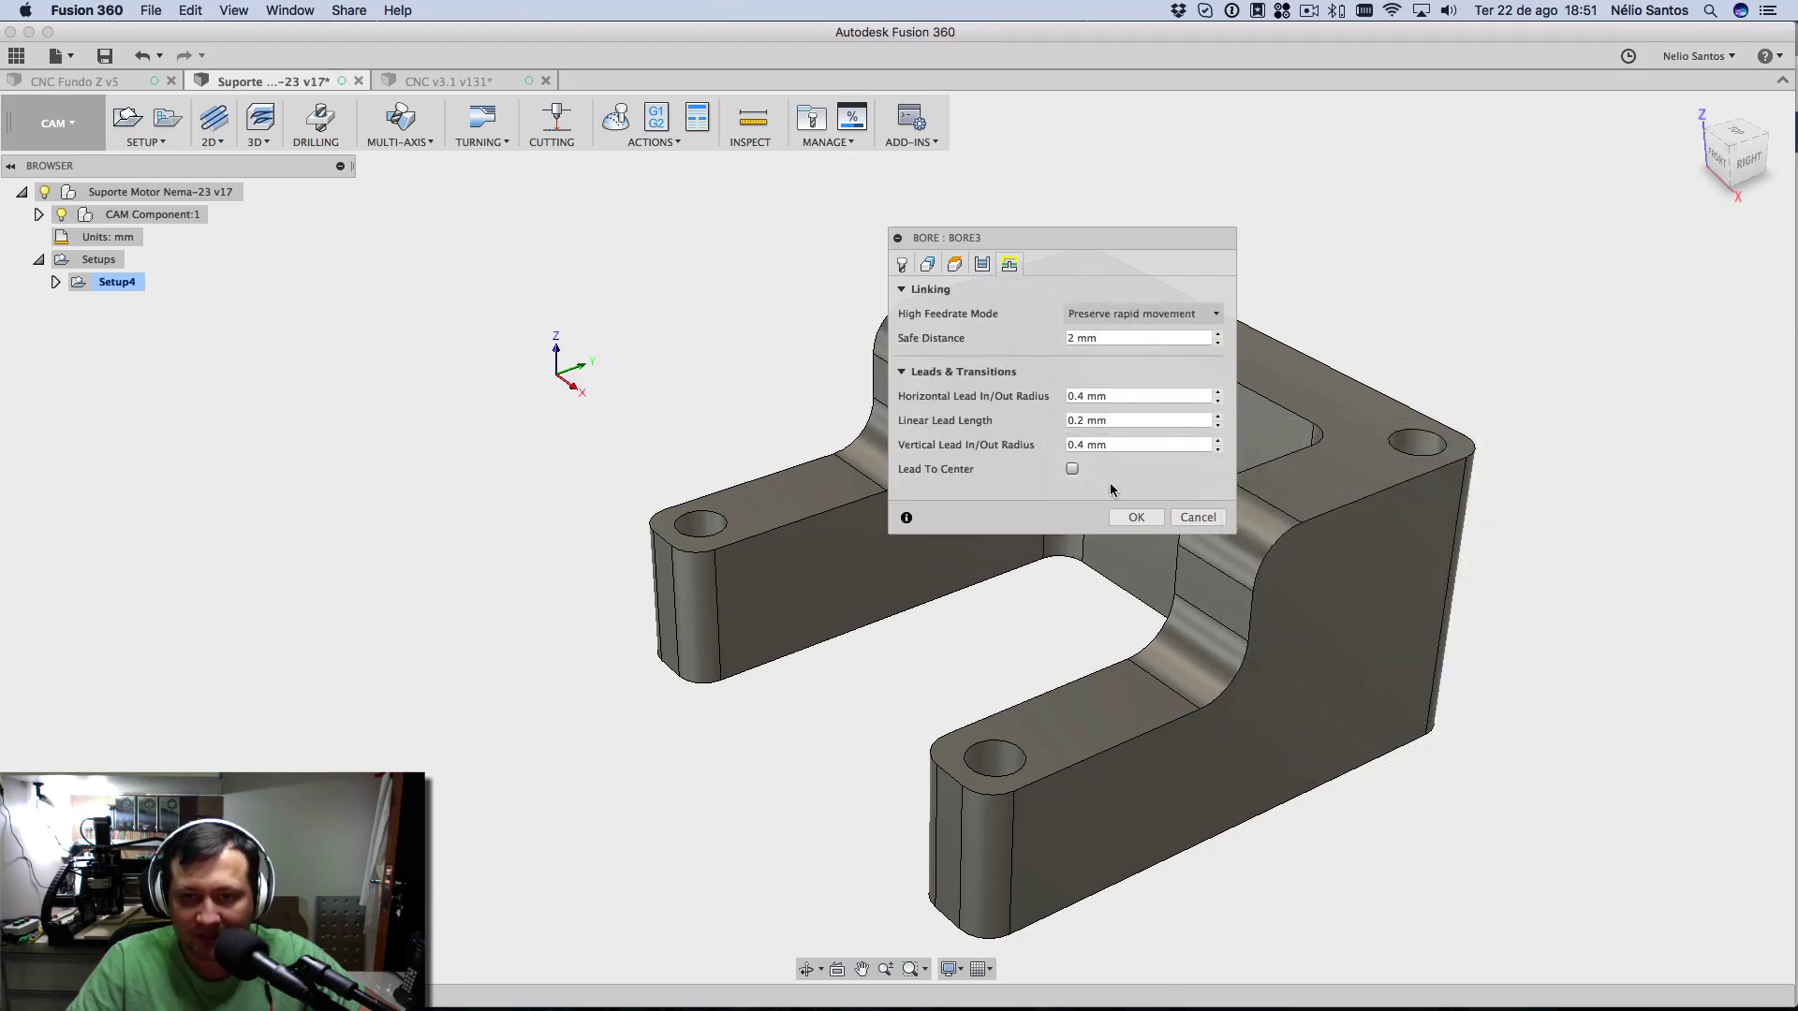
click(1133, 517)
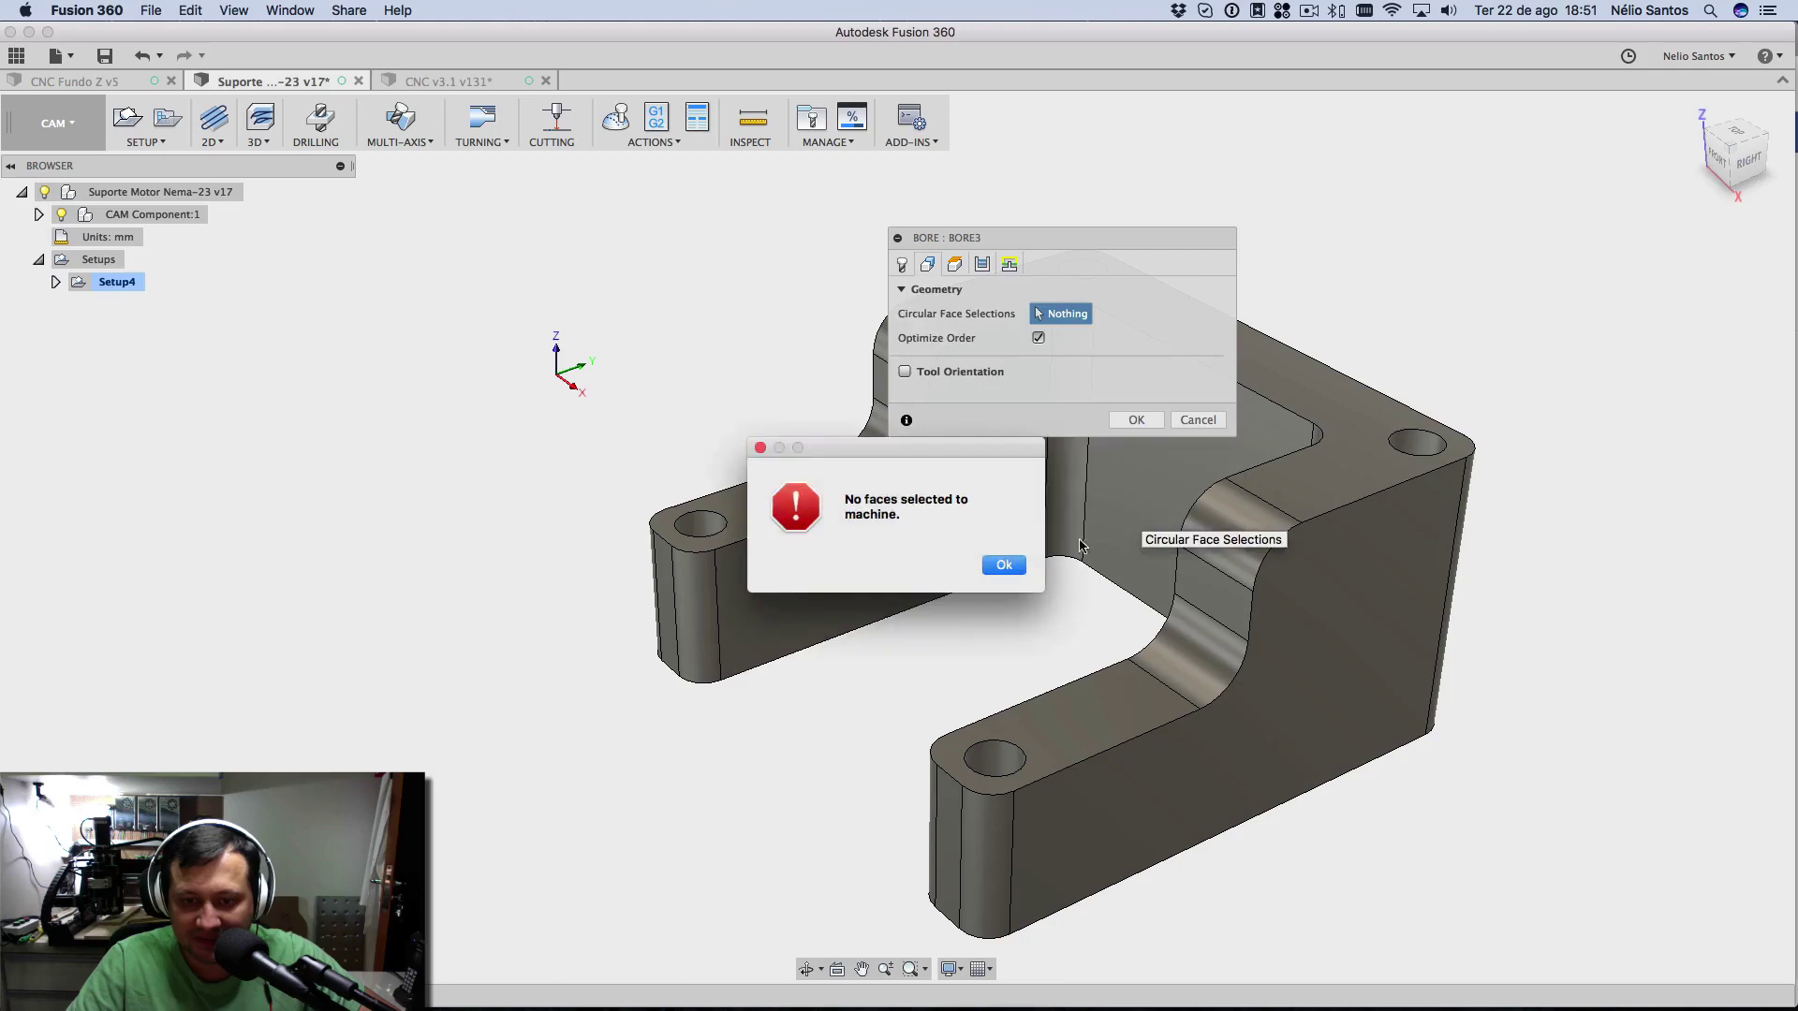
- Select the inner cylindrical faces of the bracket's four vertical holes as the Bore's circular faces and complete the operation
click(1003, 566)
click(902, 264)
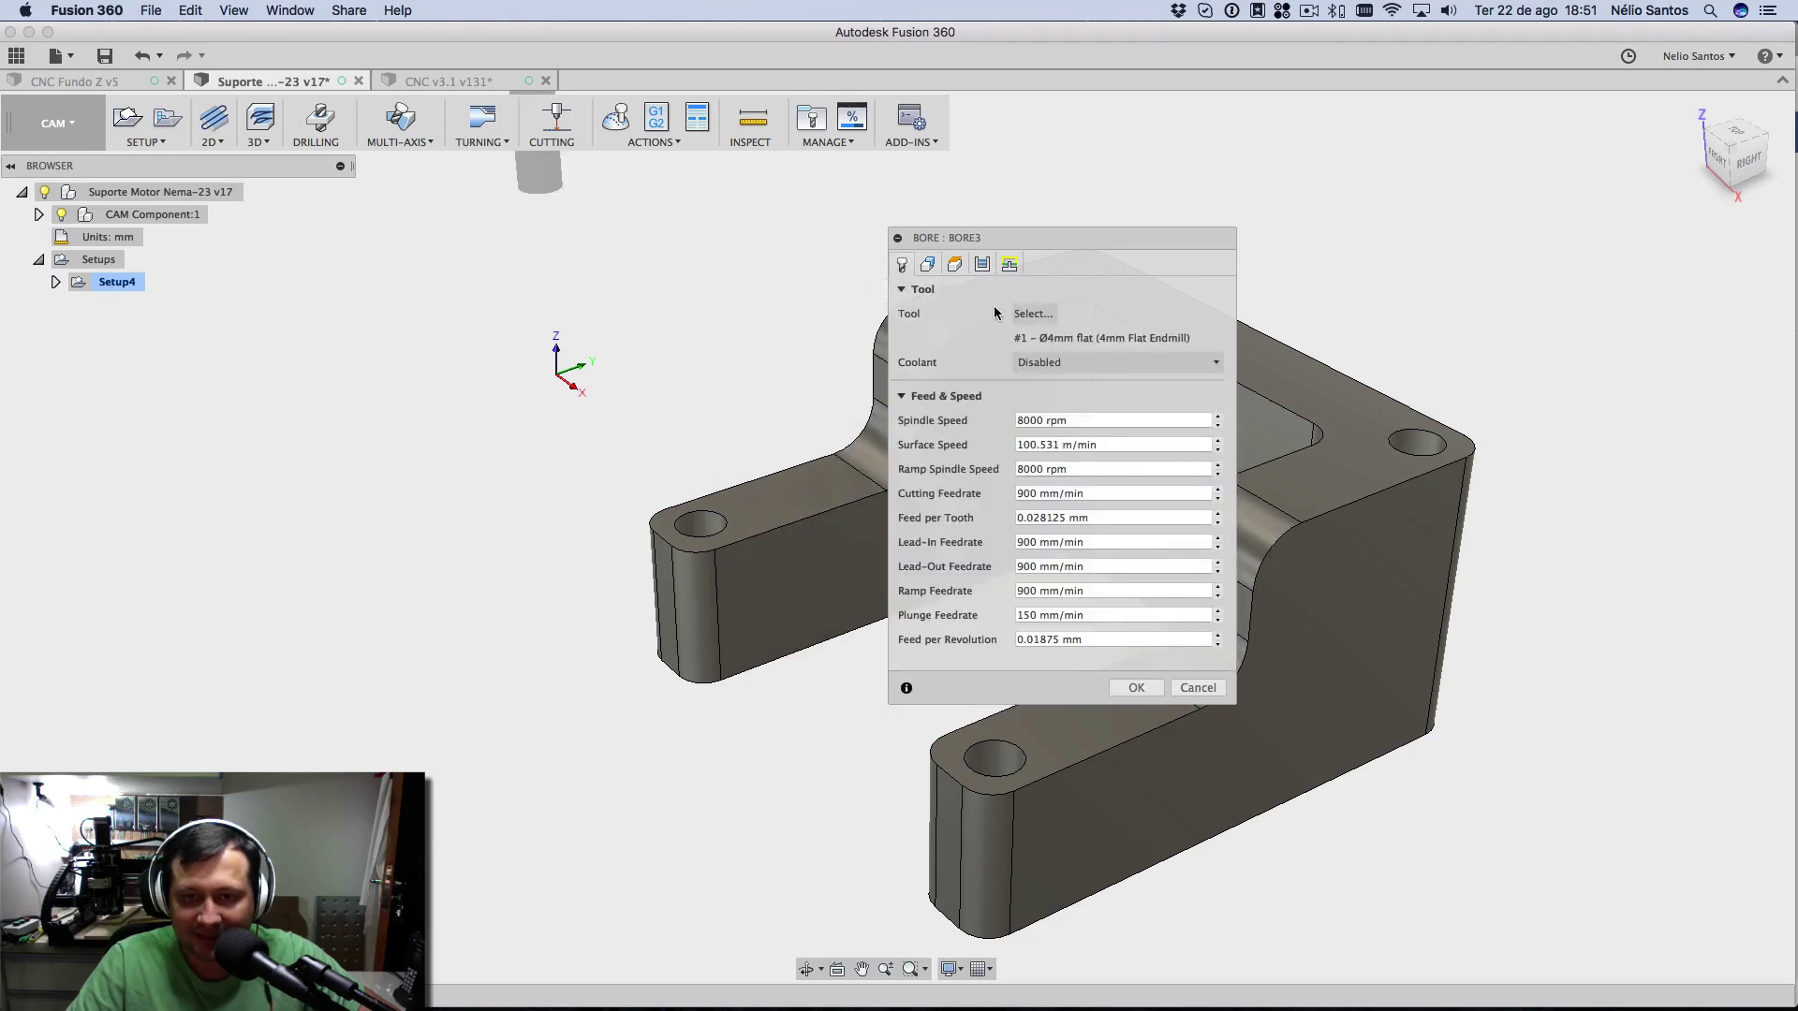
click(927, 264)
click(994, 759)
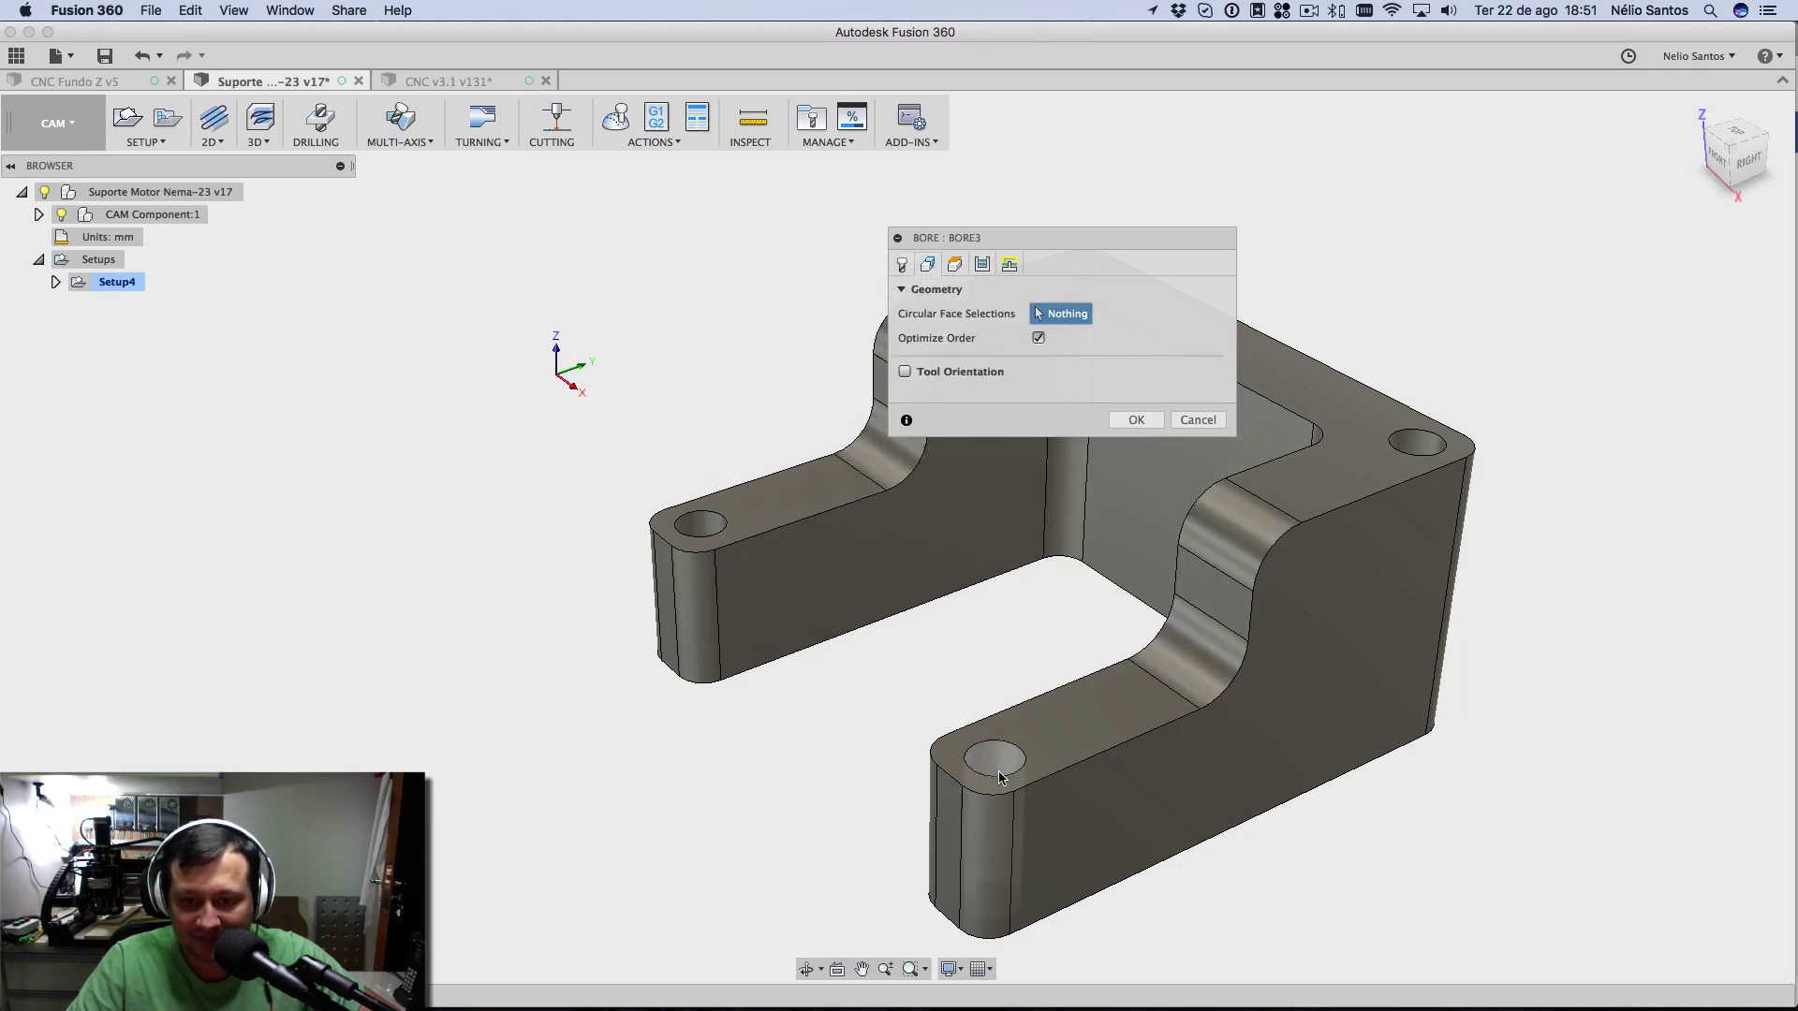
click(705, 575)
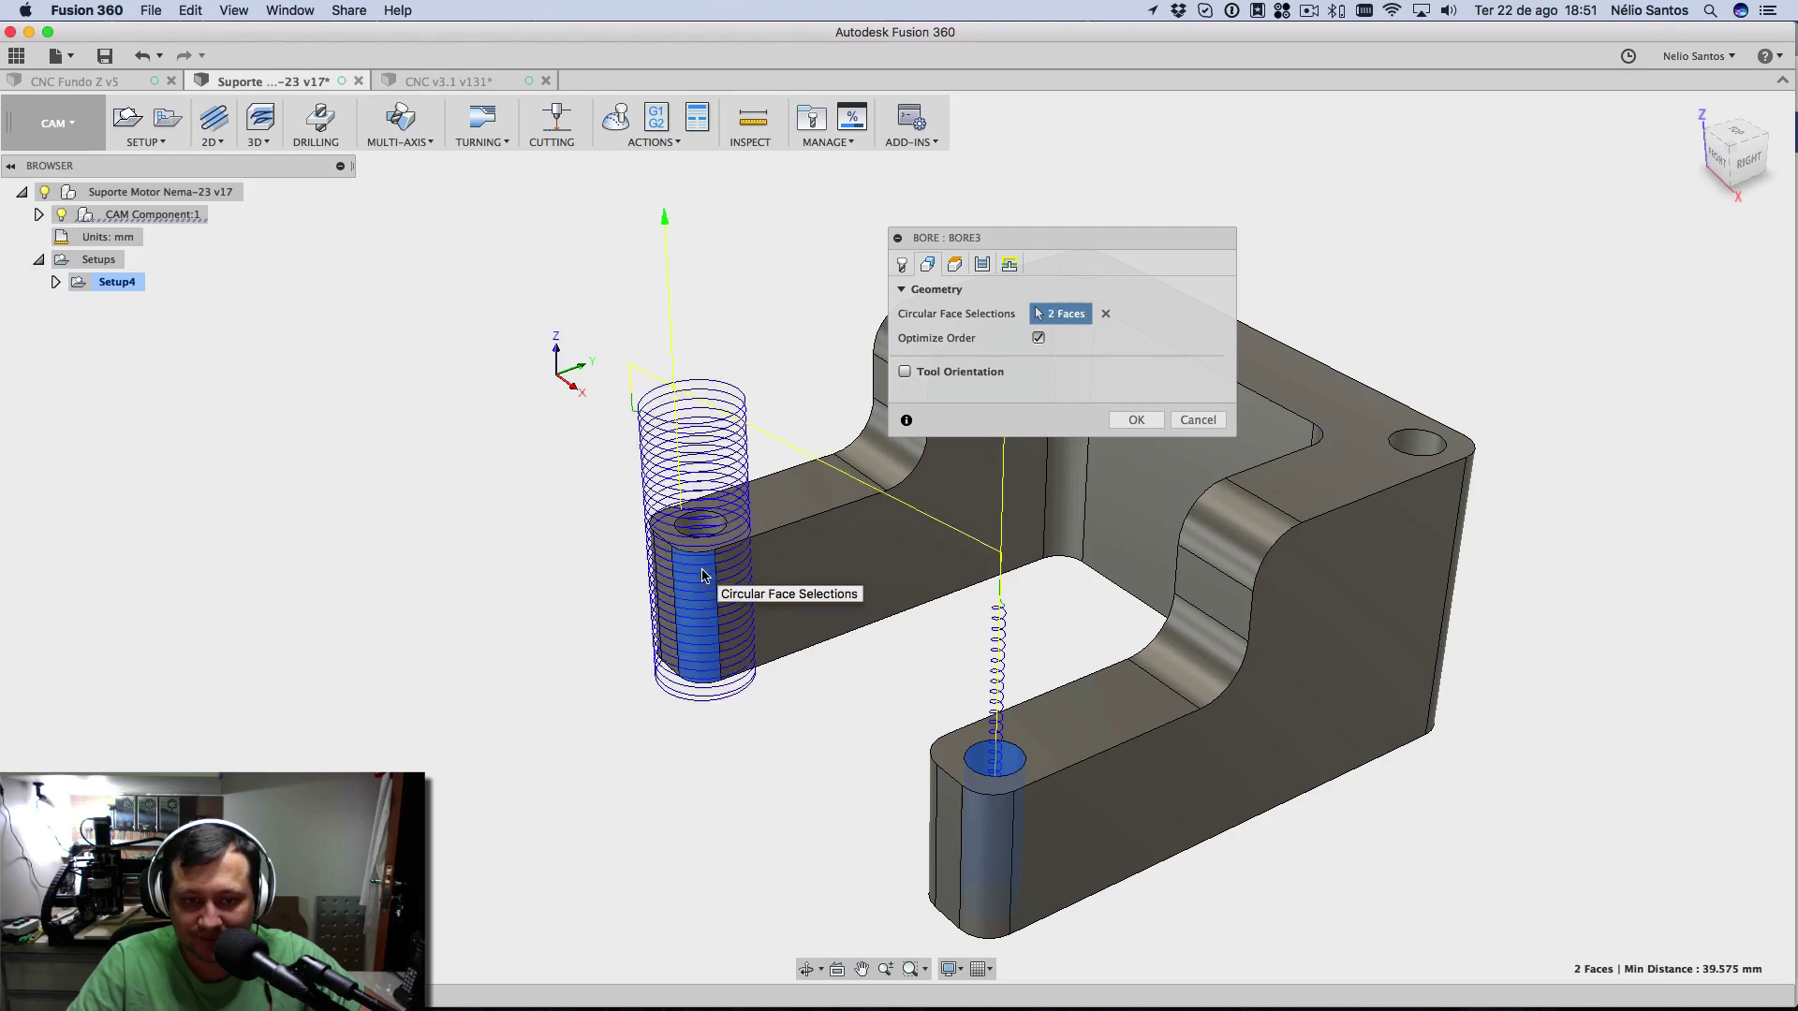
click(1105, 318)
click(995, 758)
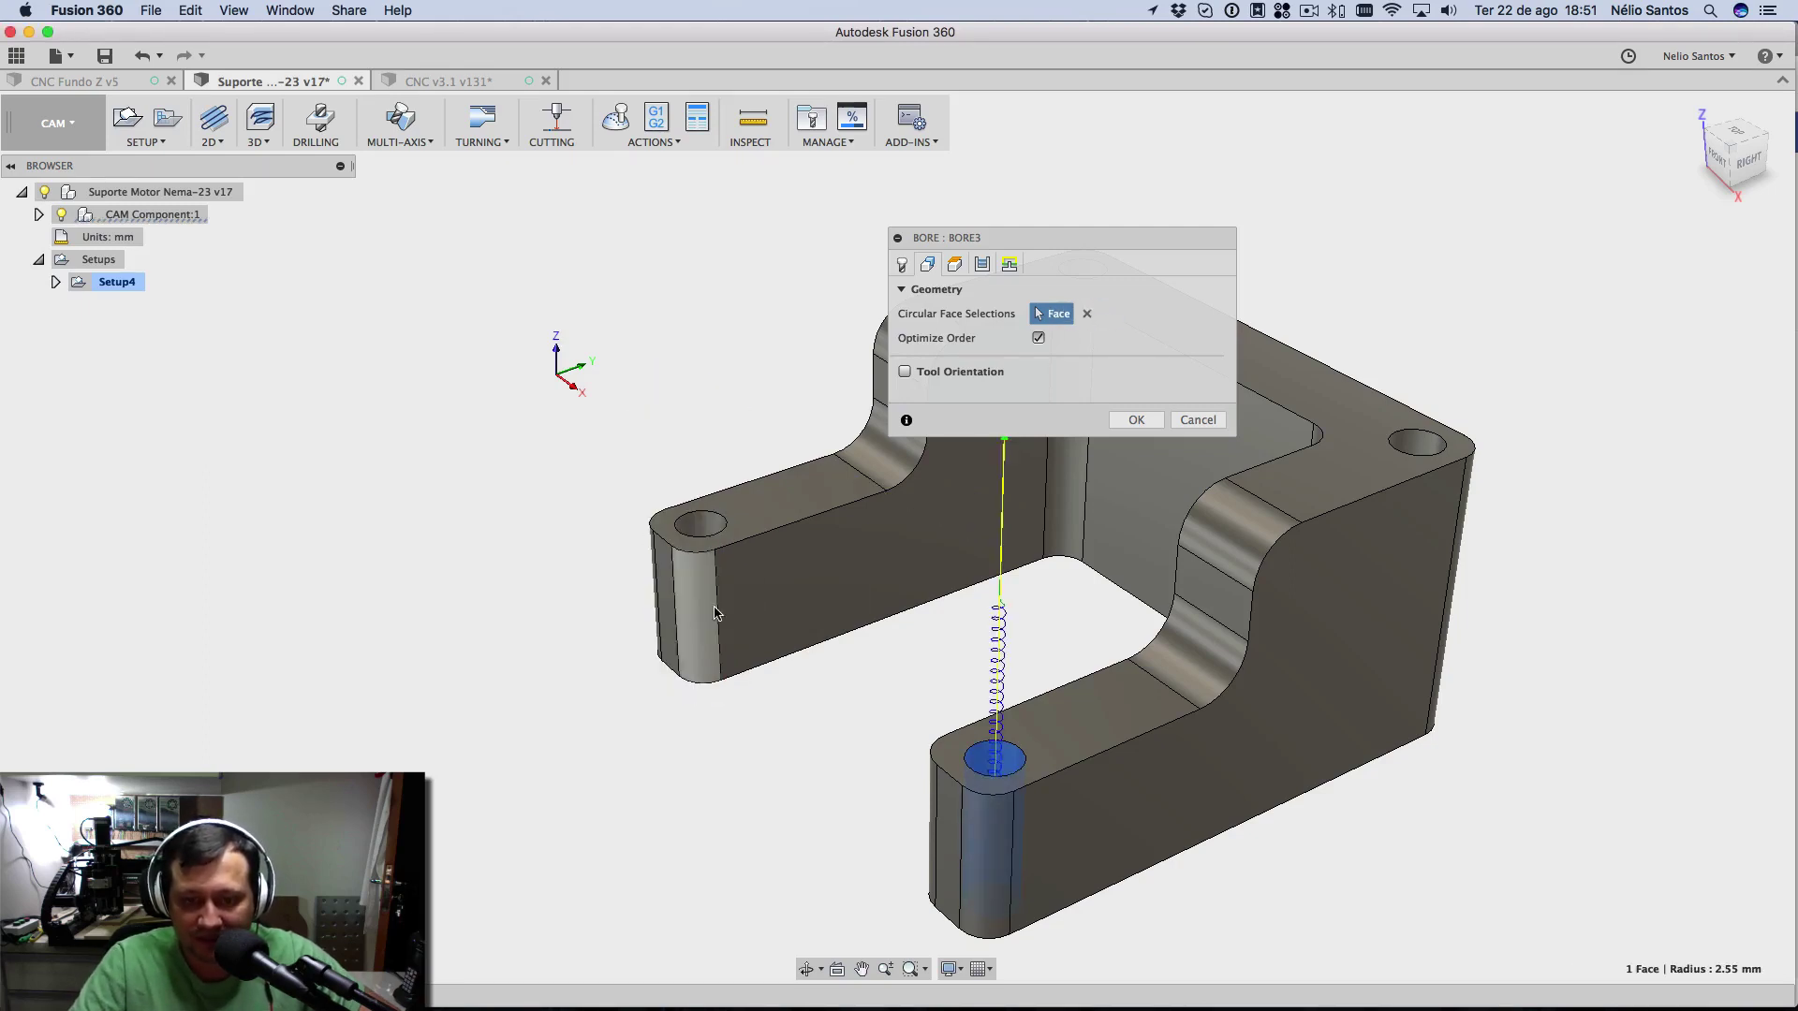
click(718, 585)
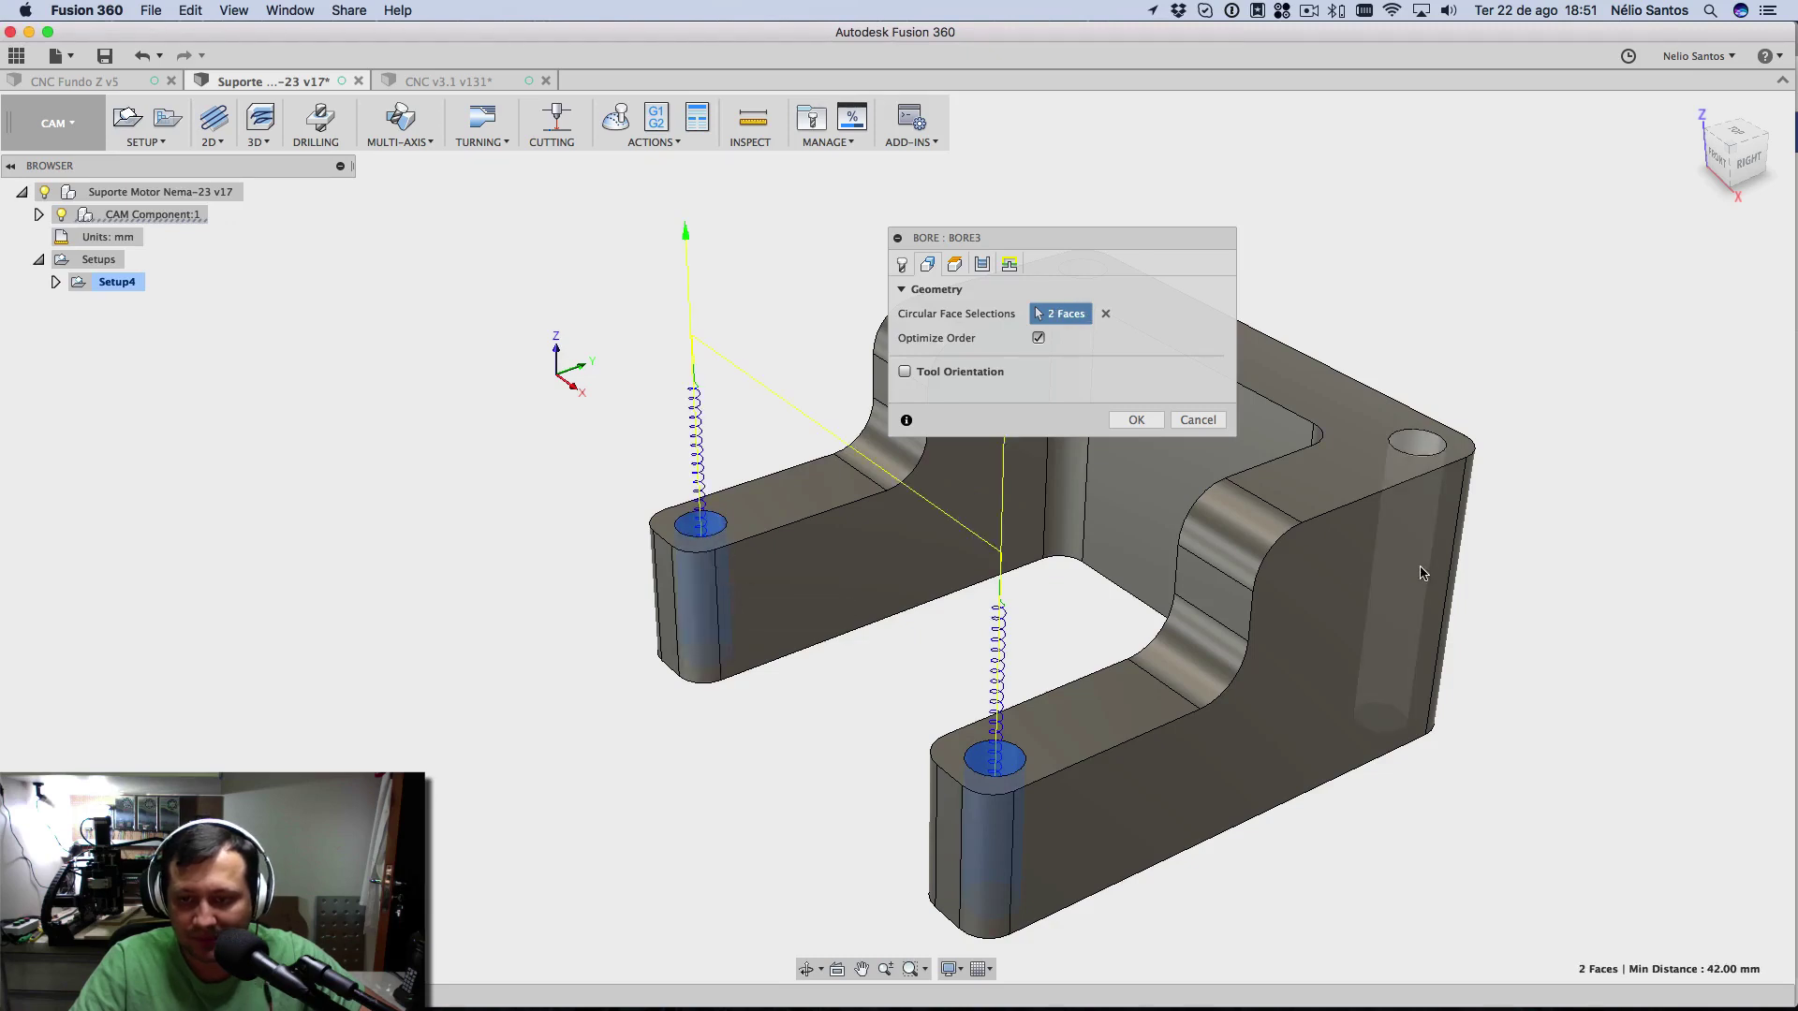
click(1421, 558)
drag(1077, 237, 648, 627)
click(1073, 365)
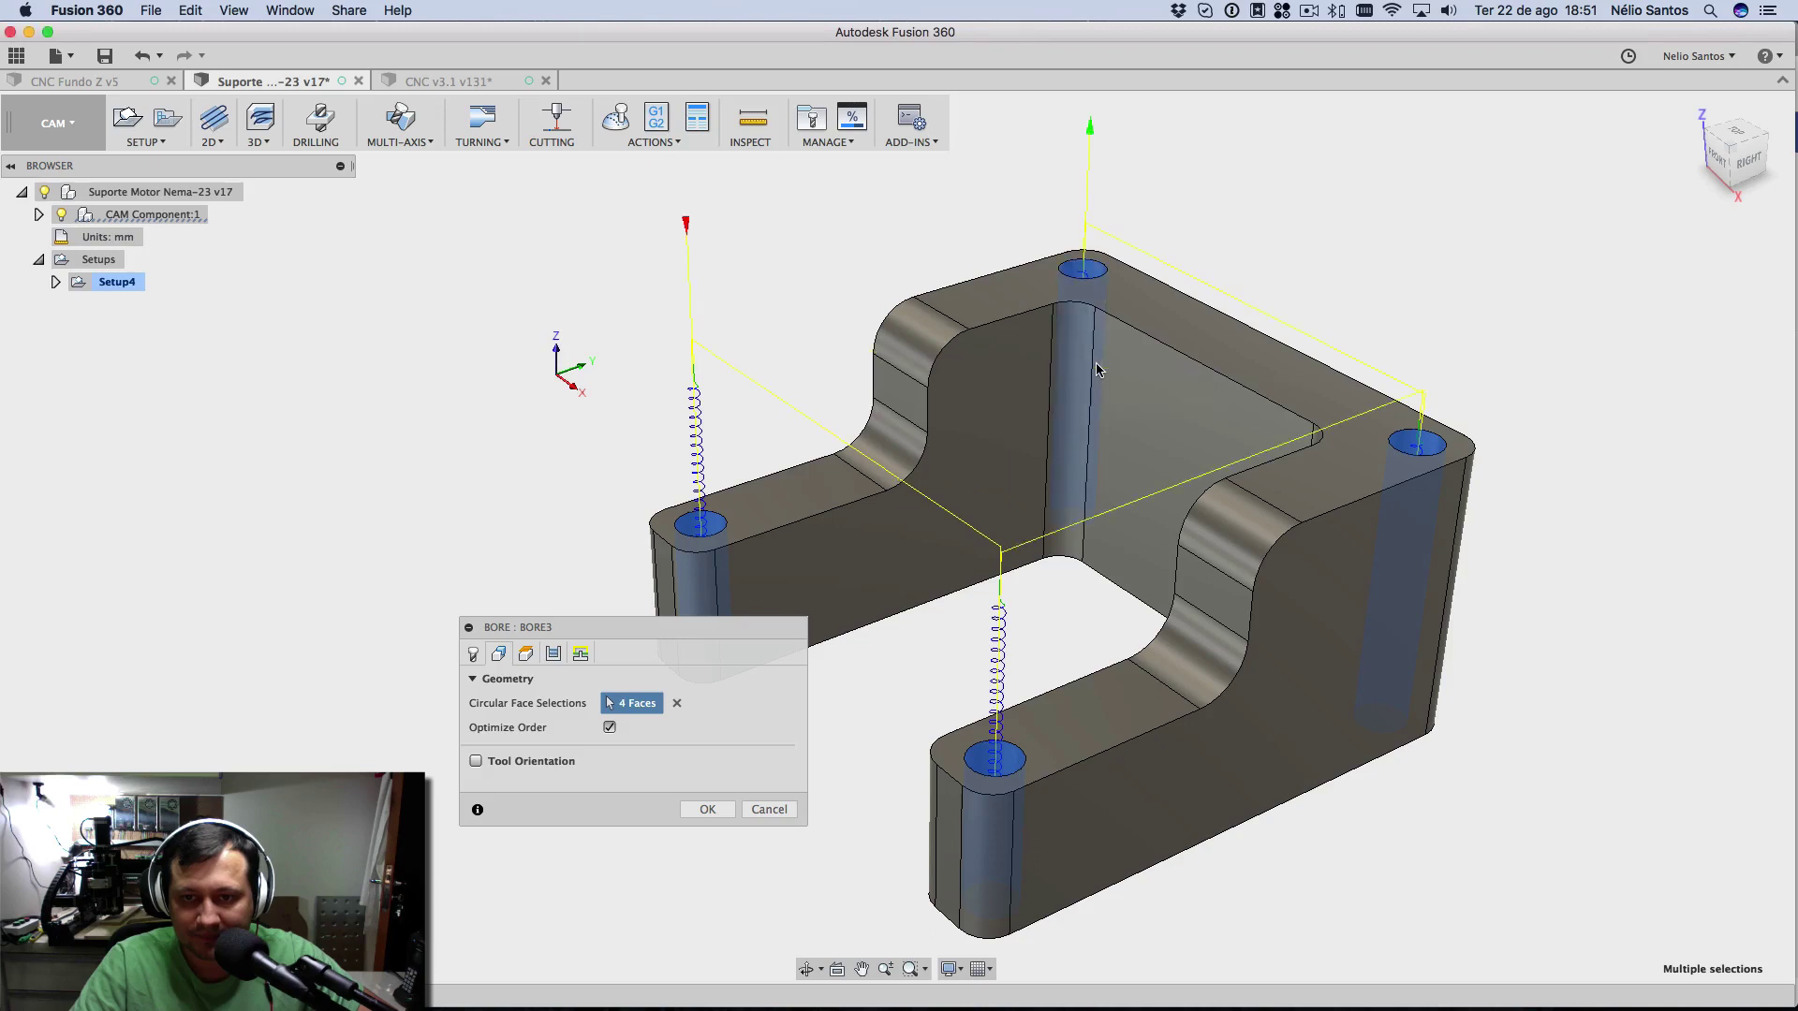
click(708, 809)
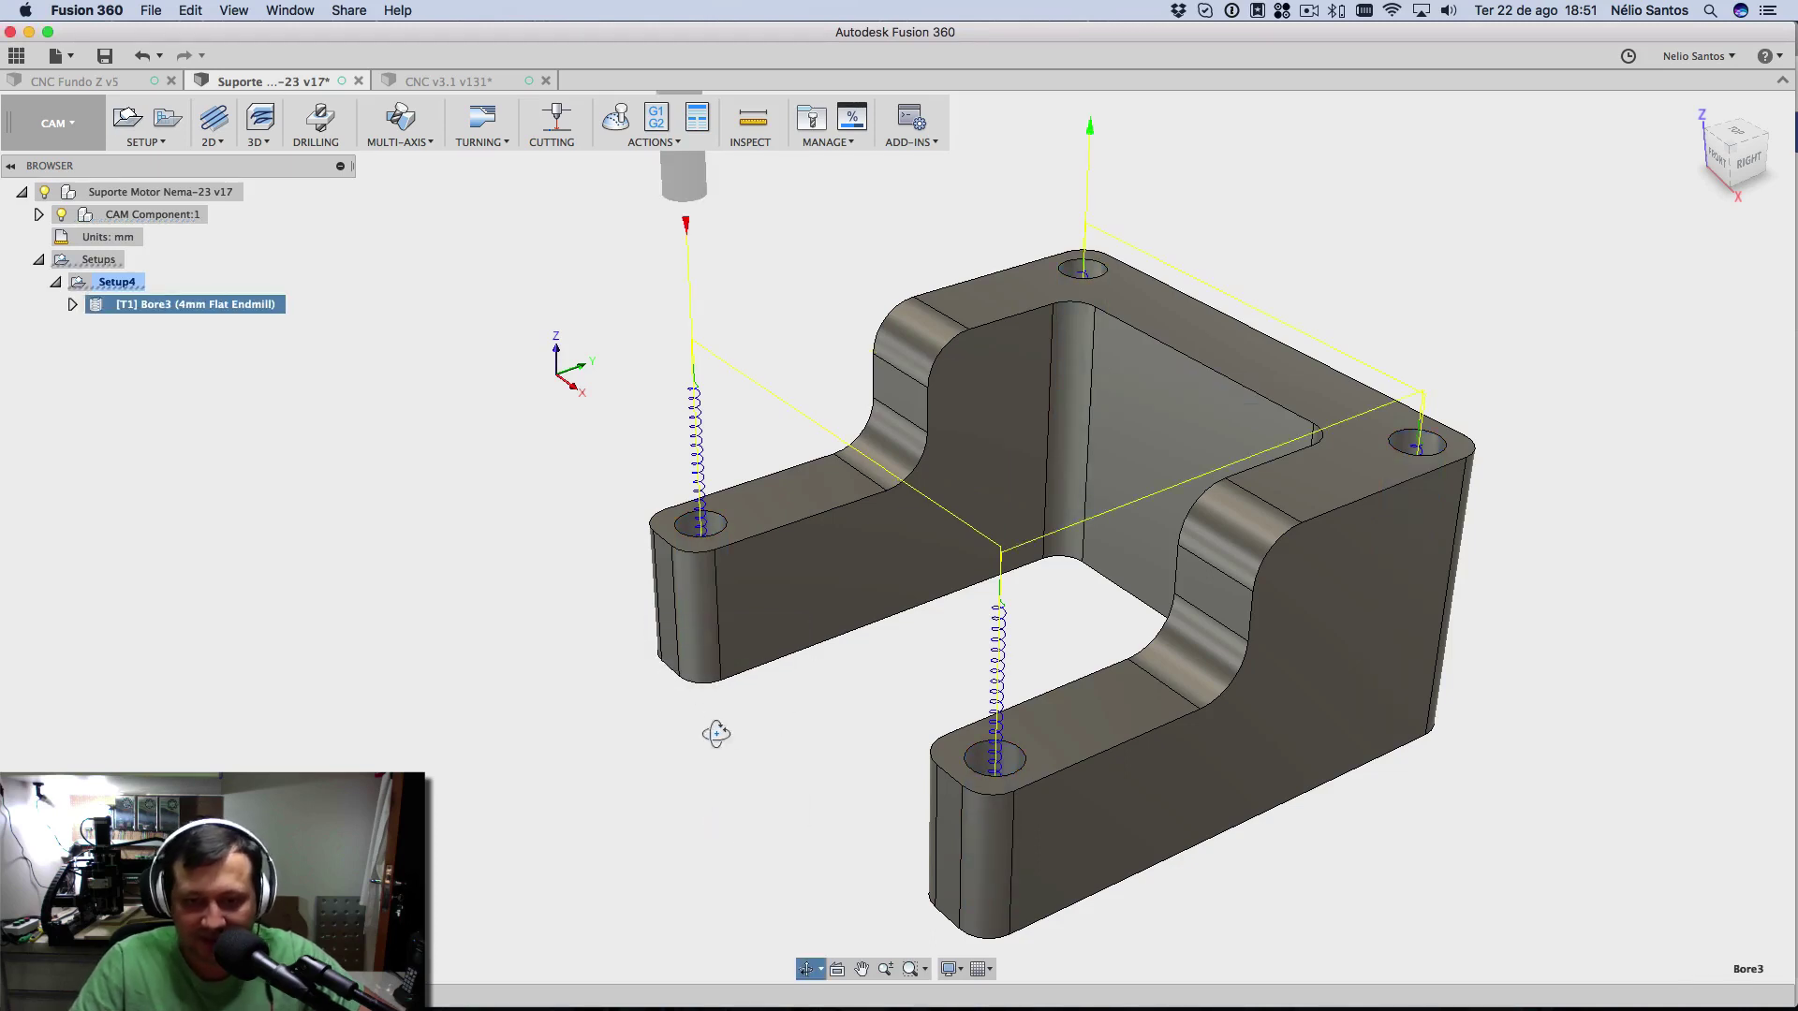
- Create a 3D Adaptive Clearing operation using the 4 mm flat end mill with the 32 mm flute length
shift+middle_drag(714, 731, 769, 771)
shift+middle_drag(1054, 727, 969, 693)
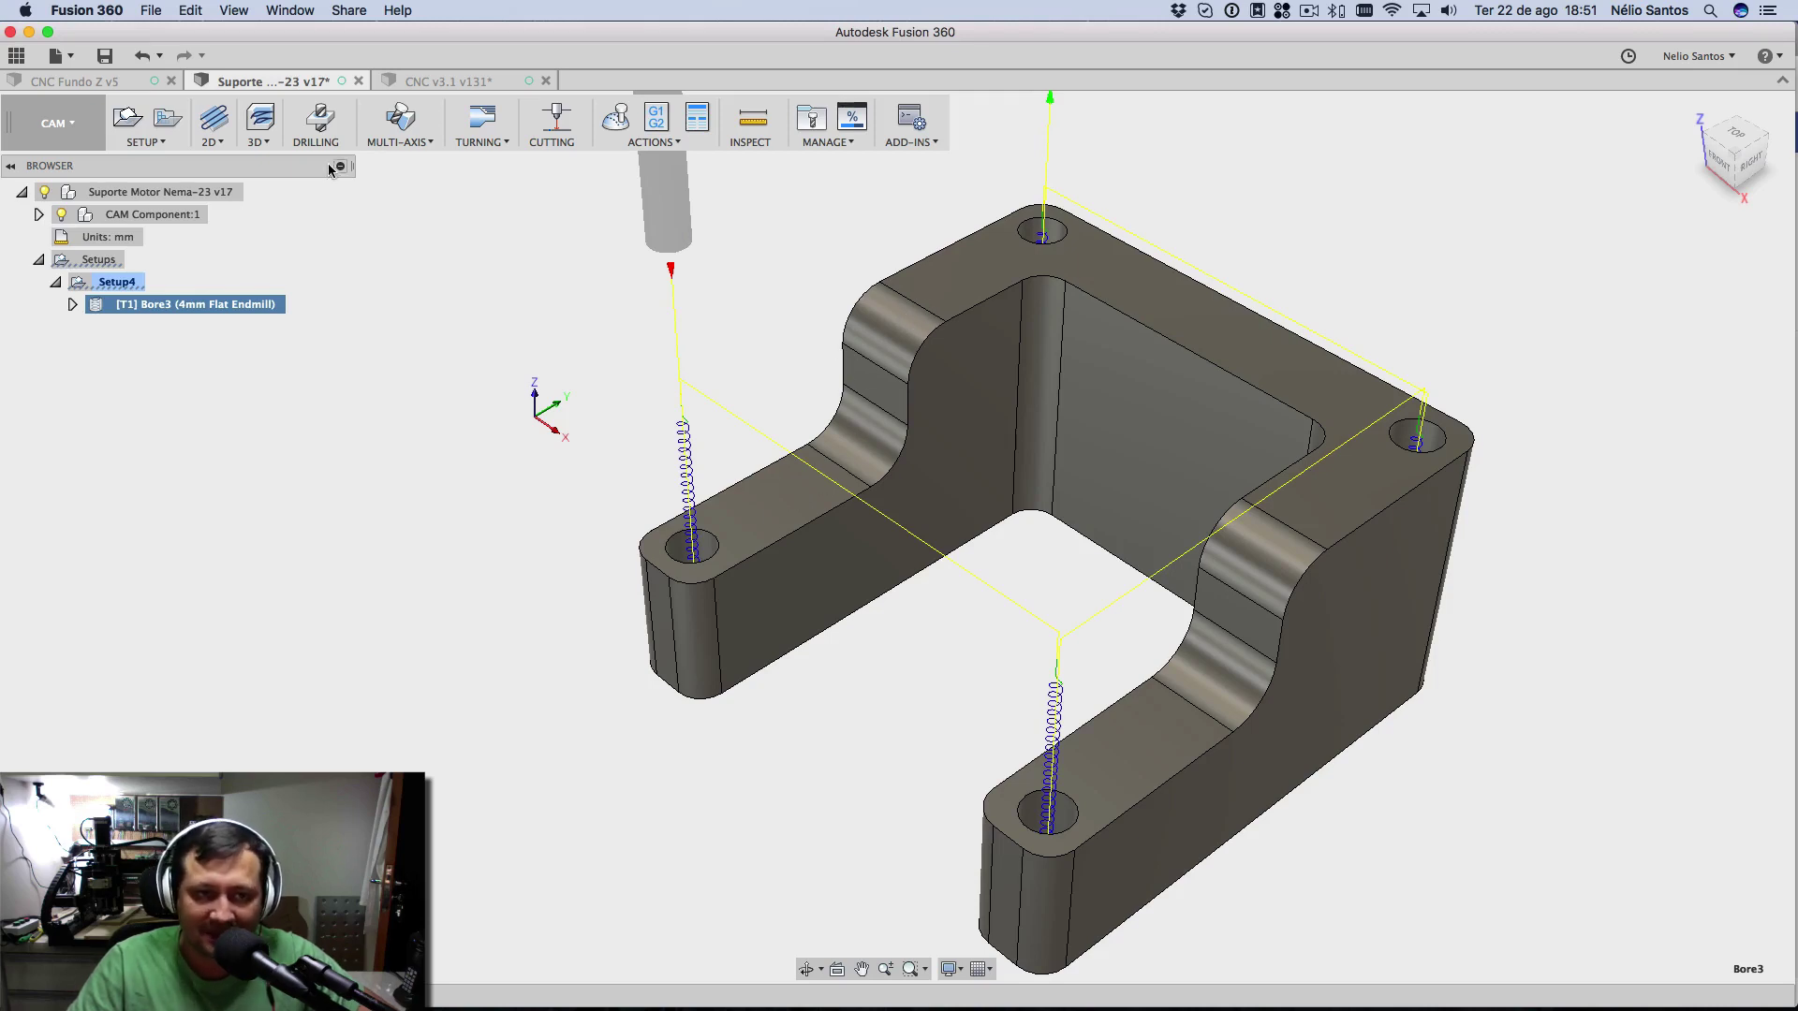
click(262, 145)
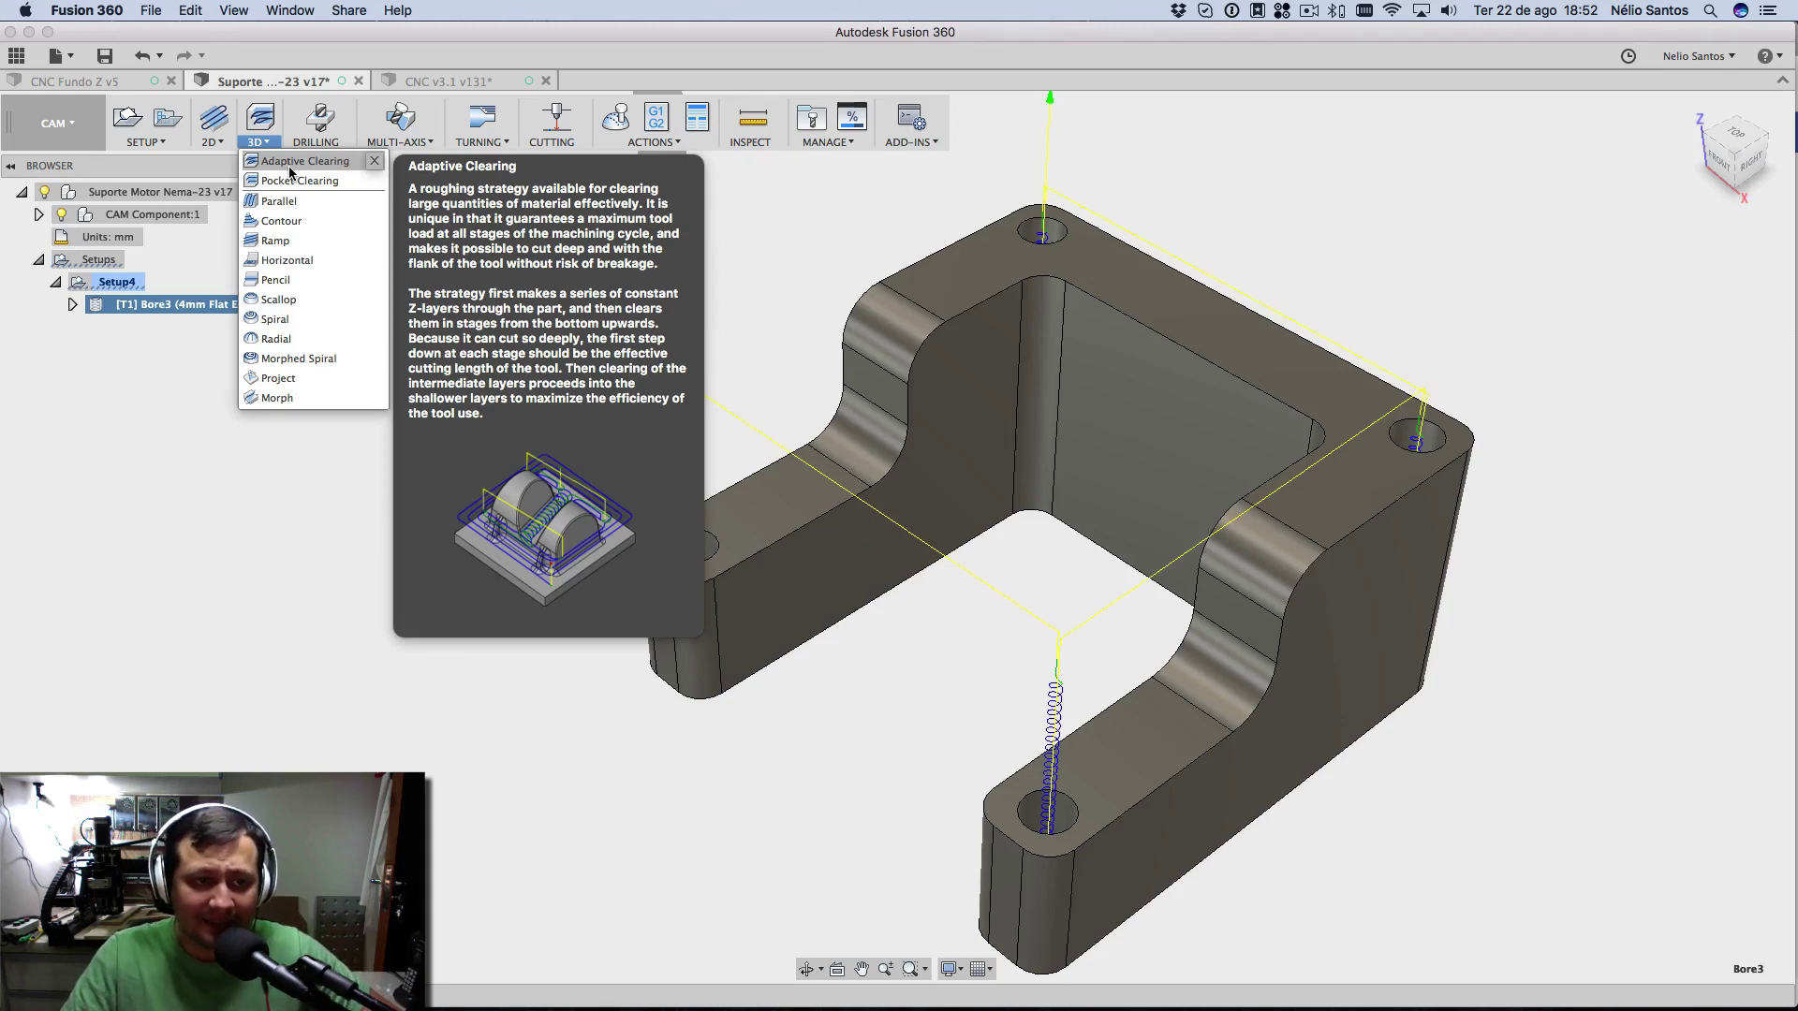
click(277, 168)
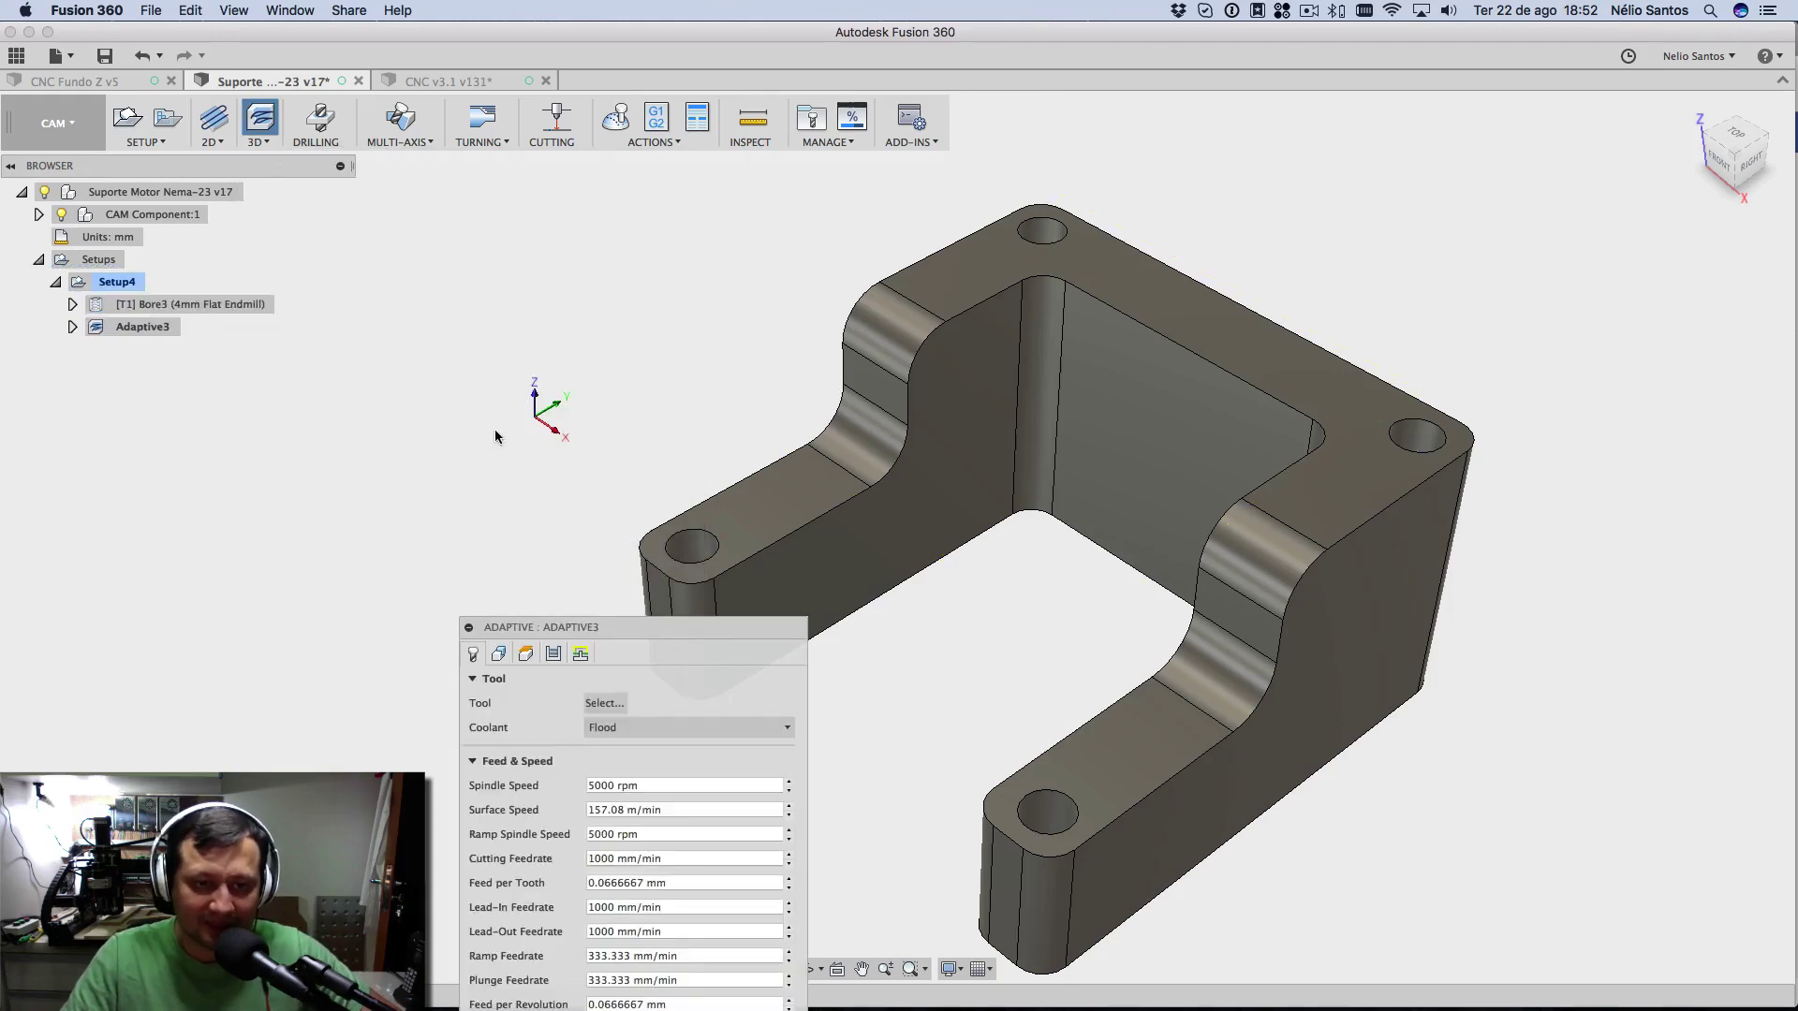
drag(358, 481, 362, 325)
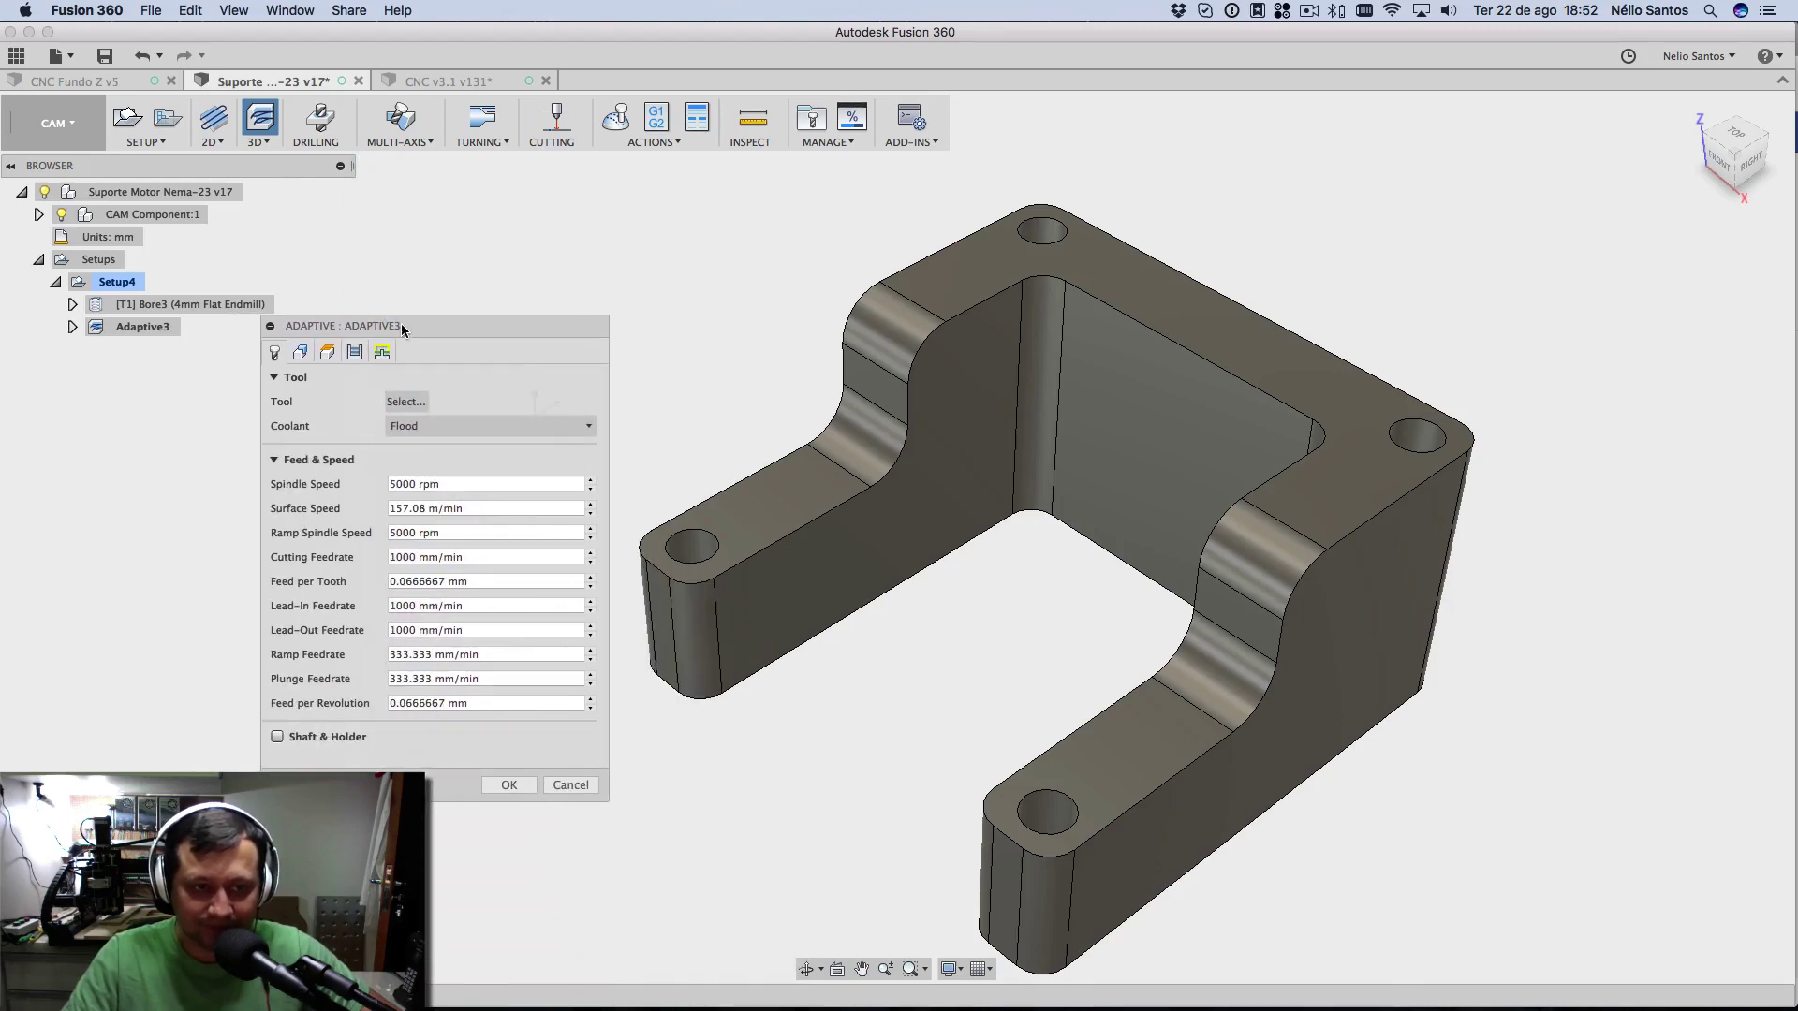
click(407, 401)
click(604, 252)
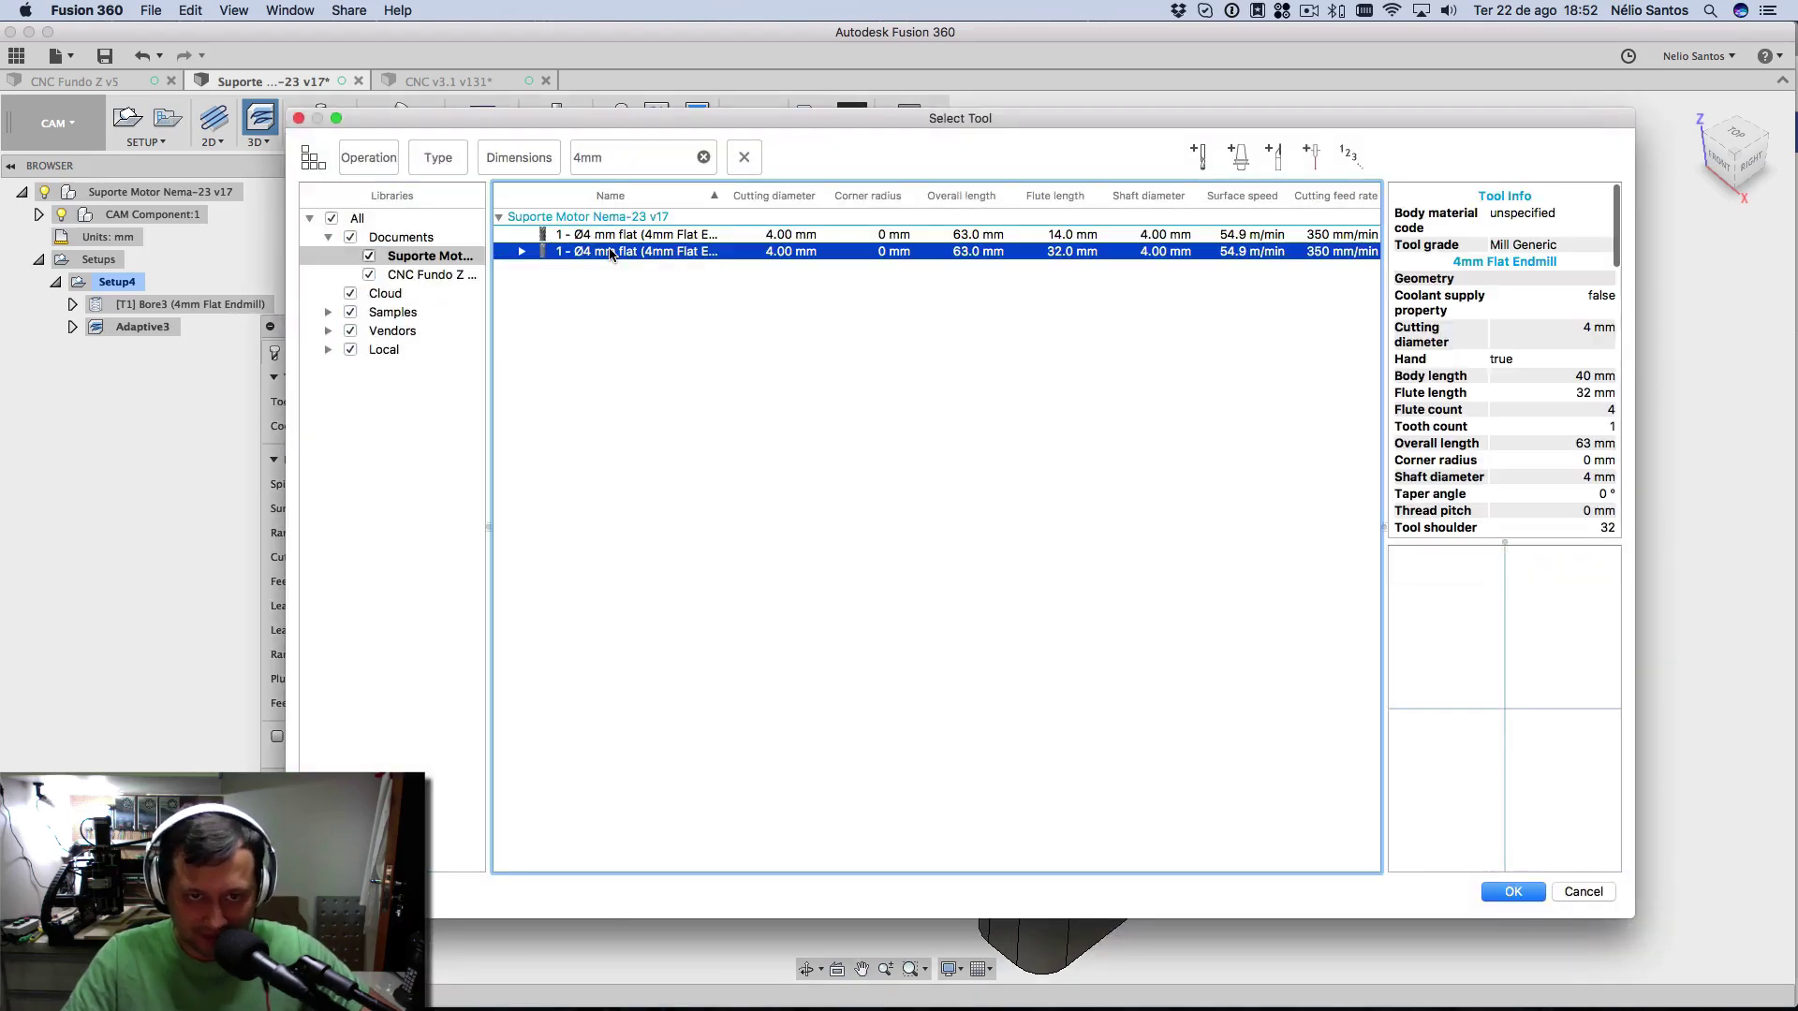
click(1511, 891)
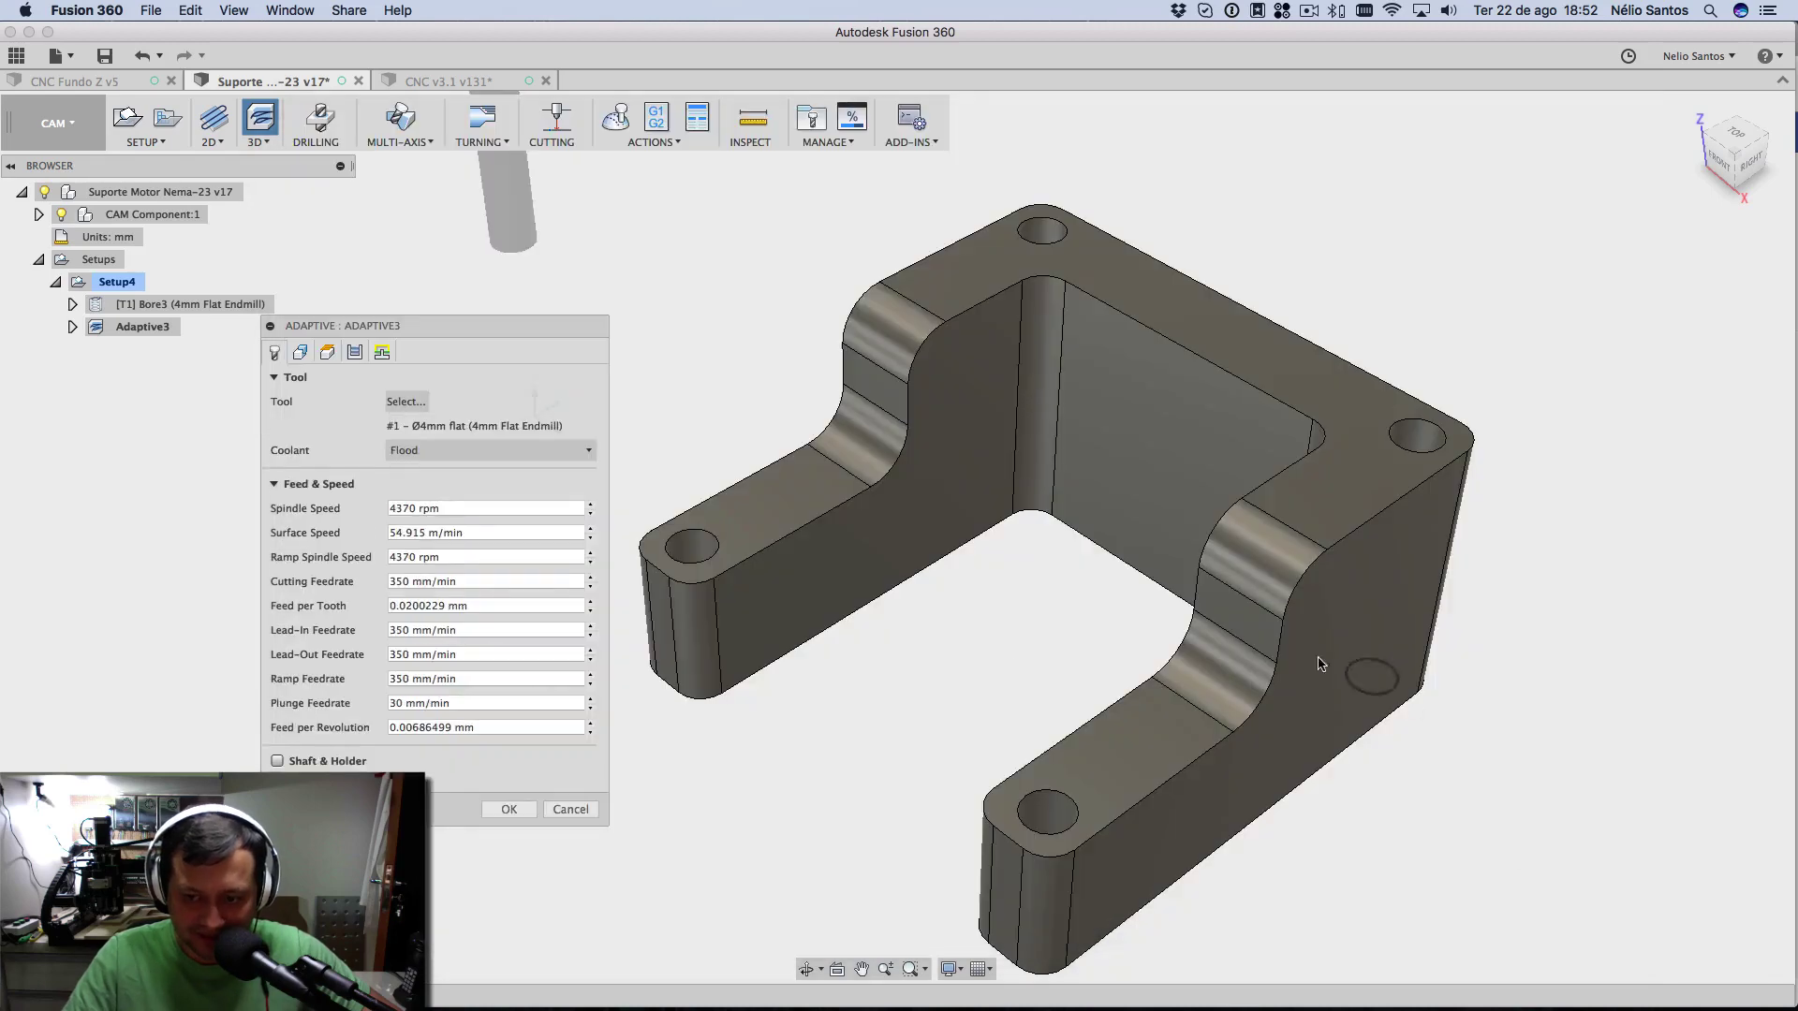
- Disable the Adaptive operation's coolant and set its spindle speed to 8000 rpm
click(408, 457)
click(407, 436)
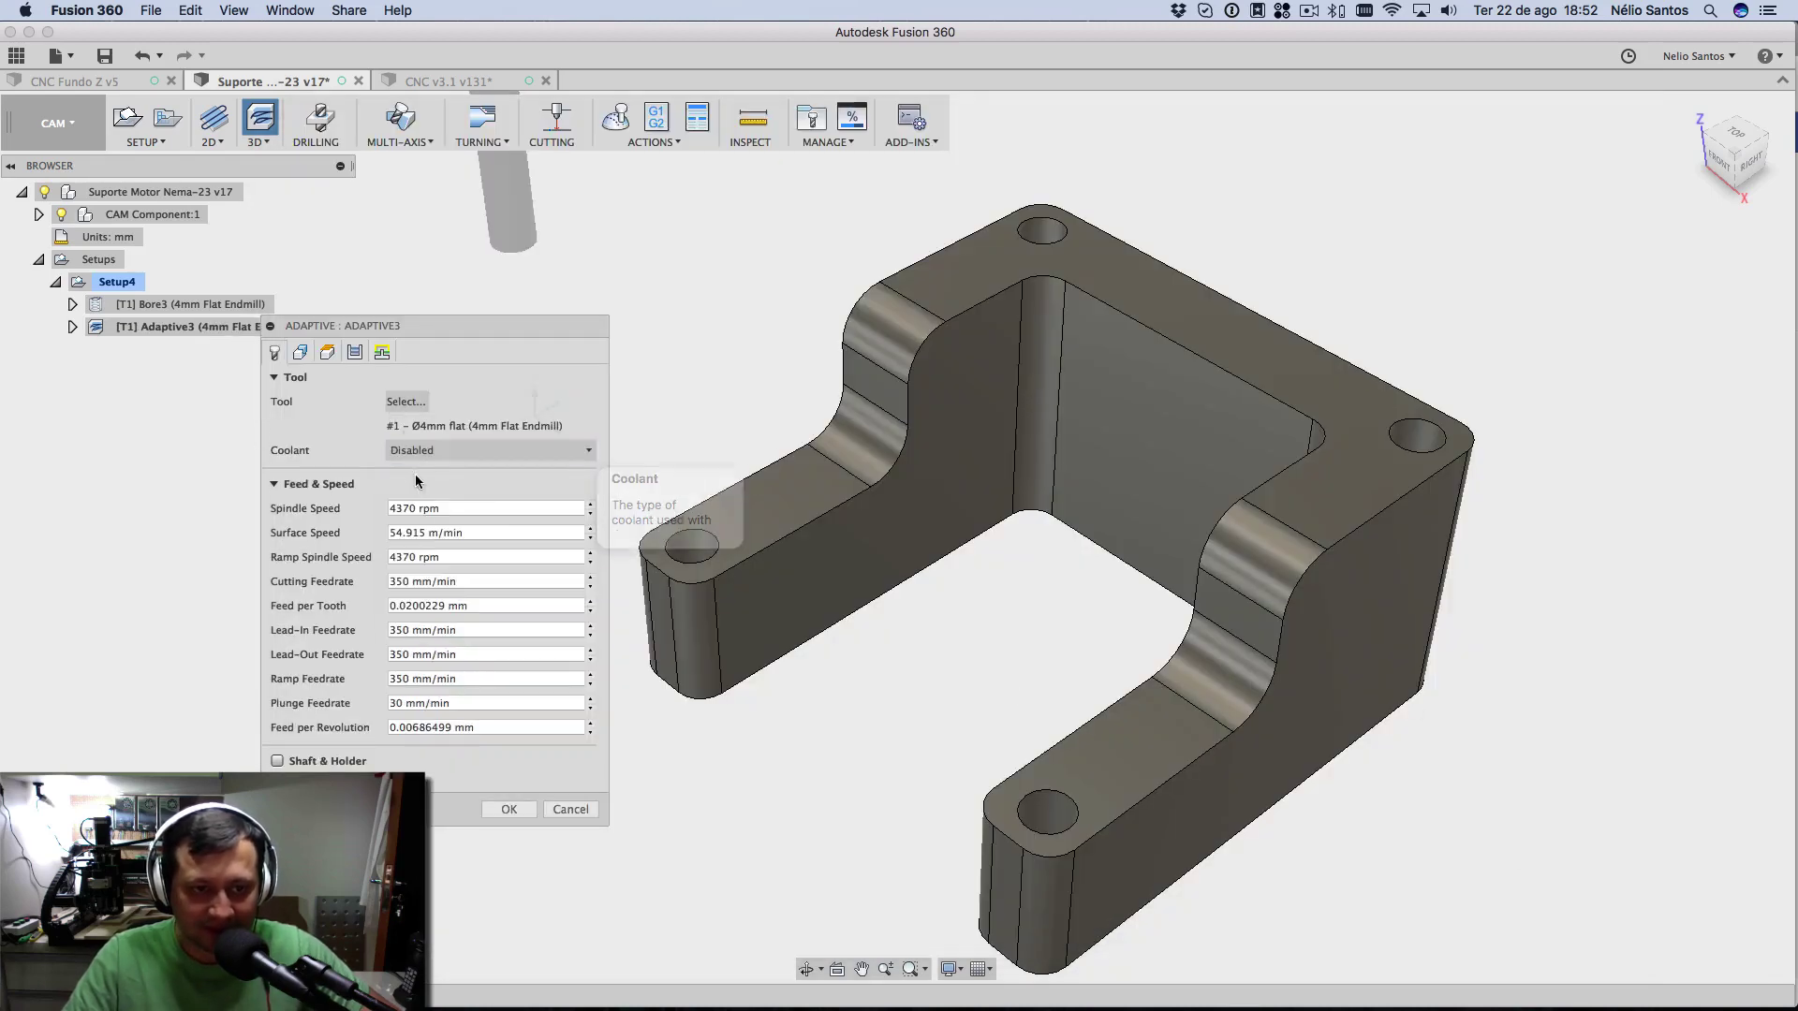
click(413, 508)
double_click(413, 508)
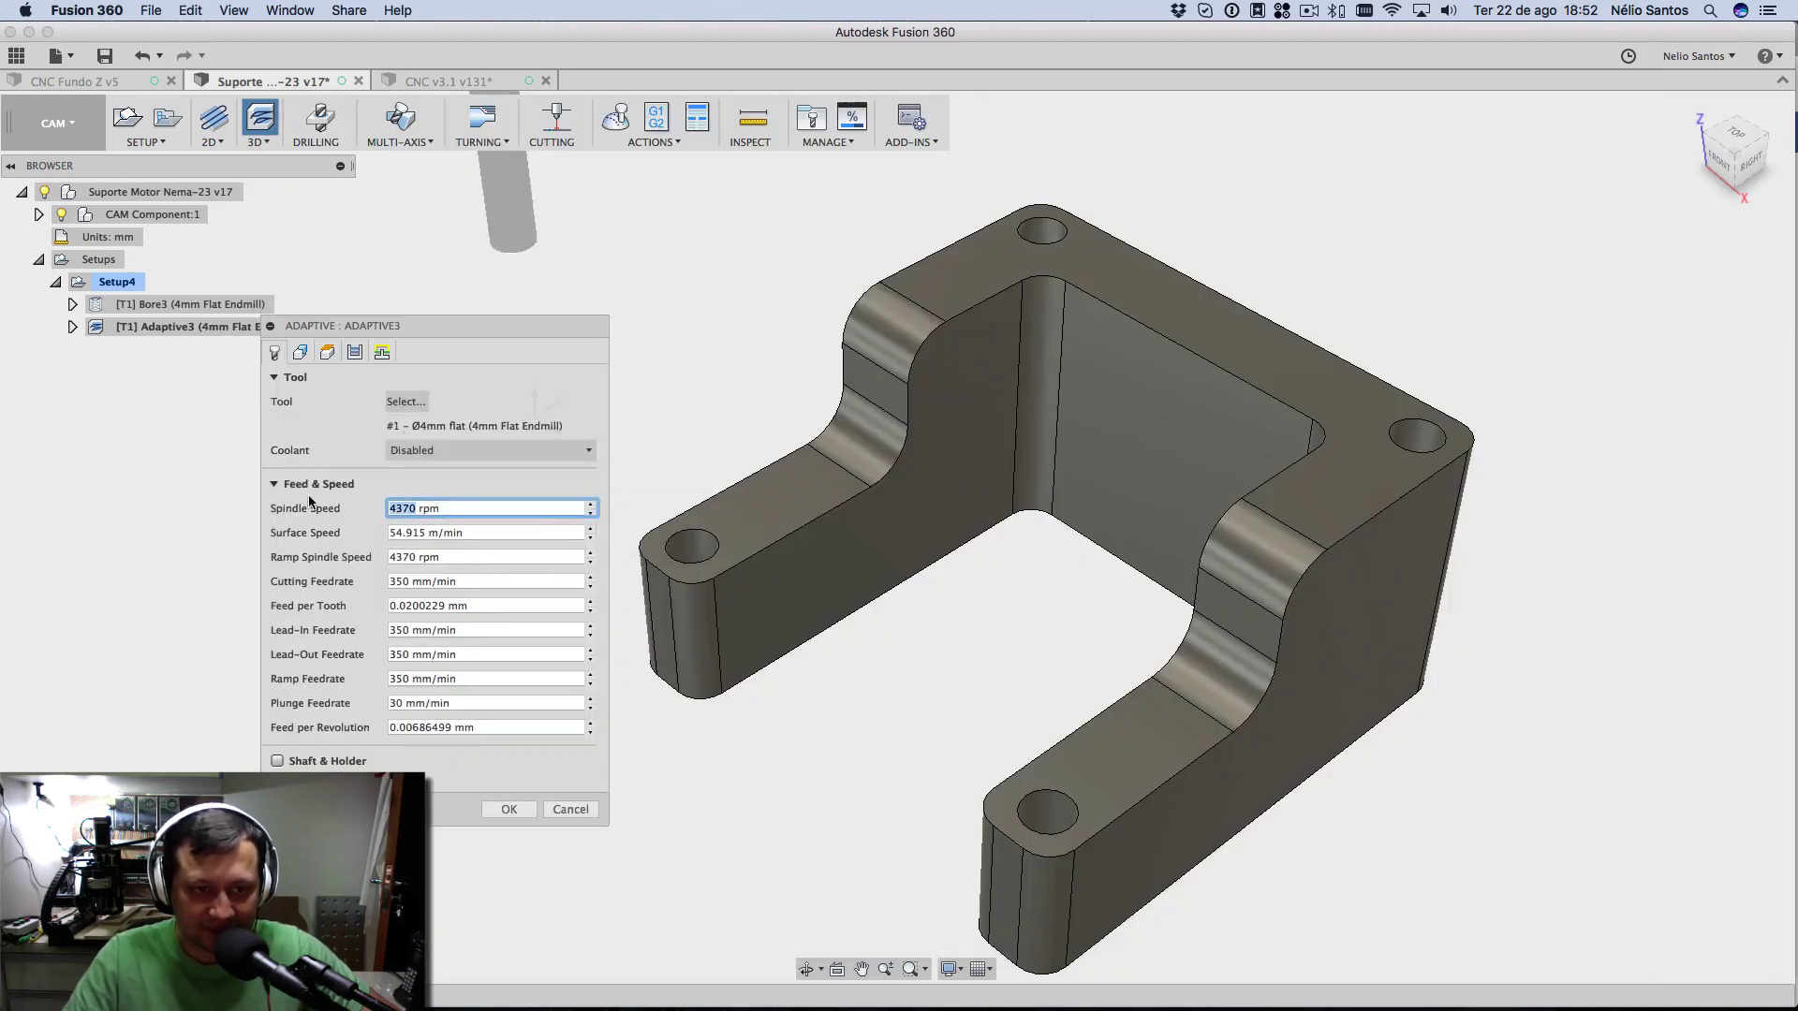
text(8000)
click(393, 557)
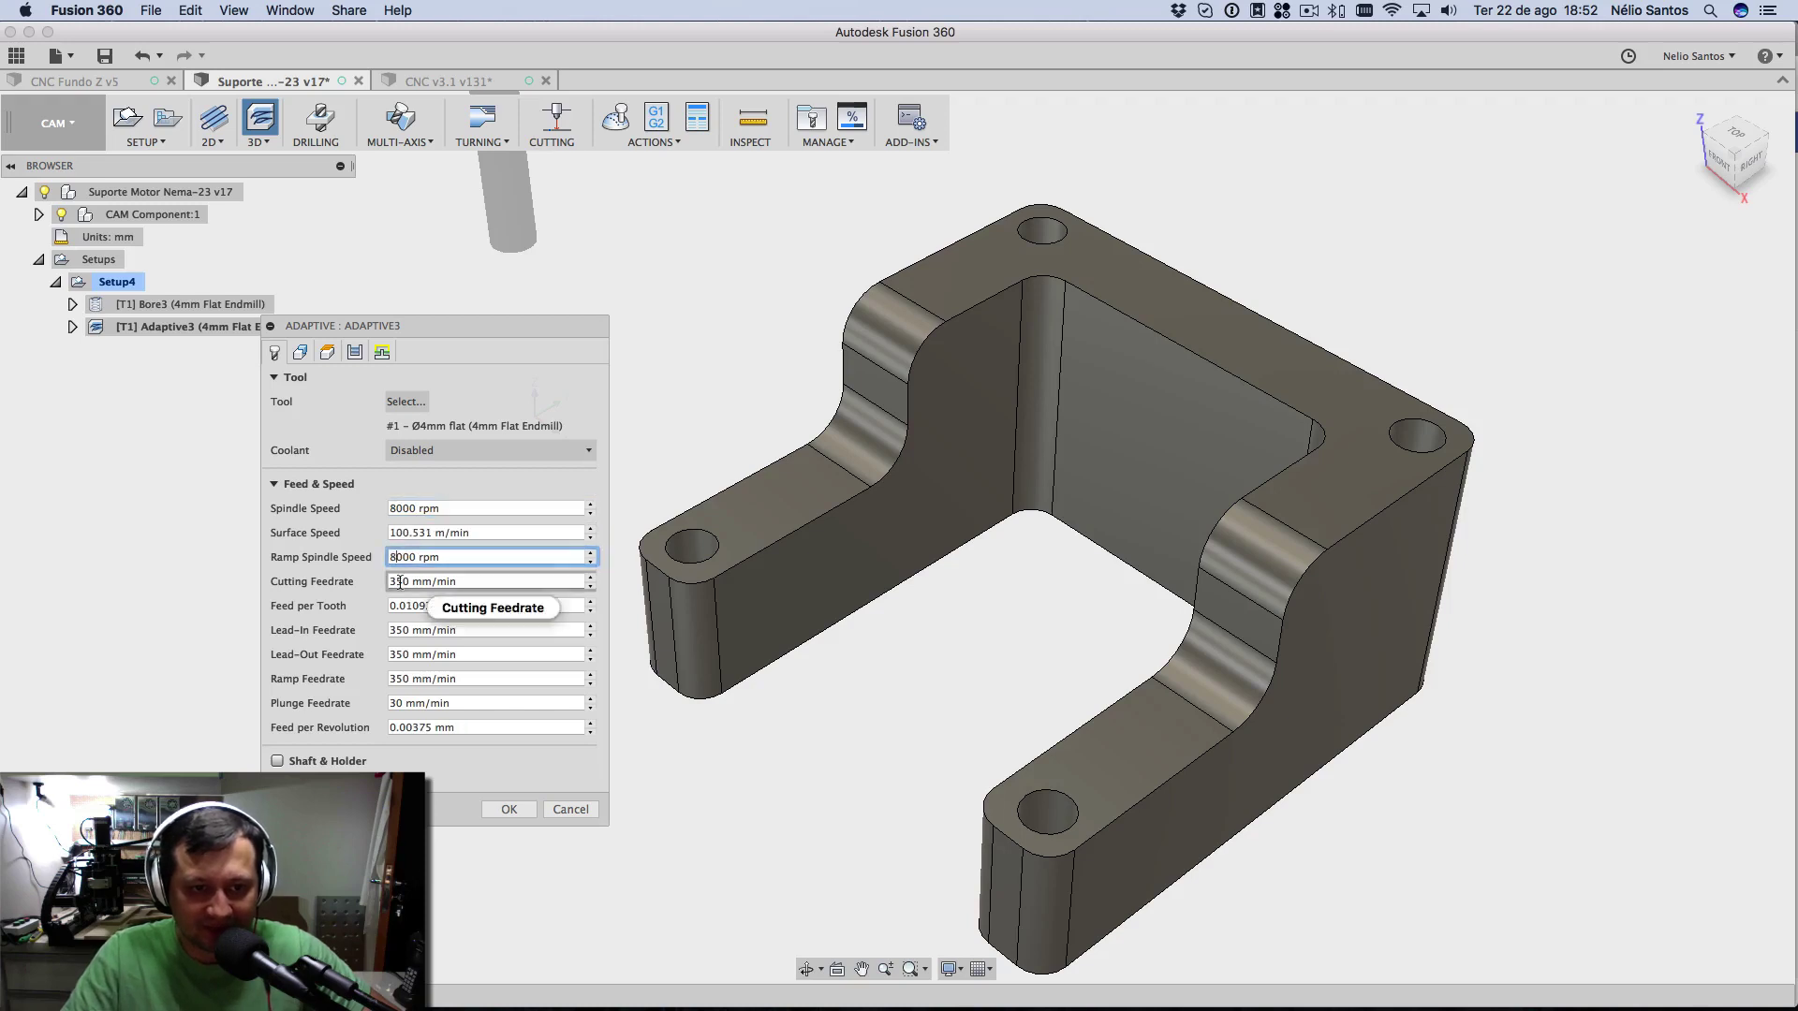
- Set the Adaptive's cutting, lead-in and lead-out feedrates to 900 mm/min and its plunge feedrate to 100 mm/min
click(400, 582)
double_click(400, 582)
text(900)
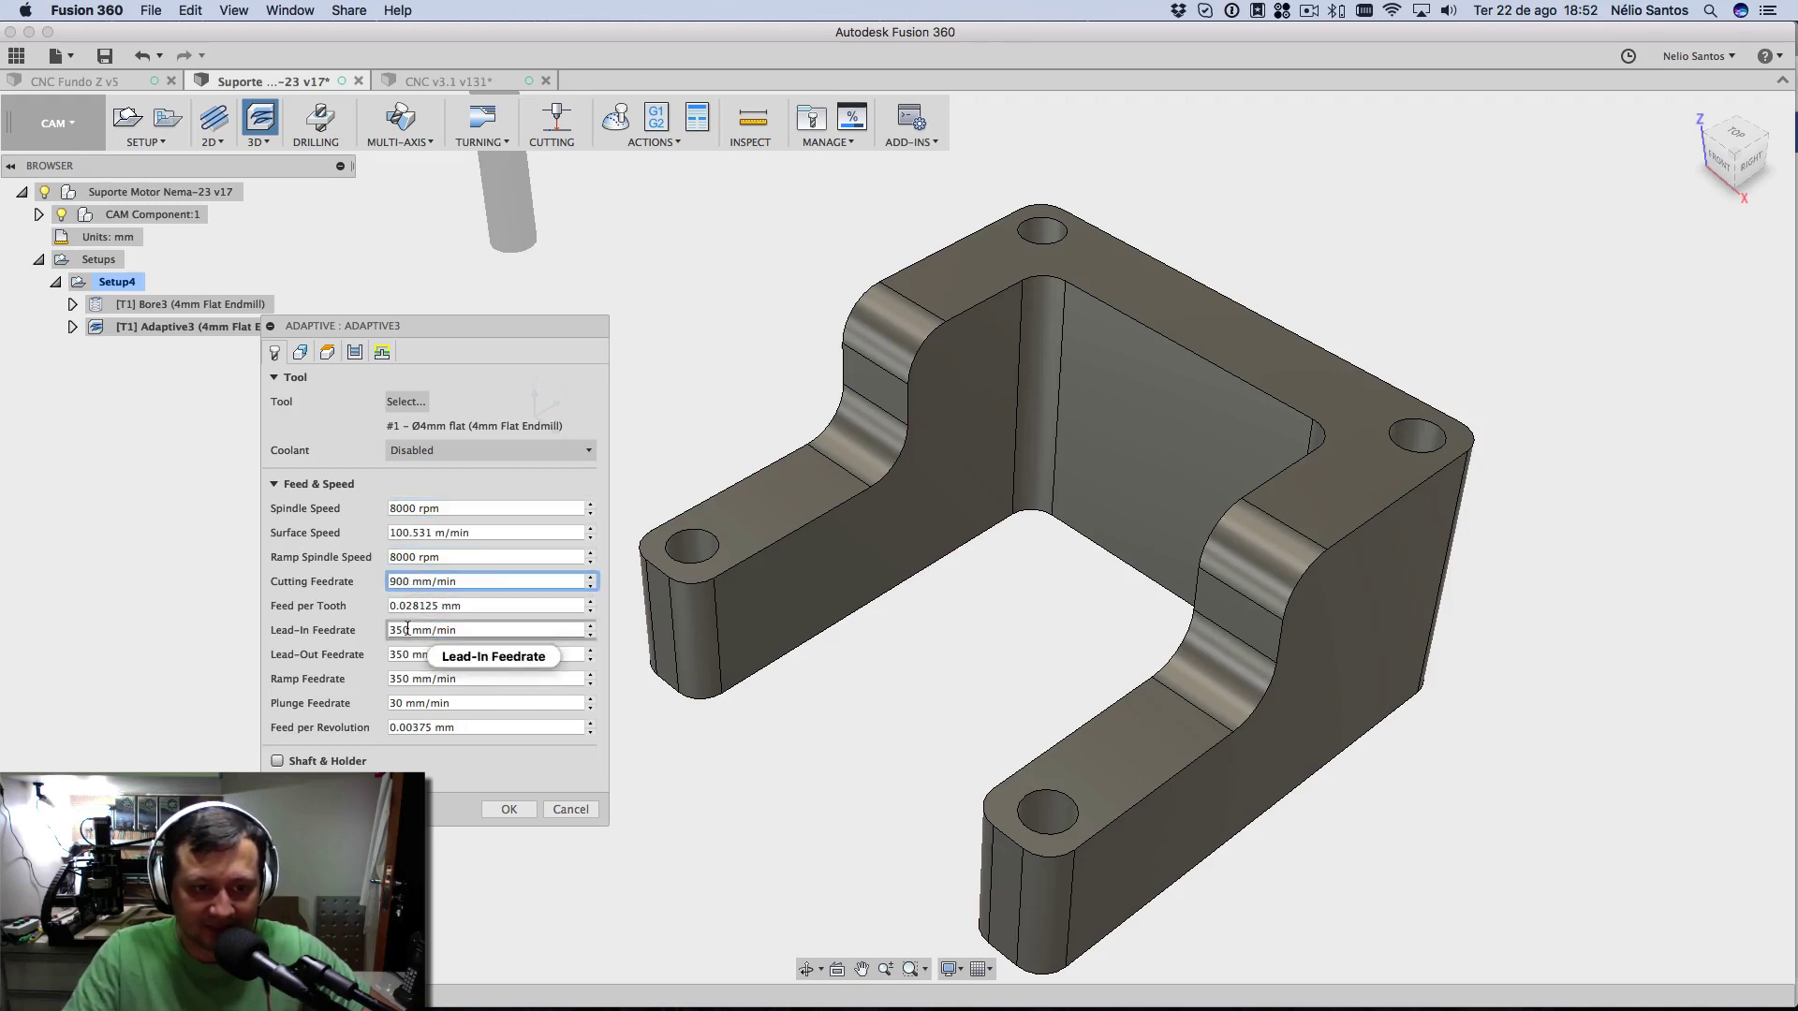
double_click(408, 630)
text(900)
double_click(408, 654)
text(9)
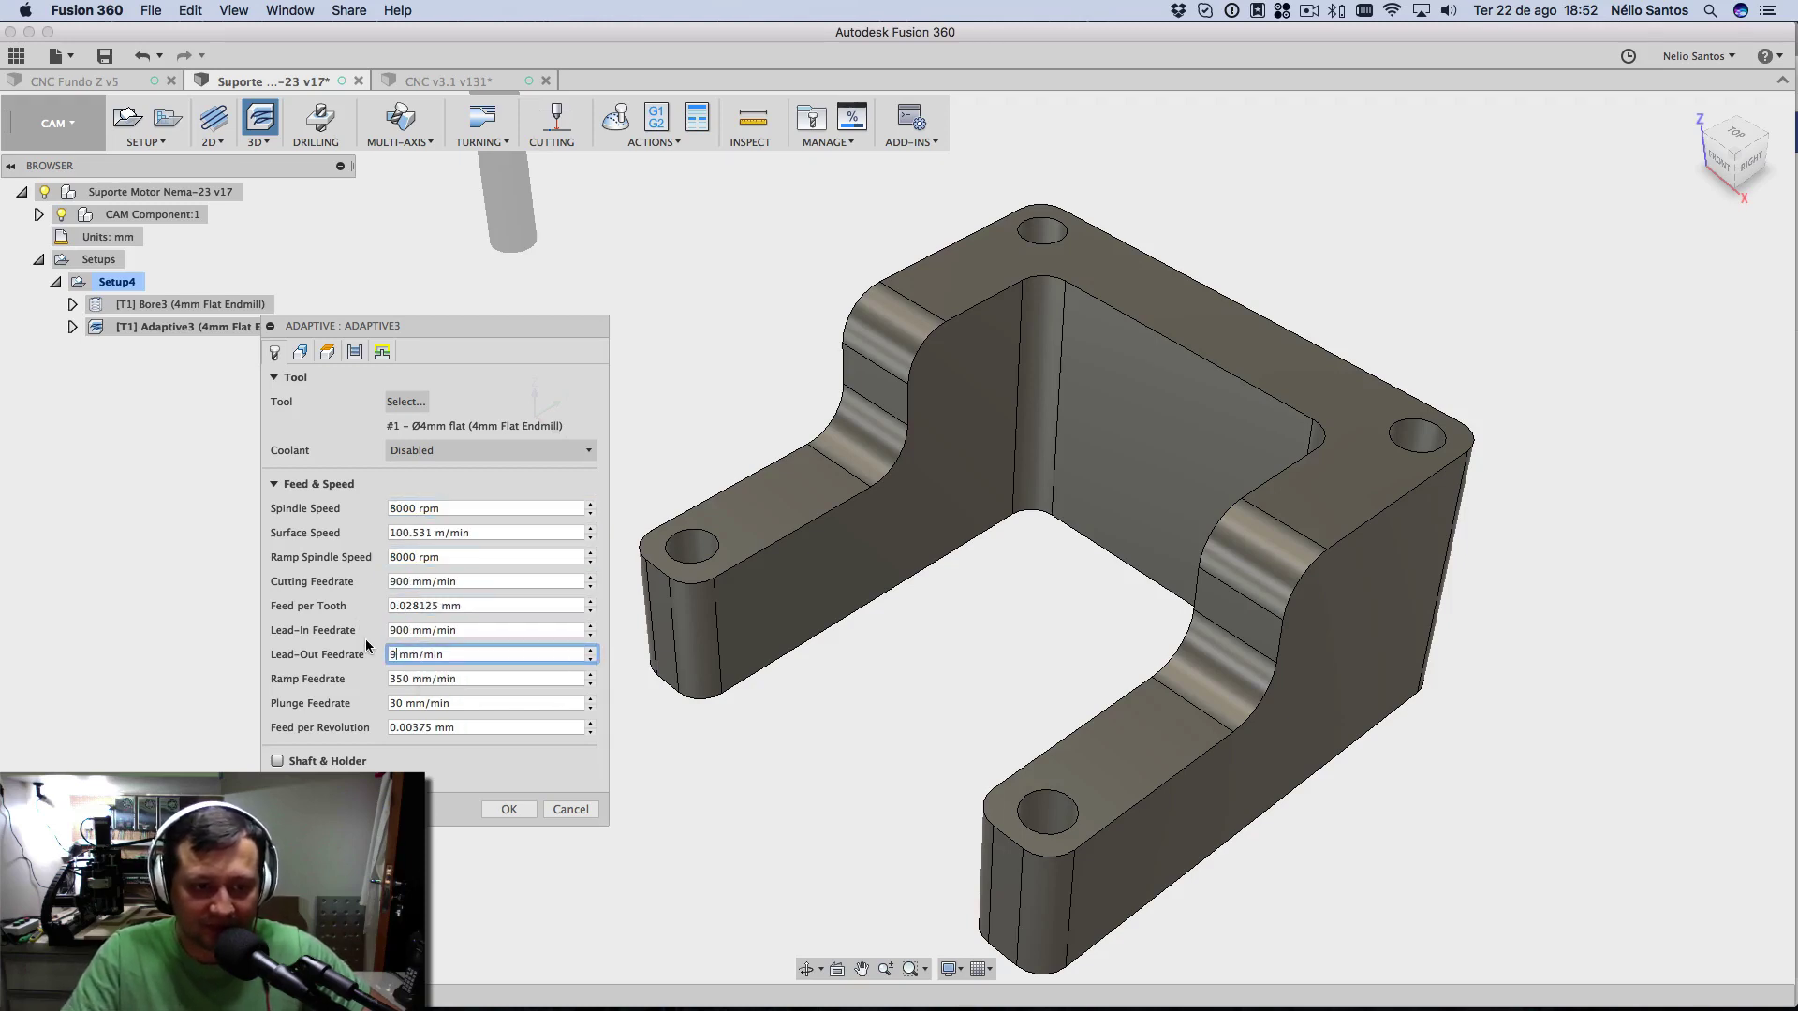
text(00)
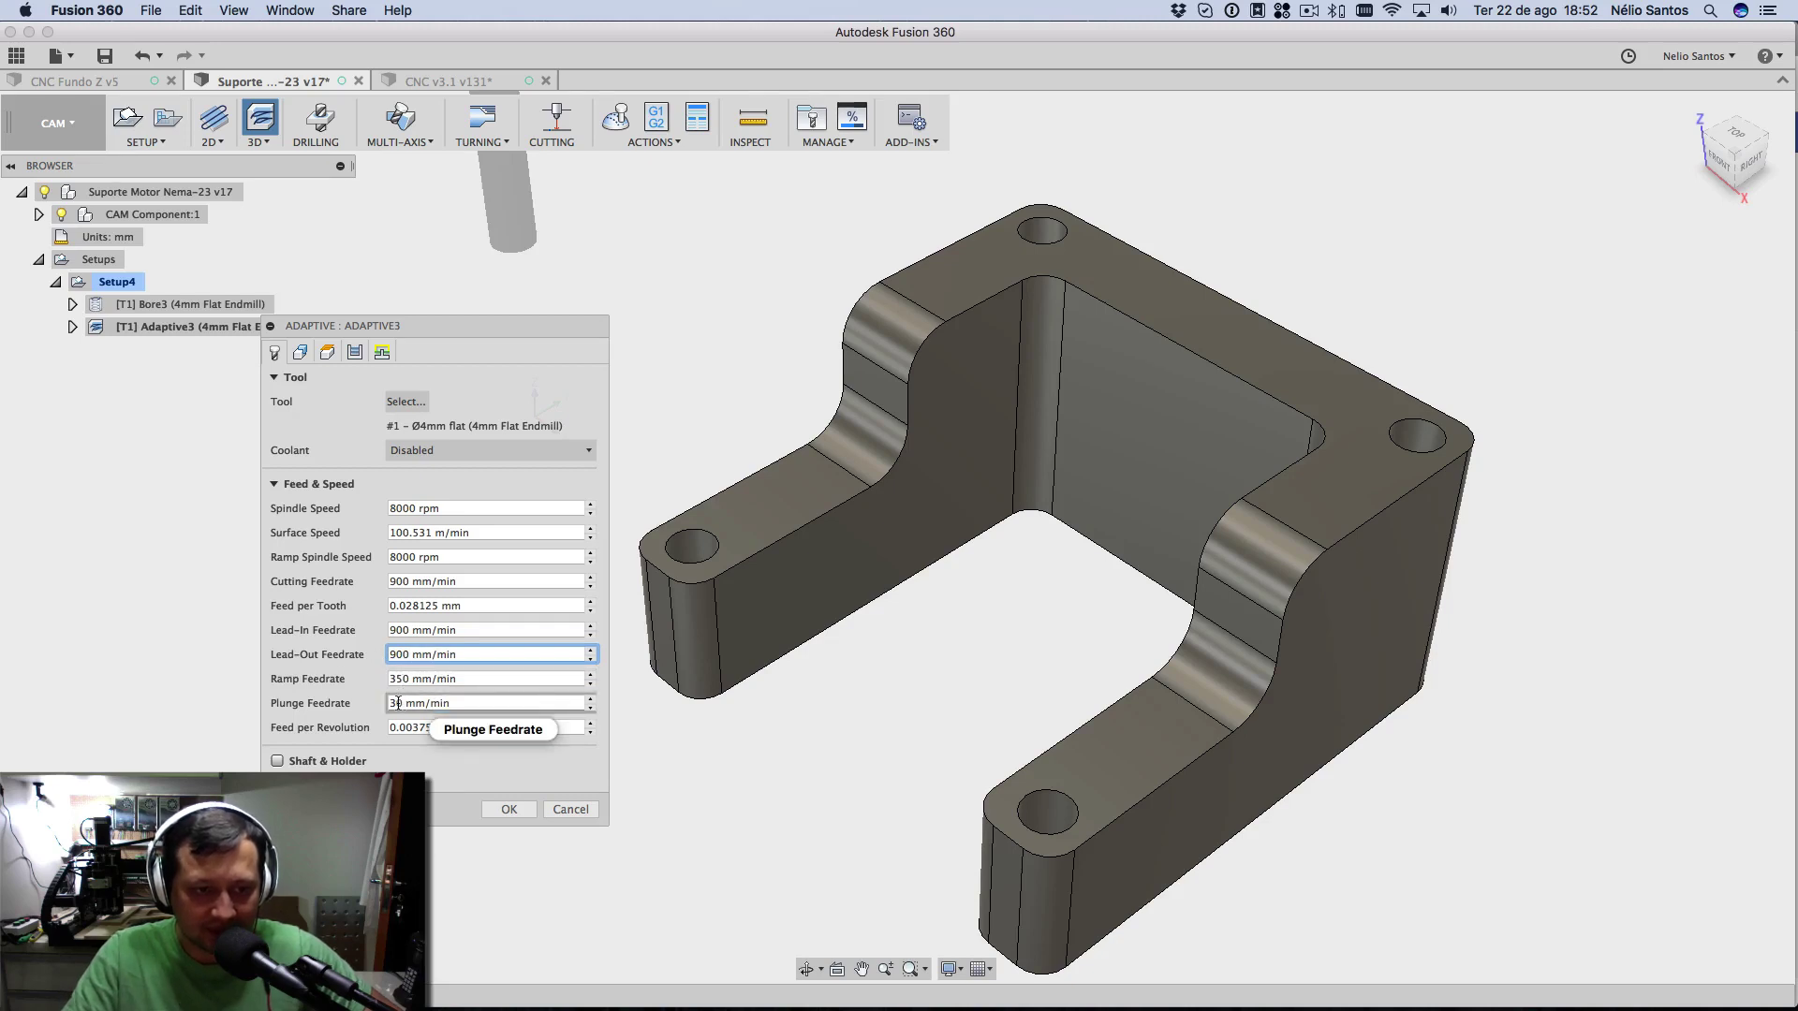
click(397, 703)
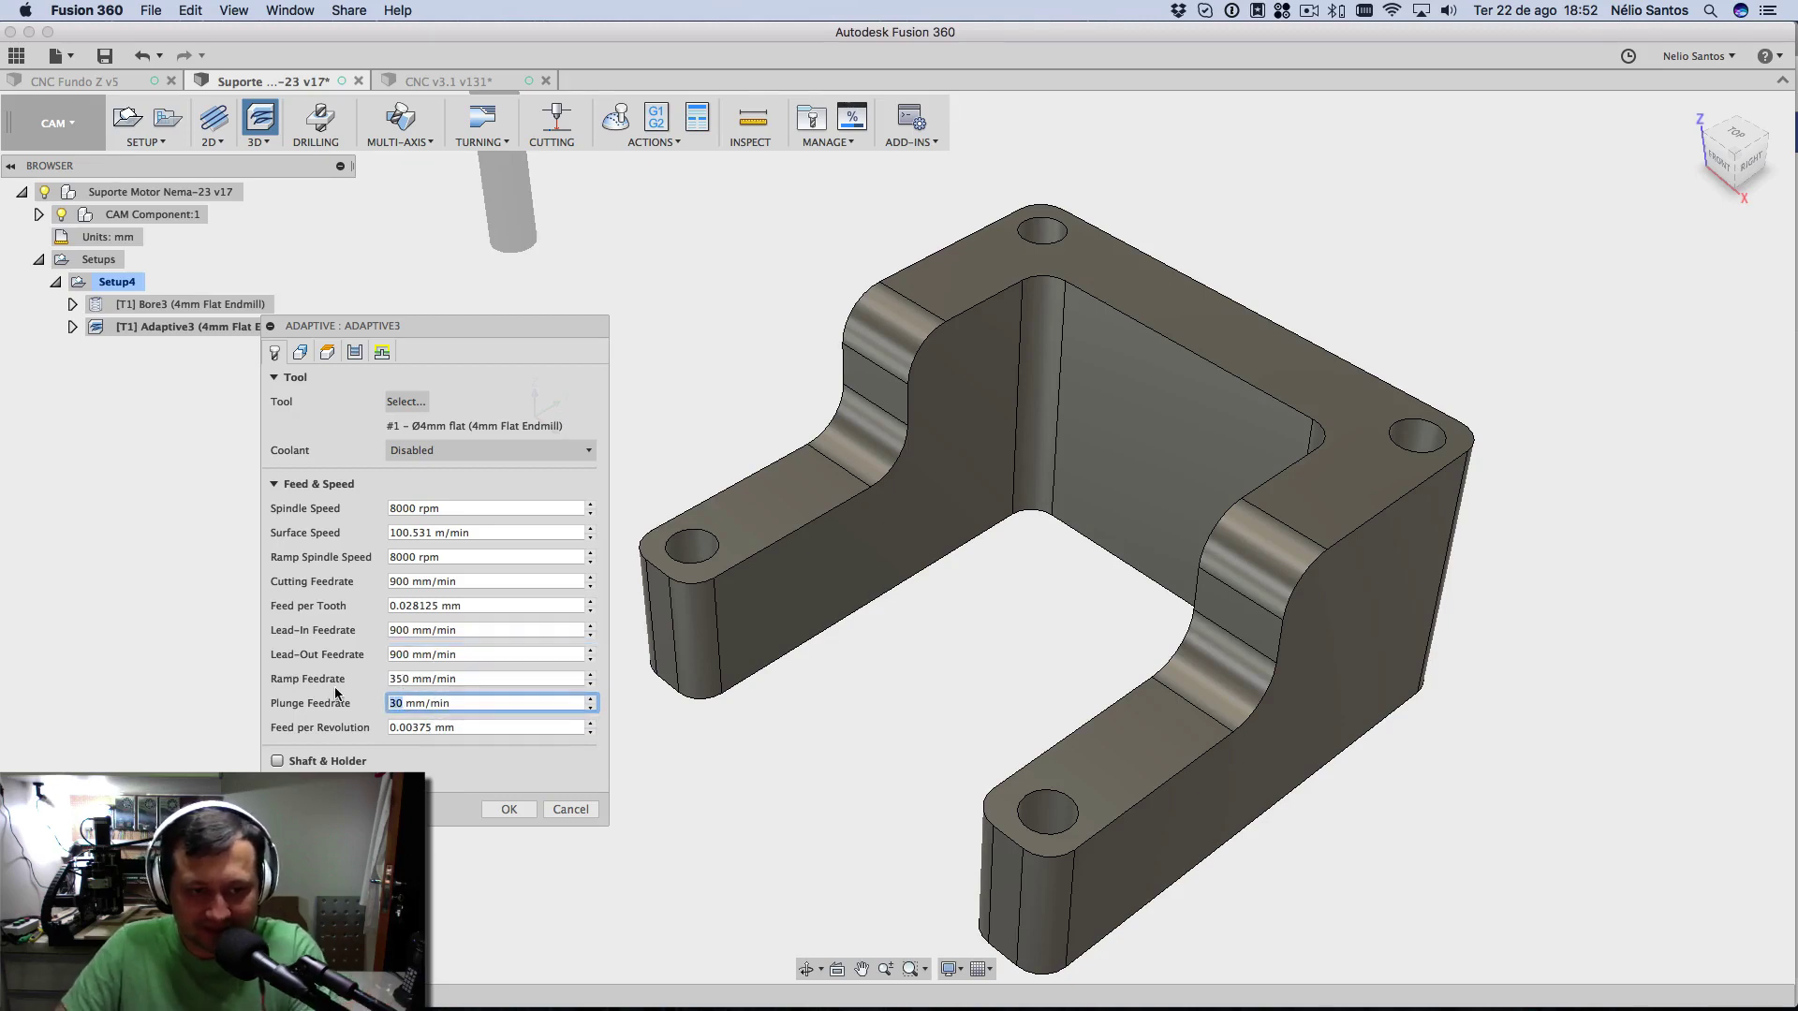
text(100)
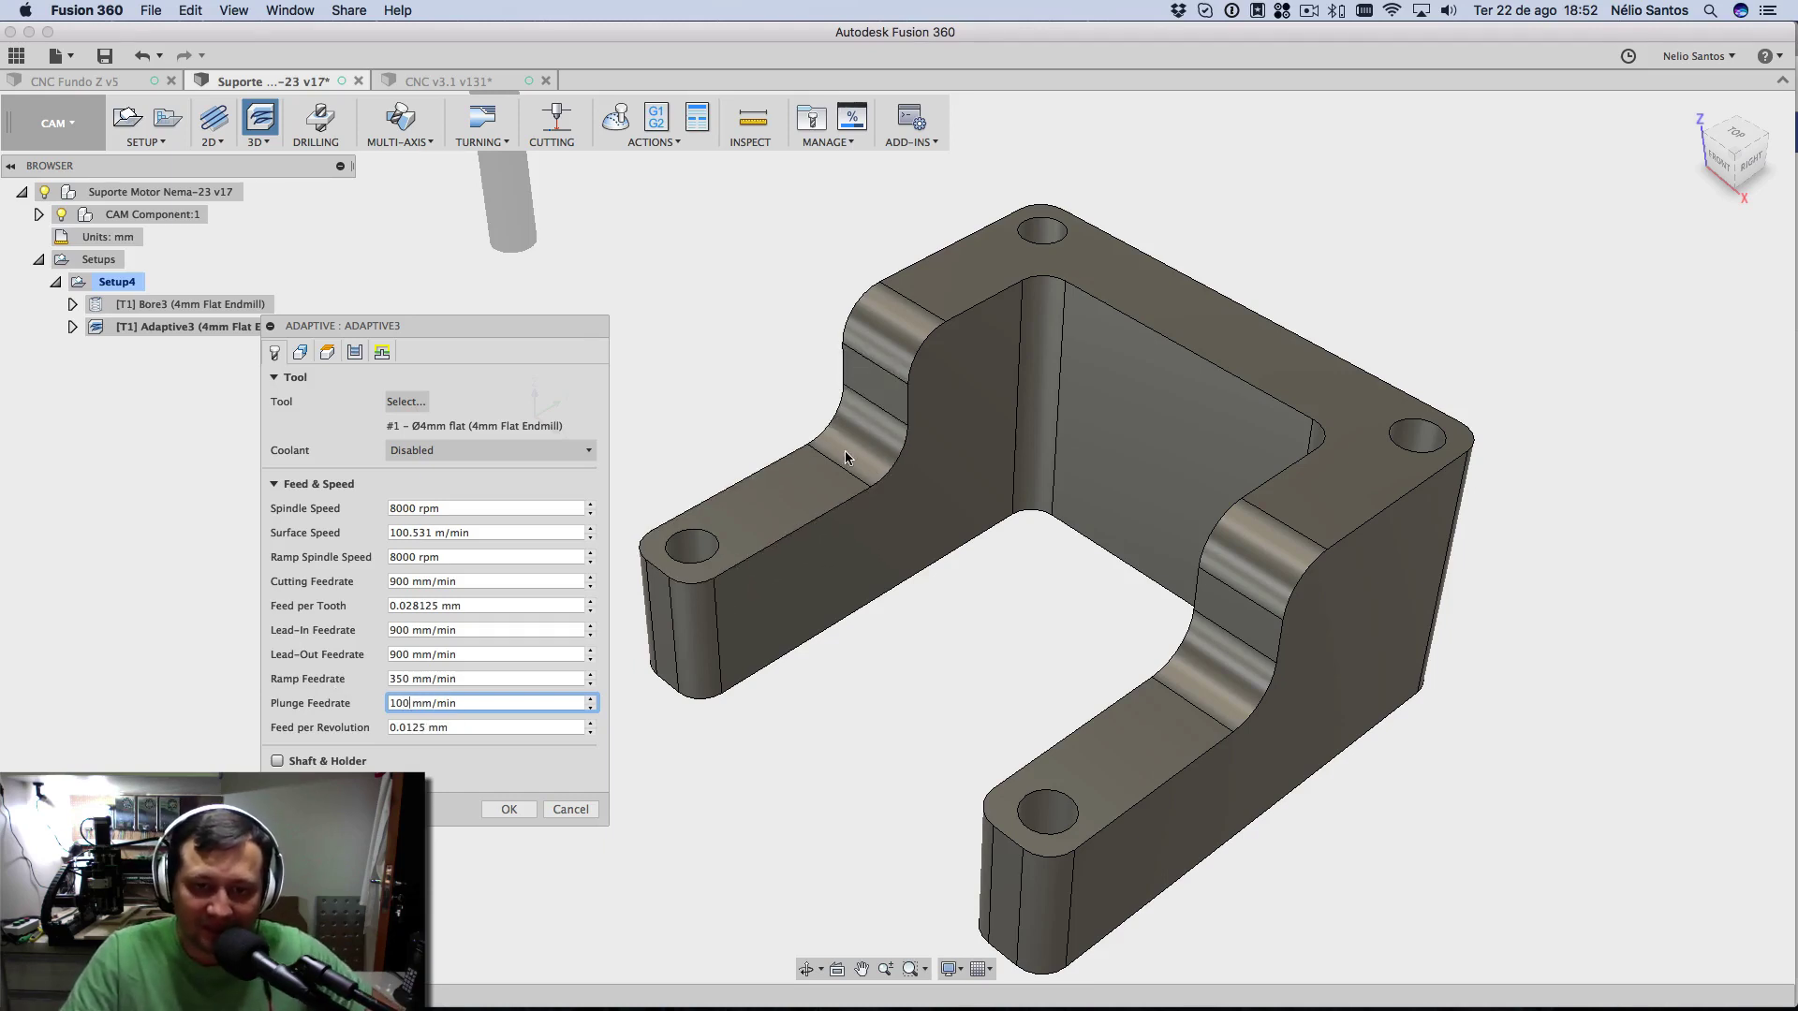
- Set the Adaptive operation's machining boundary mode to Selection
drag(380, 318, 594, 280)
click(513, 313)
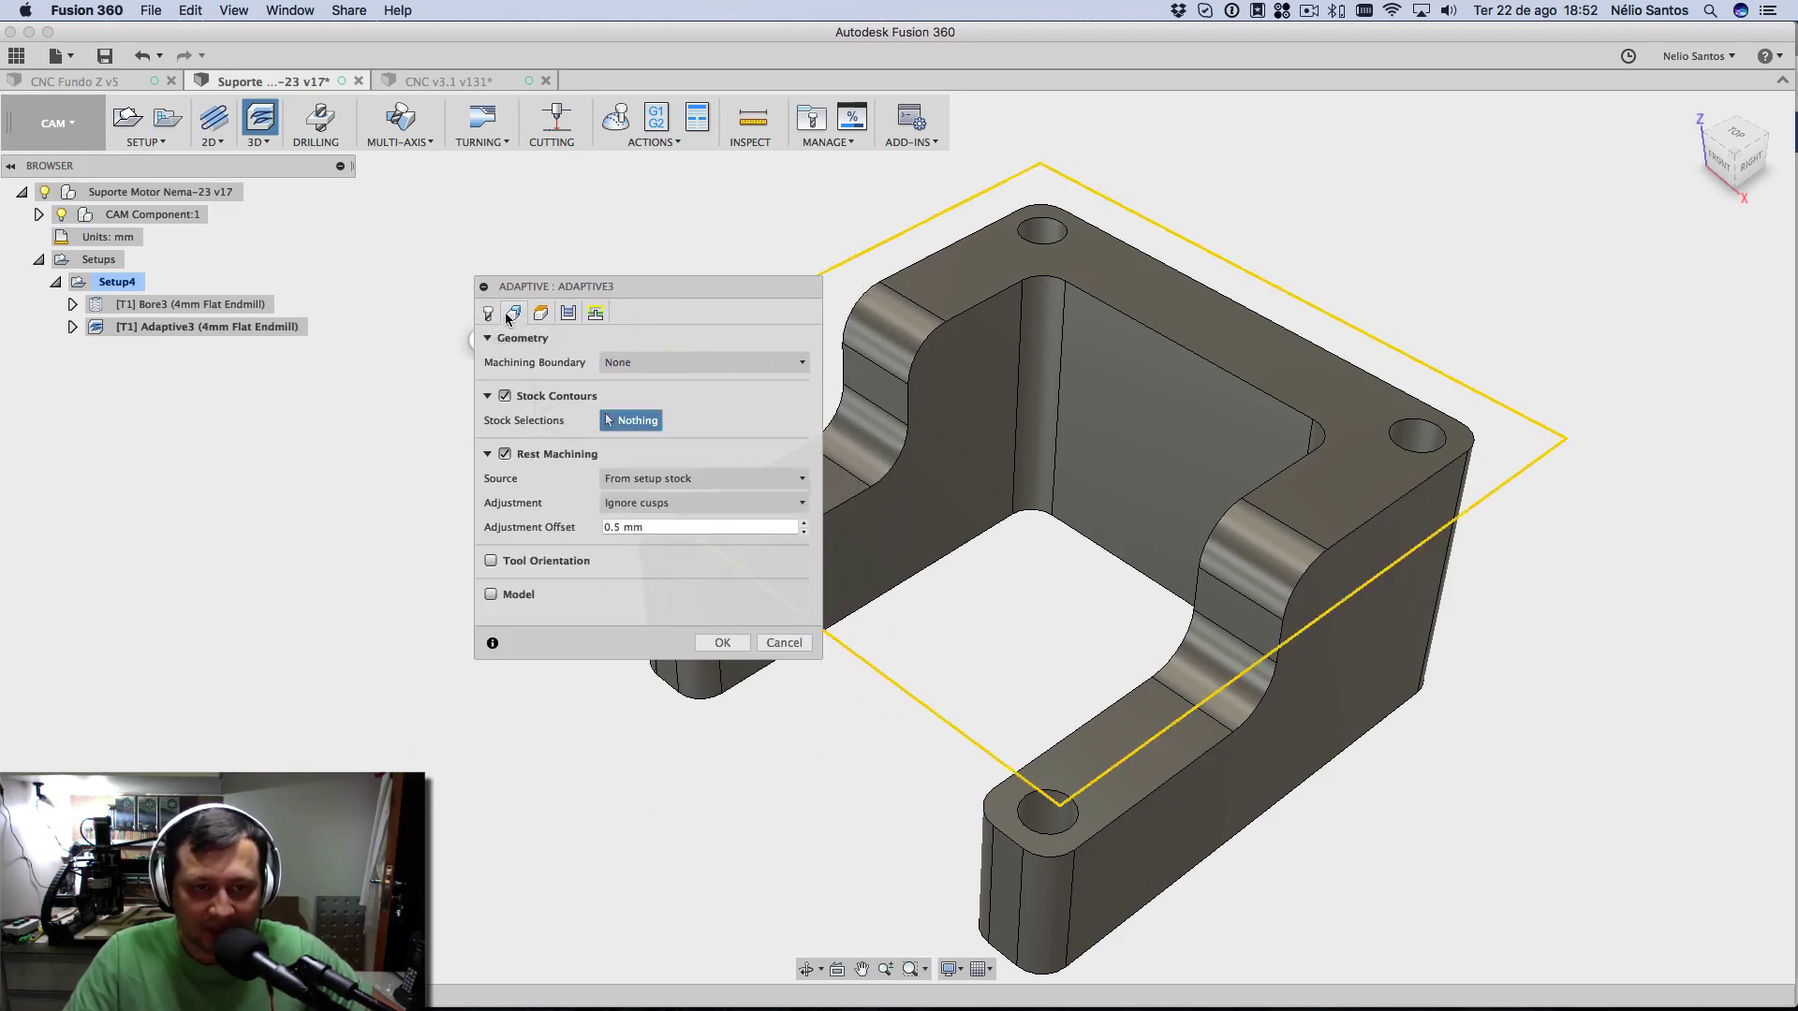
click(488, 314)
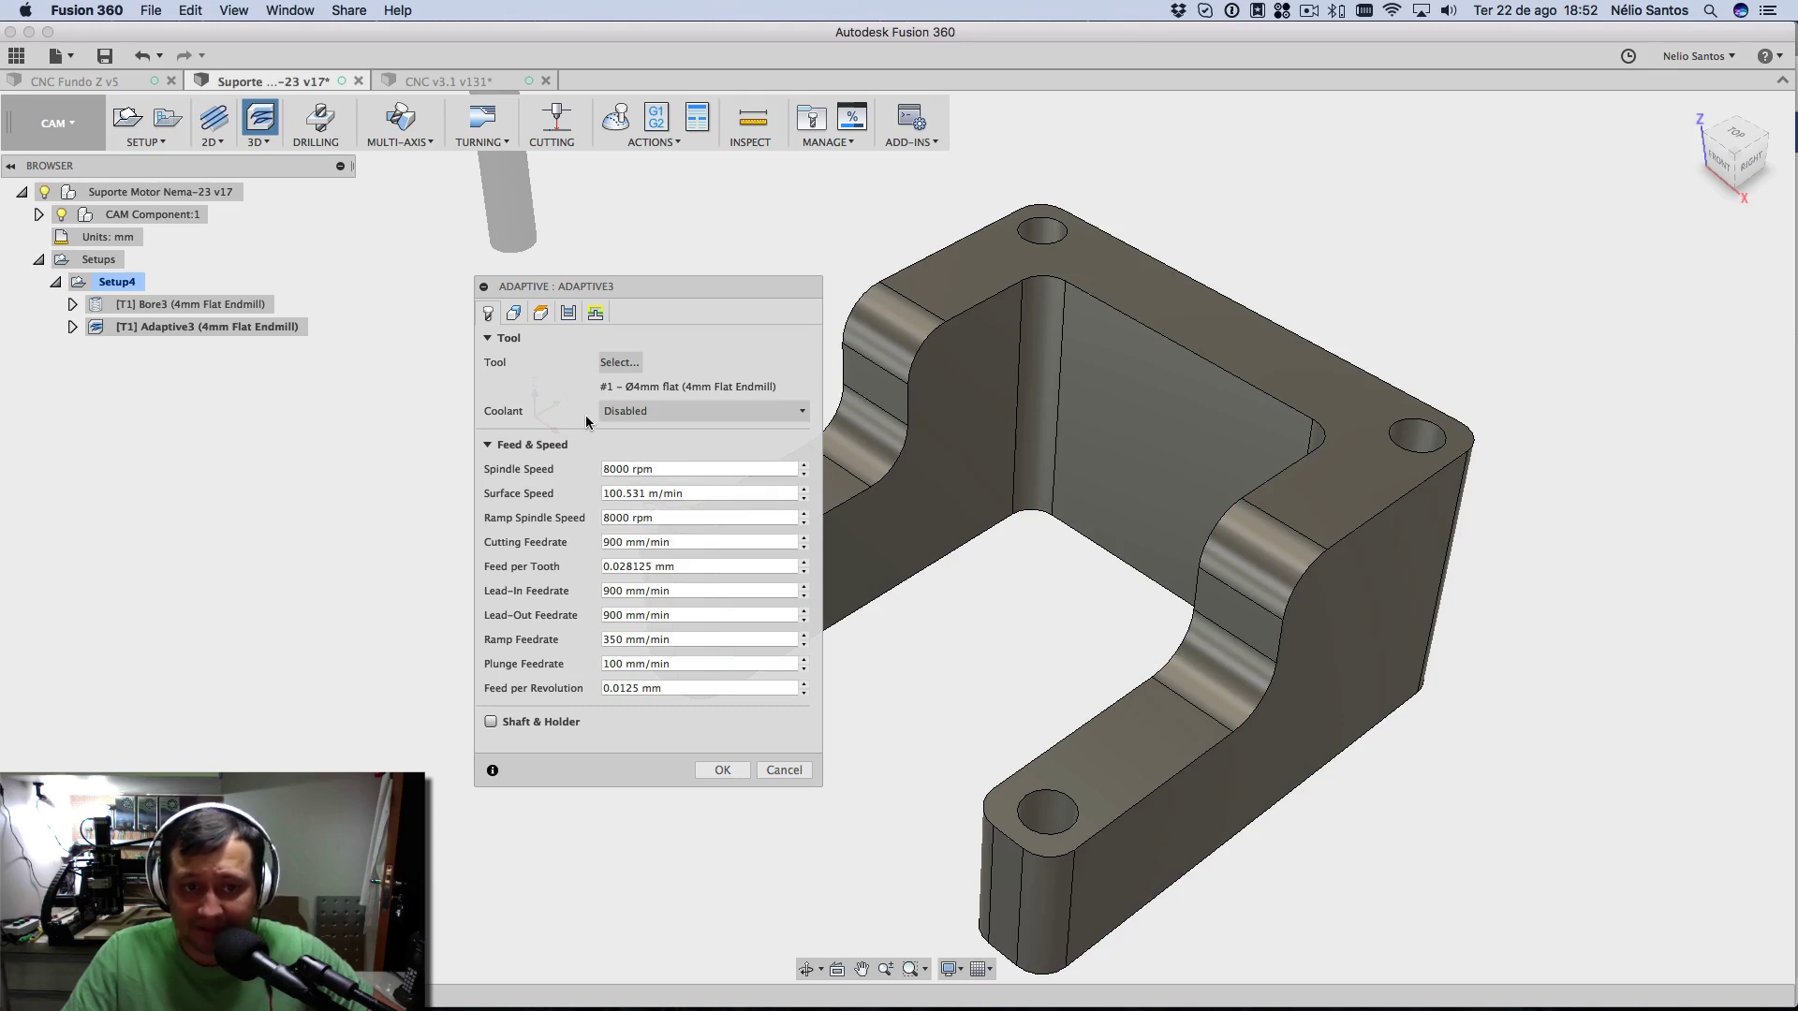
click(514, 312)
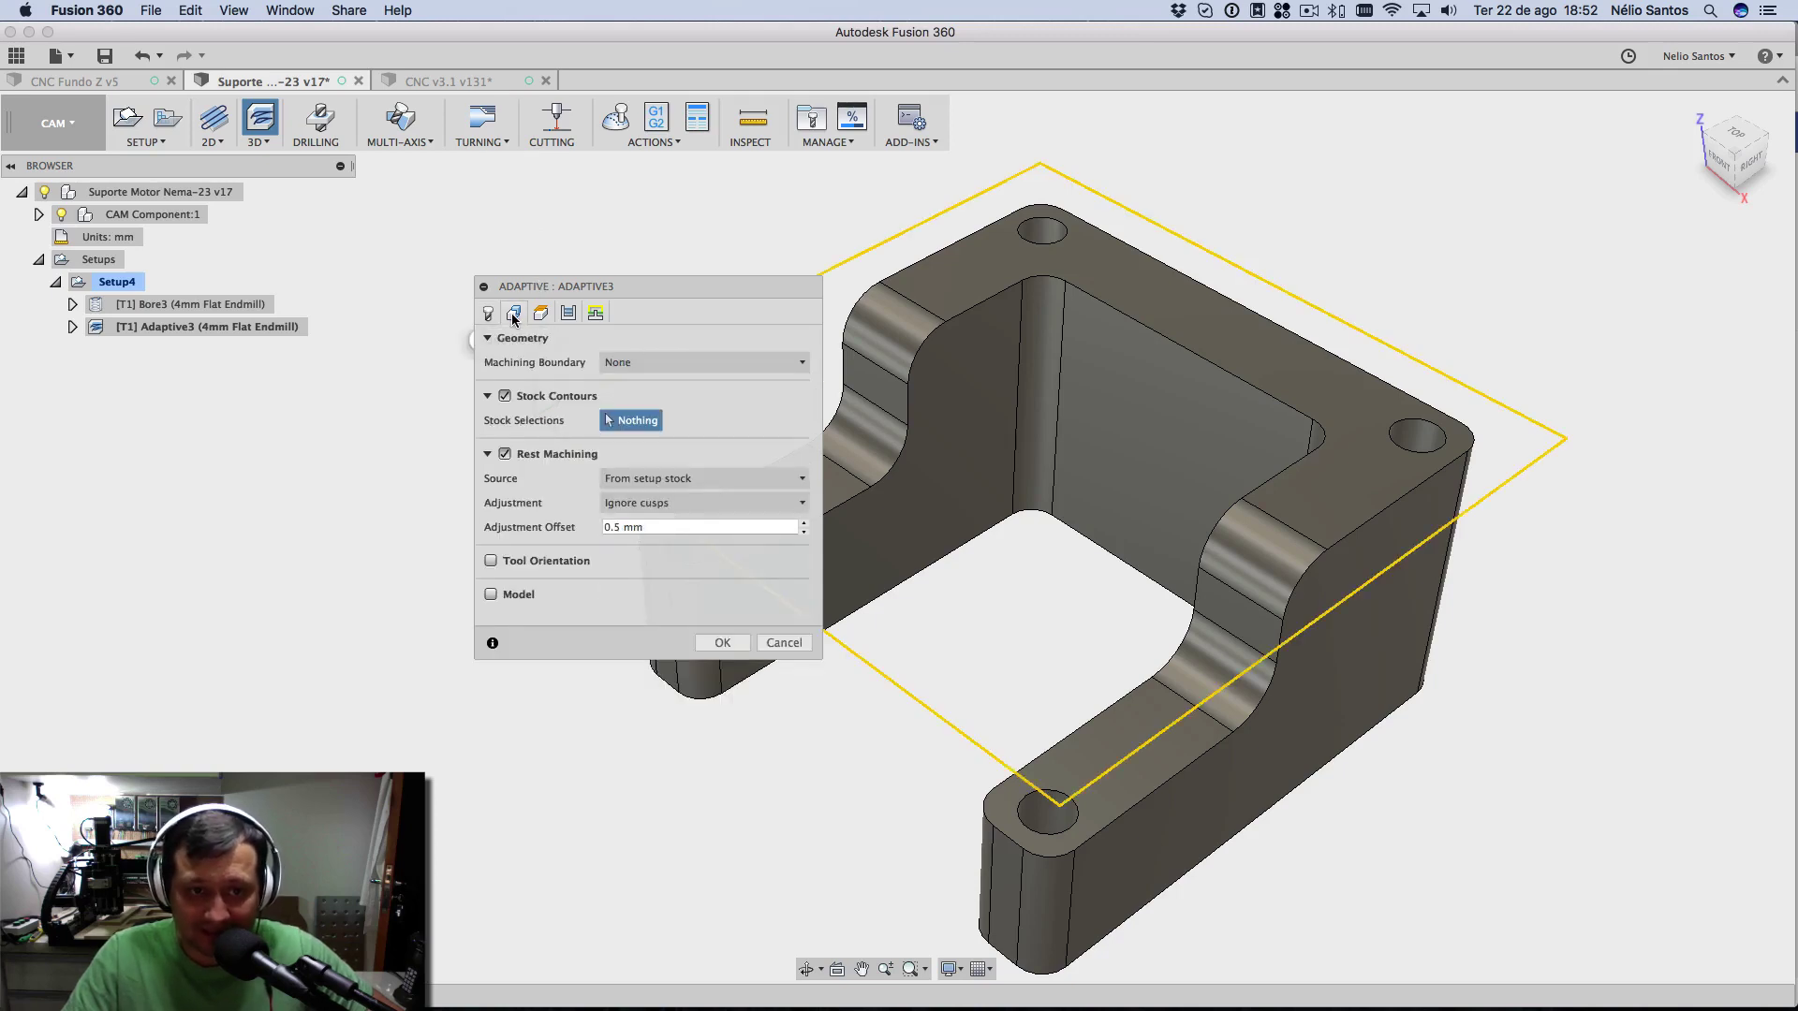
click(620, 363)
click(620, 293)
drag(619, 292, 303, 338)
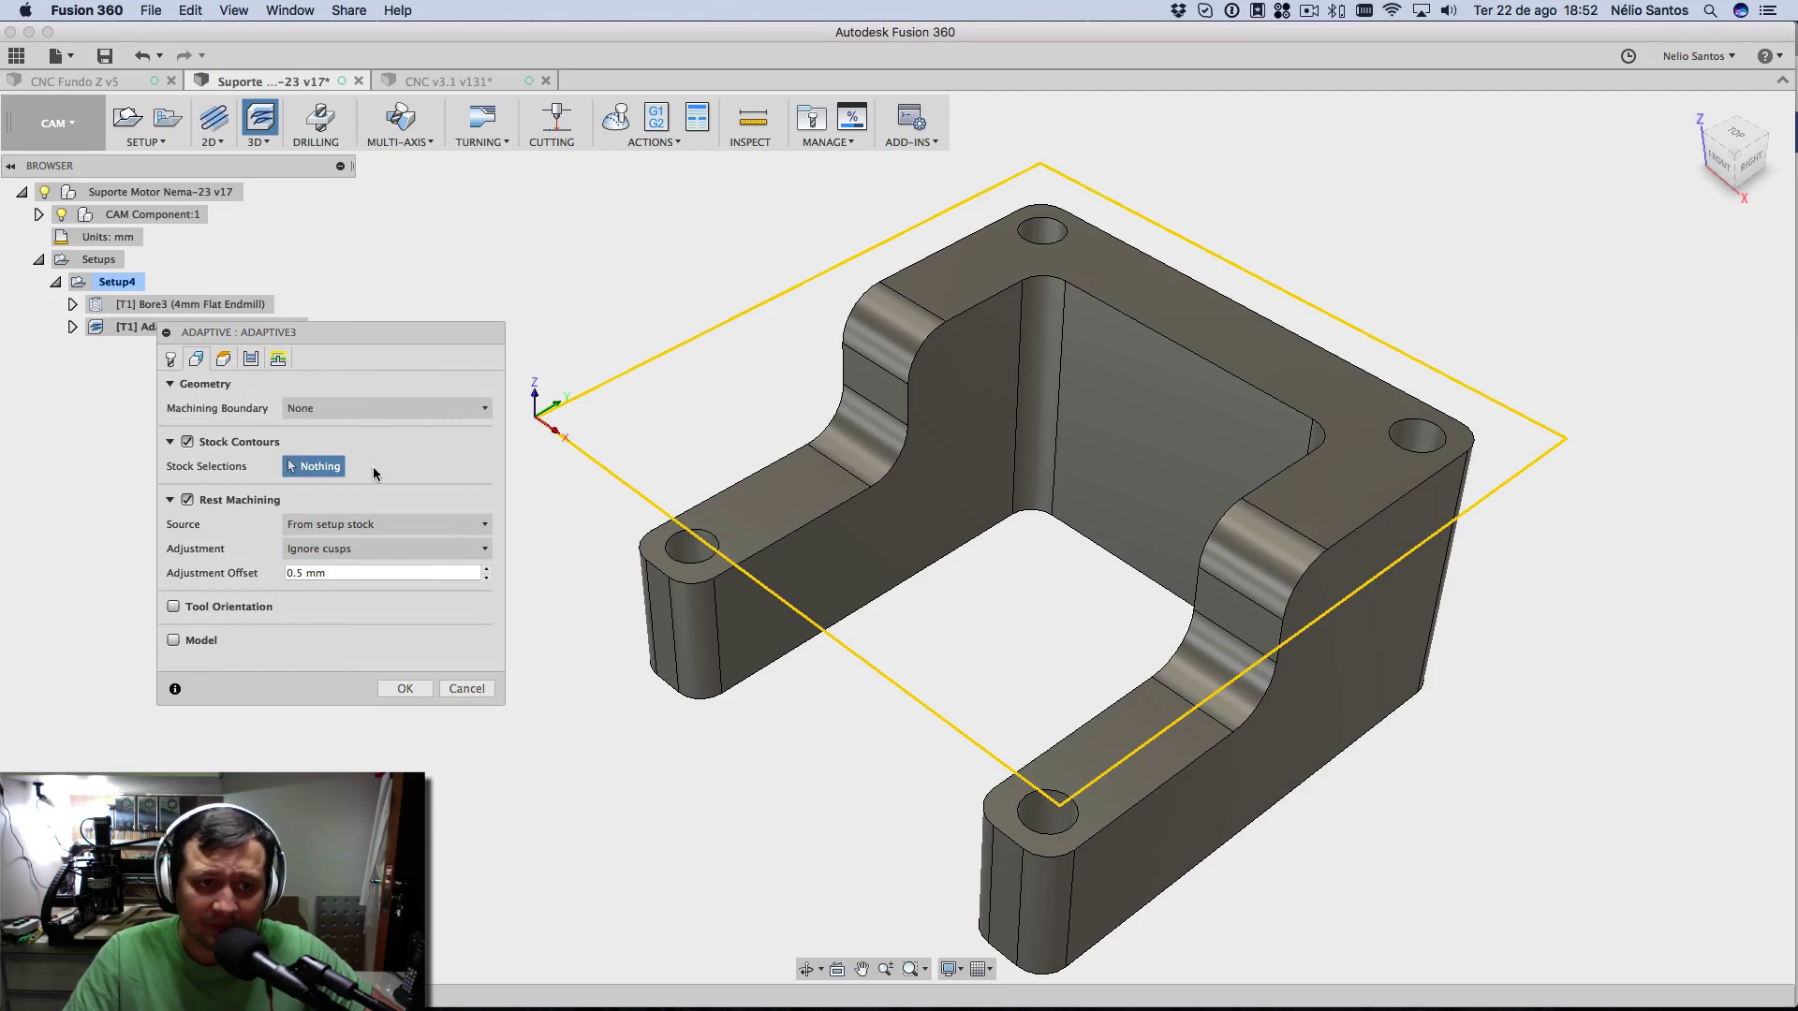
click(333, 414)
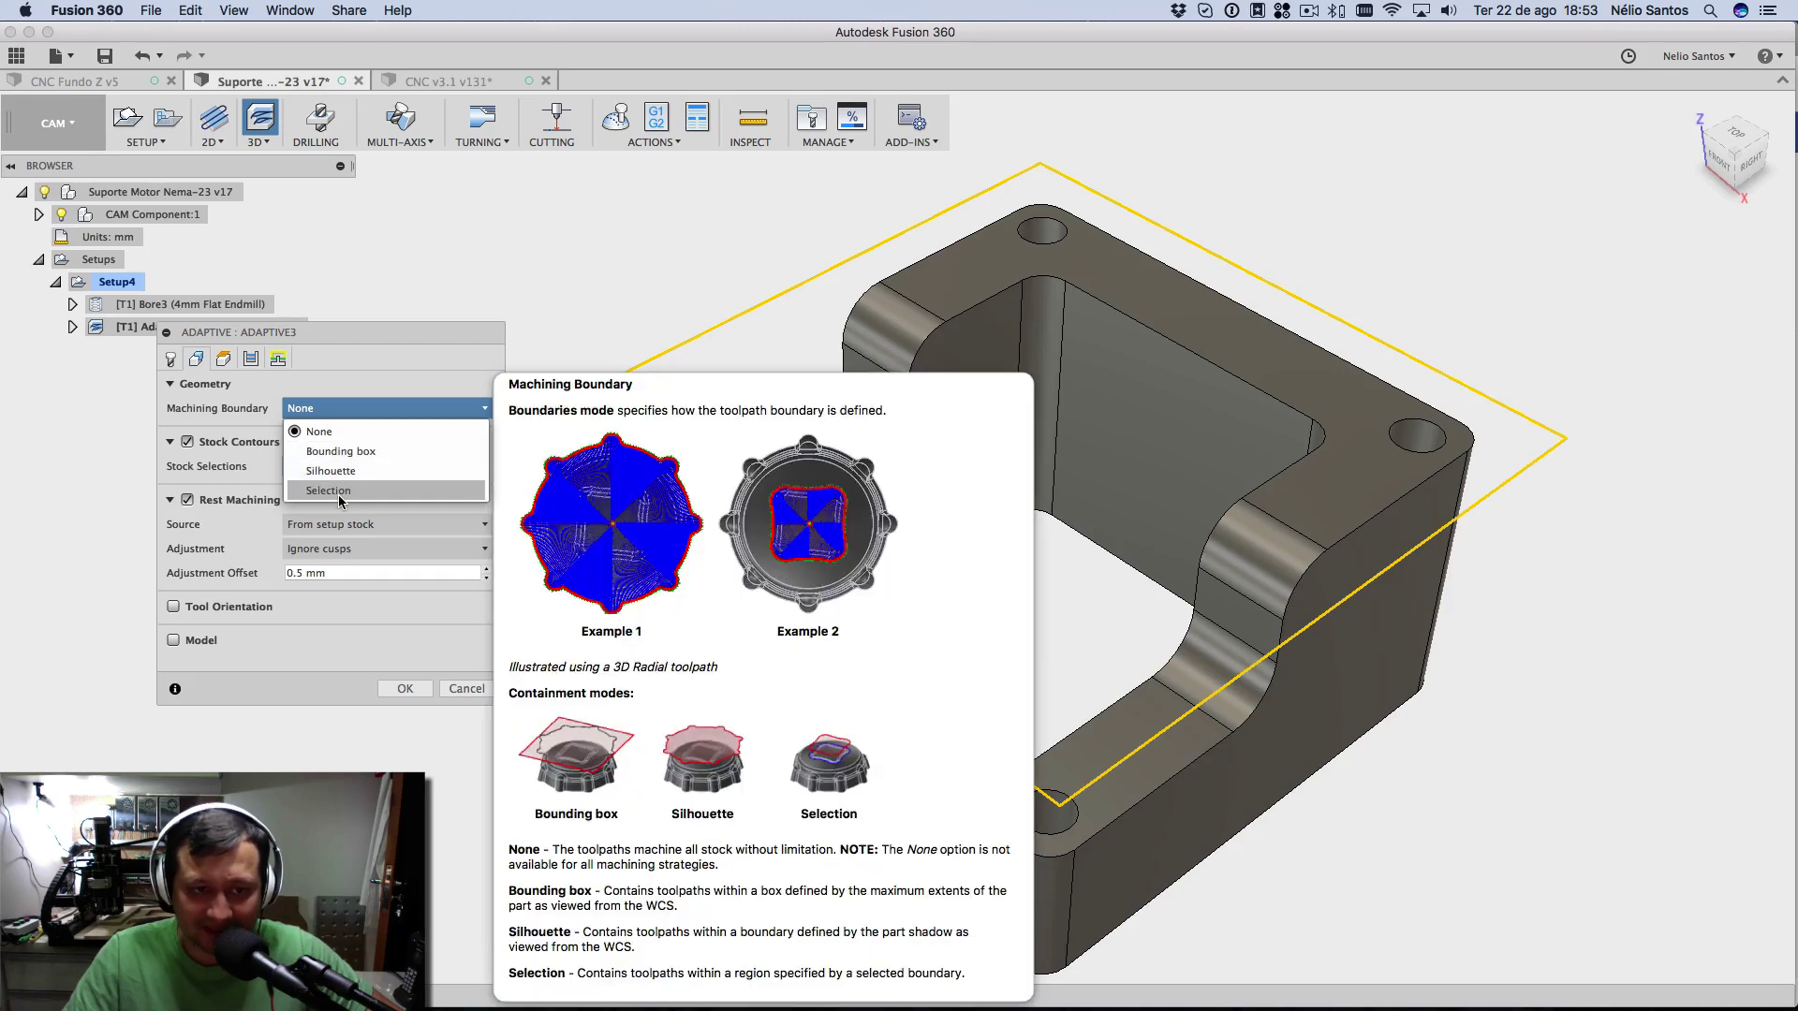
click(339, 493)
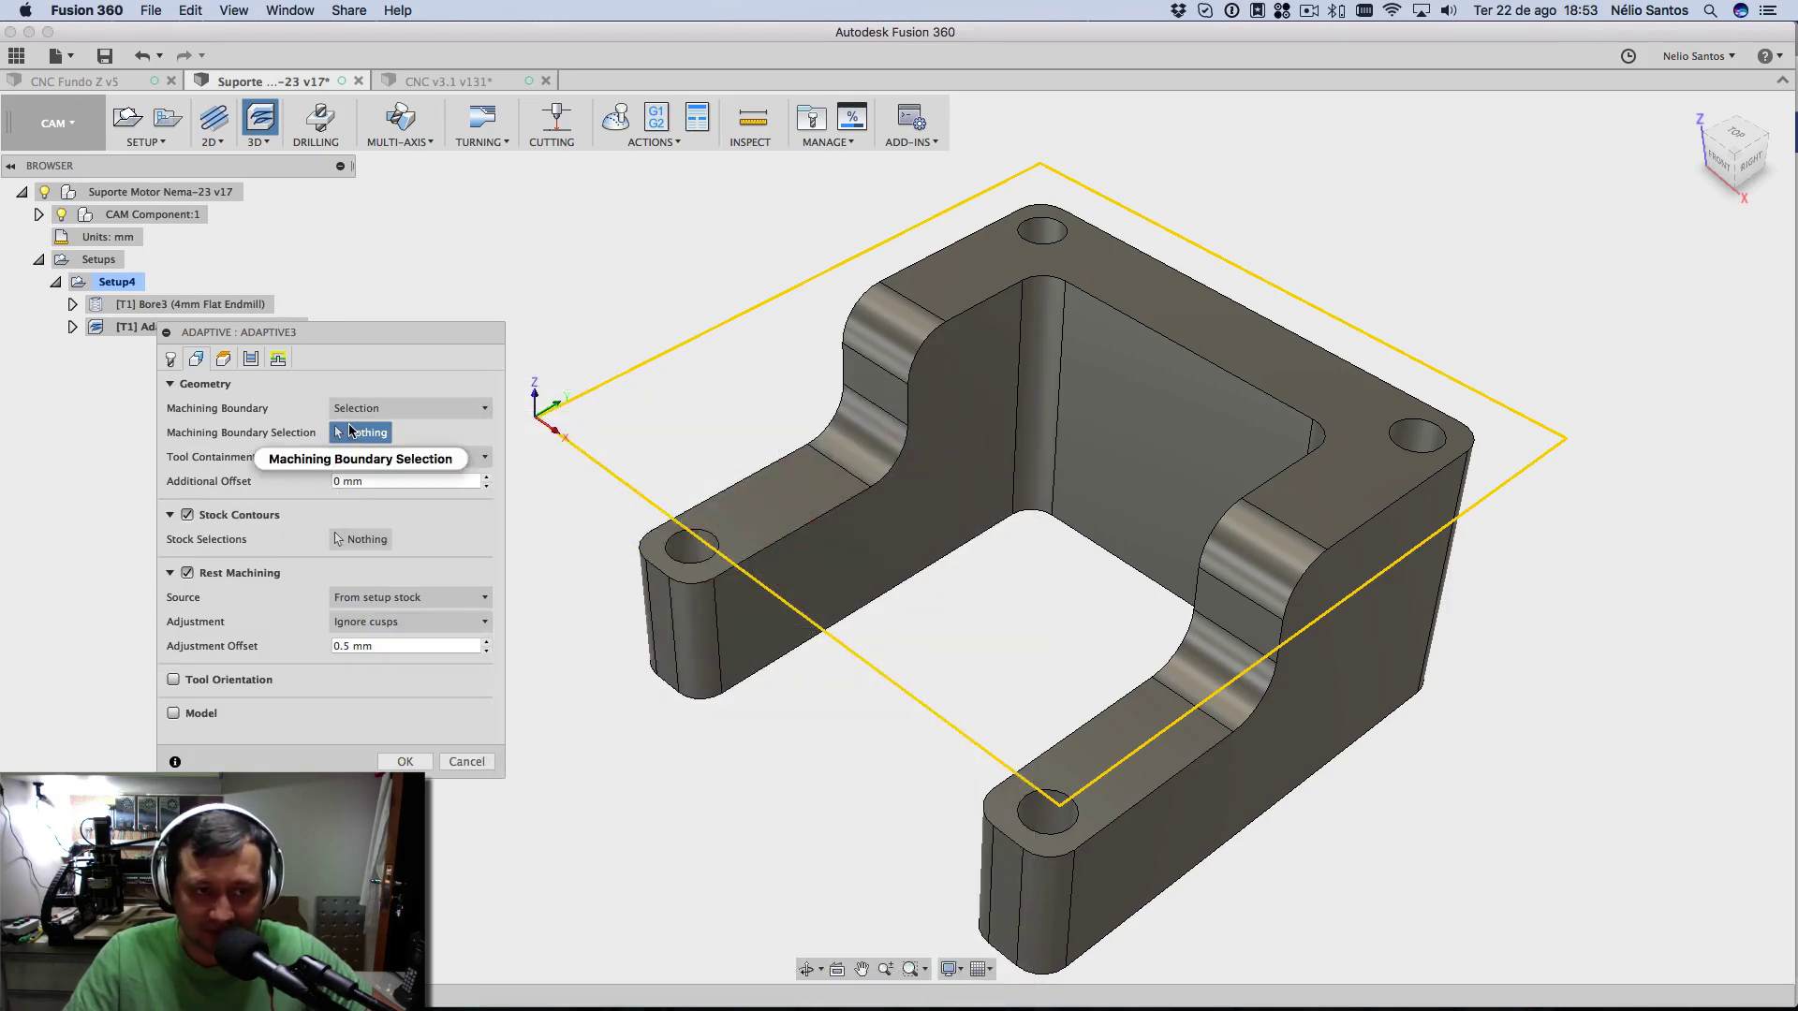
- Select six boundary chains covering the top faces of both lower arms and the curved step faces where they rise to the taller section
click(784, 538)
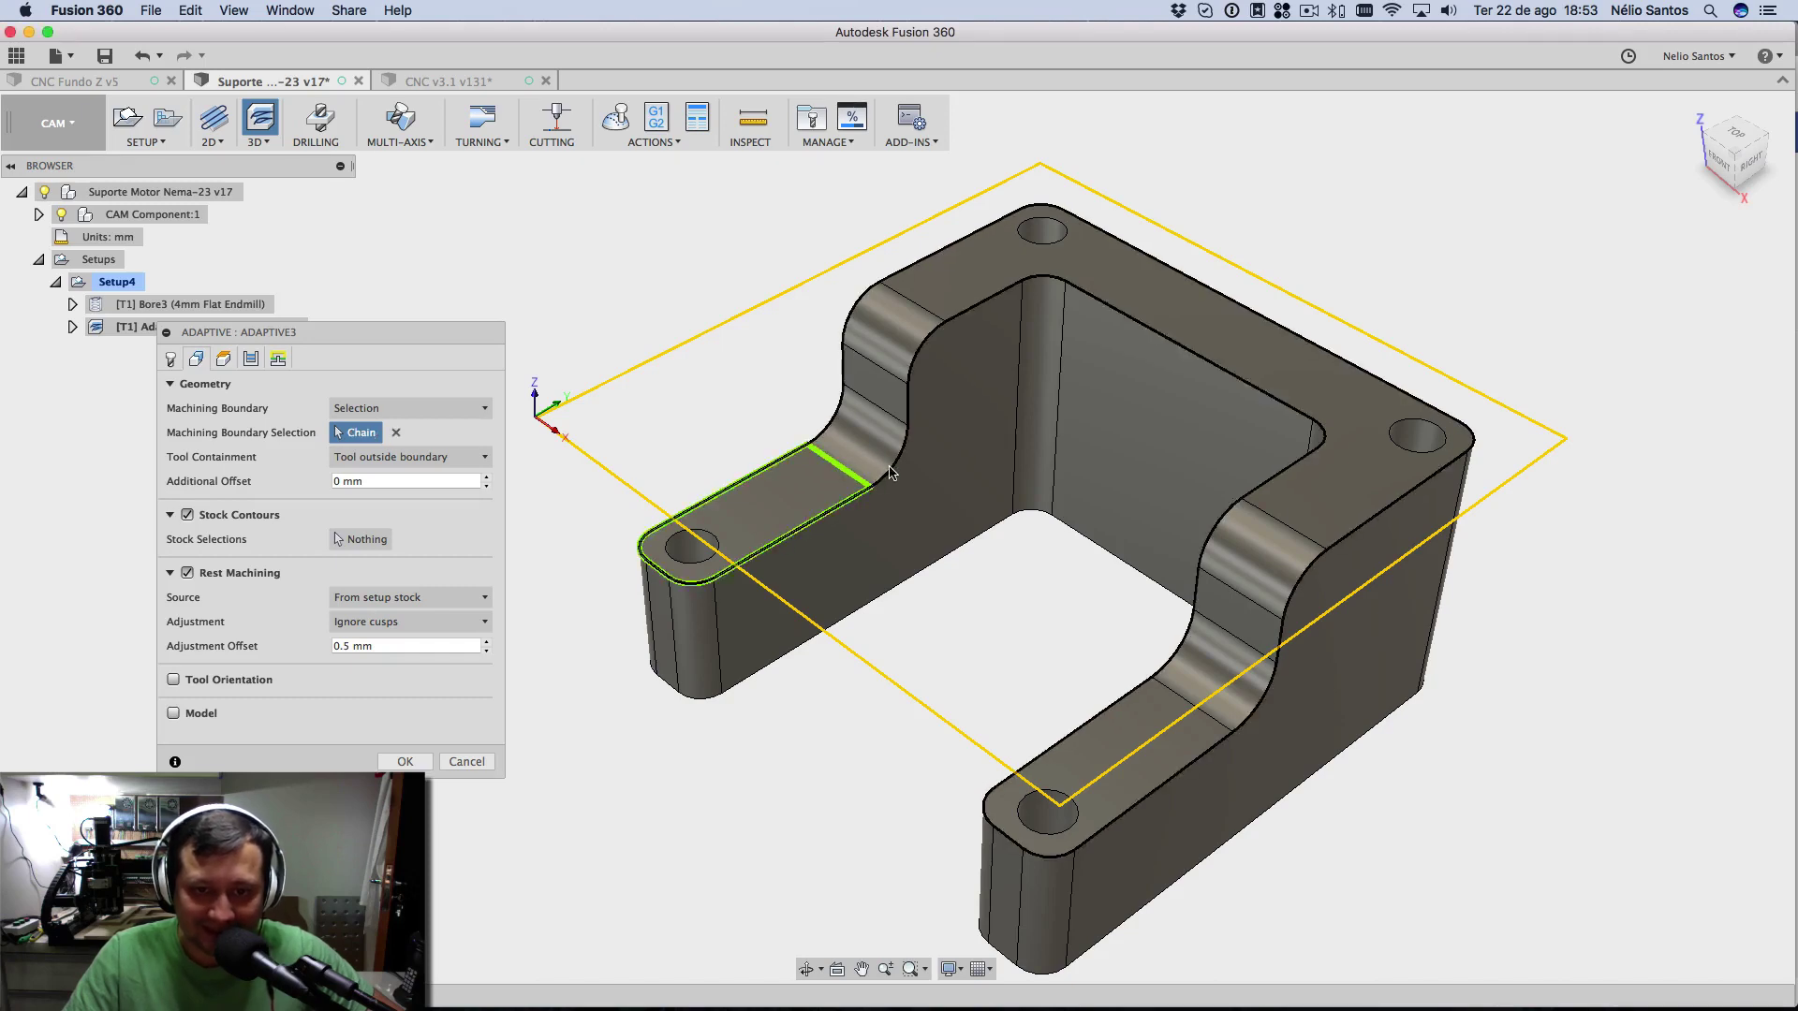
click(889, 471)
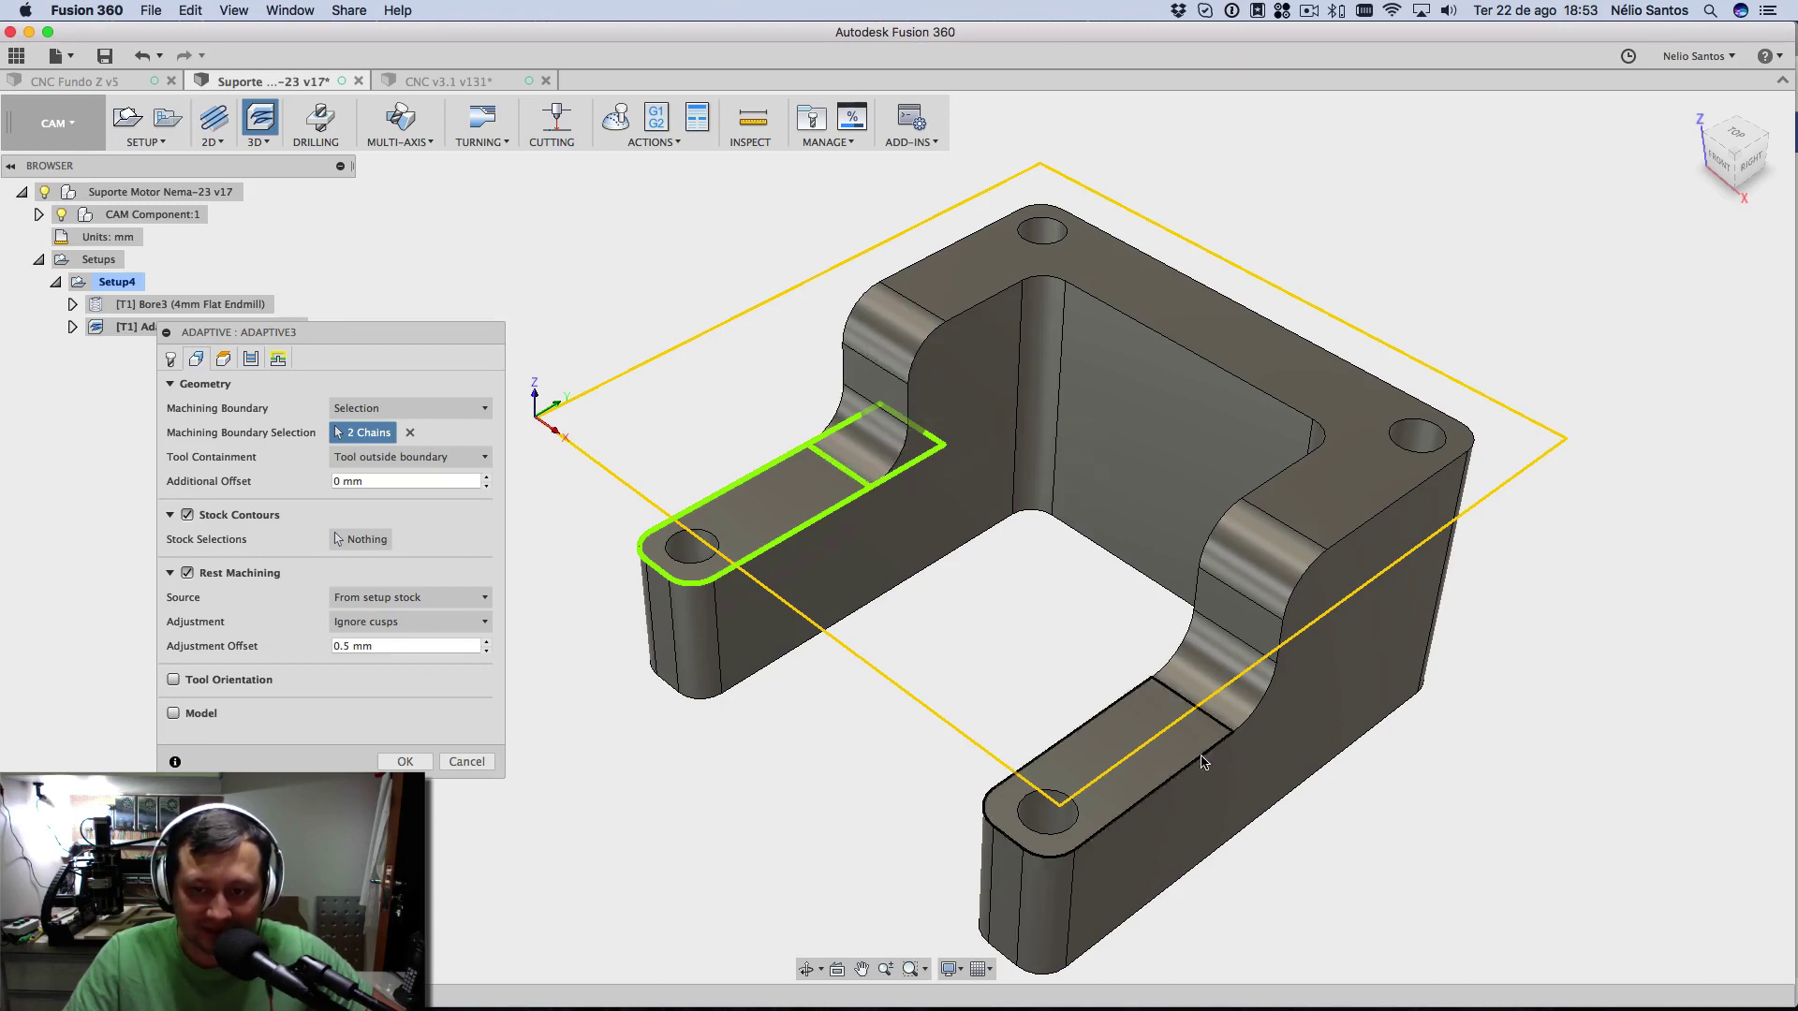
click(1232, 722)
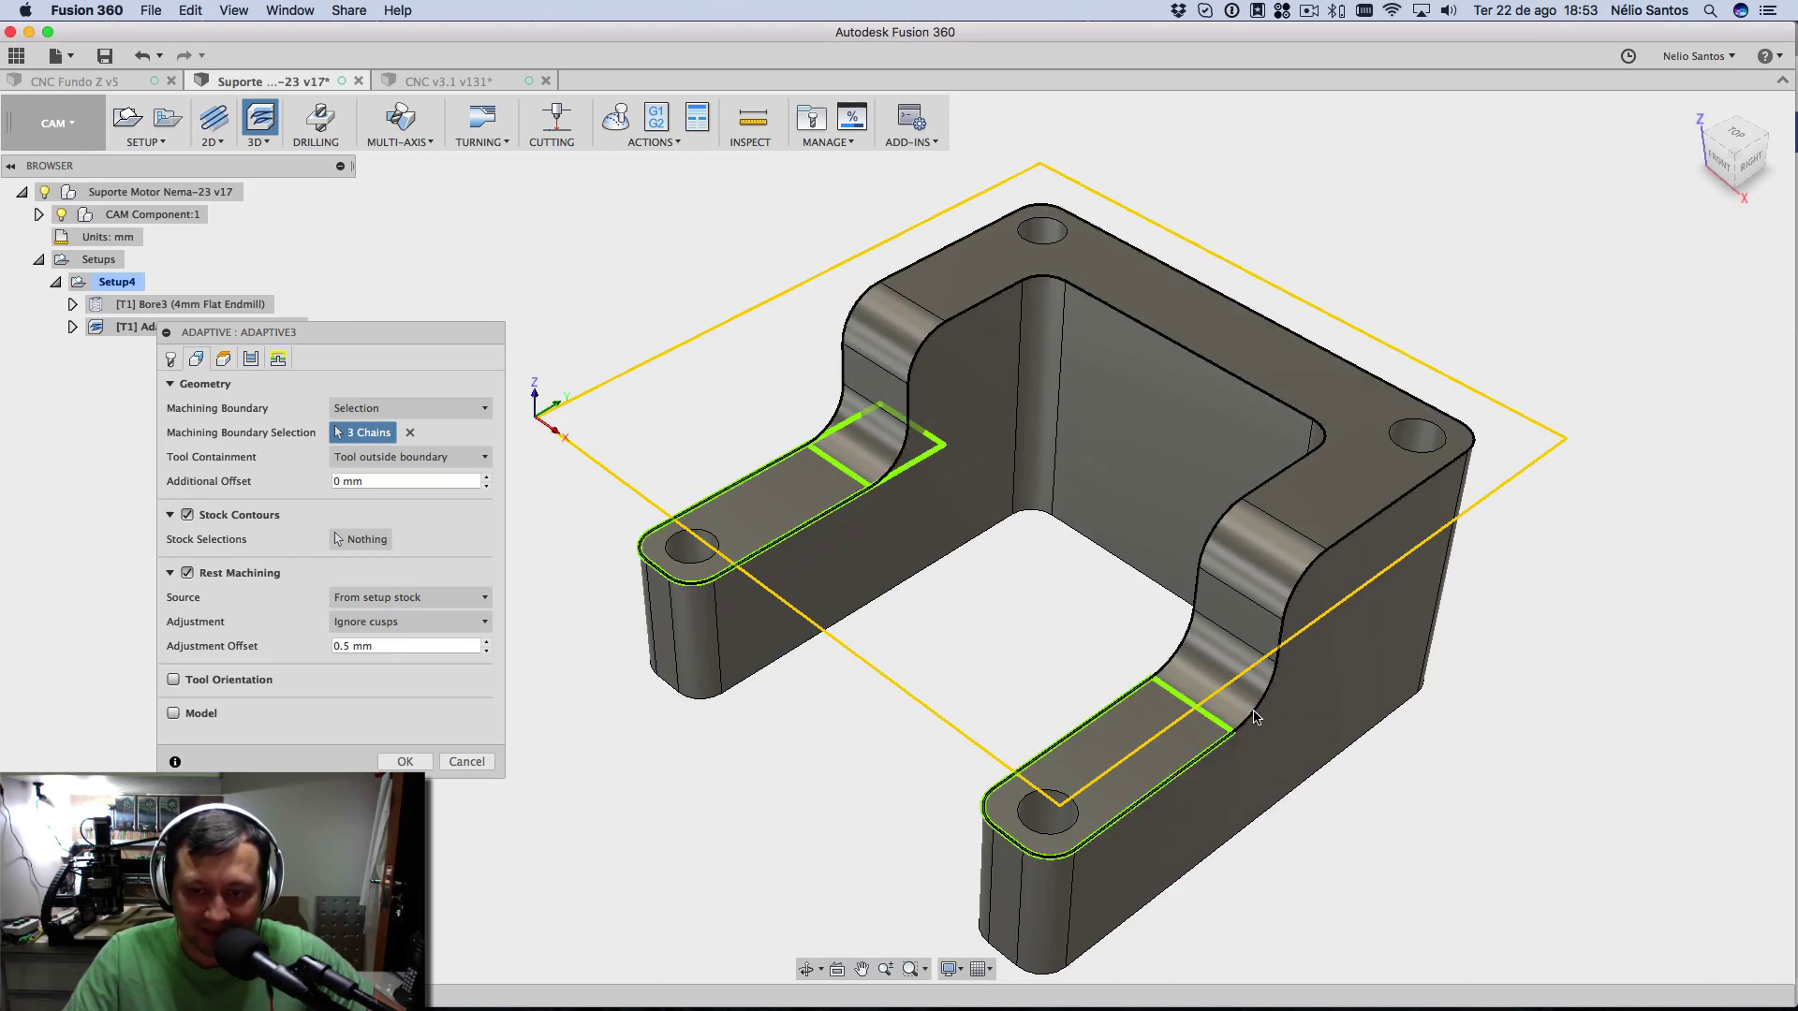
click(1267, 648)
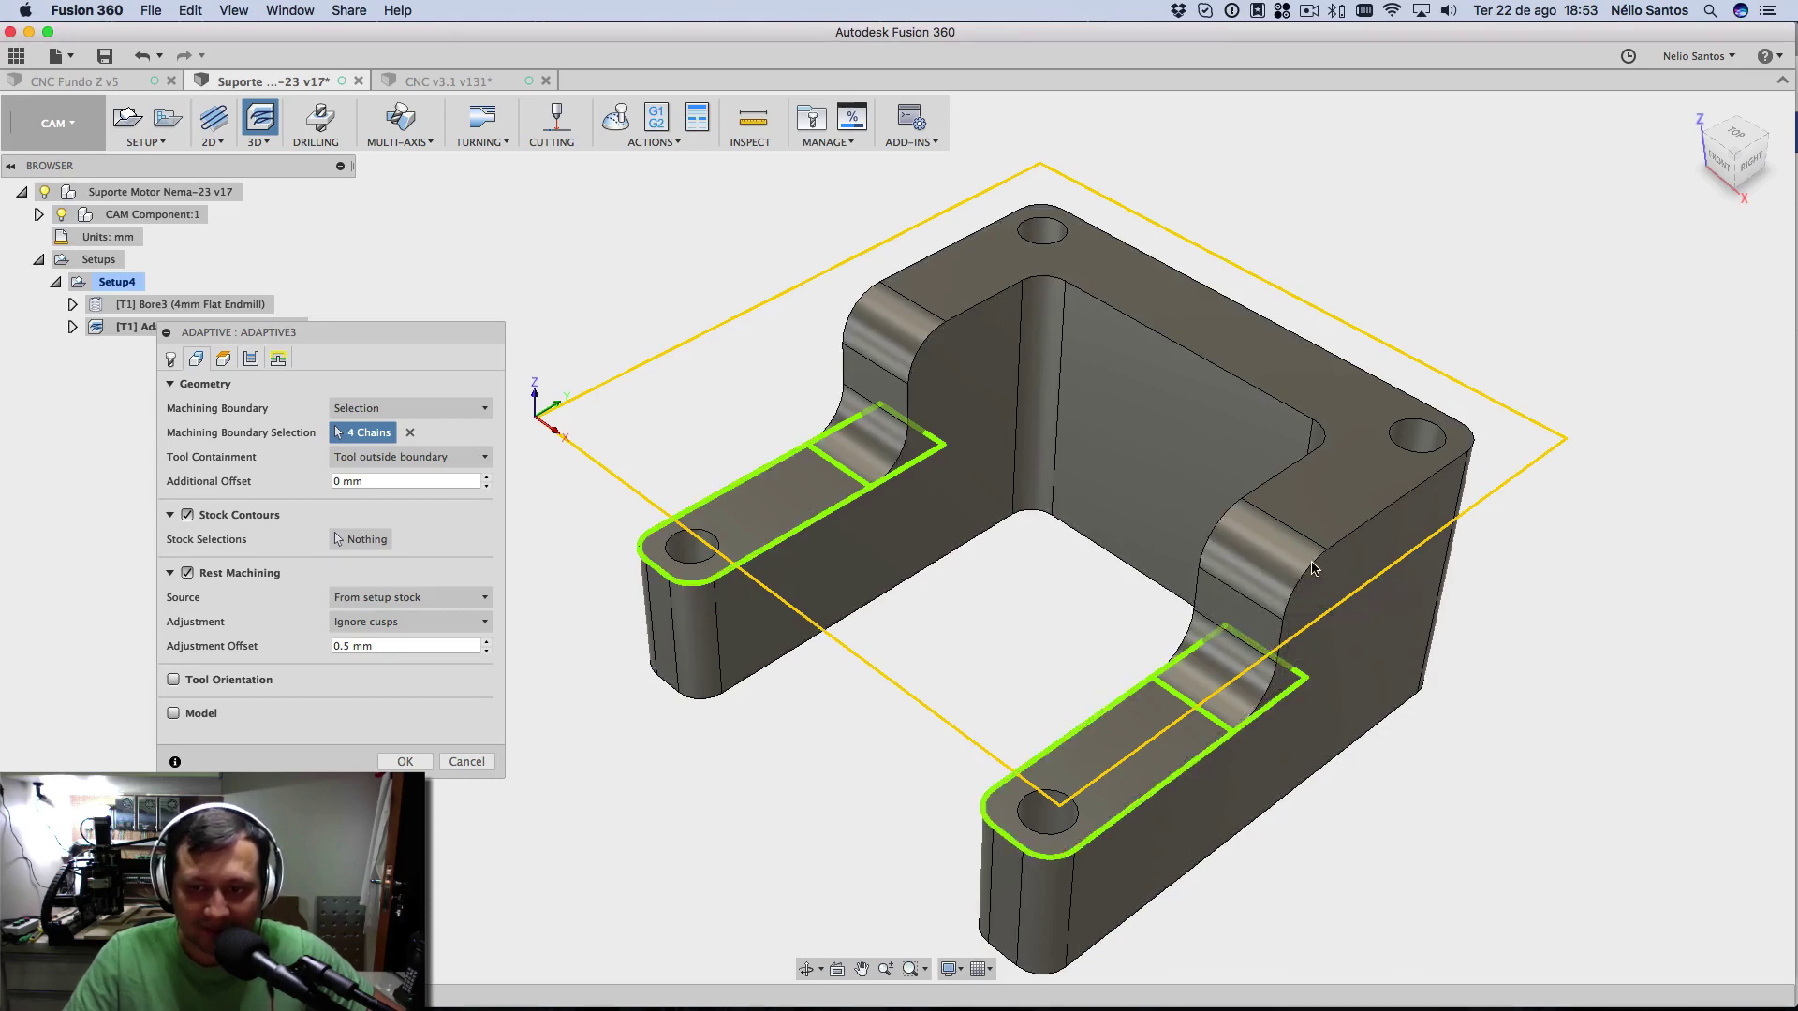
middle_drag(941, 656, 911, 524)
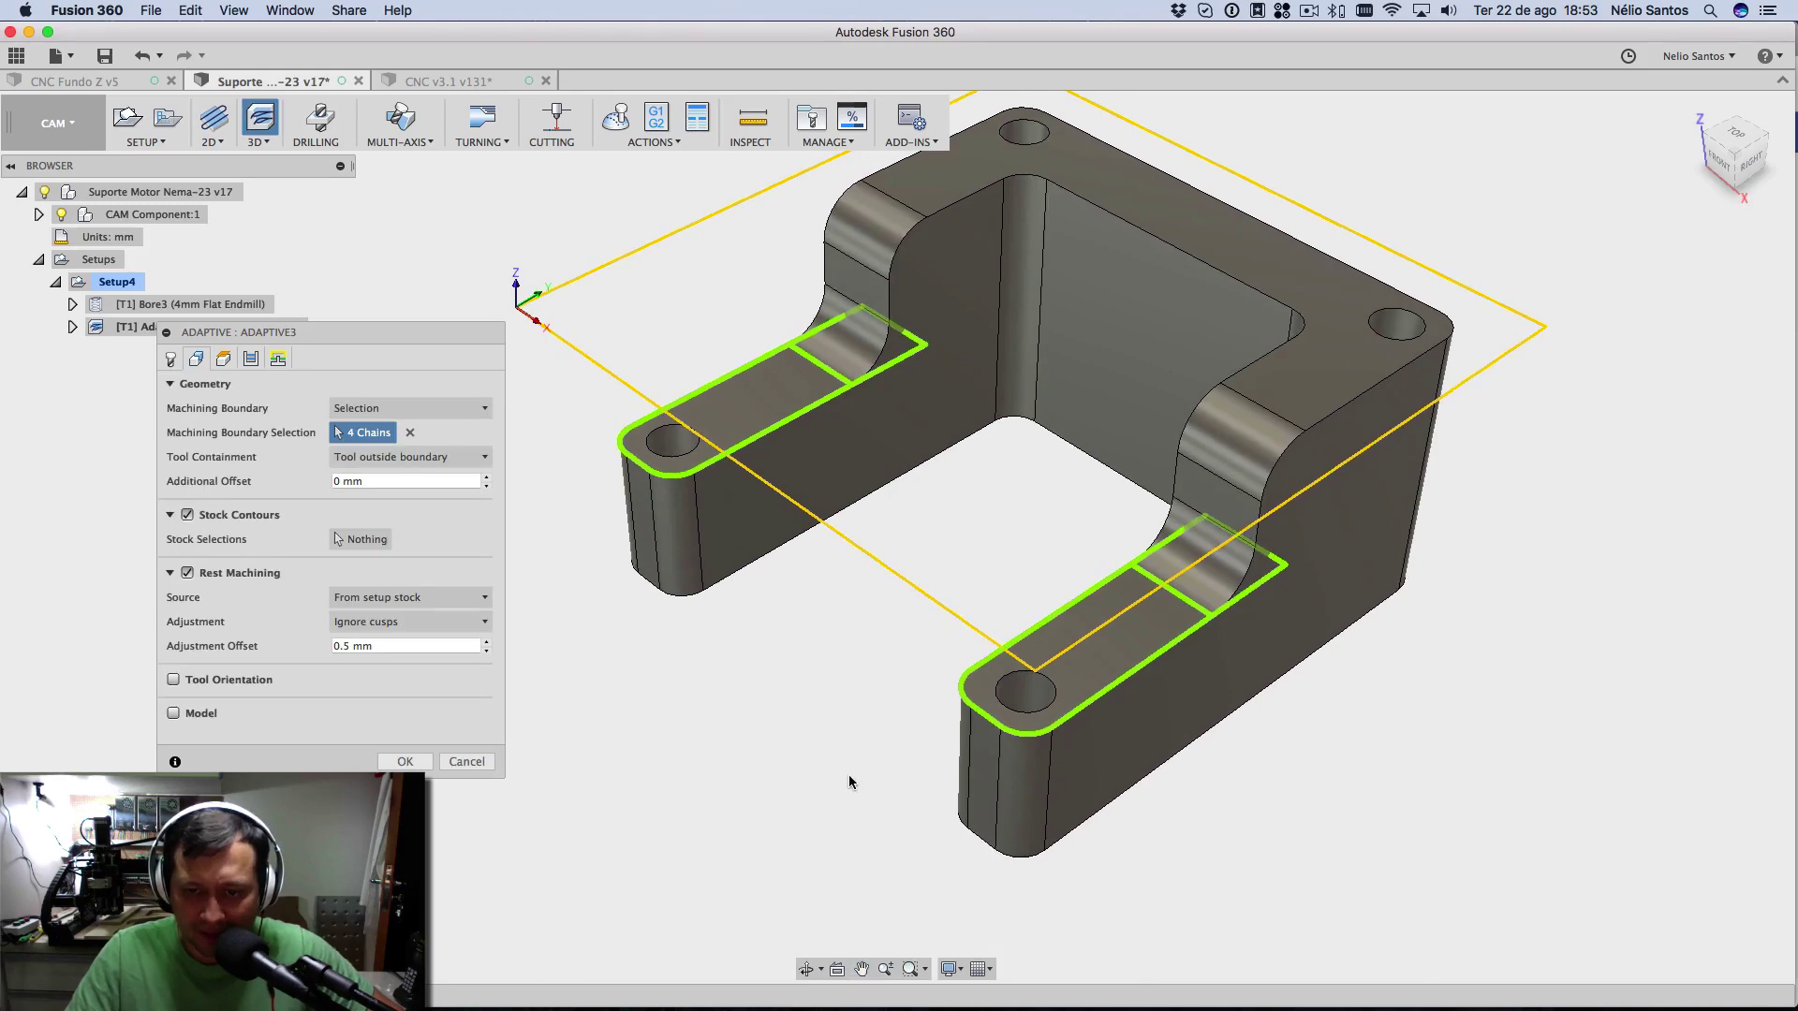
shift+middle_drag(849, 774, 894, 672)
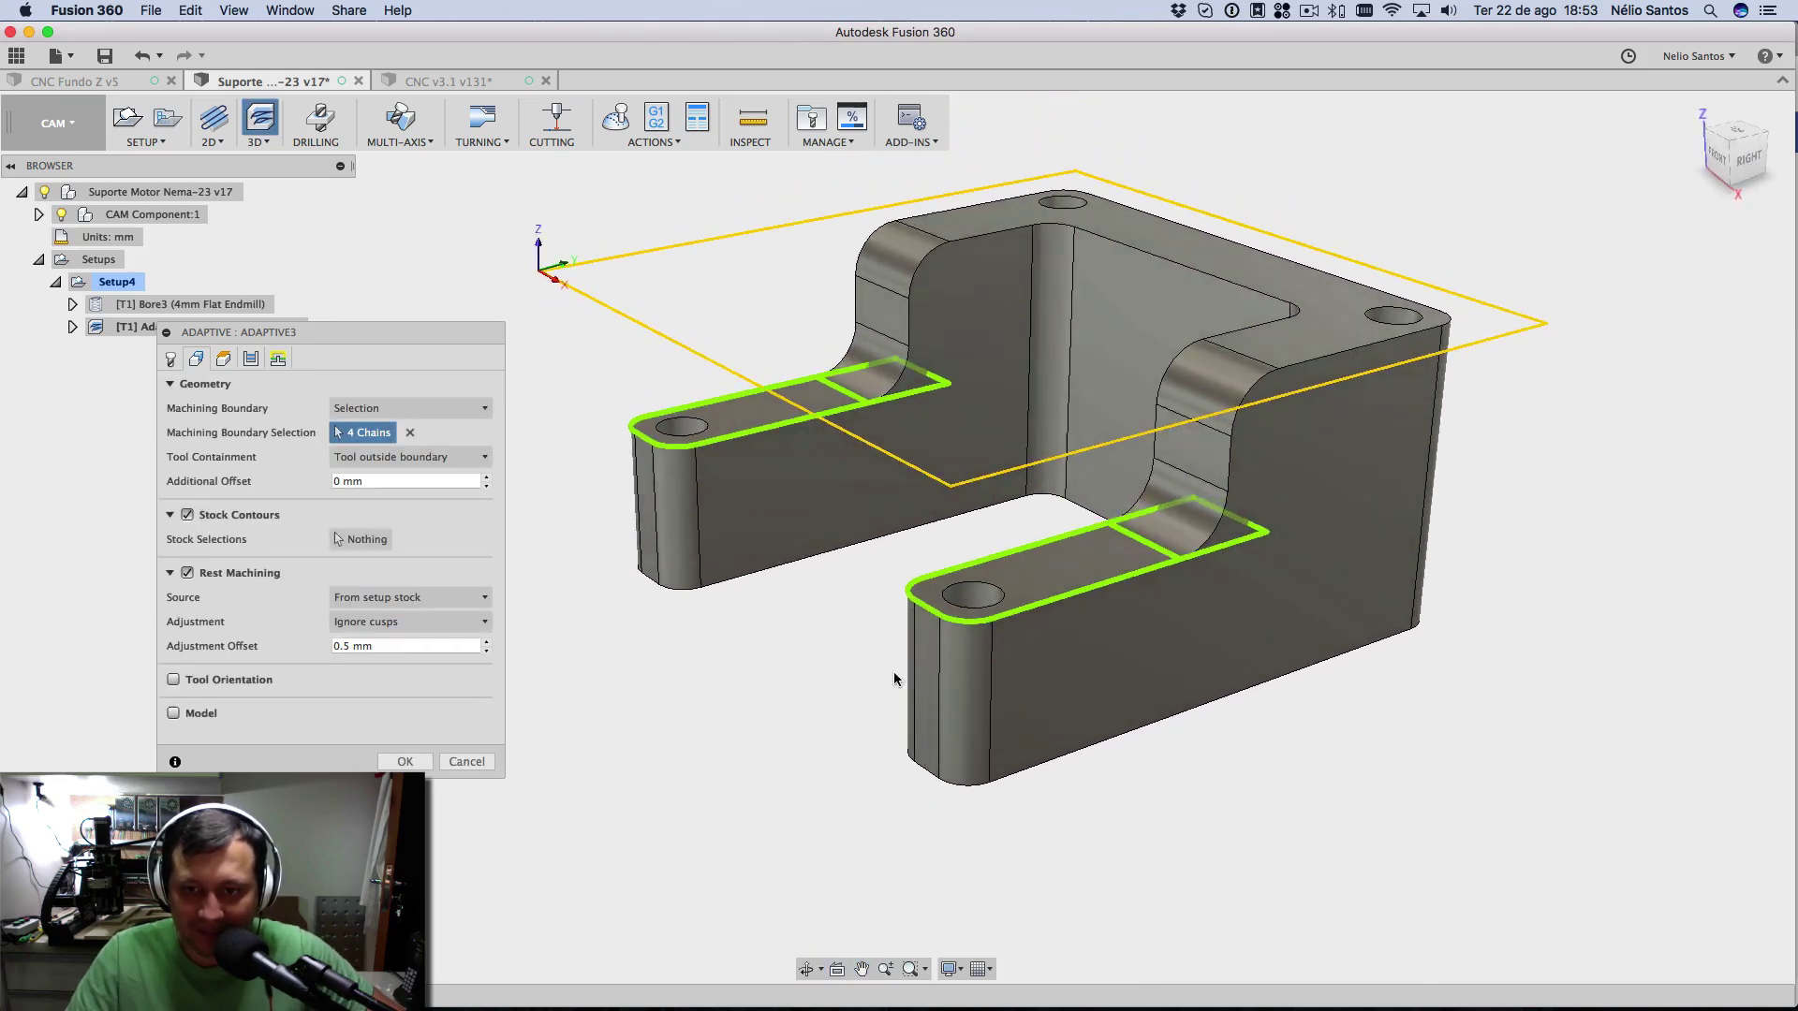
click(1208, 428)
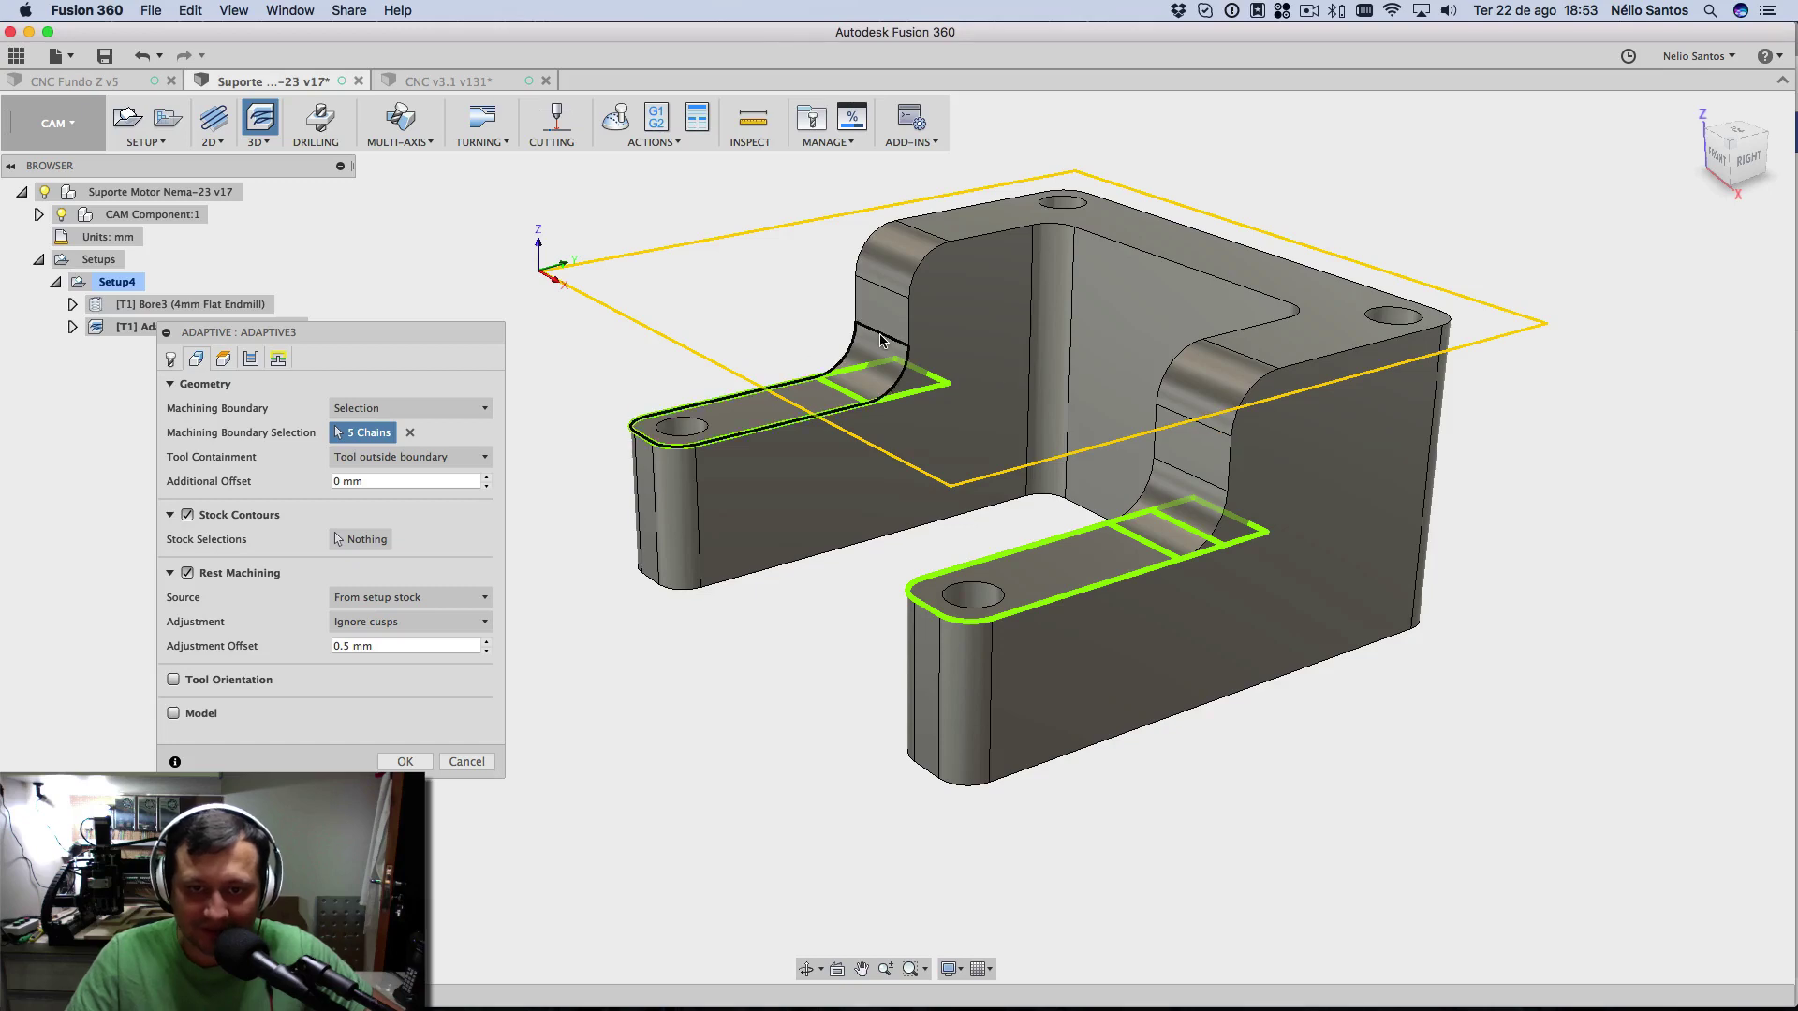
click(884, 340)
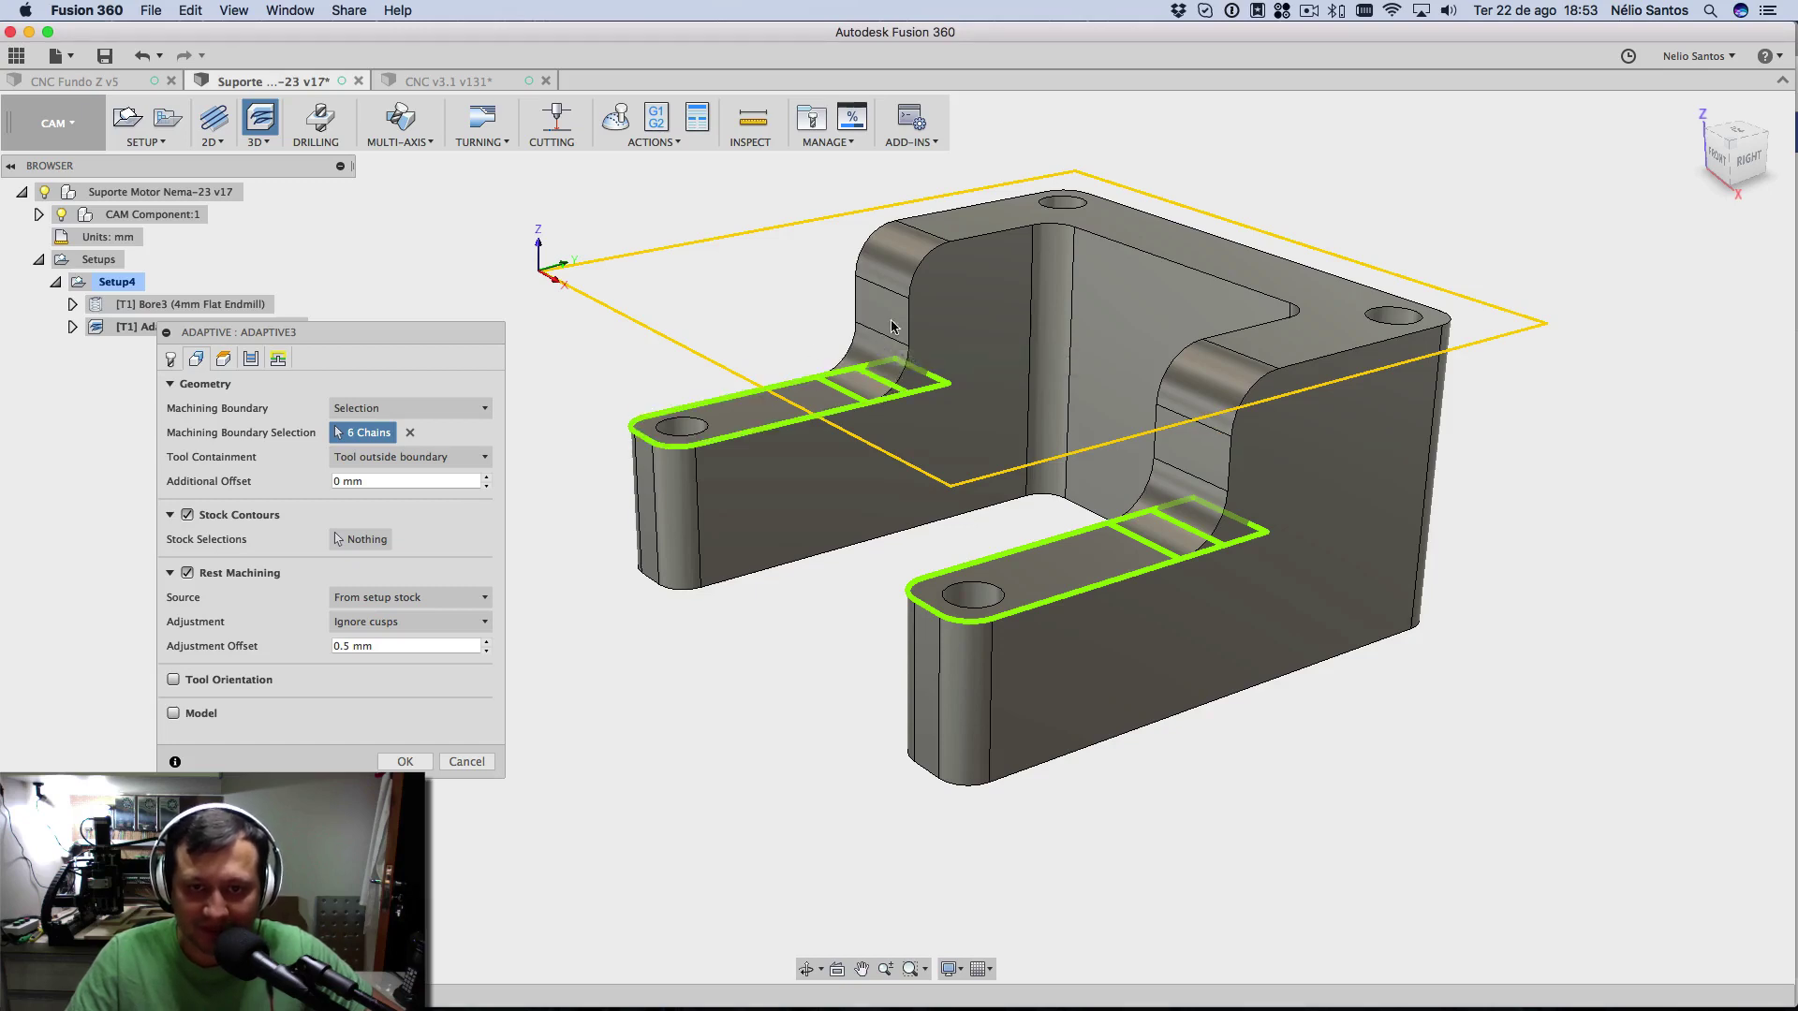
- Add the upper convex curved face of the far arm's step as a seventh machining boundary chain
click(907, 295)
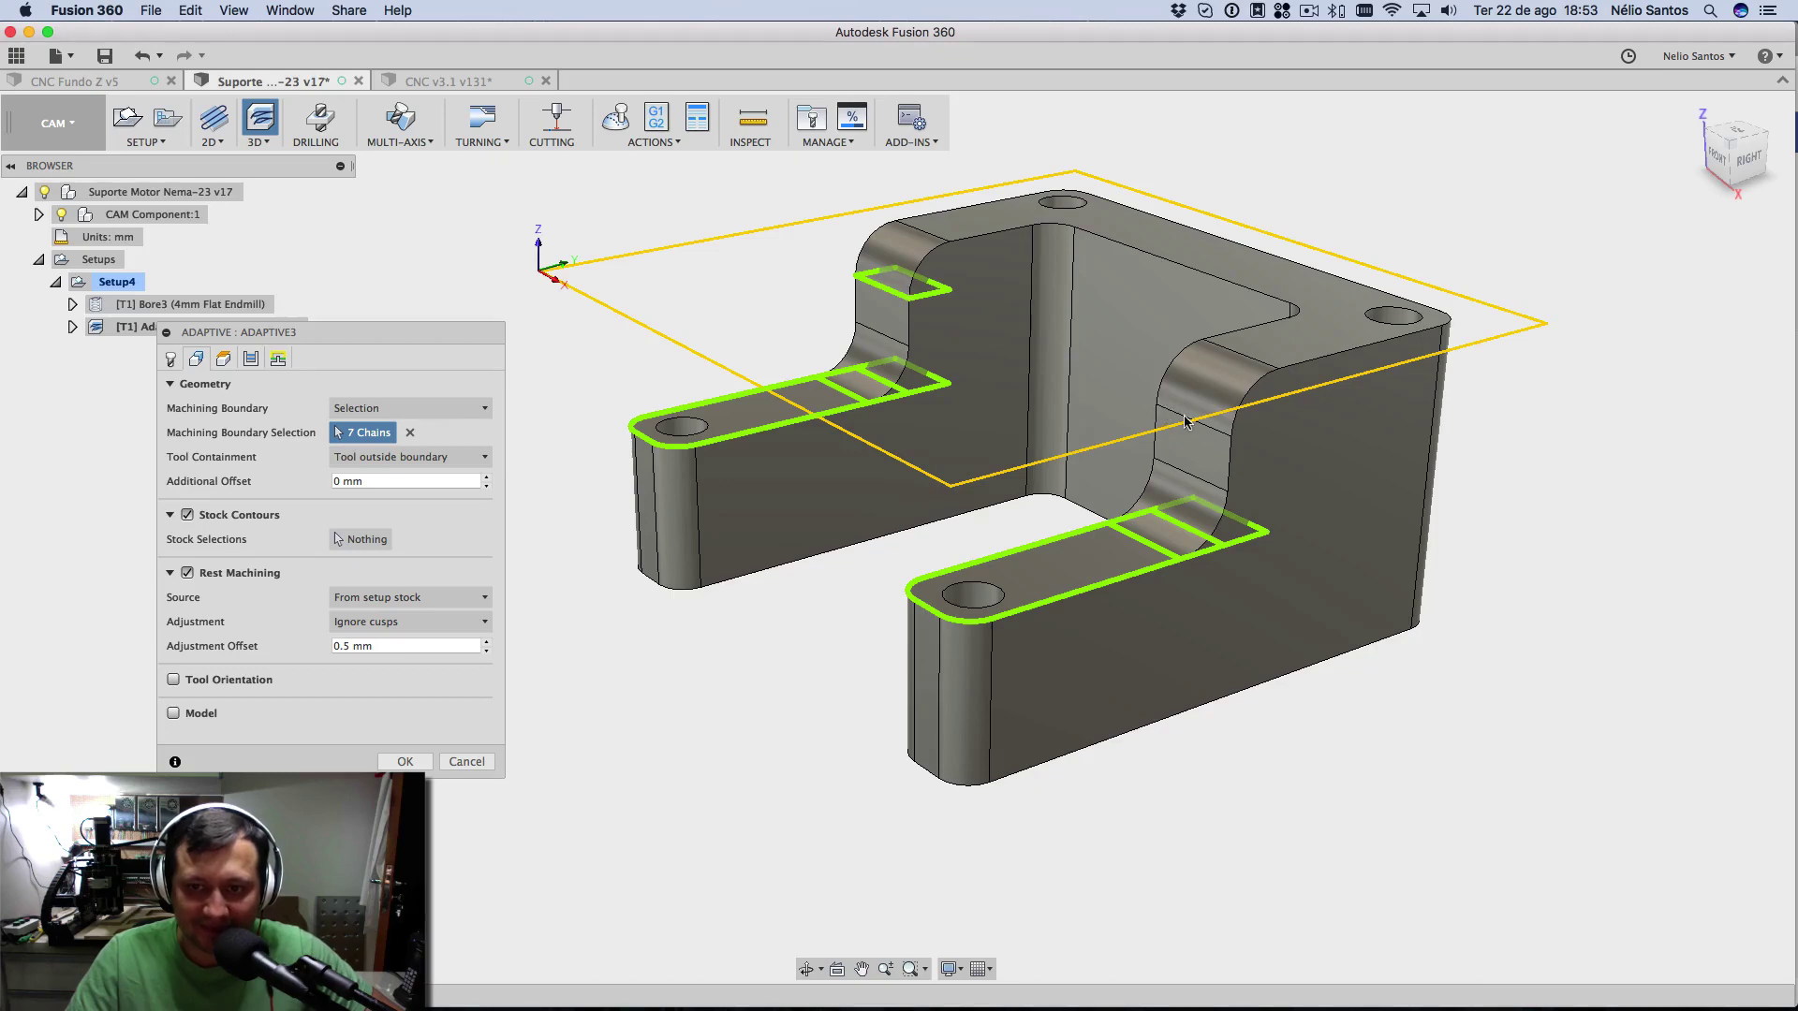
- Examine the curved step faces of both arms and the selected boundary chains from several angles and close up
shift+middle_drag(880, 588, 1102, 365)
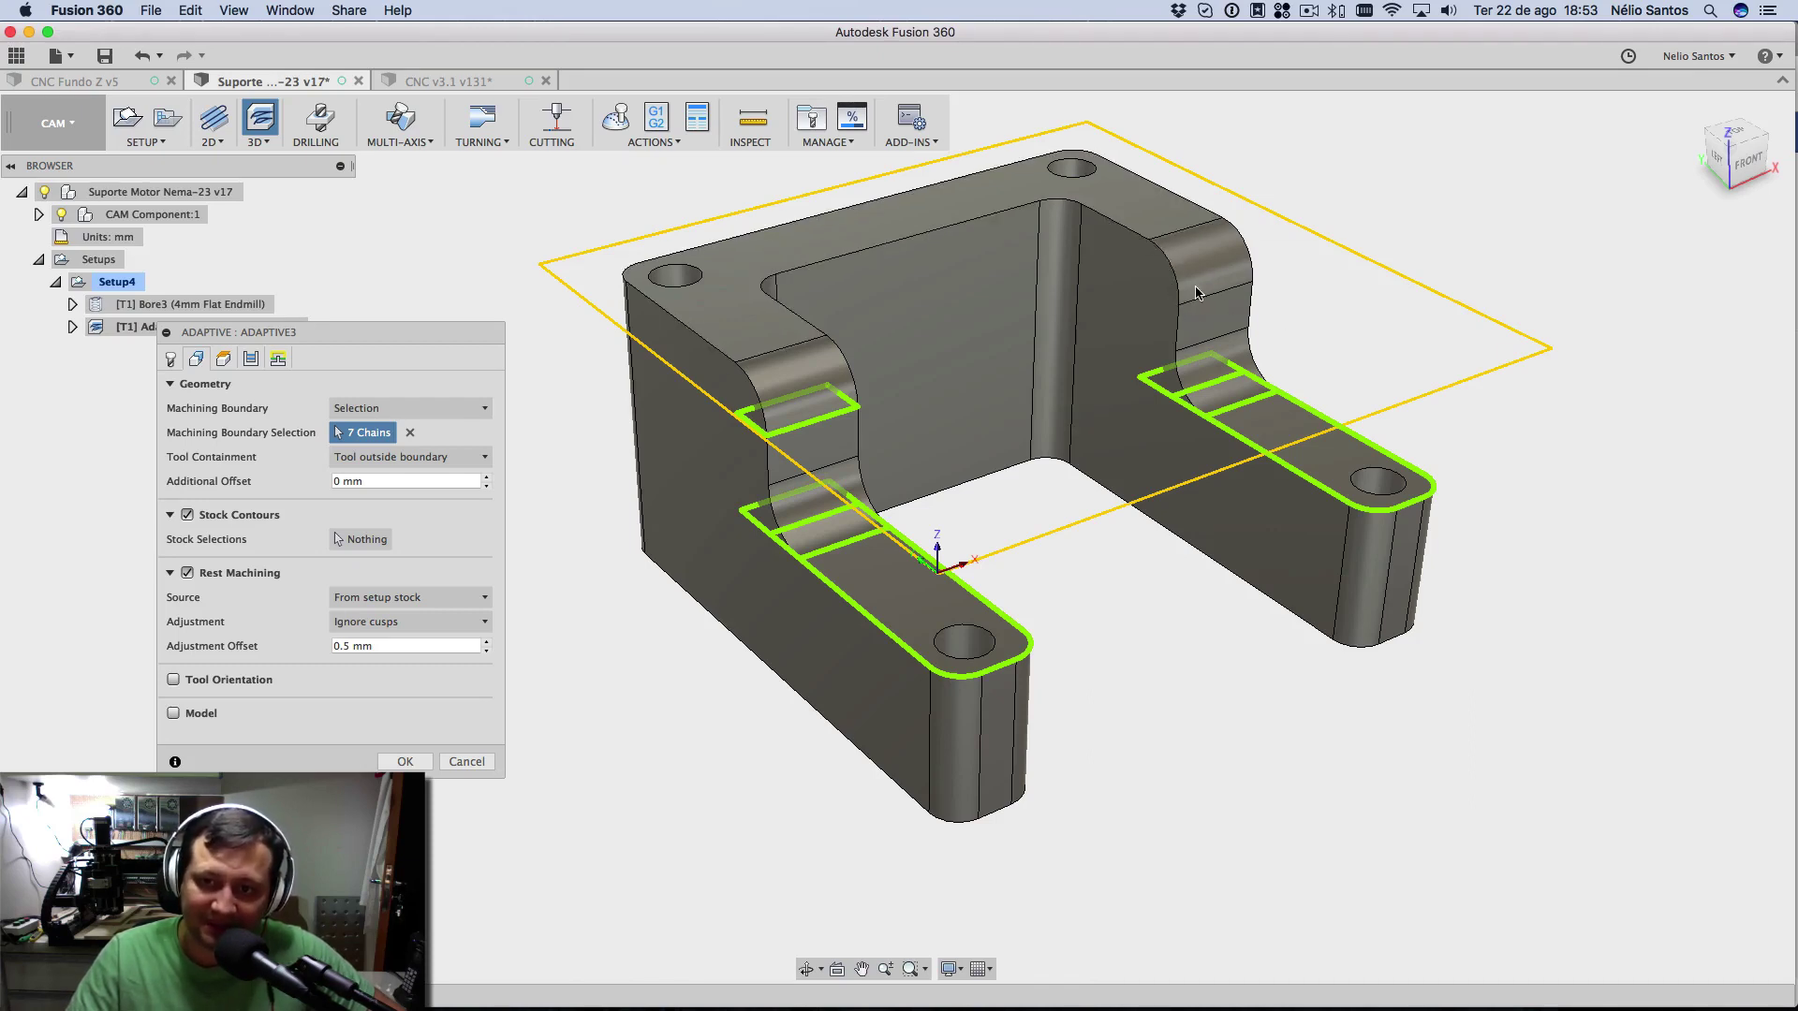
shift+middle_drag(1221, 259, 1188, 425)
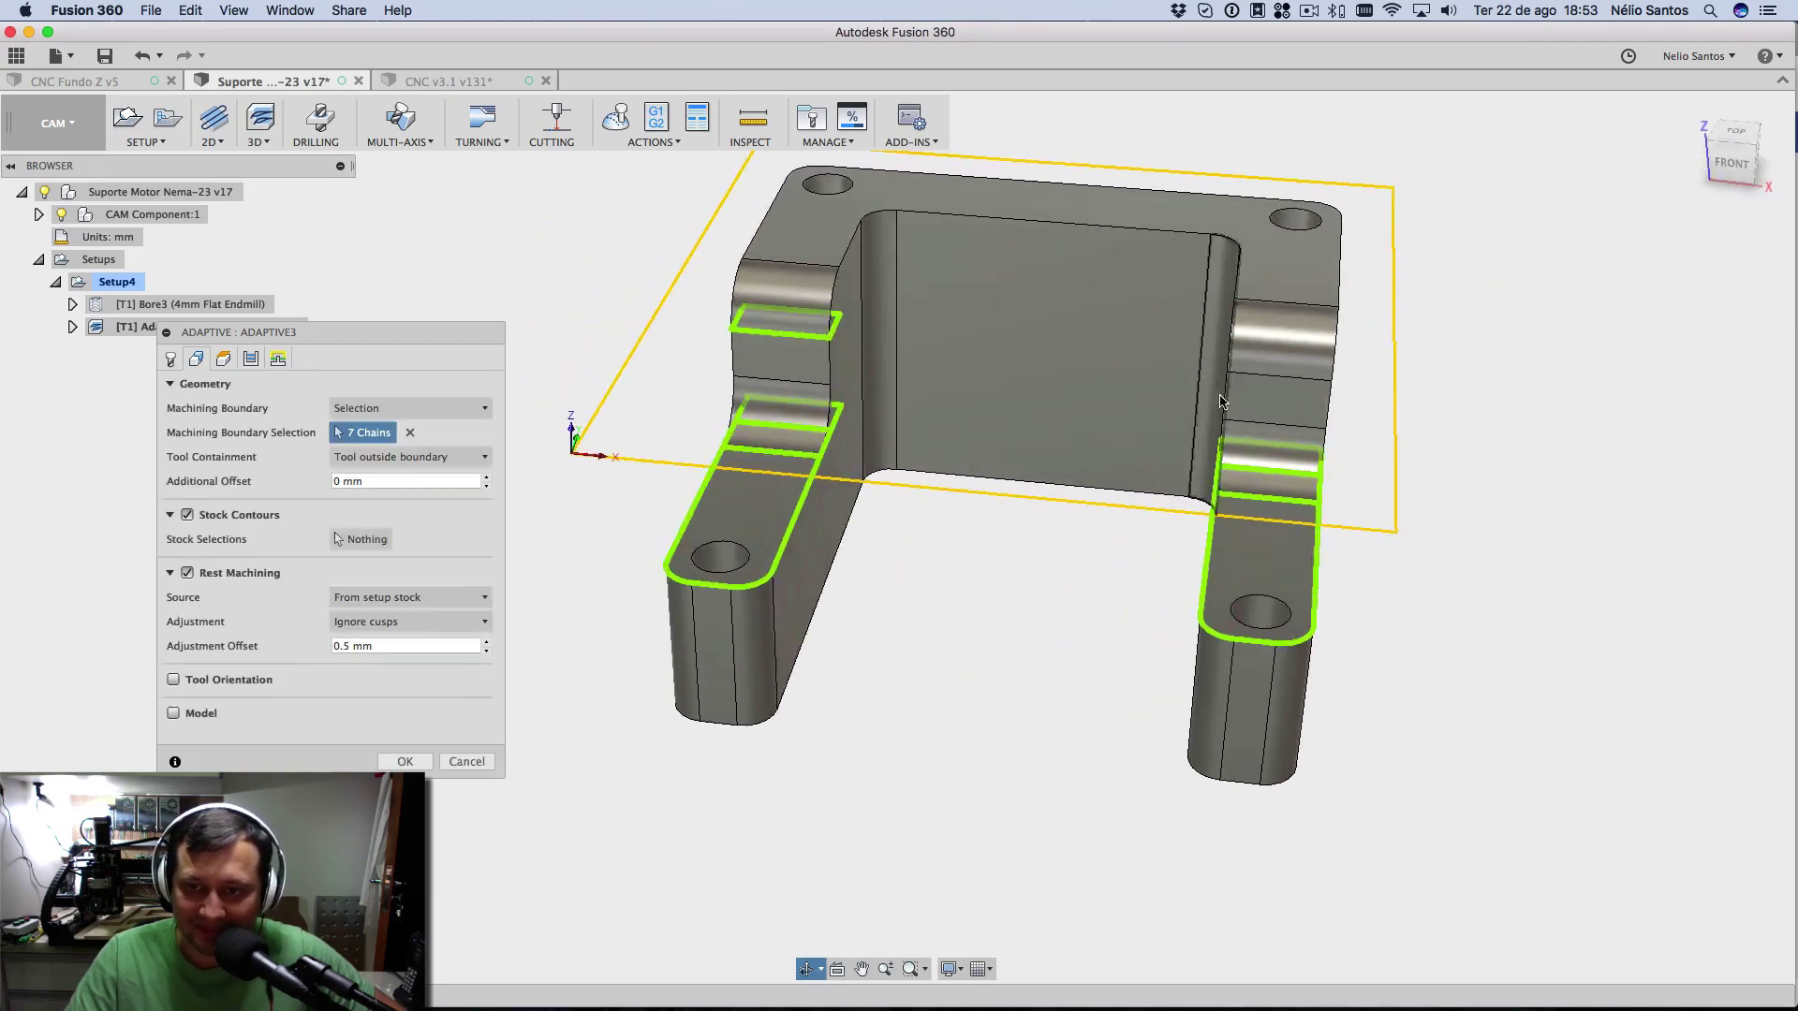
scroll(1203, 408, up, 5)
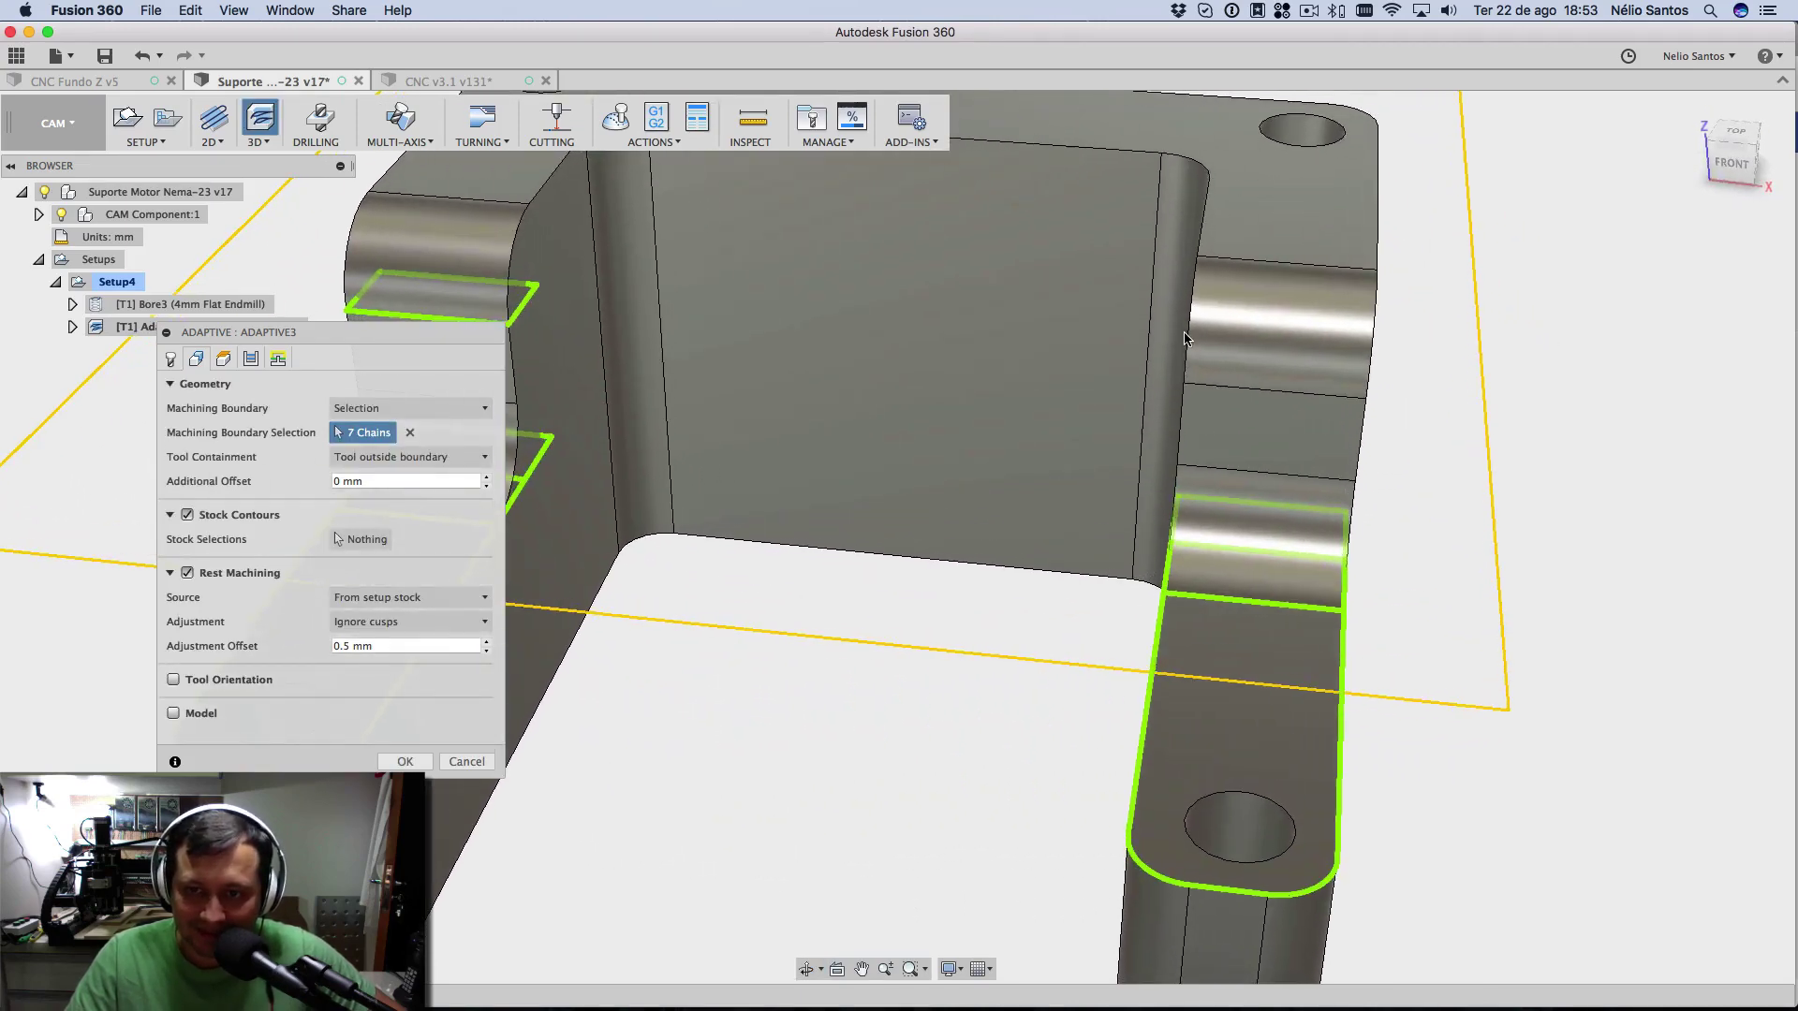
shift+middle_drag(1238, 342, 1205, 333)
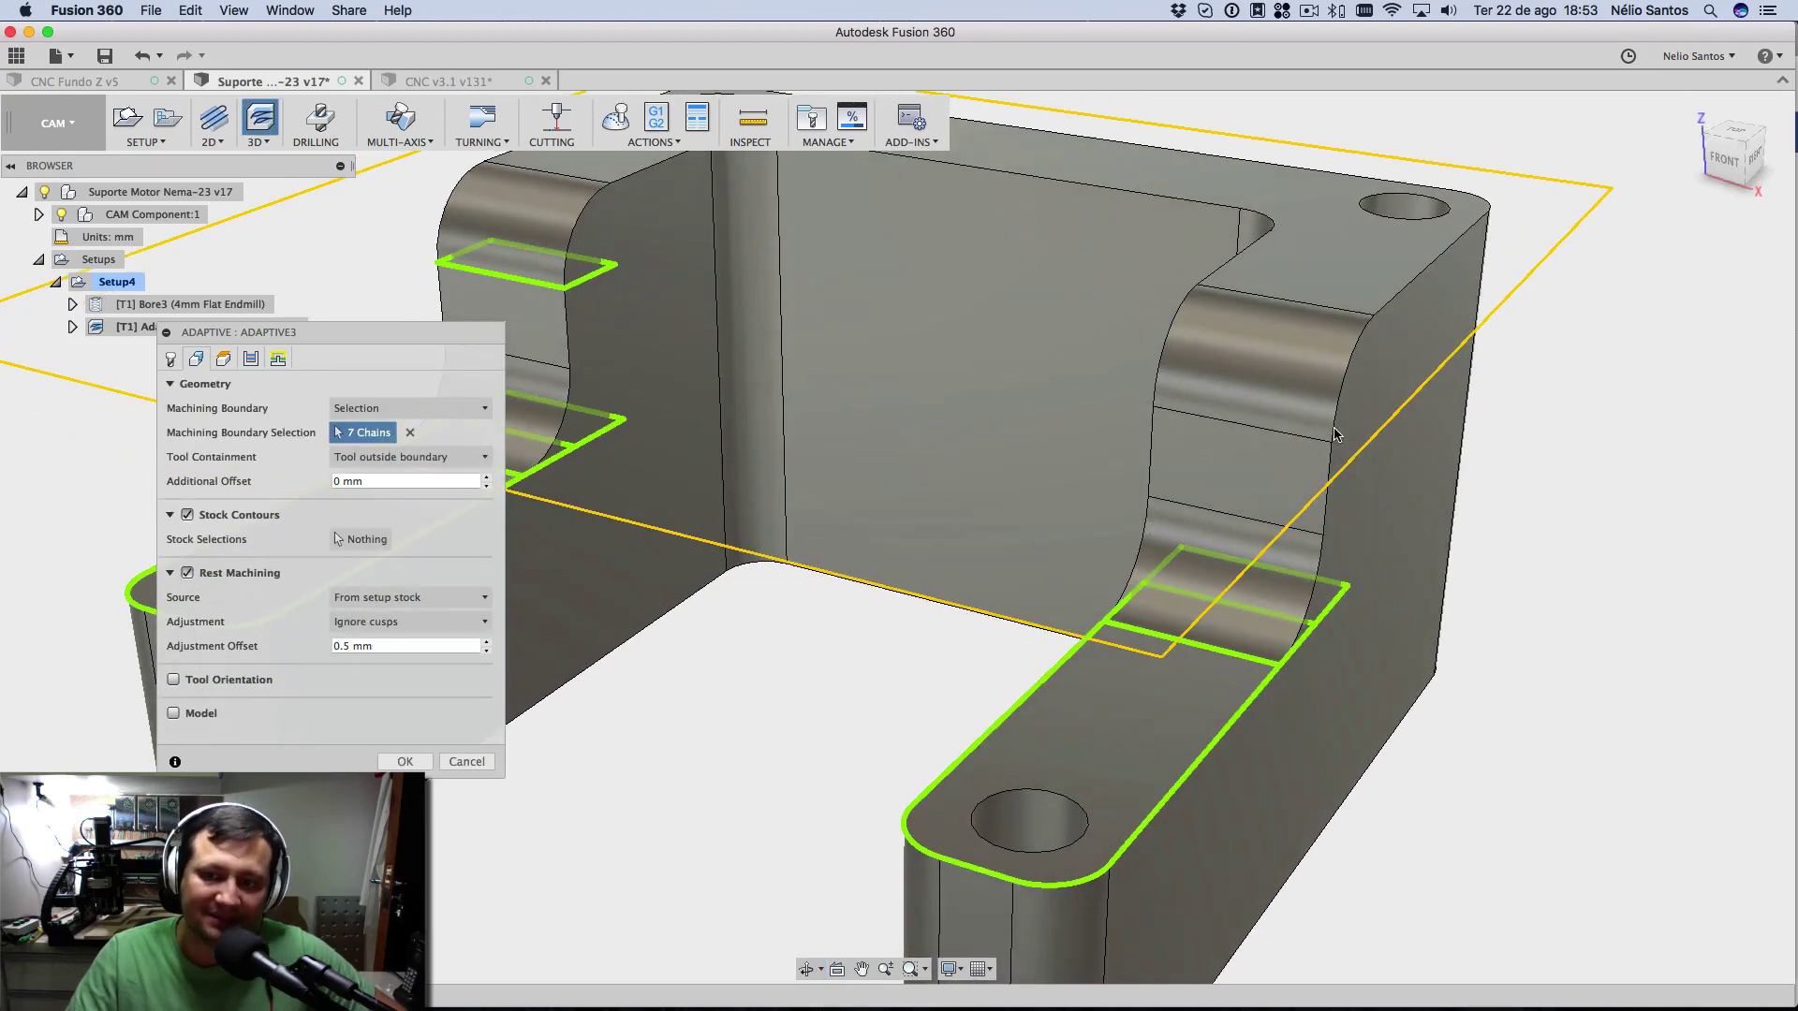
shift+middle_drag(1352, 332, 1180, 360)
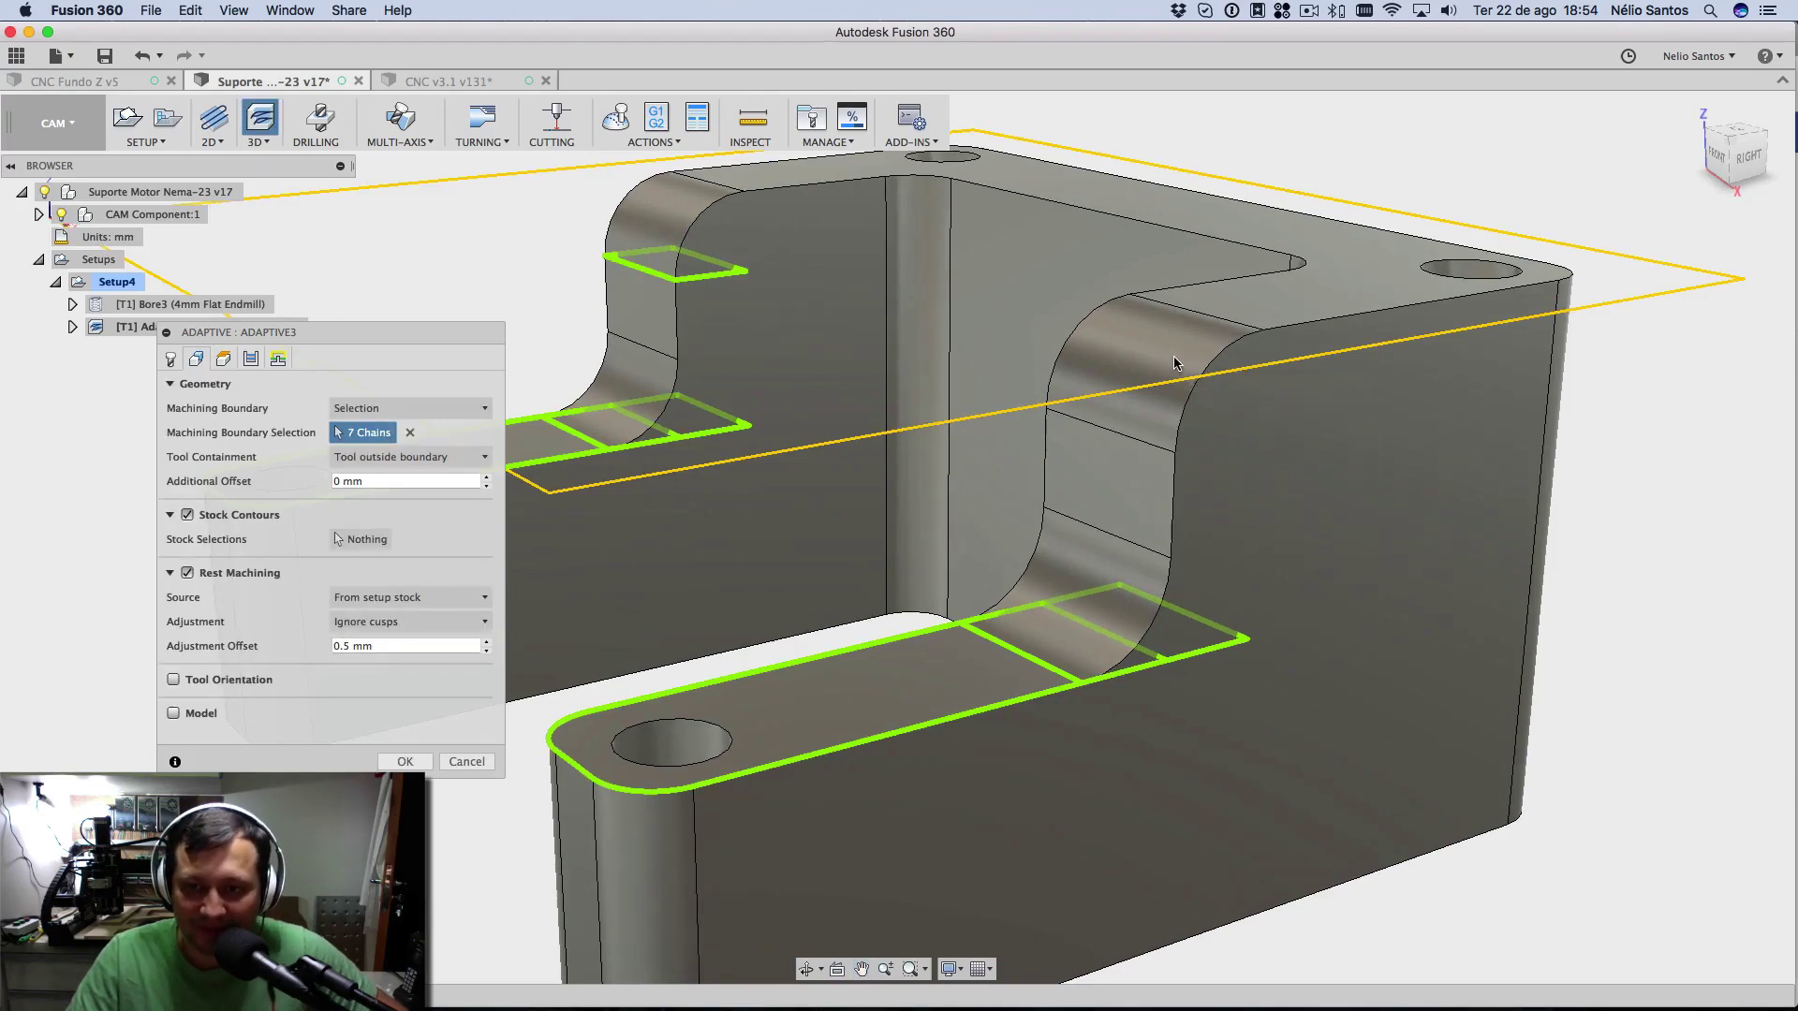
middle_click(1162, 409)
middle_click(1145, 416)
shift+middle_drag(1148, 417, 1250, 374)
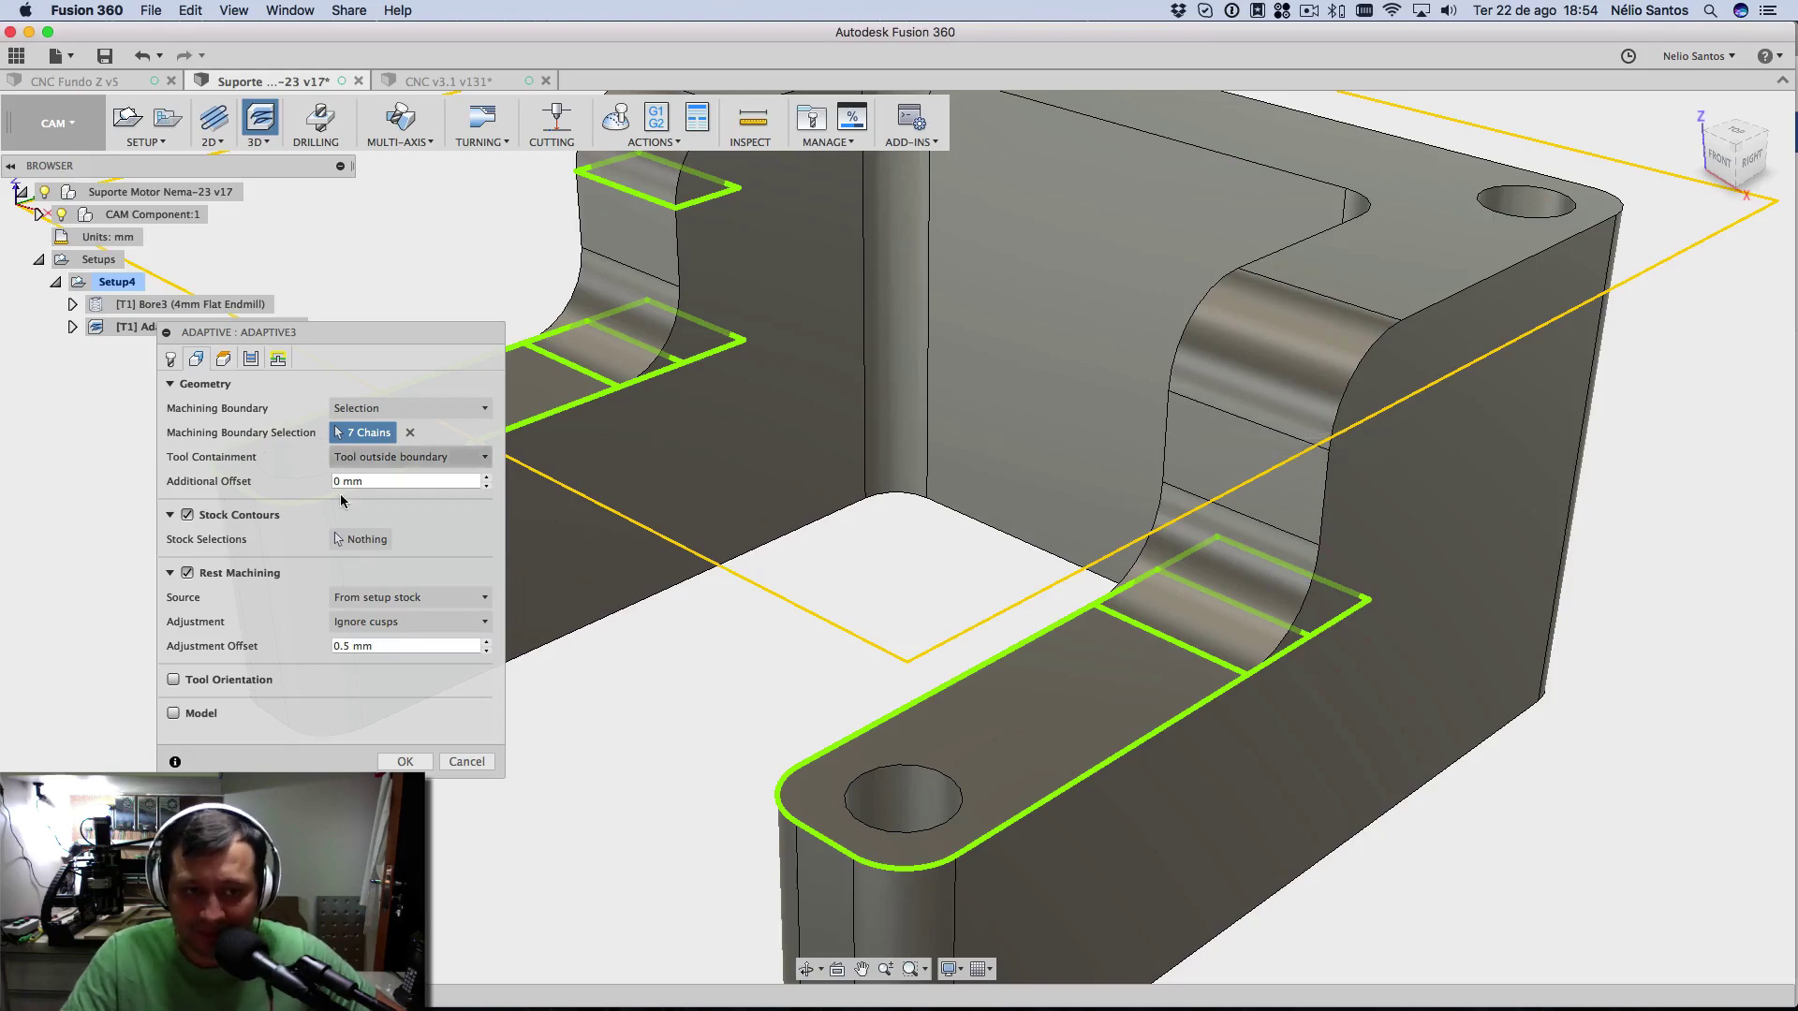
- Set the Adaptive operation's tool containment to Tool inside boundary
click(365, 457)
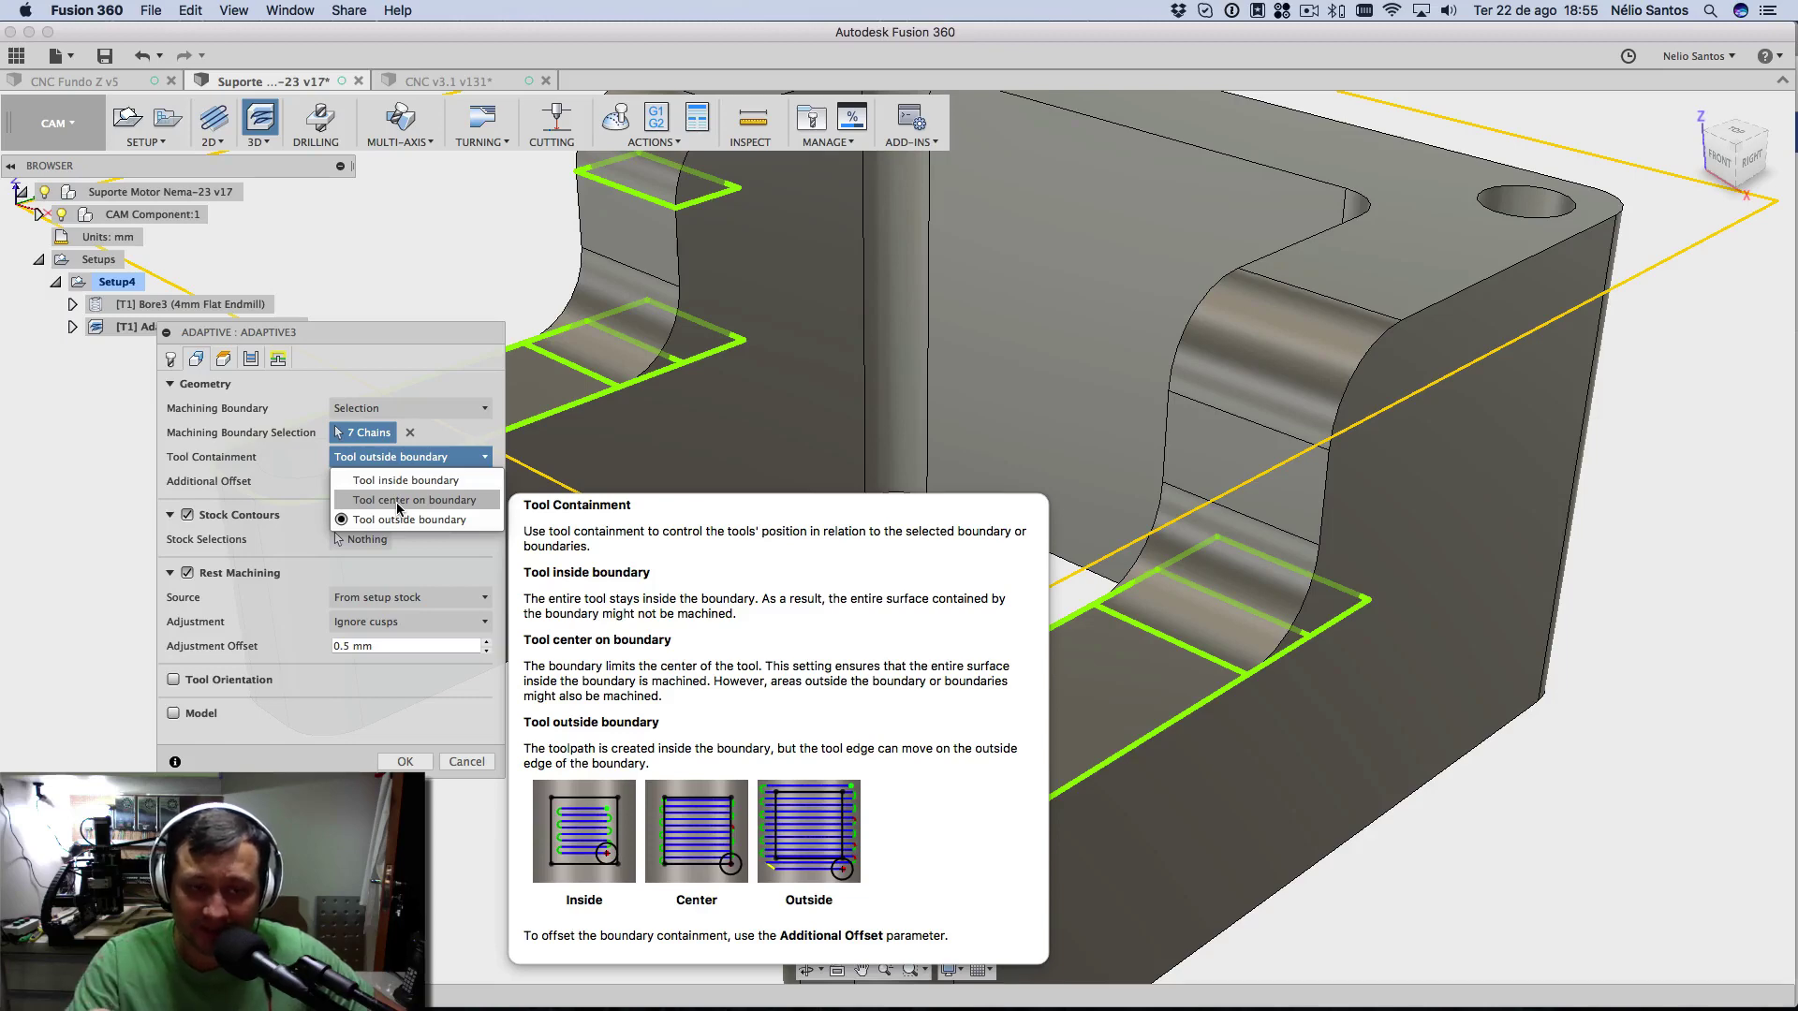
click(394, 480)
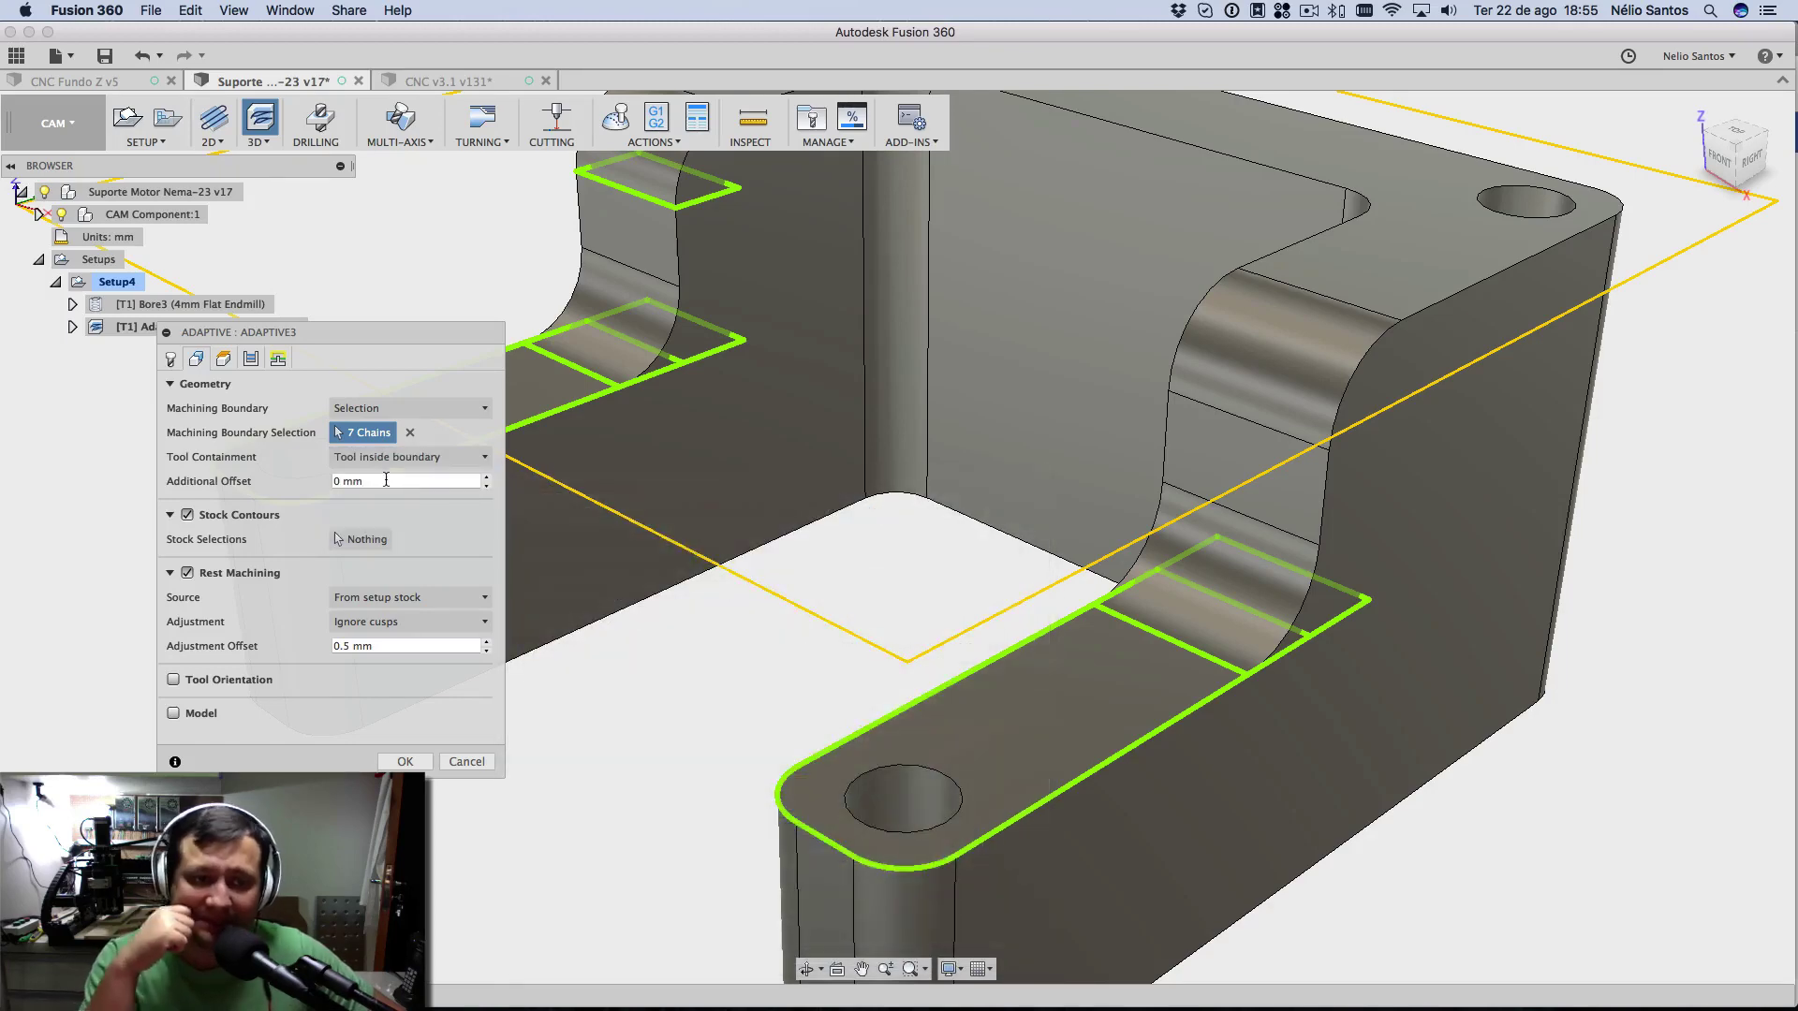
mouse_move(390, 463)
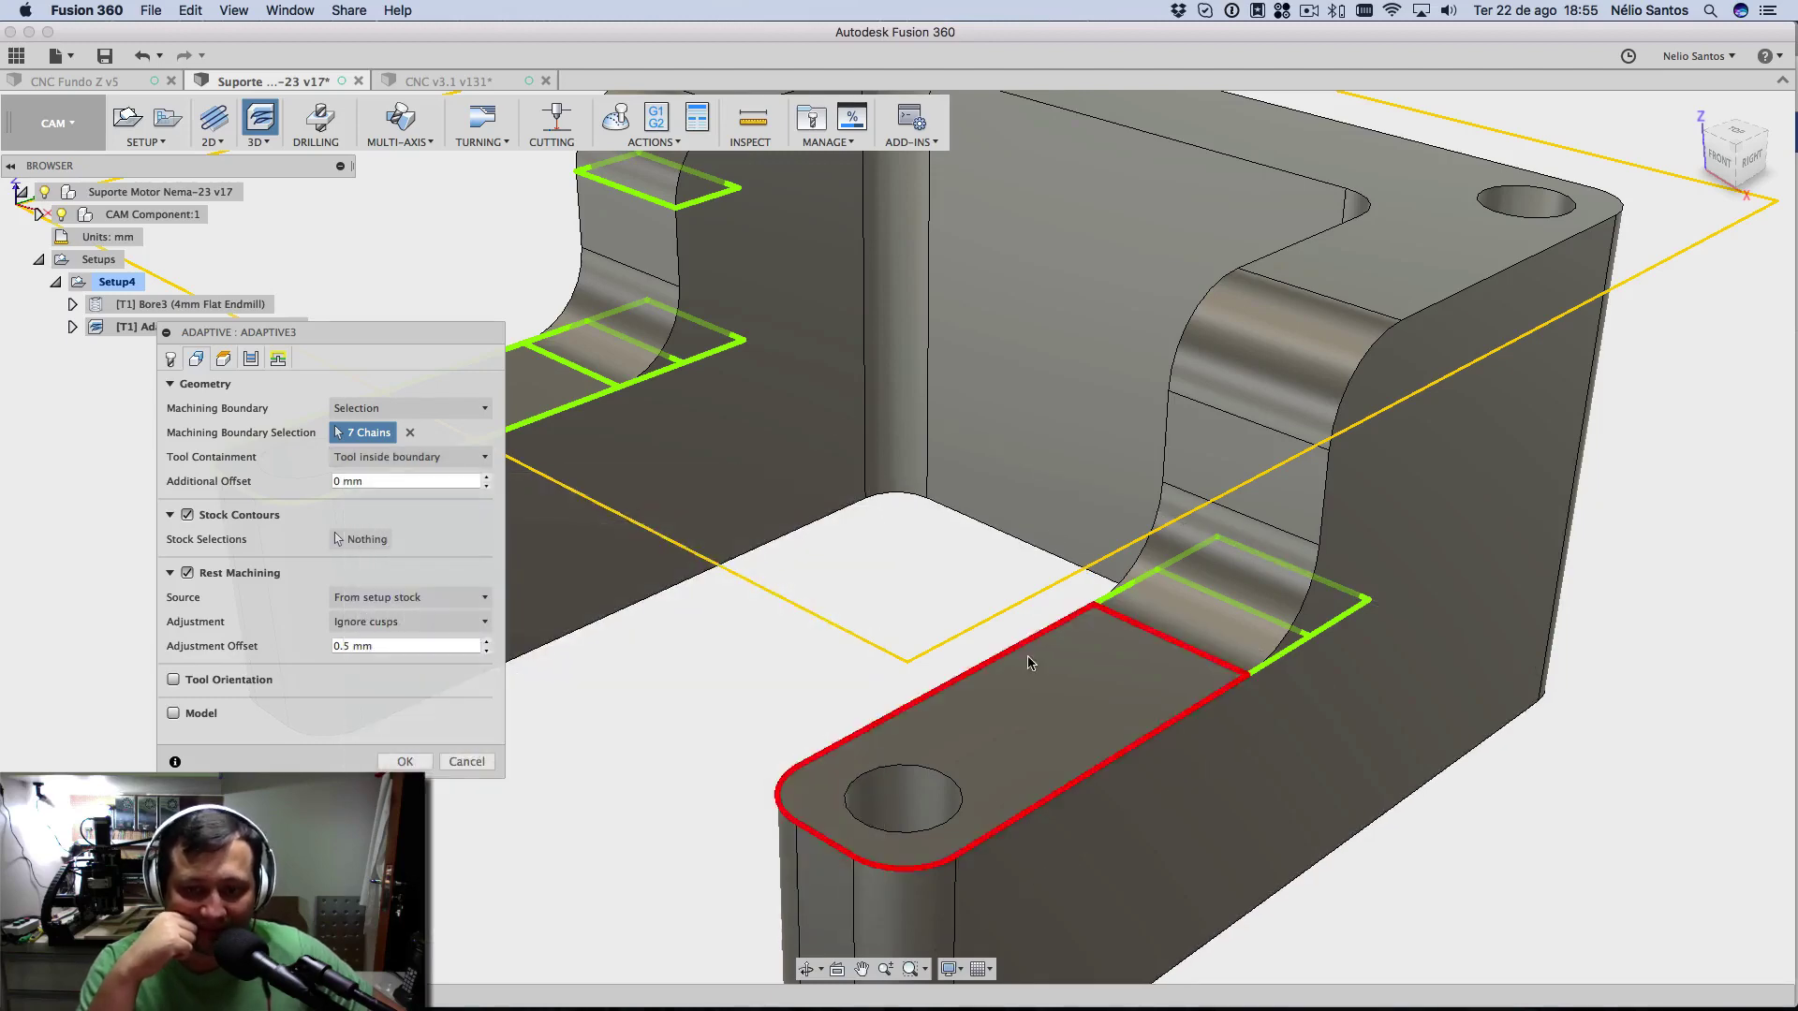
click(409, 458)
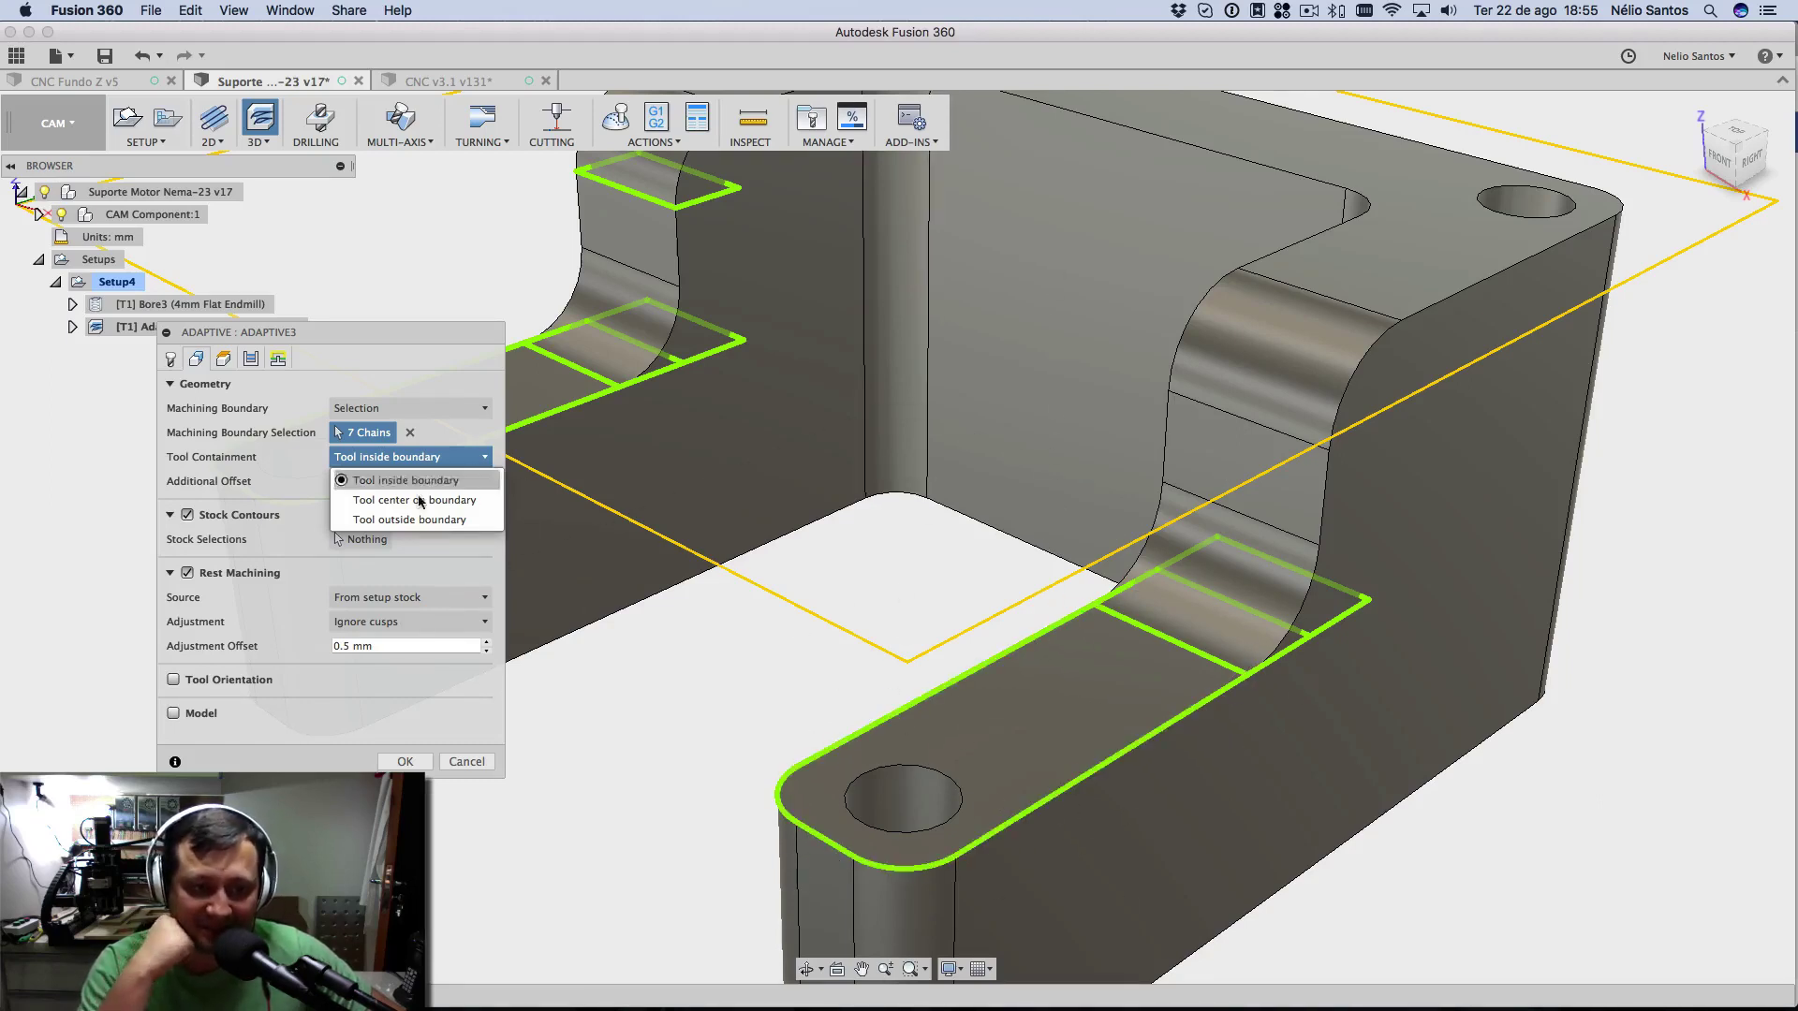
click(326, 573)
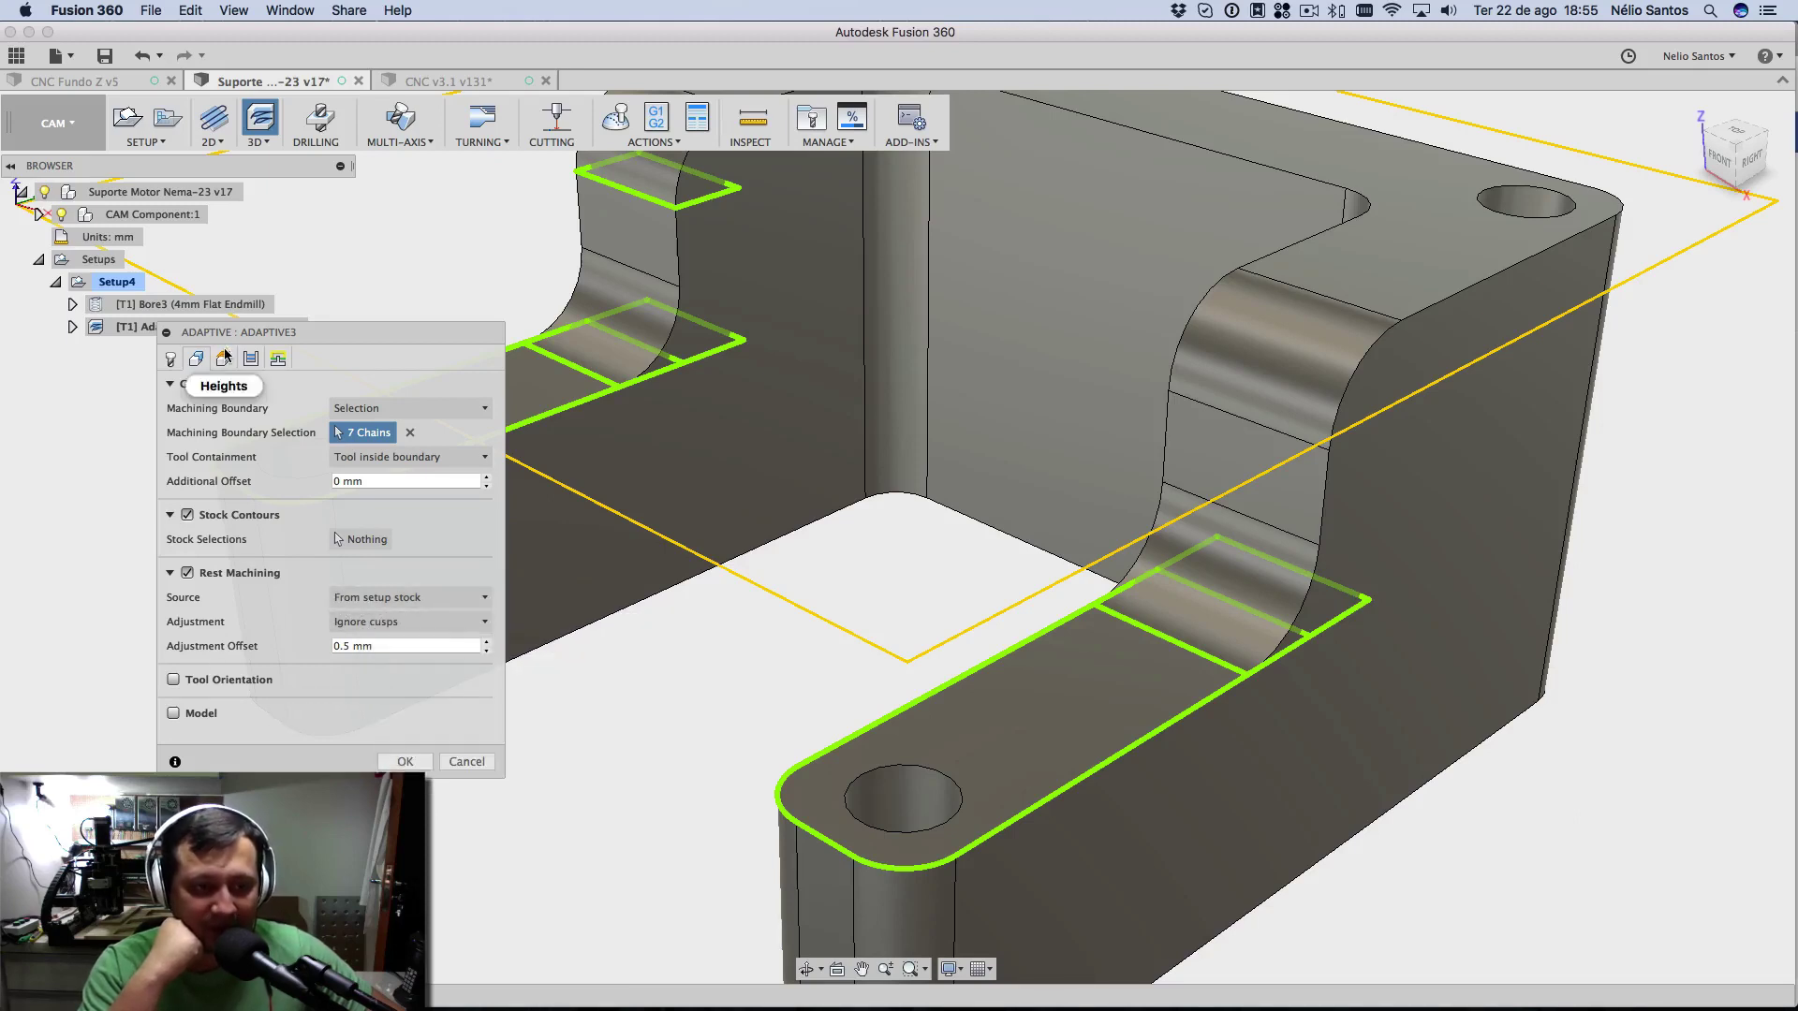
- Turn off Stock Contours for the Adaptive operation, leaving Rest Machining enabled
drag(231, 337, 315, 350)
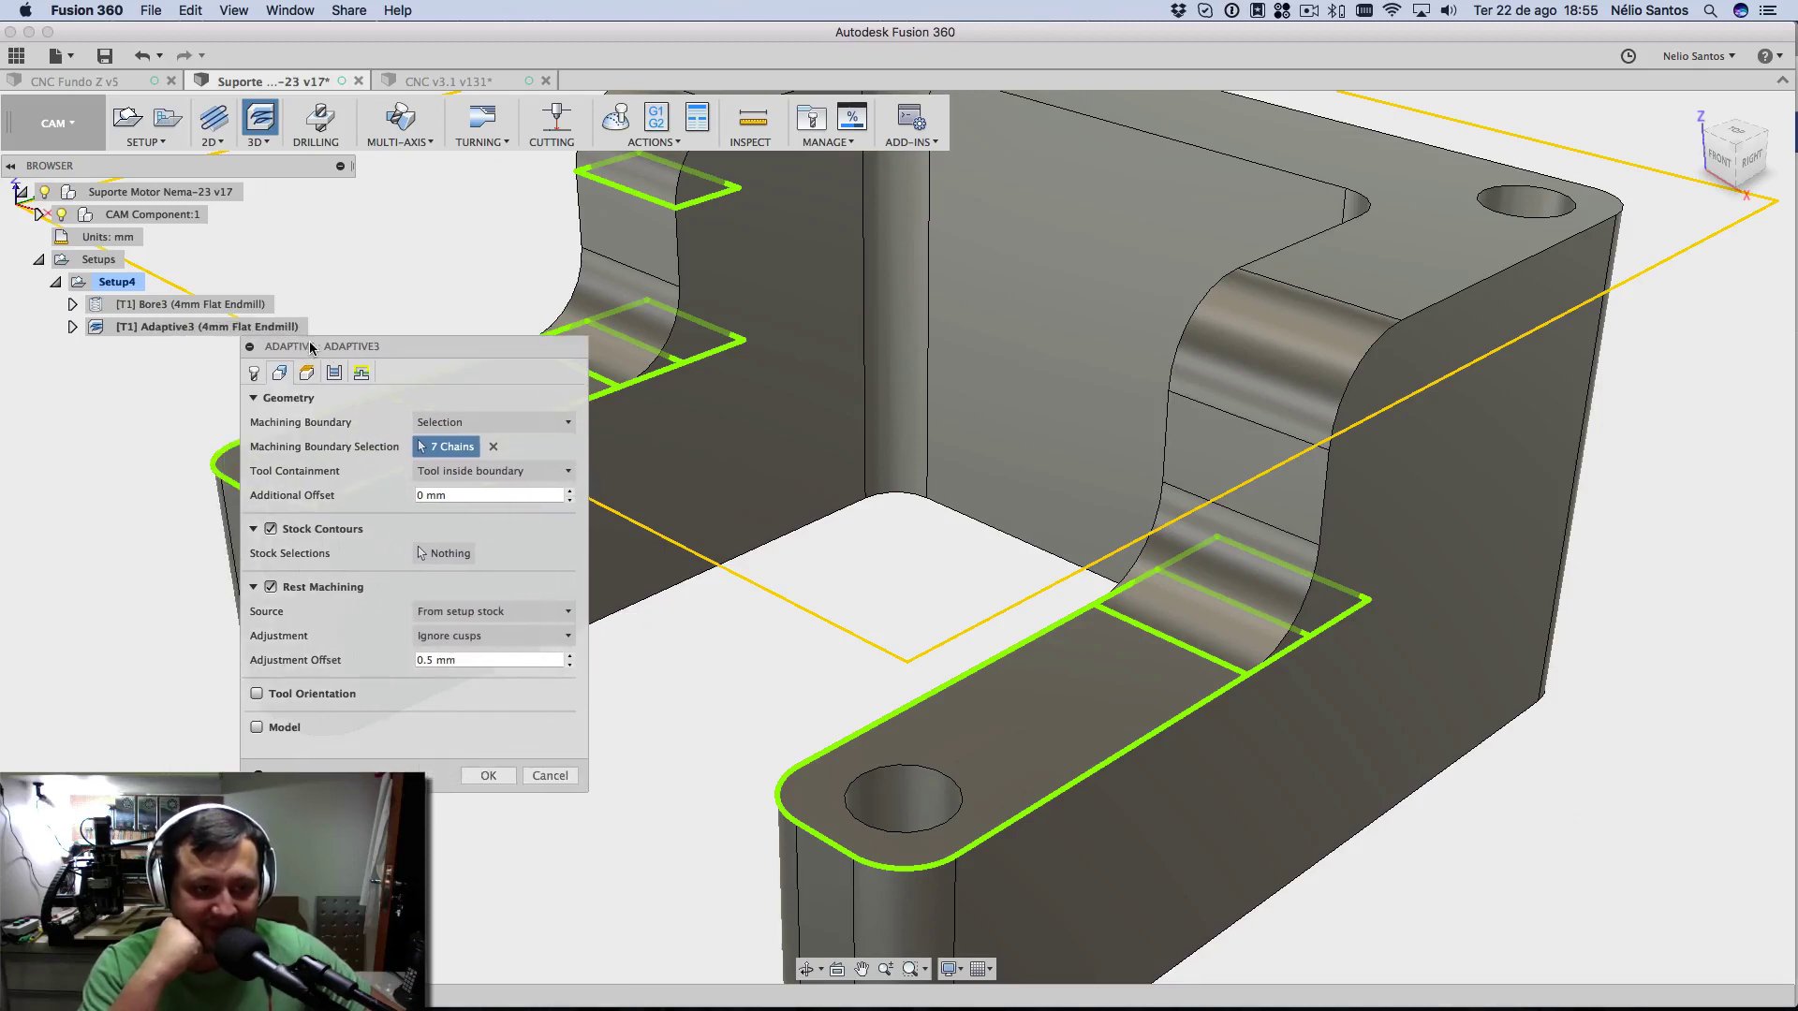
click(279, 530)
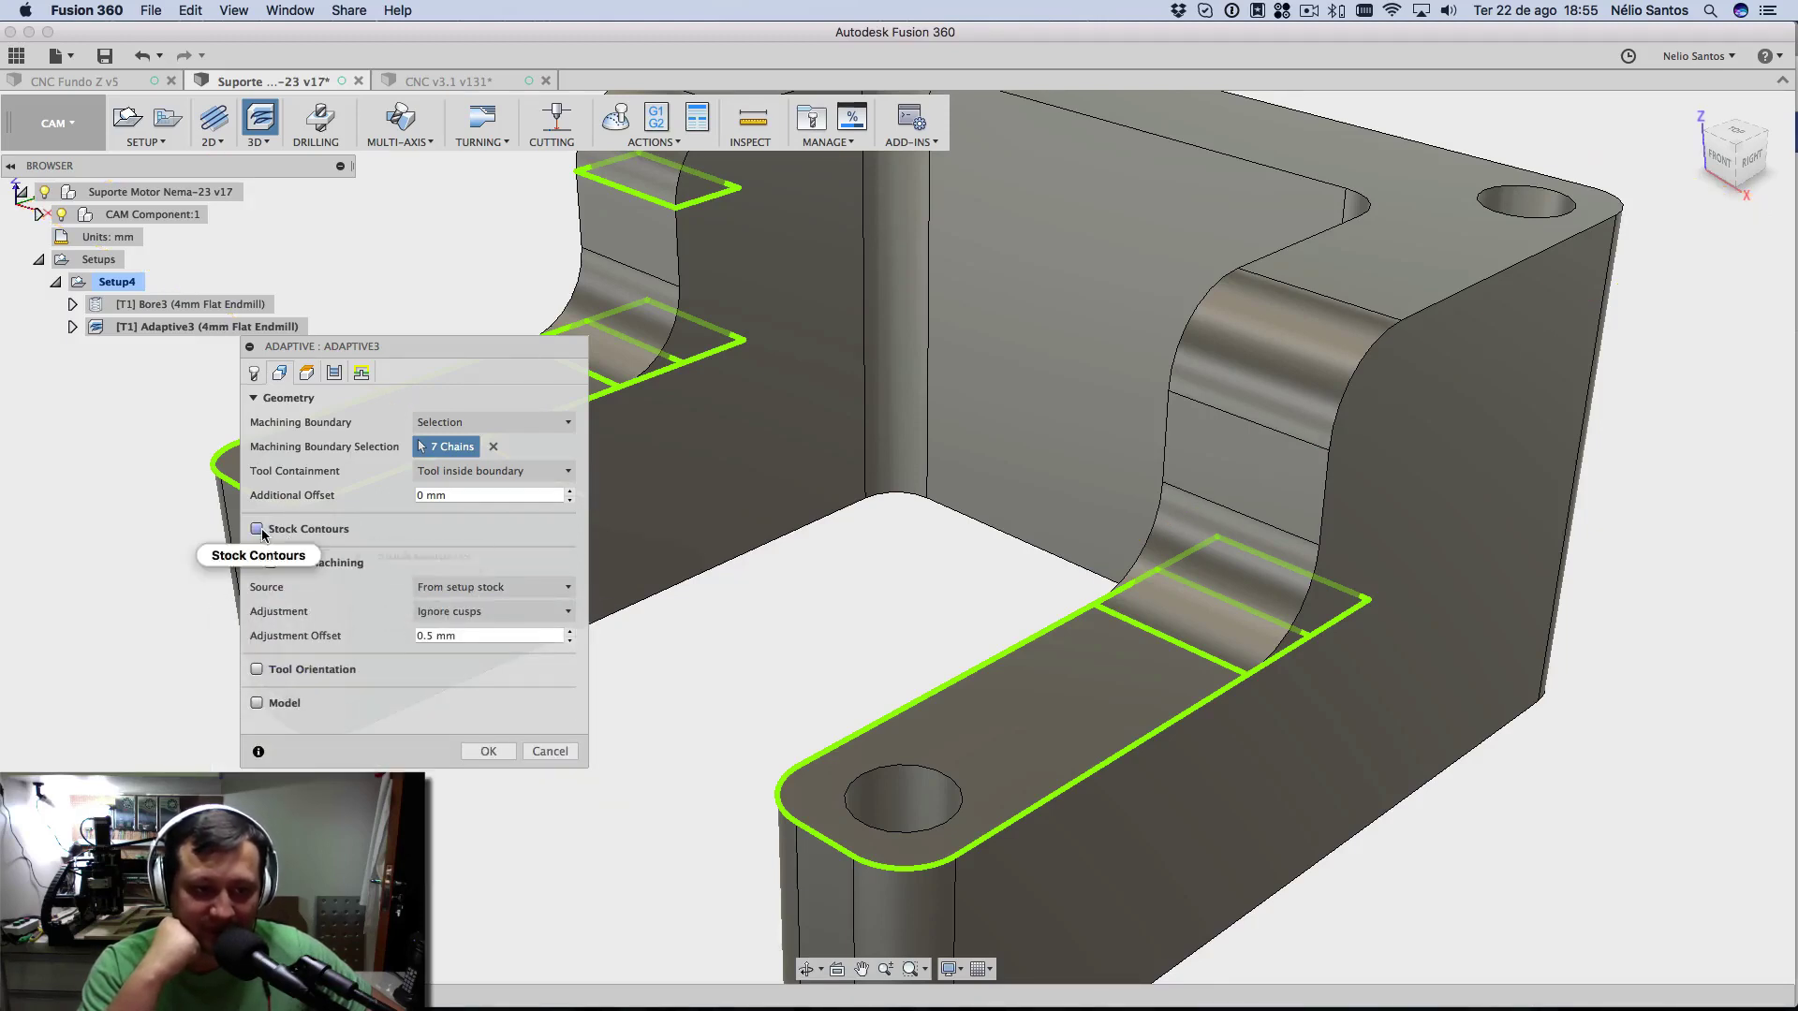
click(259, 530)
click(254, 530)
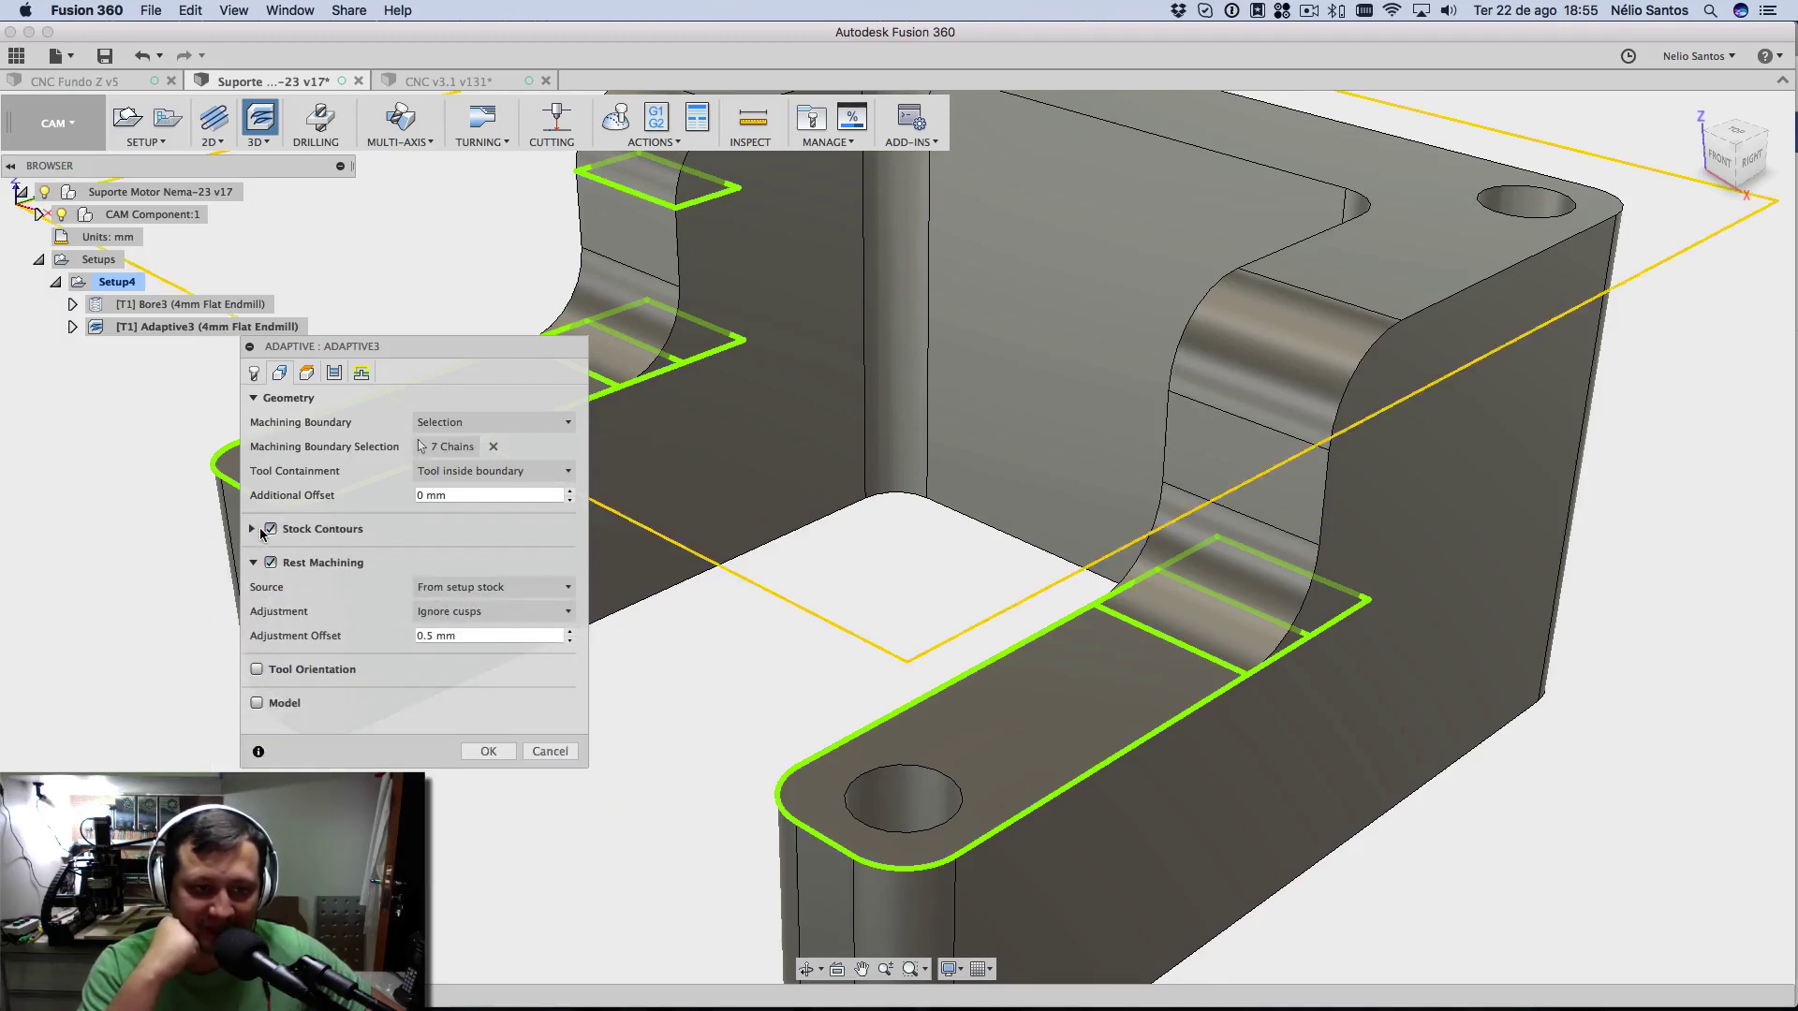
click(268, 531)
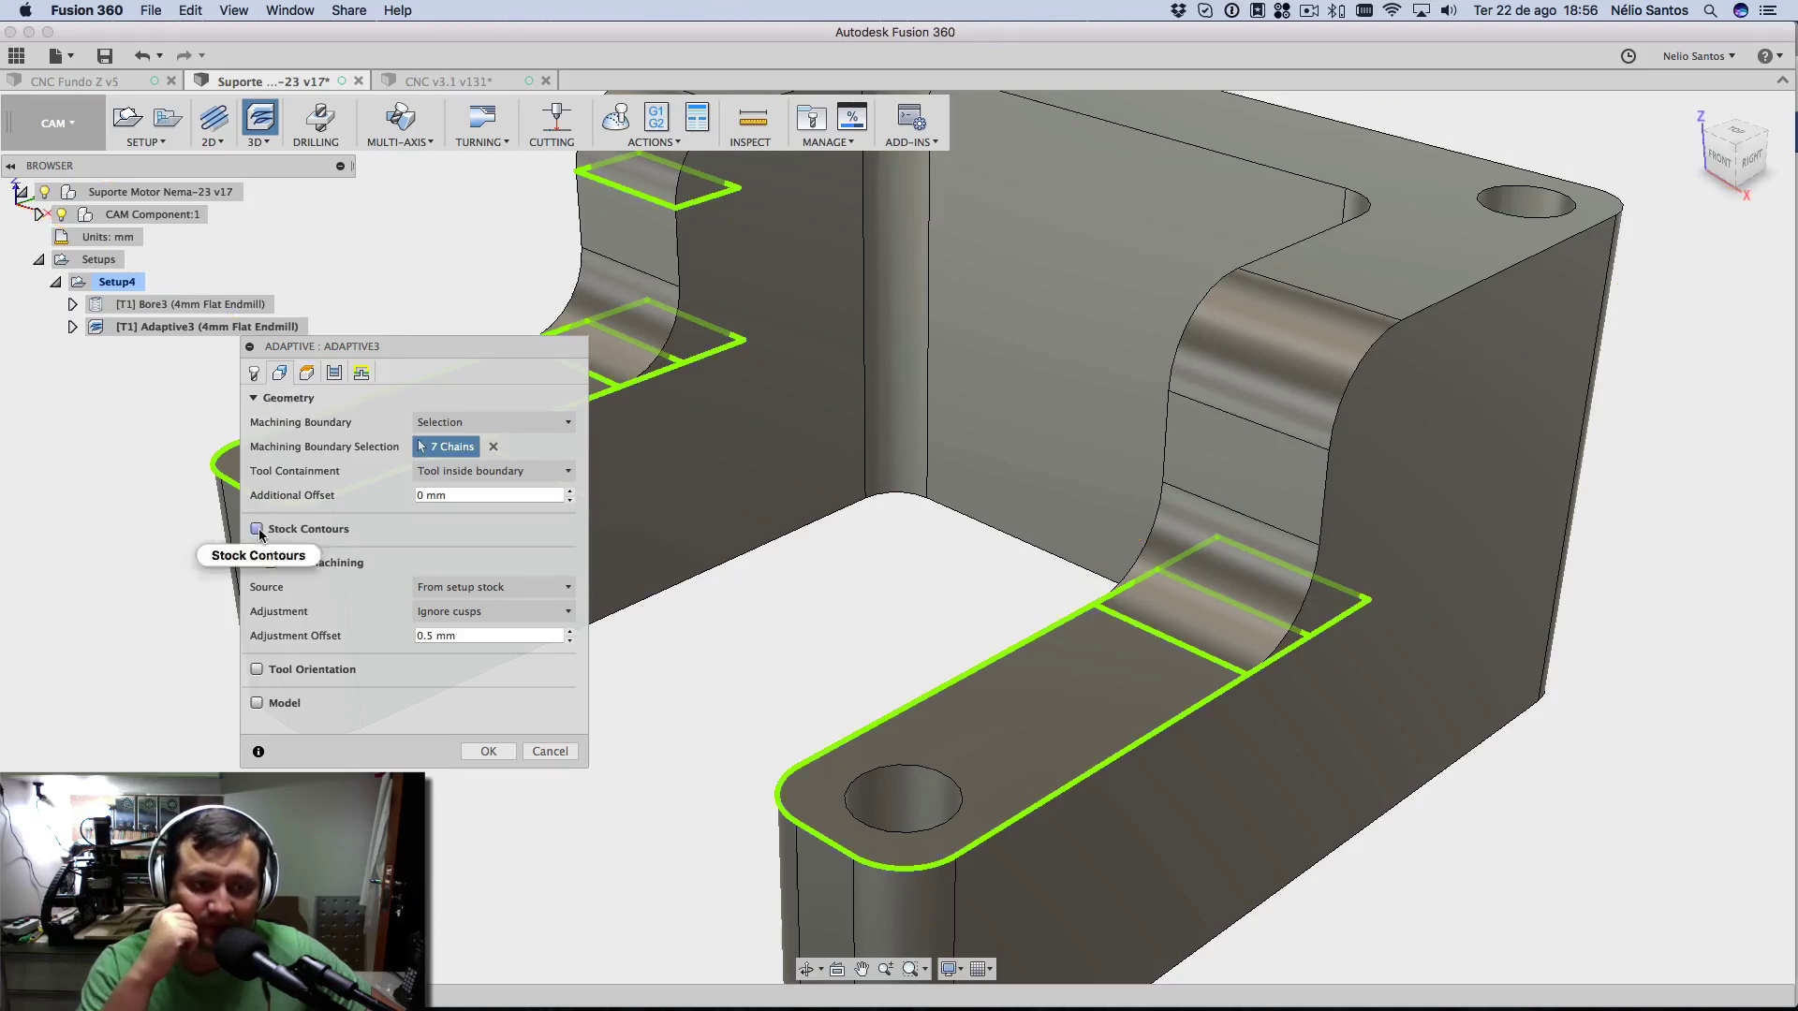
click(258, 530)
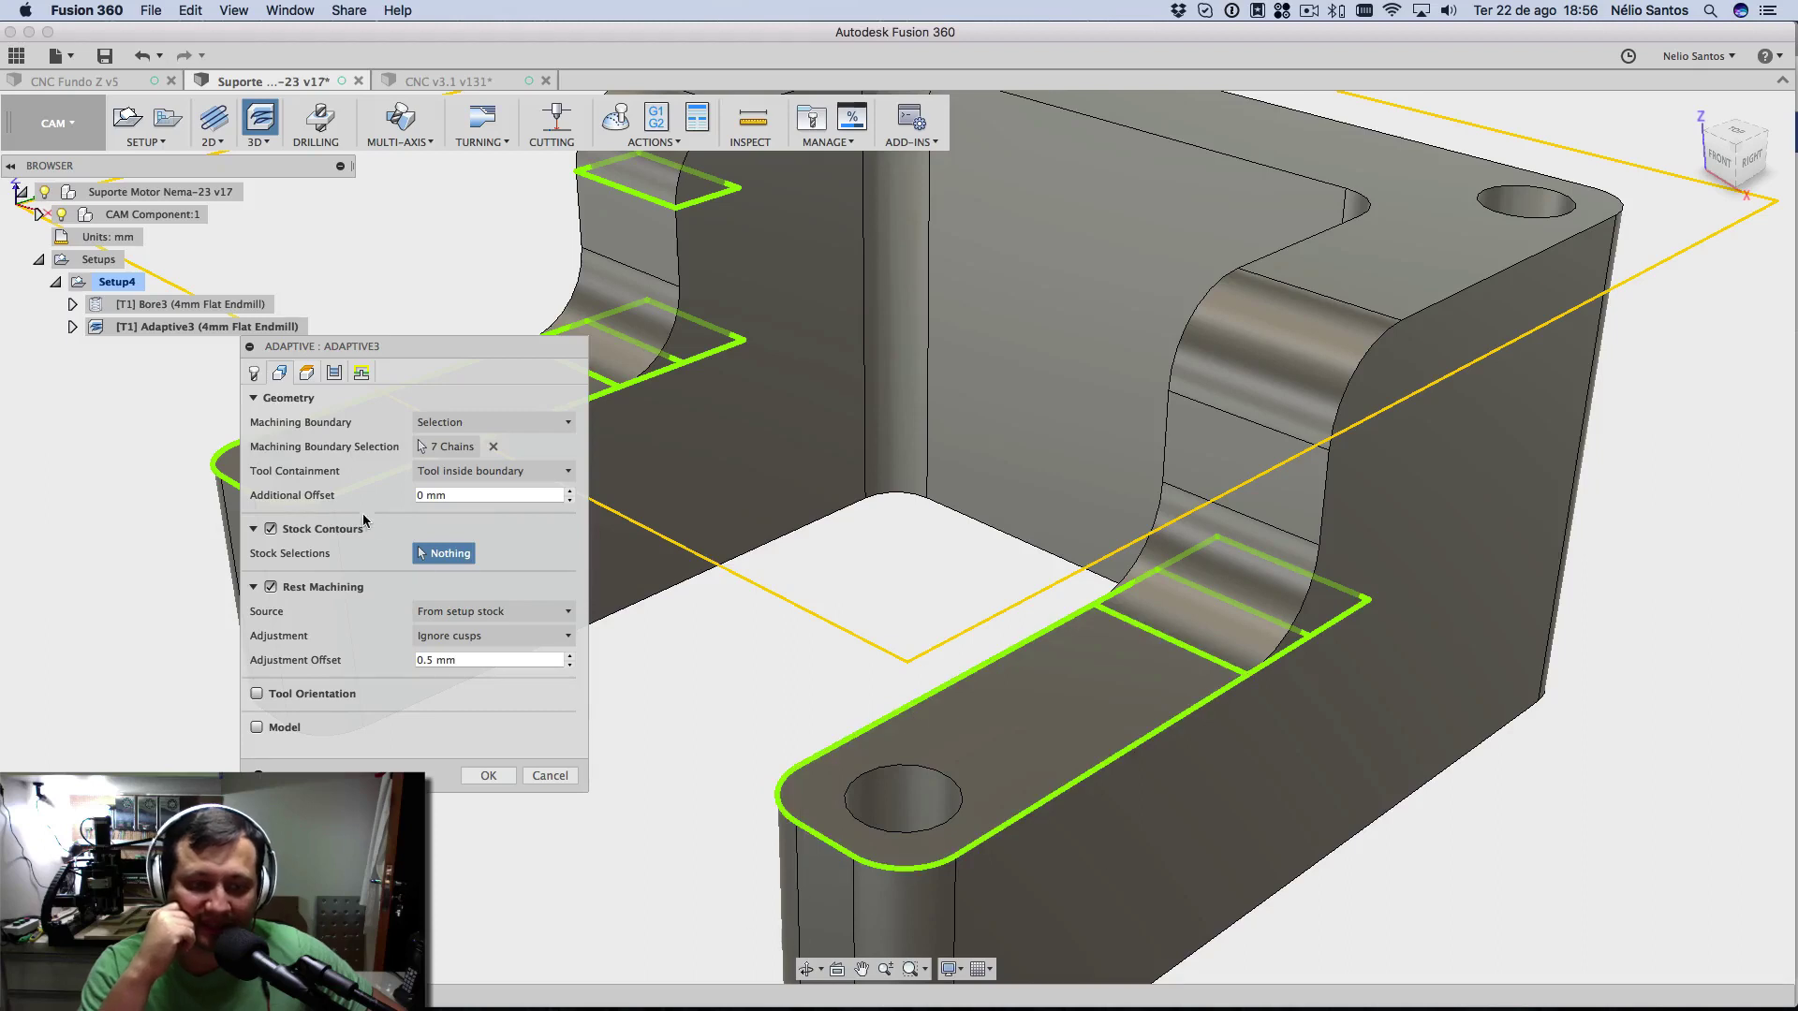
click(270, 529)
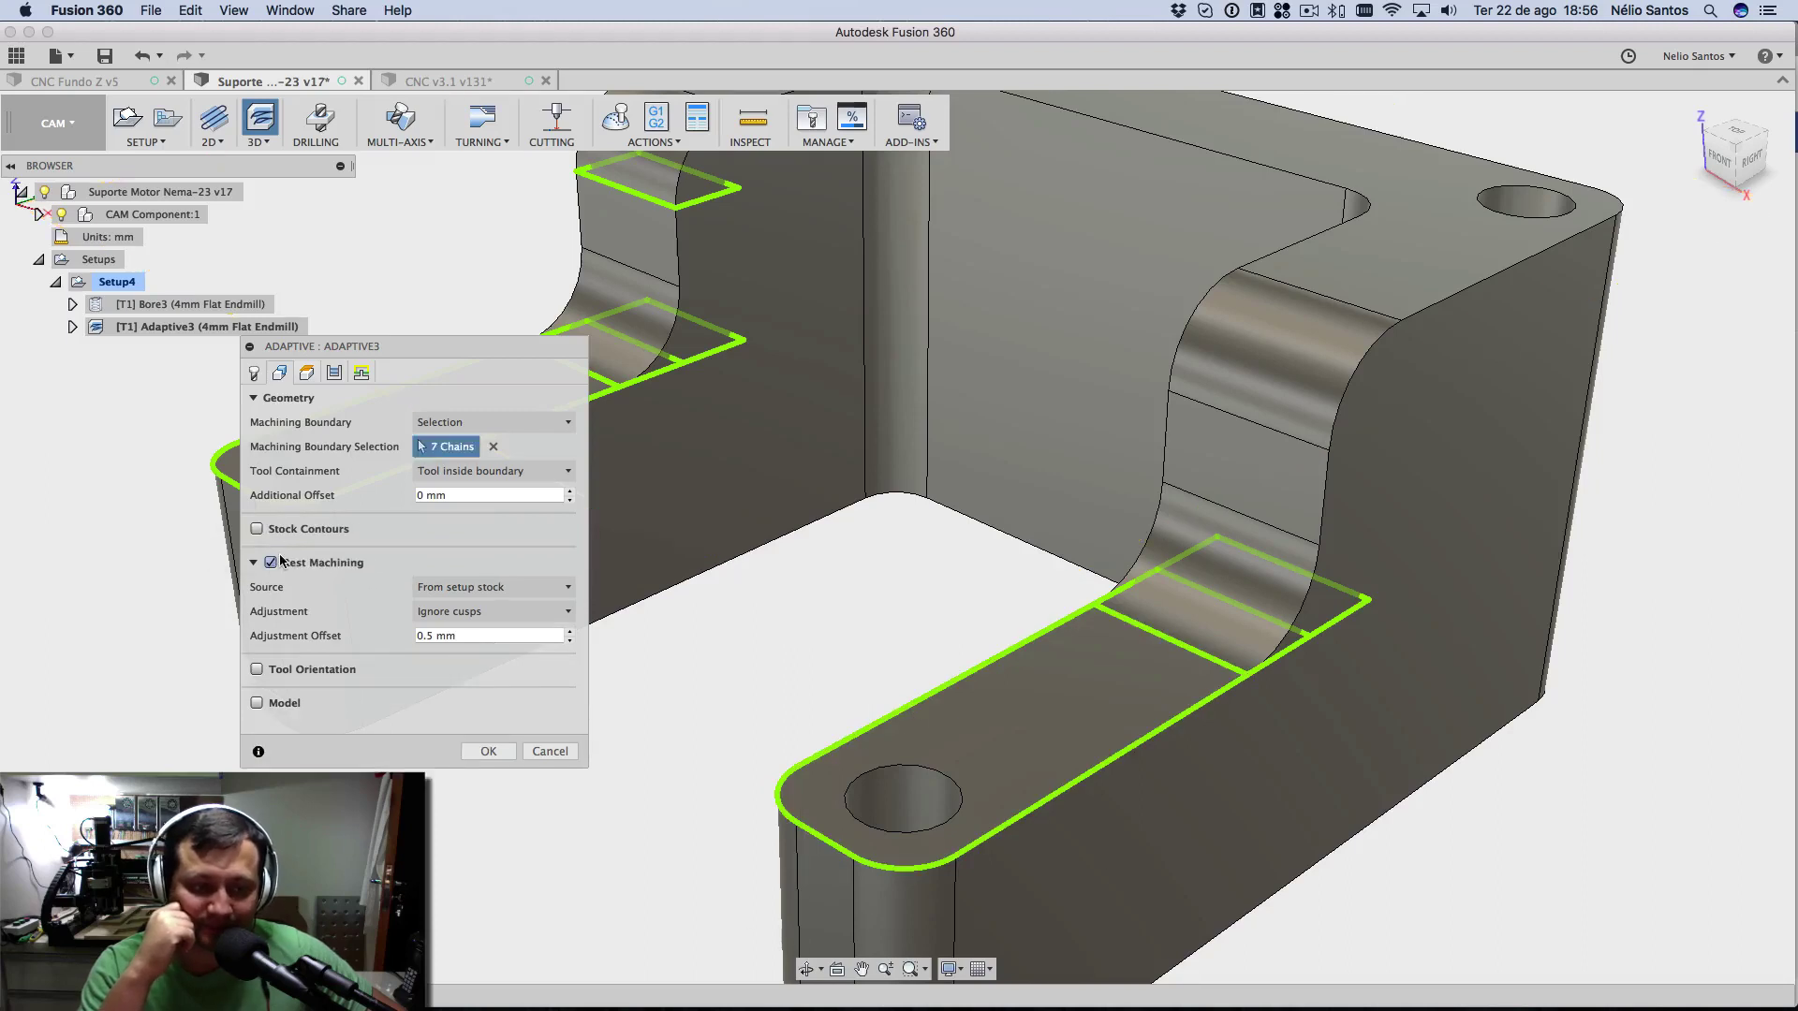
- Set the Adaptive passes to a 1 mm maximum roughing stepdown with Conventional direction
click(305, 372)
drag(342, 347, 507, 227)
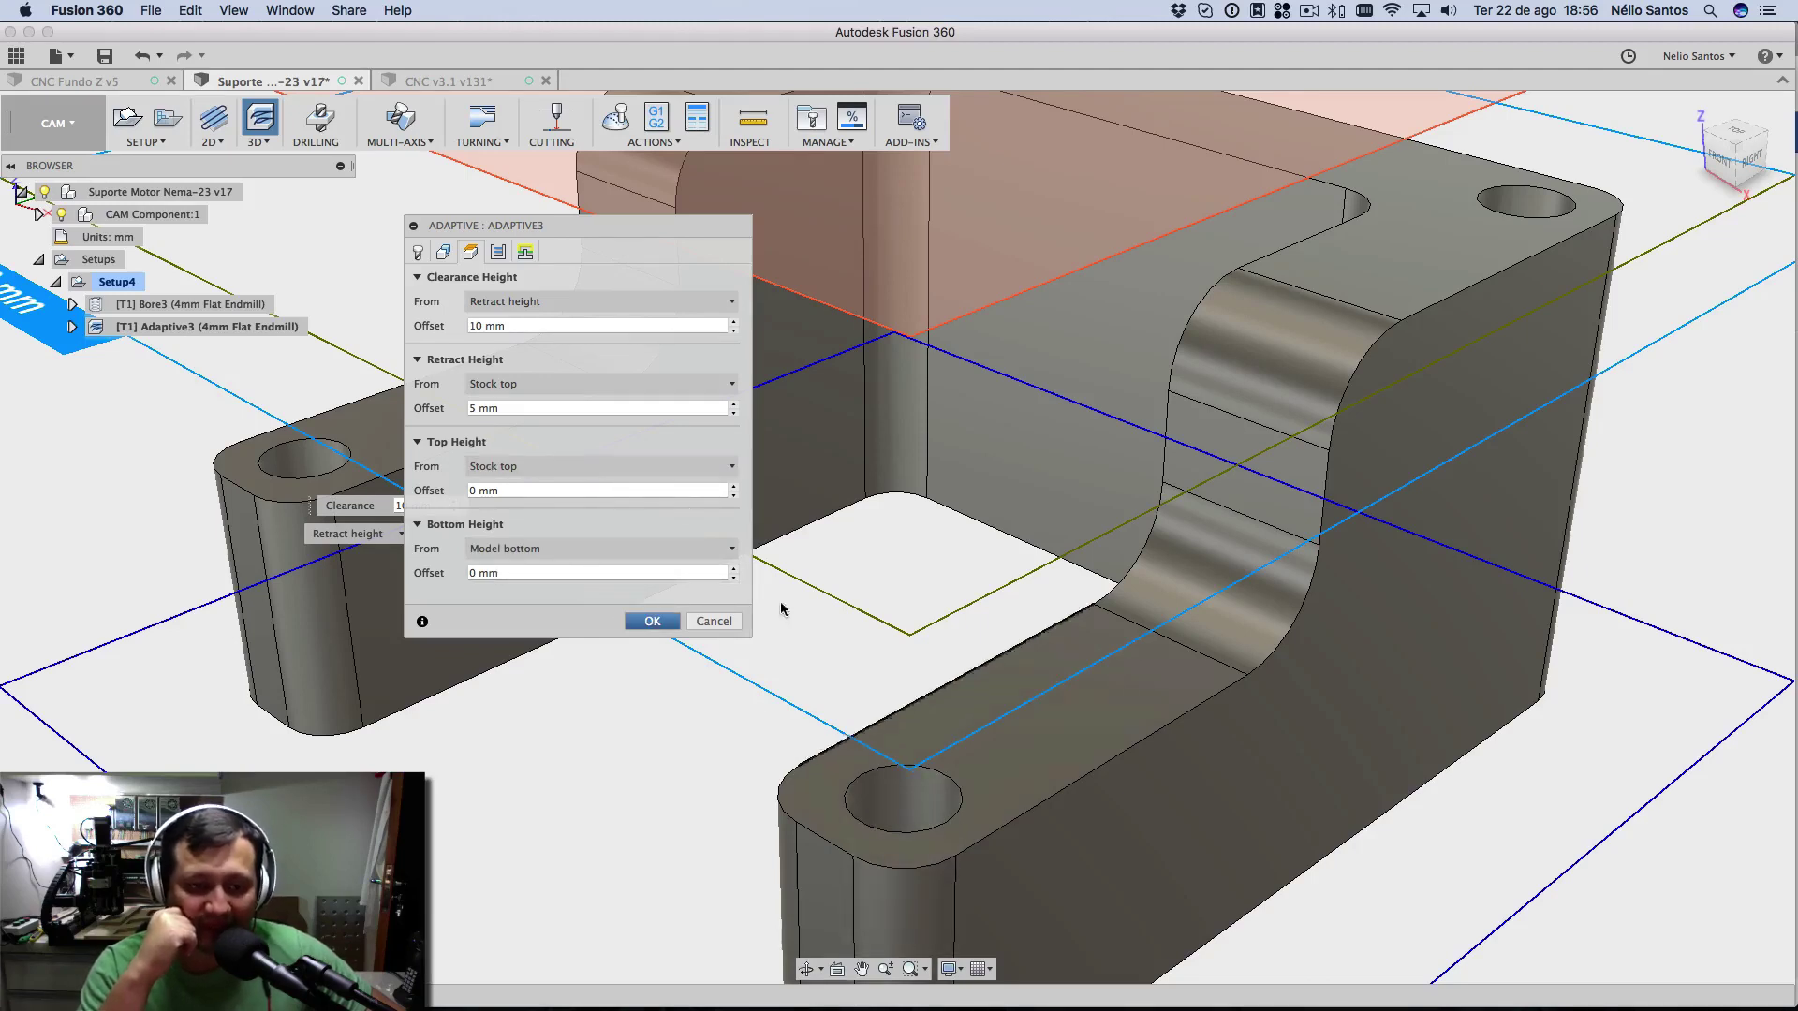
click(497, 252)
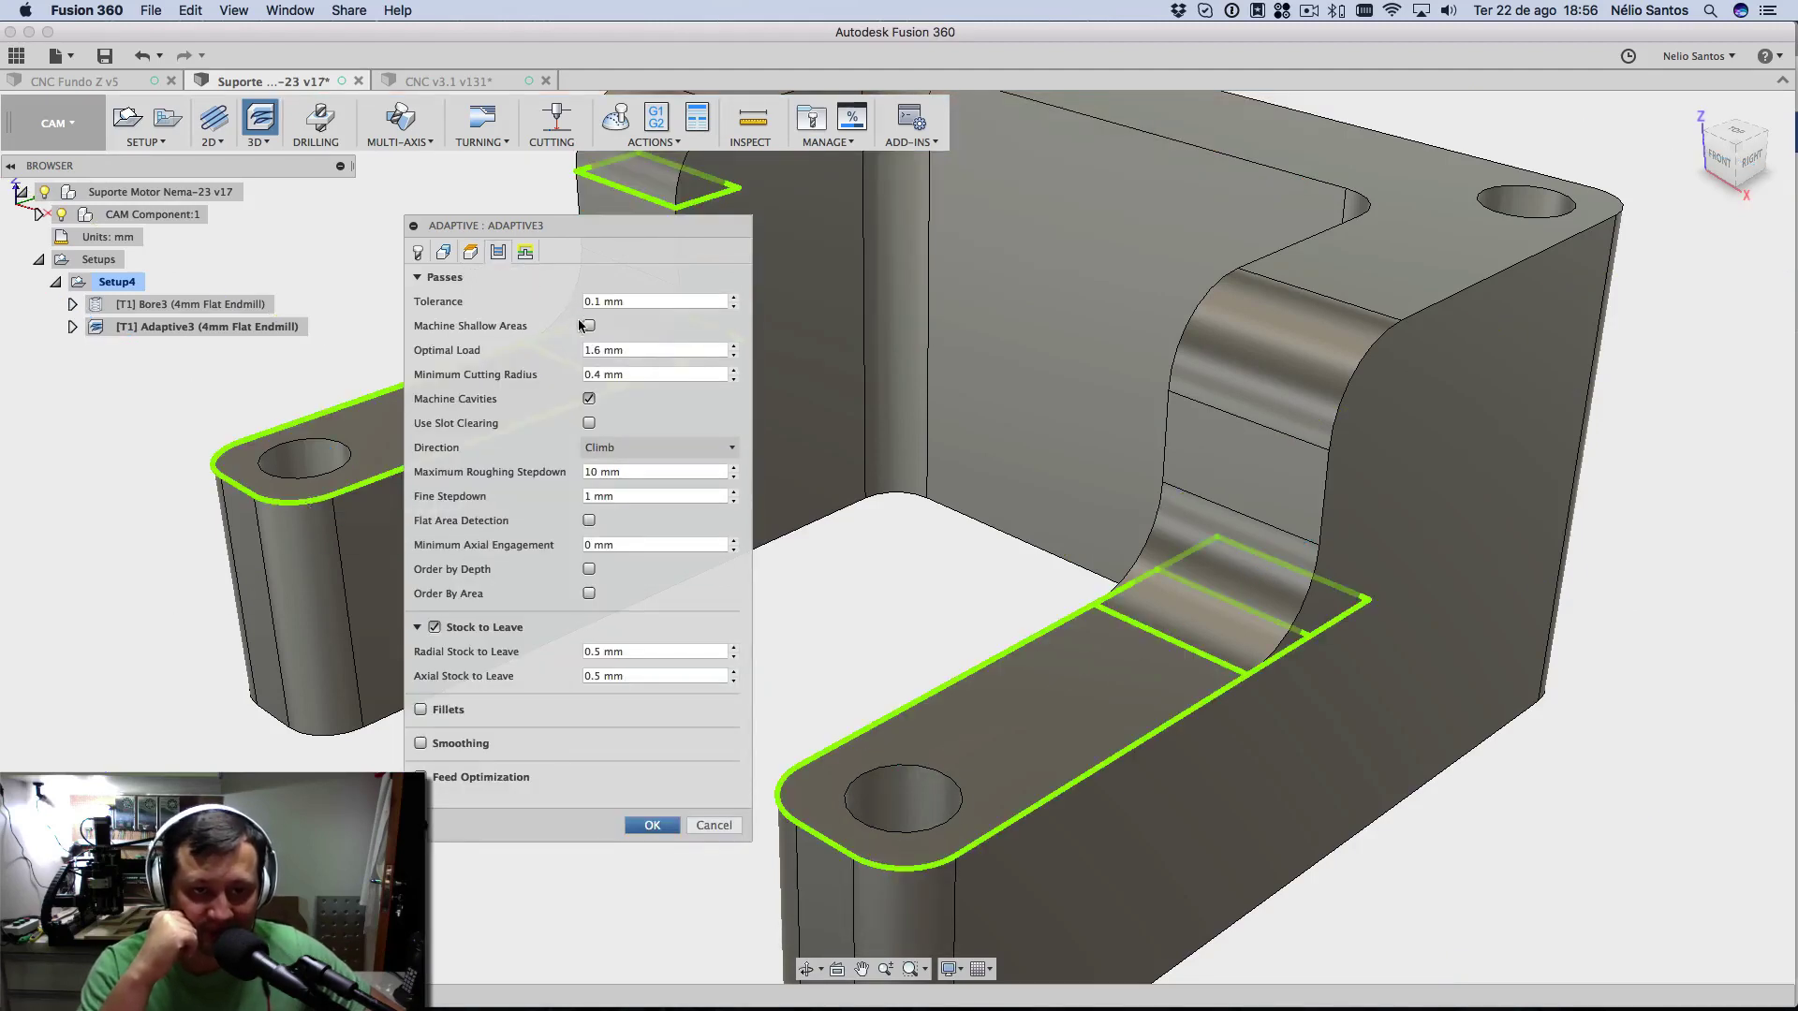
click(734, 477)
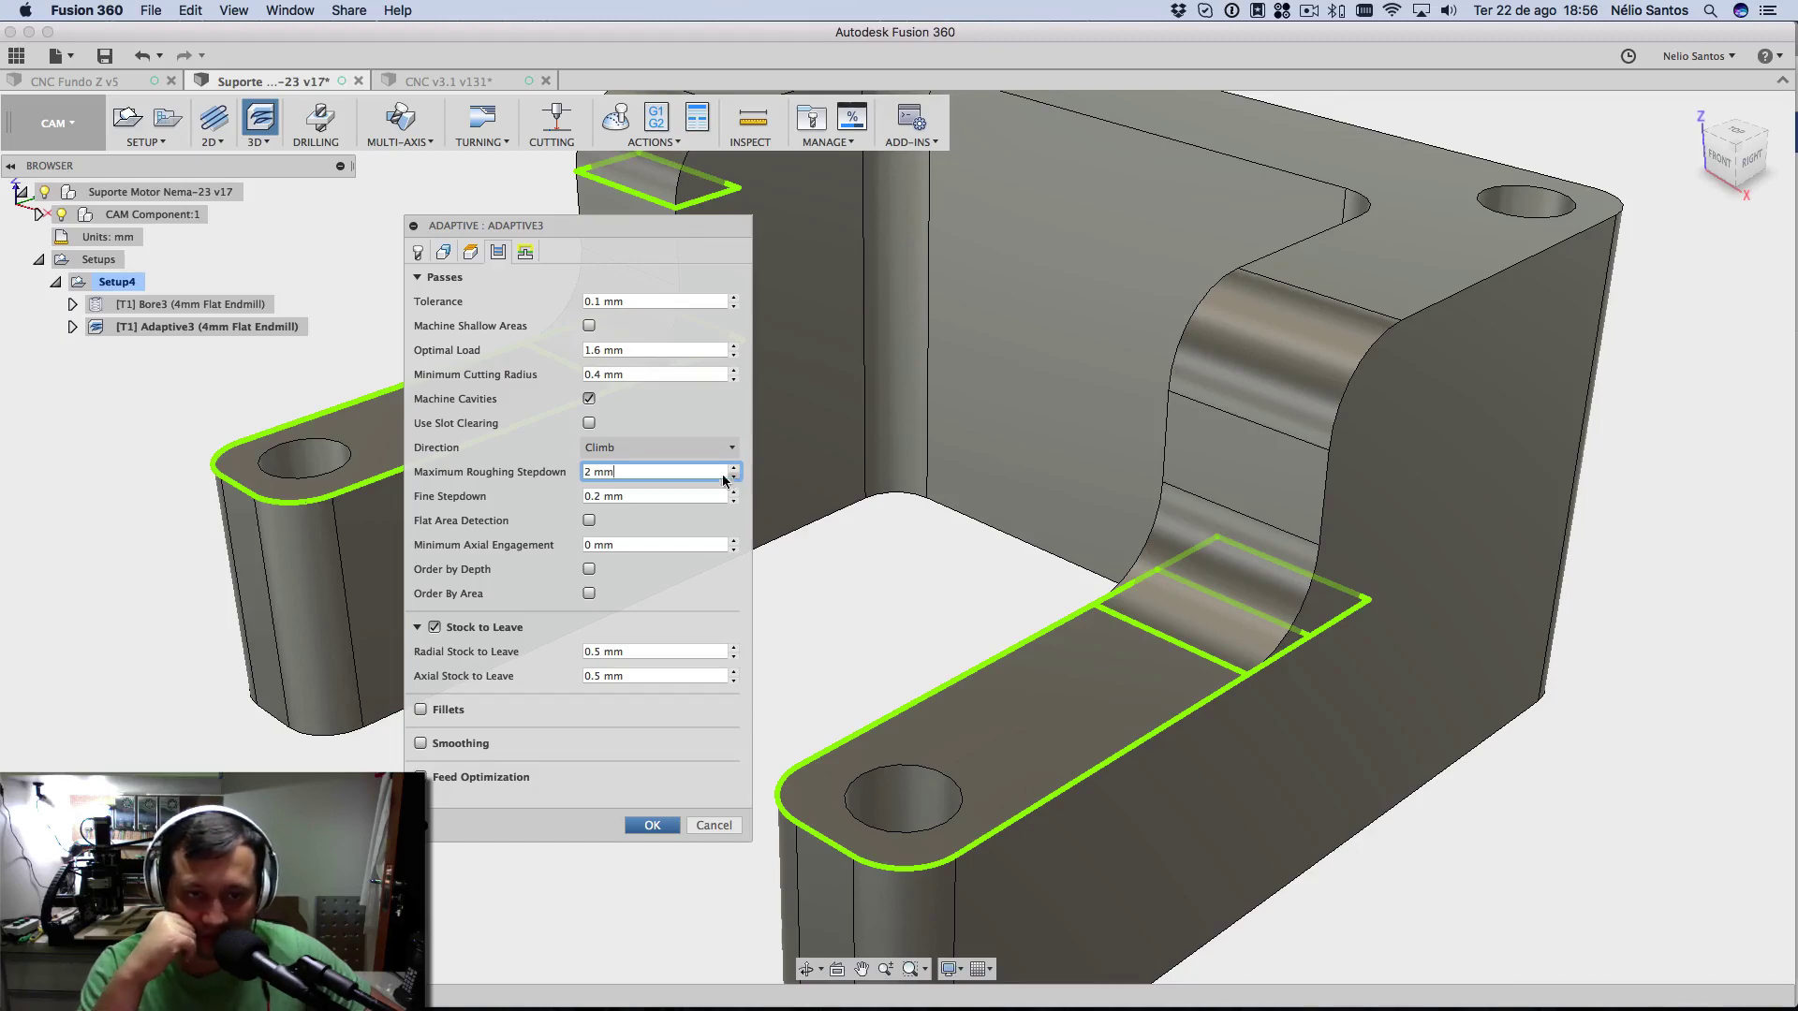
click(658, 450)
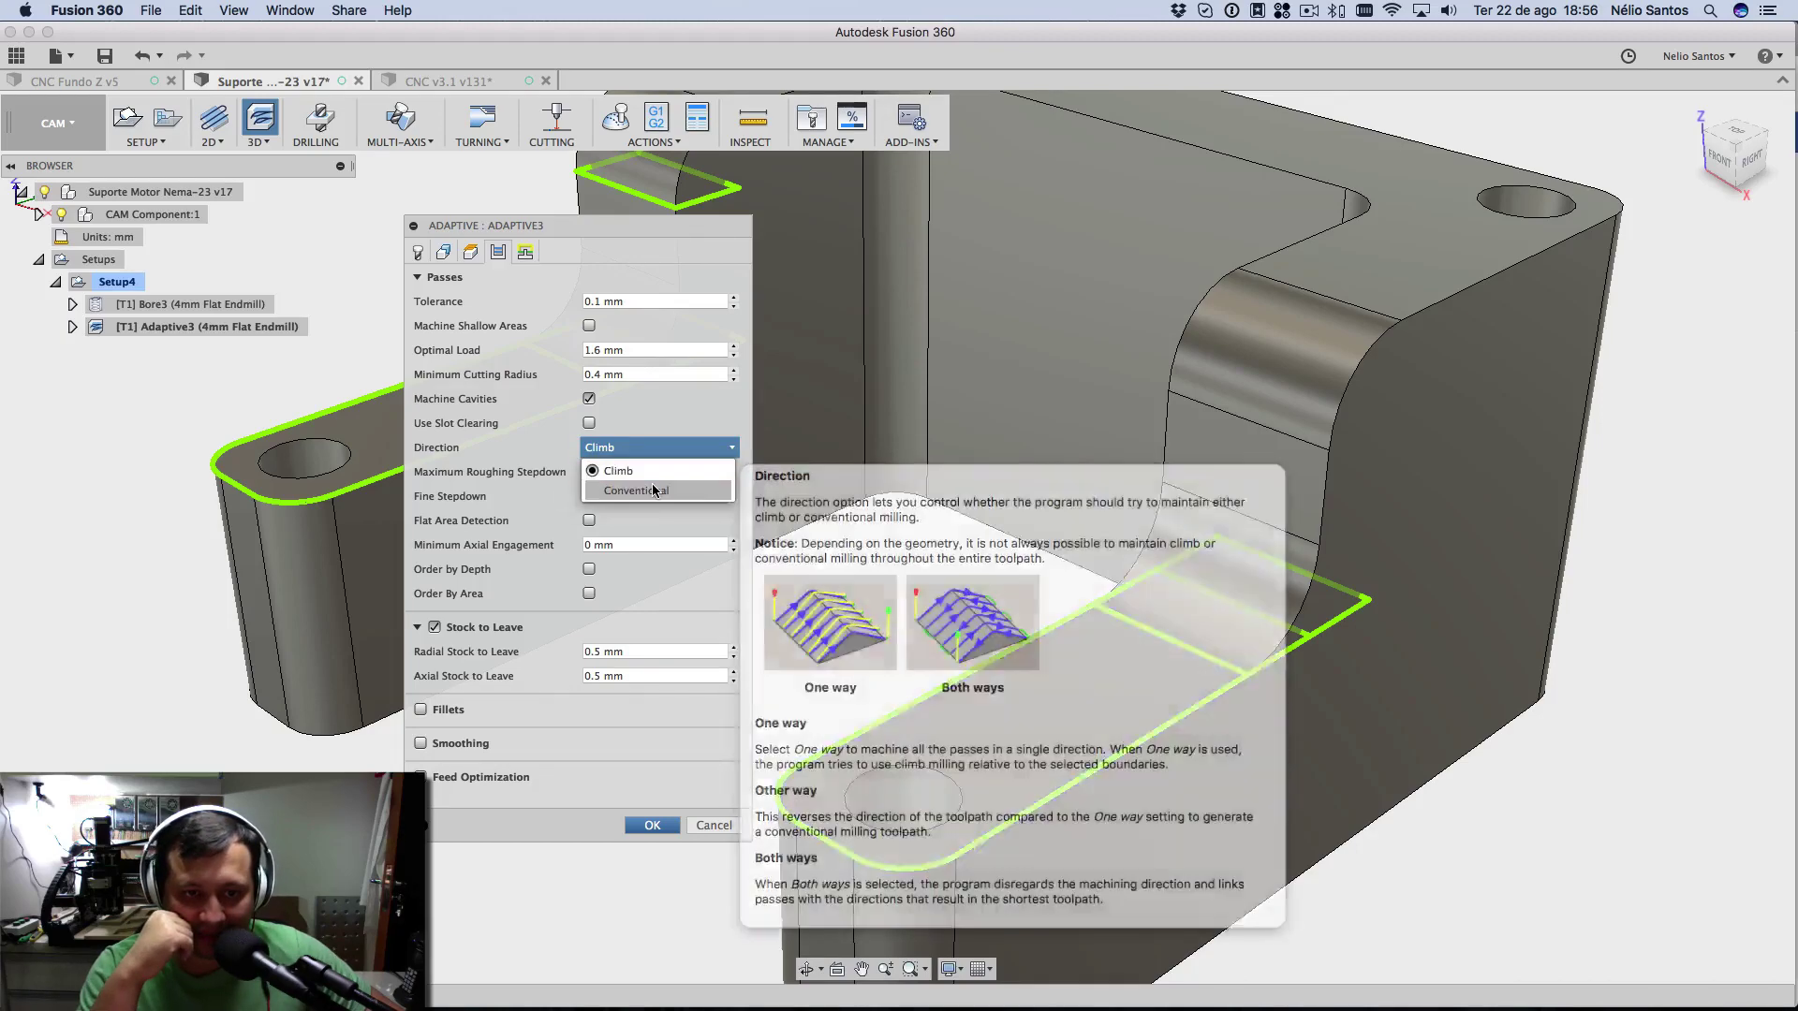
click(652, 487)
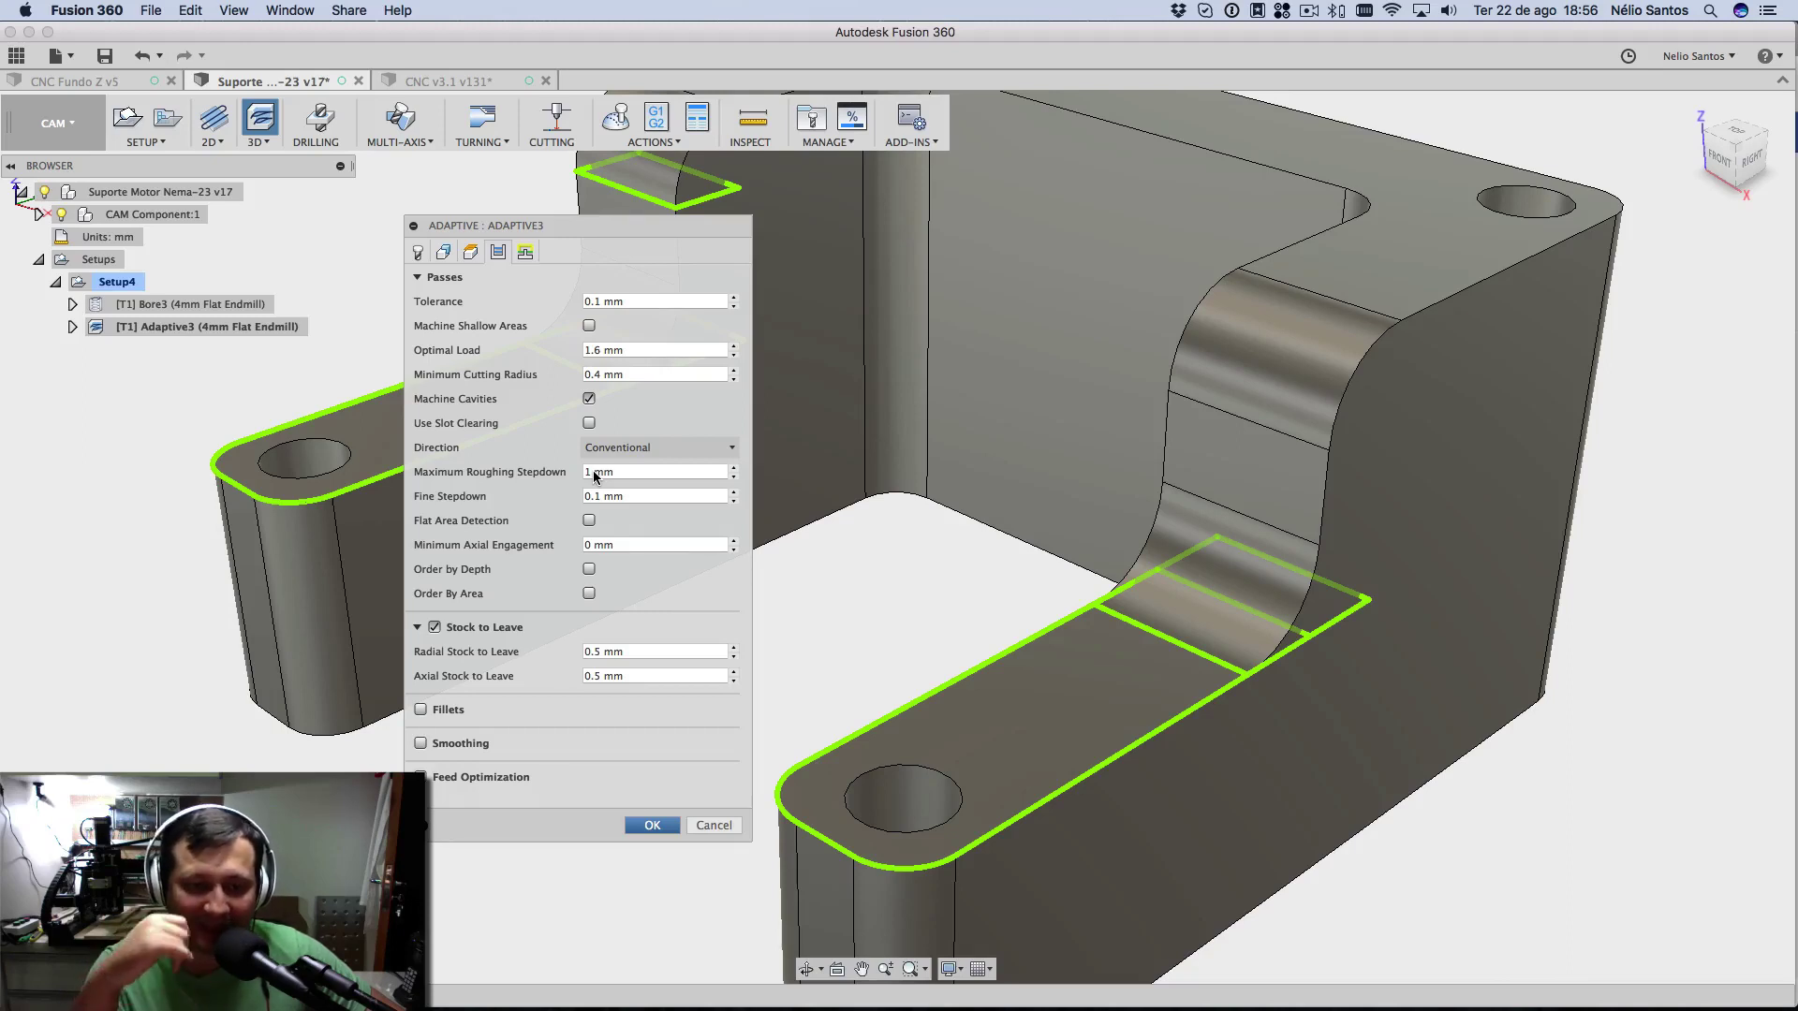
- Disable Stock to Leave for the Adaptive operation
click(434, 629)
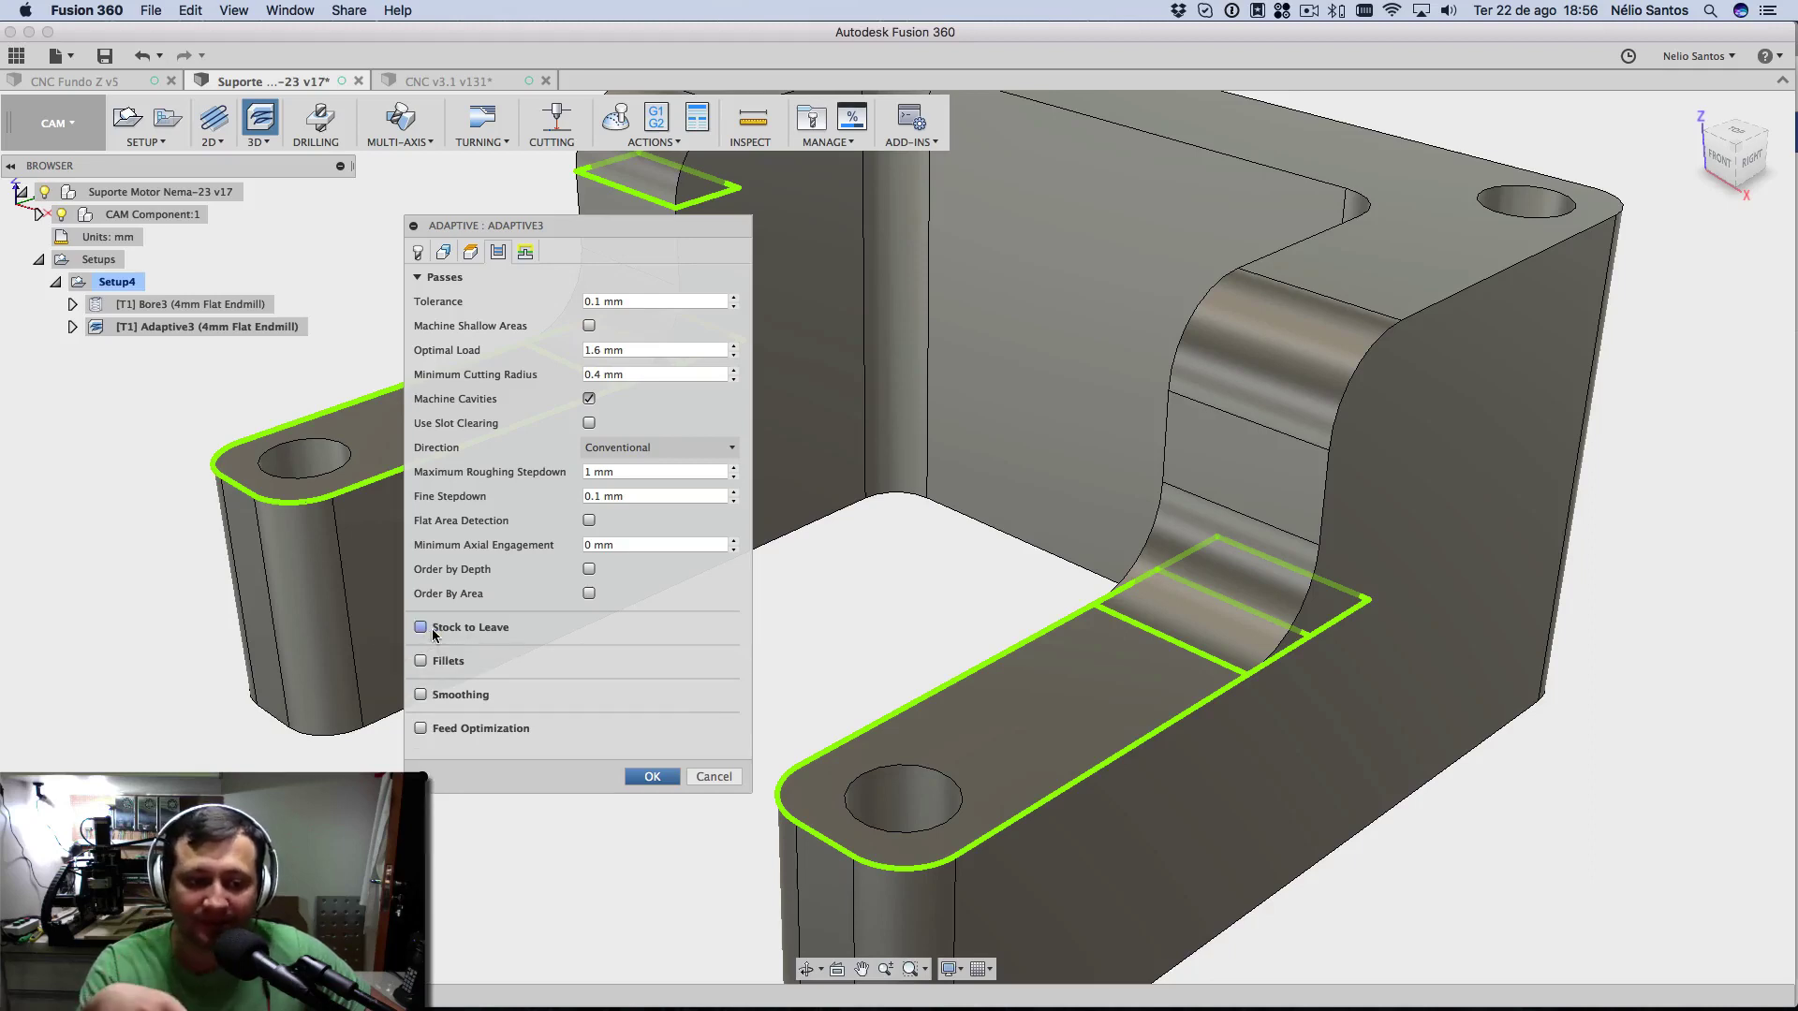
click(423, 628)
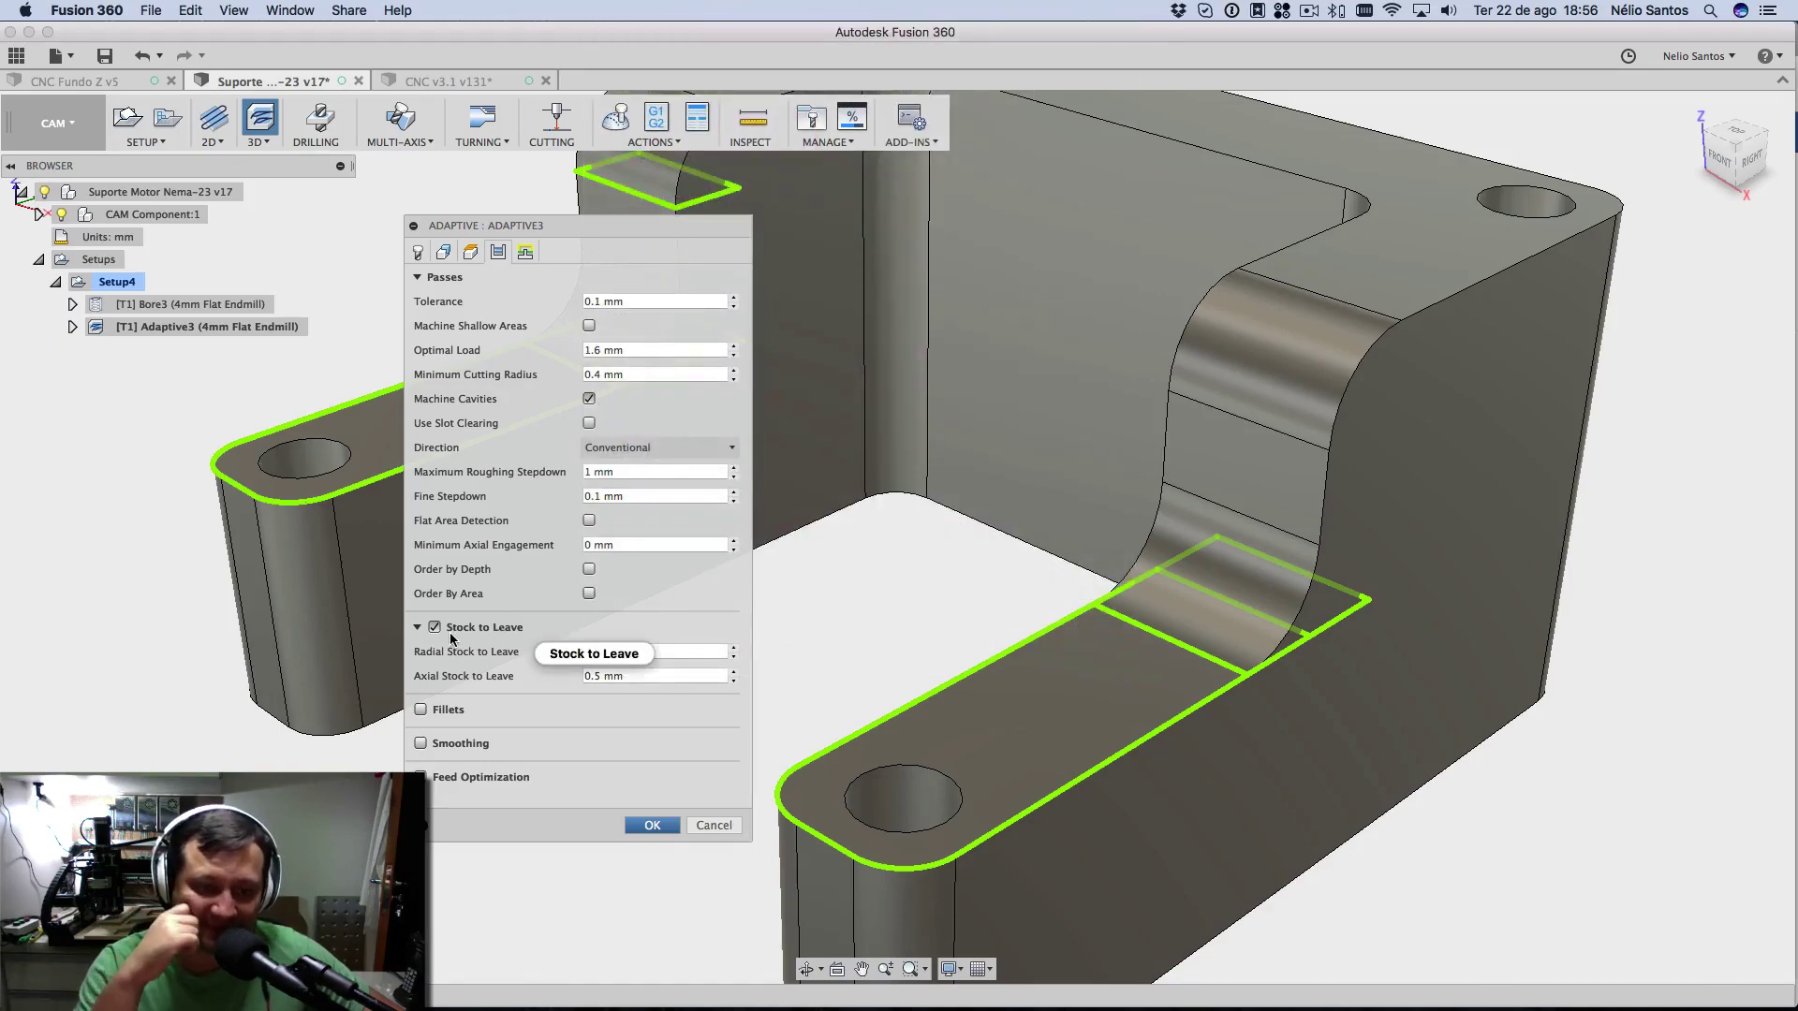
mouse_move(451, 639)
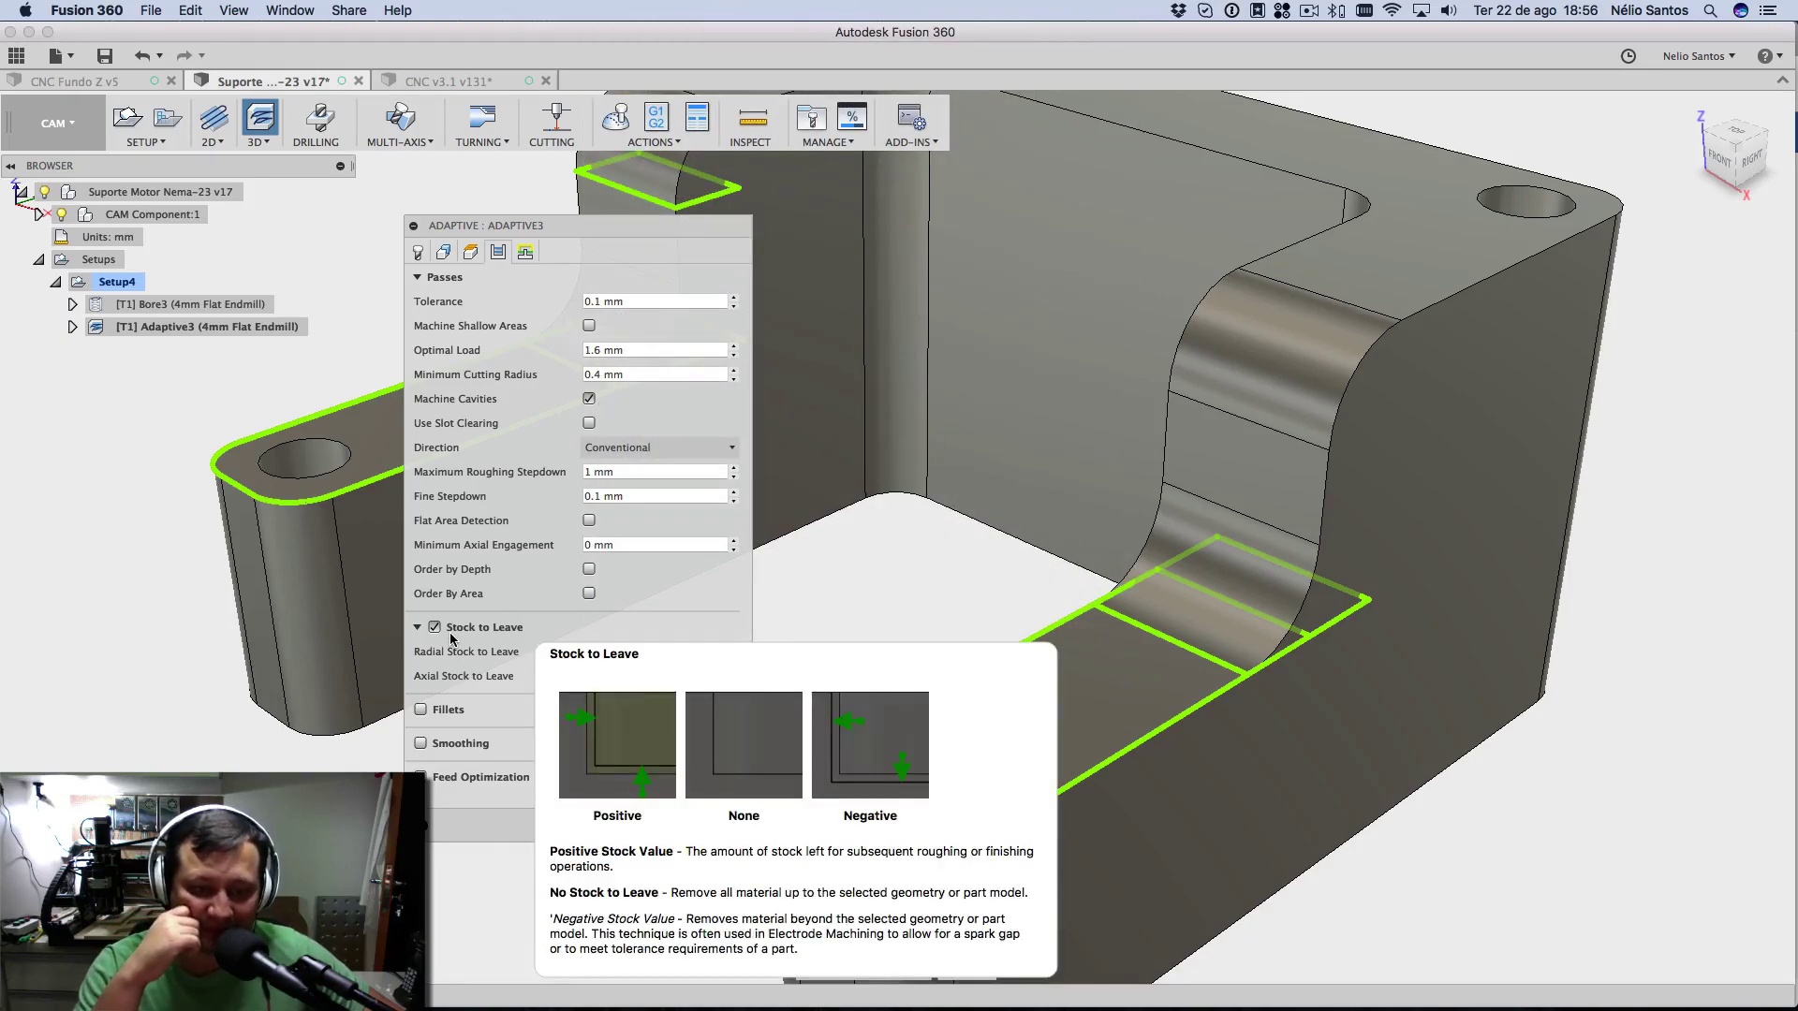
click(435, 627)
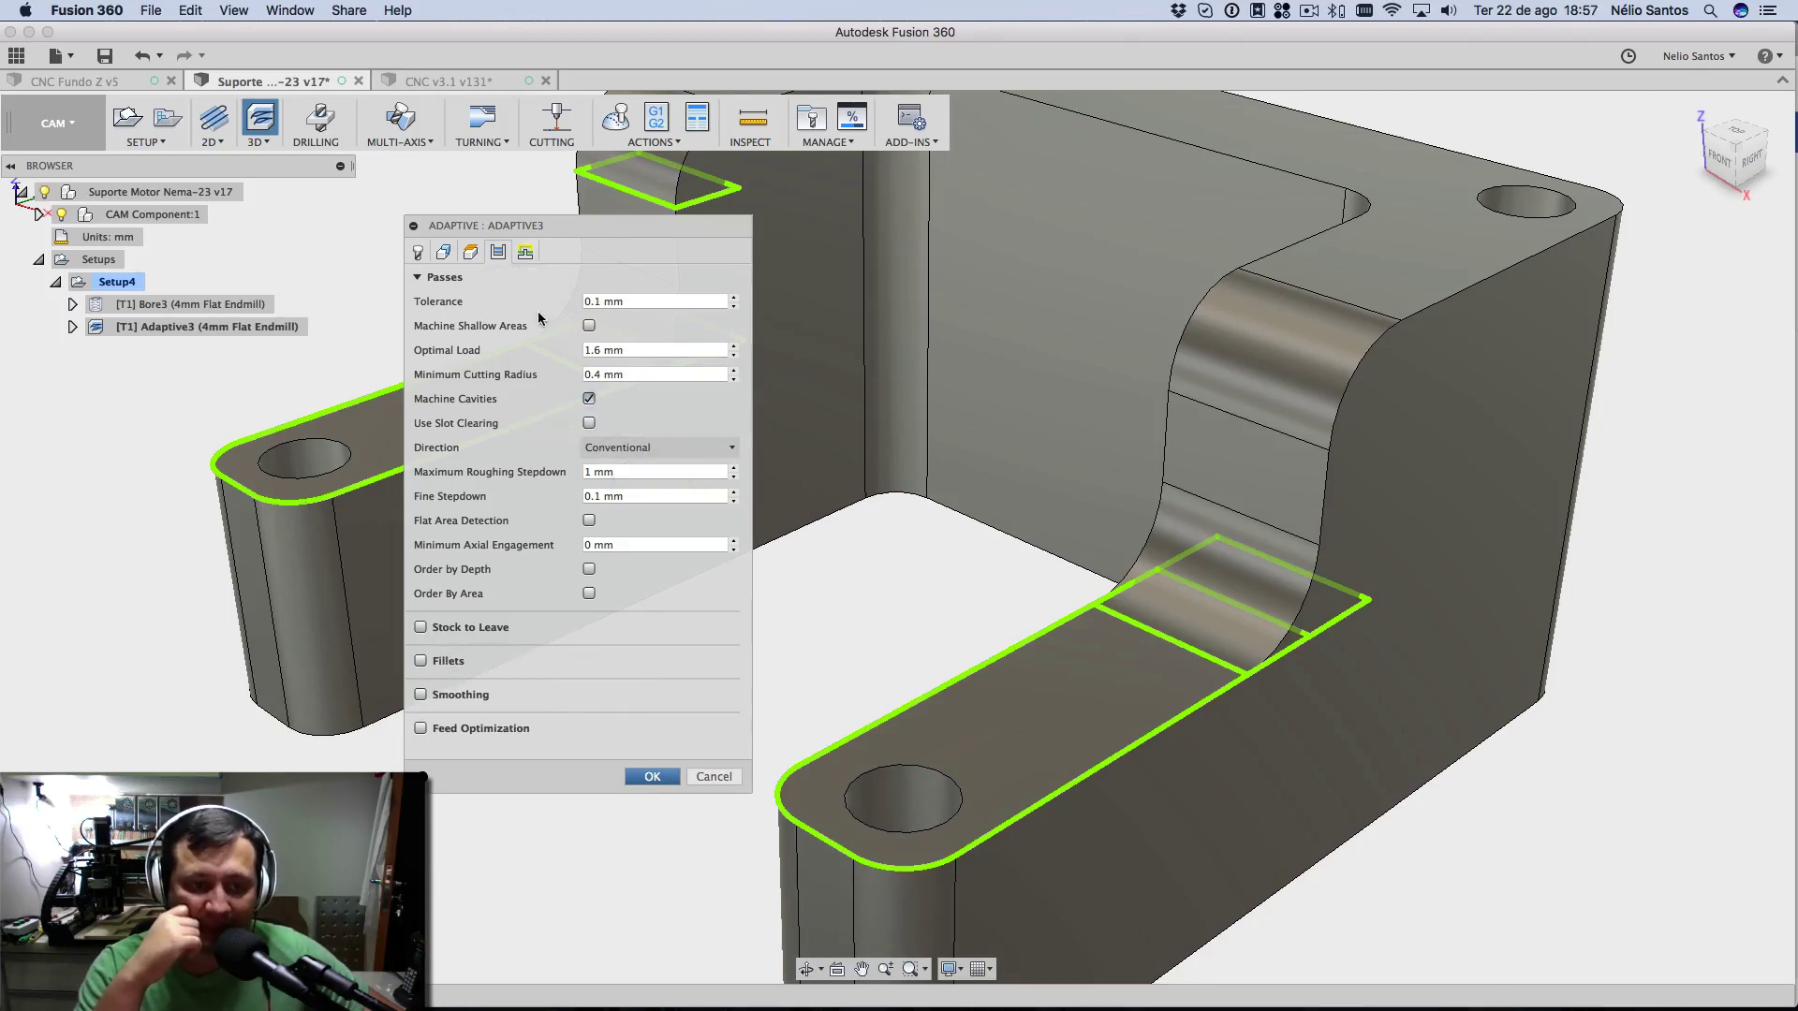
- Review the linking settings, accept the Adaptive operation to generate its toolpath, and inspect the passes over both arms
click(525, 252)
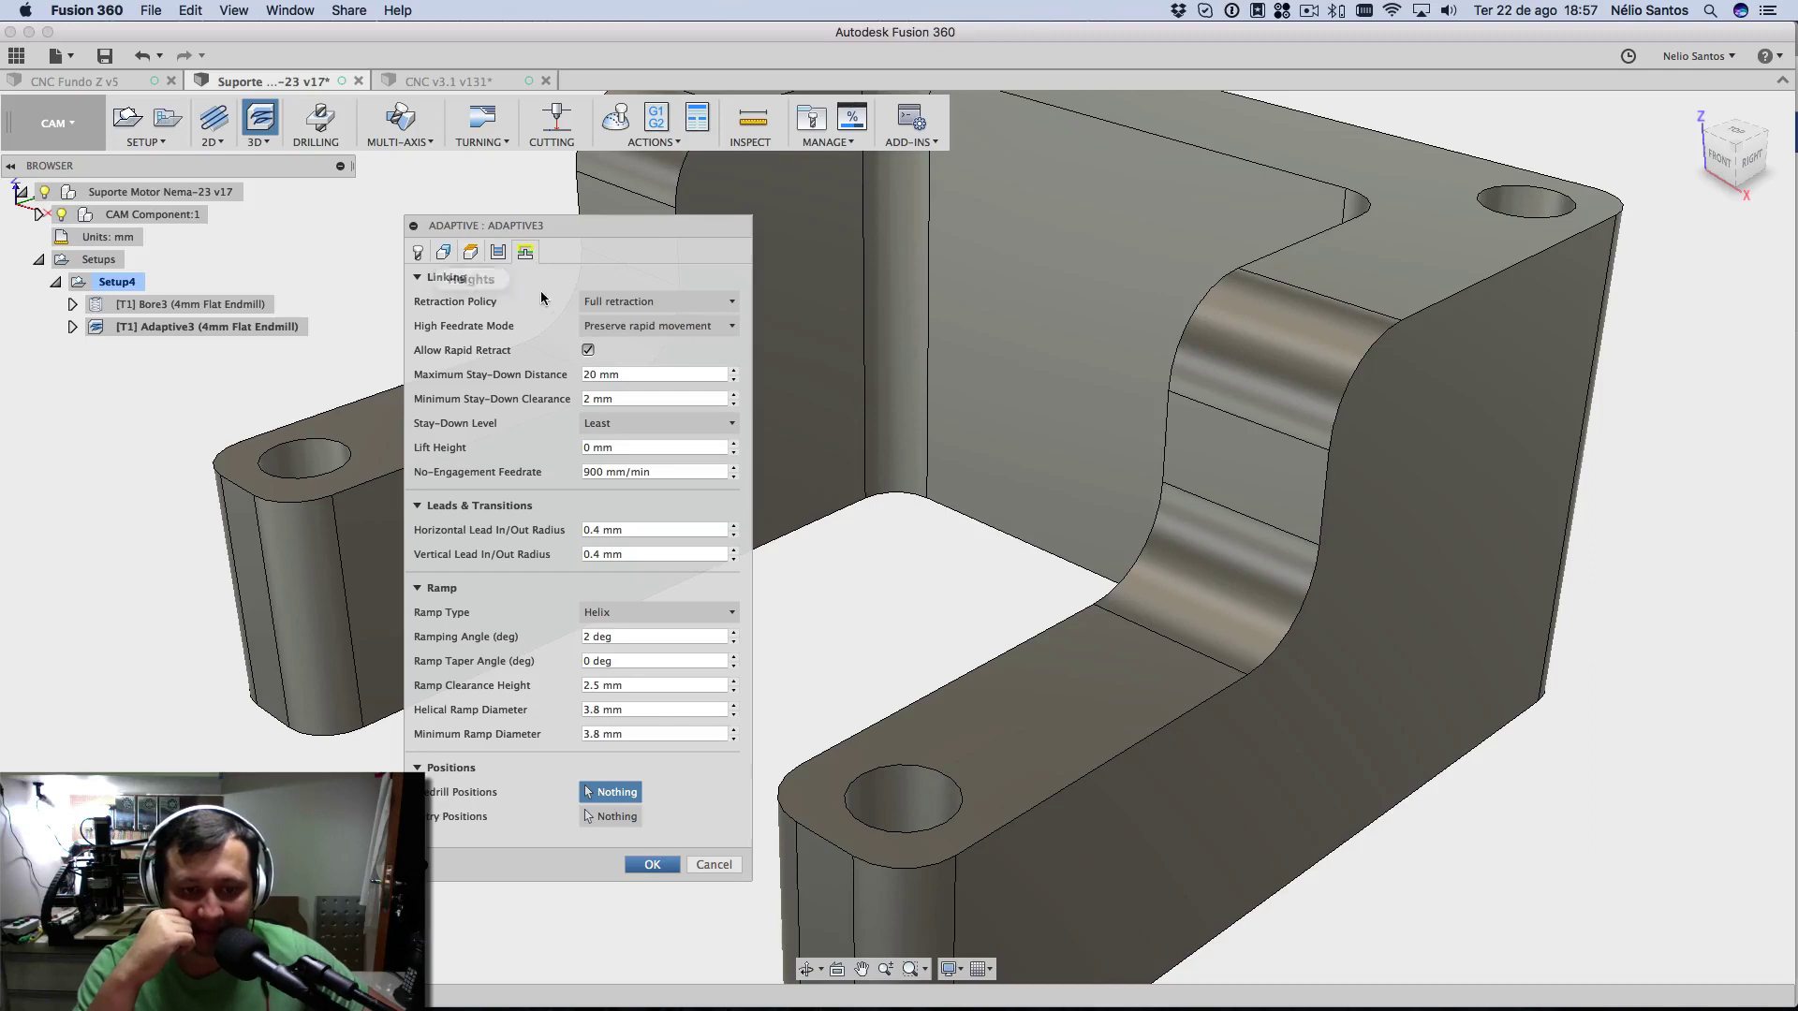
click(652, 864)
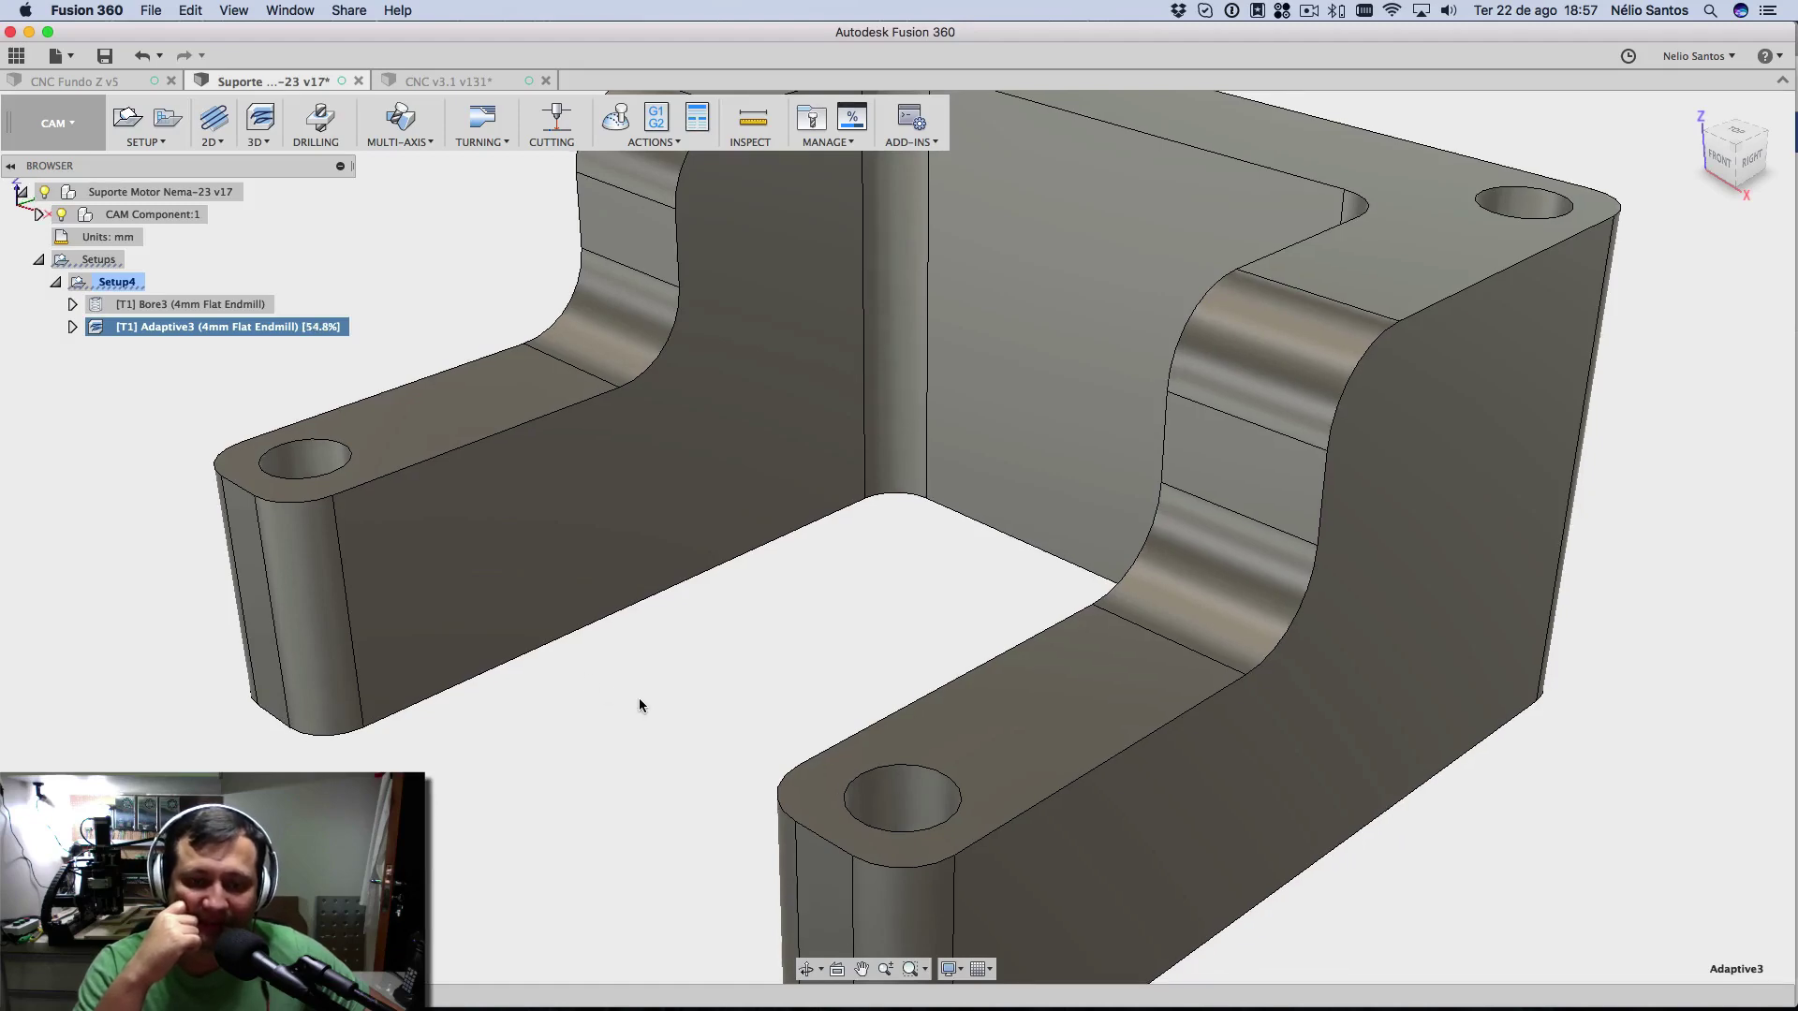
scroll(638, 700, down, 3)
scroll(639, 700, down, 2)
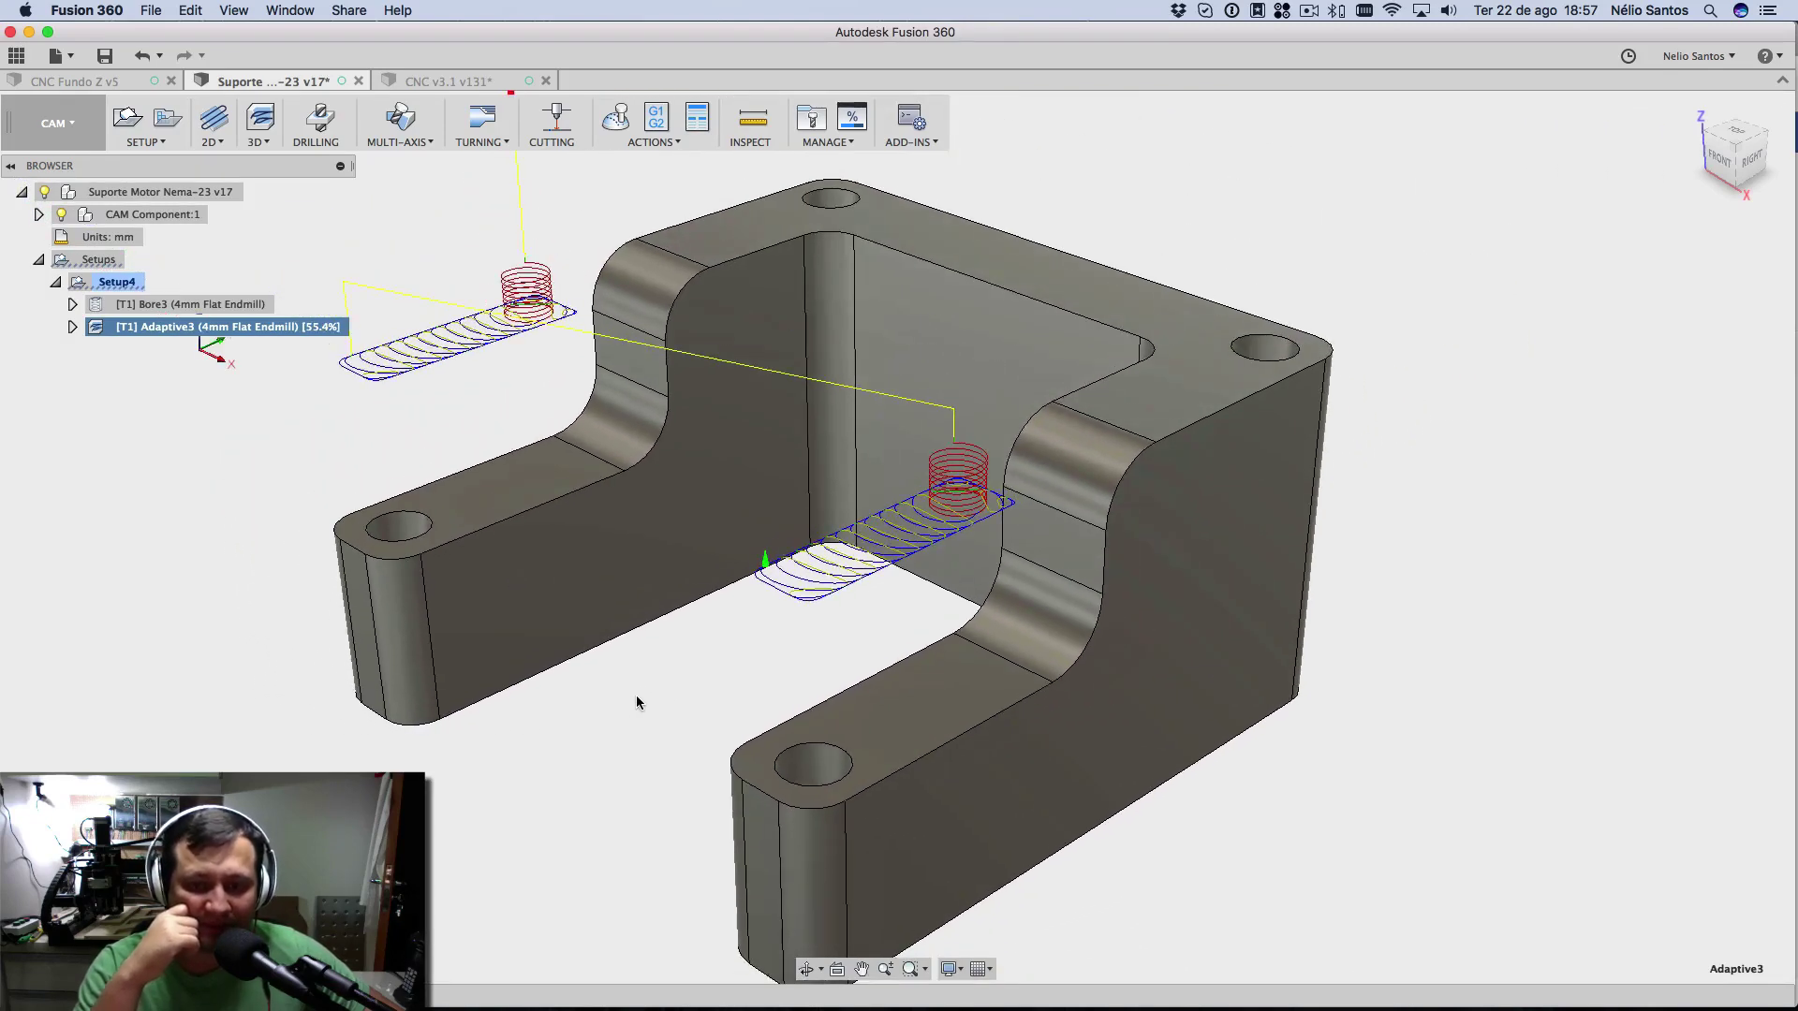
scroll(639, 700, down, 1)
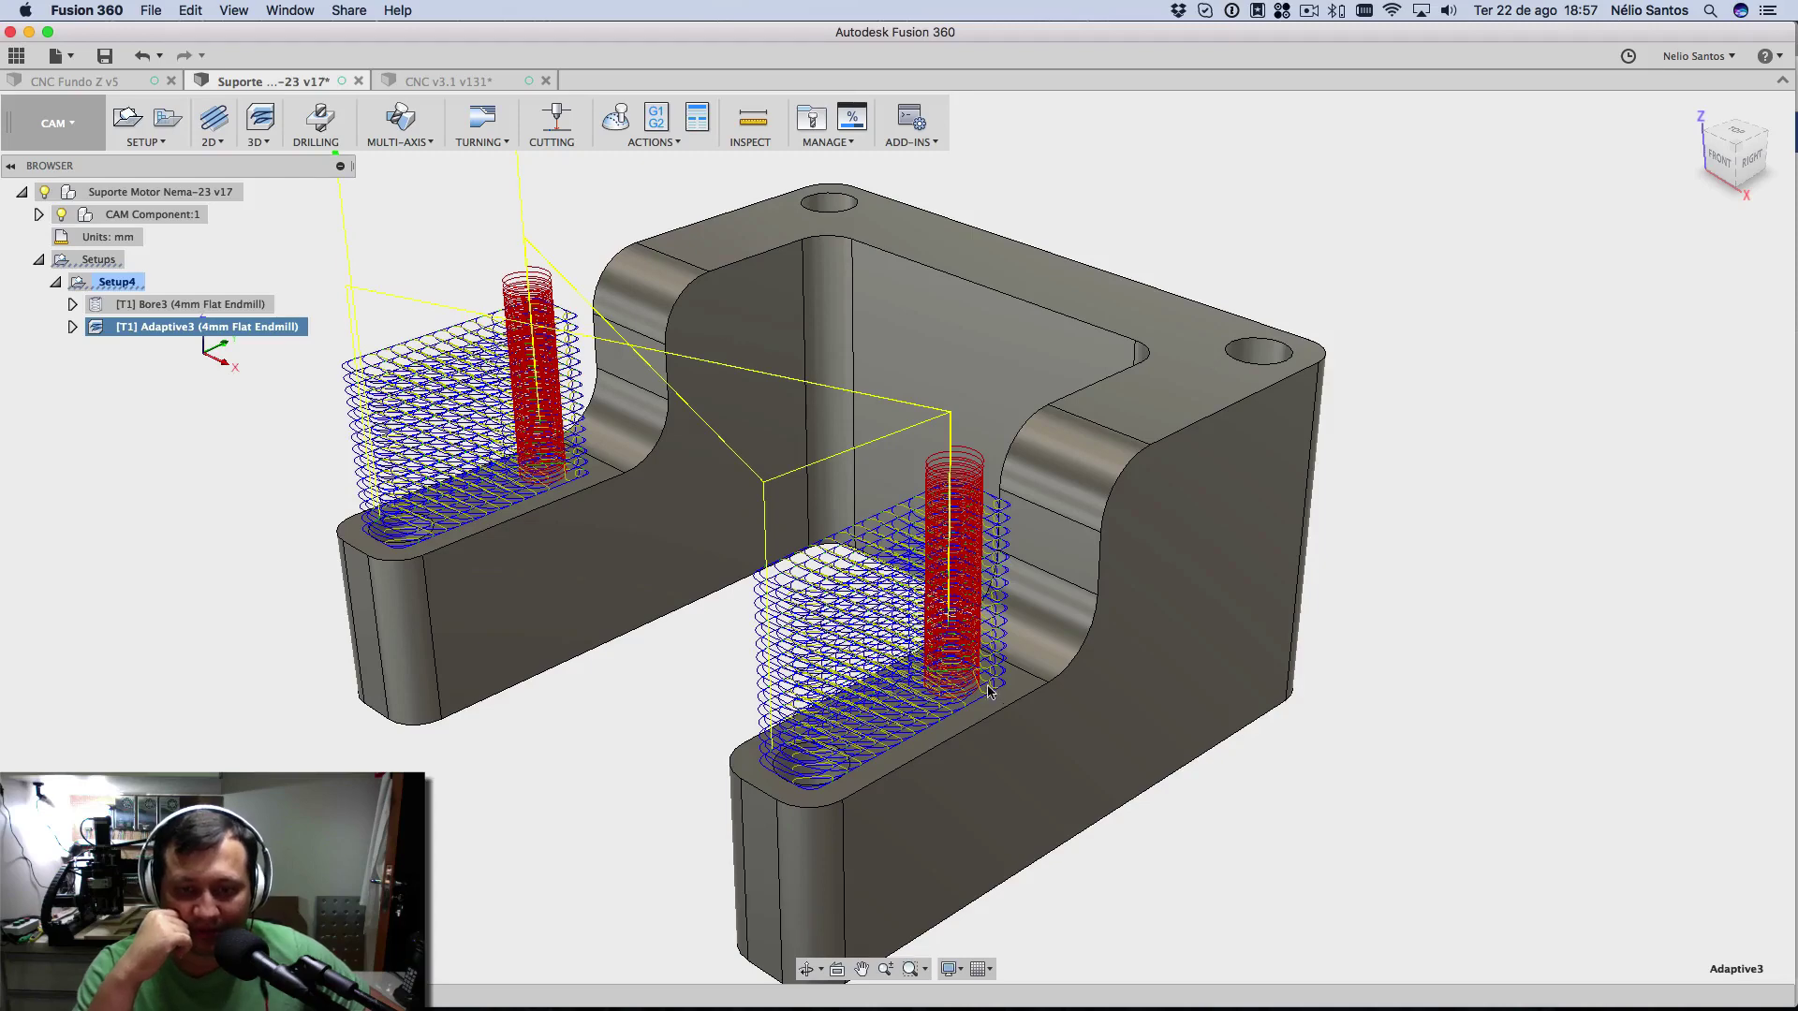
- Edit the Adaptive operation to use Tool outside boundary containment, regenerate its toolpath, and inspect the passes over both arms
right_click(175, 336)
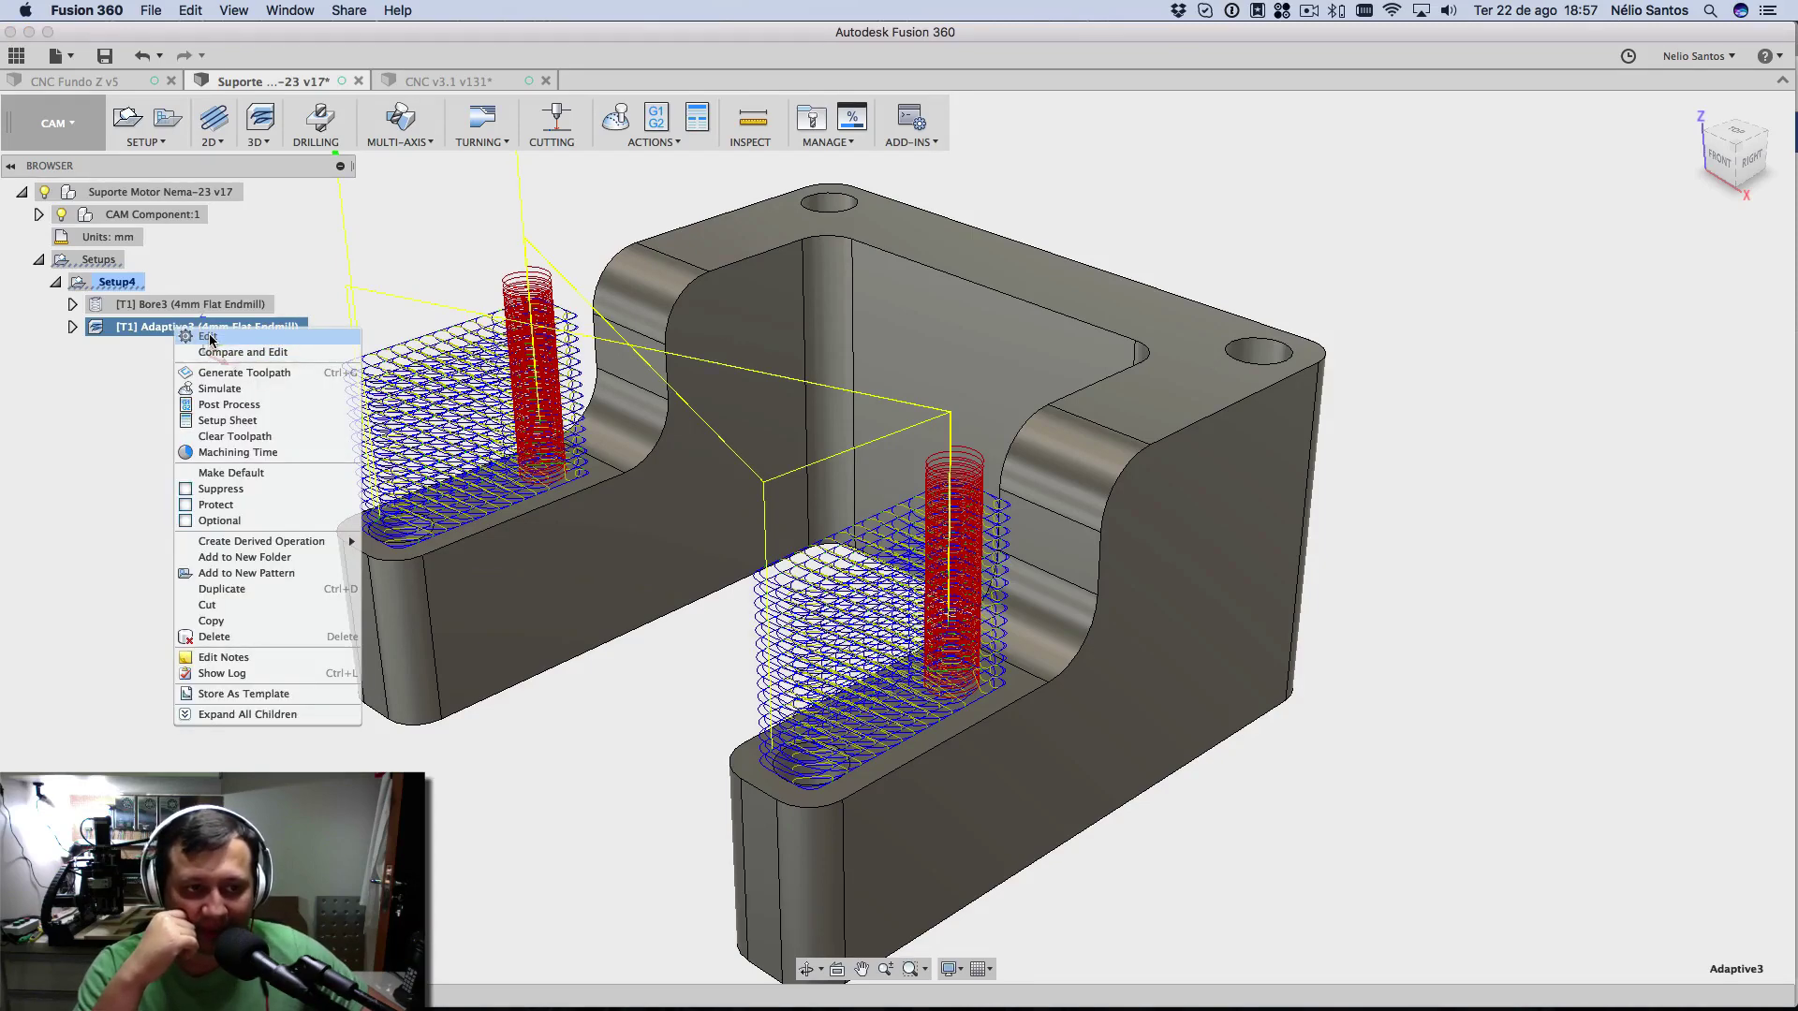
click(208, 337)
click(471, 255)
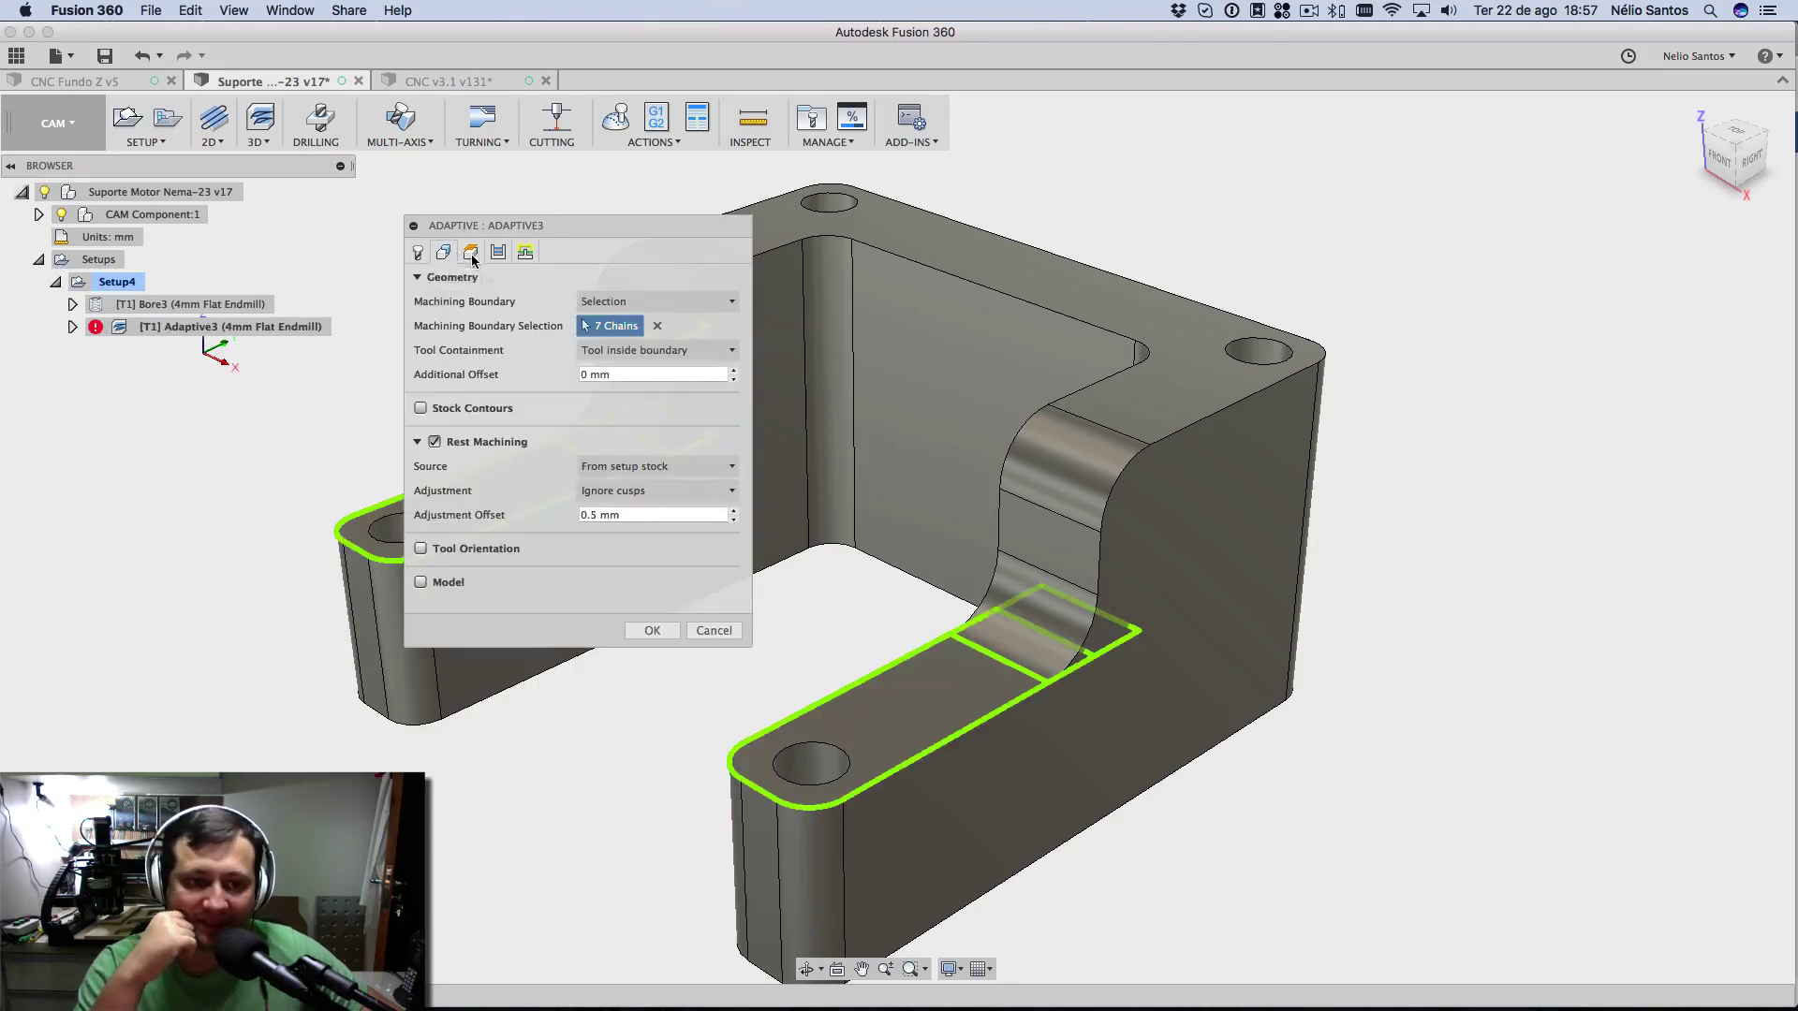
click(444, 253)
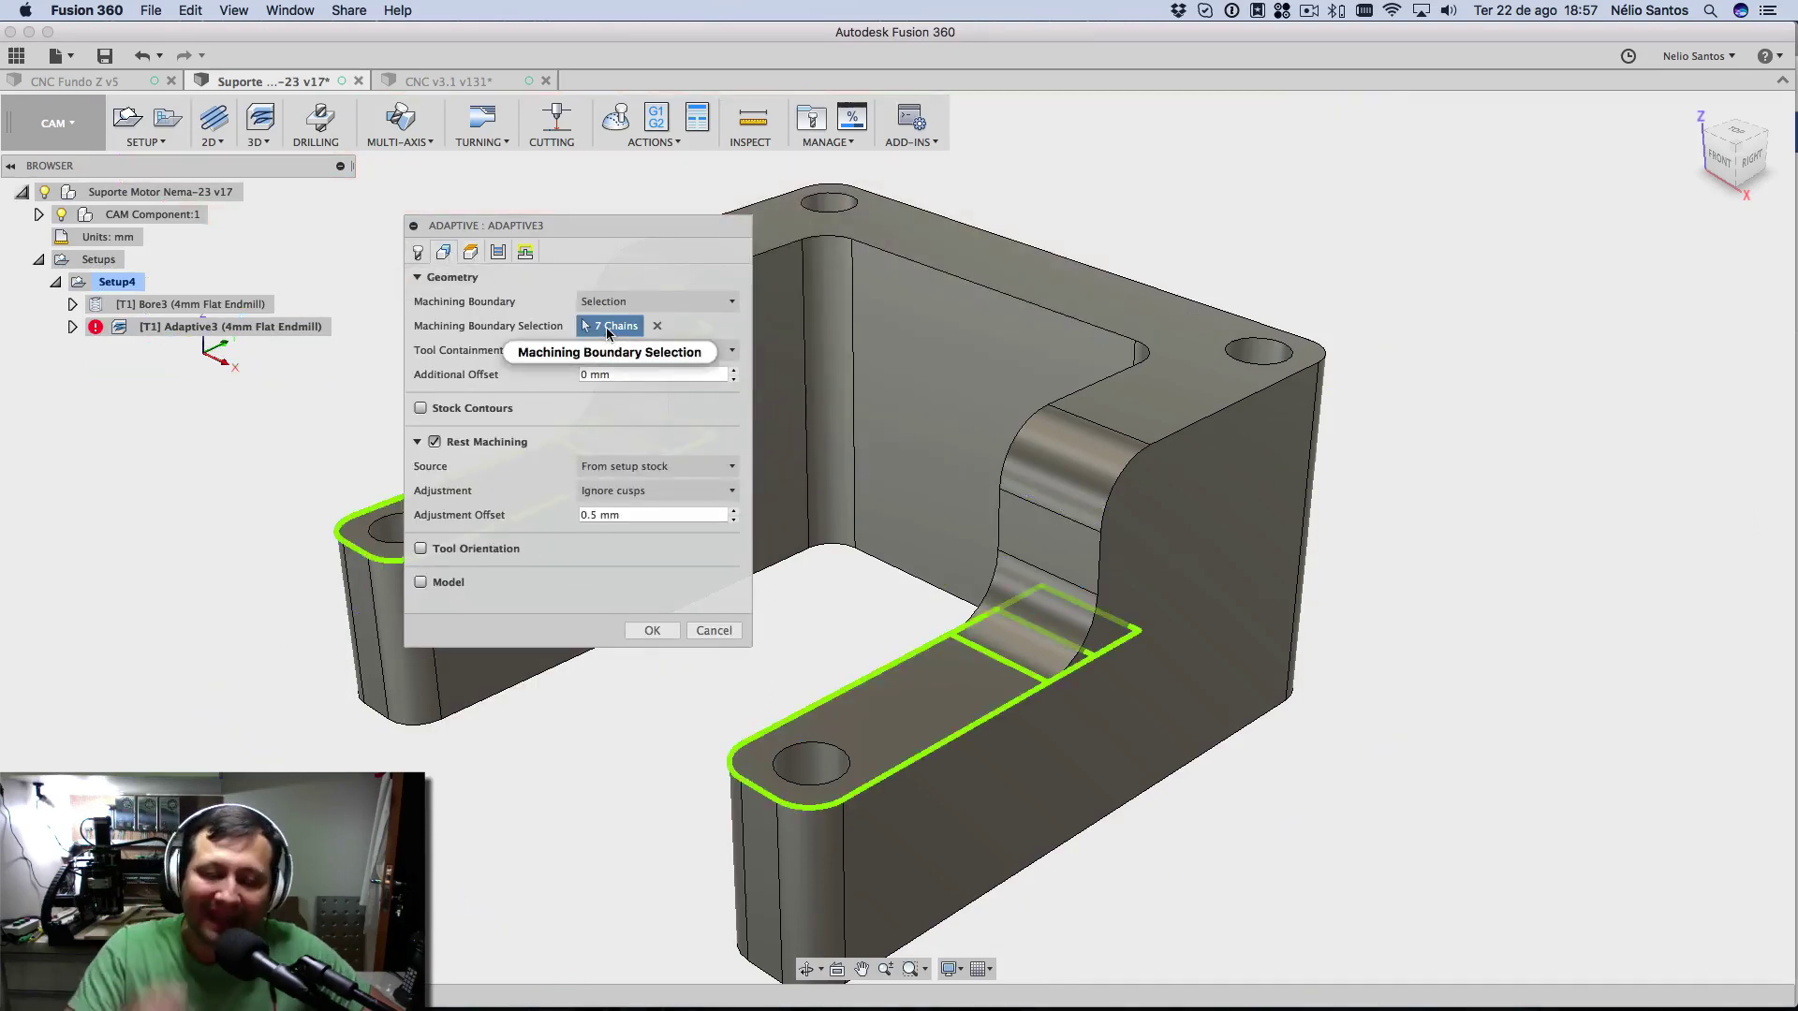
mouse_move(607, 310)
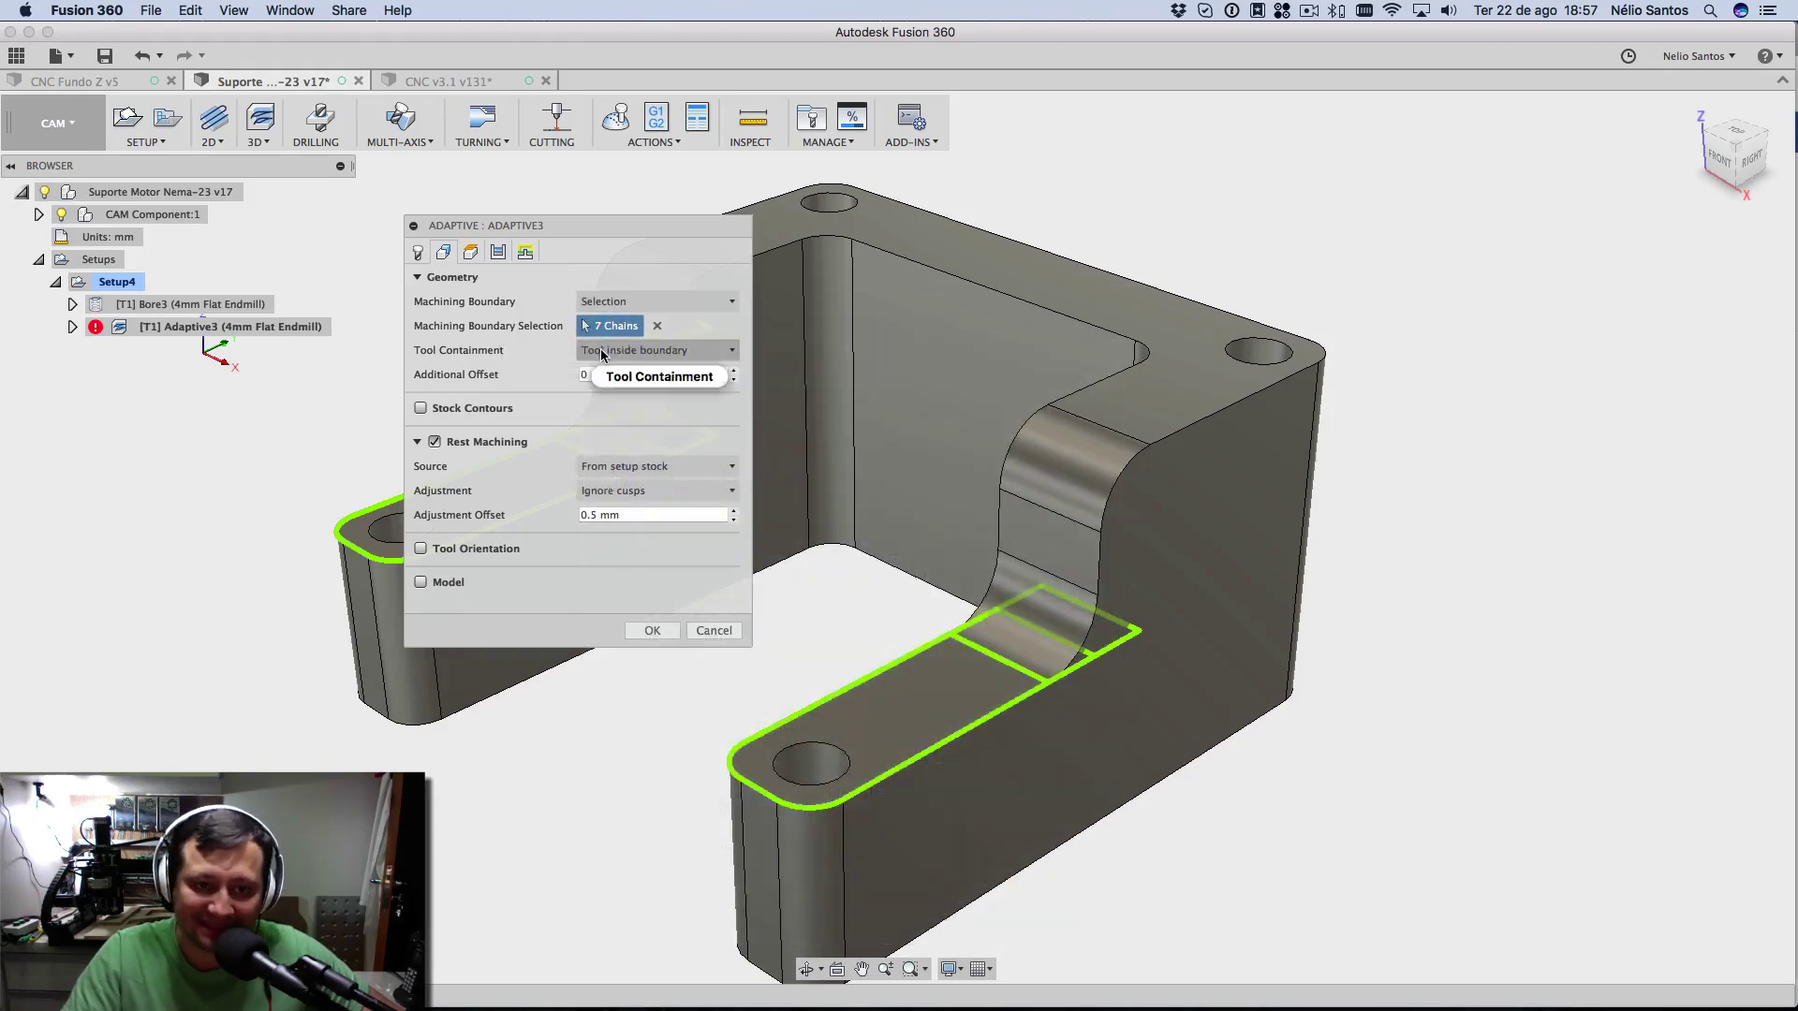
click(602, 351)
mouse_move(611, 420)
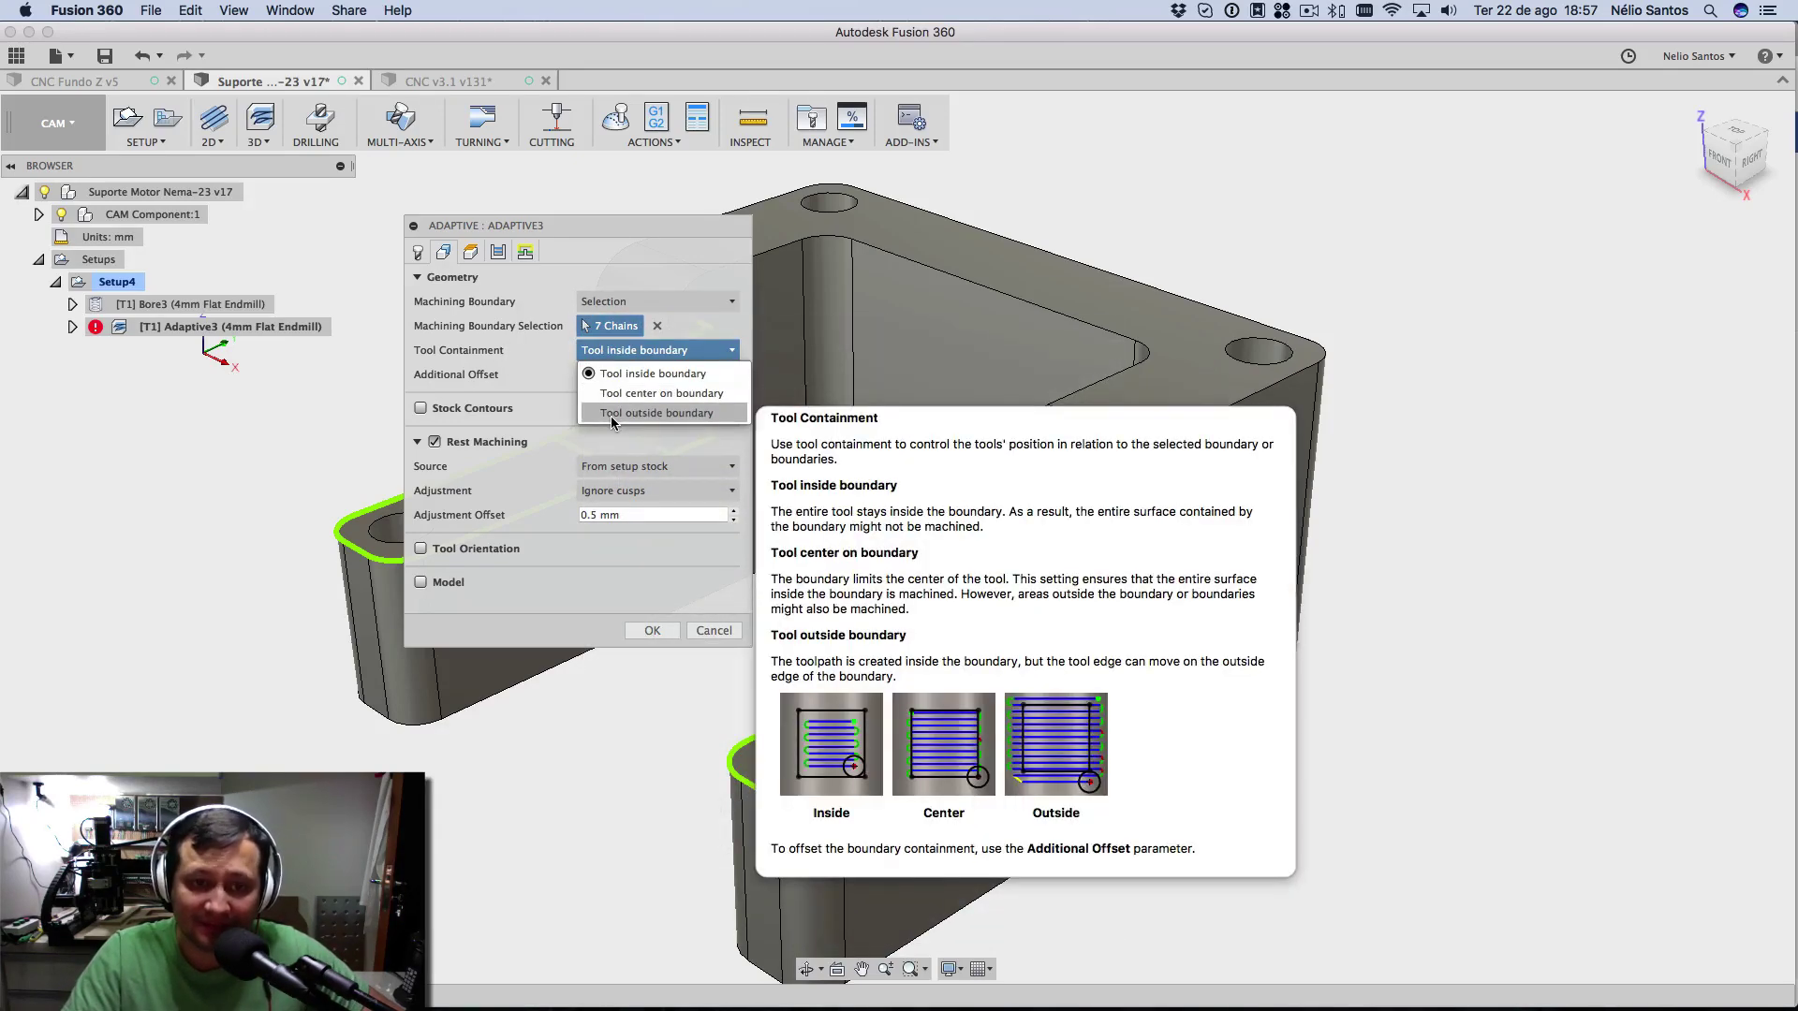
click(611, 418)
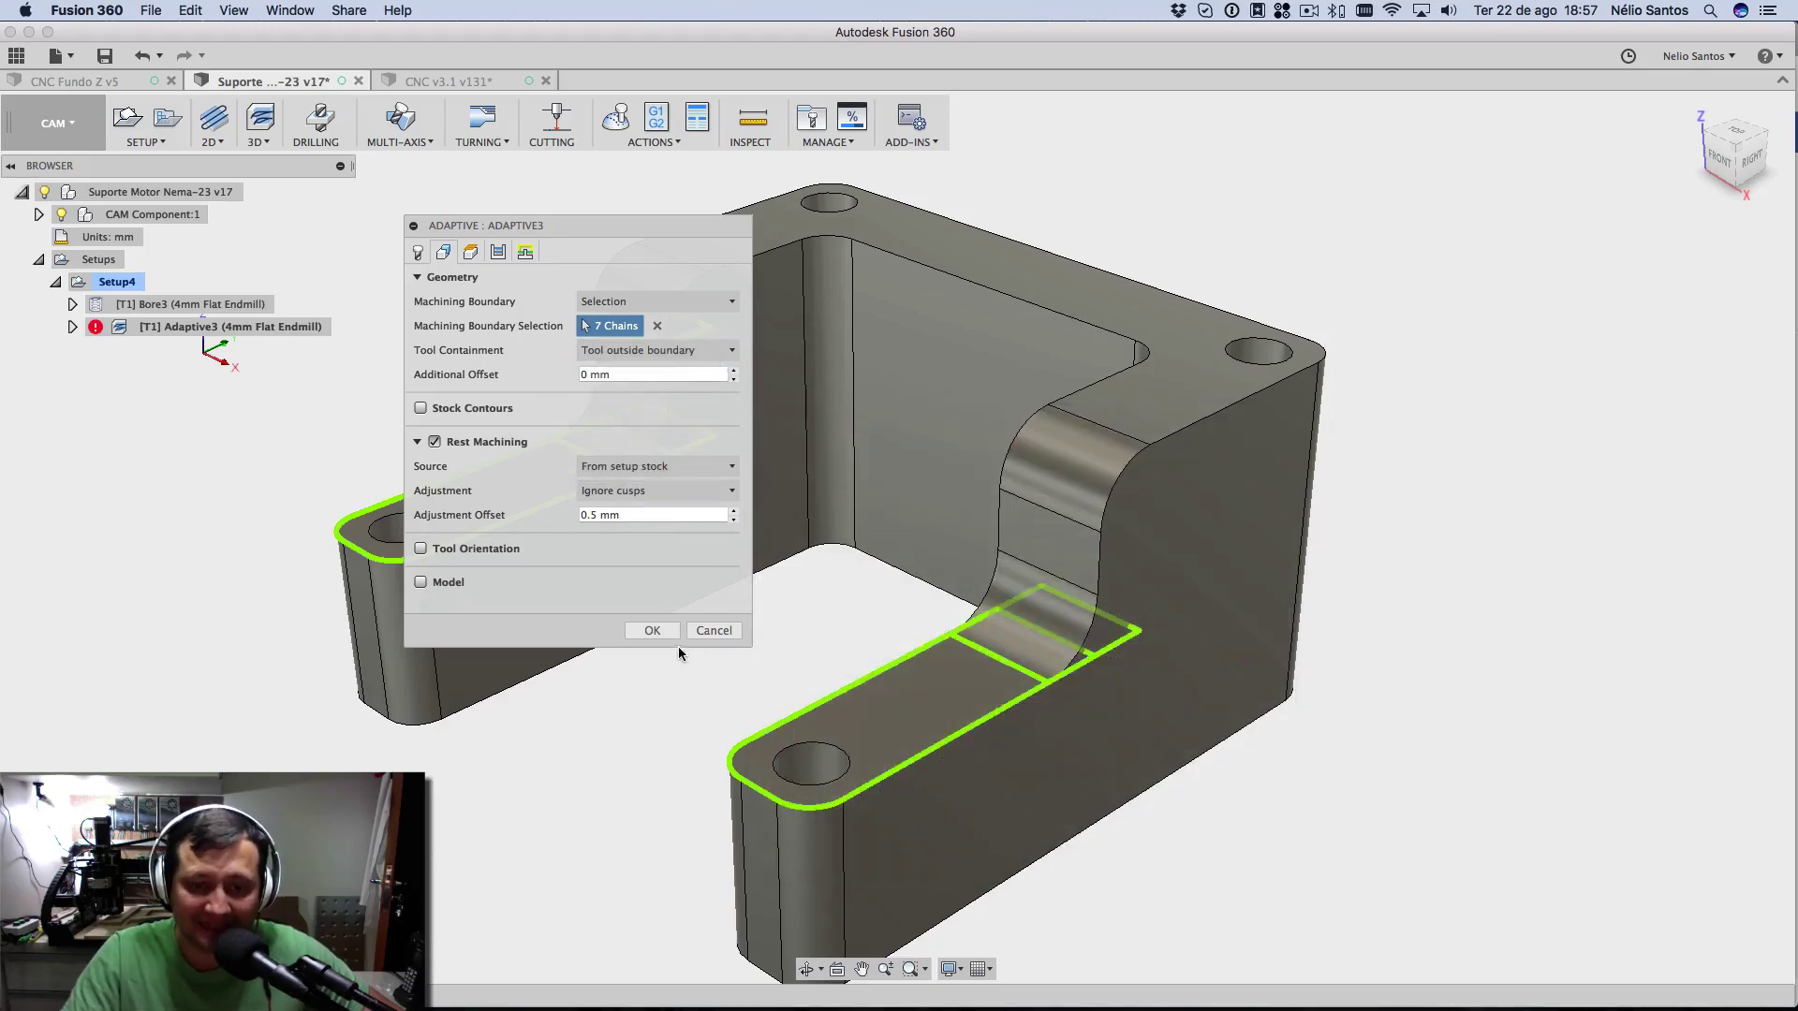
click(653, 630)
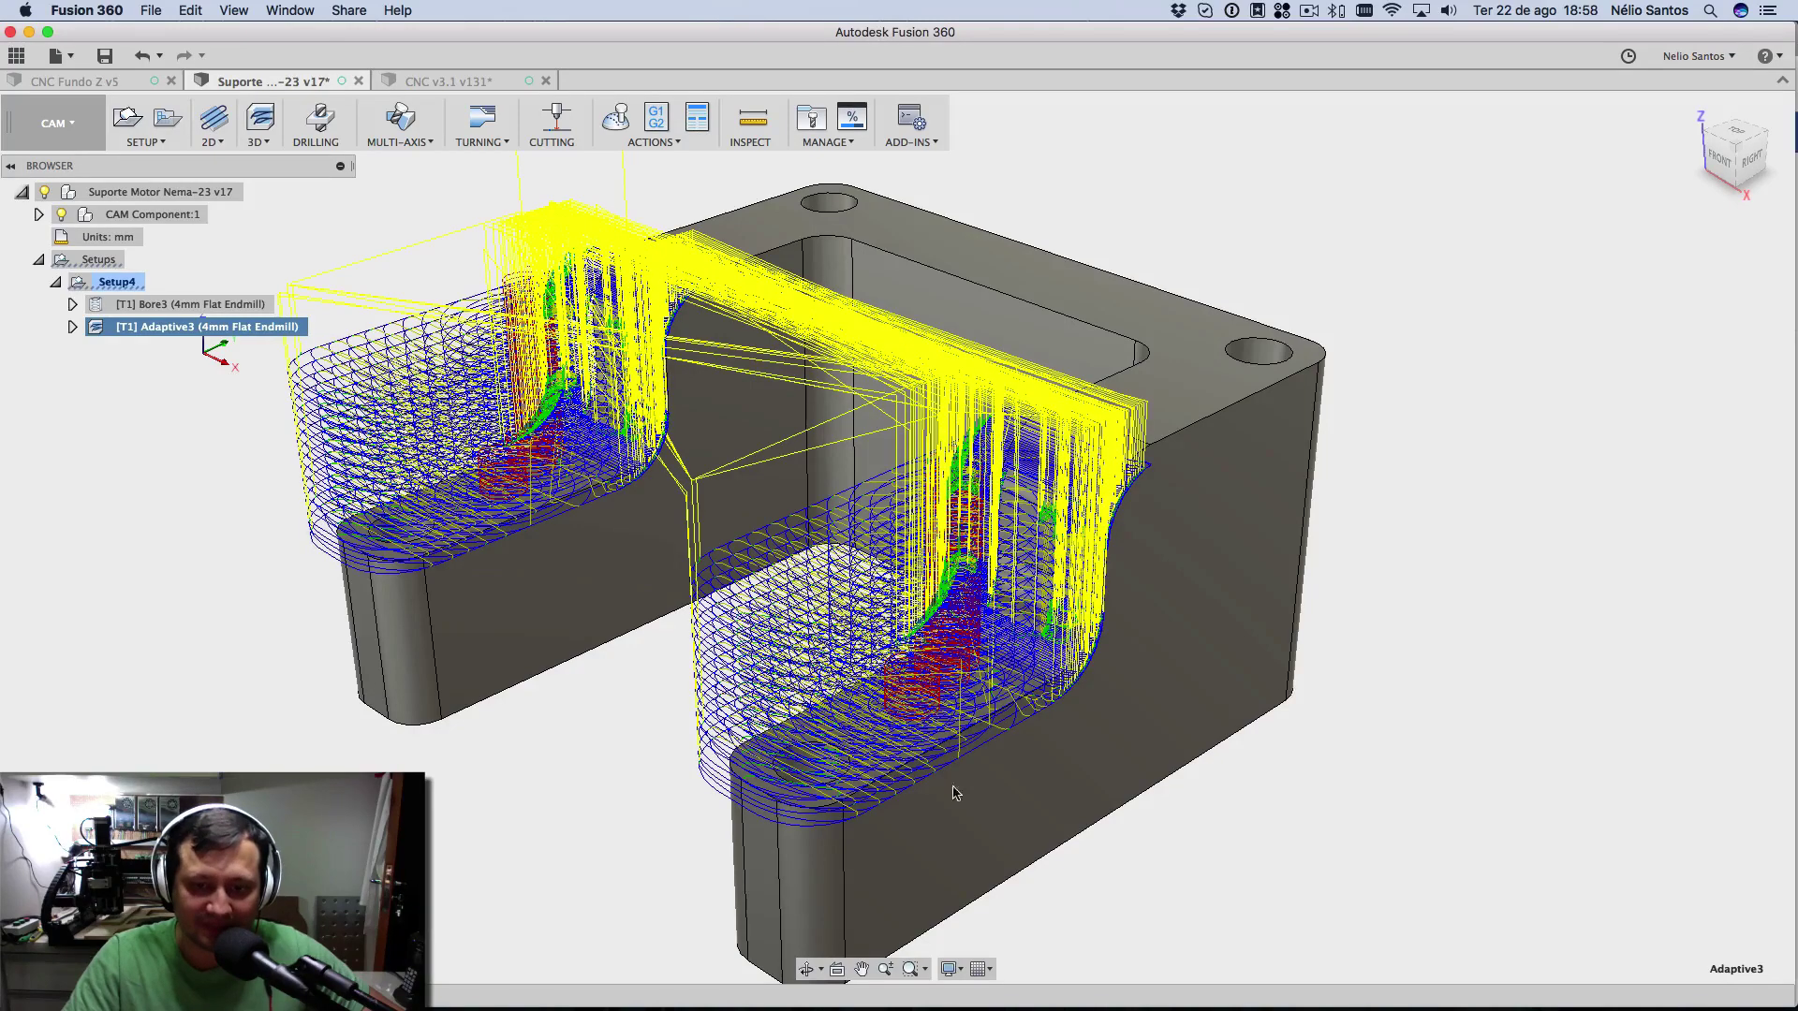
shift+middle_drag(662, 851, 770, 831)
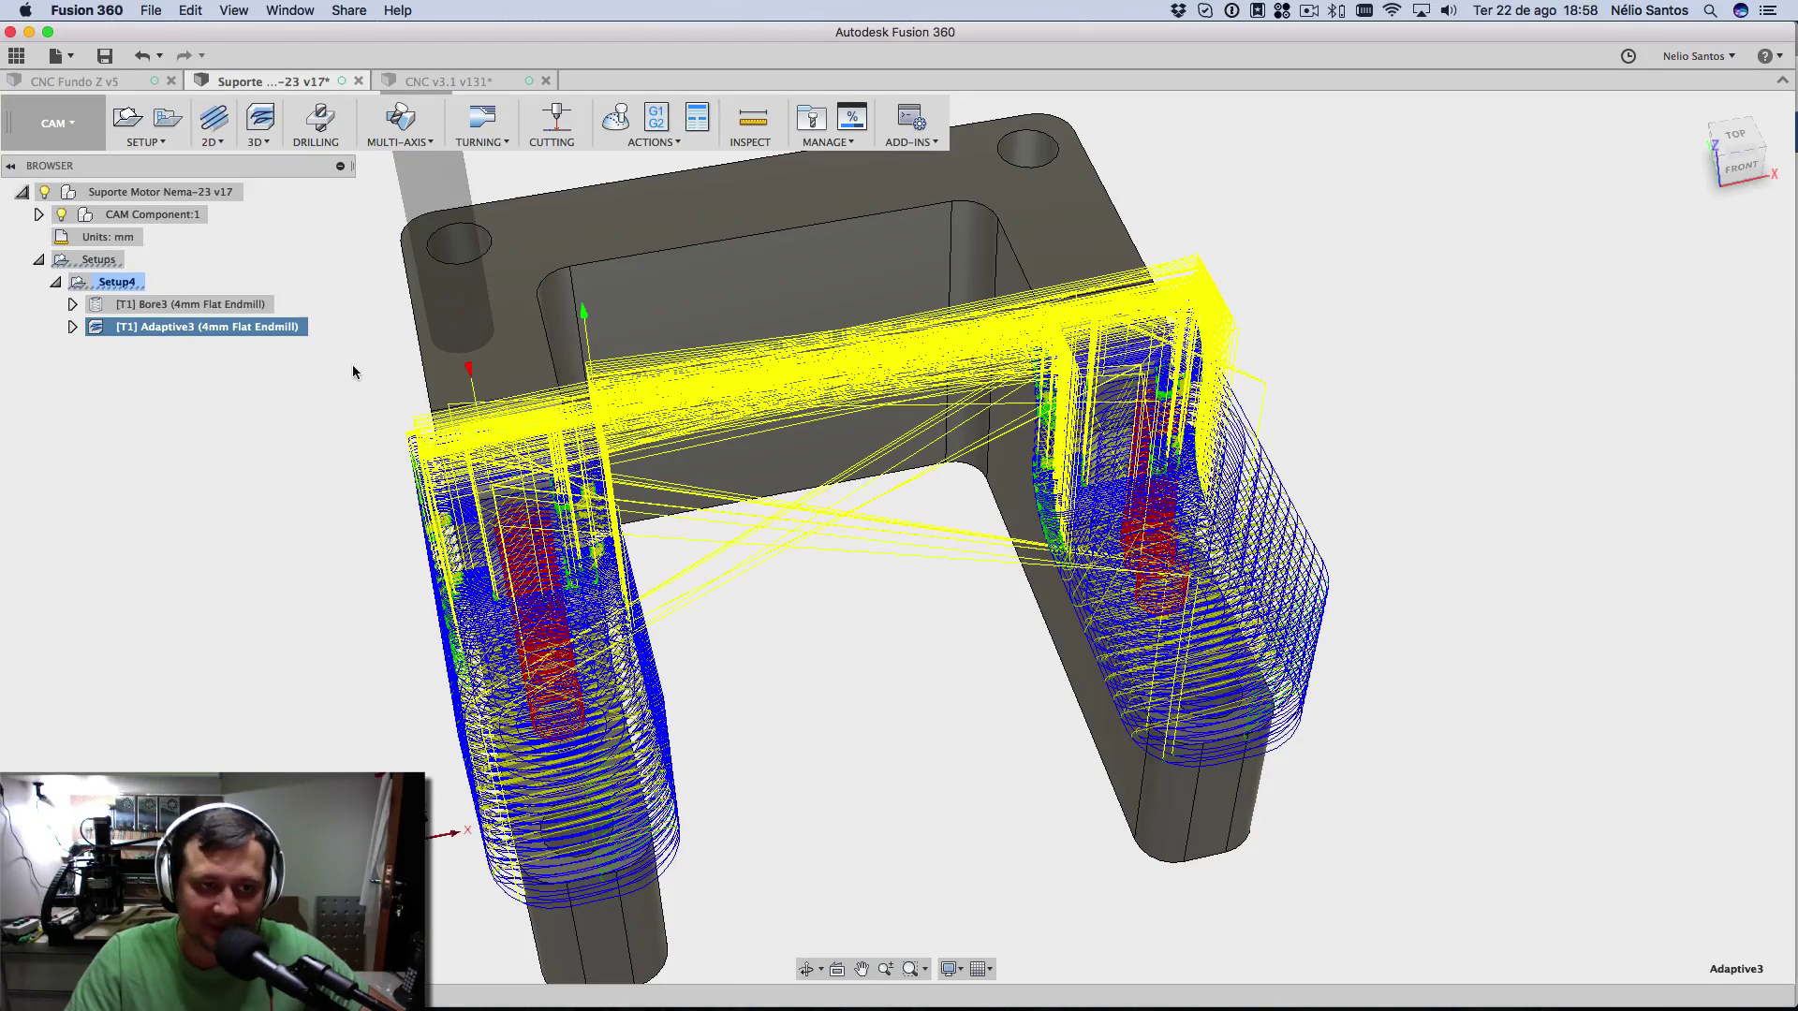
- Start a 2D Contour operation in Setup4 with the 4 mm flat endmill and set its cutting feedrate to 1400 mm/min
right_click(120, 286)
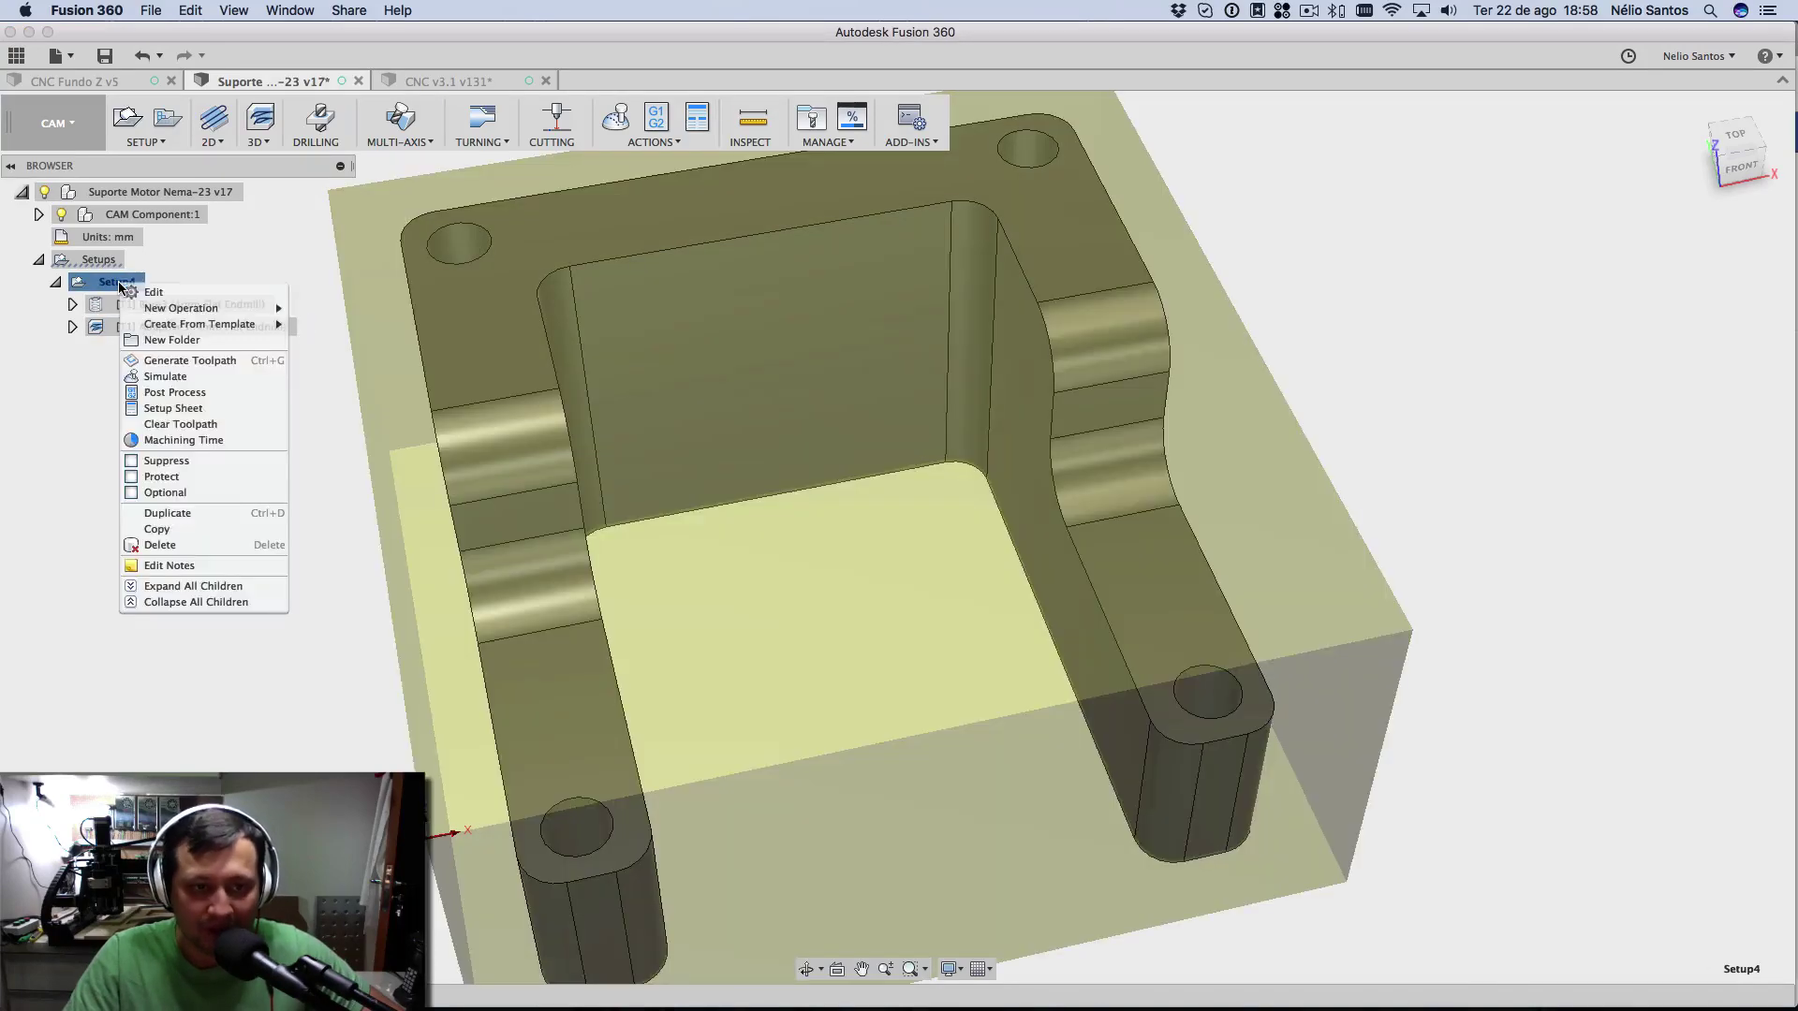
click(210, 142)
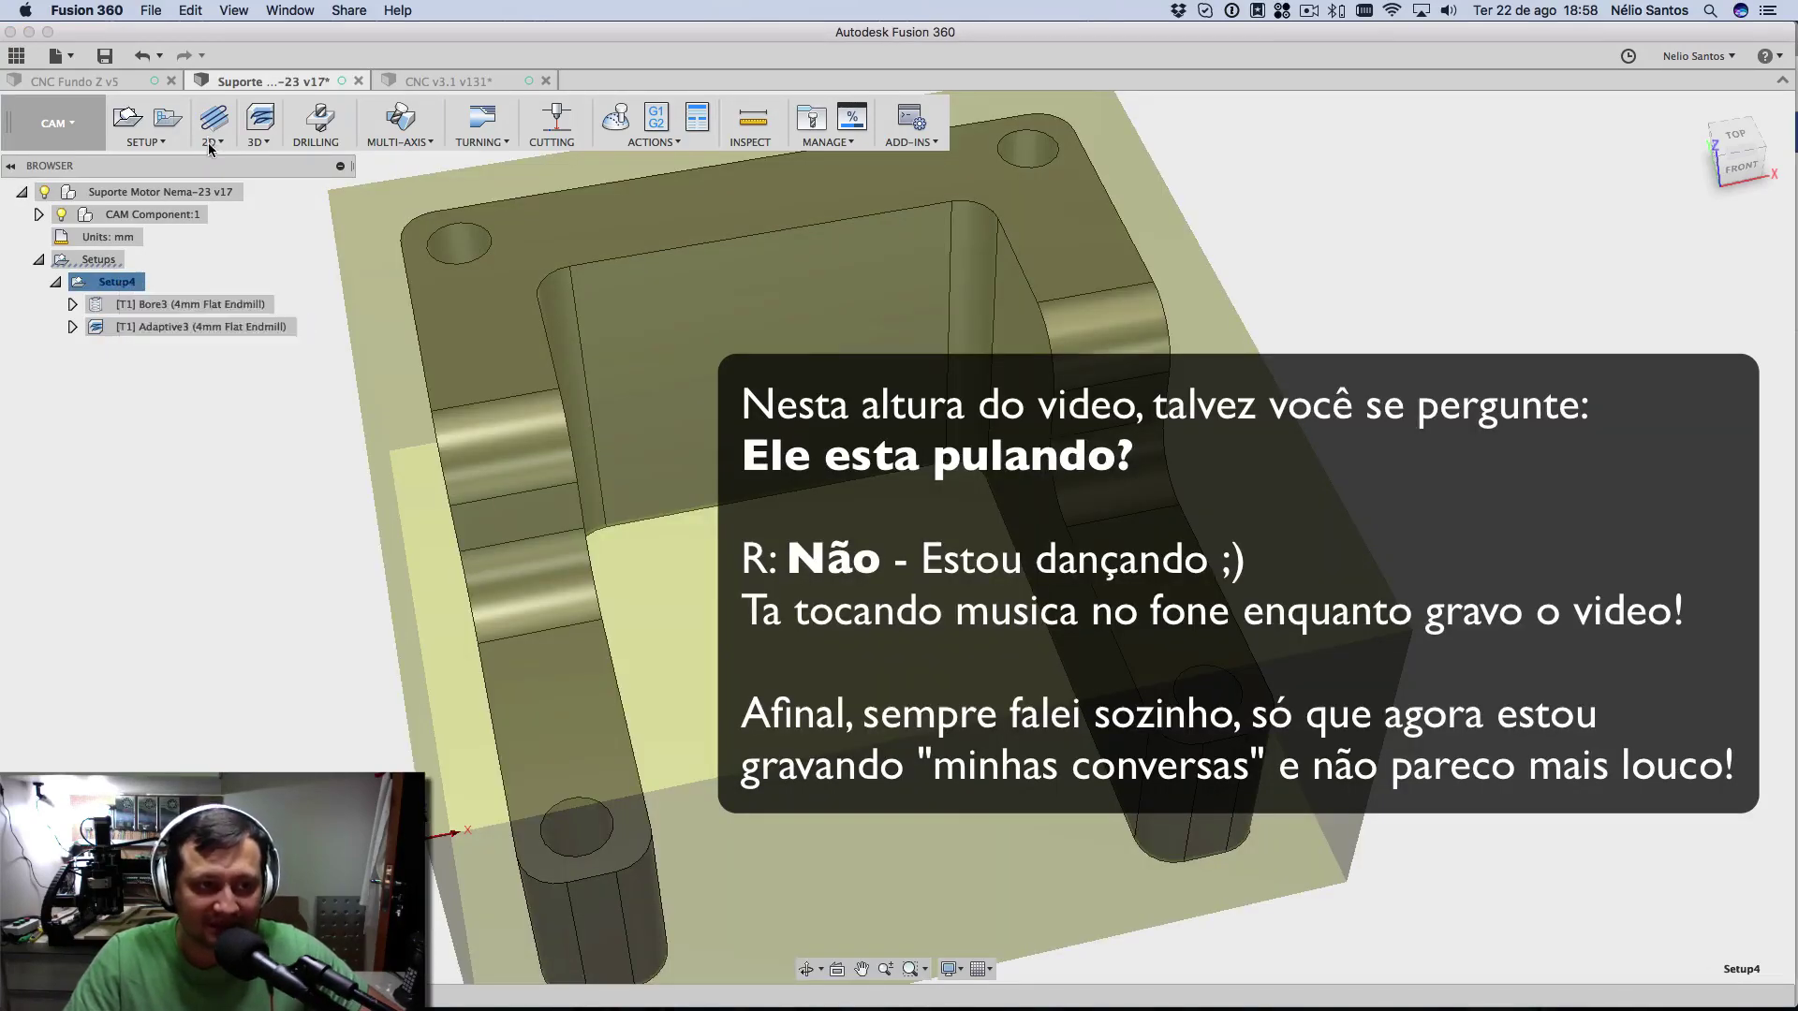
click(210, 143)
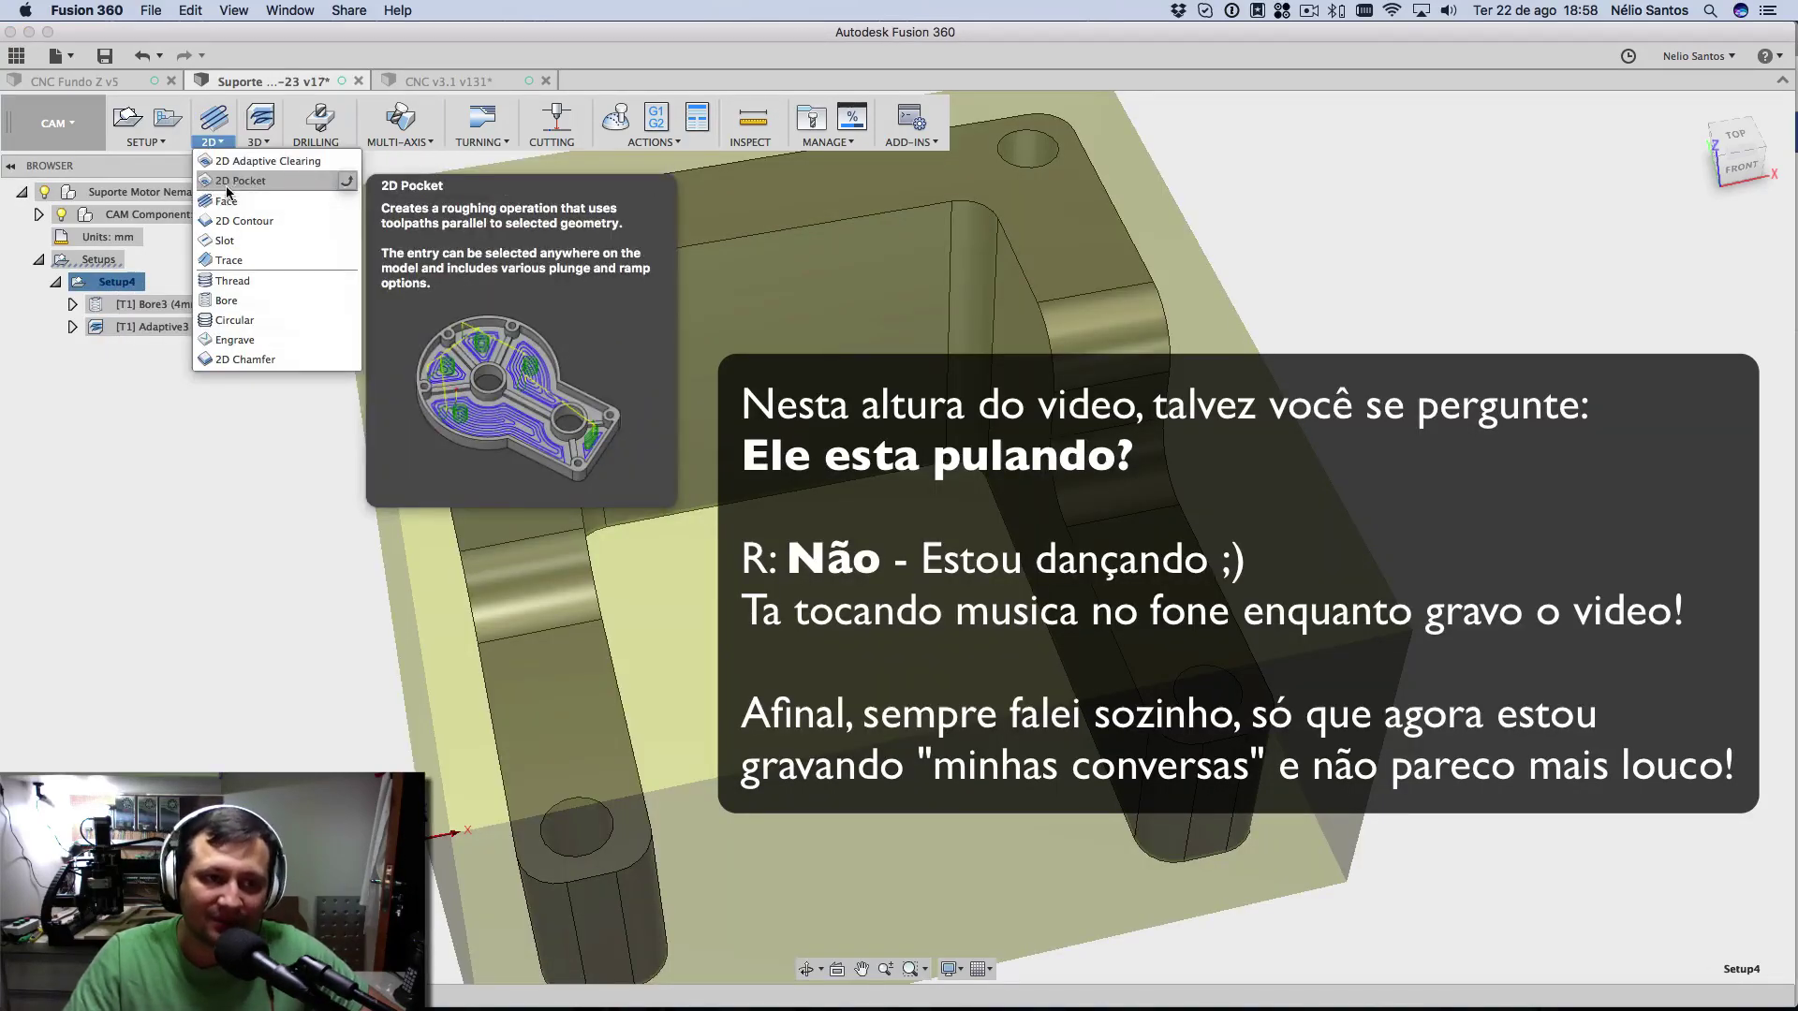
click(236, 222)
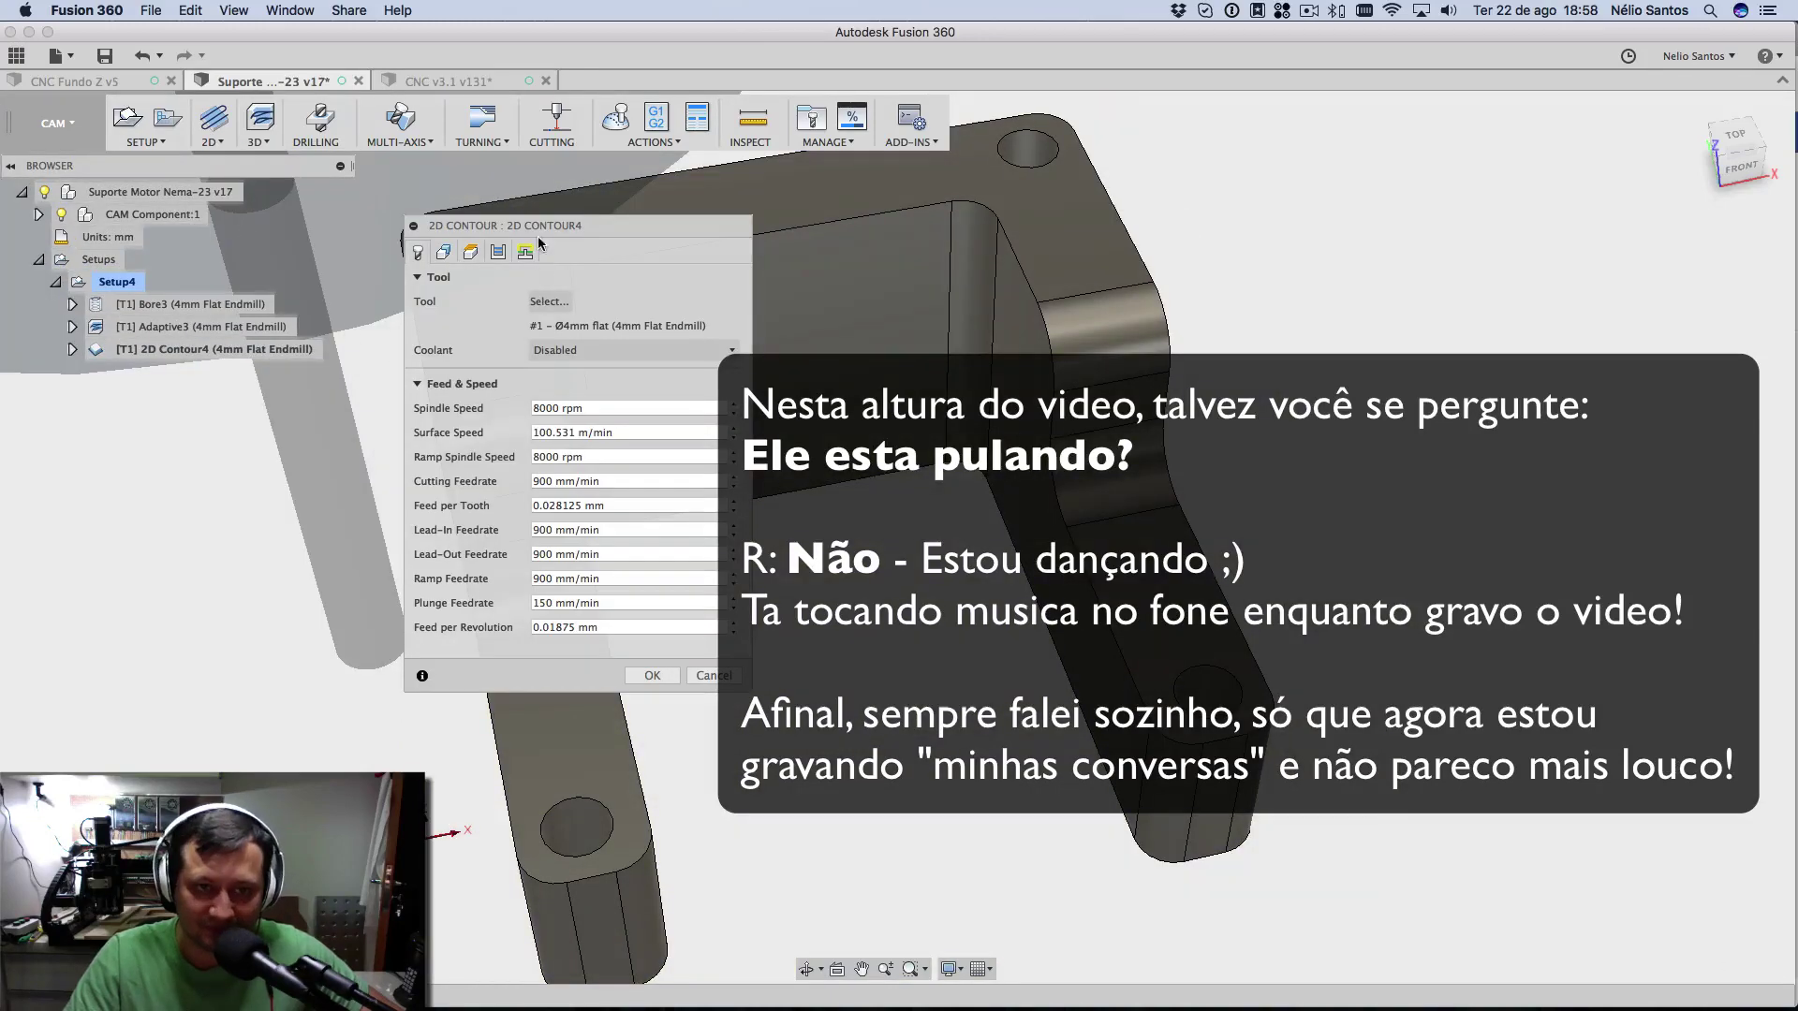
drag(539, 244, 1123, 277)
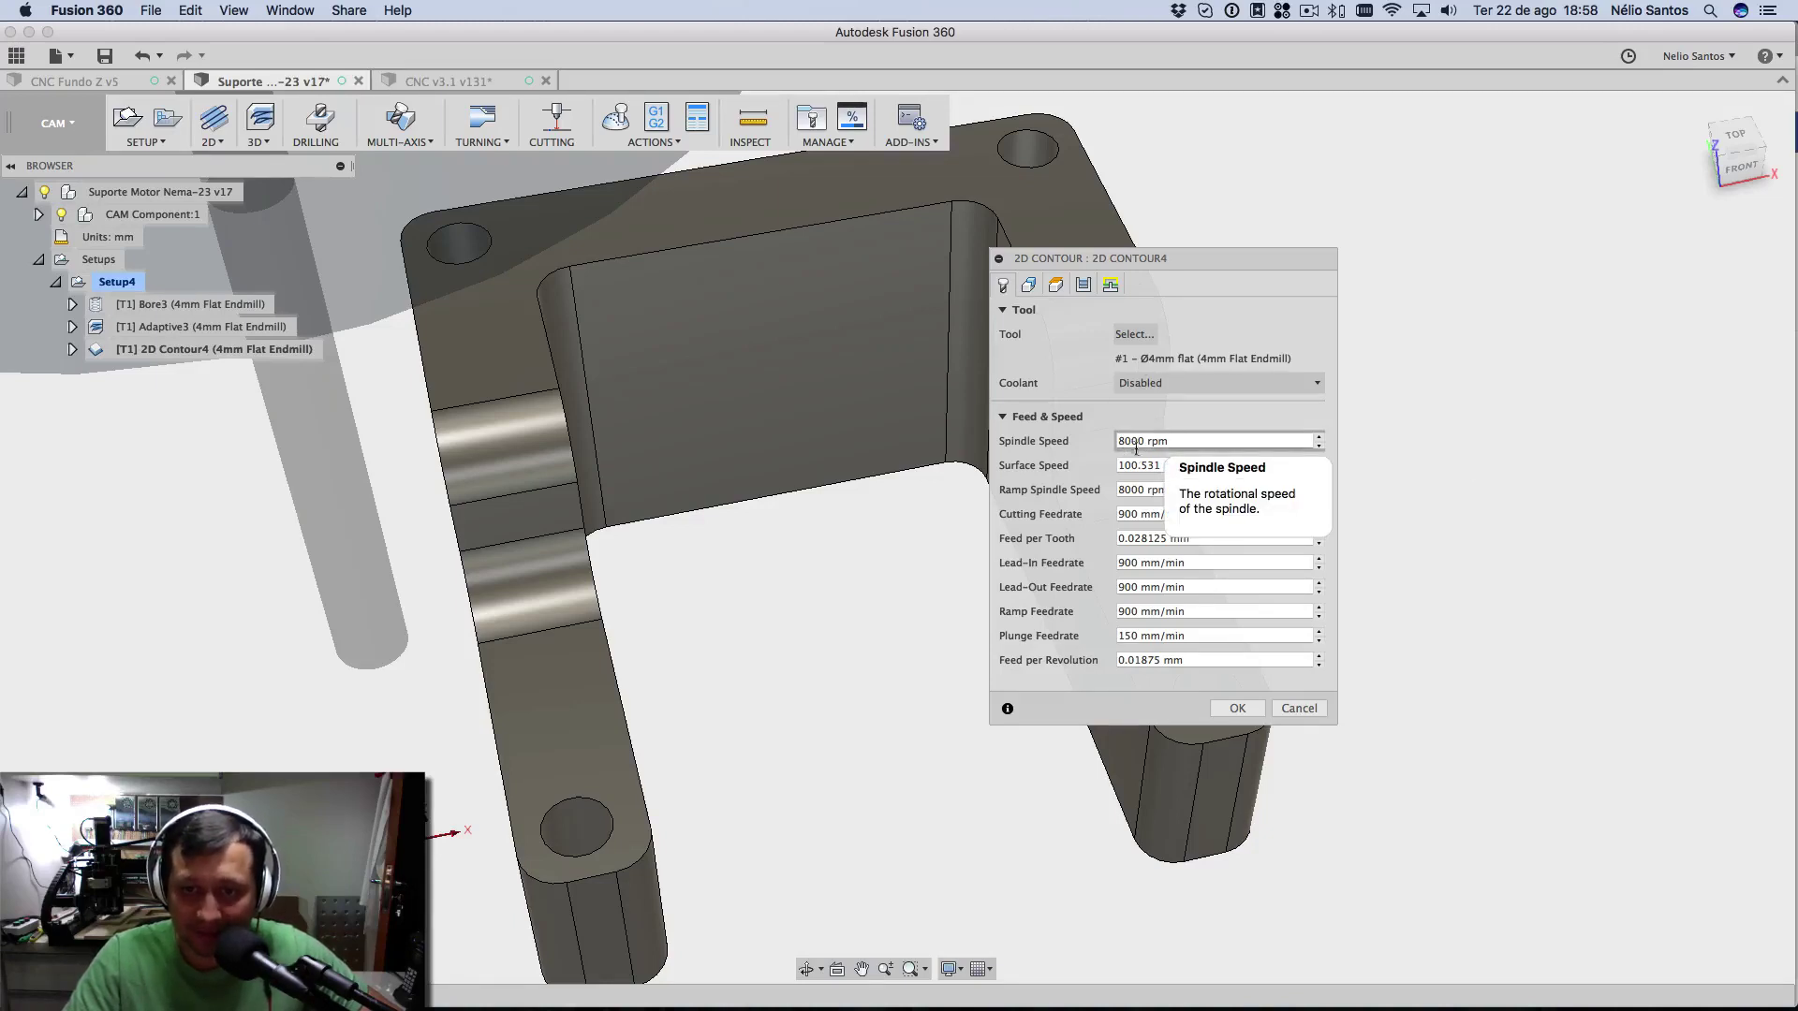
double_click(1133, 513)
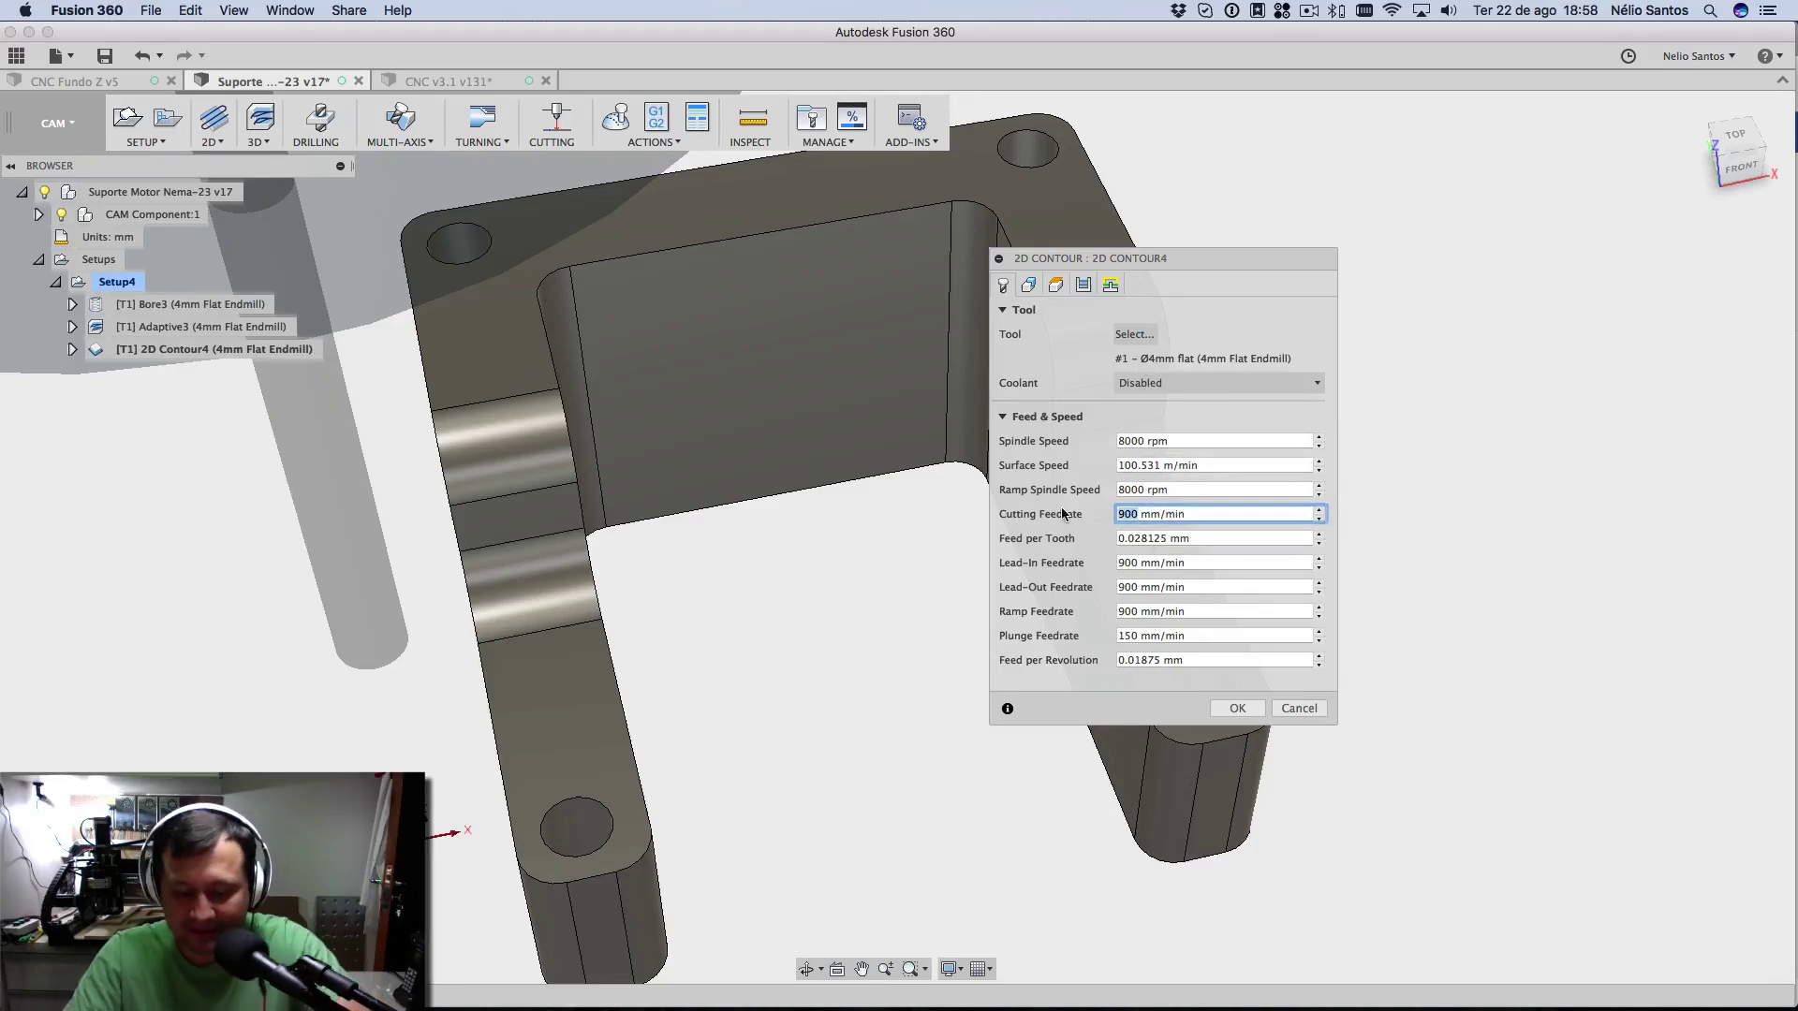
text(1400)
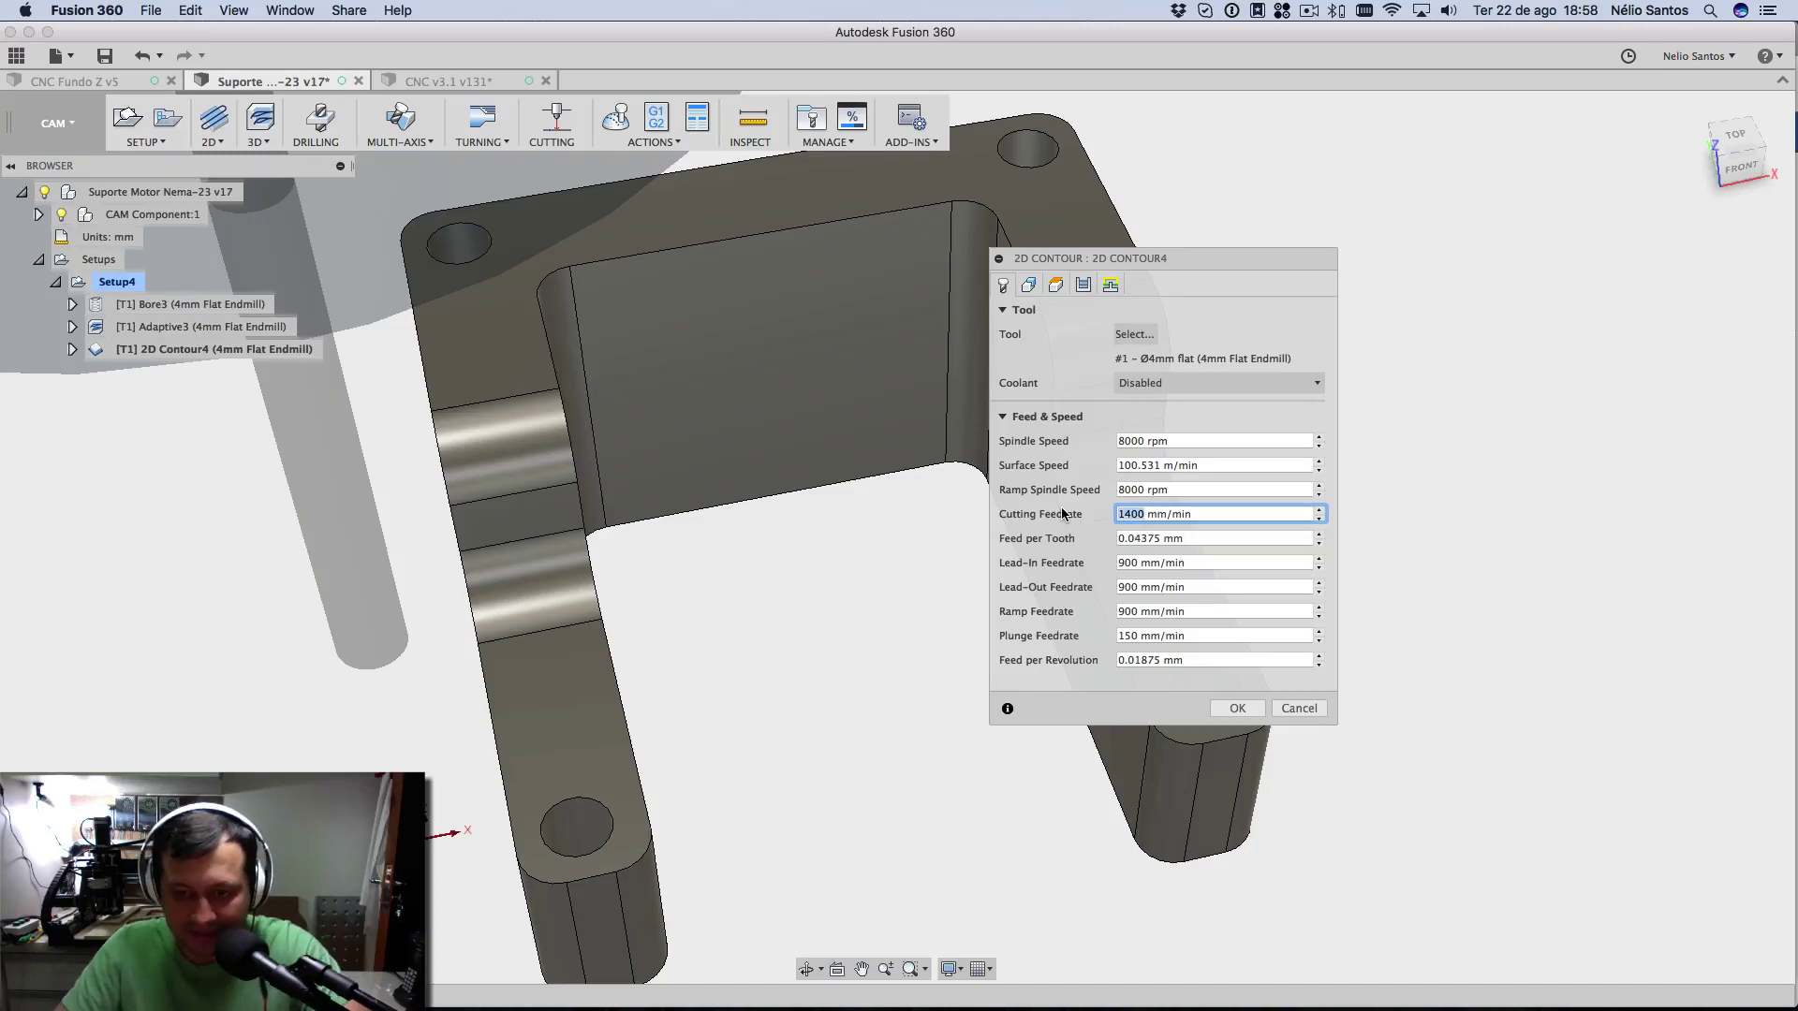
- Set the 2D Contour's lead-in, lead-out and ramp feedrates to 1400 mm/min and its plunge feedrate to 250 mm/min
double_click(1129, 562)
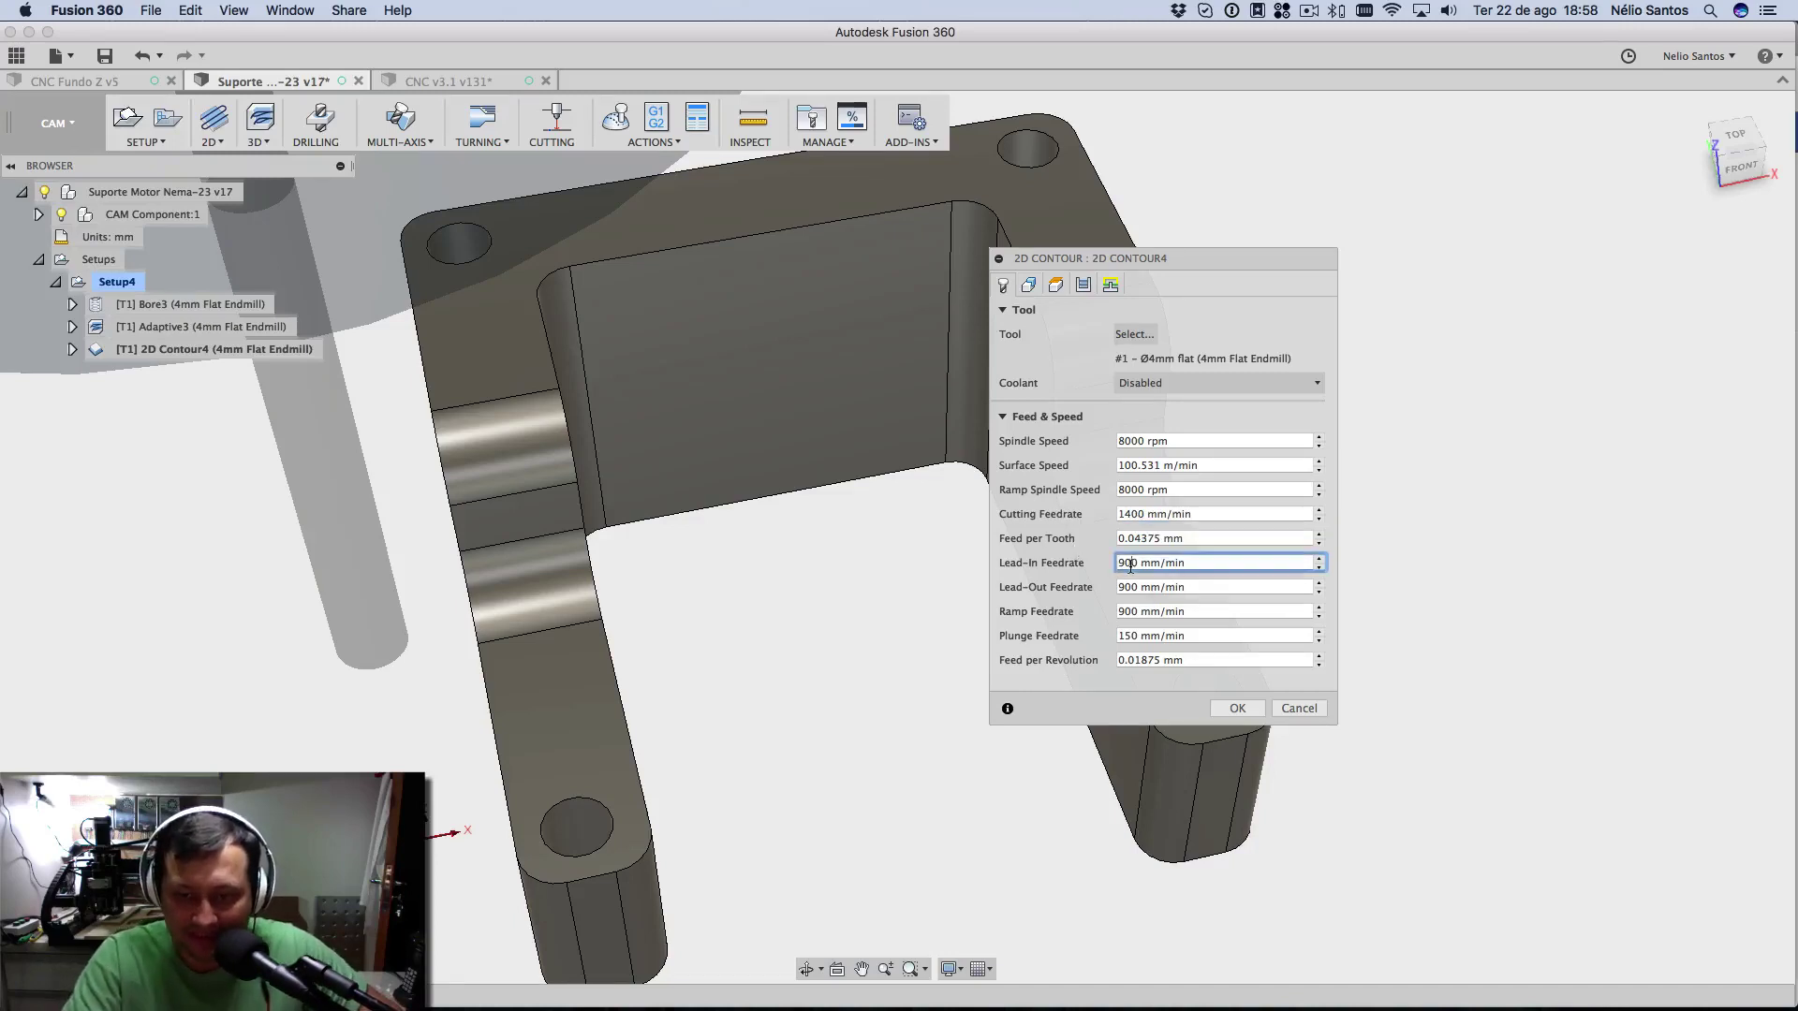
text(1400)
double_click(1129, 586)
text(1400)
double_click(1128, 611)
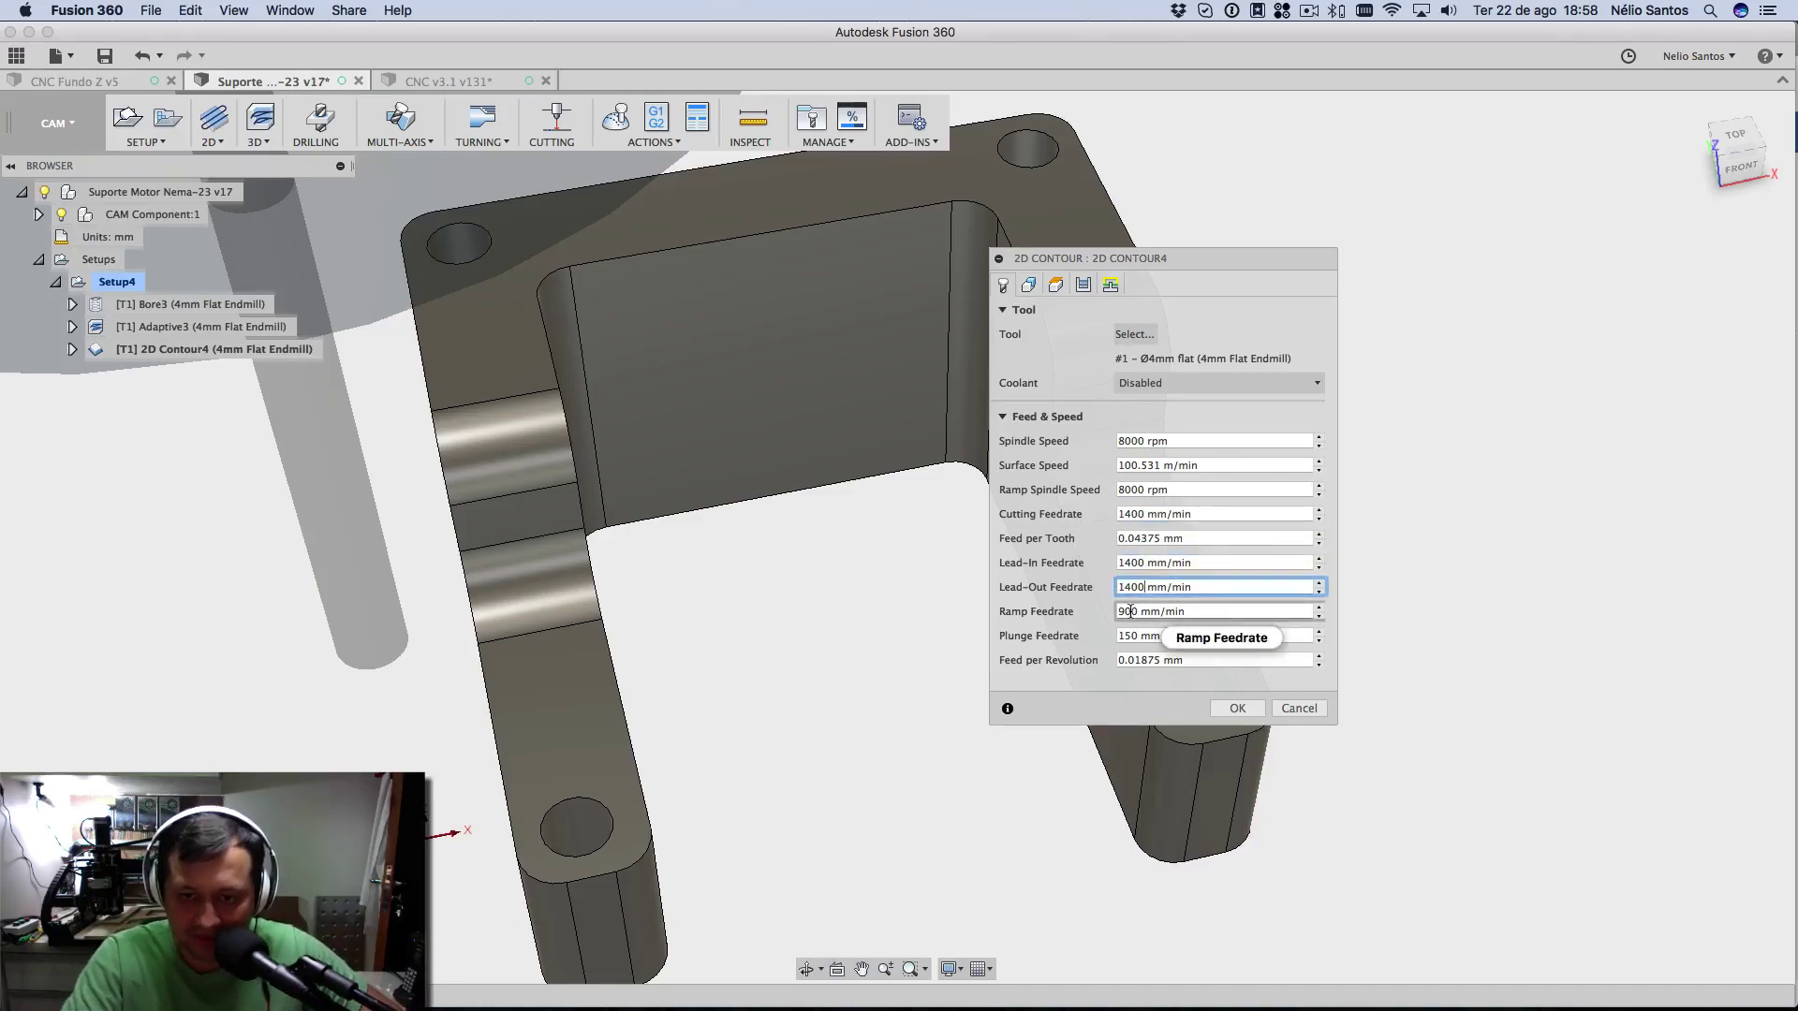
text(1400)
click(1122, 635)
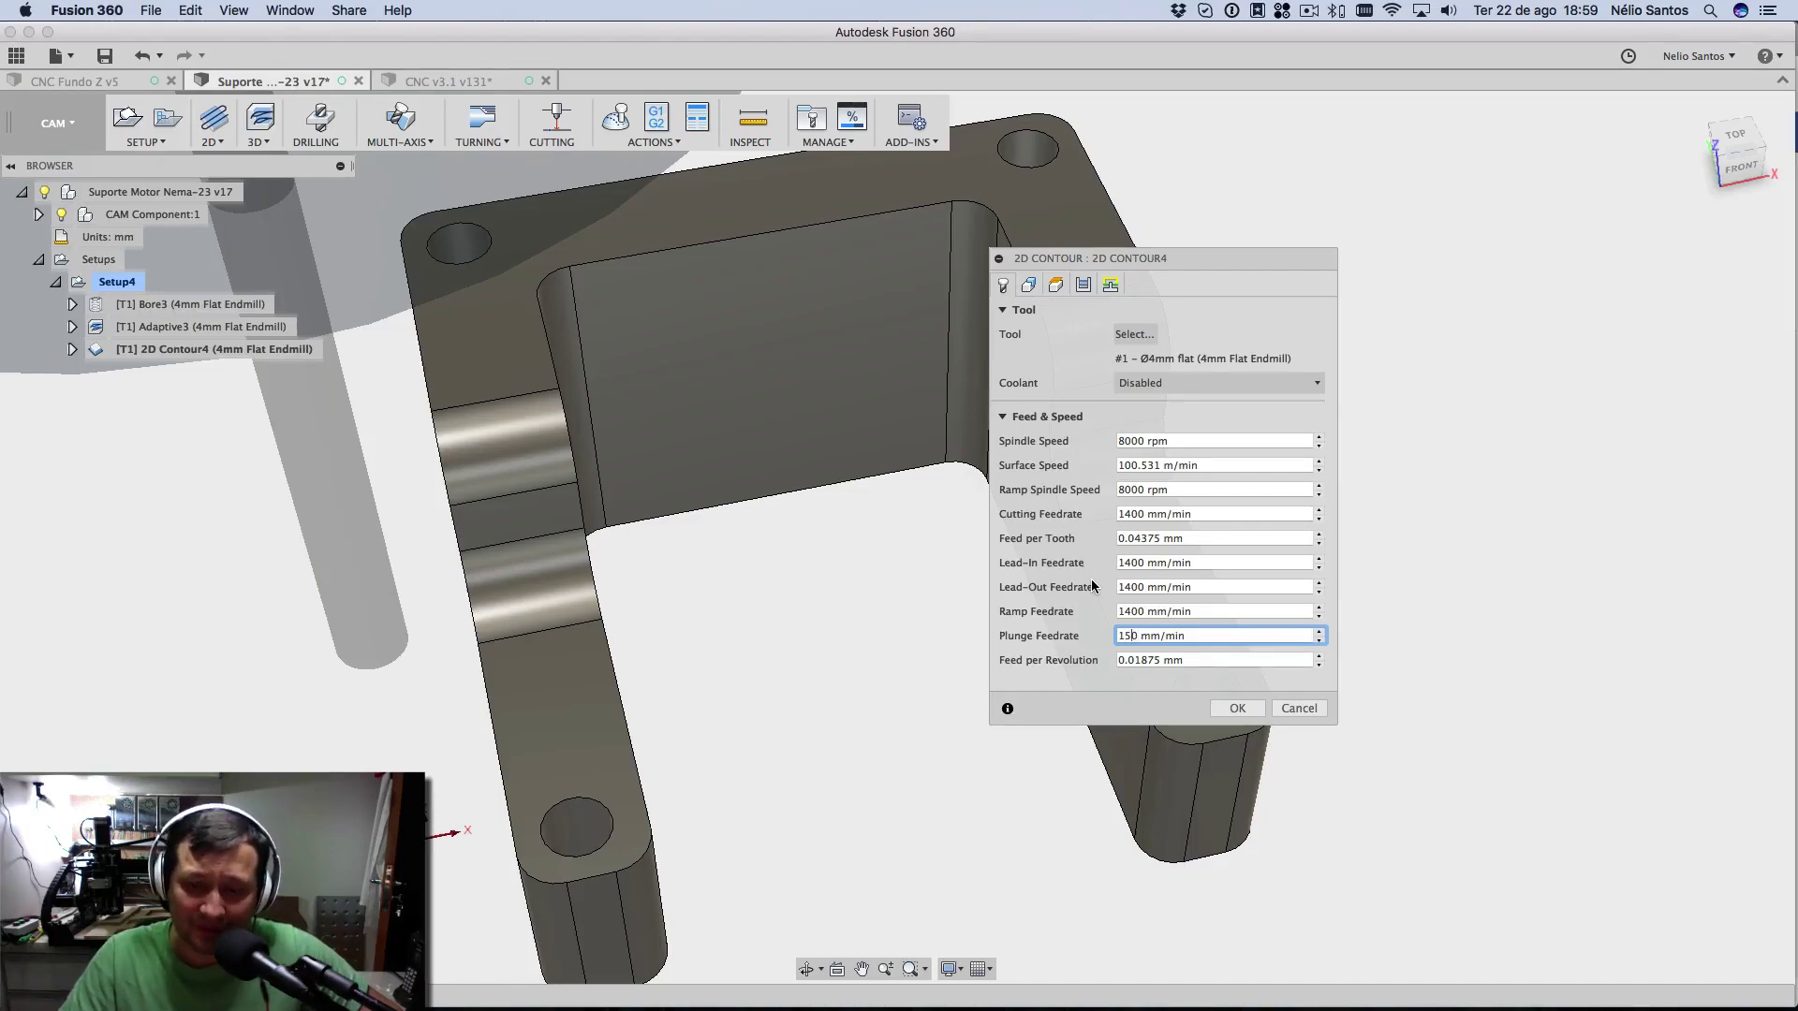
text(2)
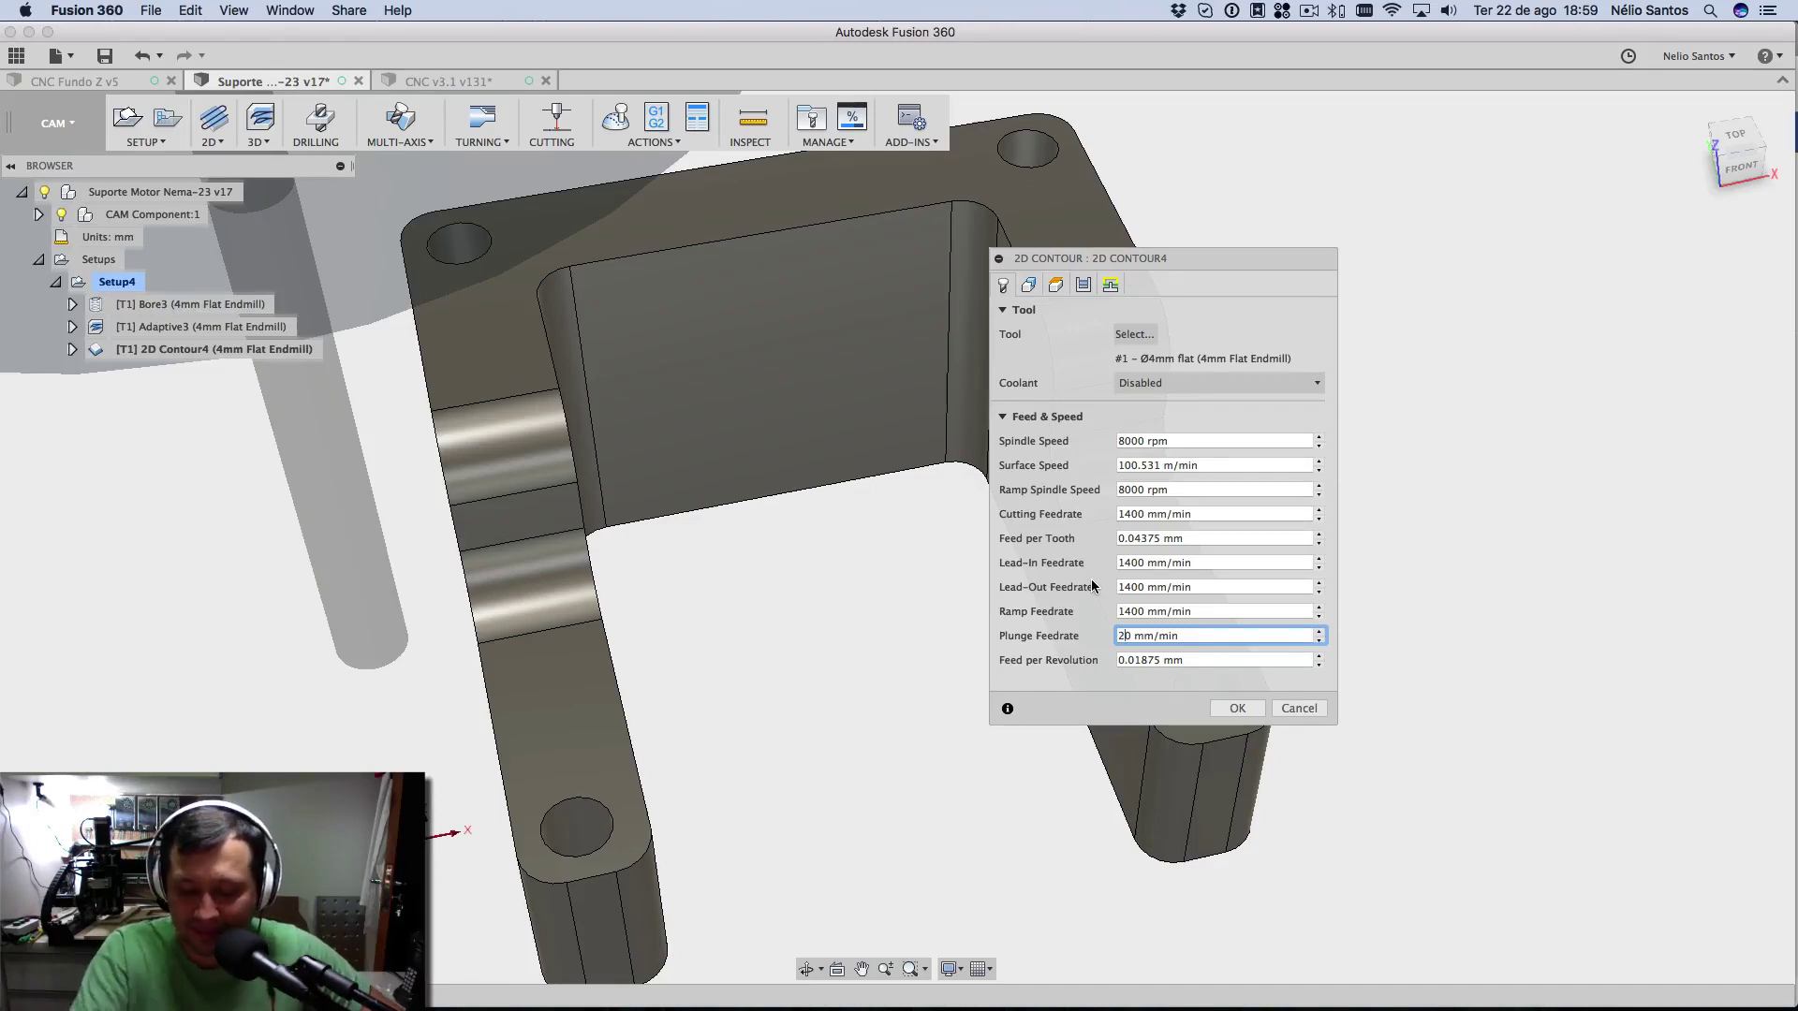
text(5)
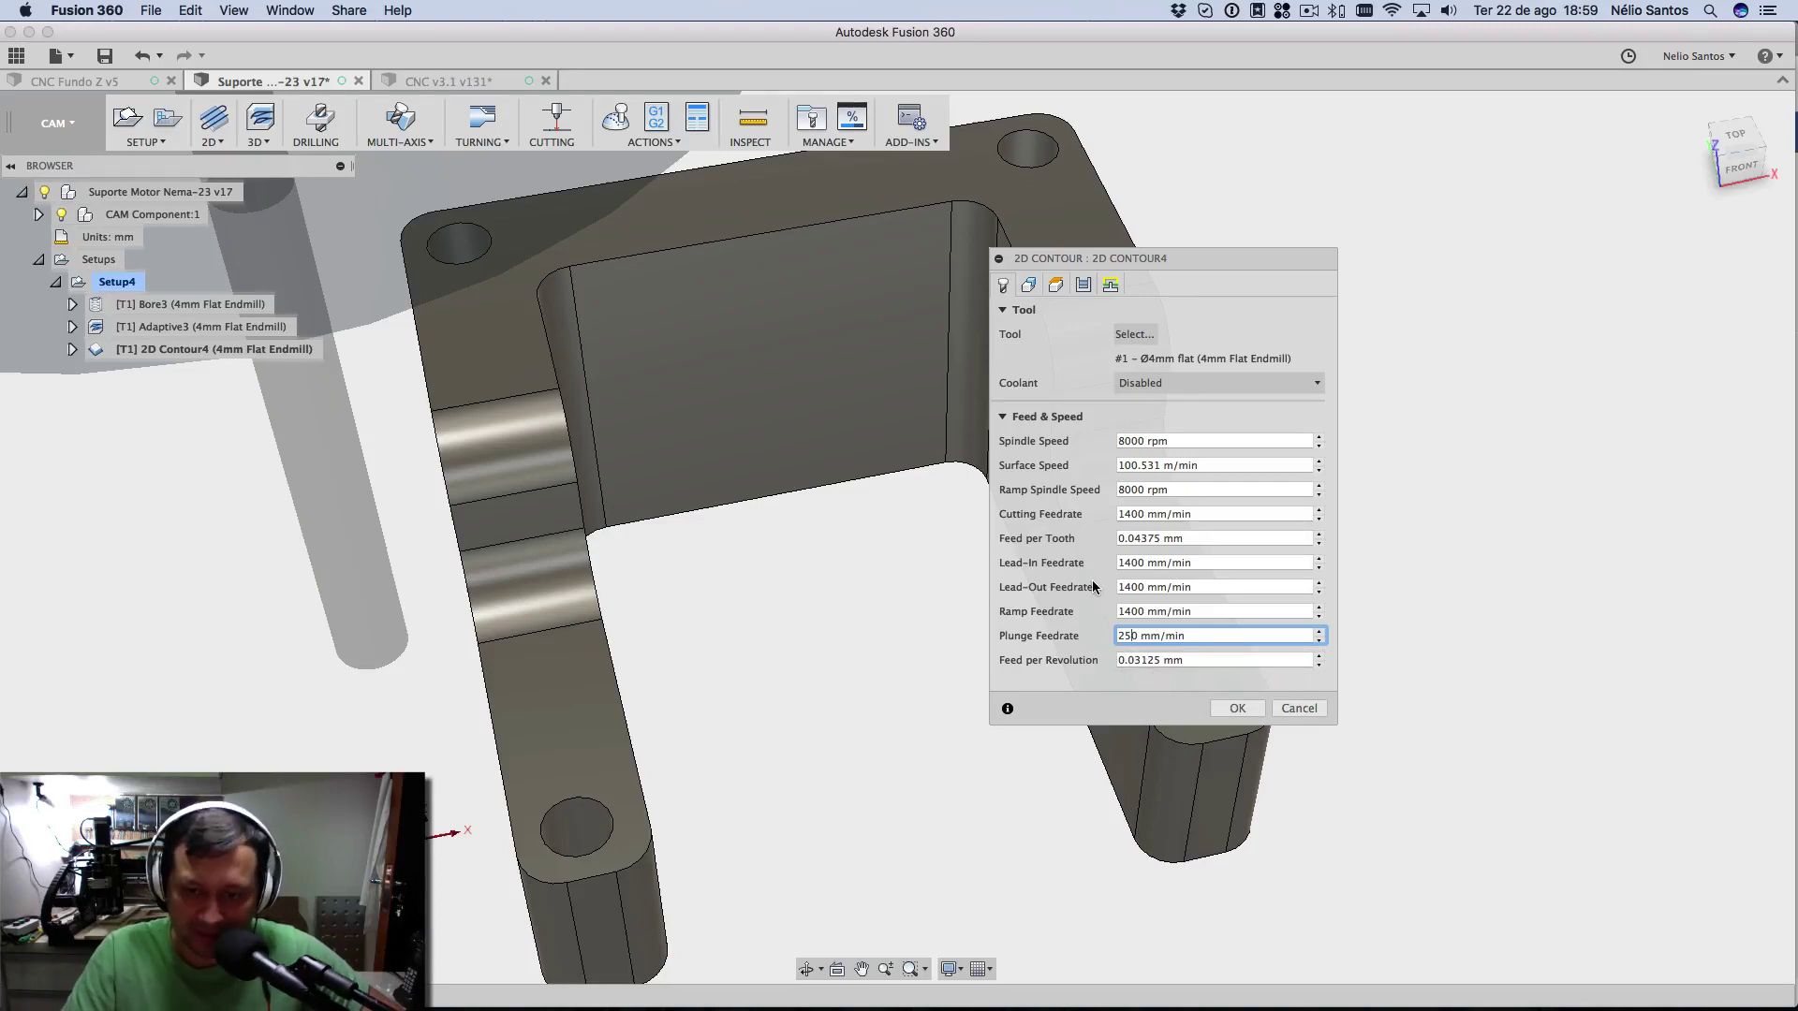
- Enable rectangular tabs for the 2D Contour and set the tab height to 2 mm
click(1030, 287)
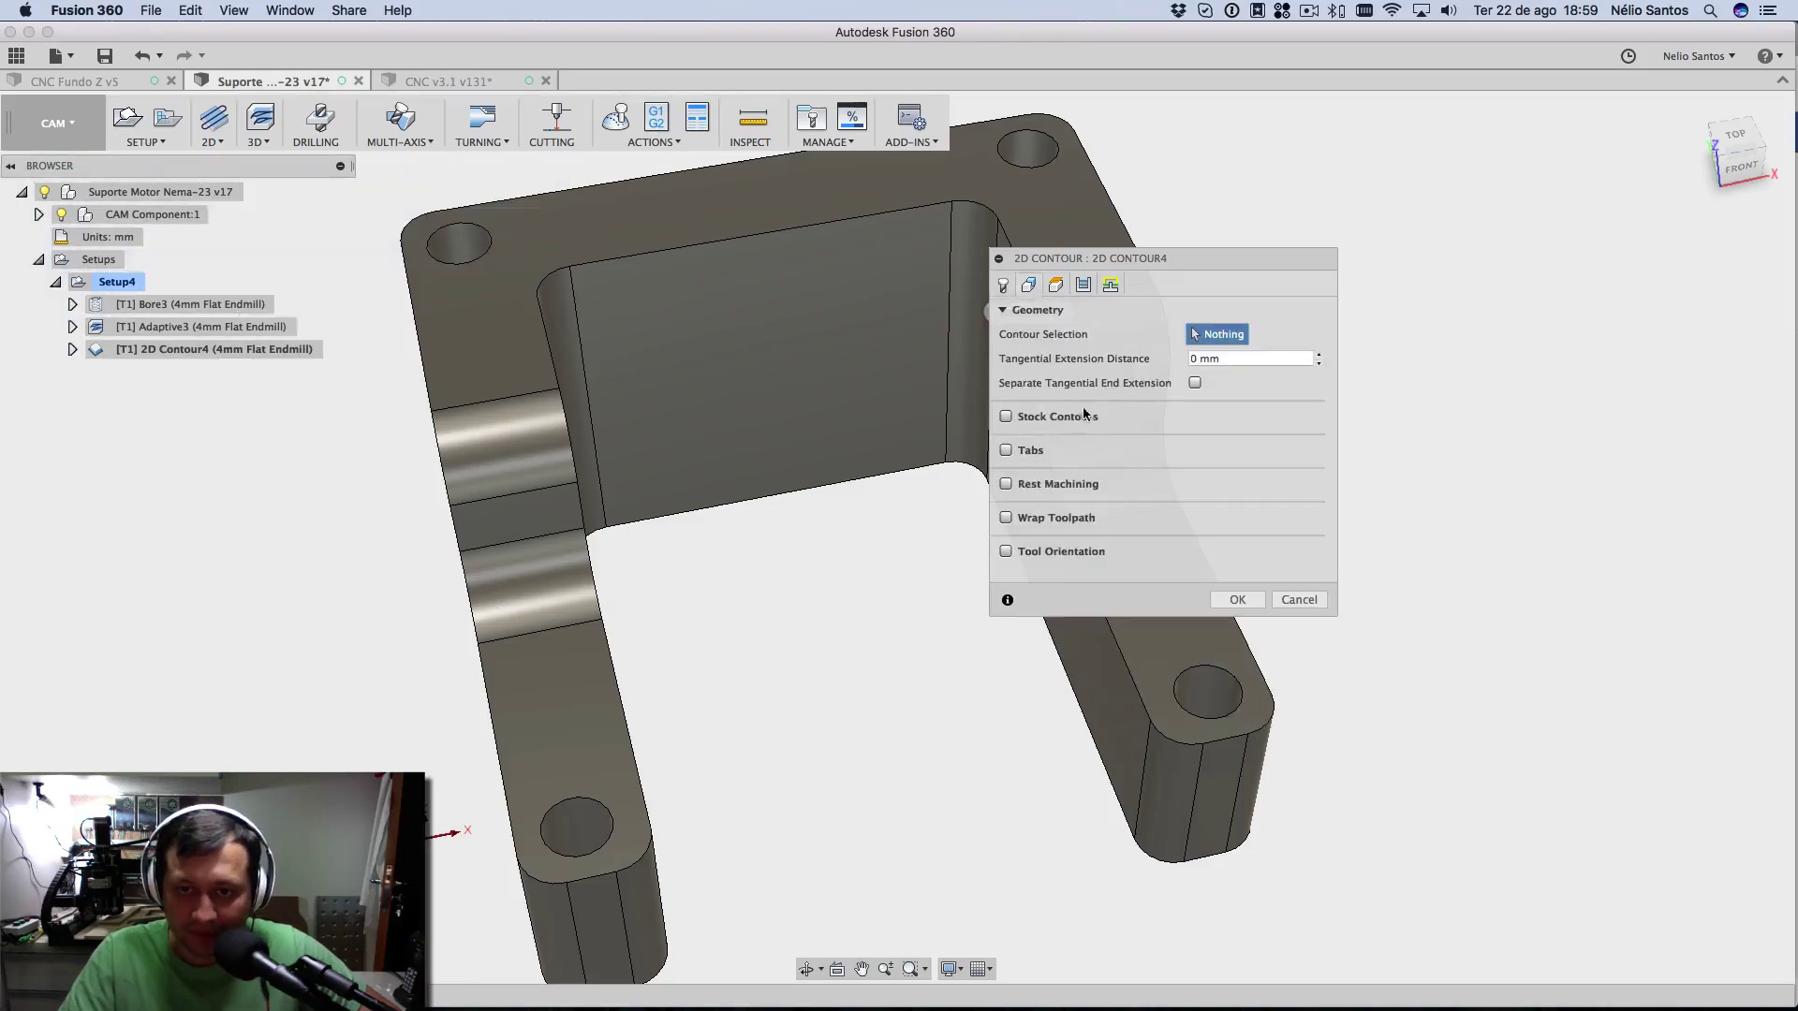
click(1009, 452)
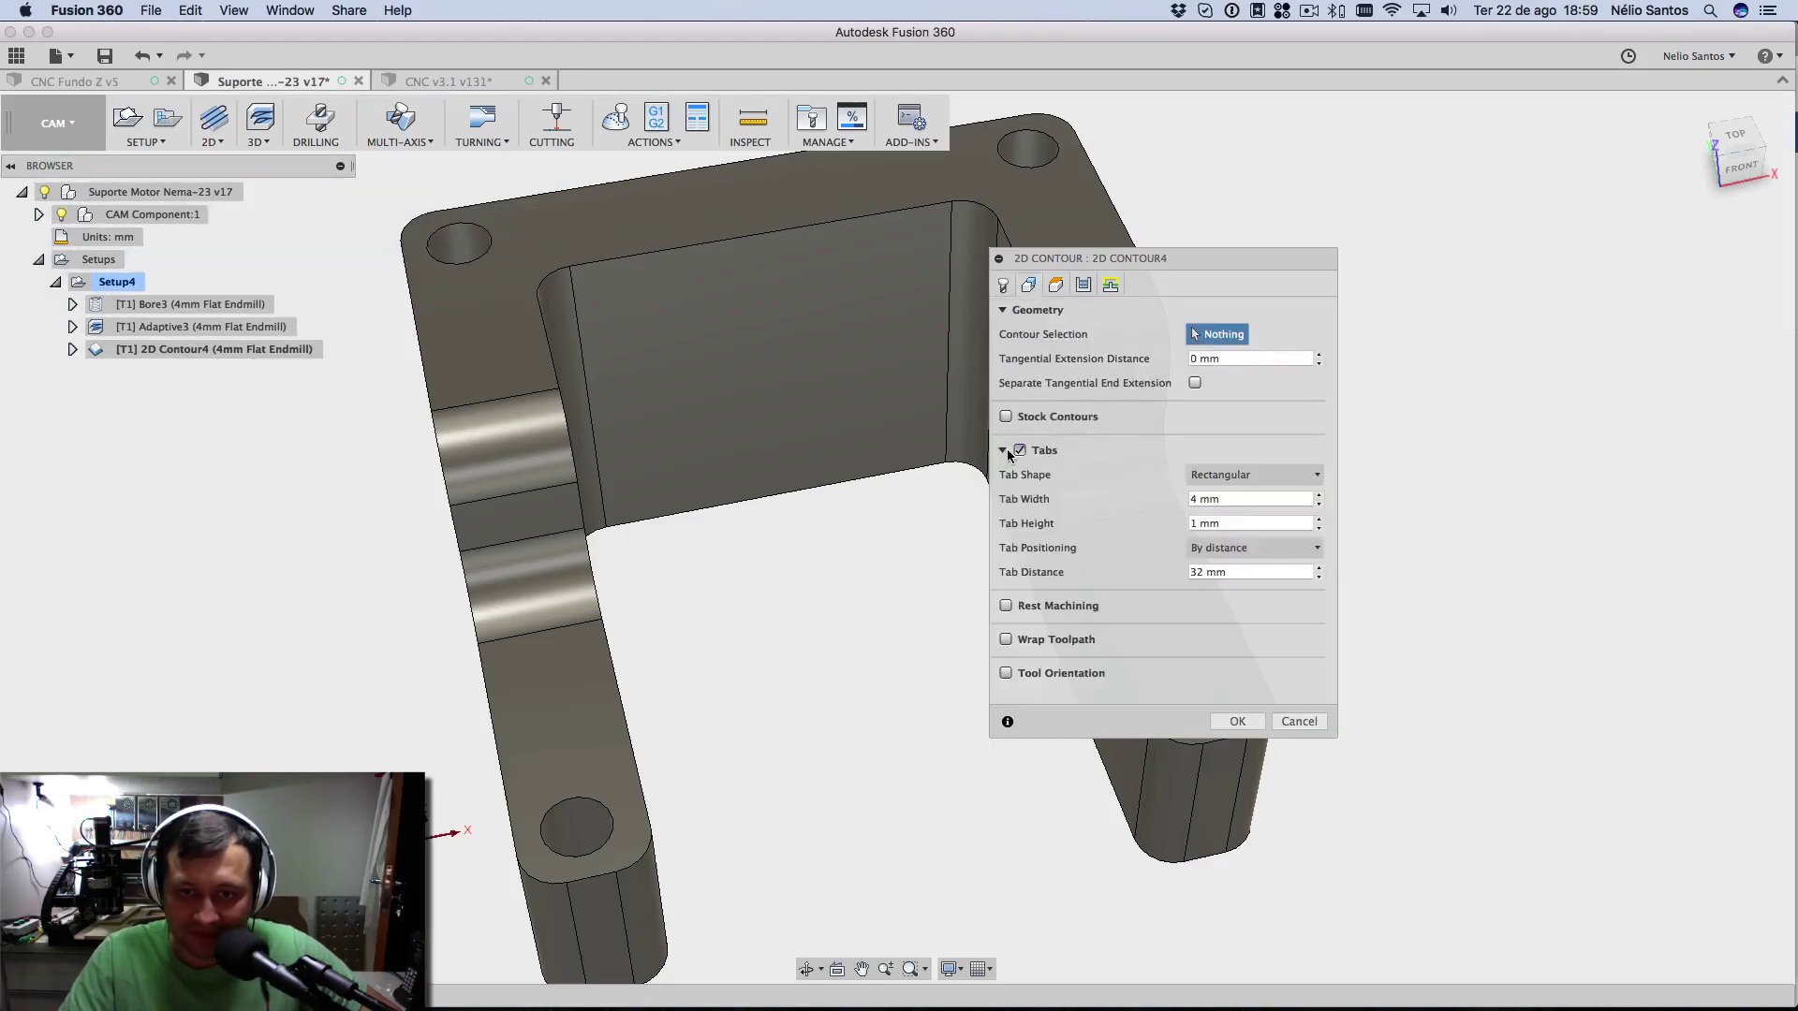
double_click(1194, 524)
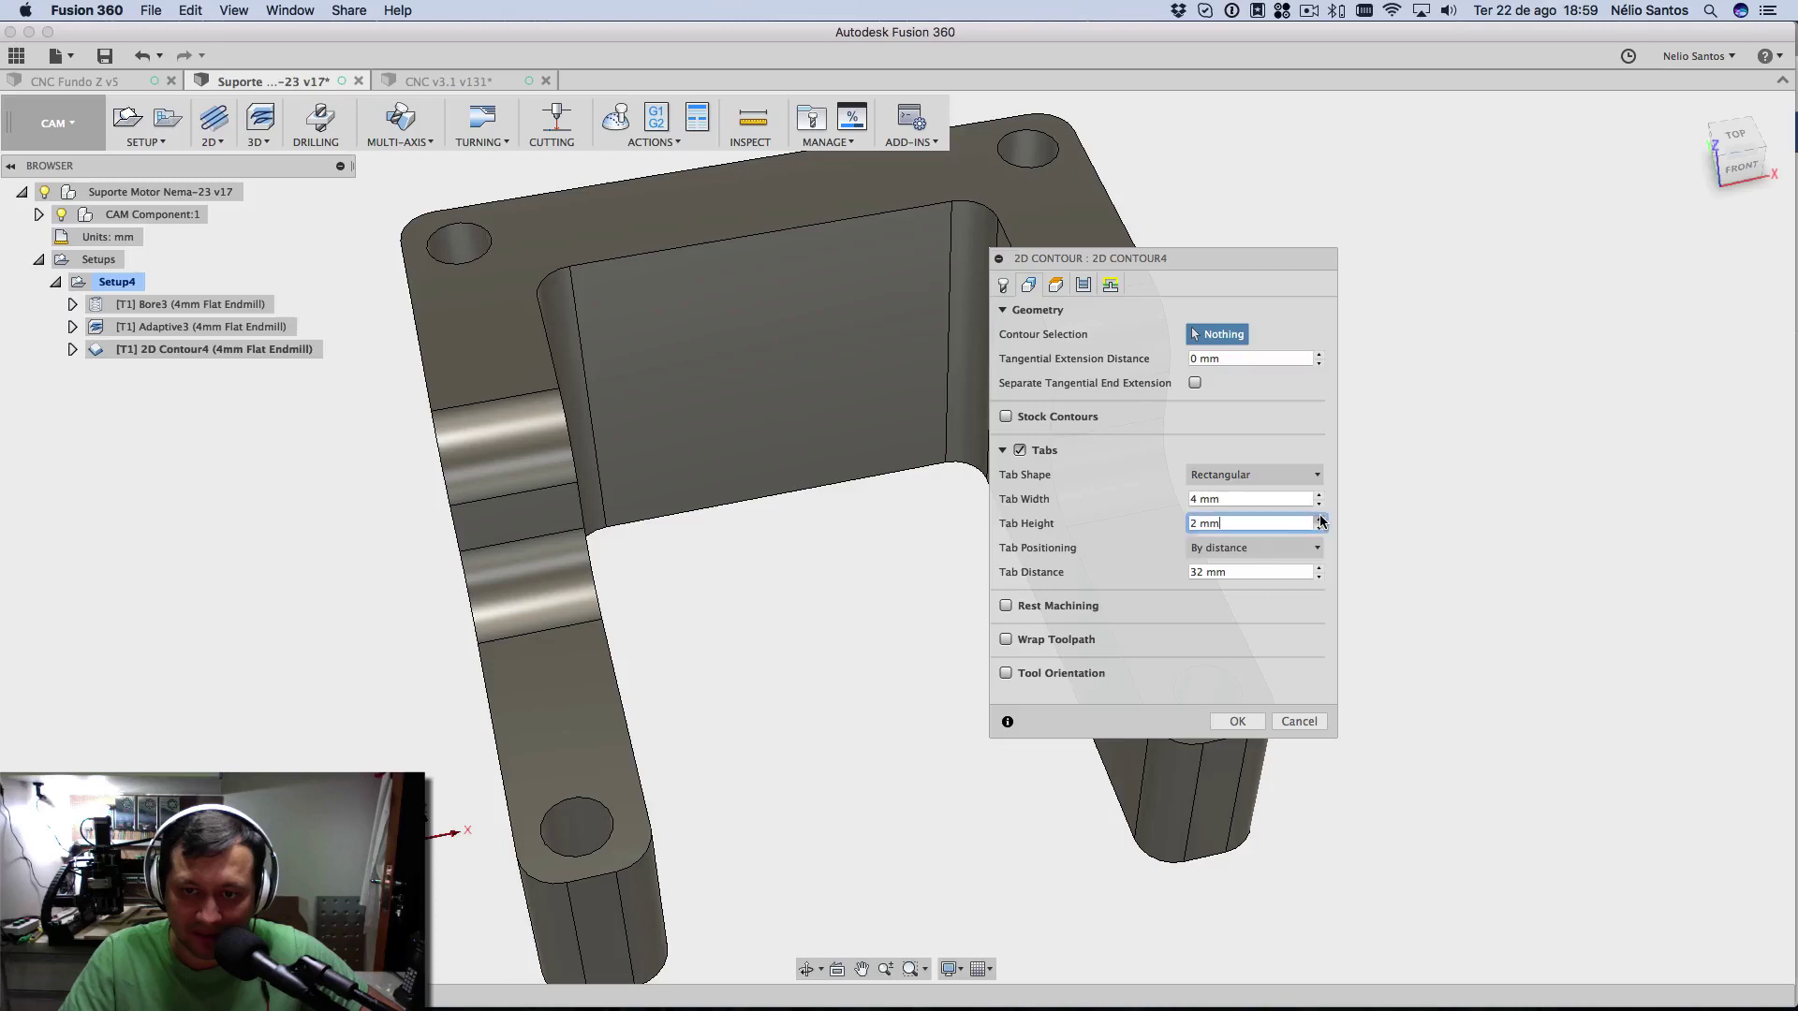
text(2)
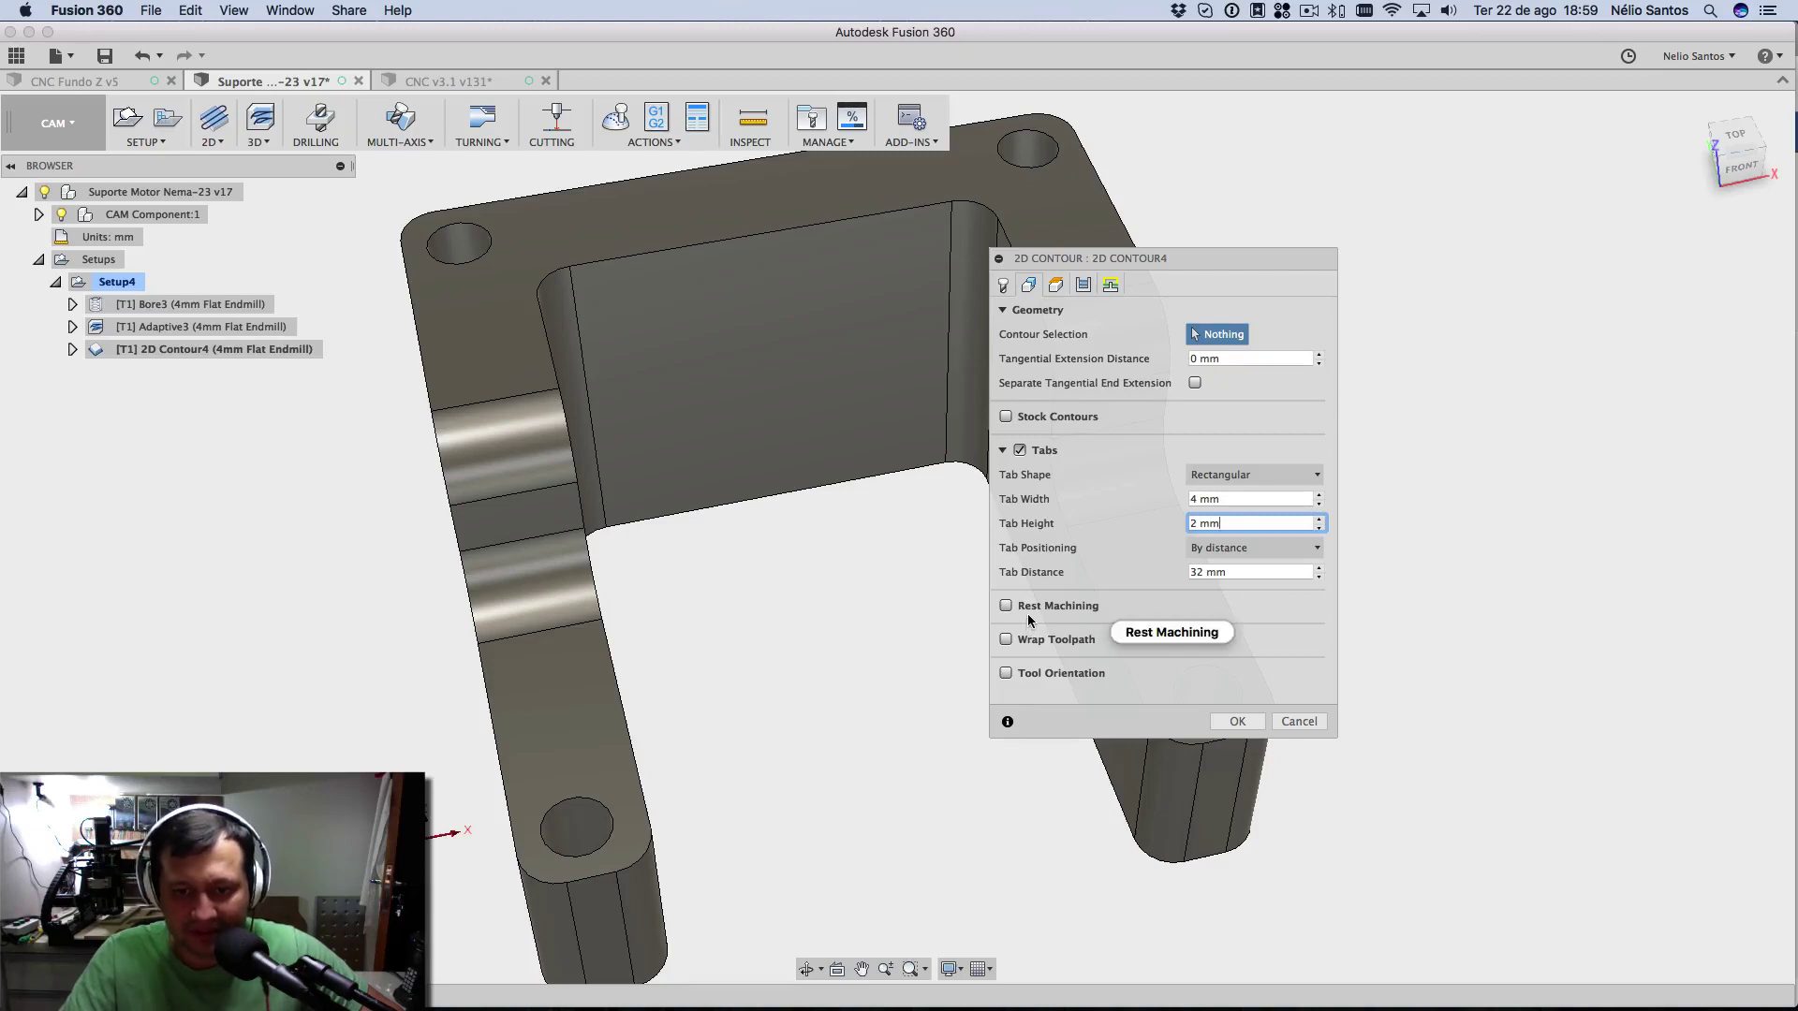
mouse_move(1029, 620)
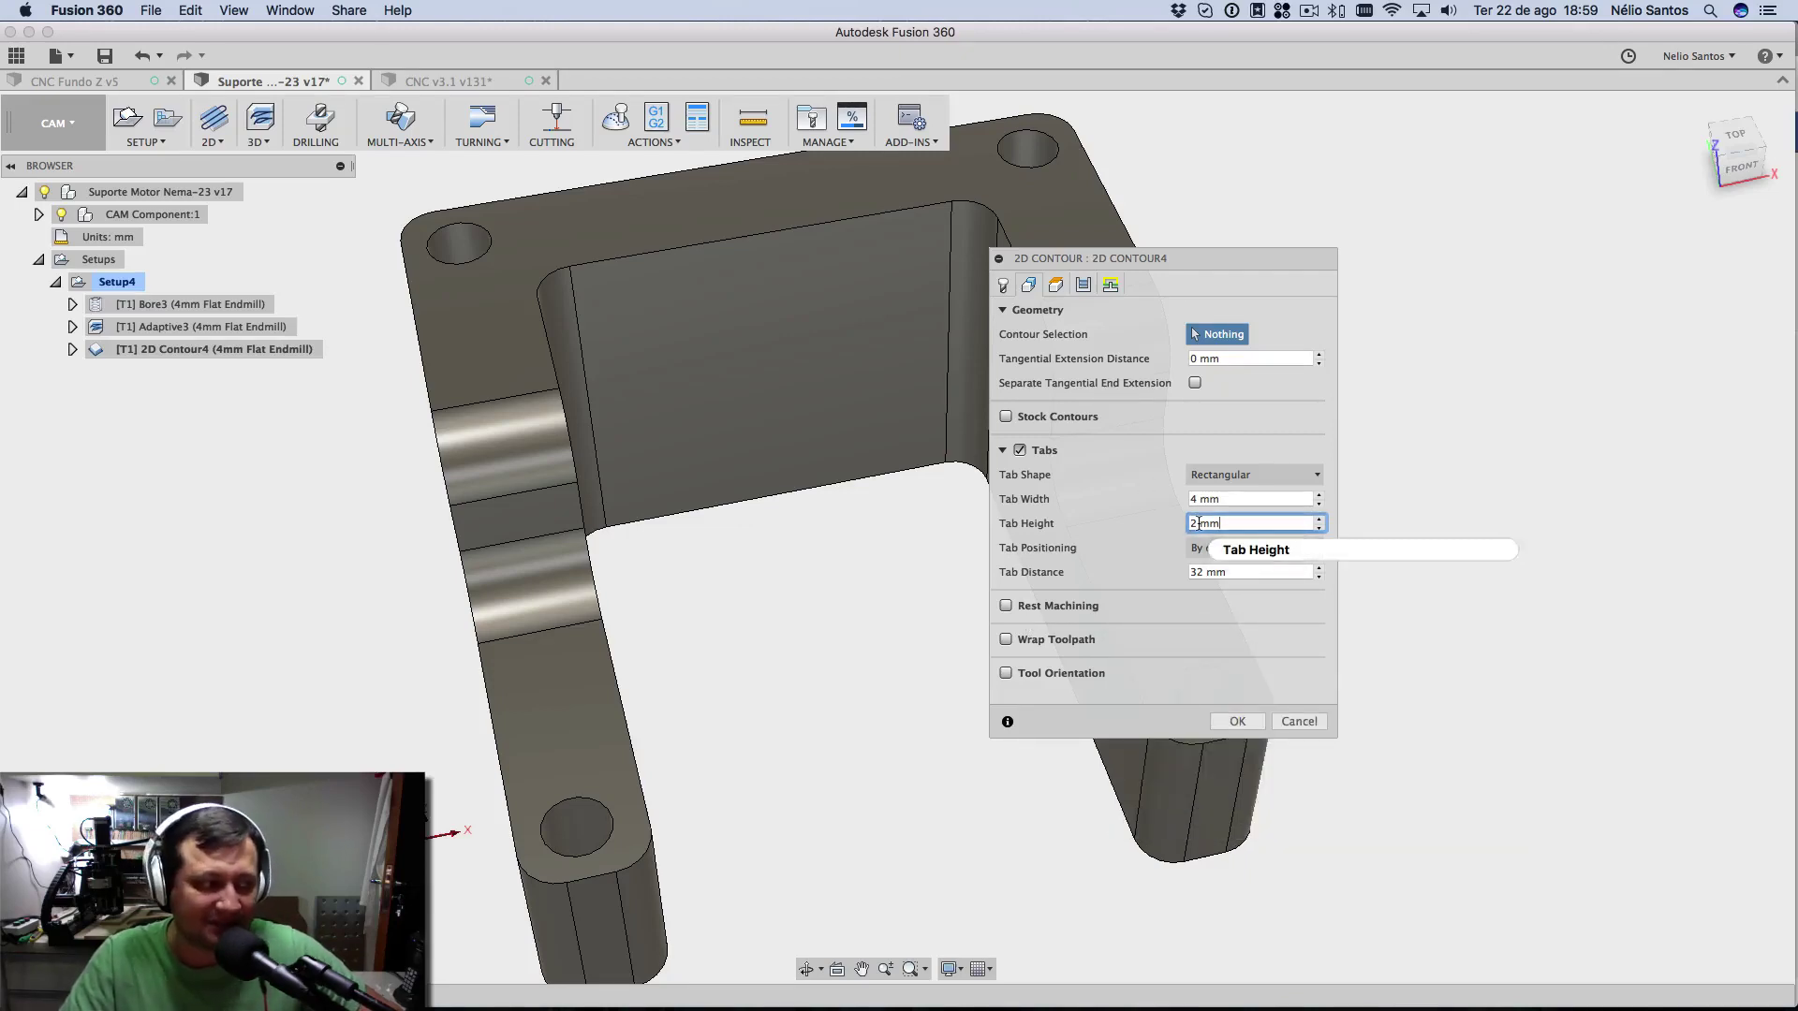
mouse_move(1201, 523)
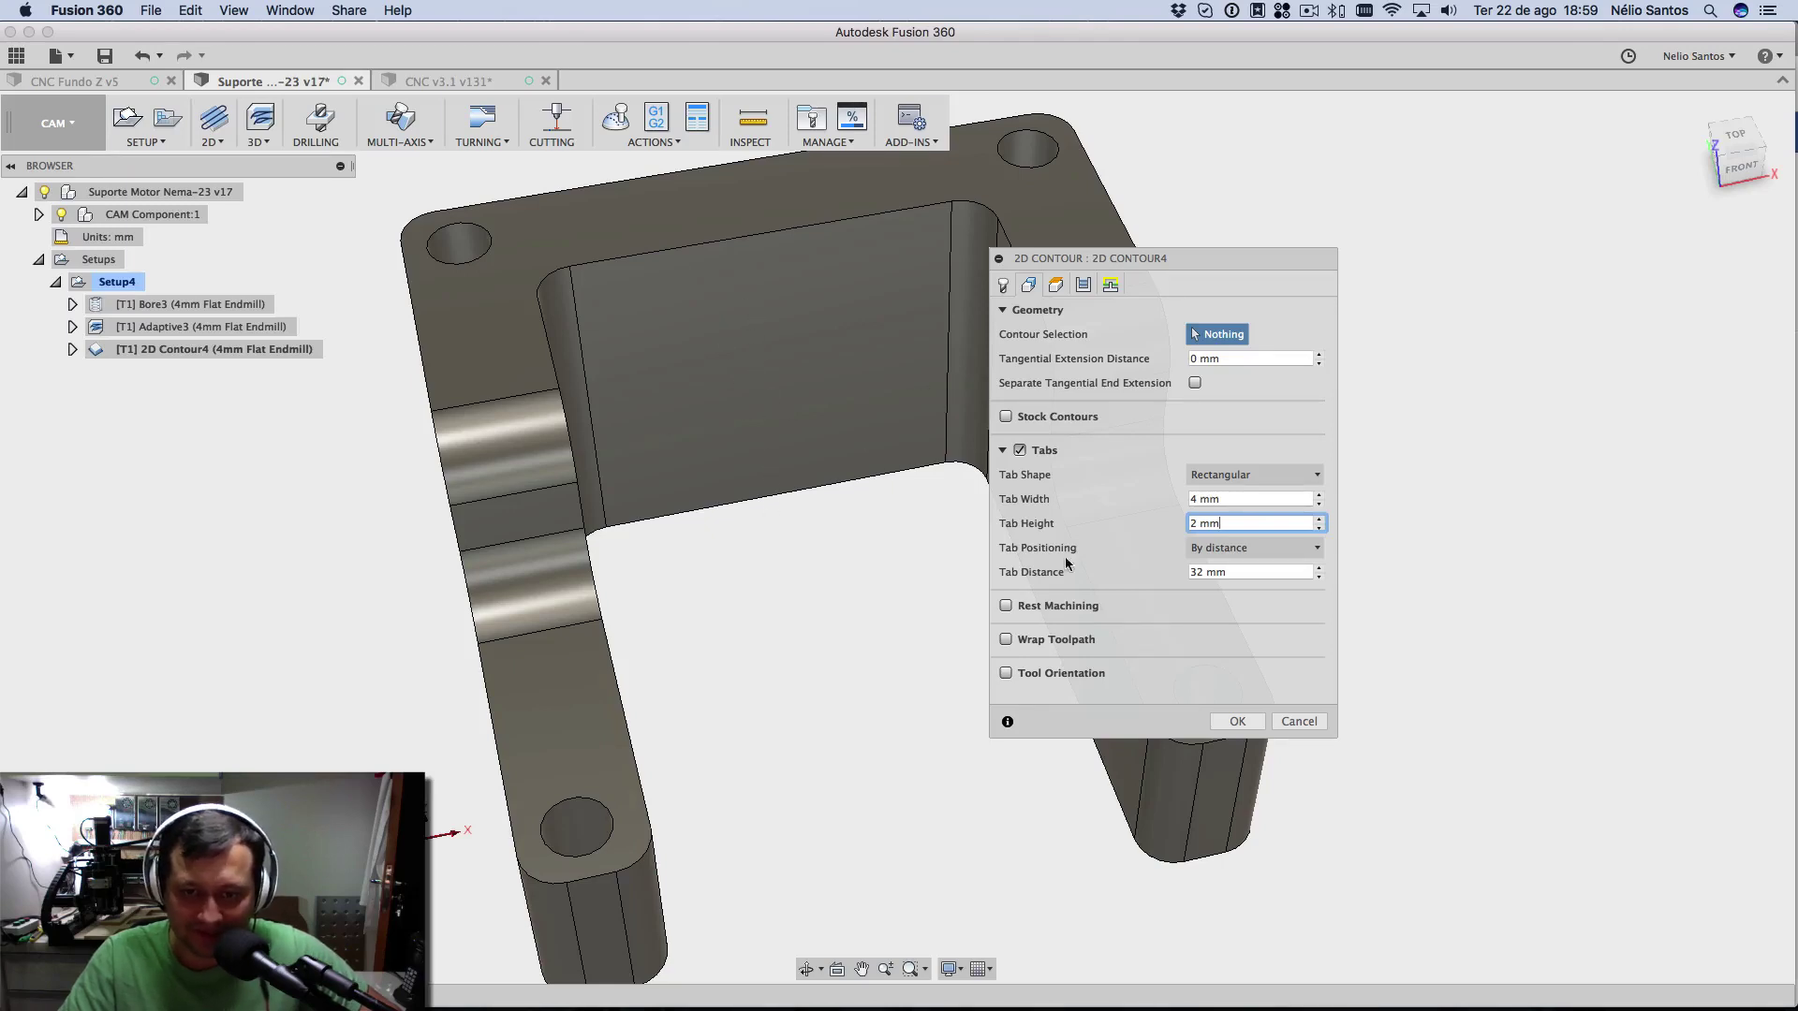
- Set the 2D Contour's bottom height from Stock bottom with a -0.7 mm offset
click(1056, 284)
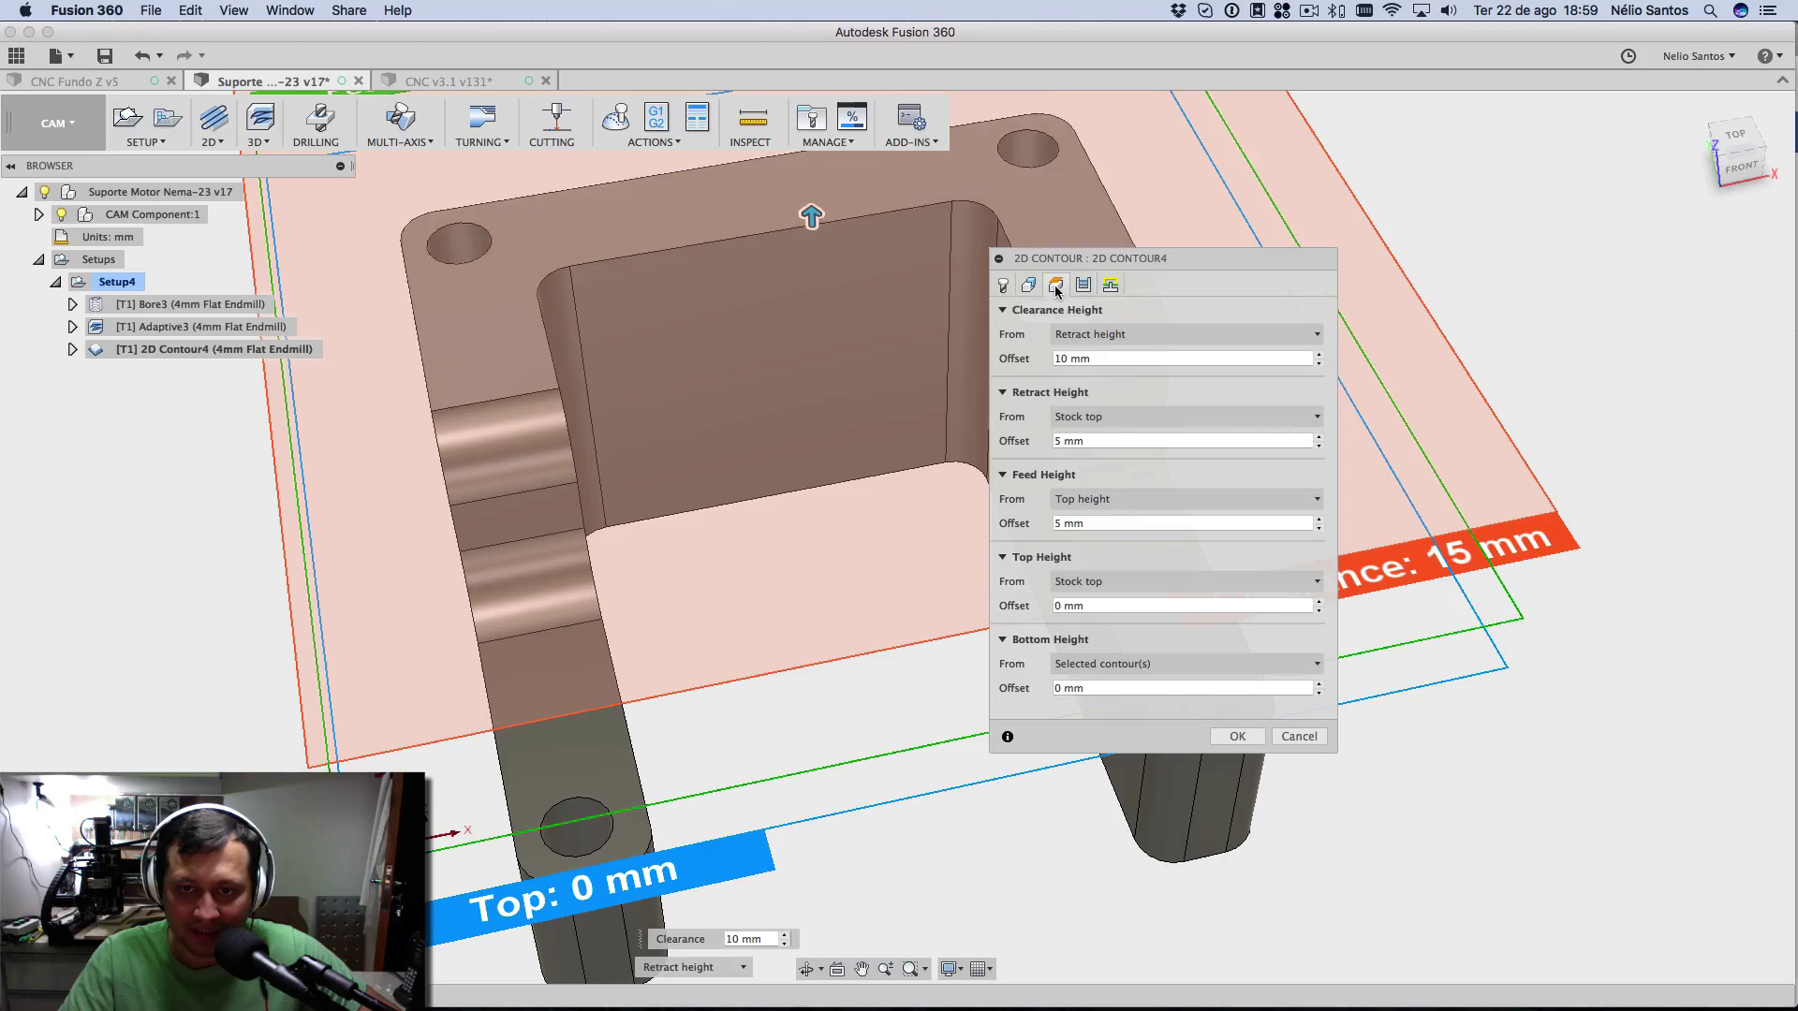
click(1077, 664)
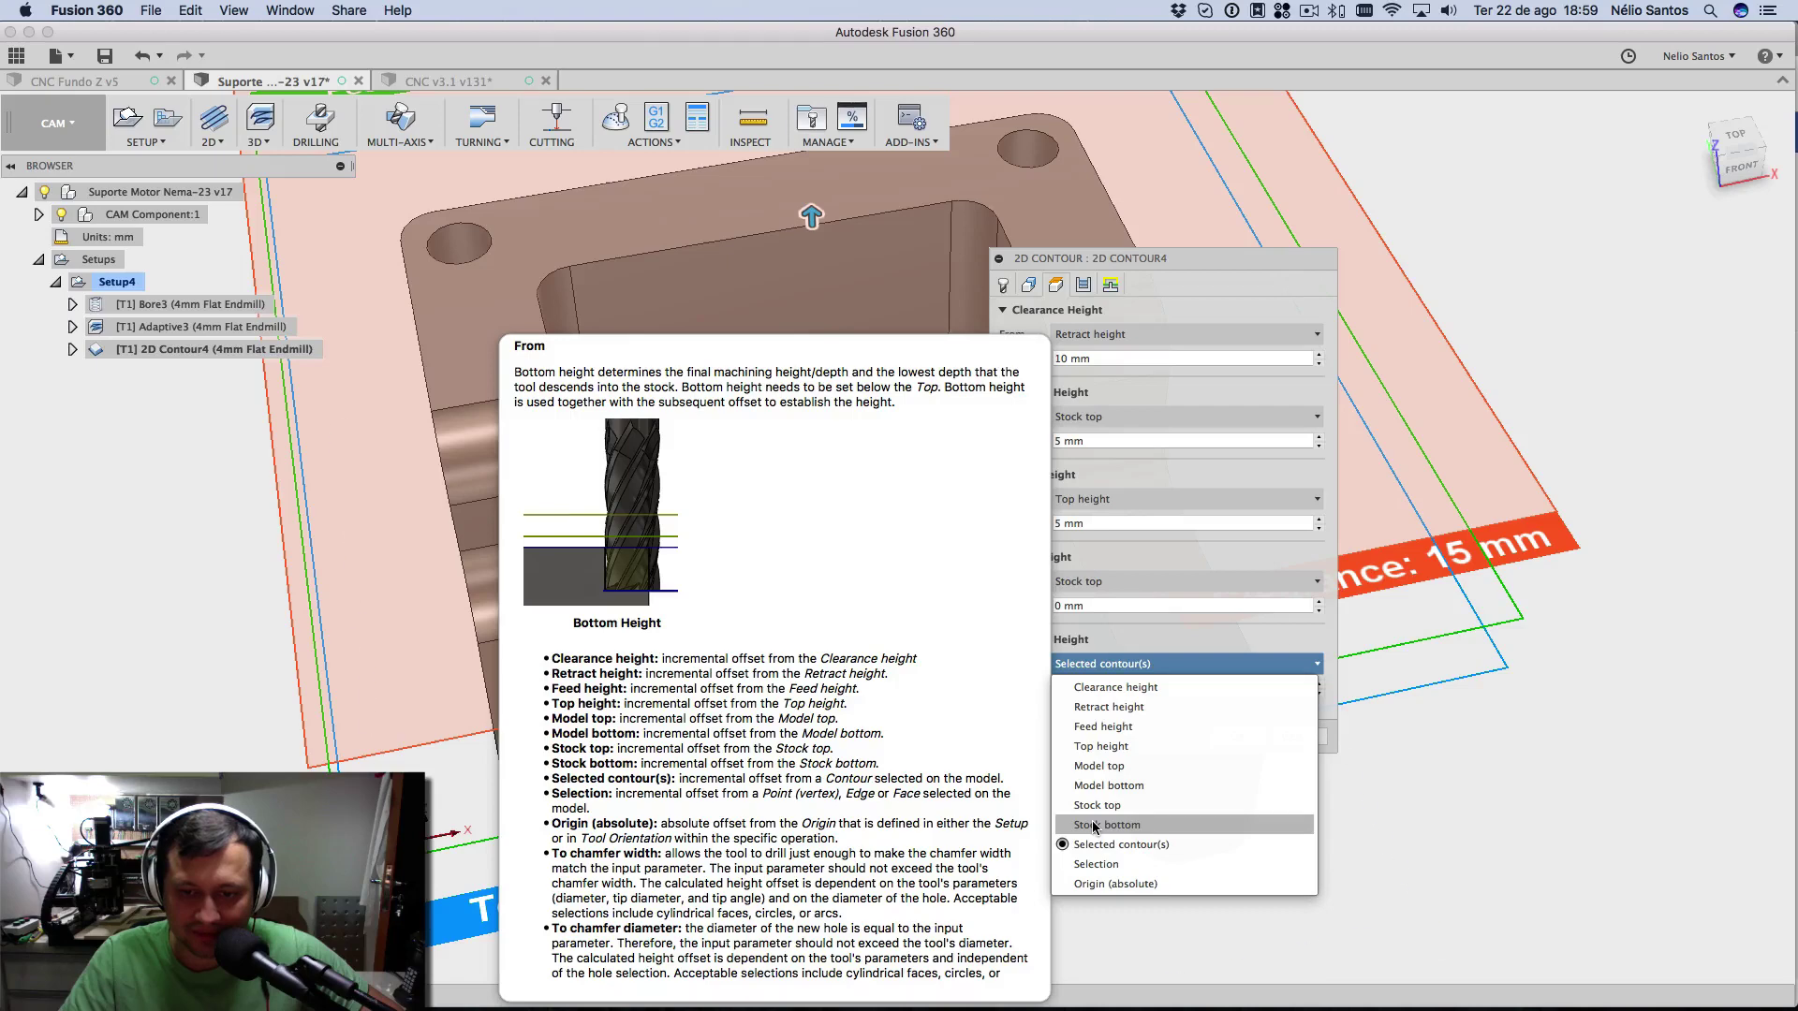
click(1096, 825)
click(1054, 687)
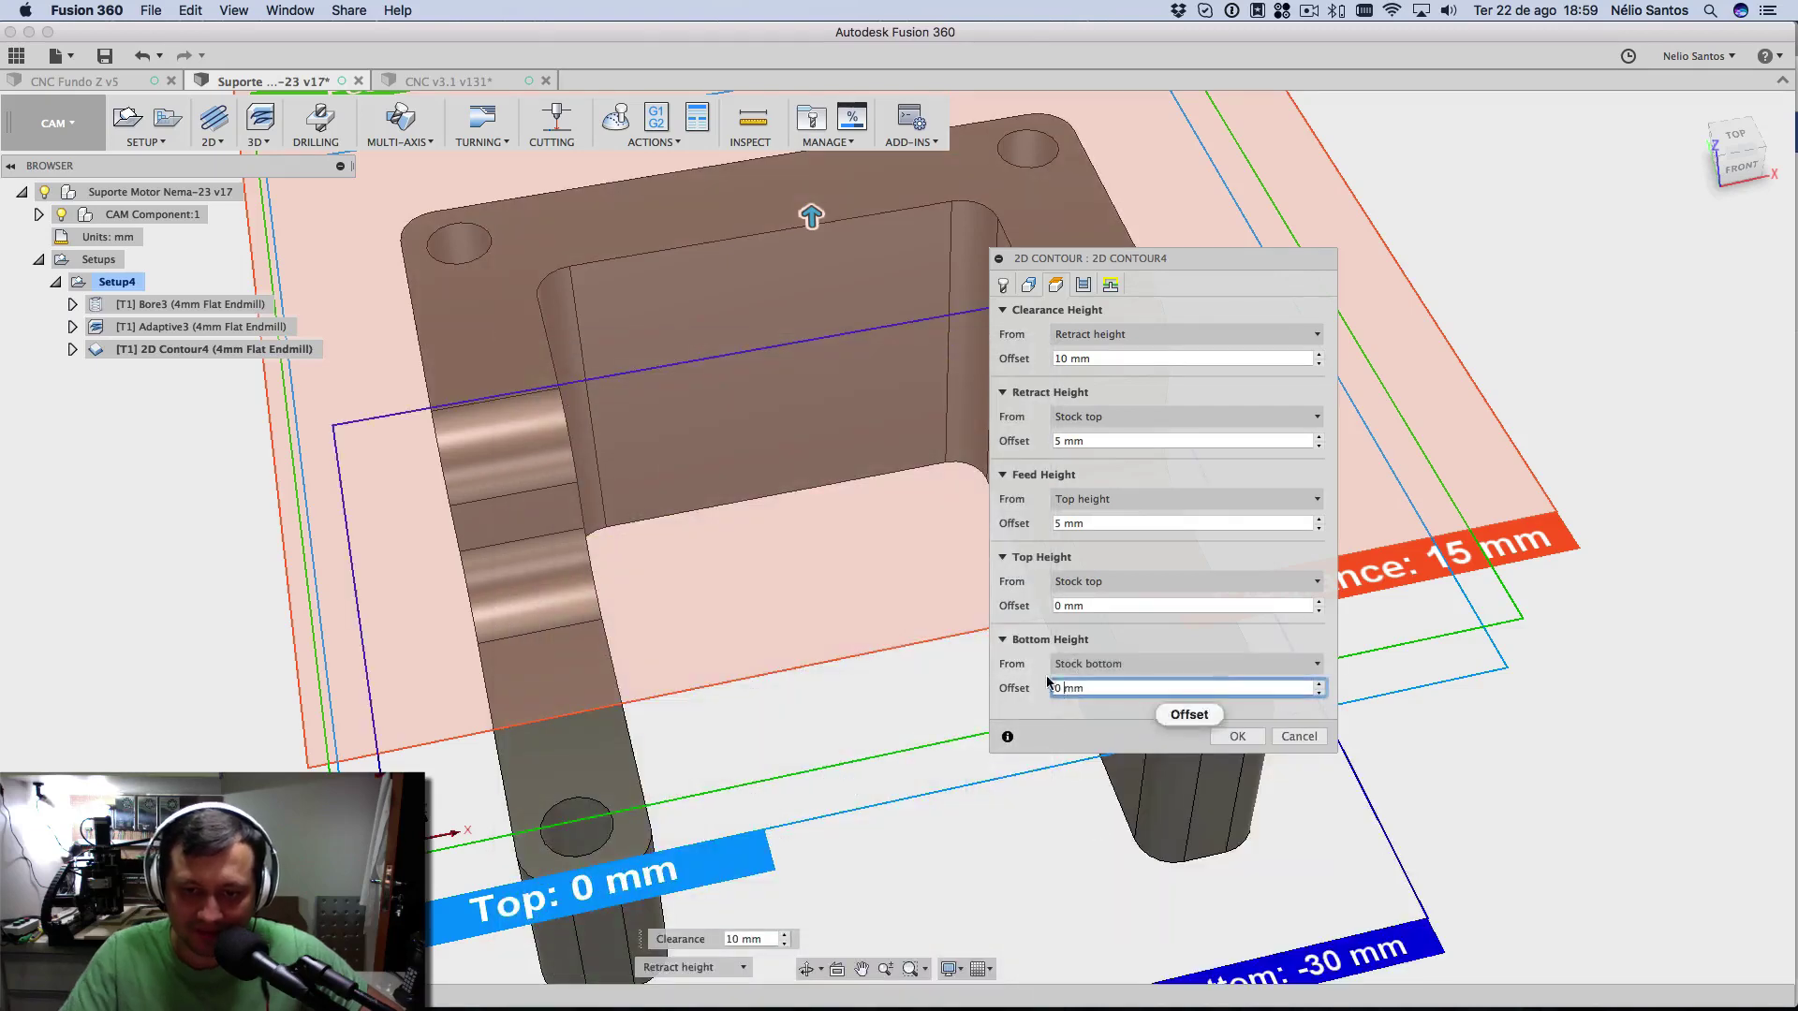
text(-0.7)
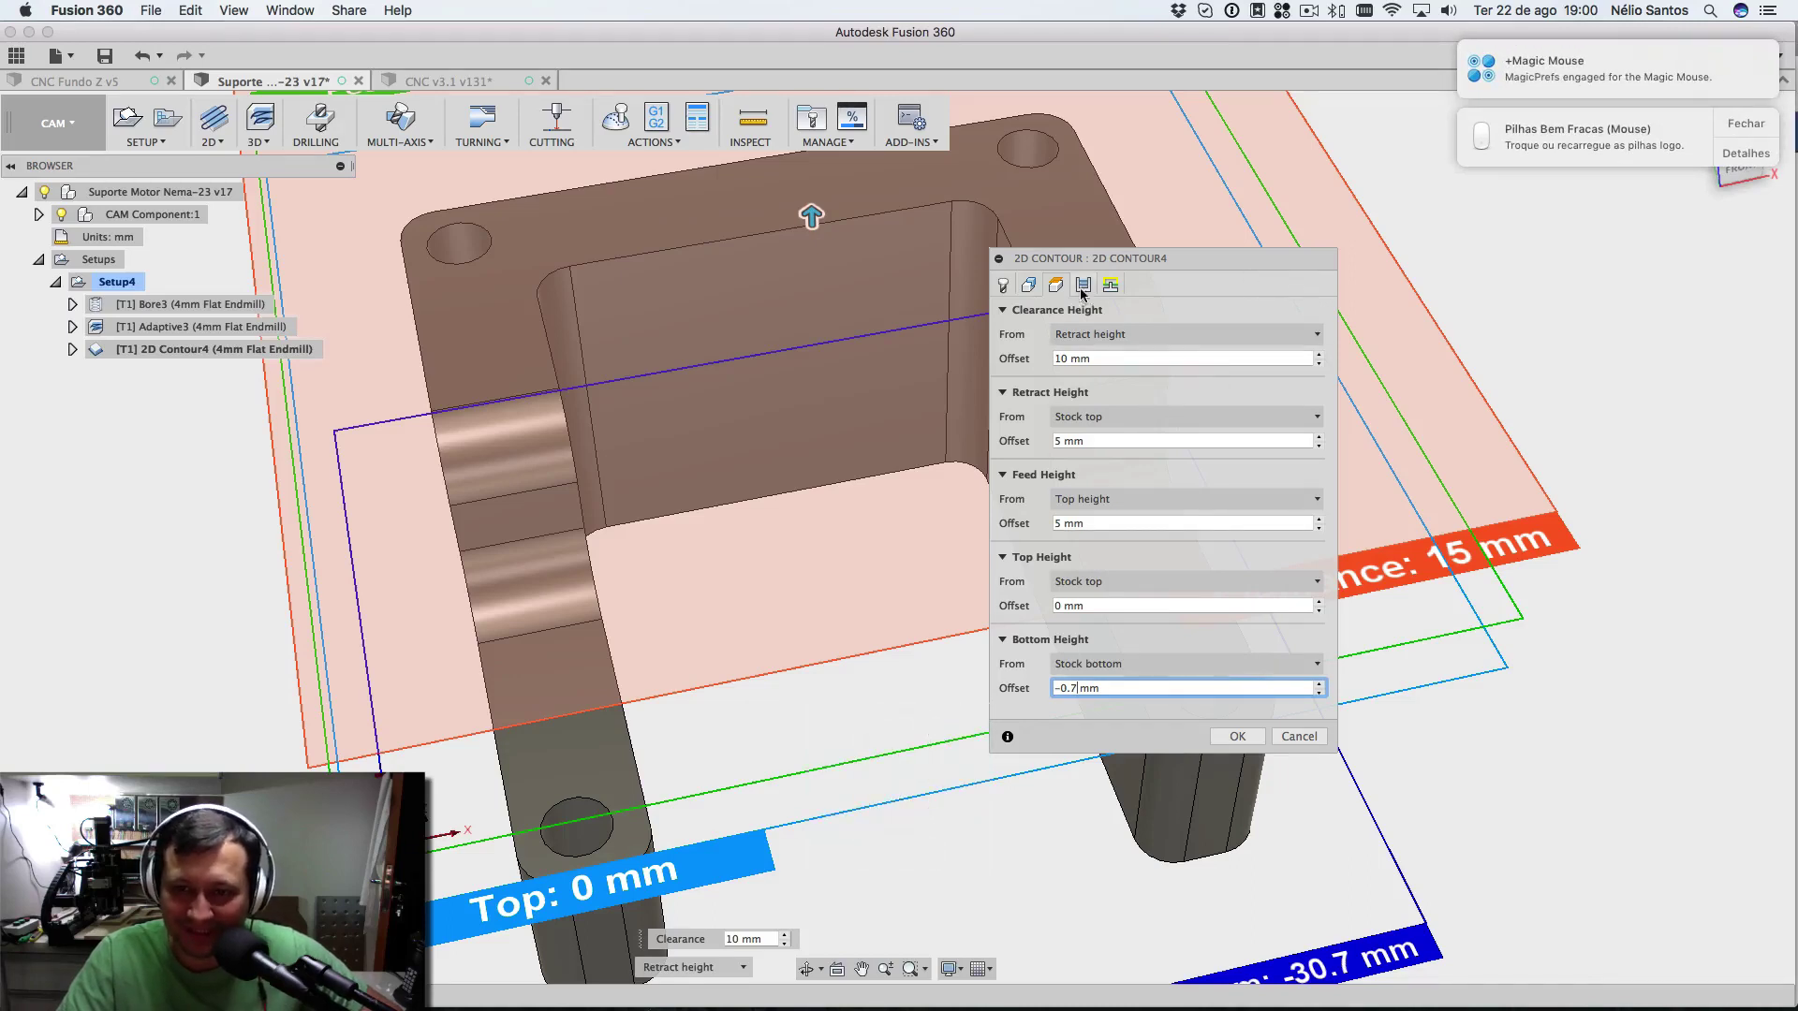
drag(1089, 266, 1087, 186)
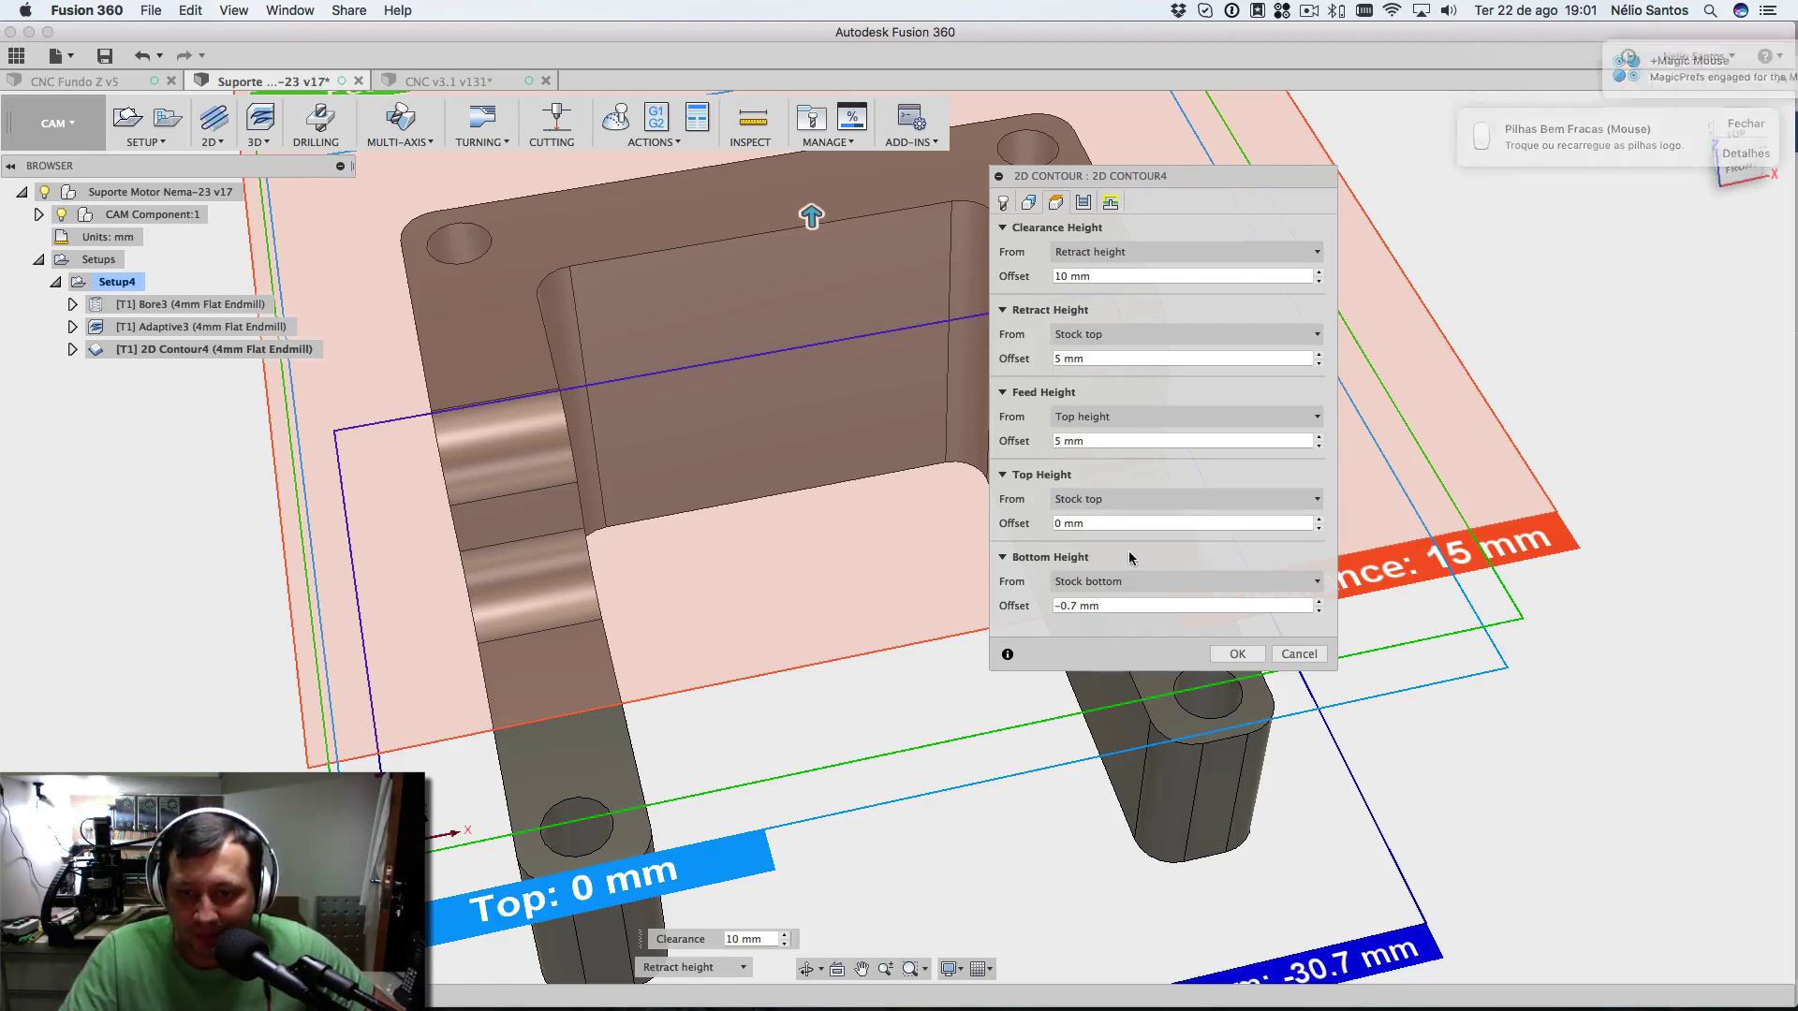
- Enable Multiple Depths with a 1 mm maximum roughing stepdown and set sideways compensation to Right (conventional milling)
click(1084, 202)
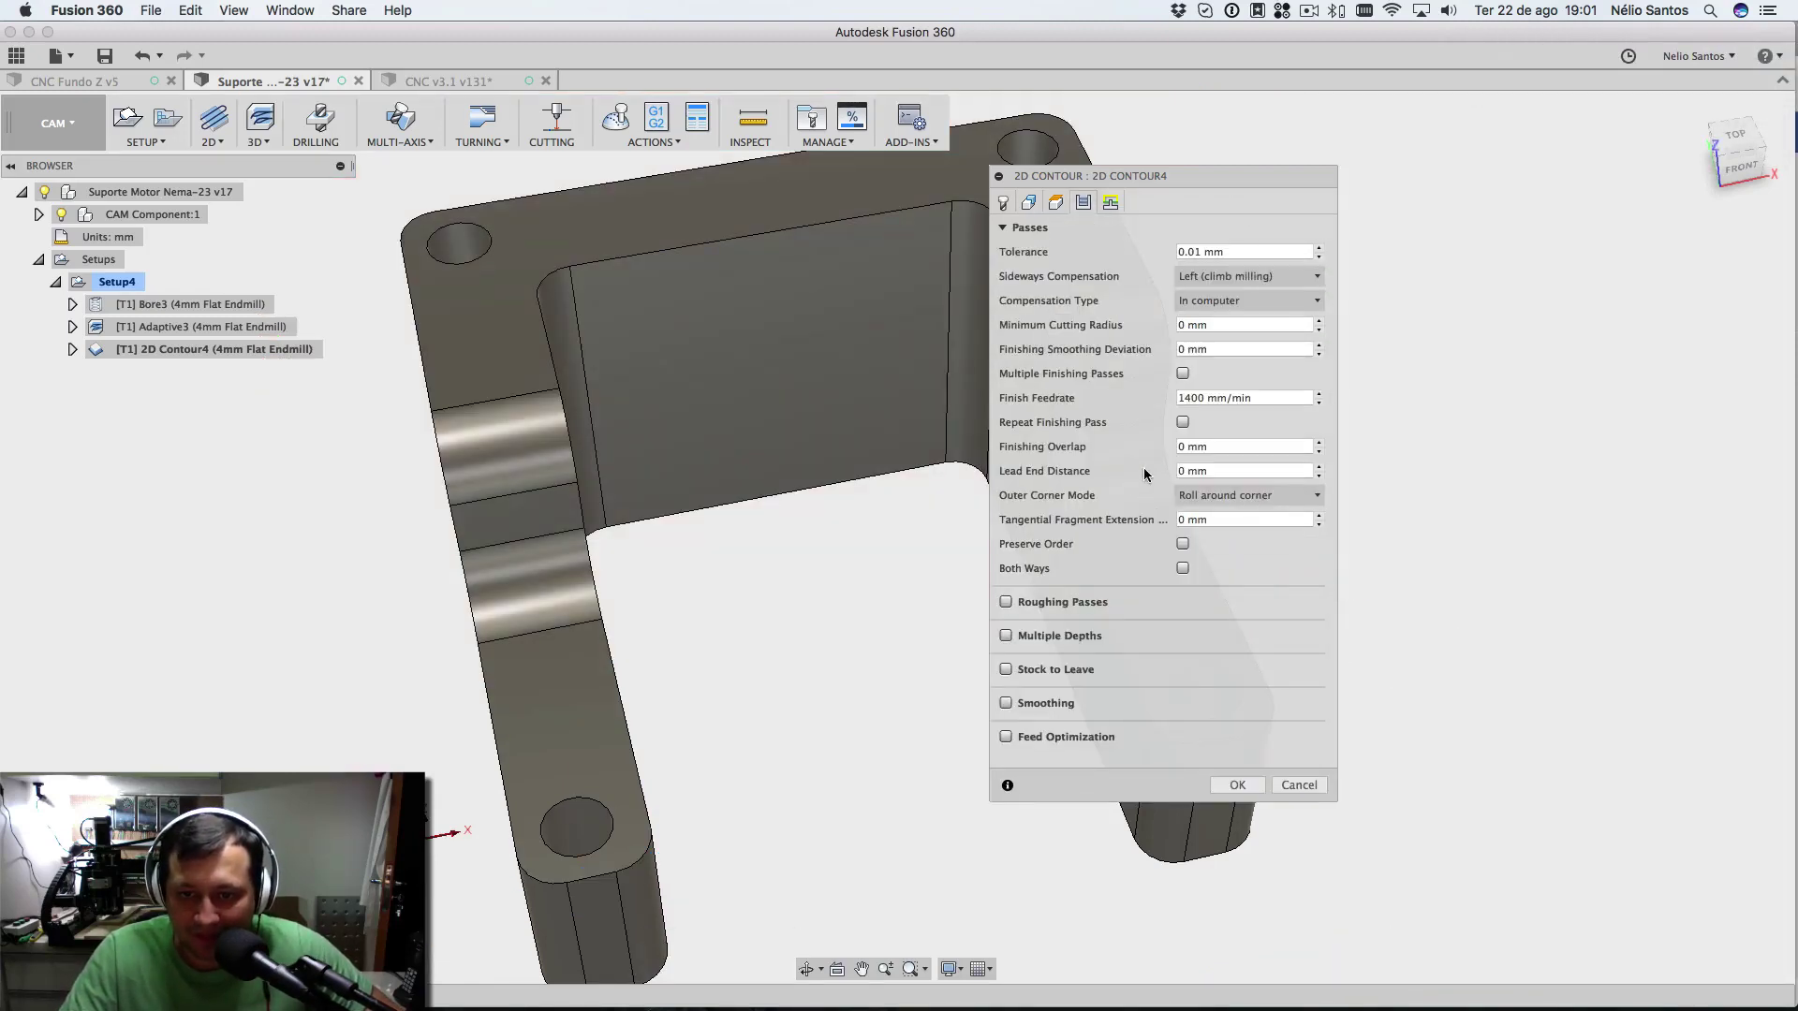
click(1005, 636)
click(1227, 659)
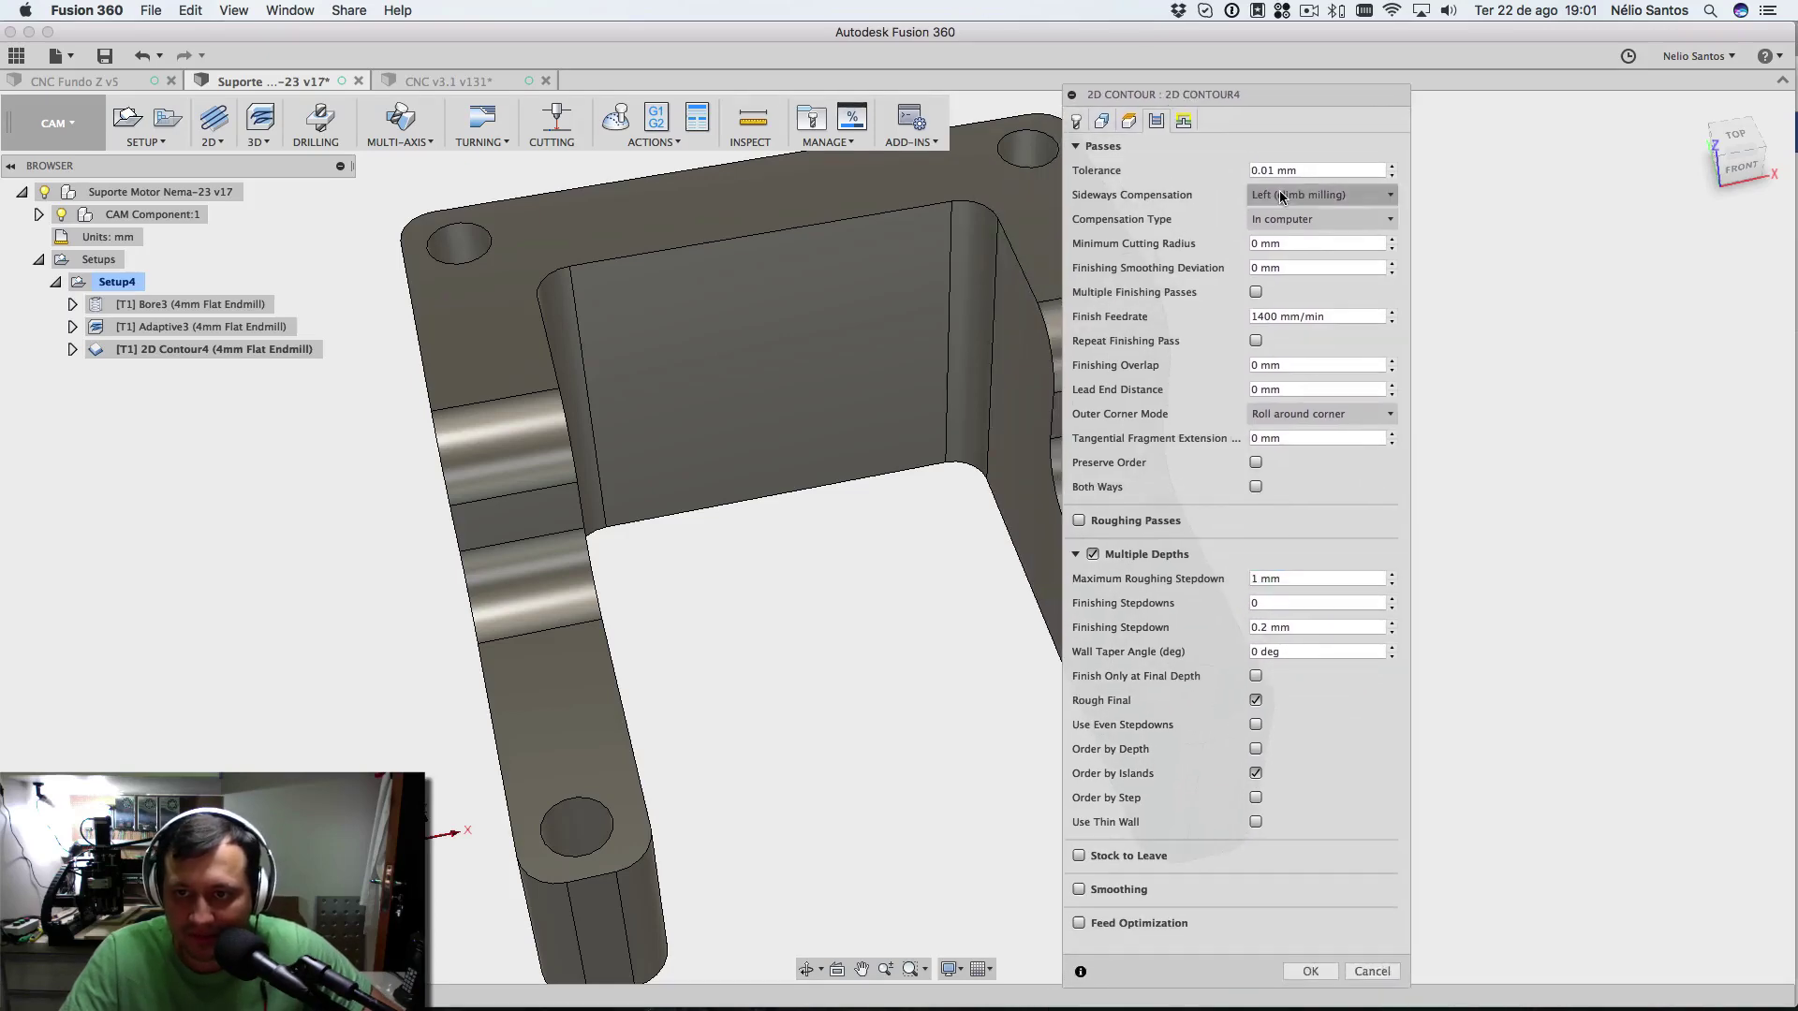
click(1282, 196)
click(1285, 234)
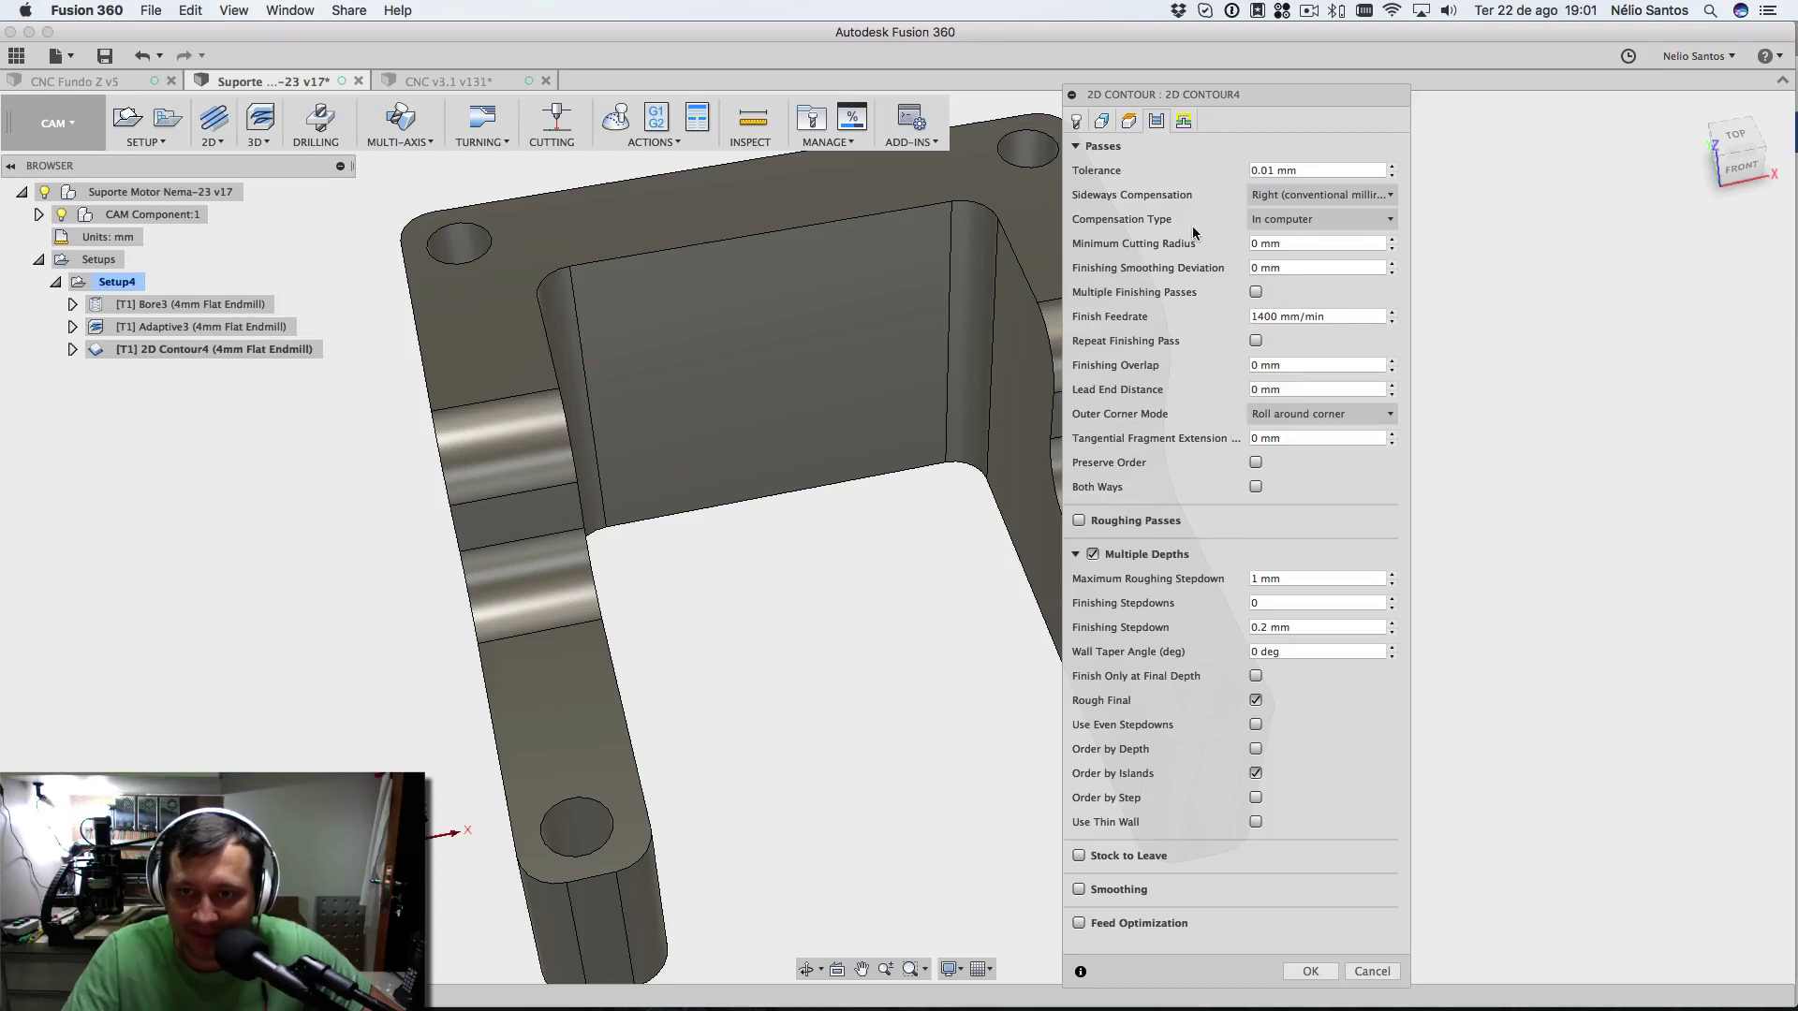
drag(1170, 101, 1176, 71)
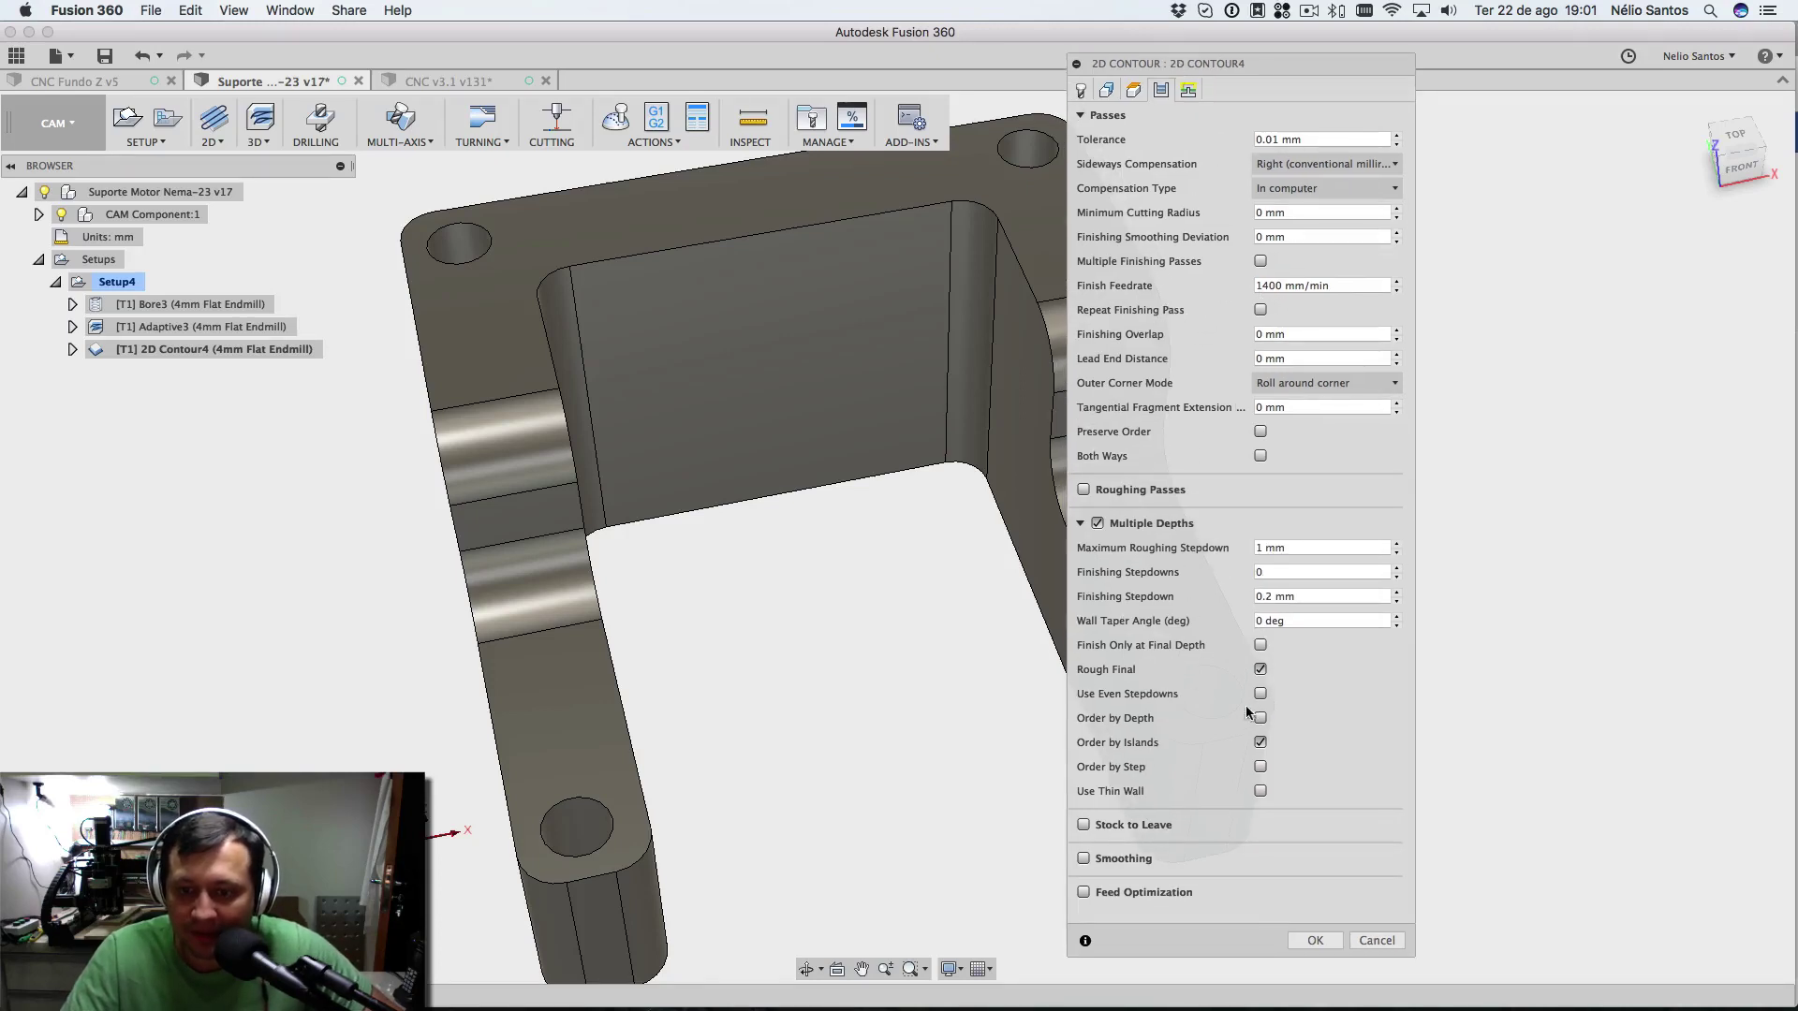
- Select the bracket's outer bottom edge chain as the 2D Contour geometry and generate the toolpath
click(1314, 941)
click(1010, 564)
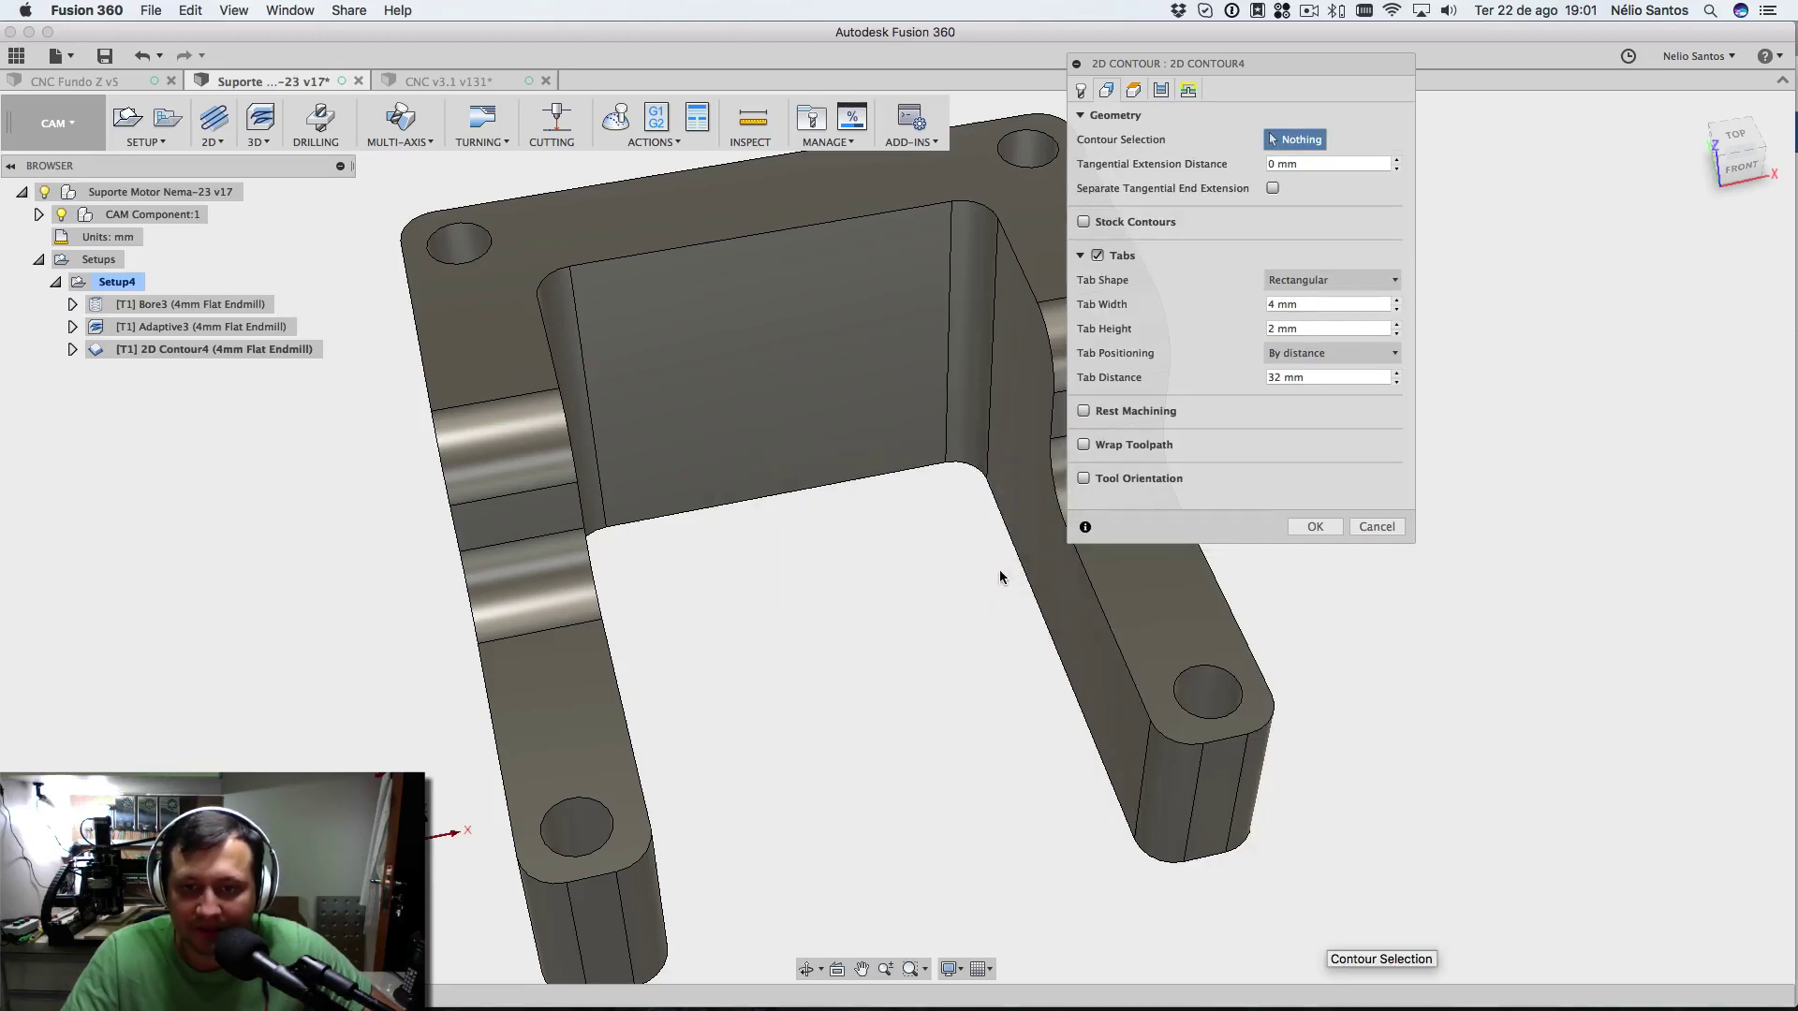
click(1061, 671)
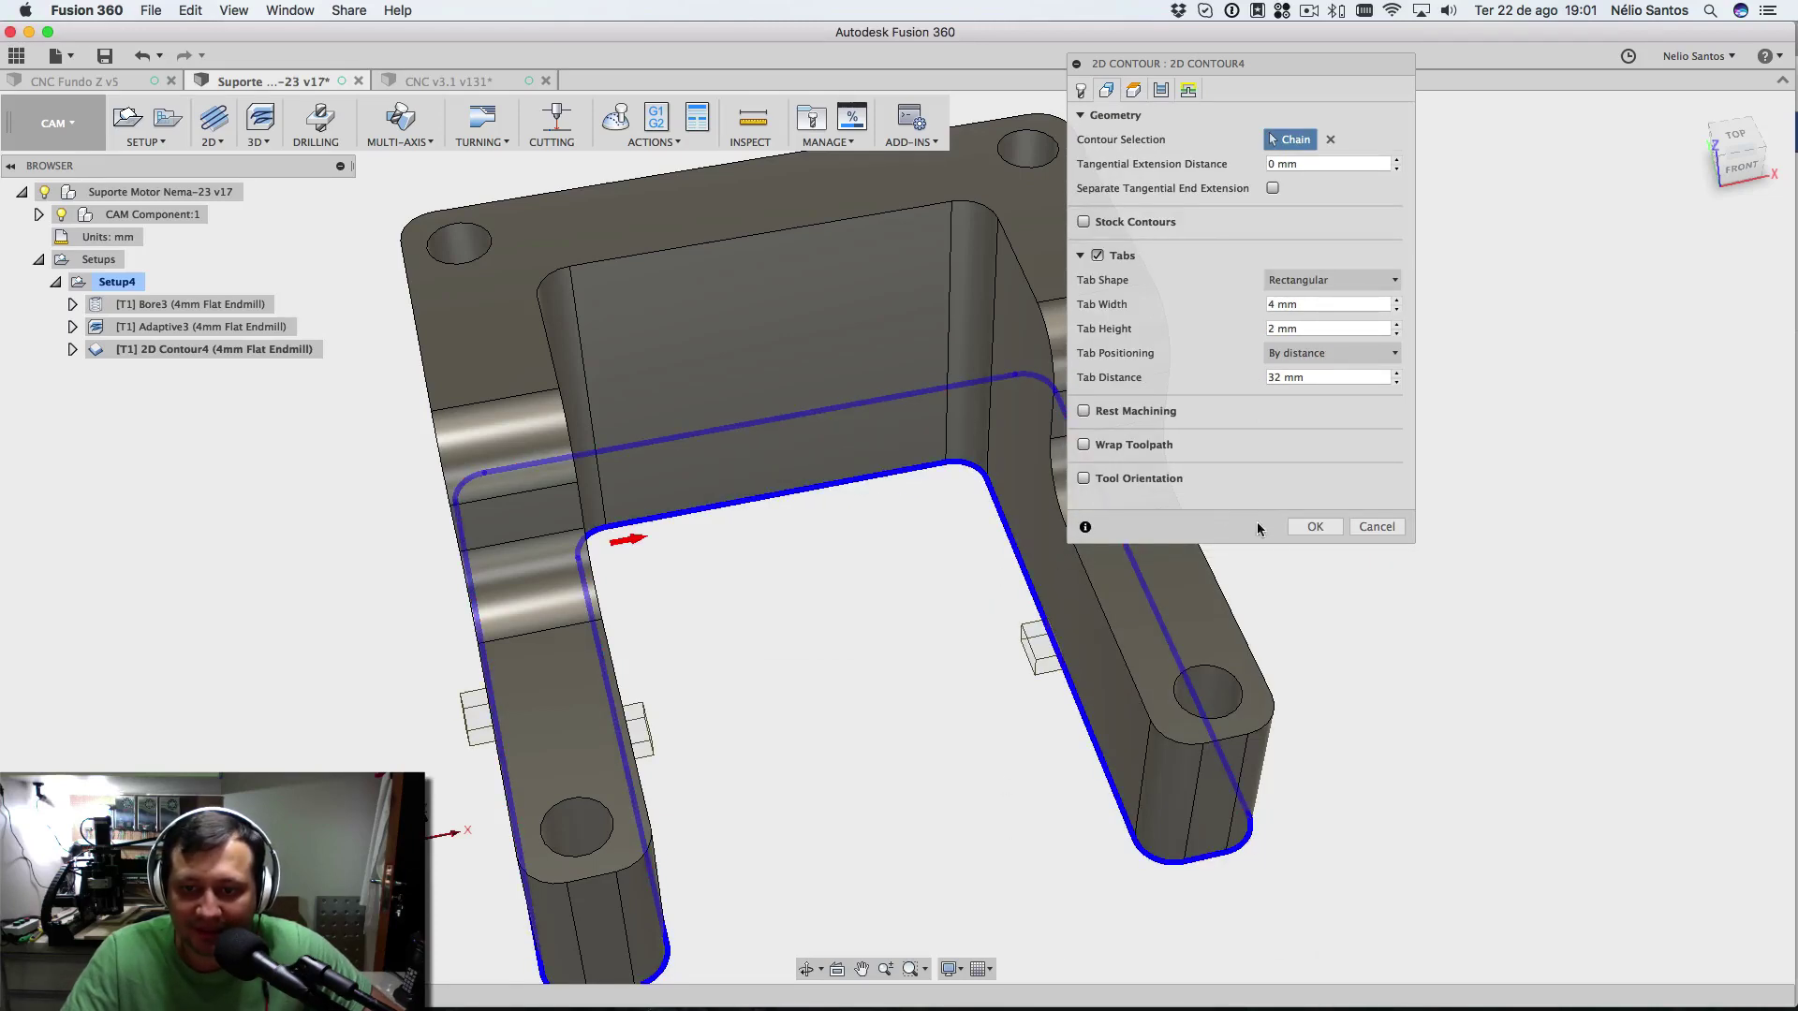
click(1313, 527)
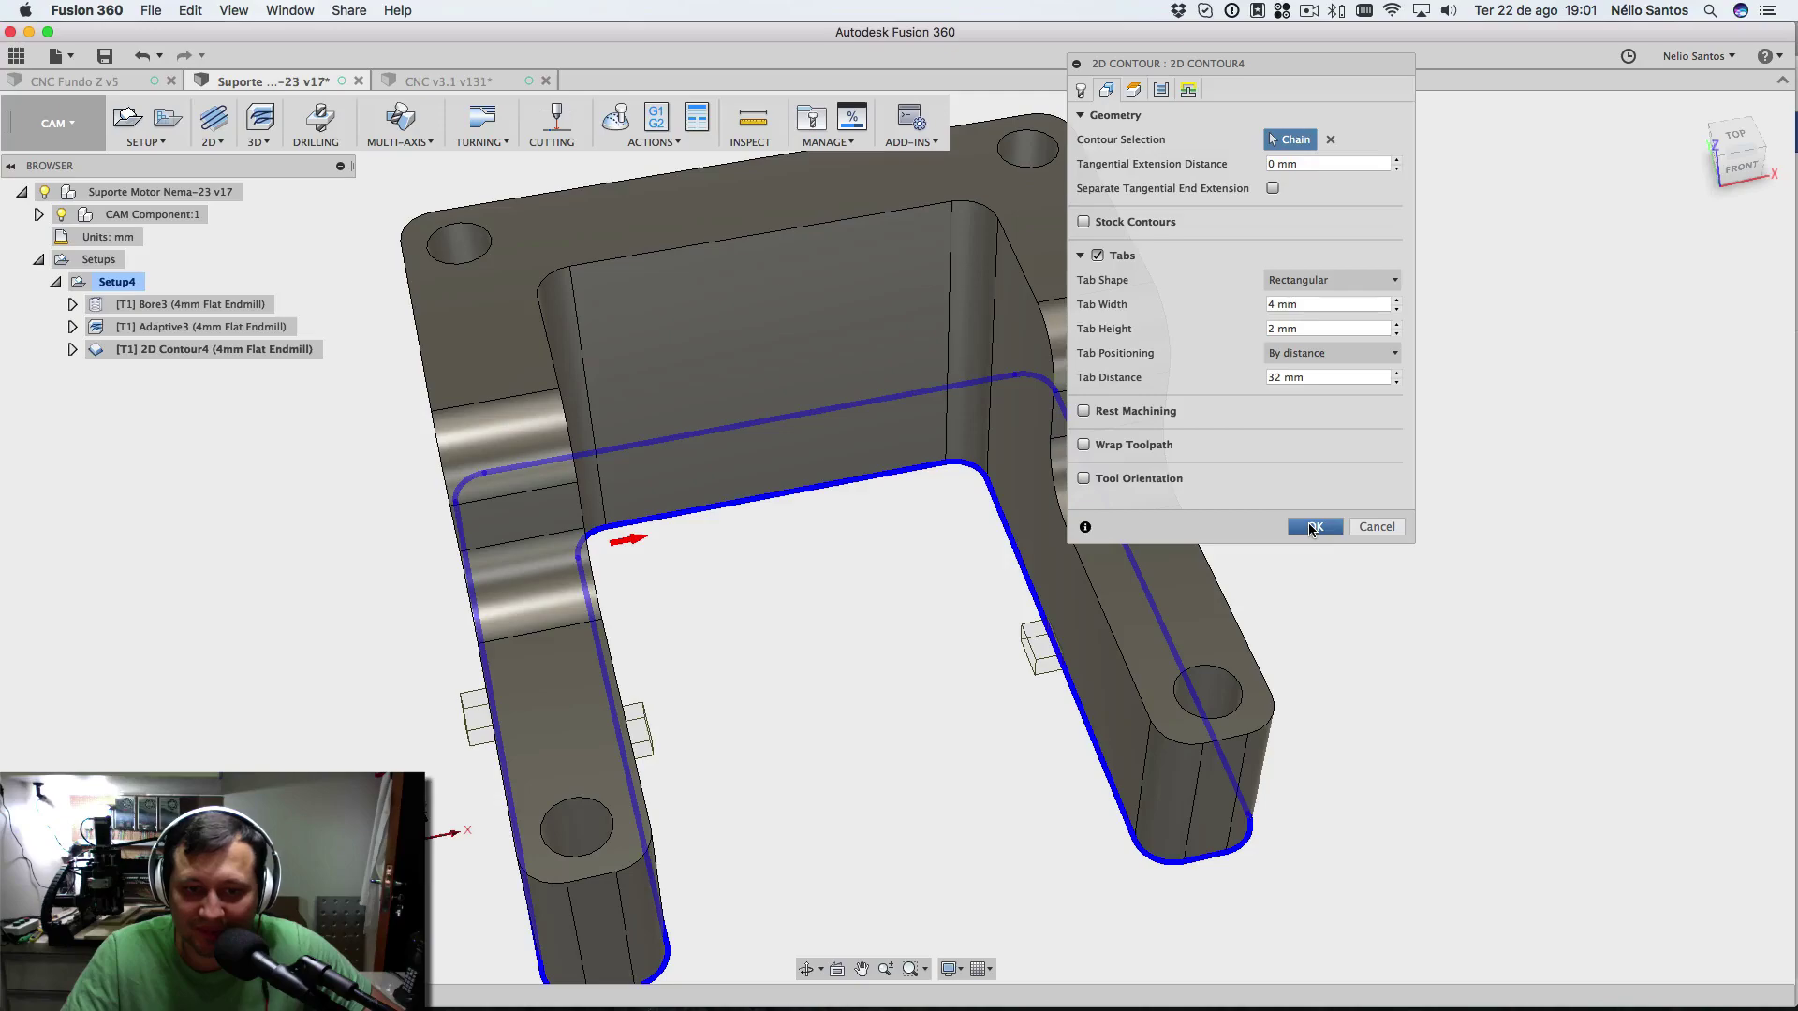
click(1313, 528)
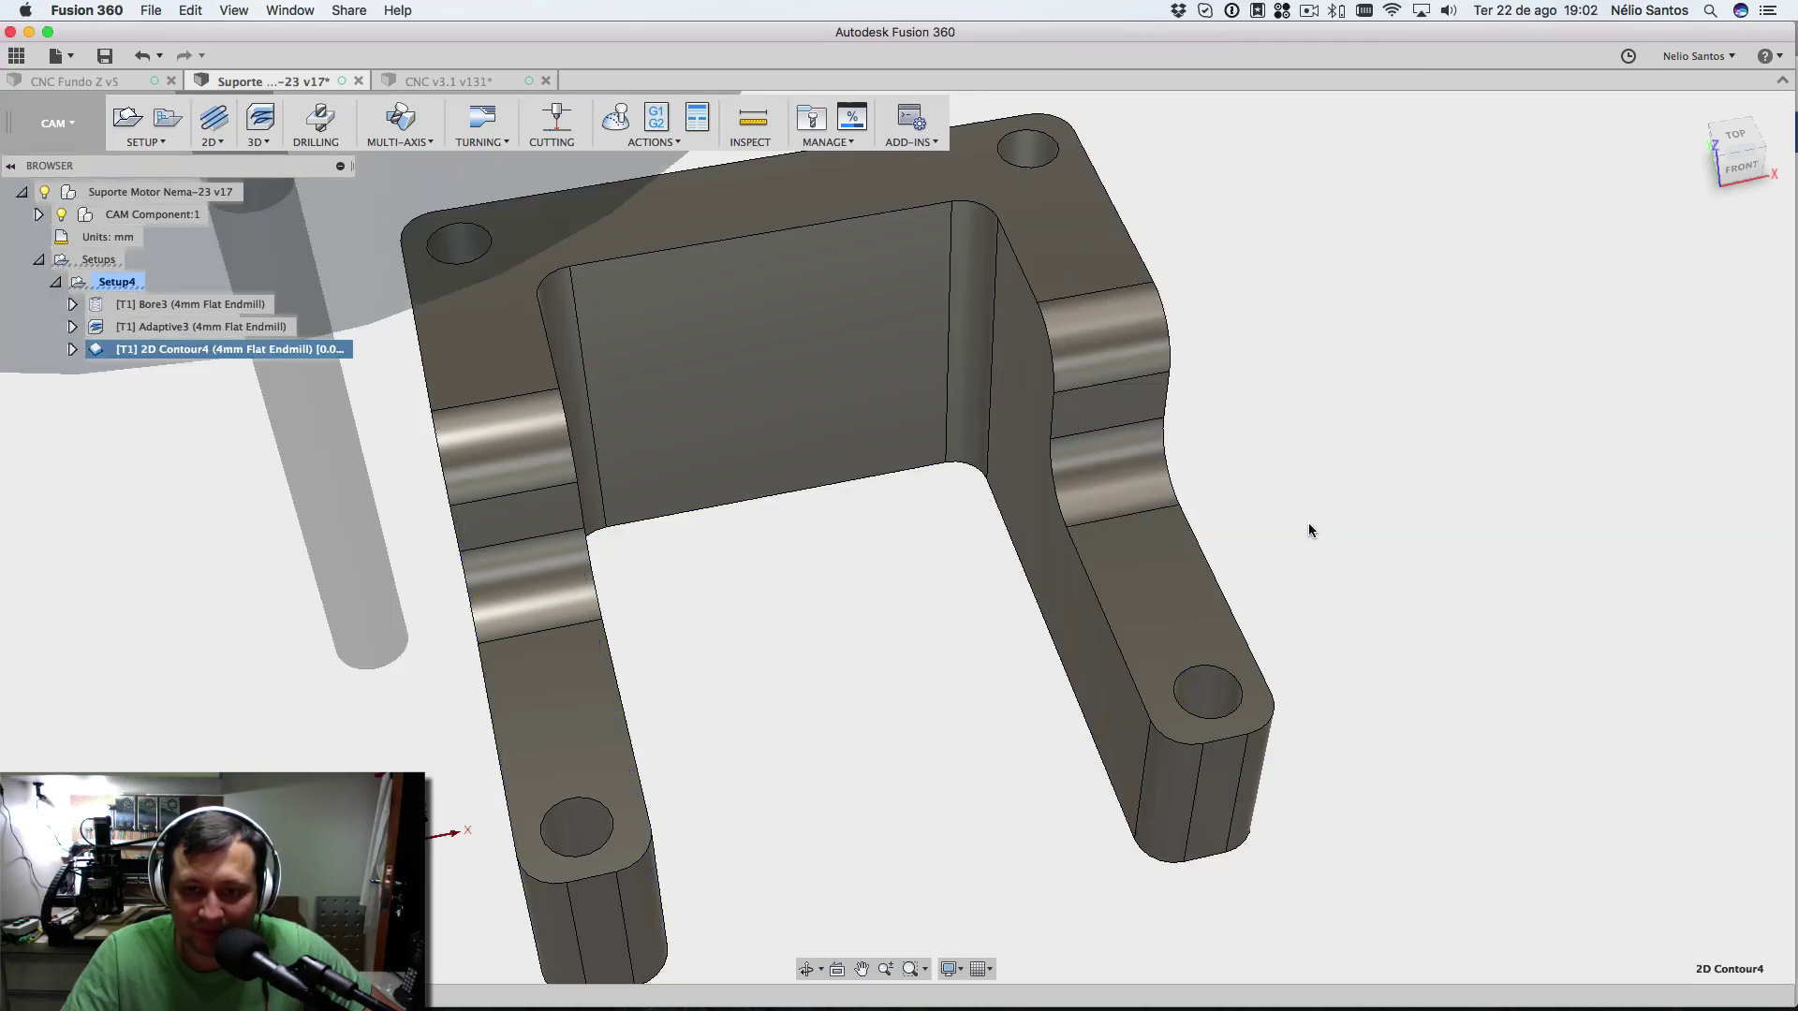
- Inspect the 2D Contour toolpath from several sides, including its depth passes and the tabs along the bottom
scroll(851, 740, down, 2)
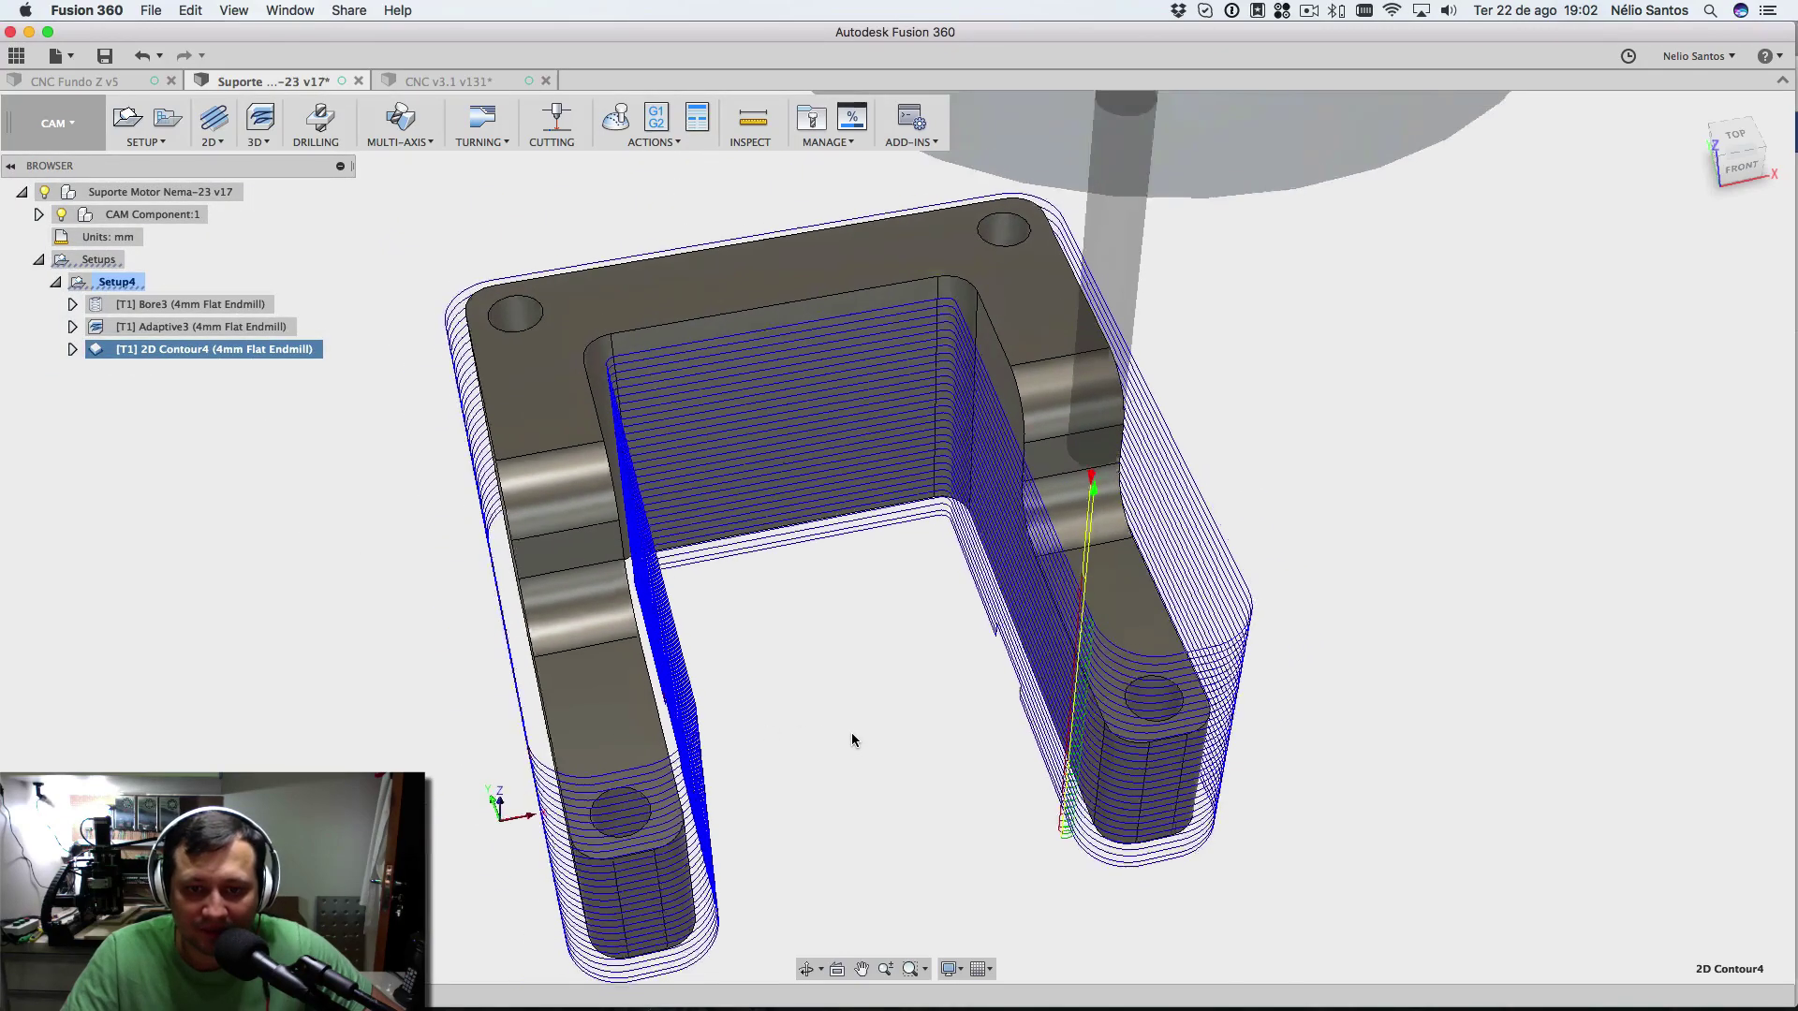
scroll(851, 733, down, 2)
shift+middle_drag(886, 751, 756, 691)
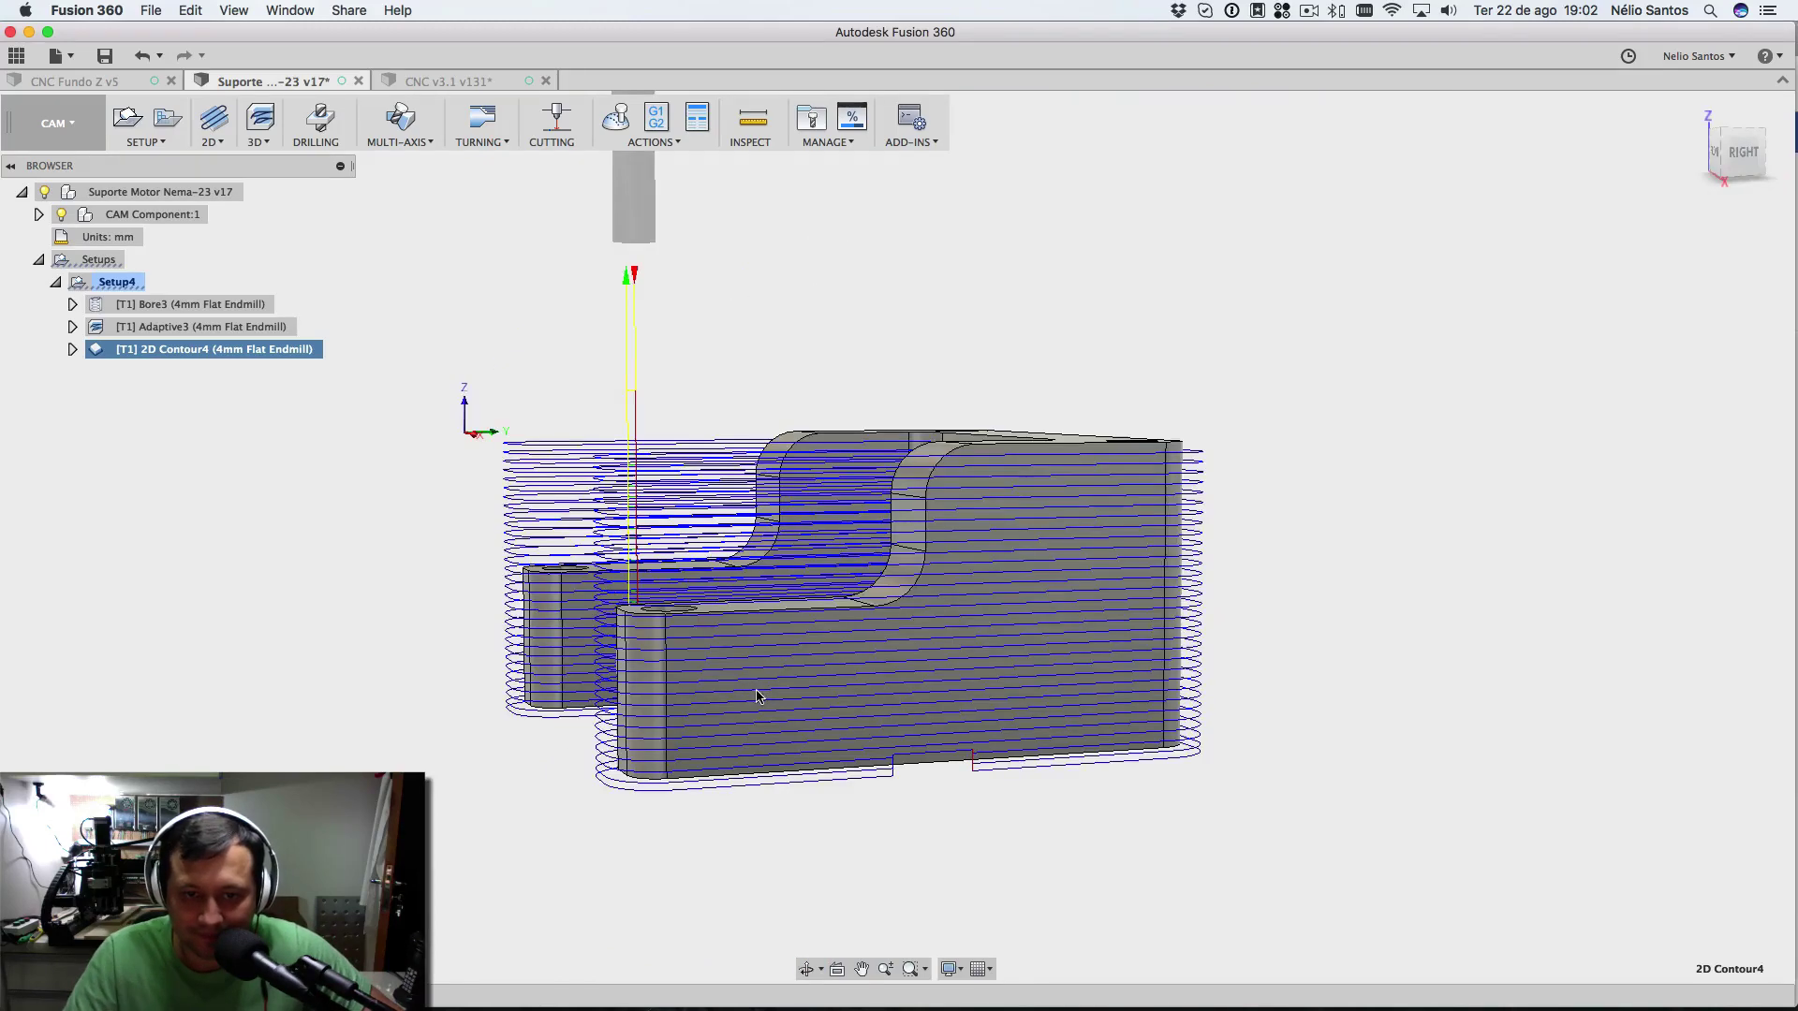
shift+middle_drag(871, 808, 943, 855)
shift+middle_drag(1096, 831, 931, 829)
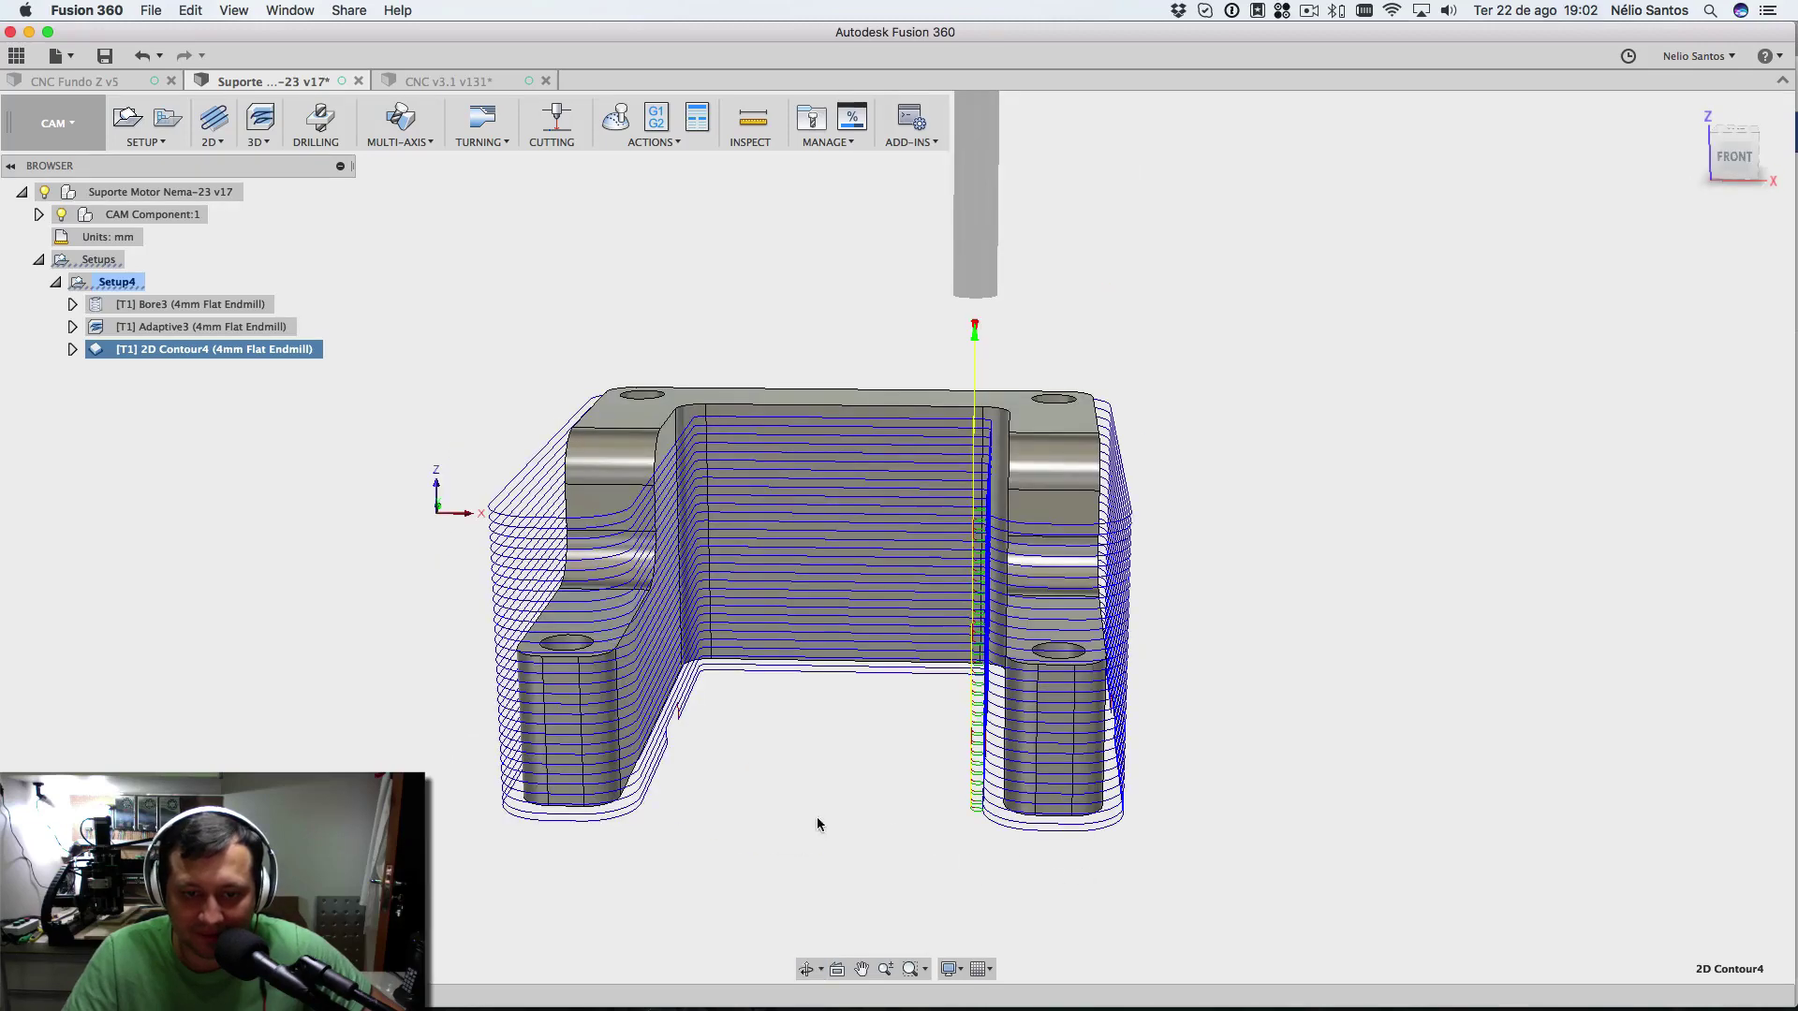
shift+middle_drag(816, 817, 937, 824)
shift+middle_drag(851, 867, 827, 859)
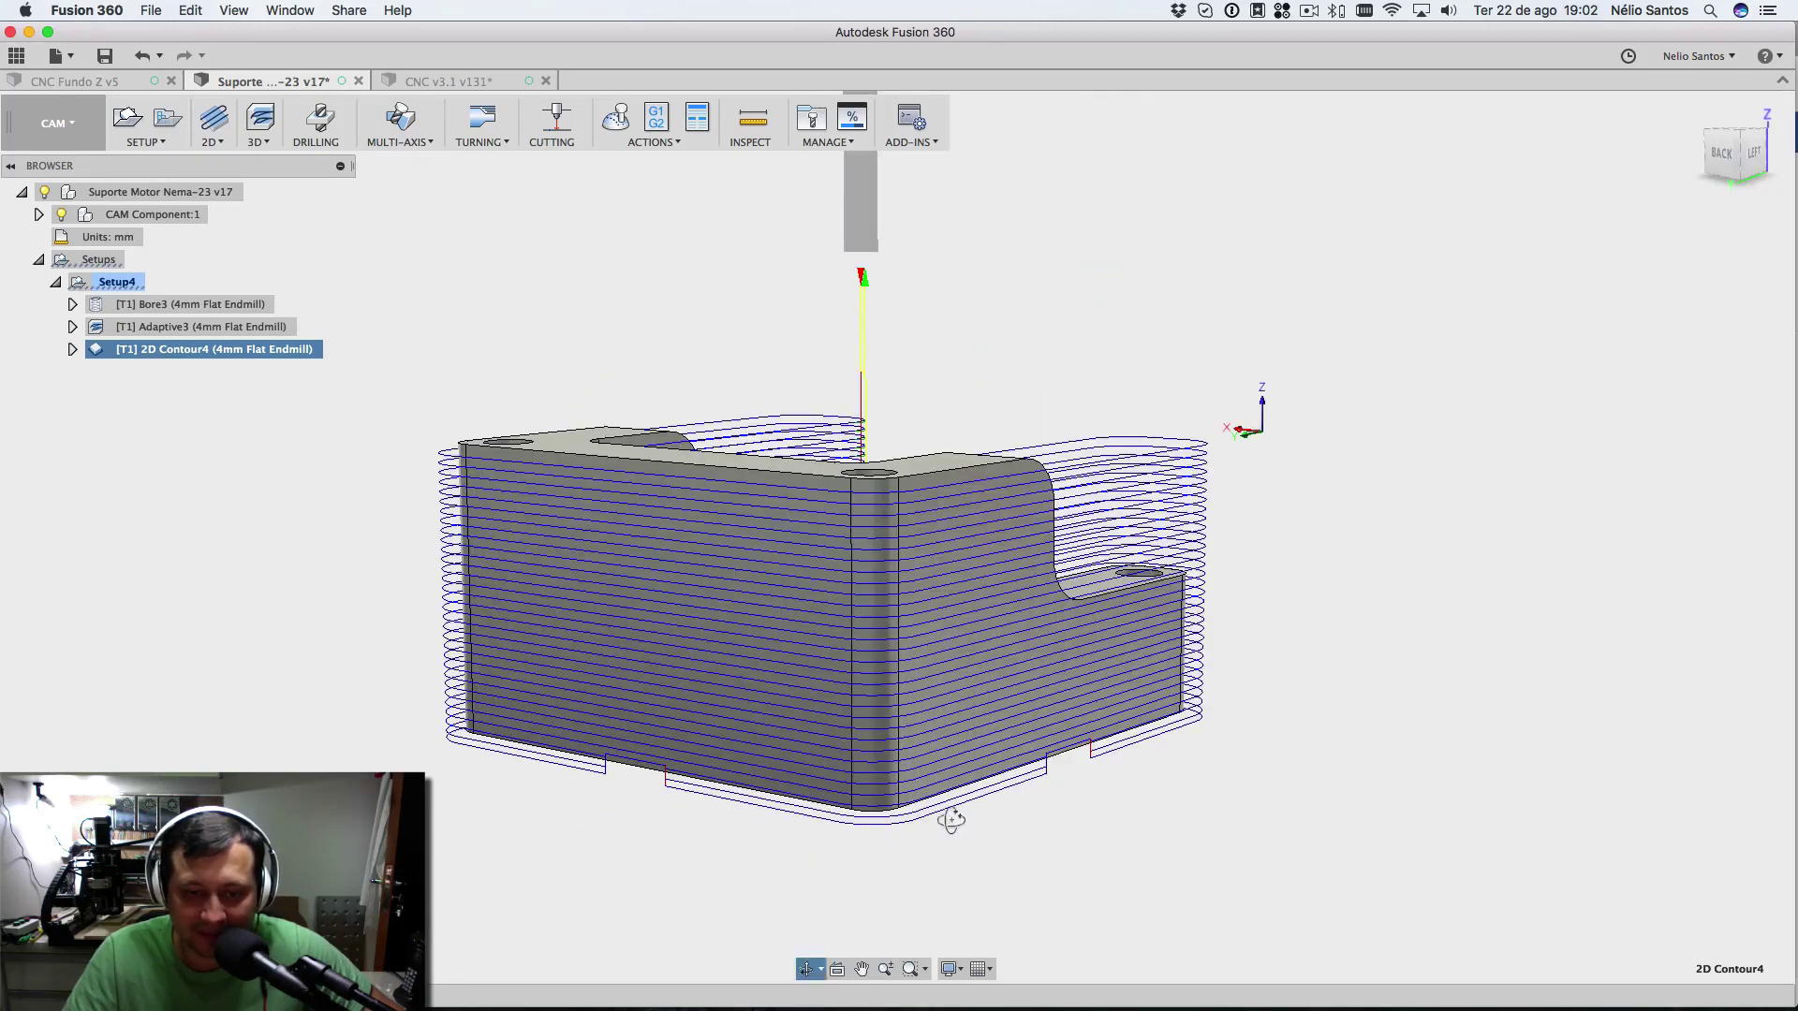
shift+middle_drag(952, 819, 766, 826)
shift+middle_drag(819, 767, 732, 702)
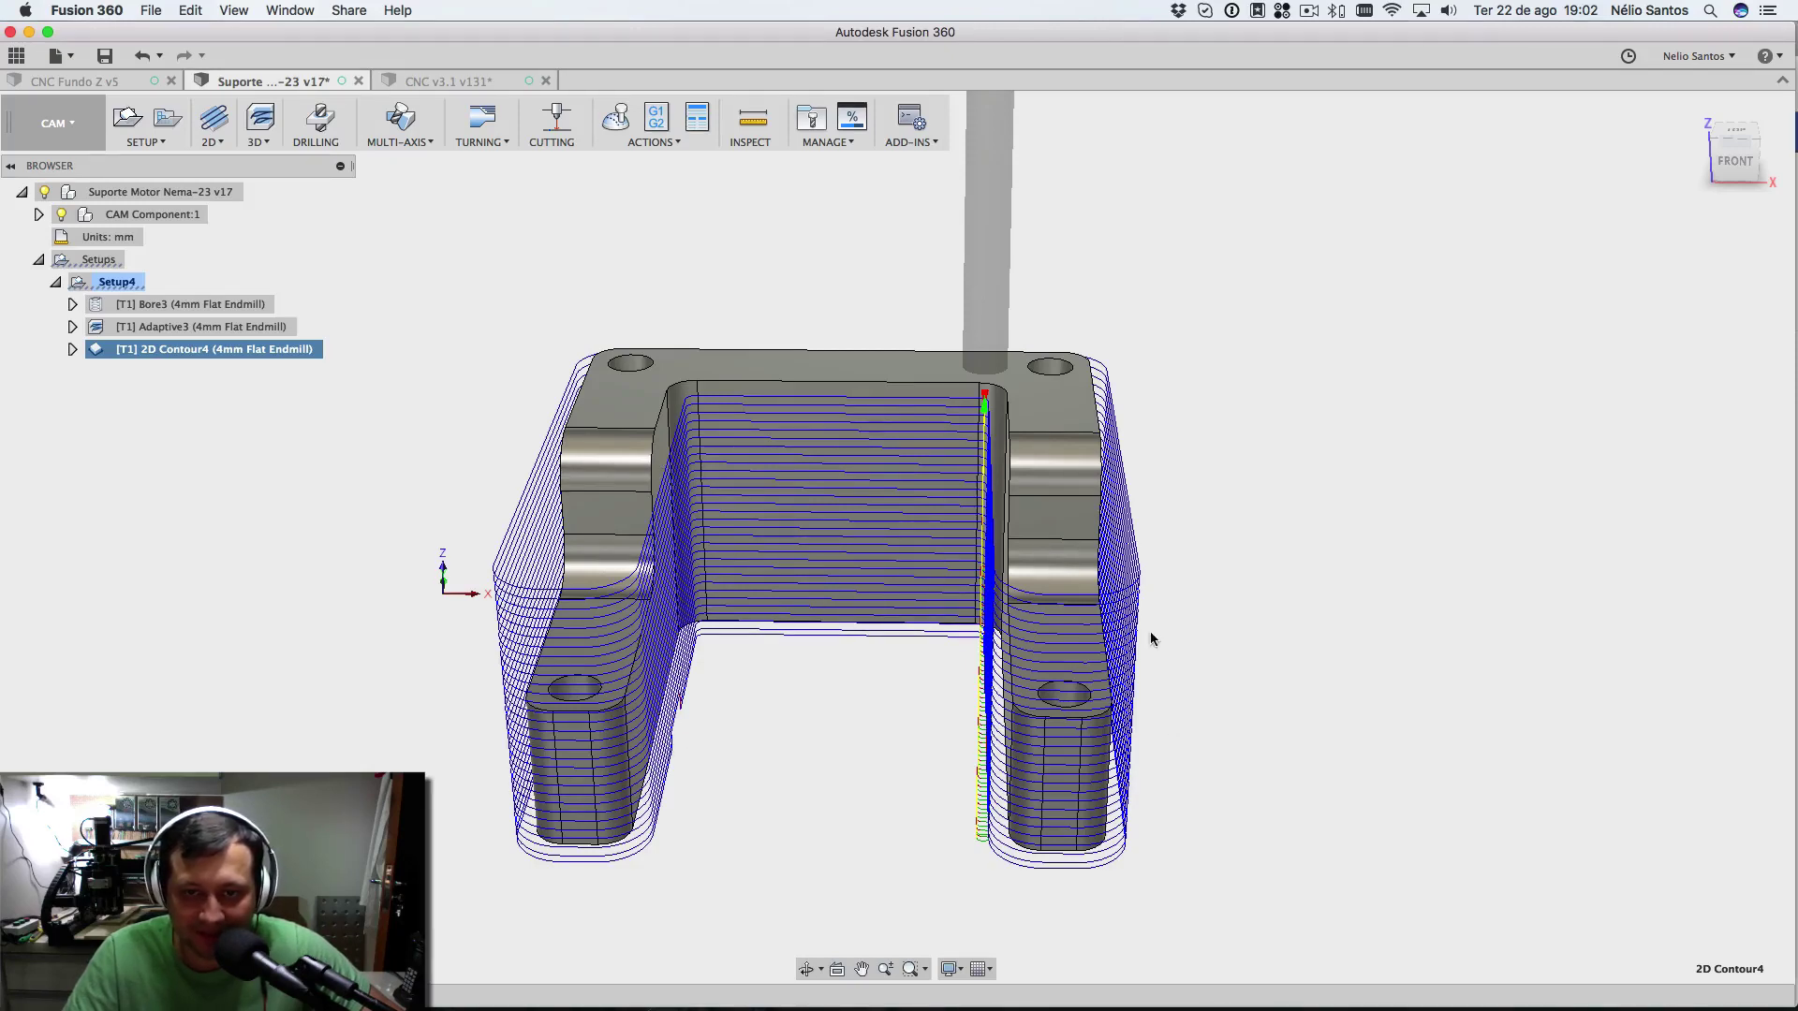
shift+middle_drag(1216, 593, 1094, 586)
shift+middle_drag(1281, 681, 1124, 742)
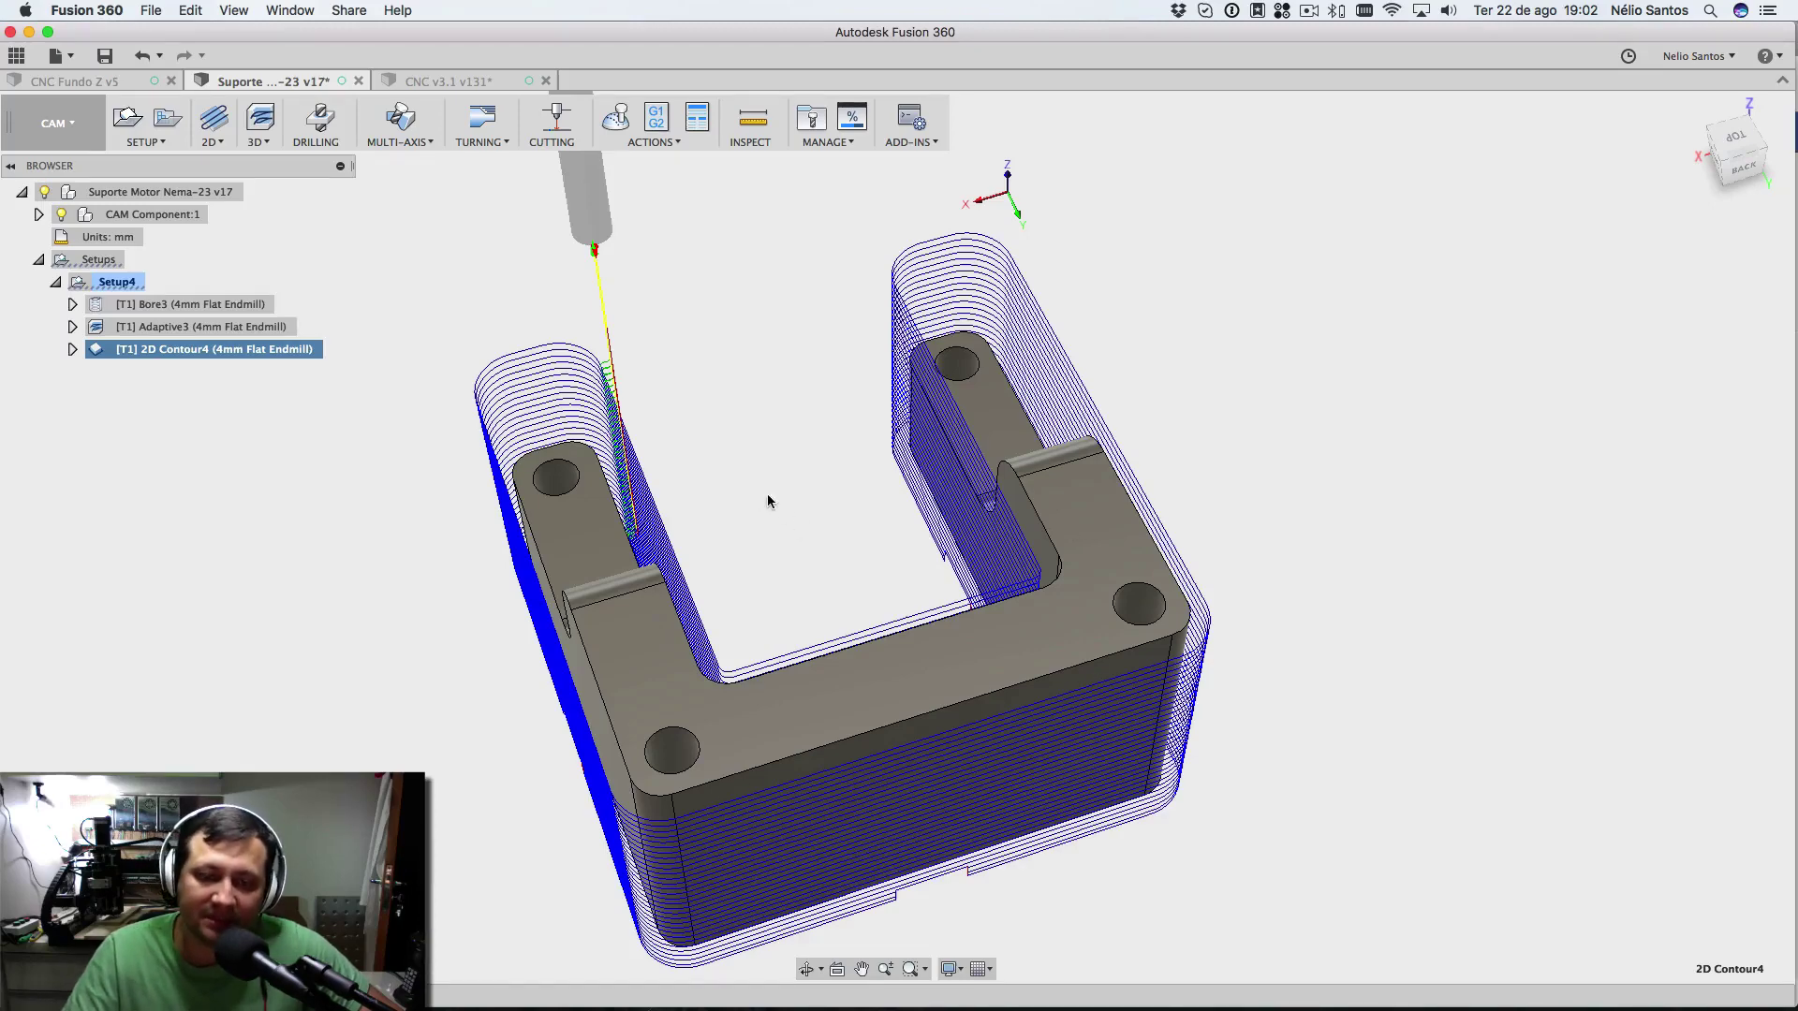
shift+middle_drag(807, 532, 871, 442)
shift+middle_drag(561, 721, 771, 783)
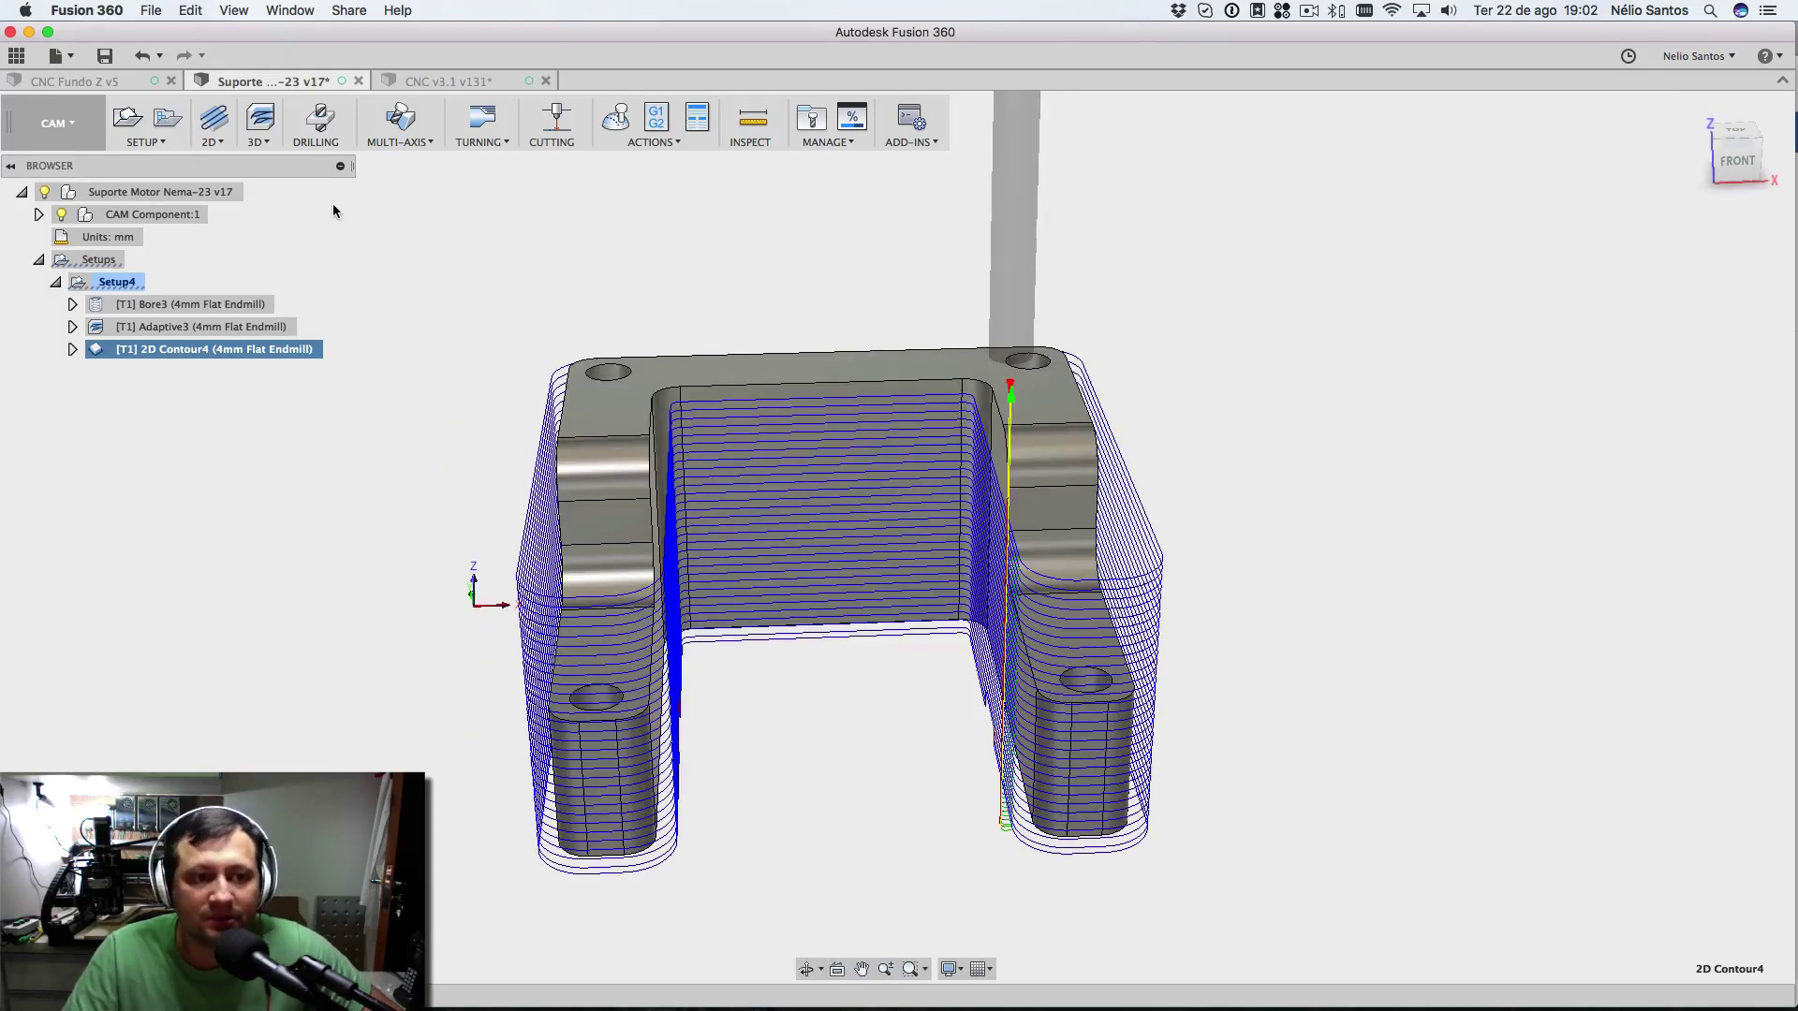
- Simulate all Setup4 operations with the stock shown, play them at increased speed and examine the machined result
click(117, 282)
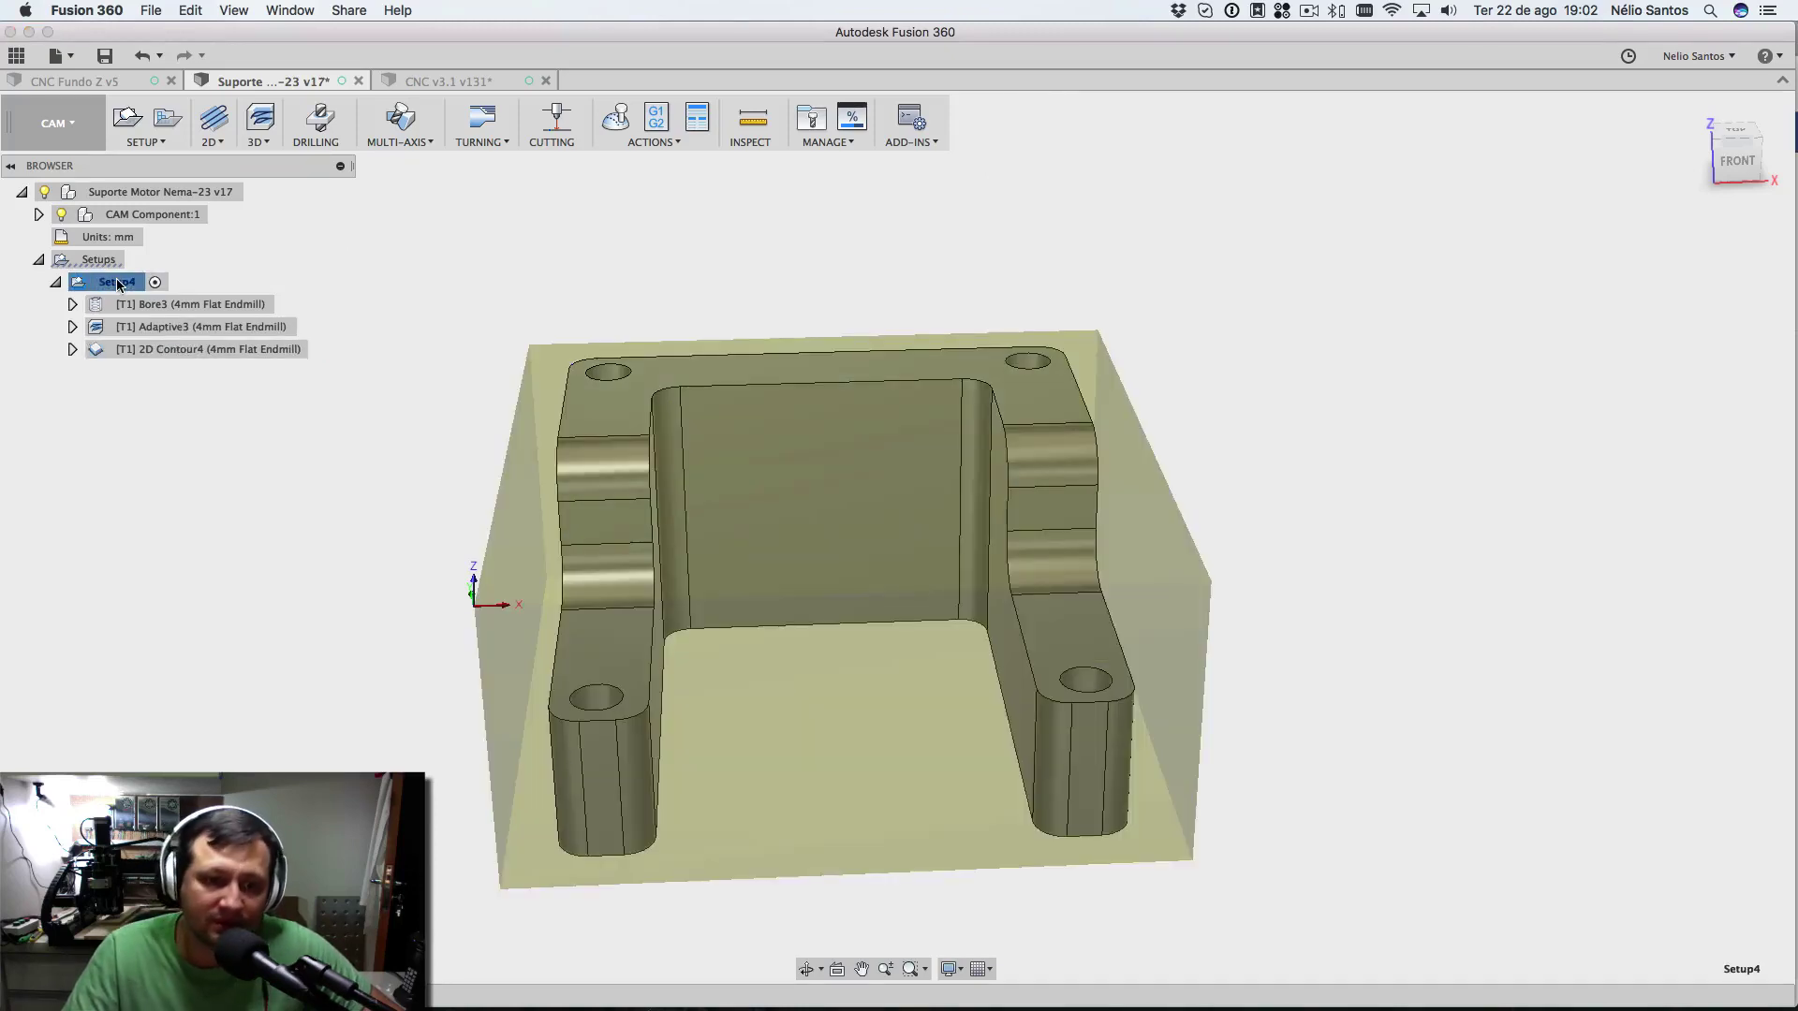
click(616, 119)
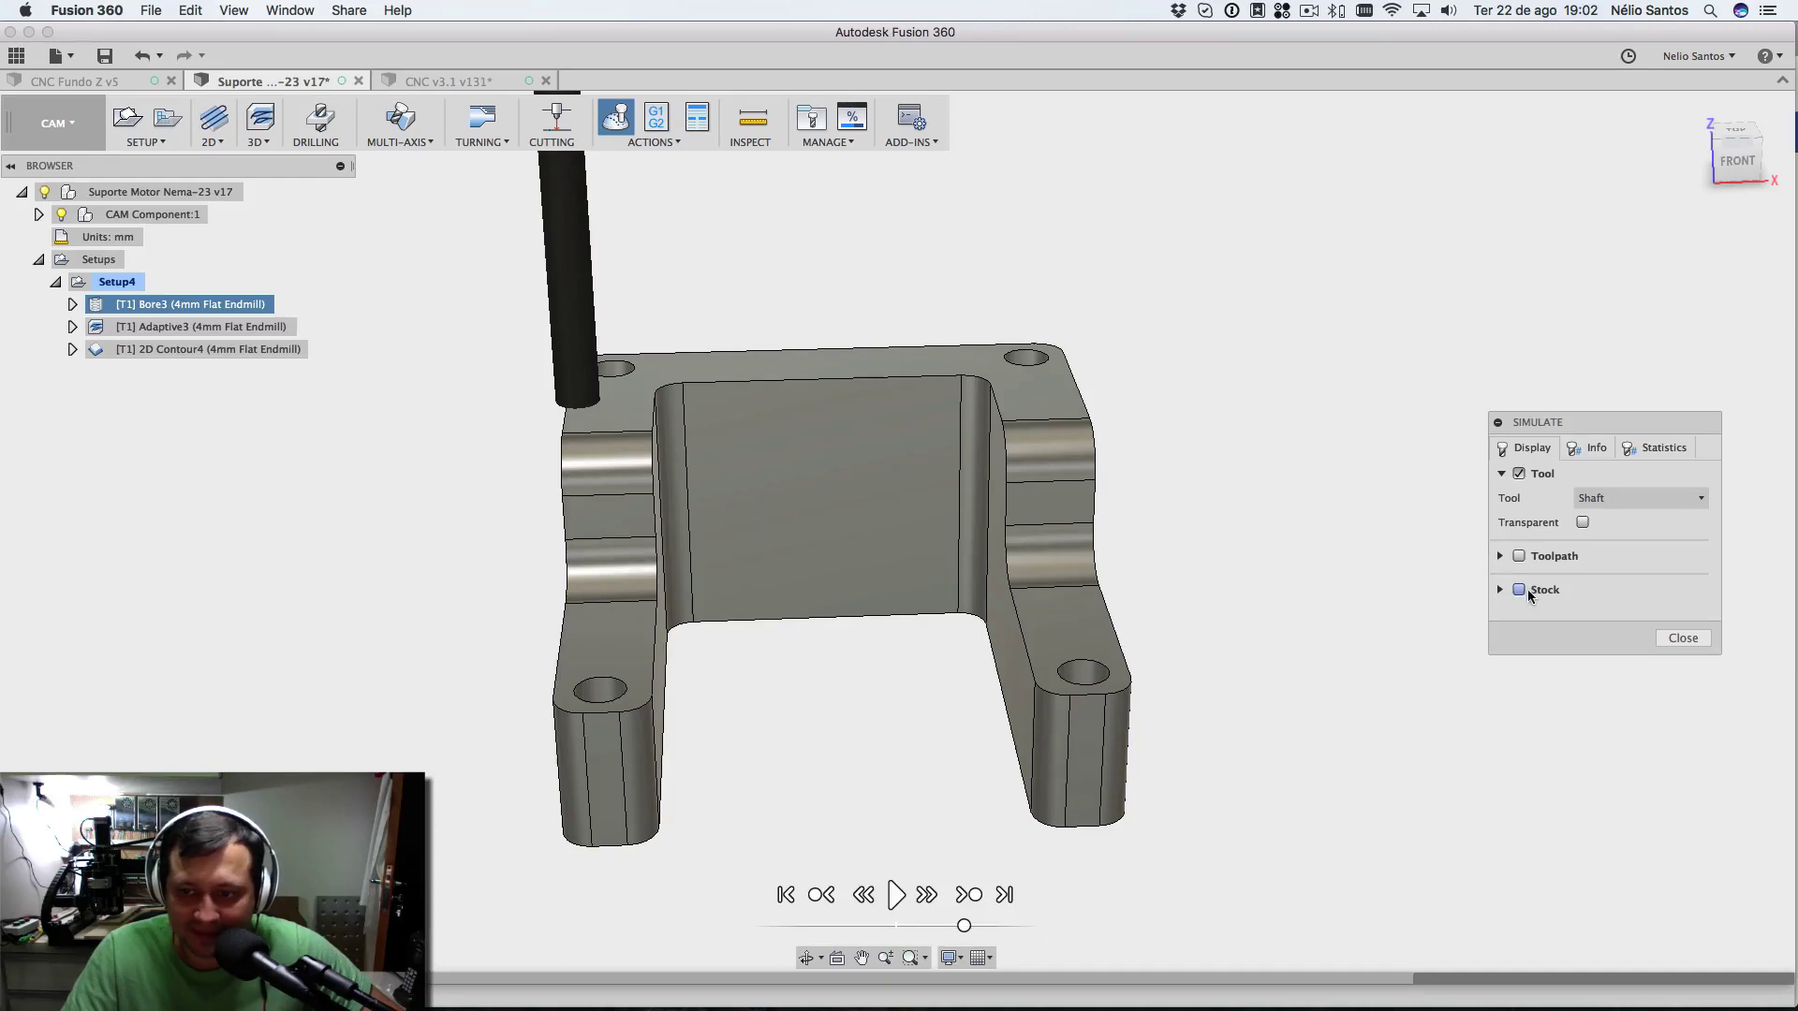
click(1519, 590)
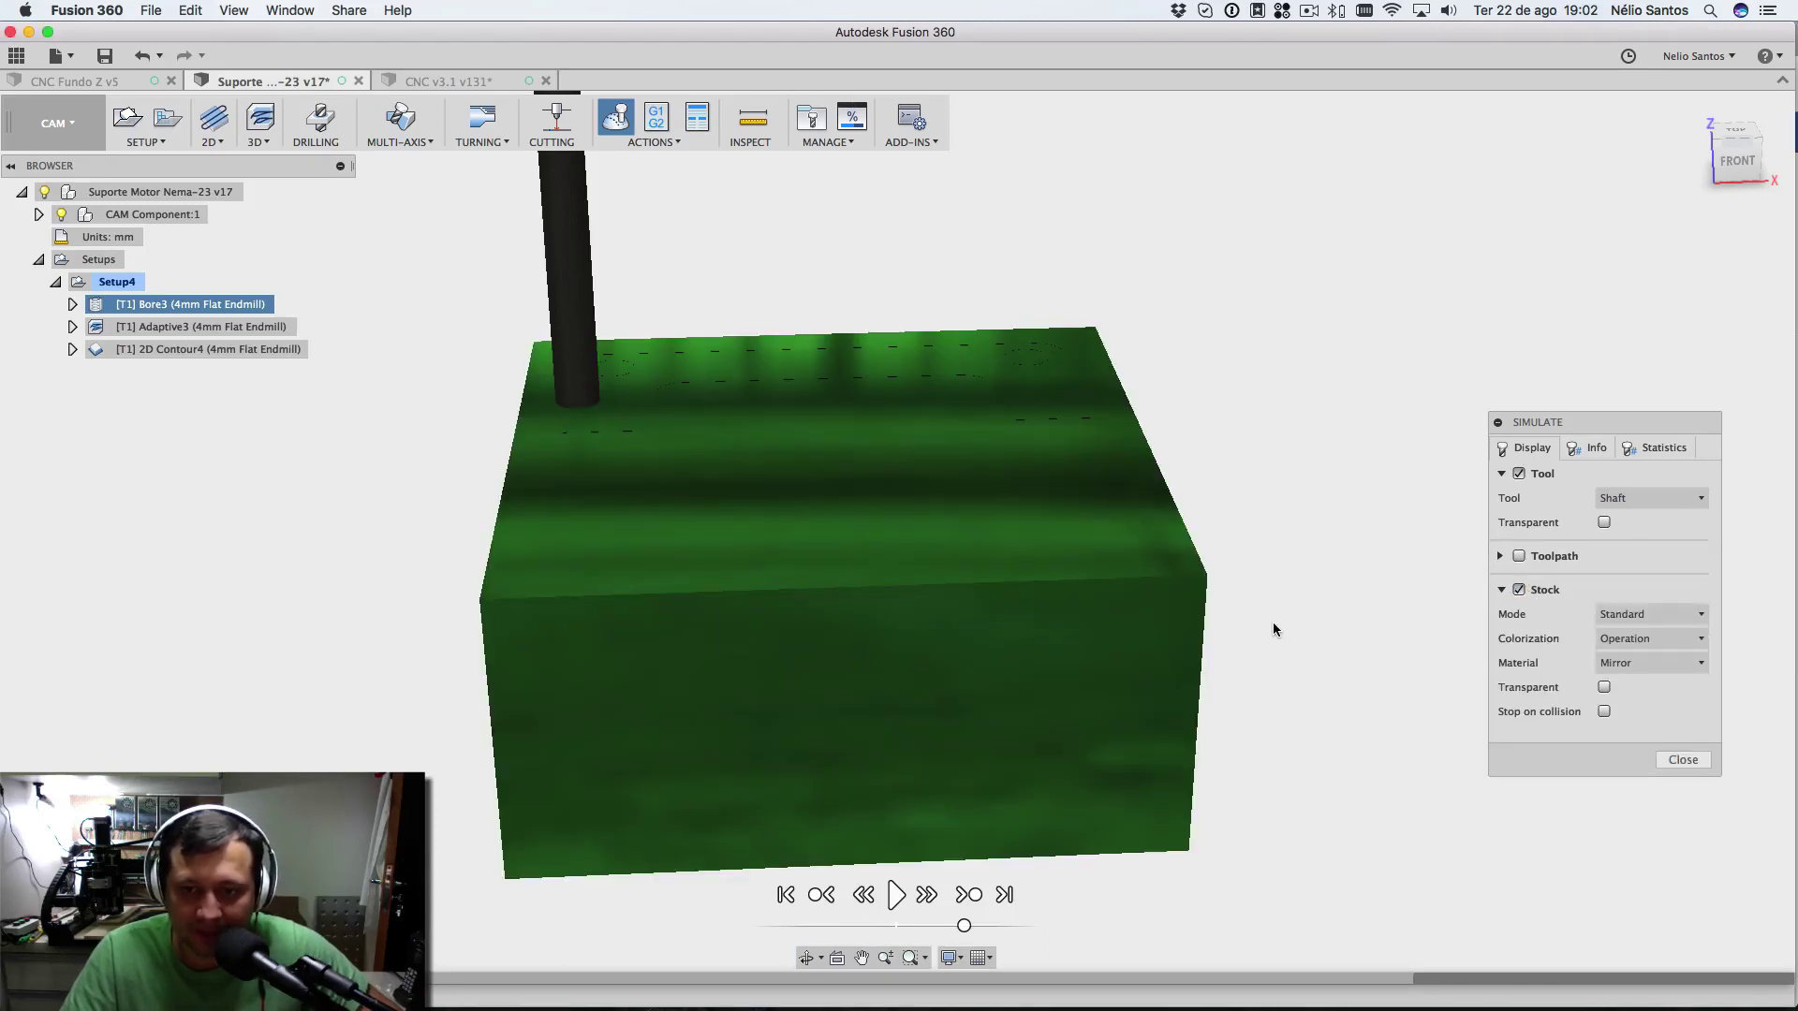
shift+middle_drag(1485, 262, 1311, 295)
drag(1742, 146, 1736, 172)
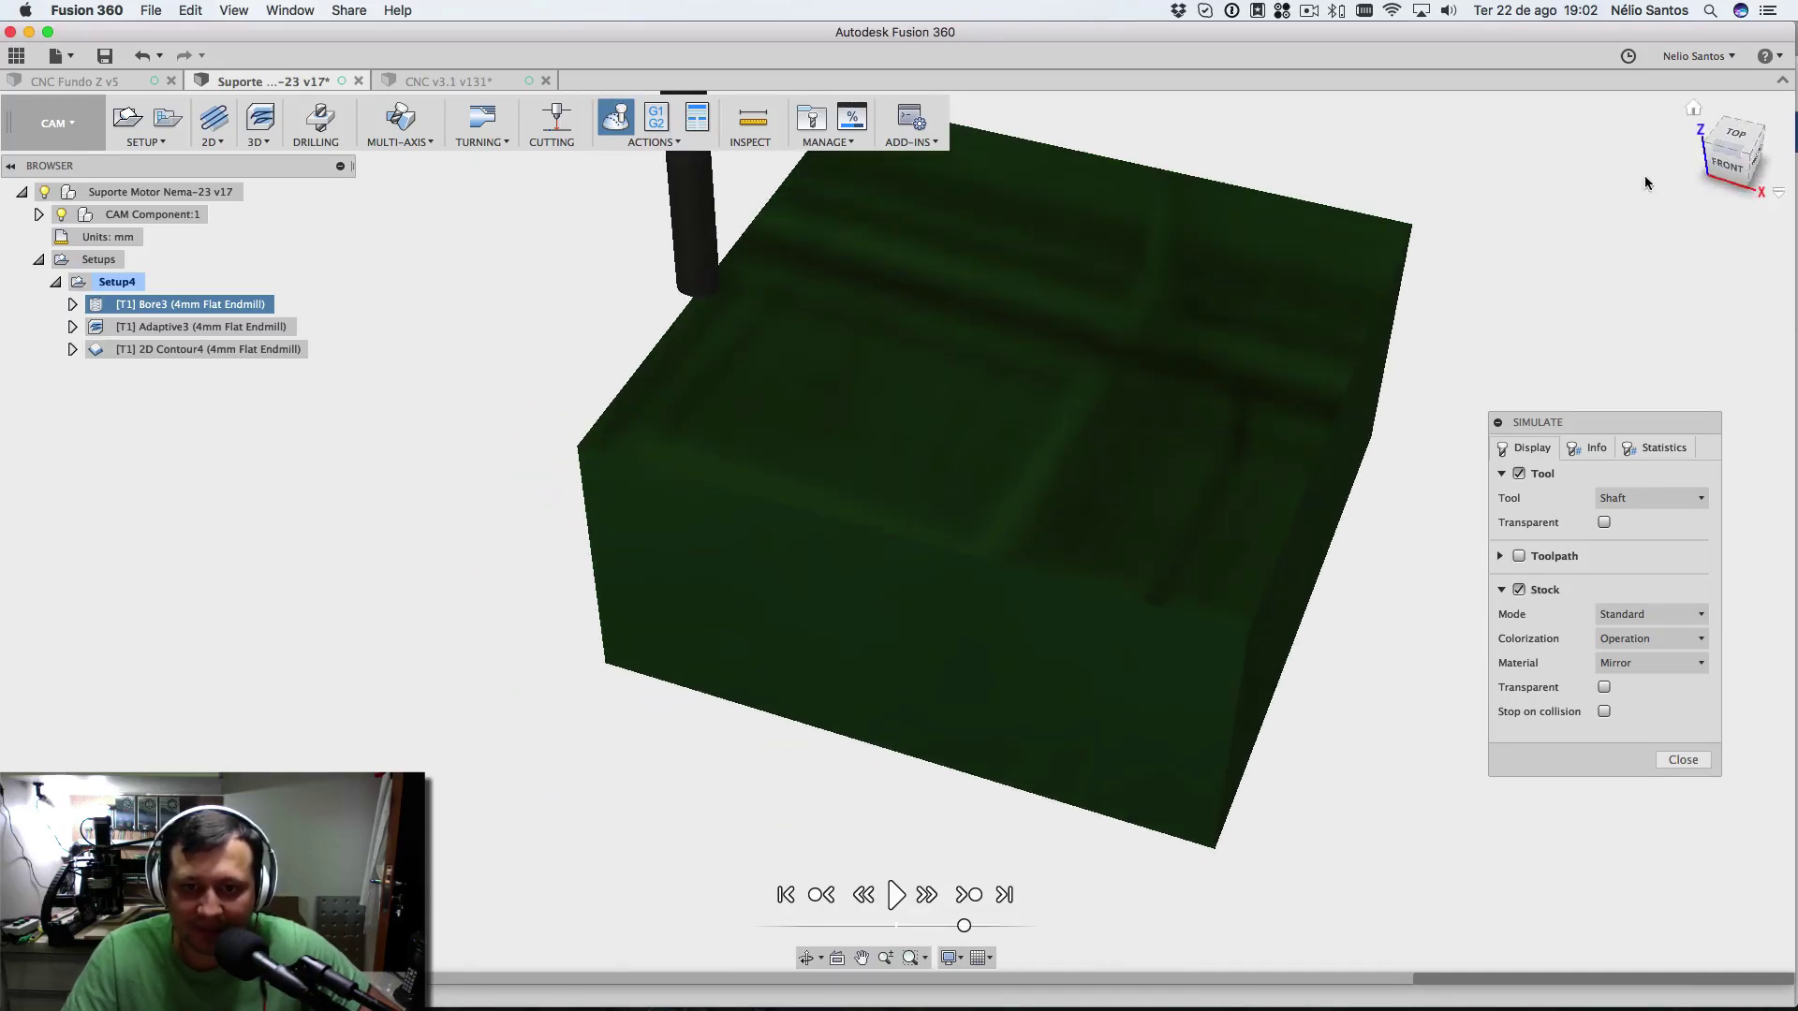
click(894, 896)
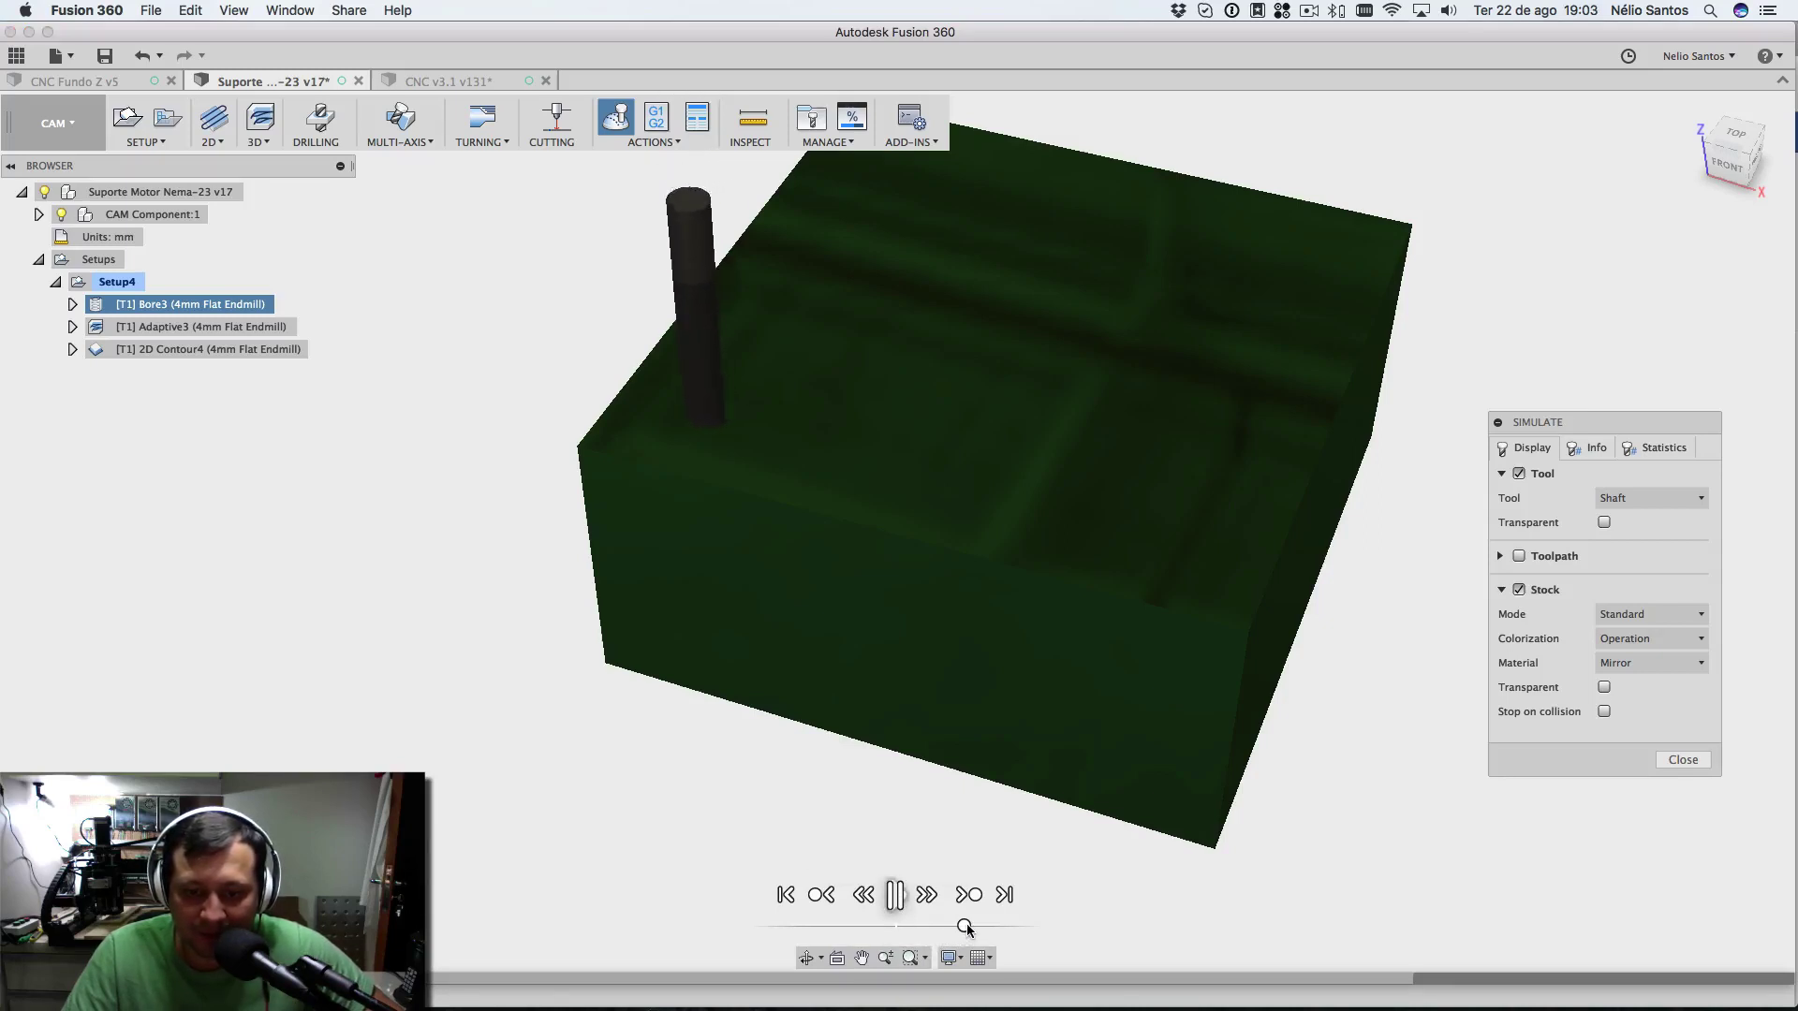
drag(964, 928, 1020, 927)
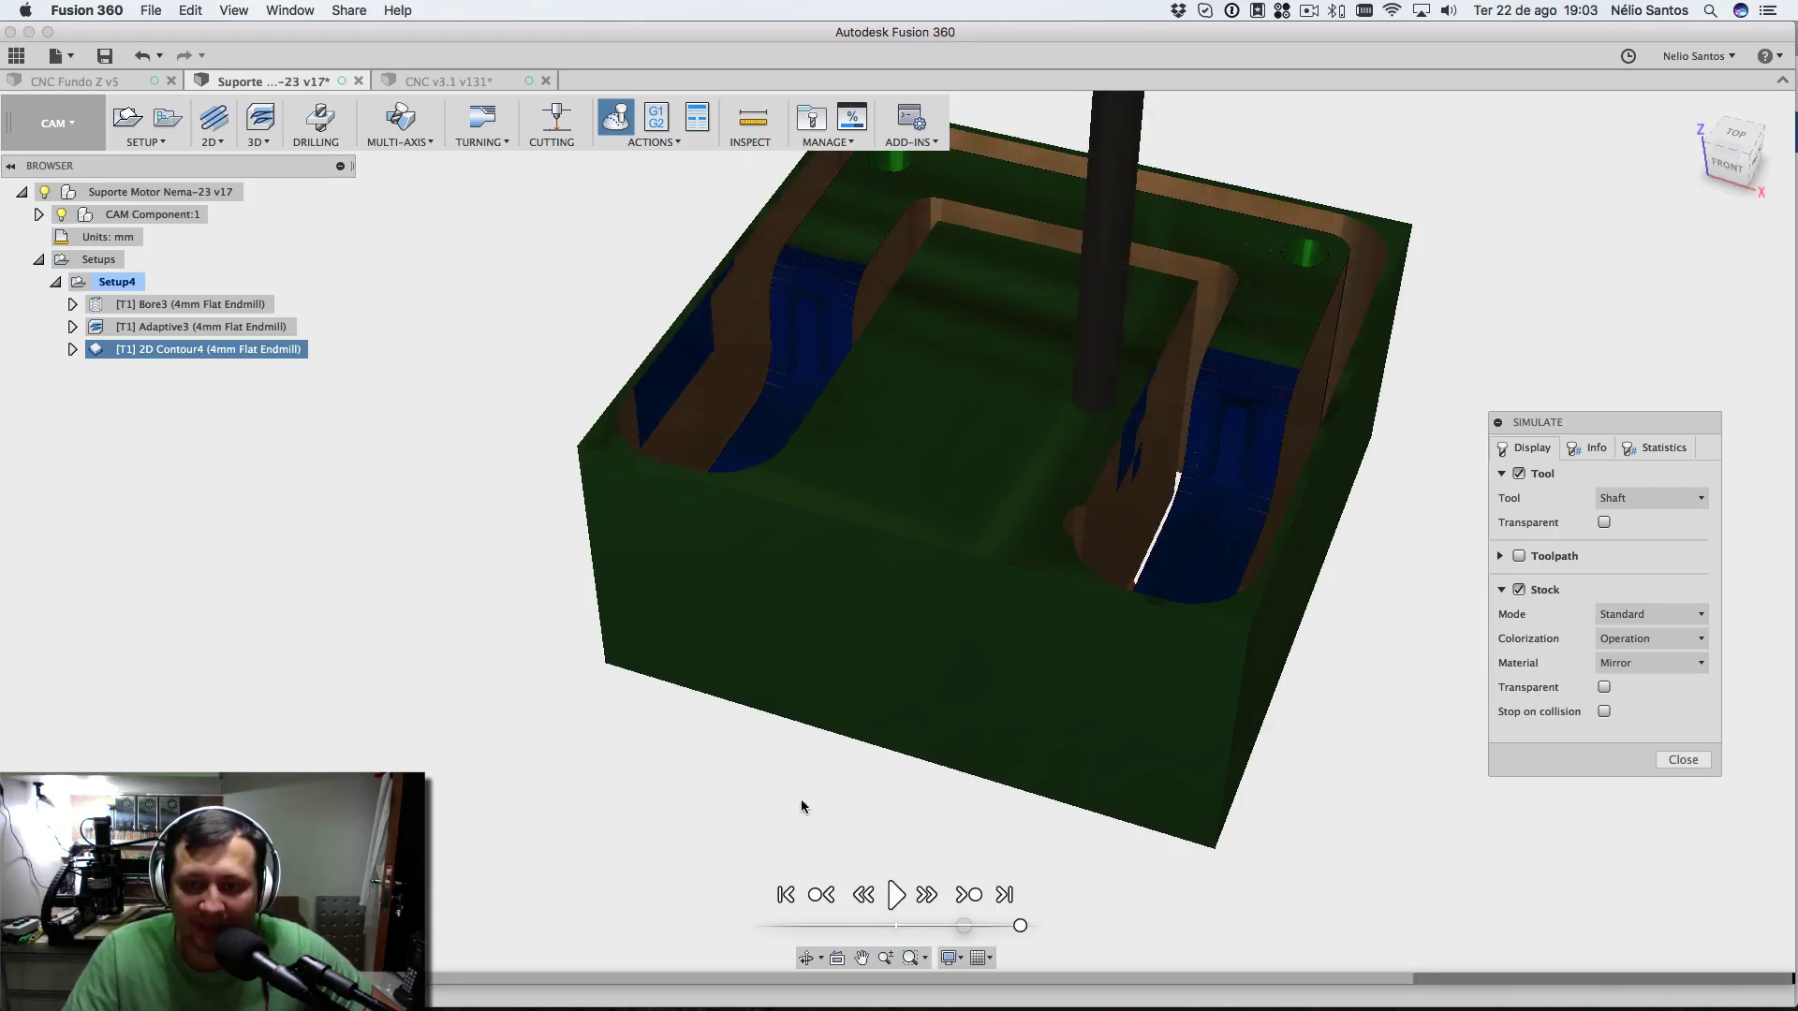
click(493, 559)
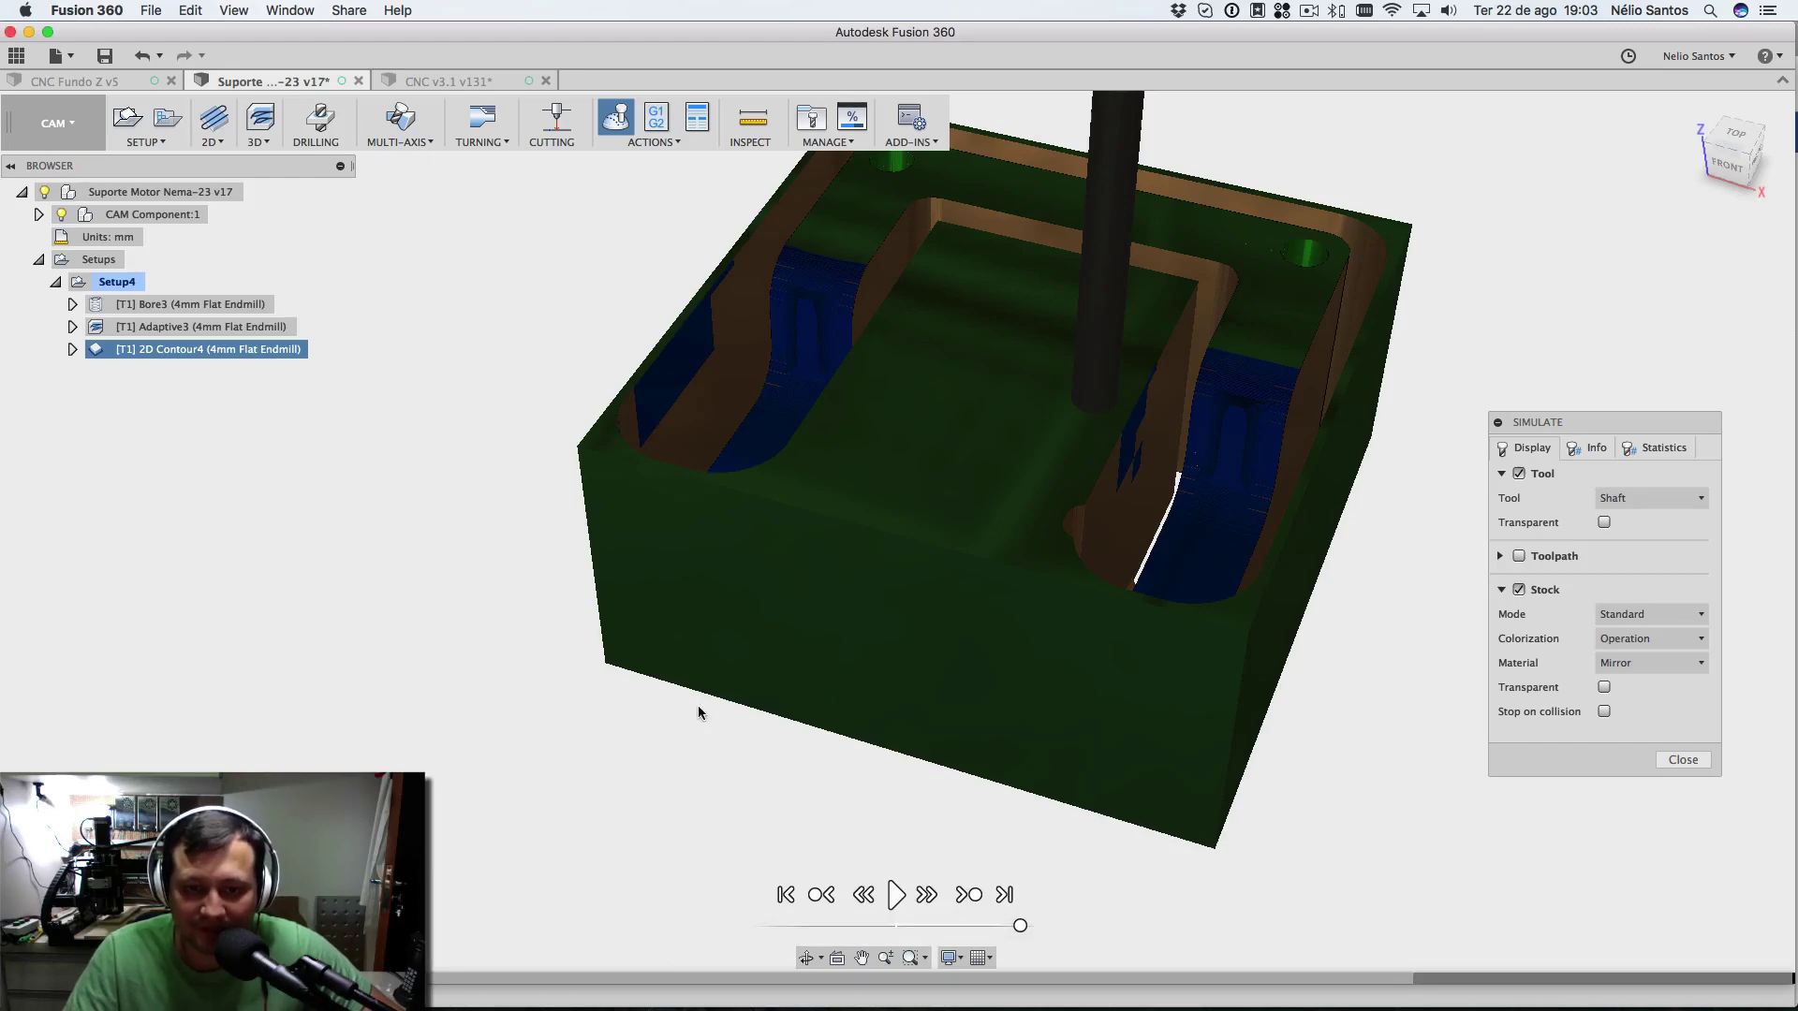
mouse_move(1749, 159)
shift+middle_down()
mouse_move(1578, 251)
mouse_move(1585, 204)
mouse_move(1634, 234)
mouse_move(1641, 267)
mouse_move(1587, 286)
mouse_move(1765, 188)
mouse_move(1791, 150)
mouse_move(1569, 177)
mouse_move(1433, 233)
mouse_move(1378, 229)
mouse_move(1218, 375)
shift+middle_up()
shift+middle_drag(1031, 562, 727, 750)
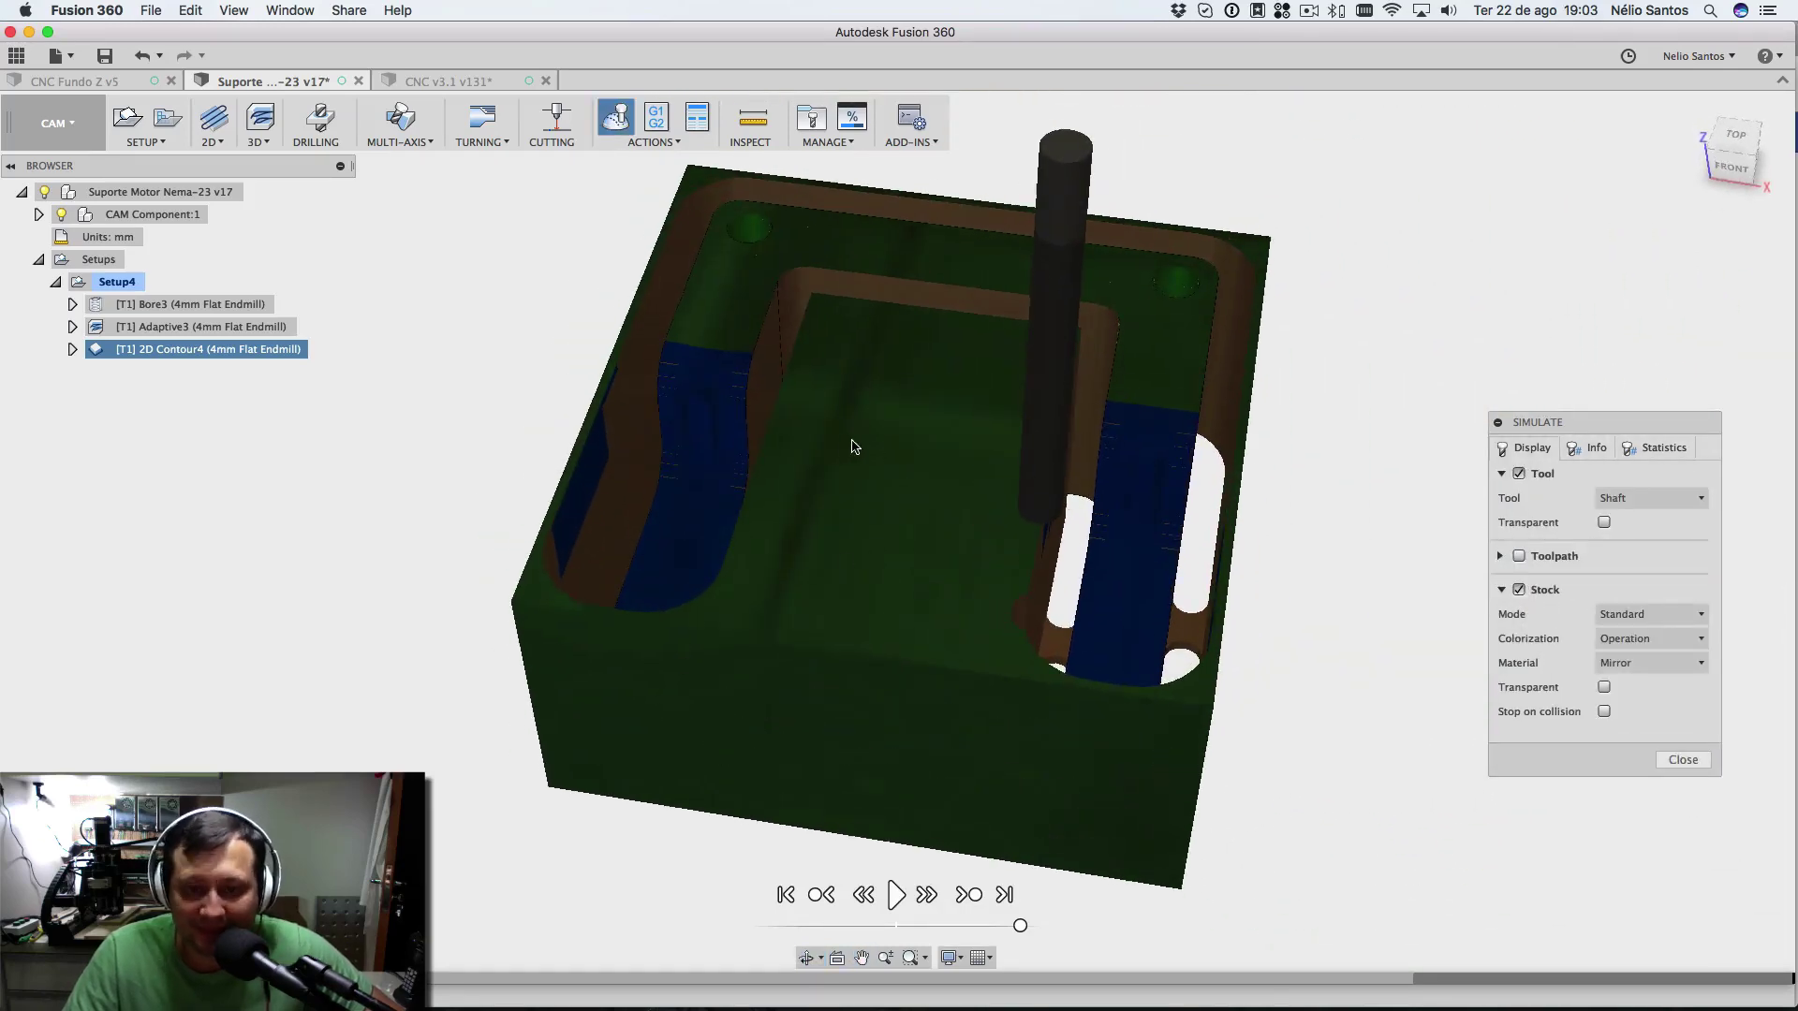
click(255, 141)
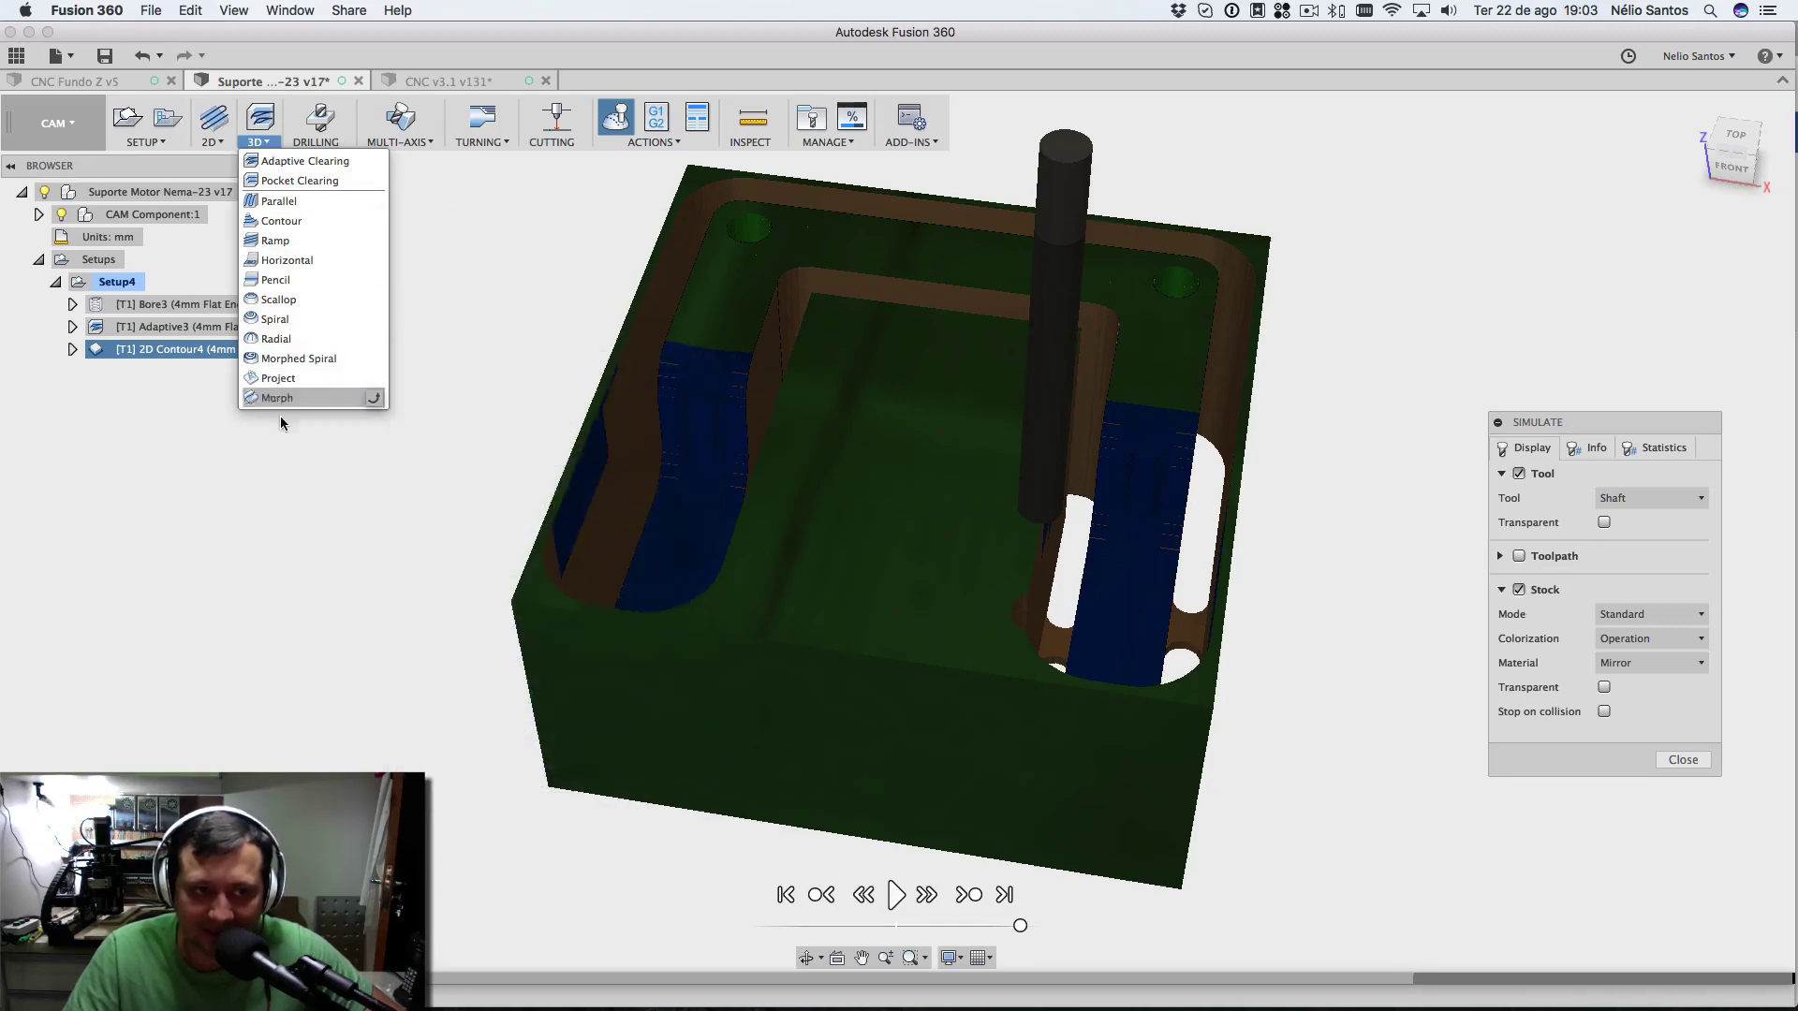
click(202, 402)
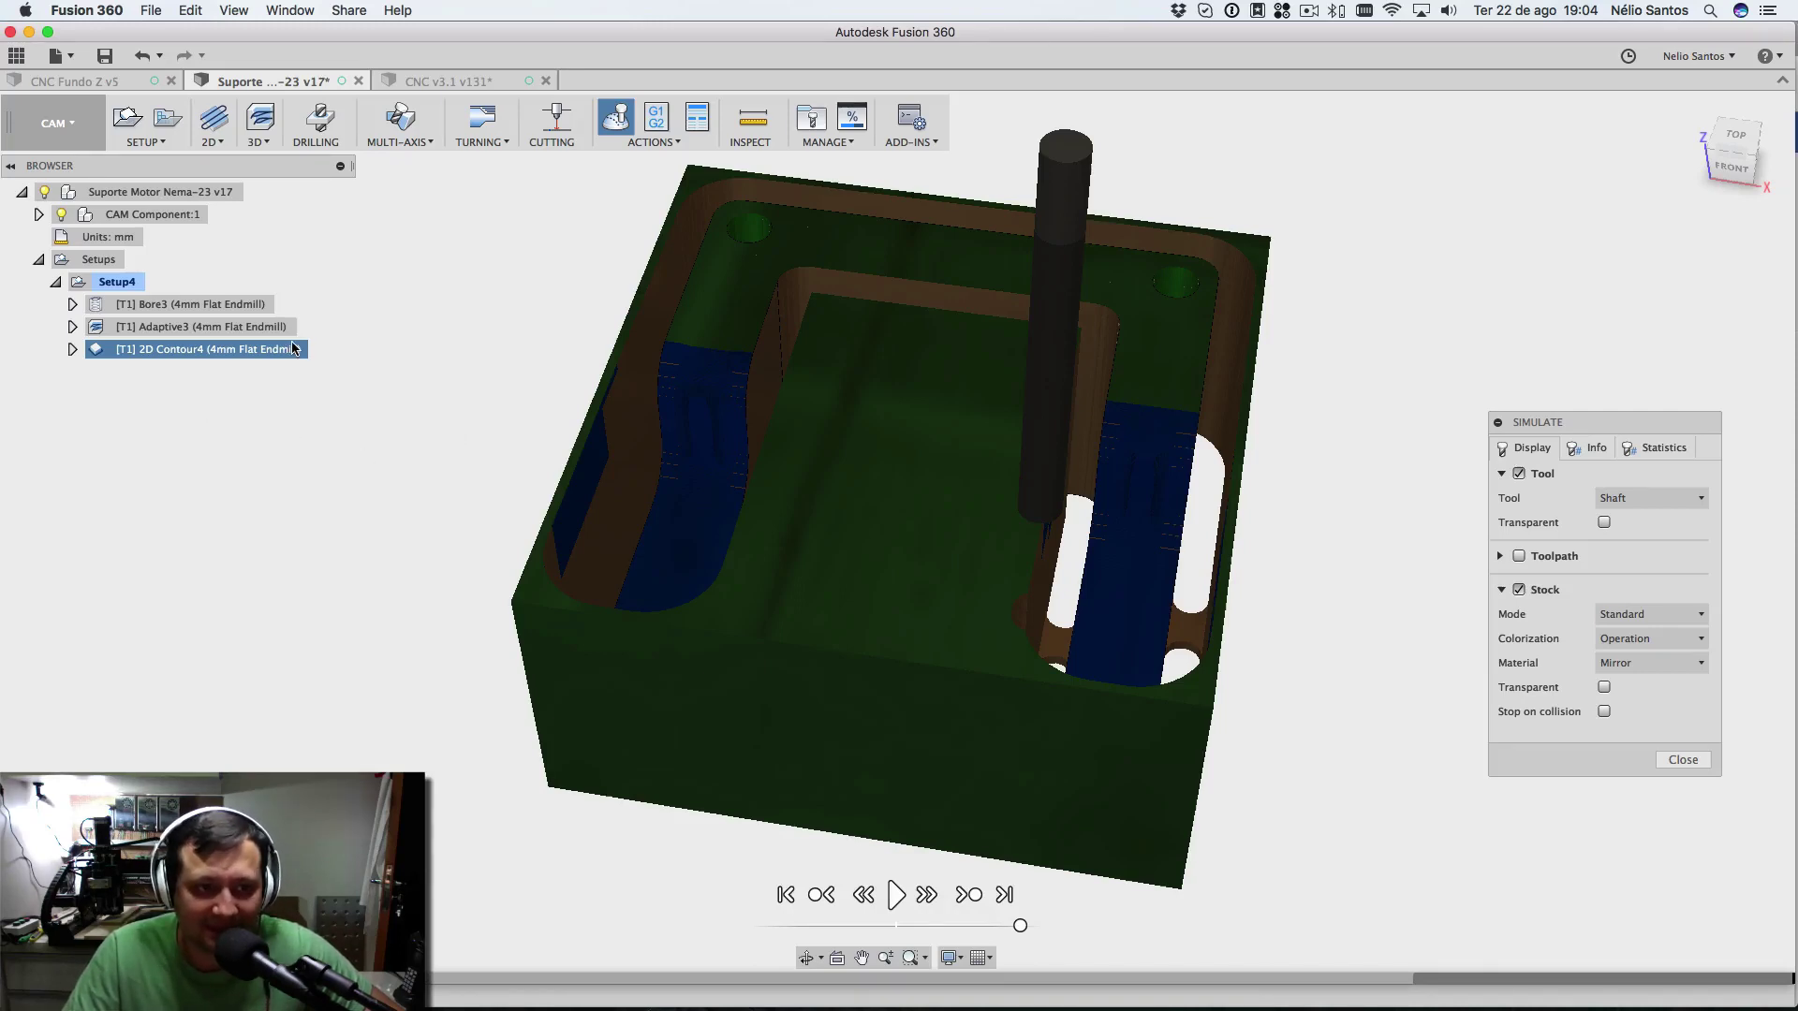
- Review the simulated stock at the start of the Bore3, Adaptive3 and 2D Contour4 operations, then close the simulation
click(155, 305)
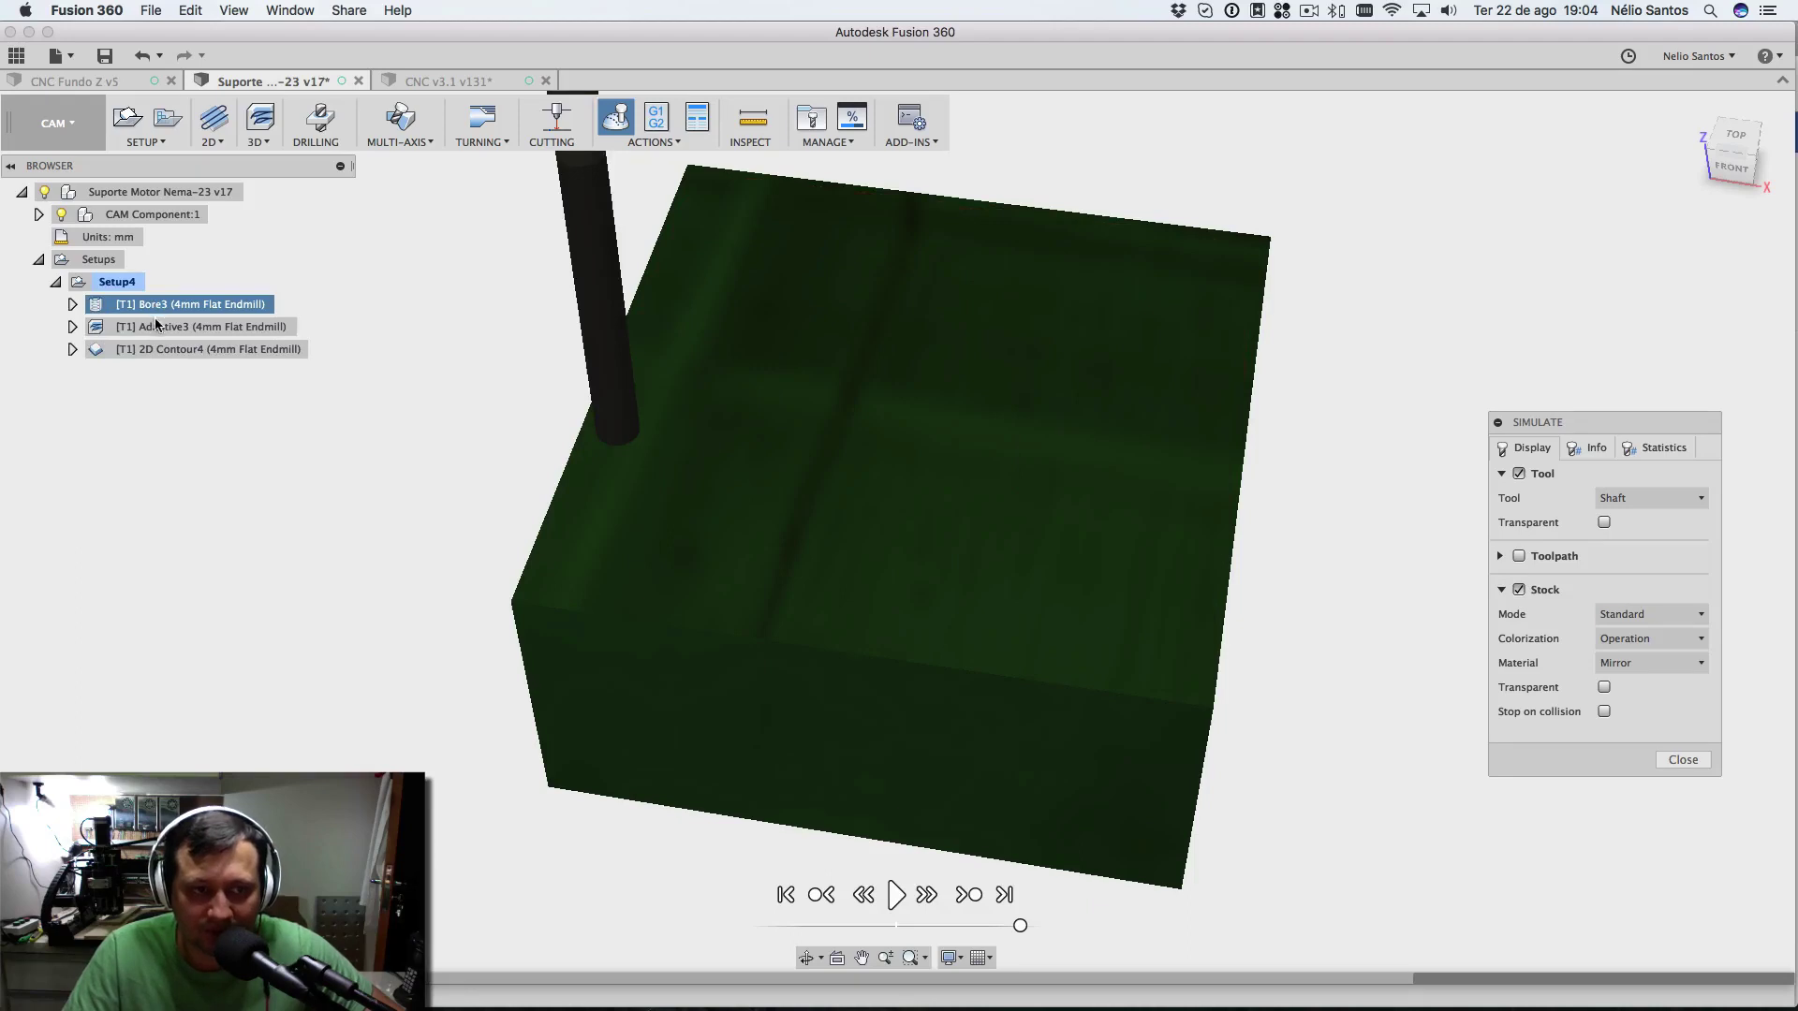
click(158, 327)
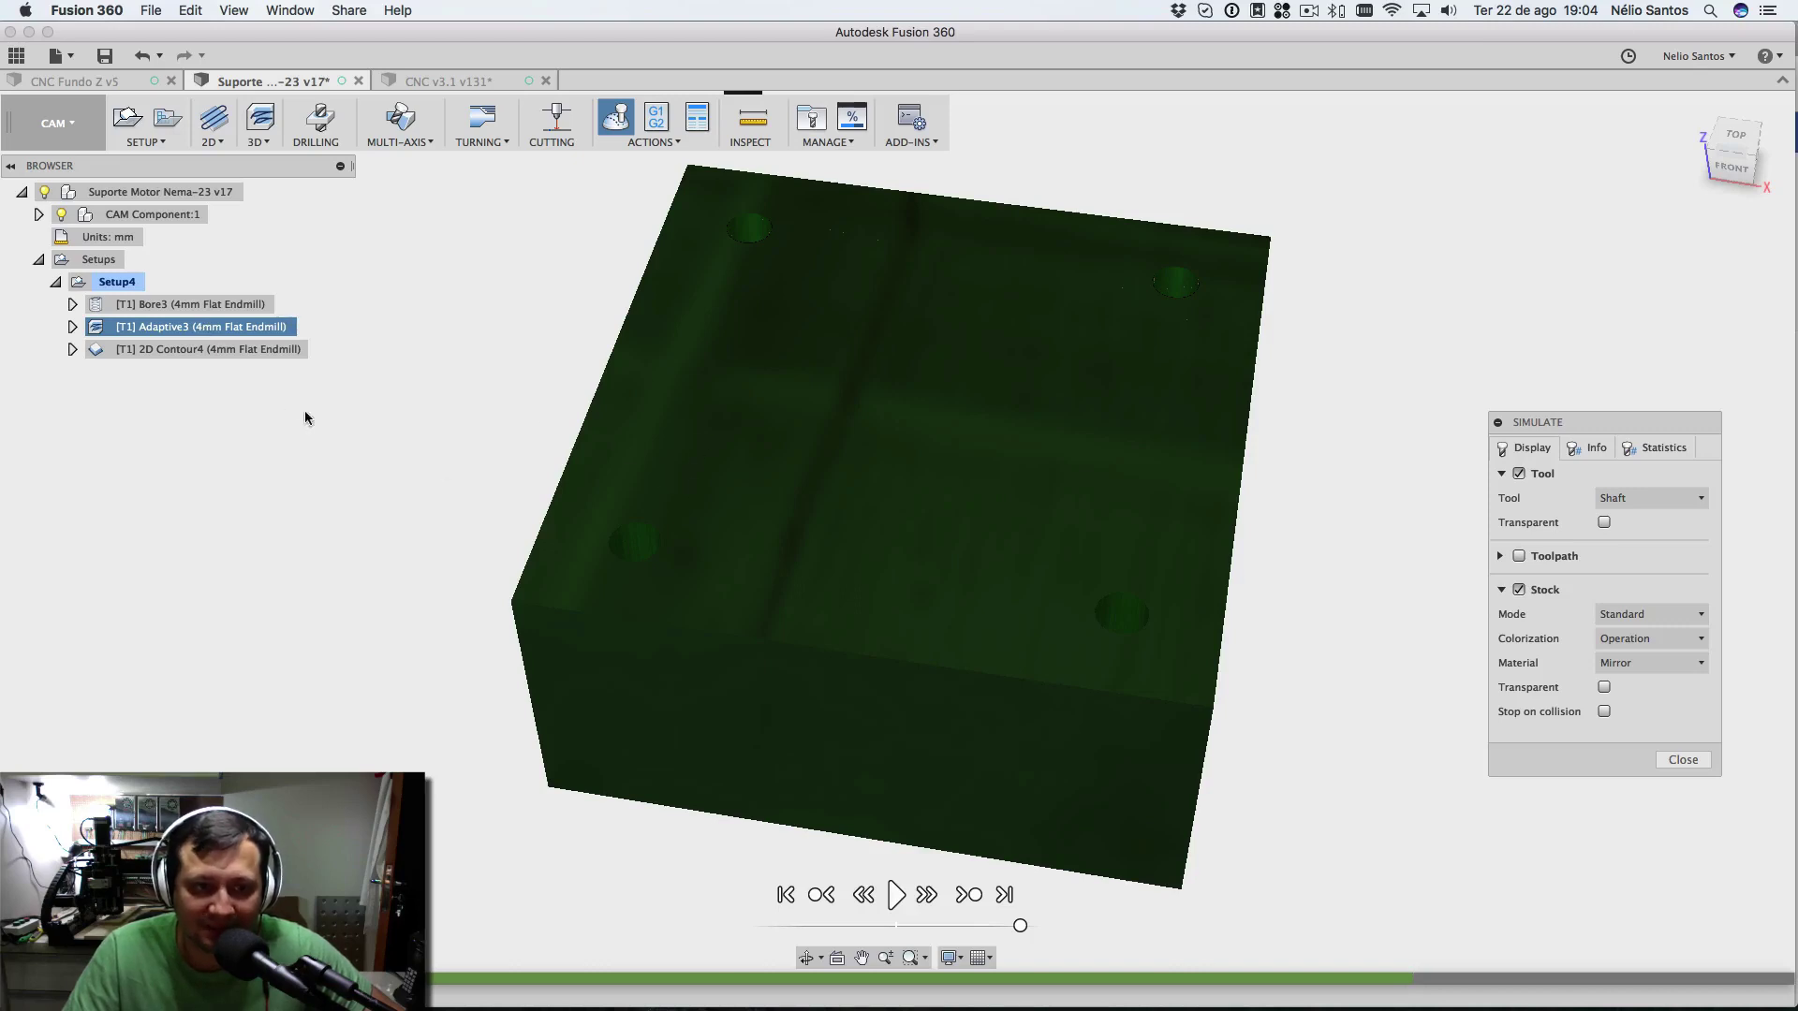
click(202, 350)
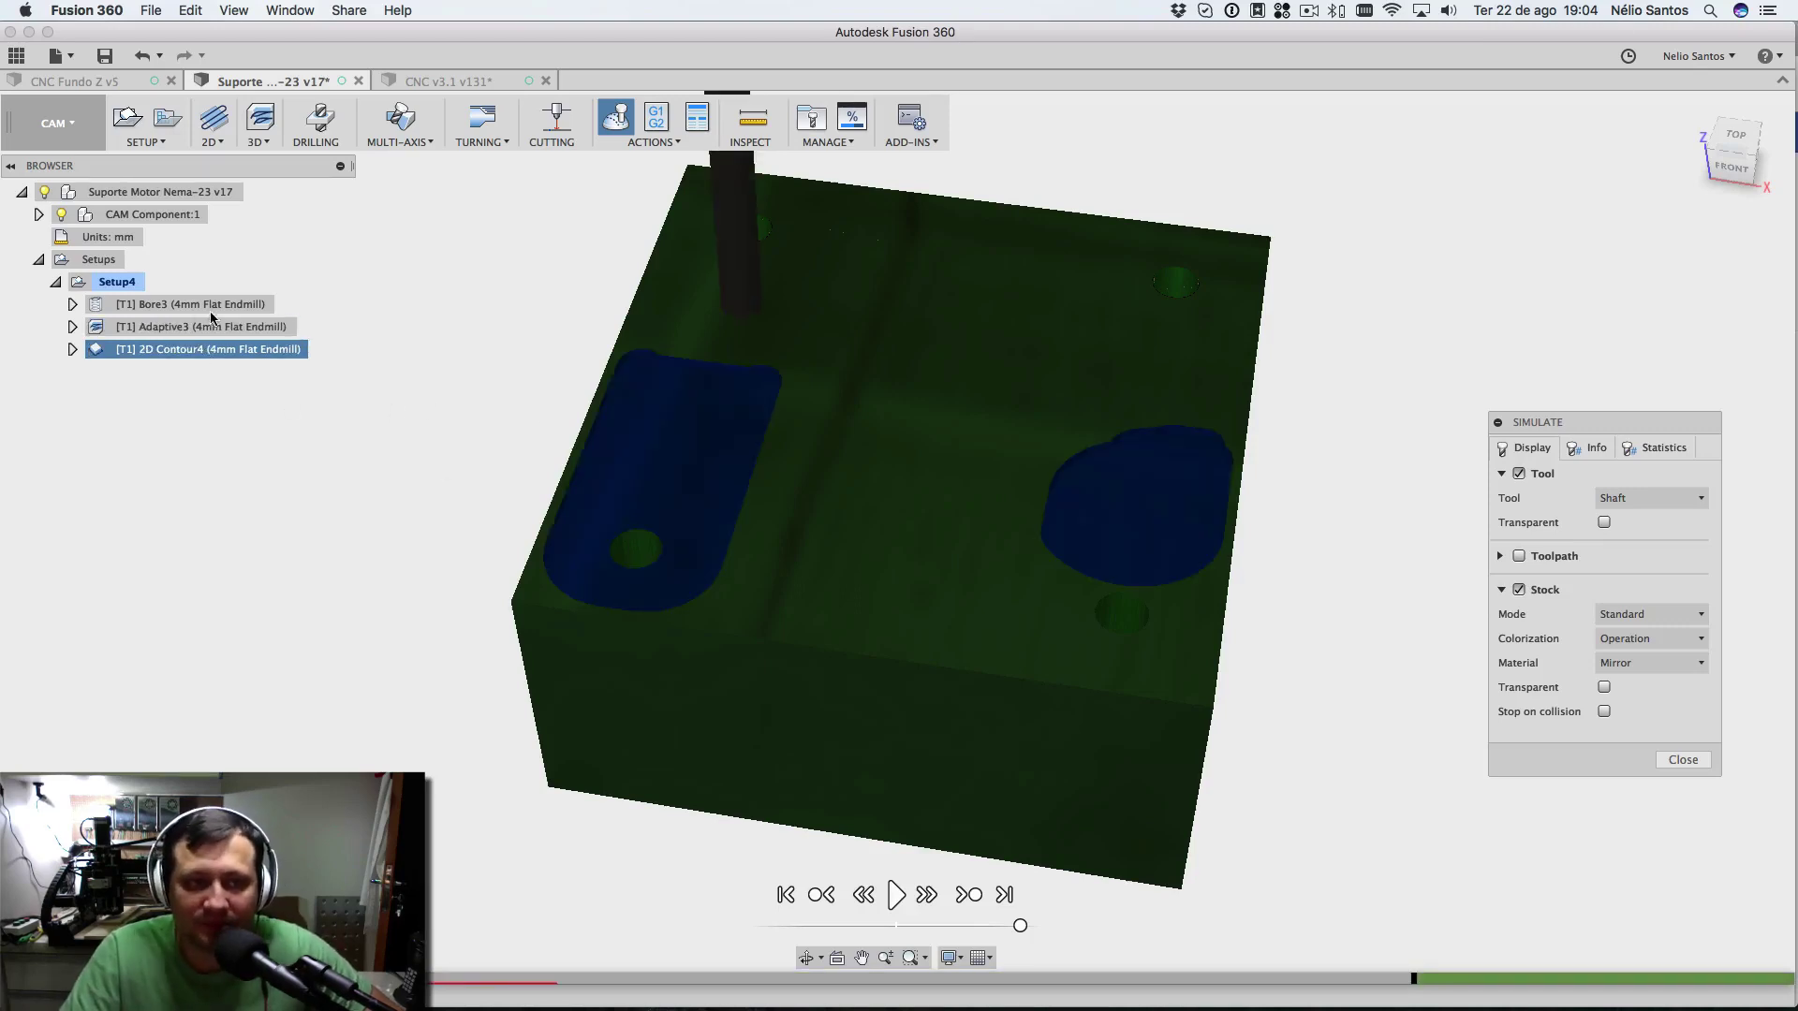
super+click(161, 306)
click(106, 272)
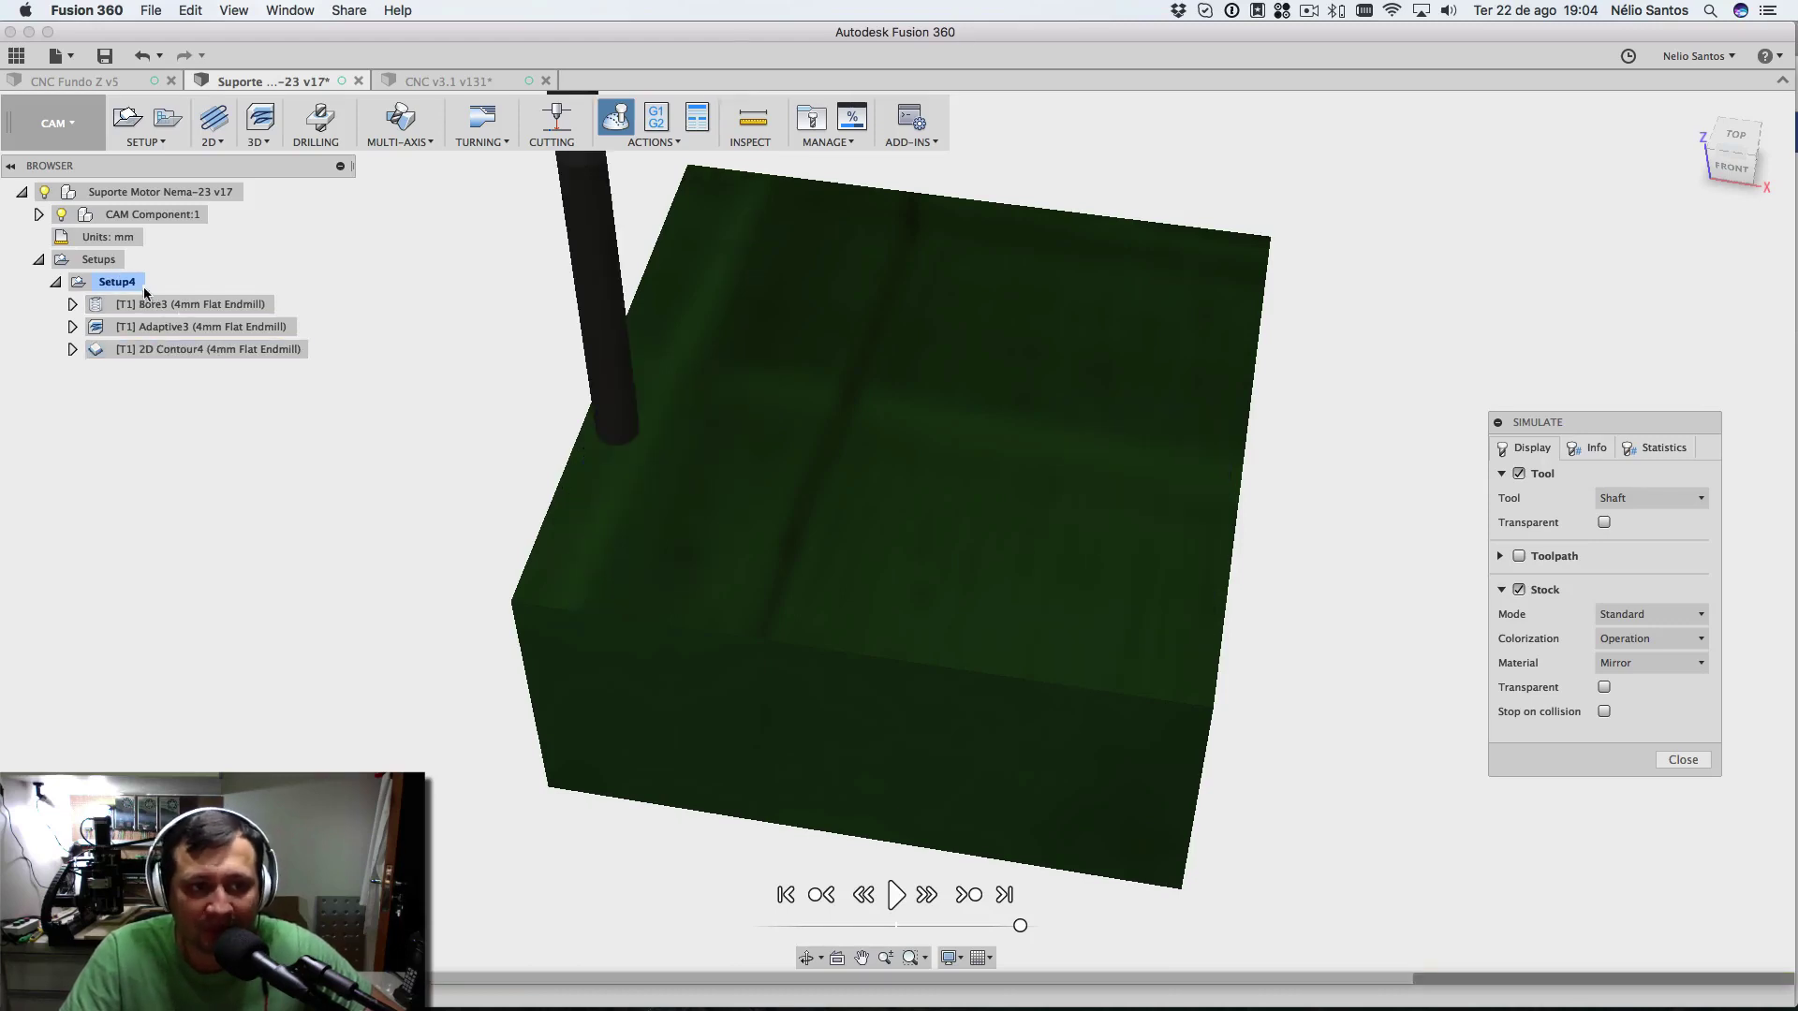
click(1687, 763)
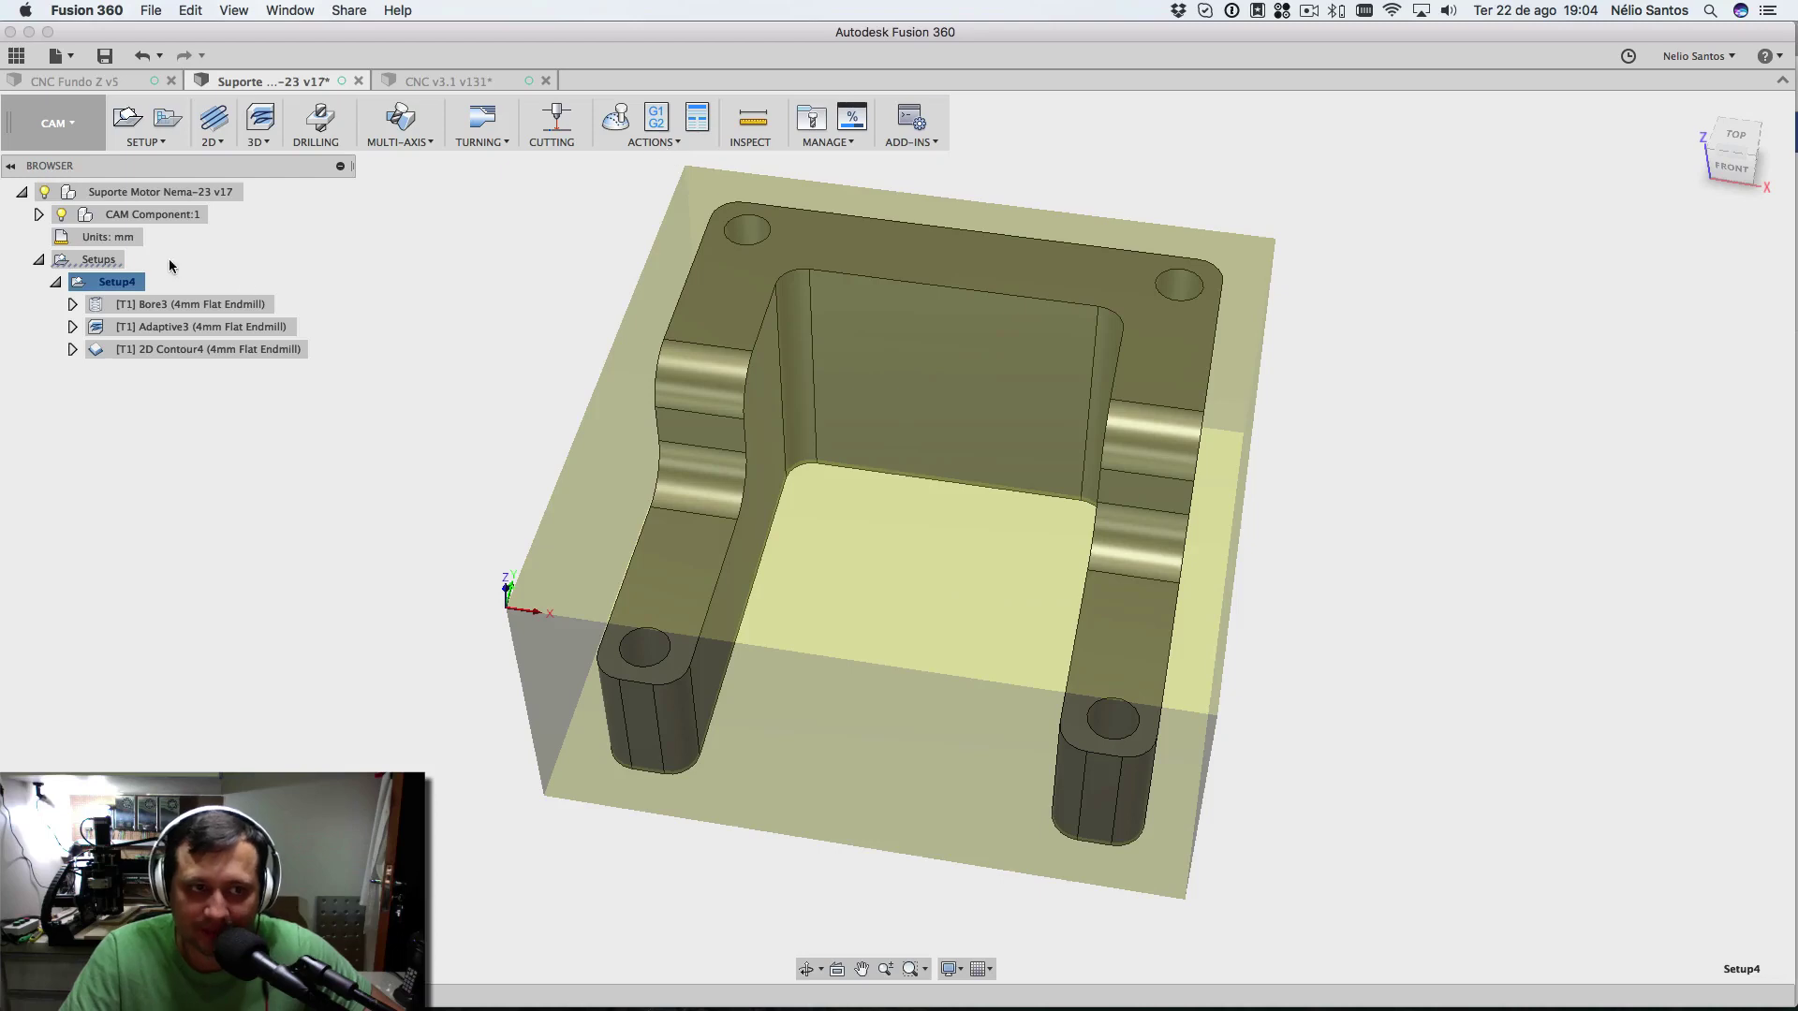
- Collapse Setup4 and open its Post Process settings to check the available post processors
click(55, 282)
right_click(114, 281)
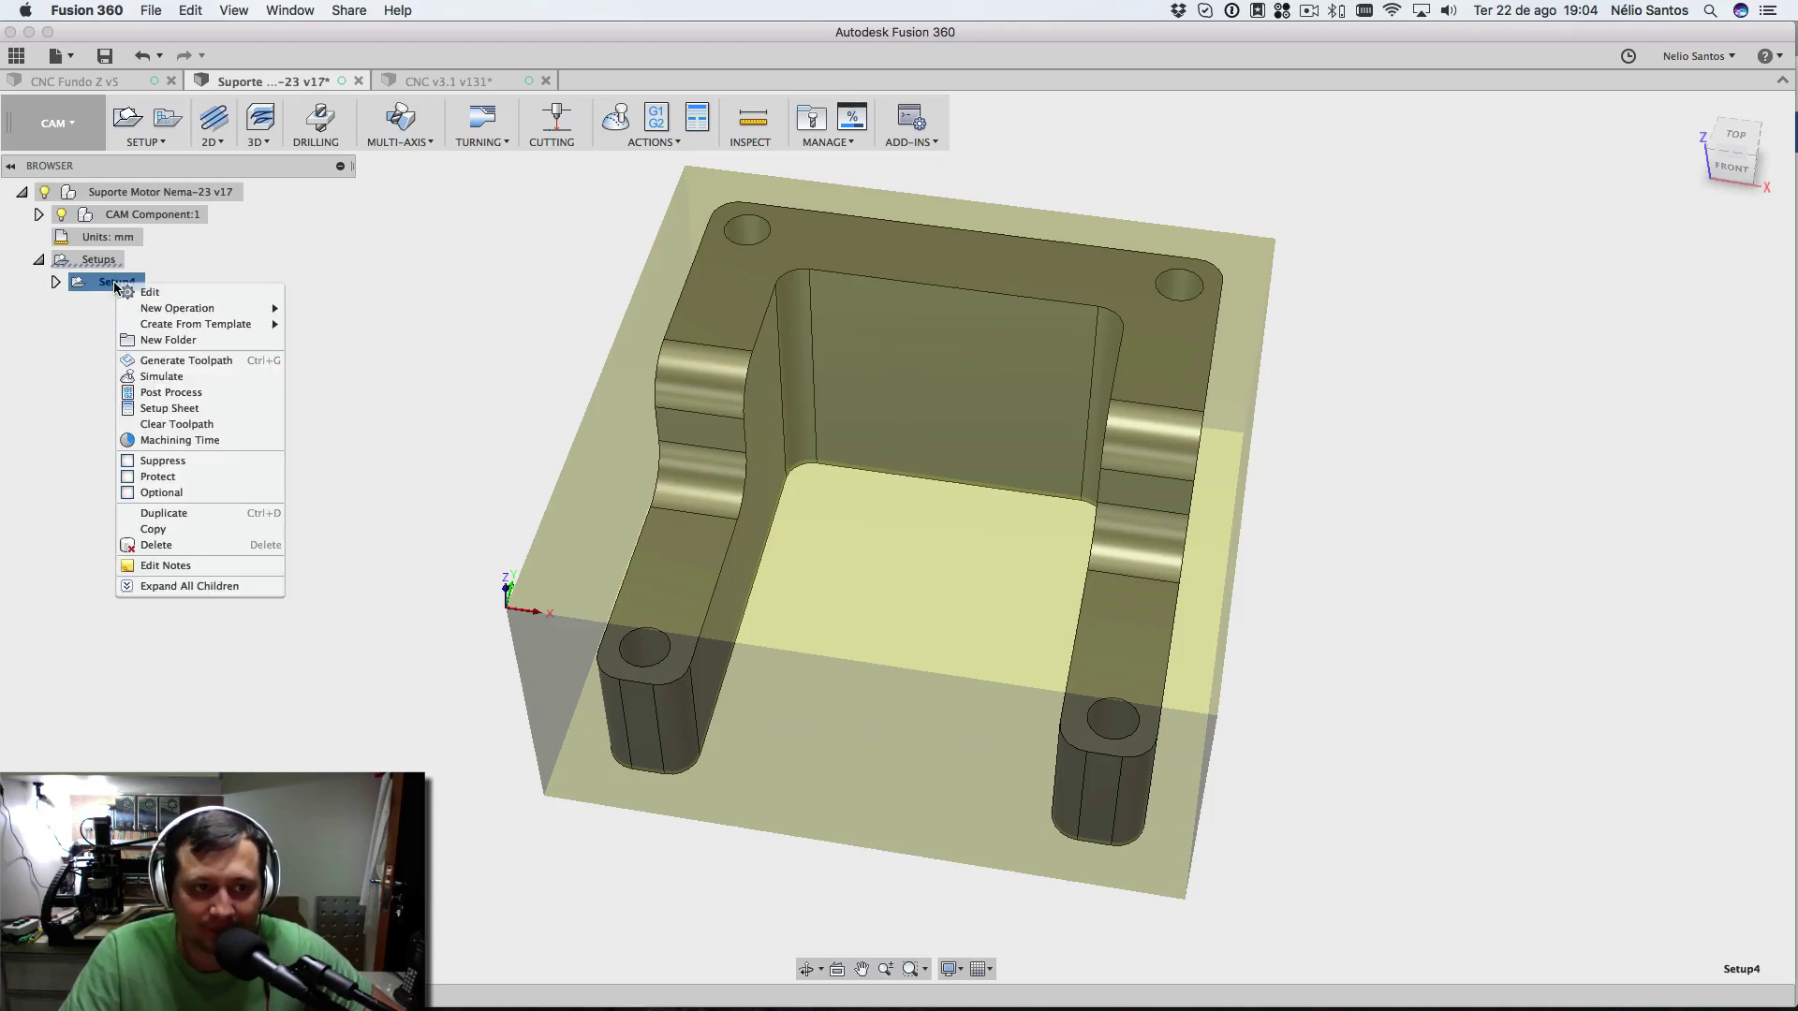
click(171, 392)
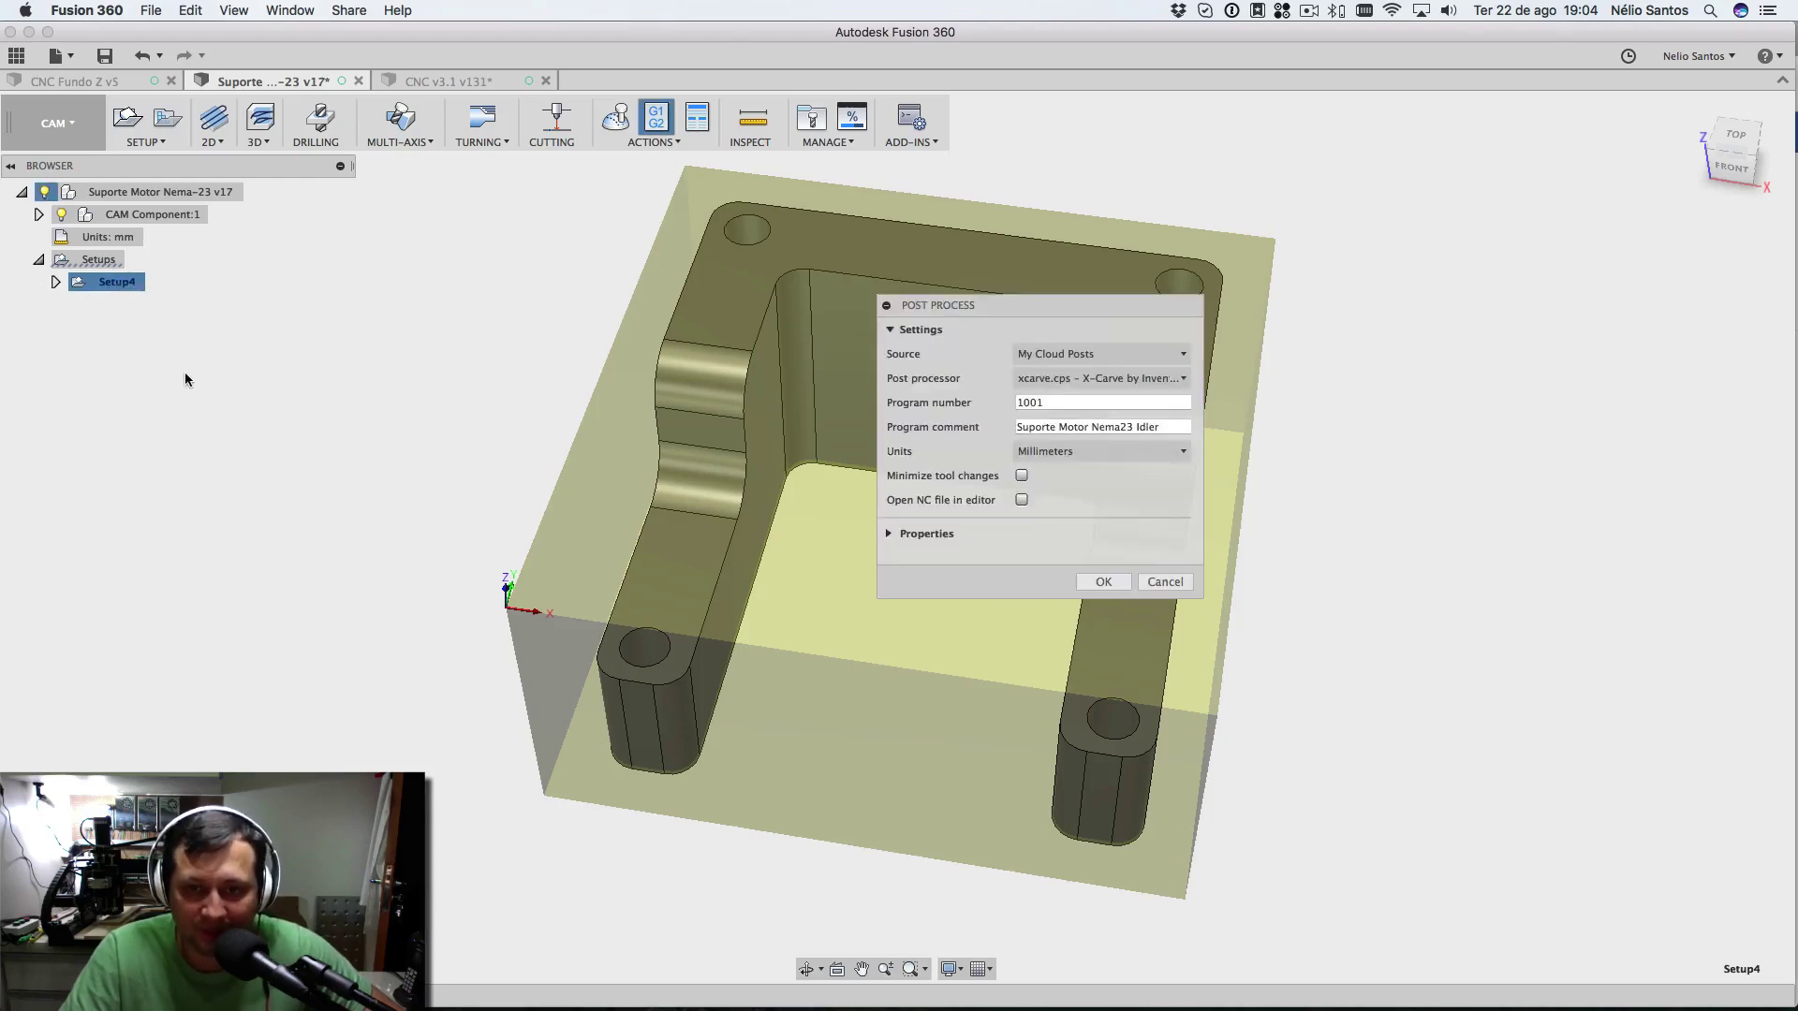
click(1044, 378)
click(1051, 379)
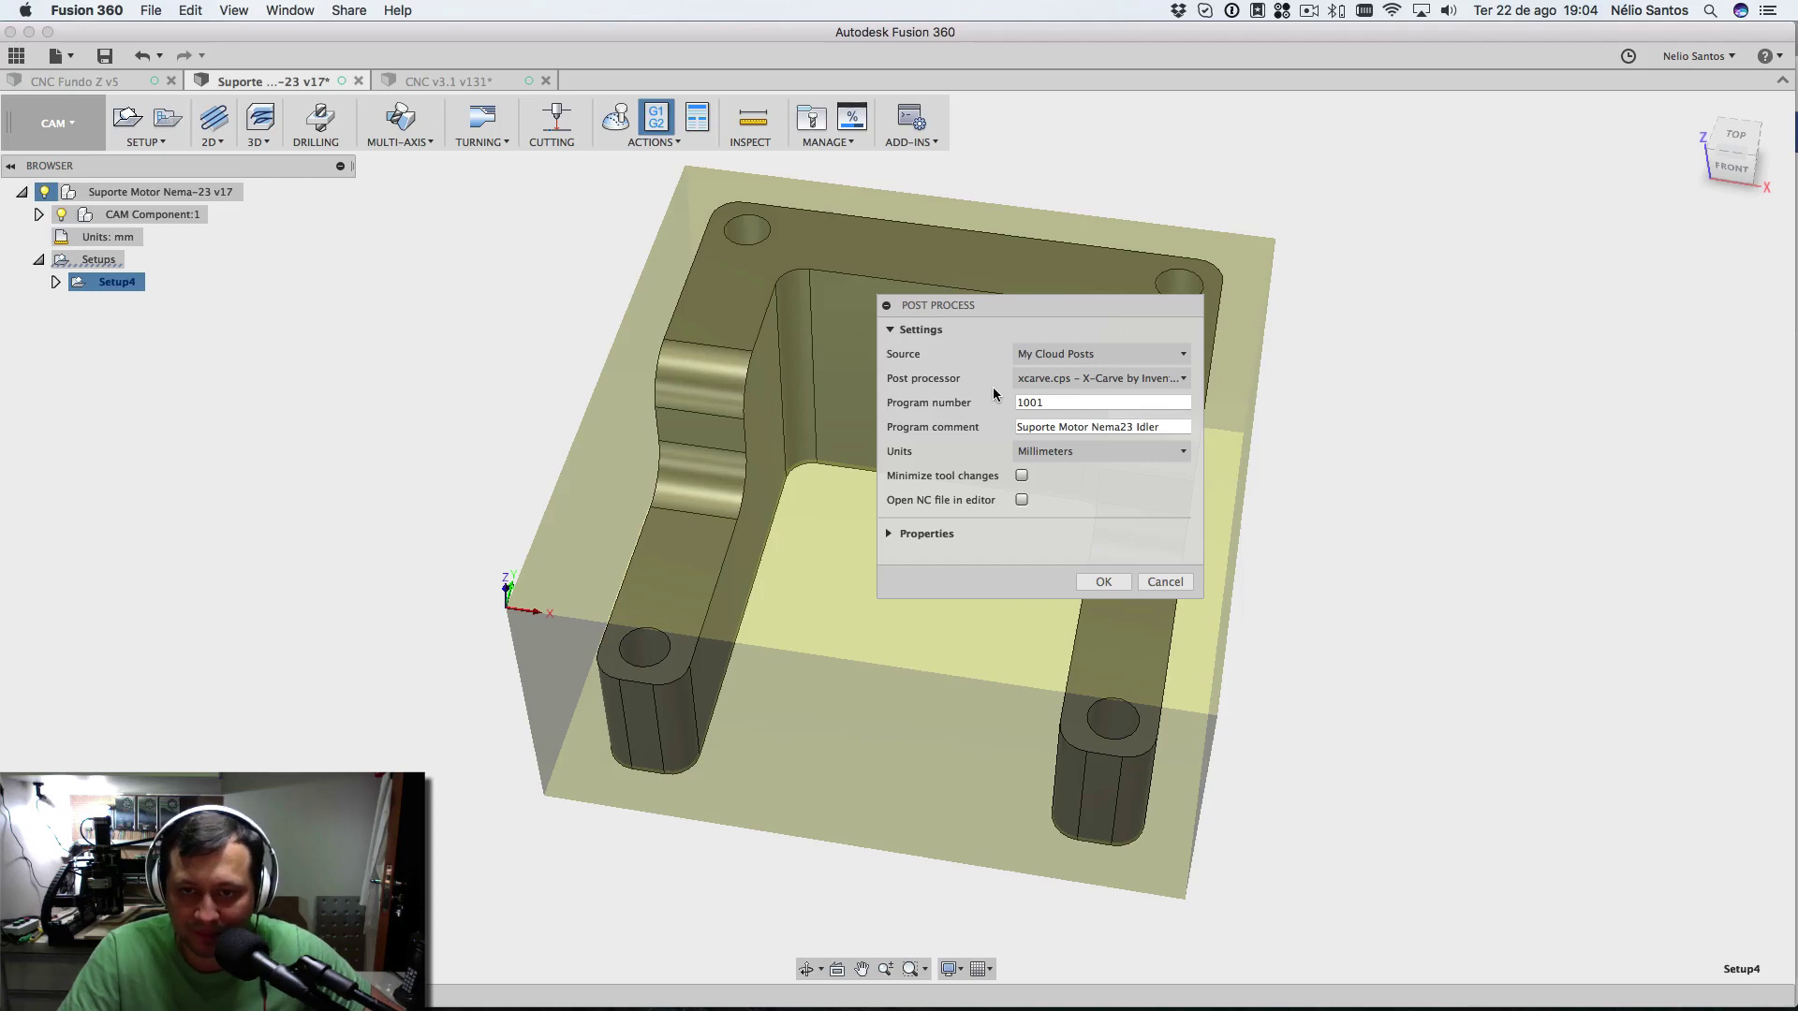
- Try the generic grbl.cps post processor from Generic Posts and return the source to My Cloud Posts
click(1054, 357)
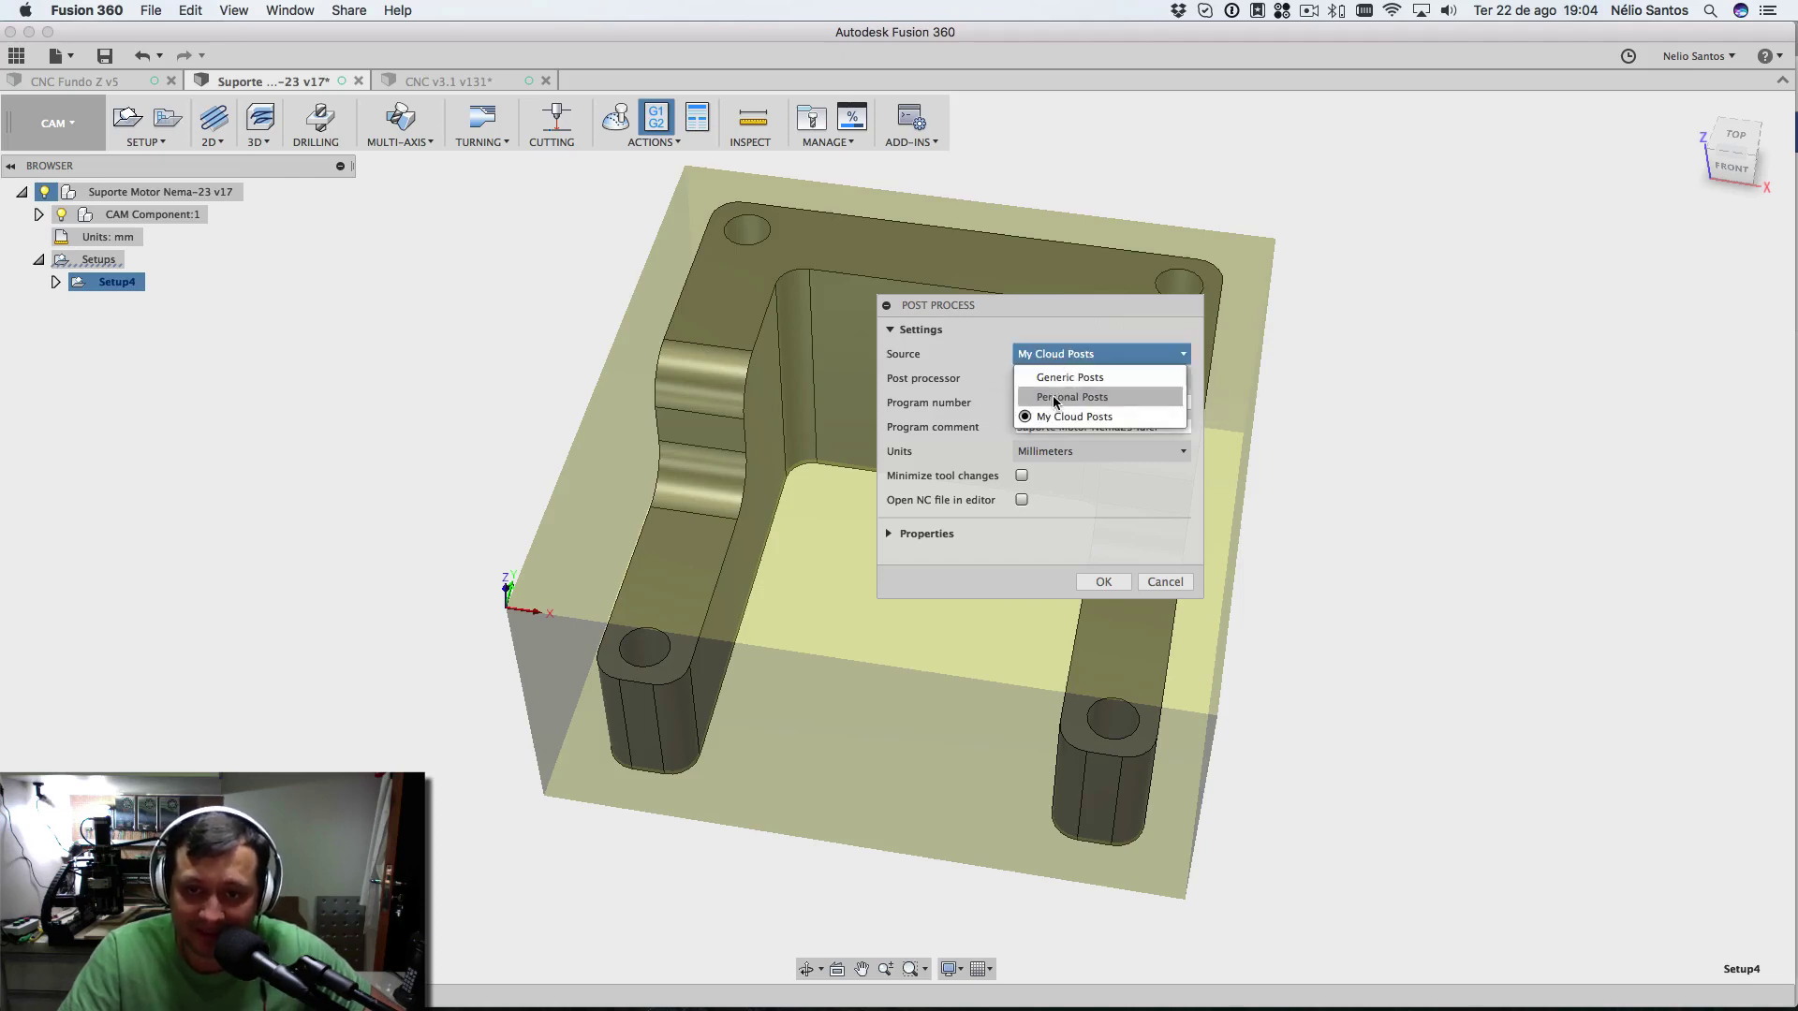
click(1053, 380)
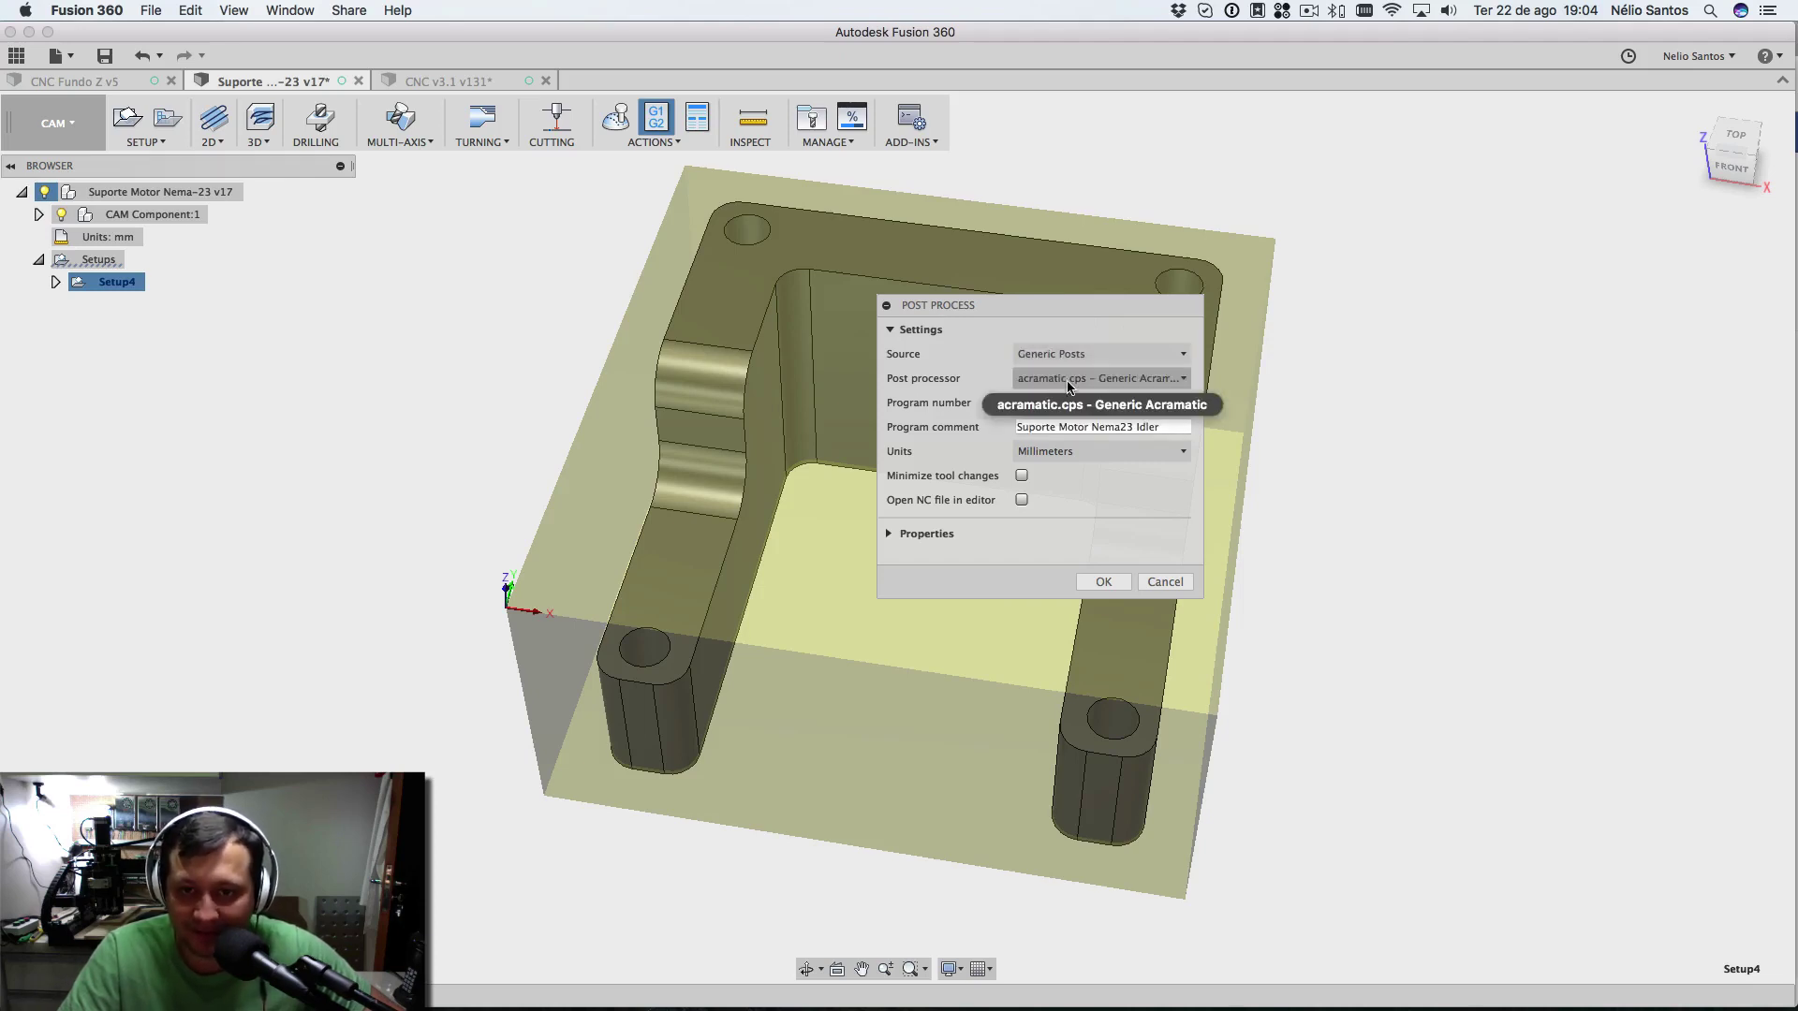
click(1069, 380)
scroll(1065, 483, down, 10)
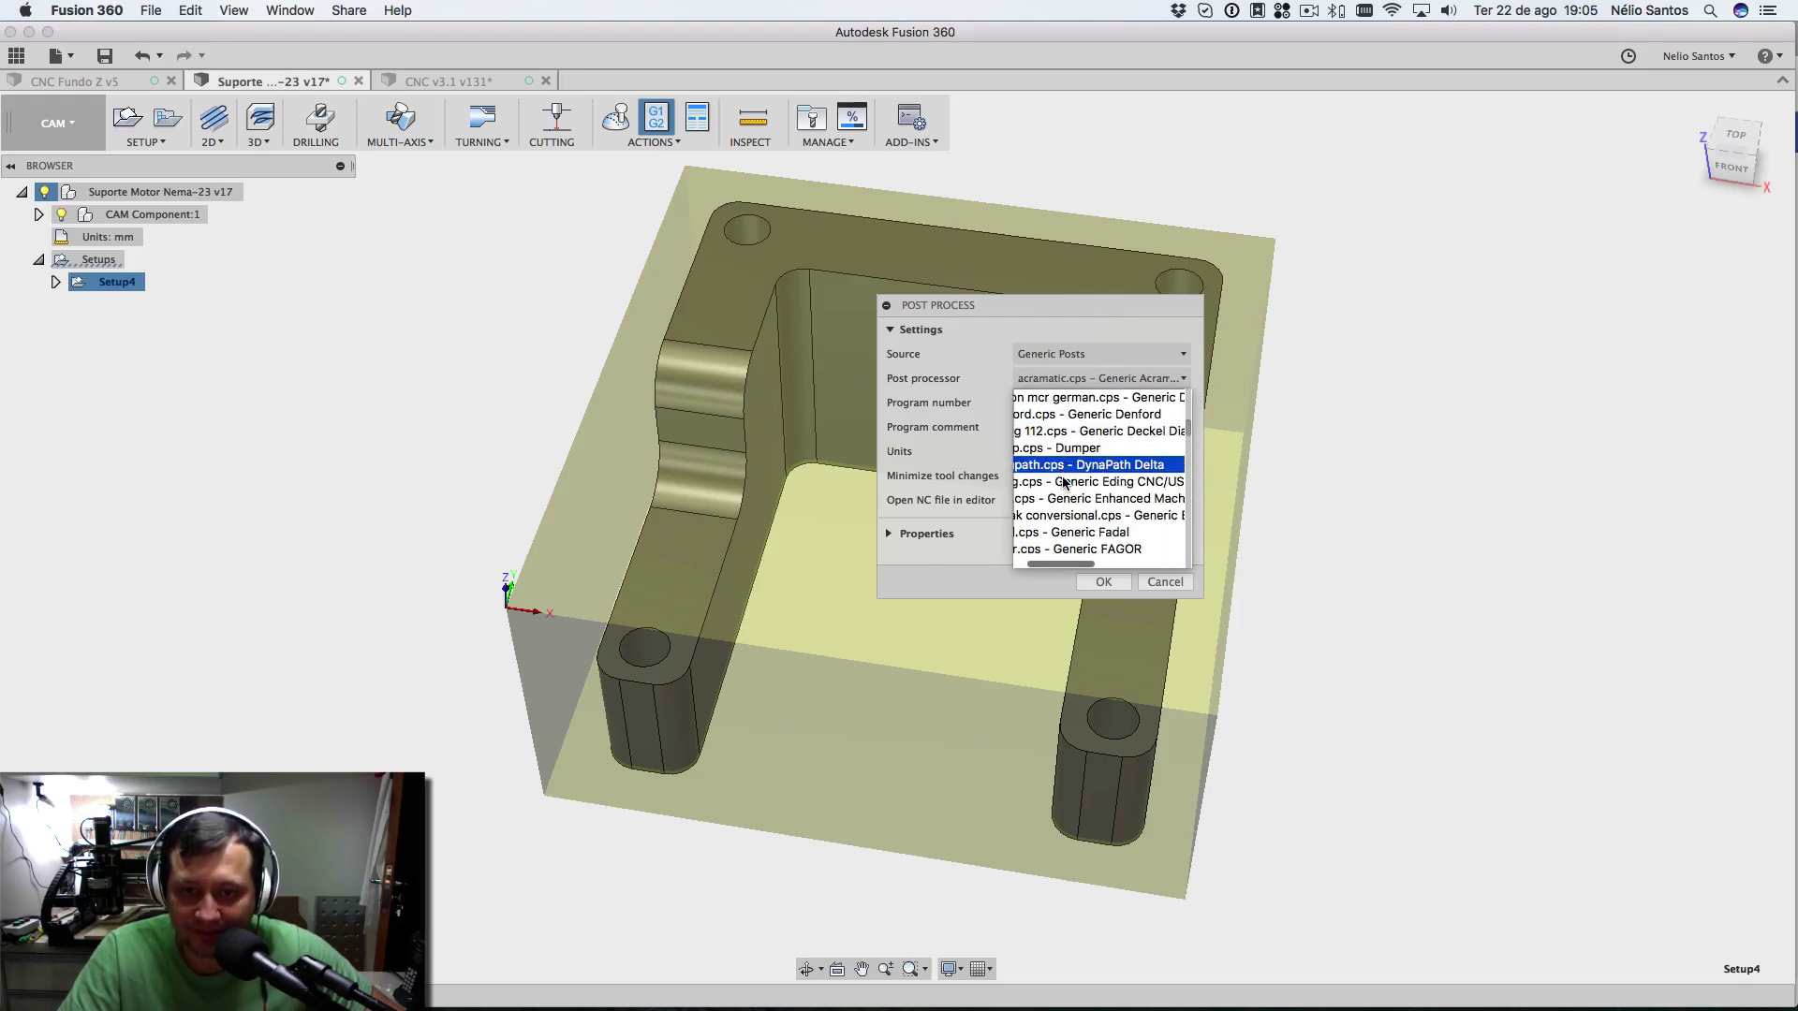
scroll(1065, 483, down, 5)
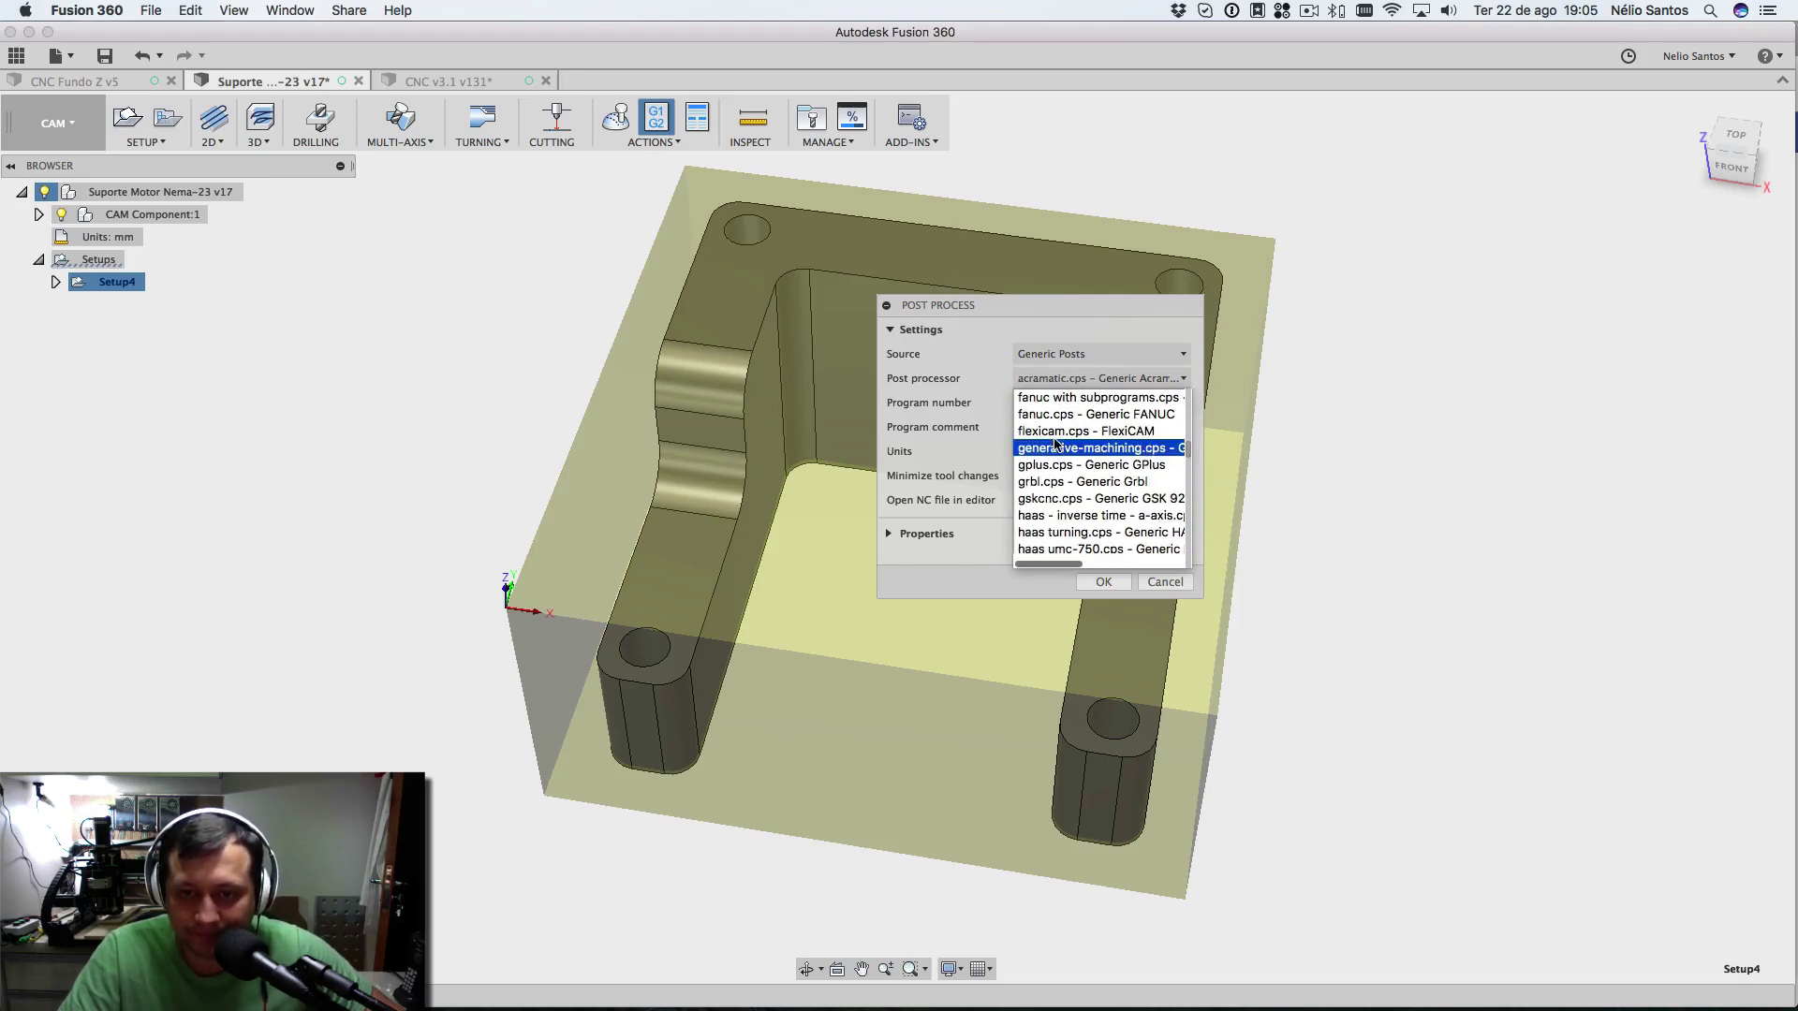
click(1049, 481)
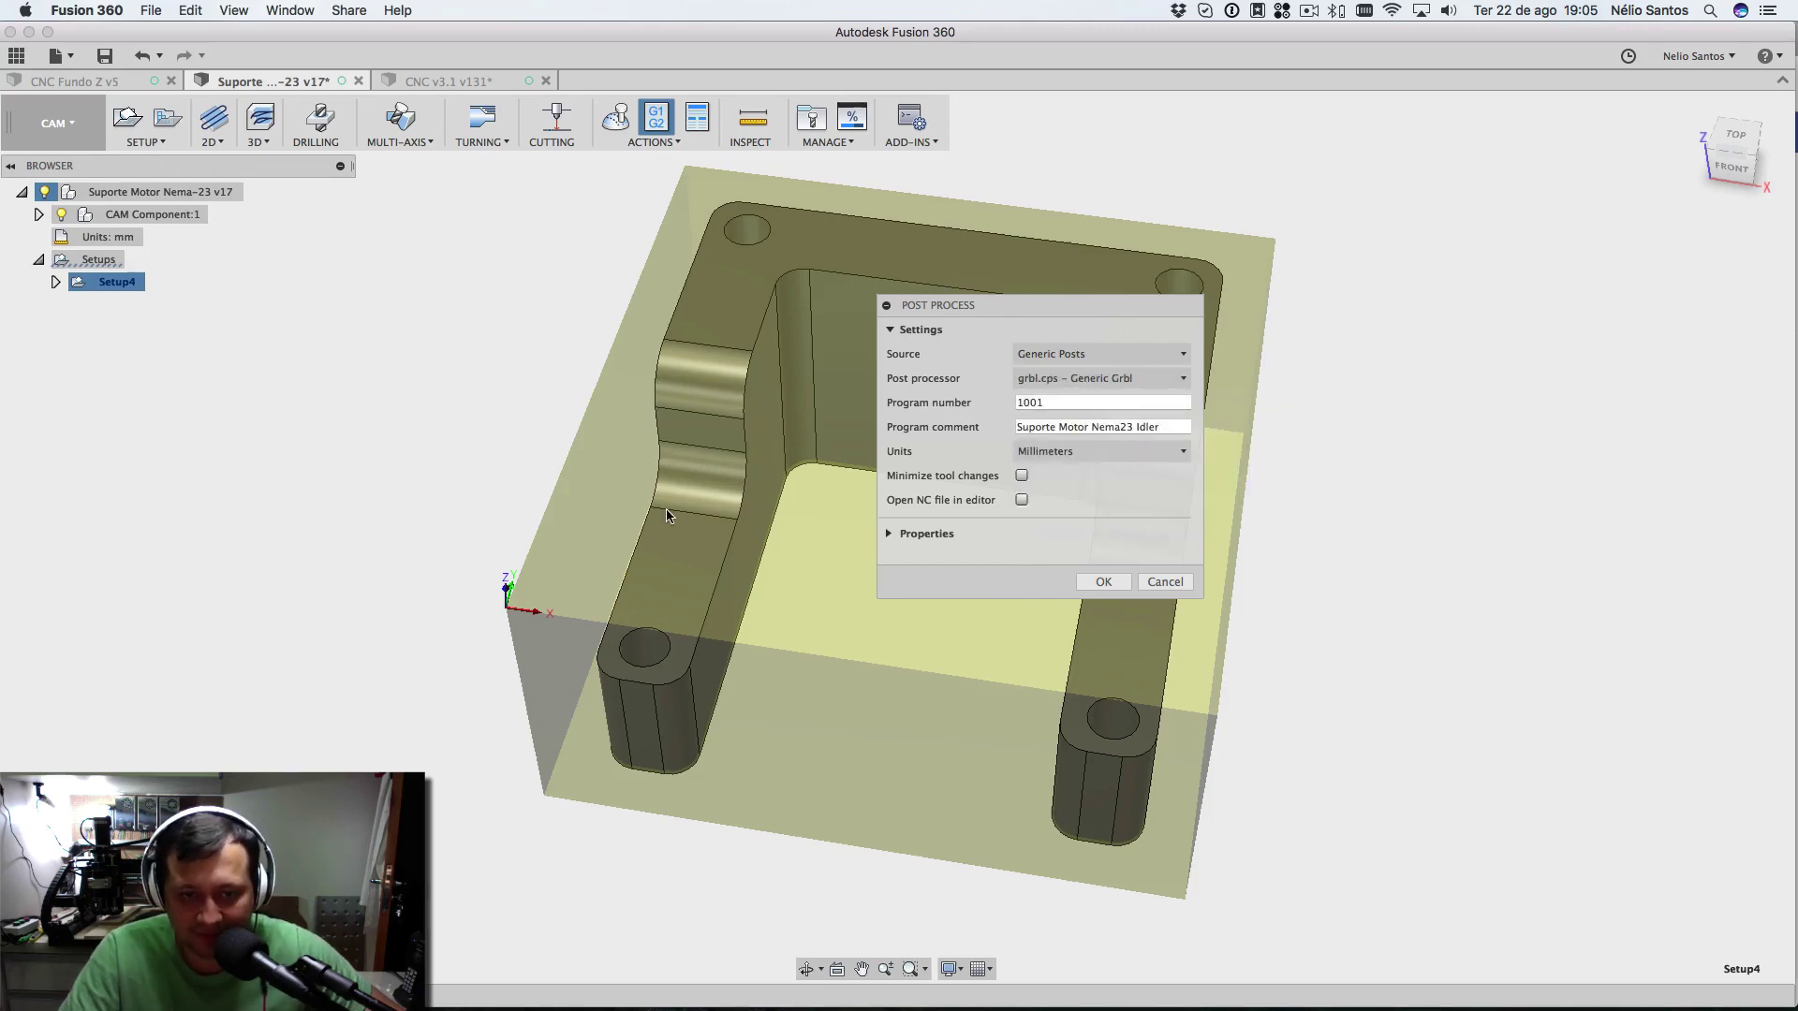
click(1077, 378)
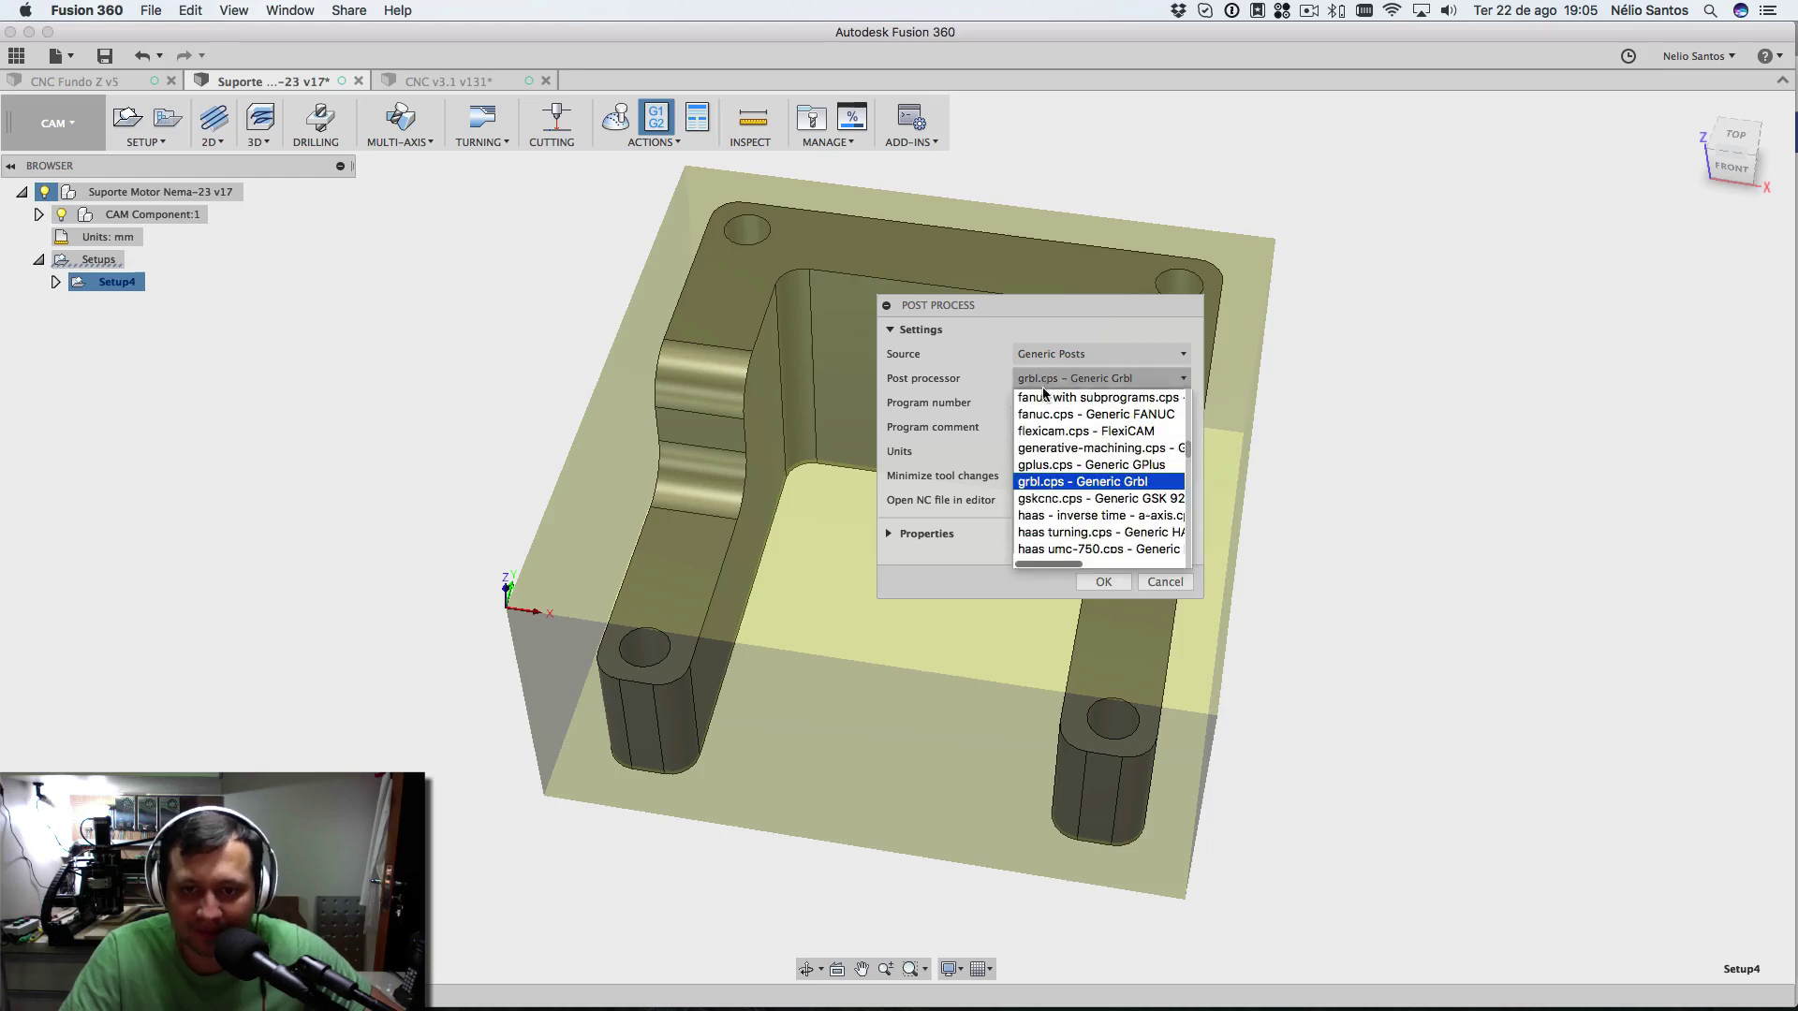
click(1042, 357)
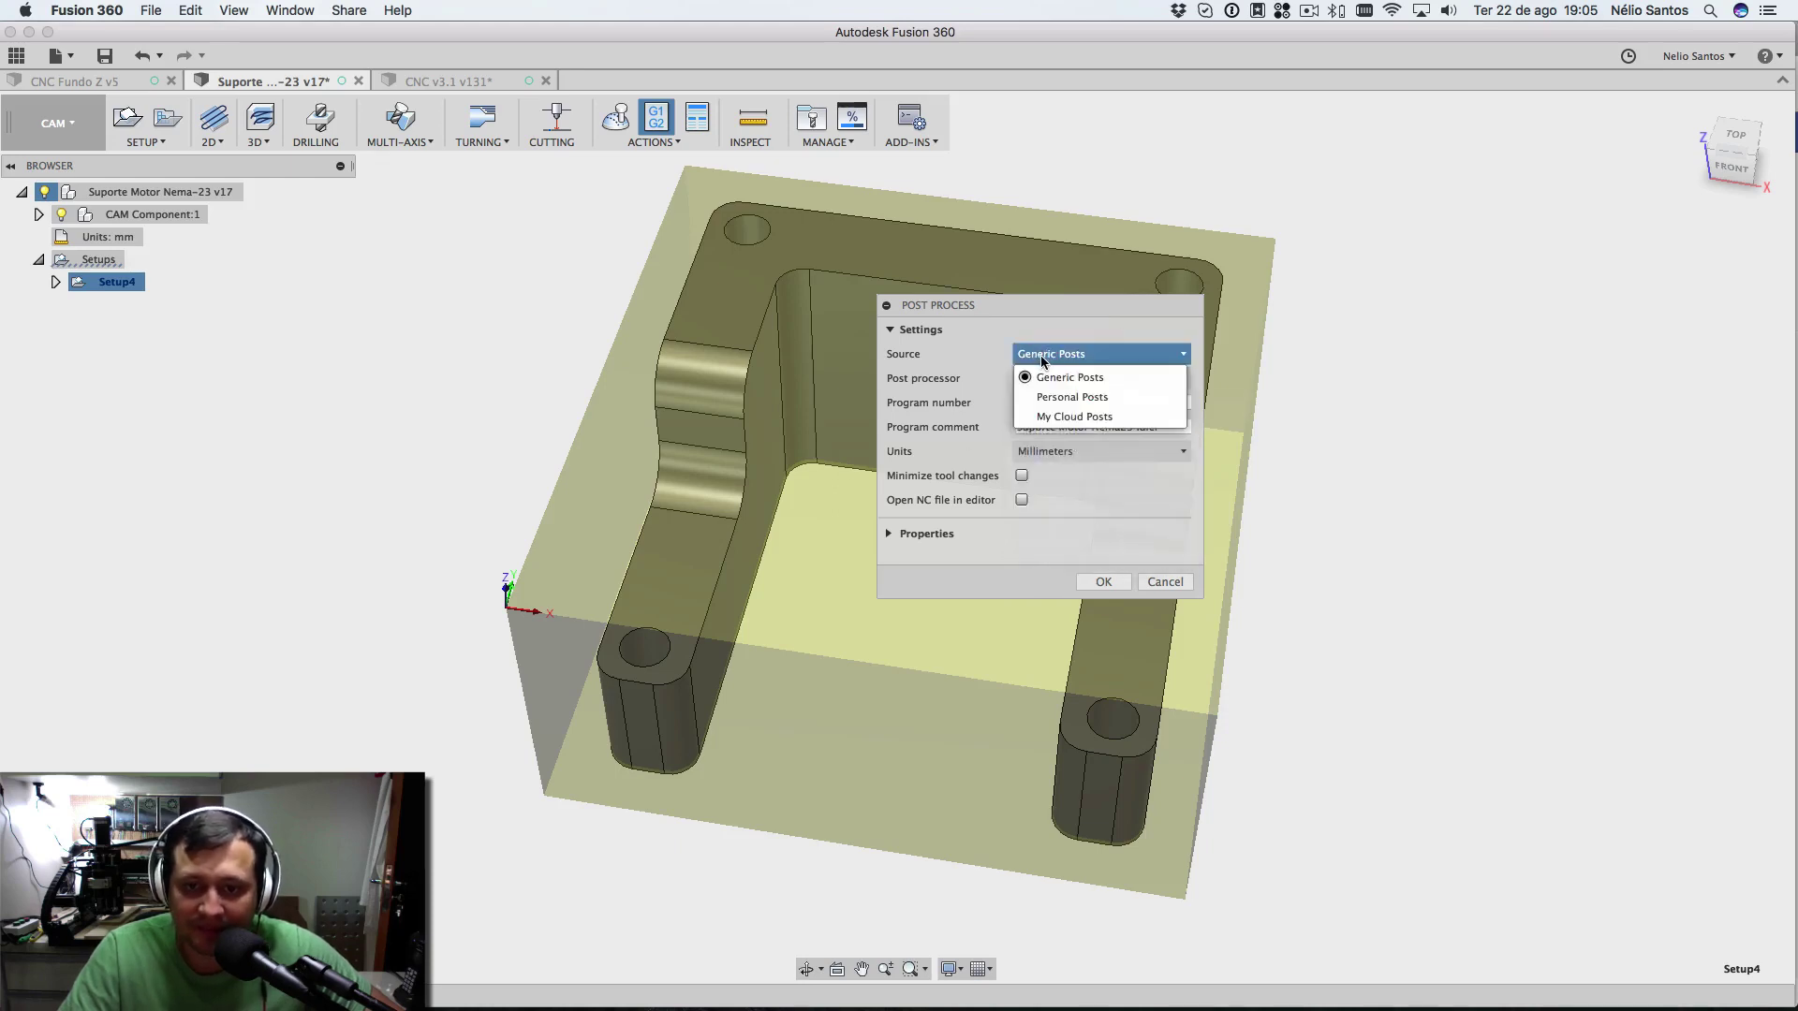
click(1068, 416)
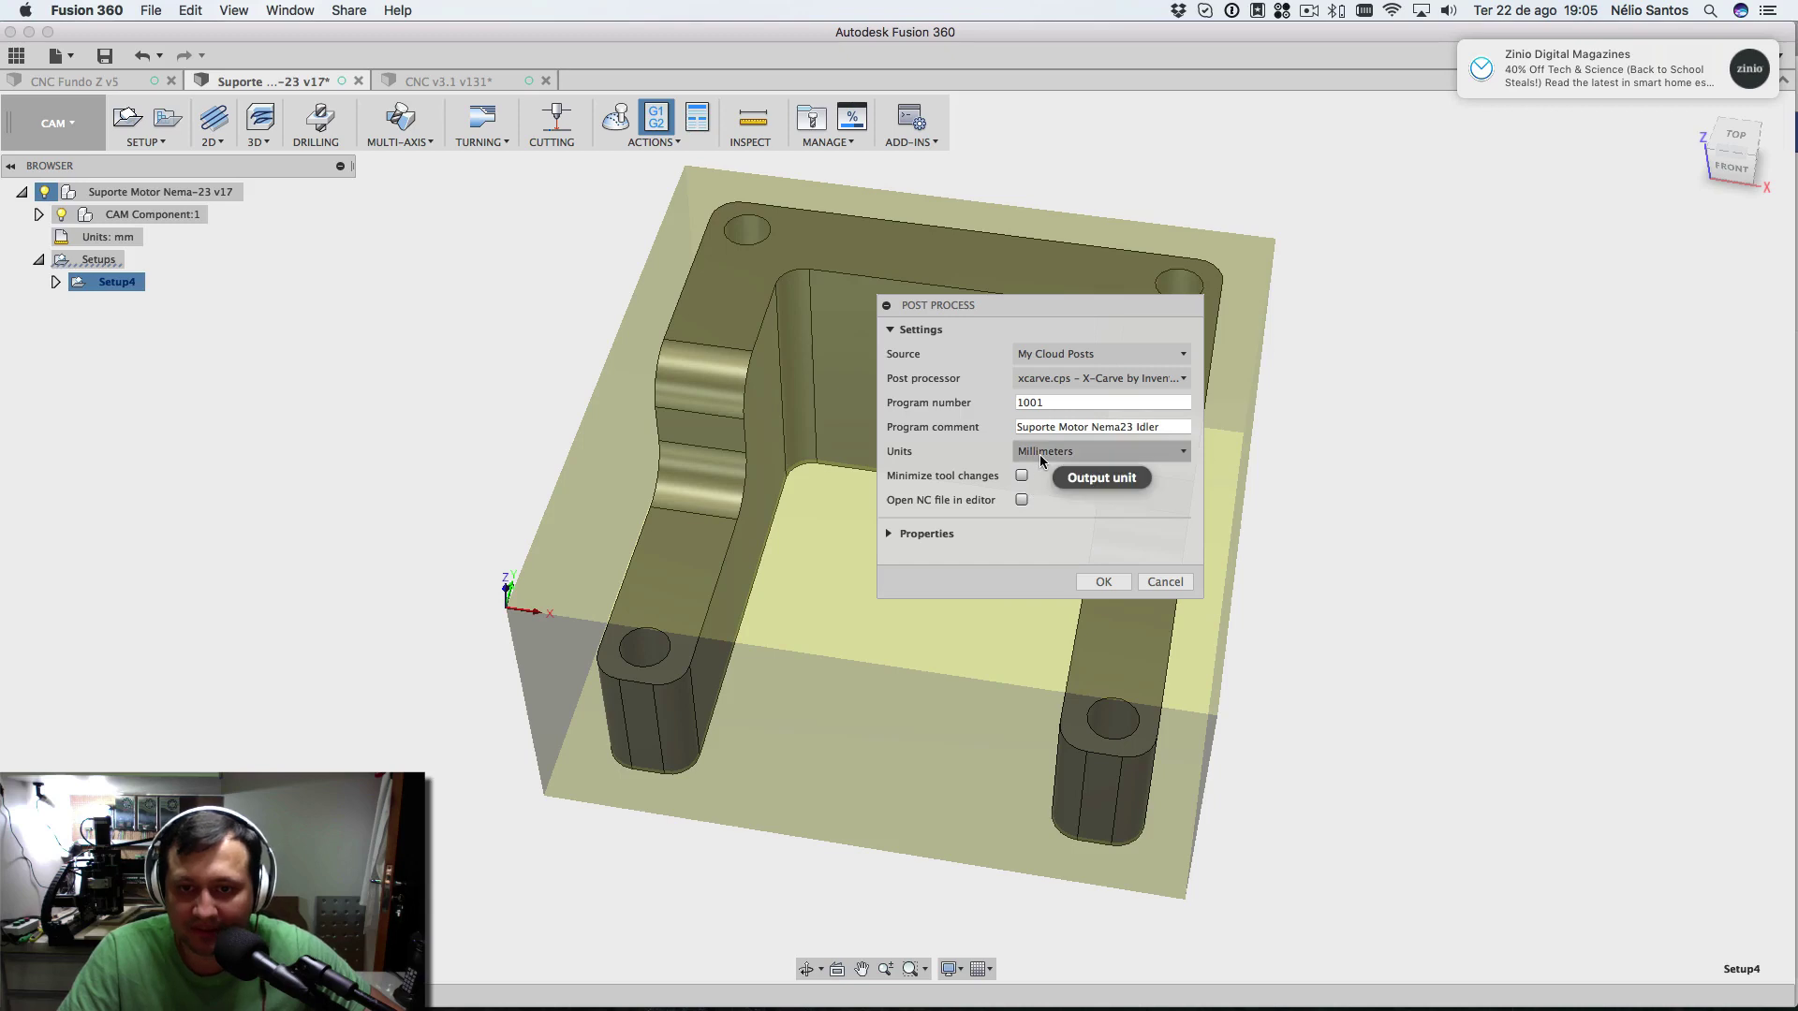
- Review the xcarve.cps post properties, post-process Setup4 in millimetres and save the G-code on the Desktop as Suporte Nema 30mm Idler.nc
click(891, 534)
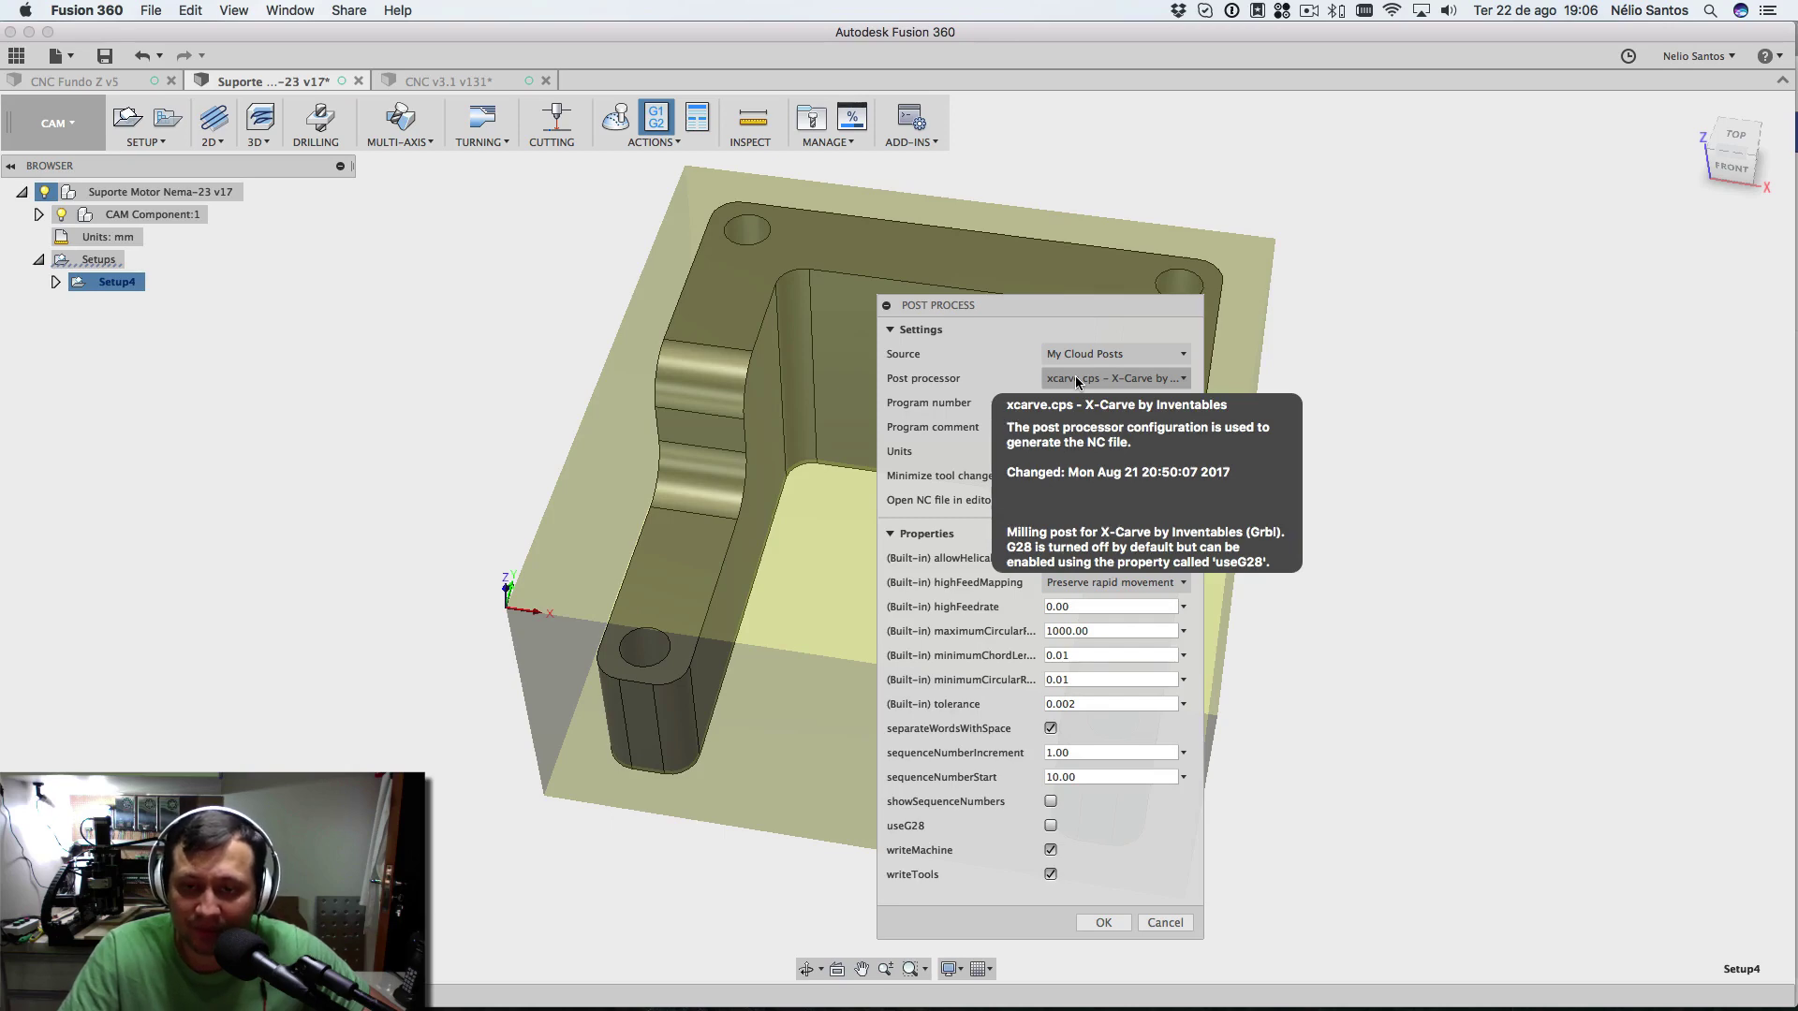
click(1101, 923)
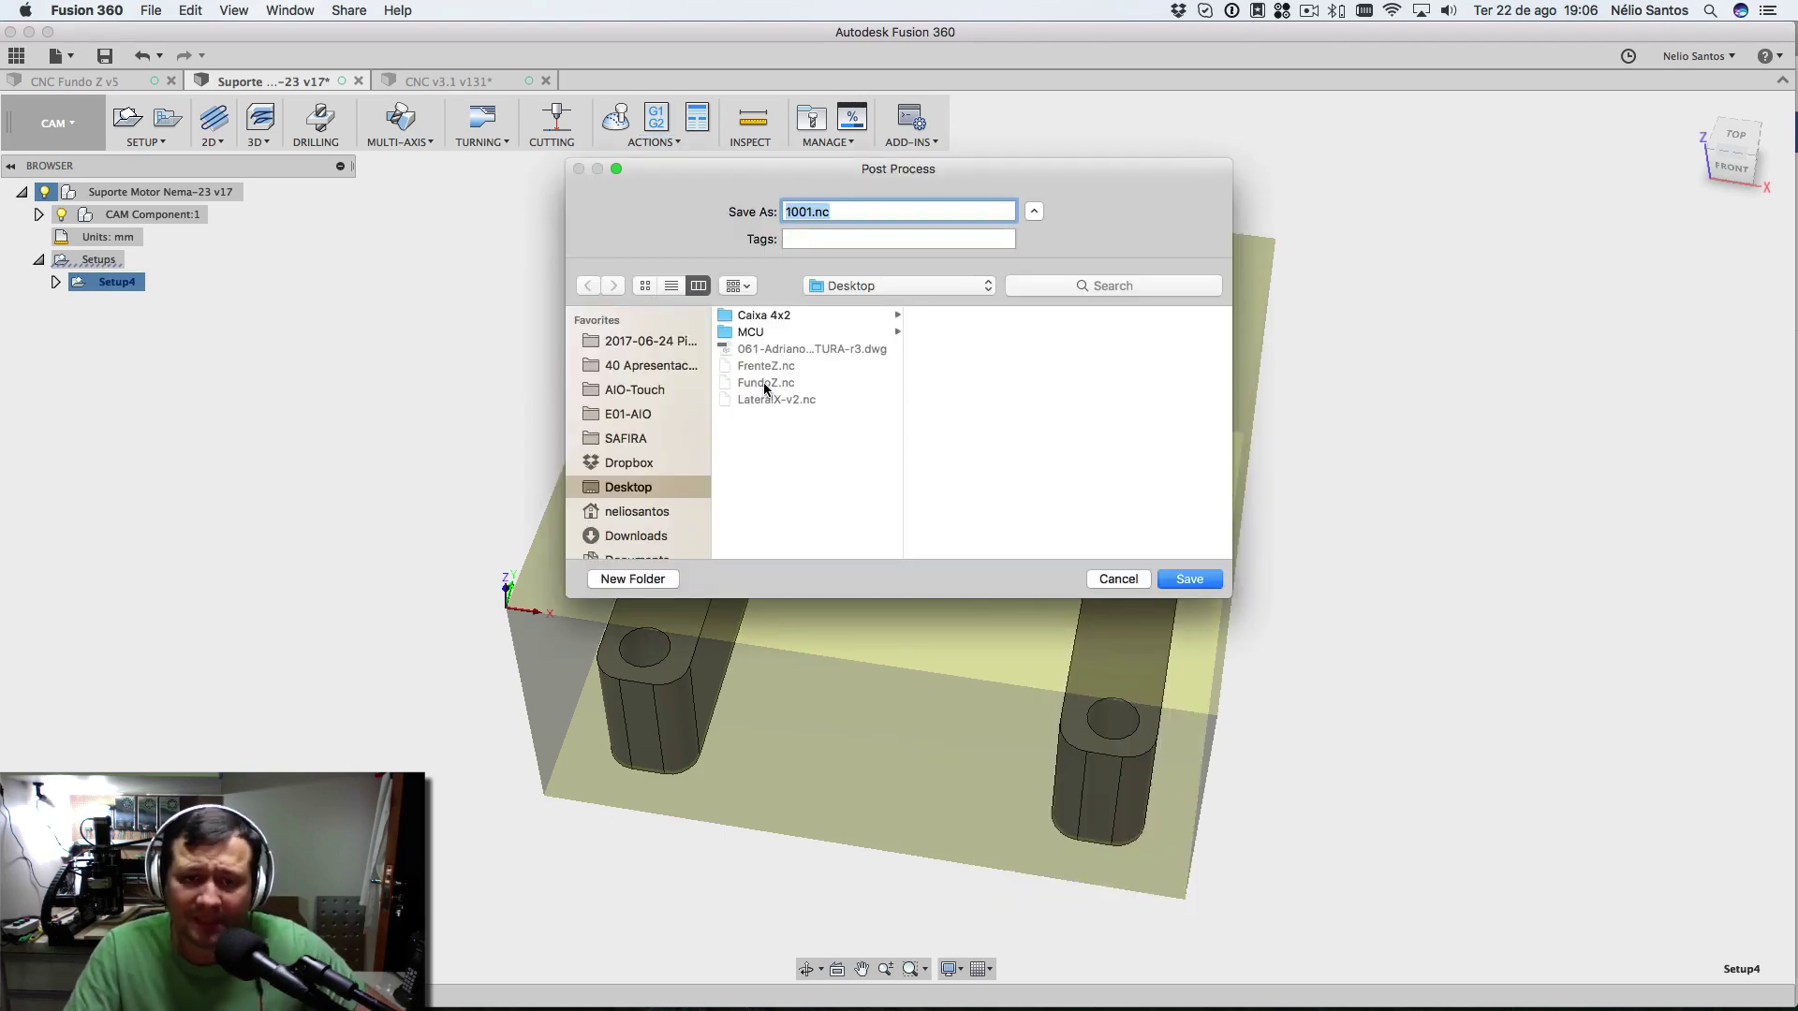
text(Suport)
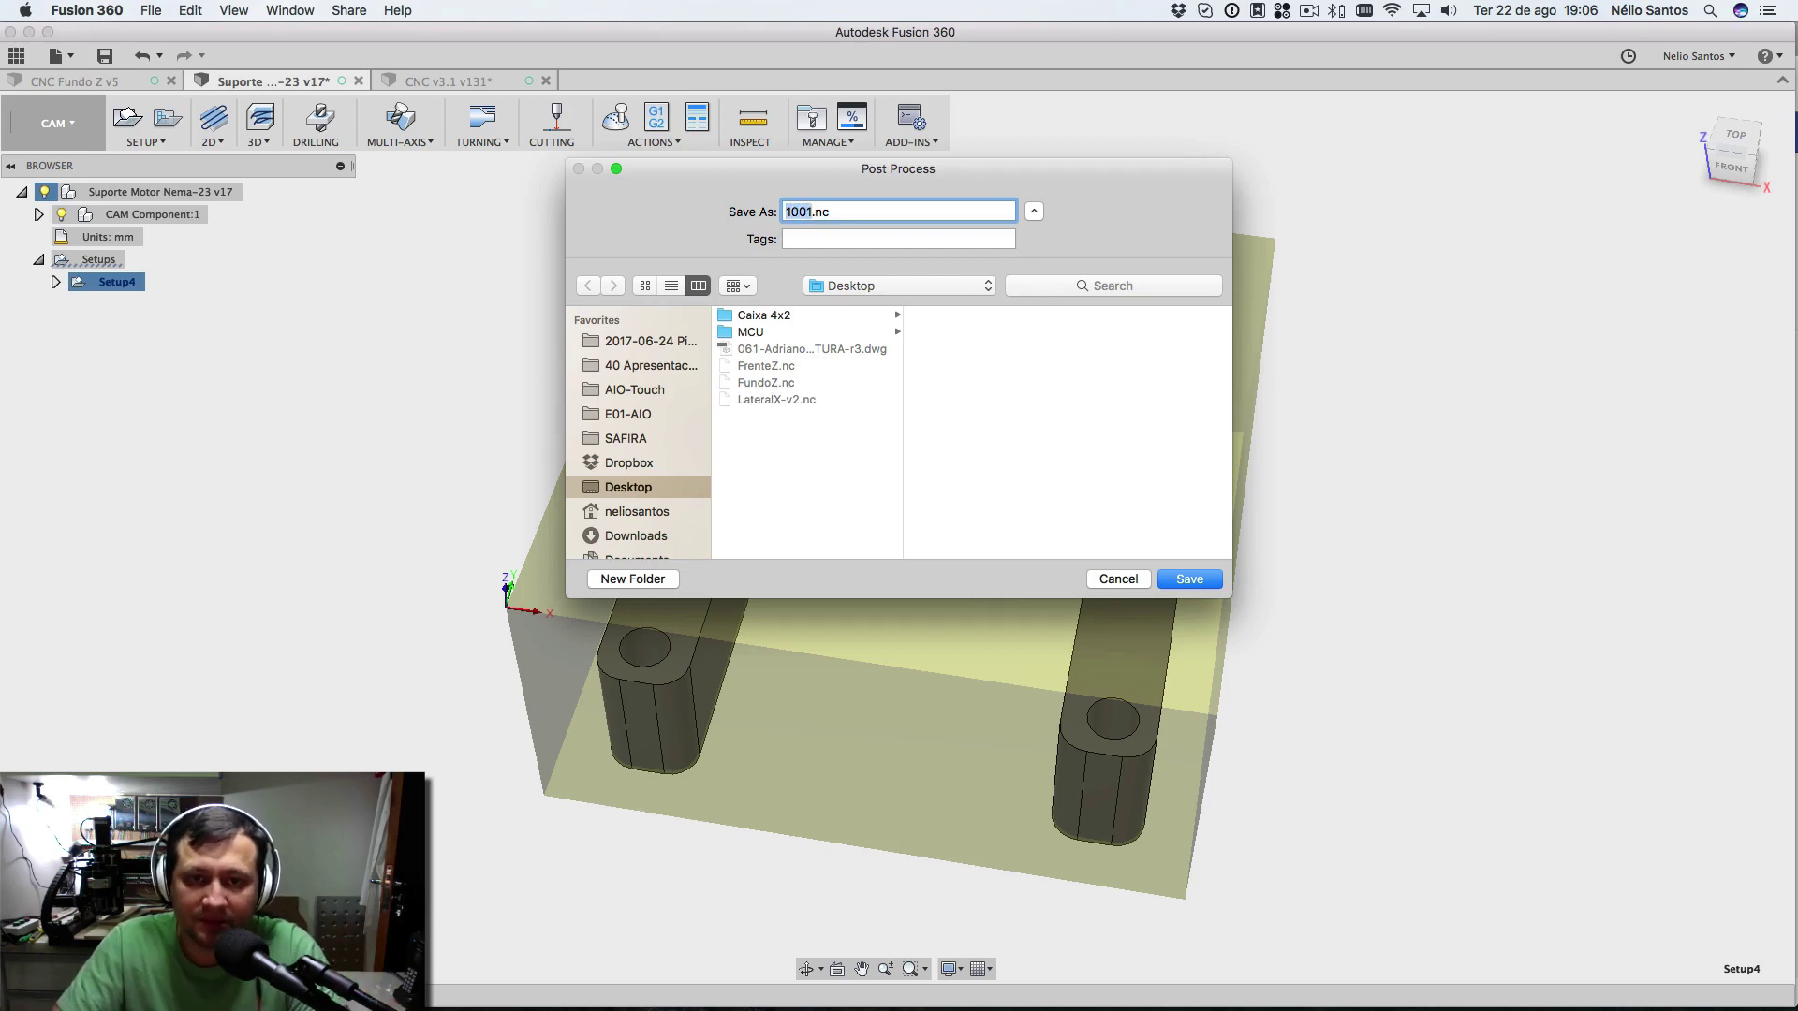
text(e Nema 30mm )
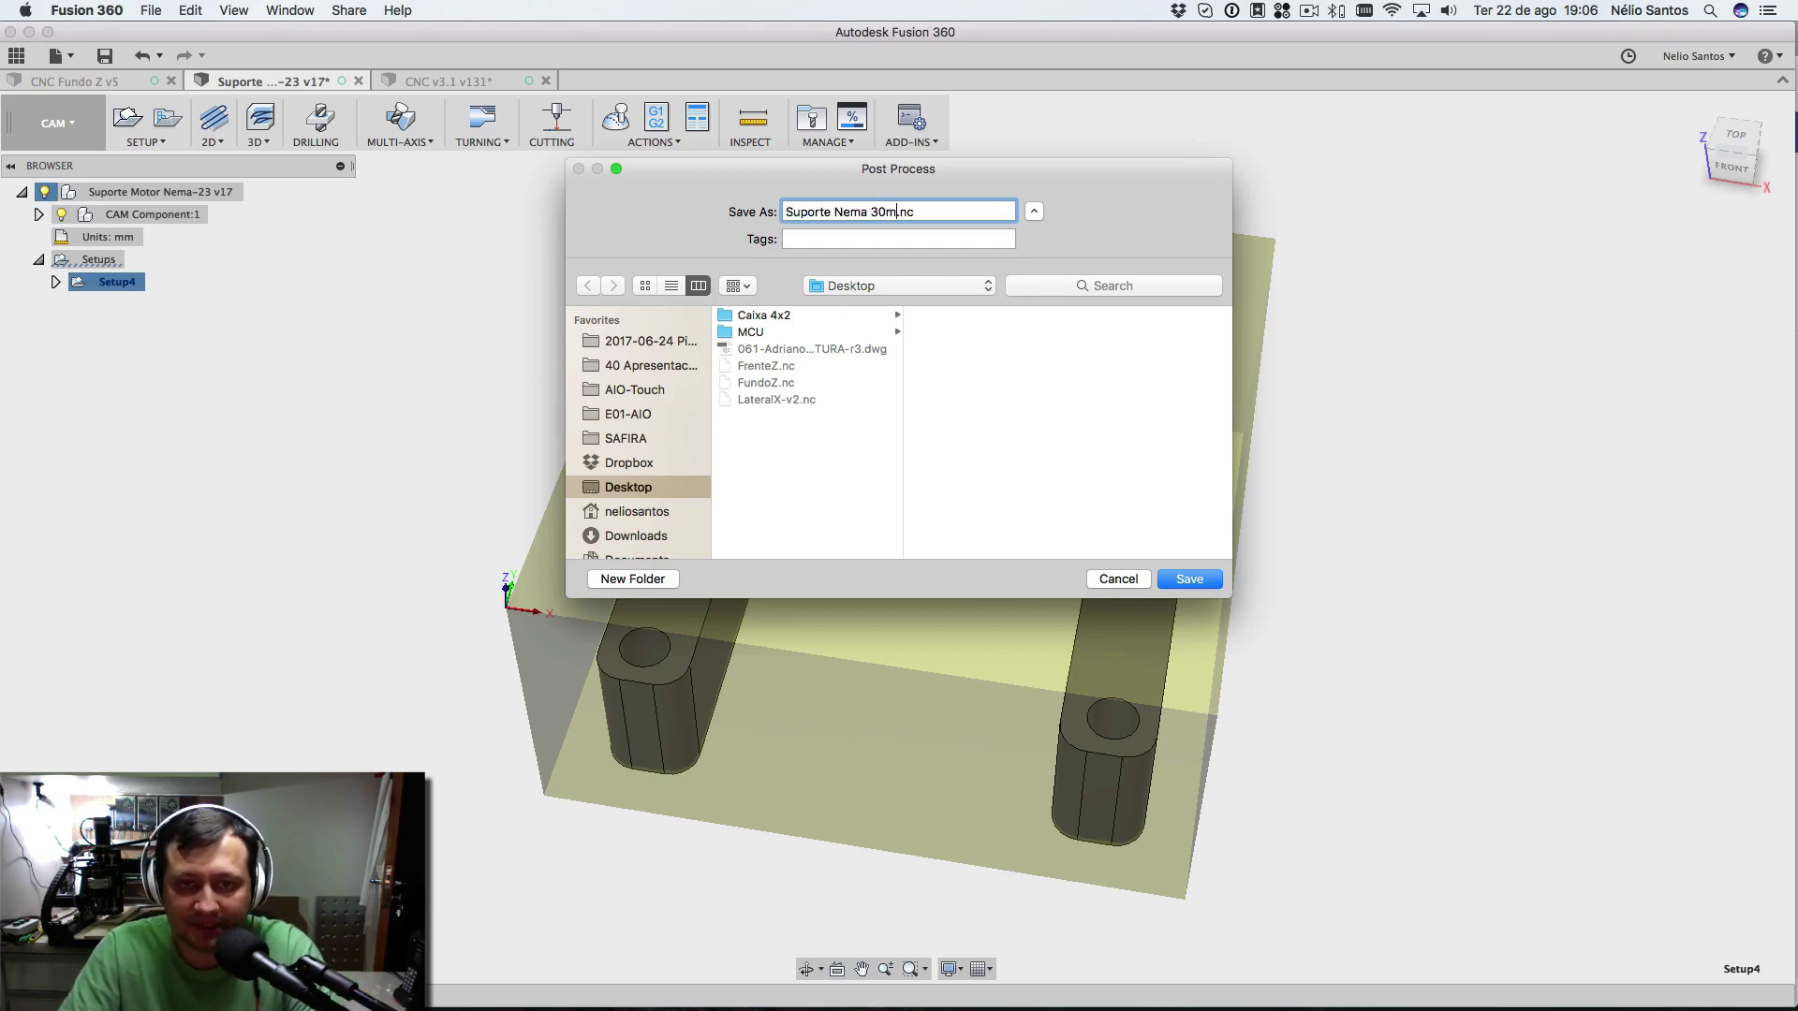
text(Mac)
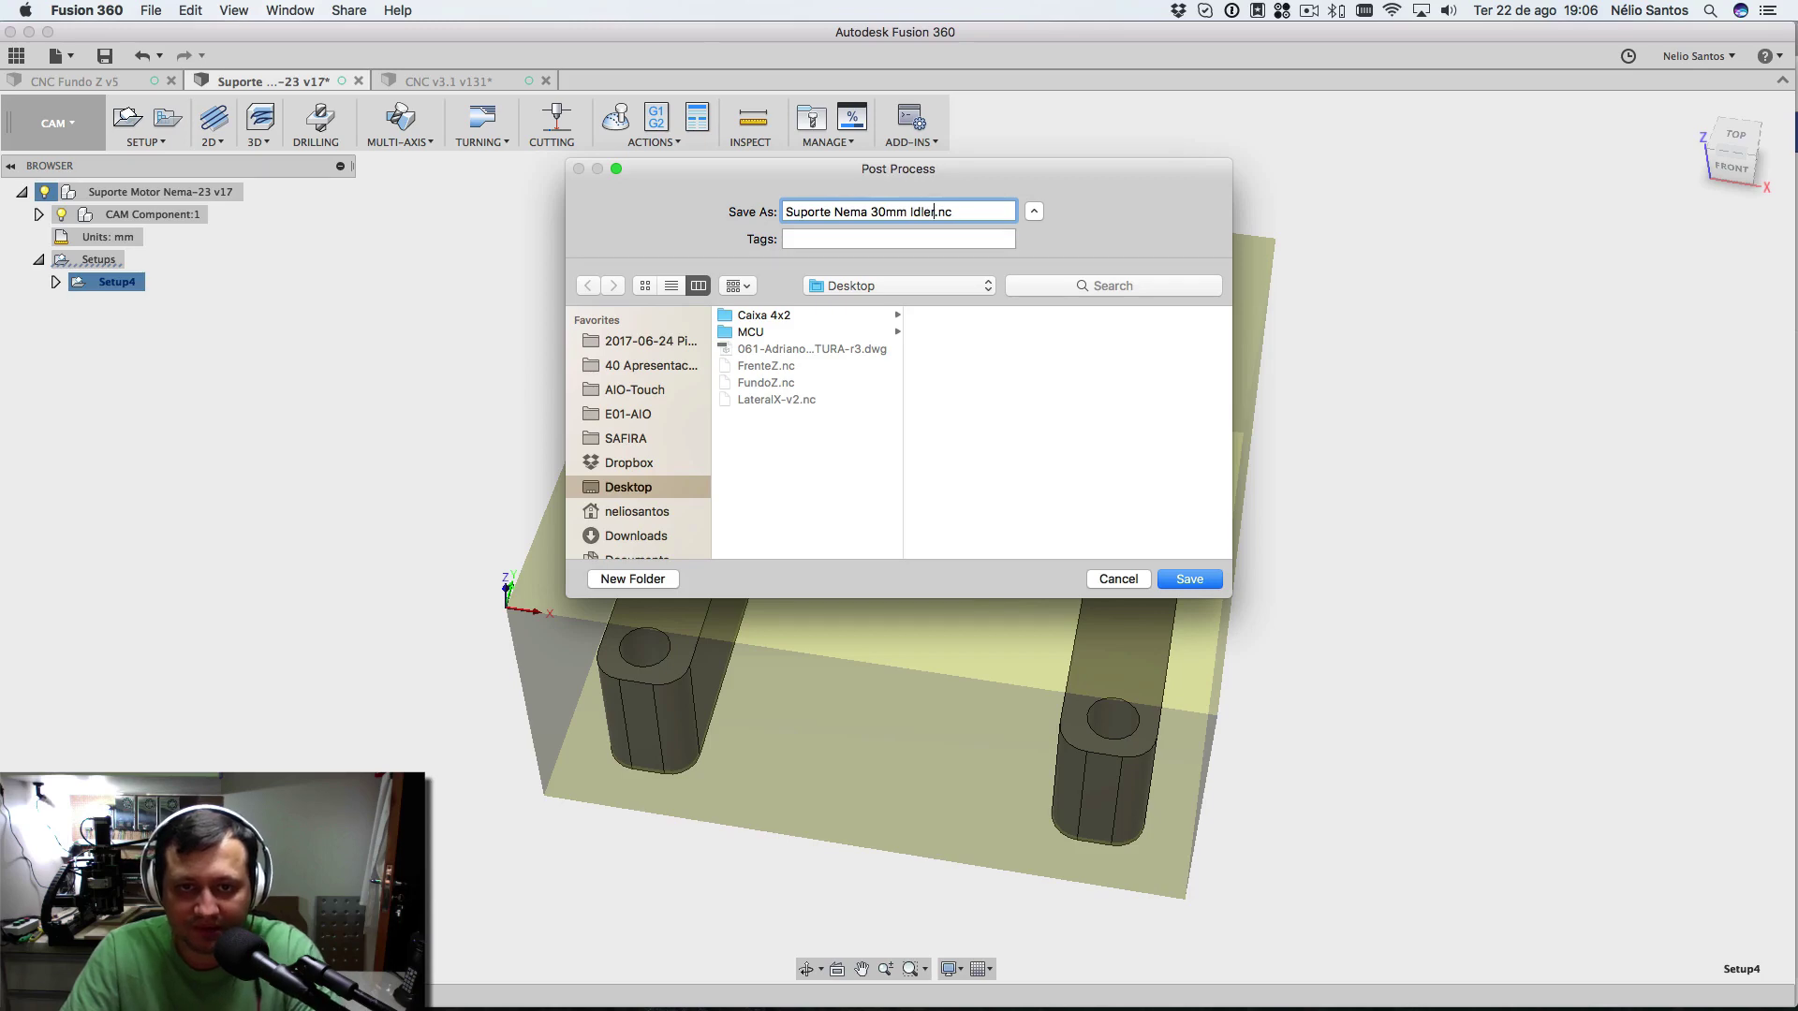
key(Return)
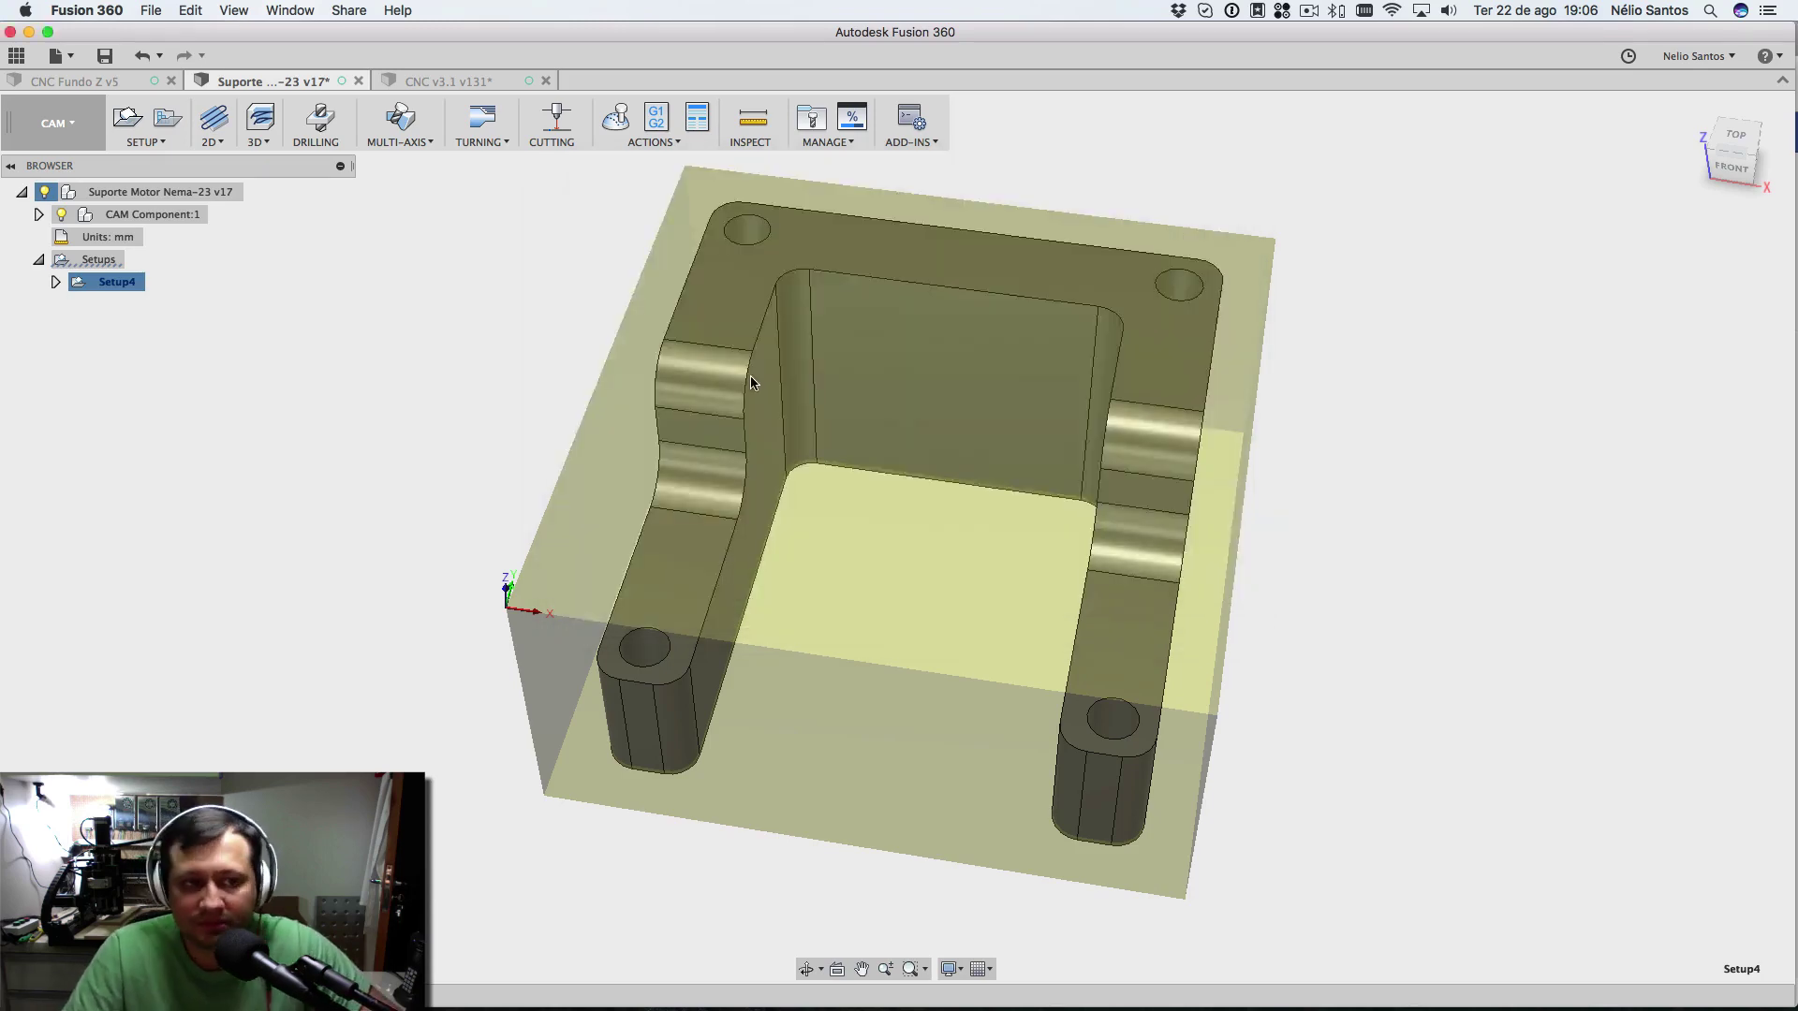
- Expand Setup4 to check its operations and the available setup commands
click(56, 282)
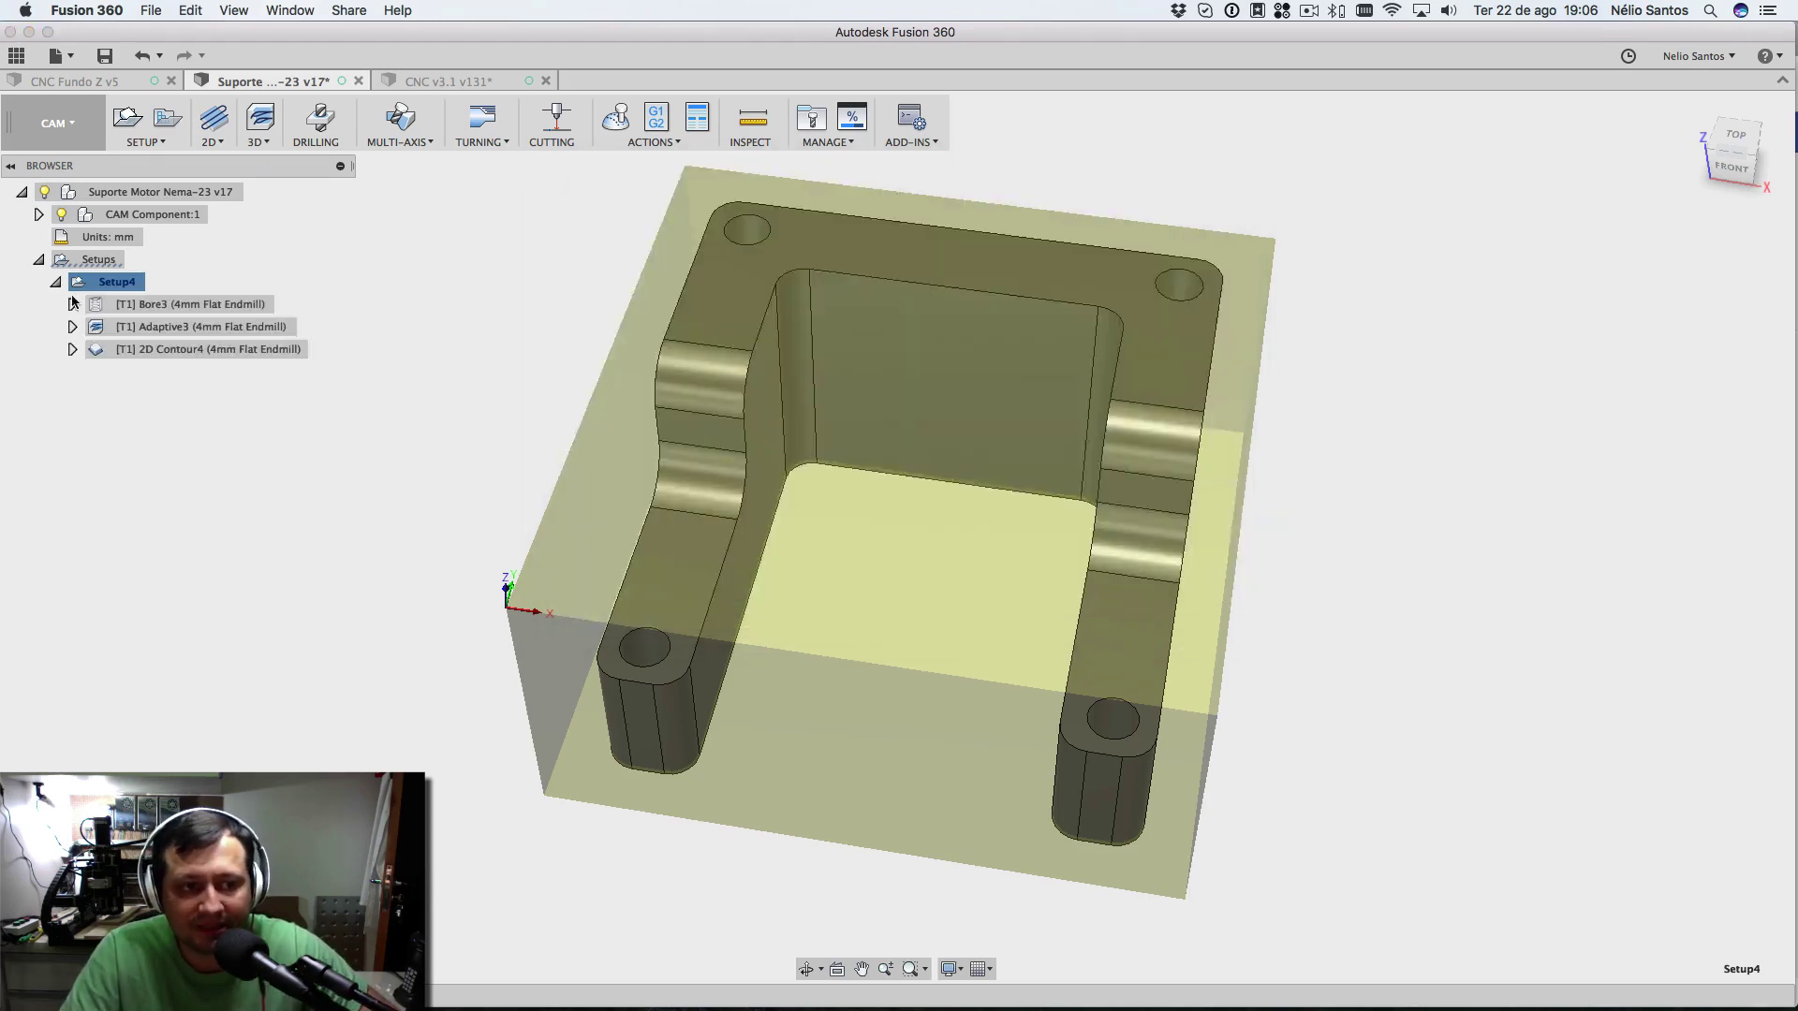
right_click(122, 284)
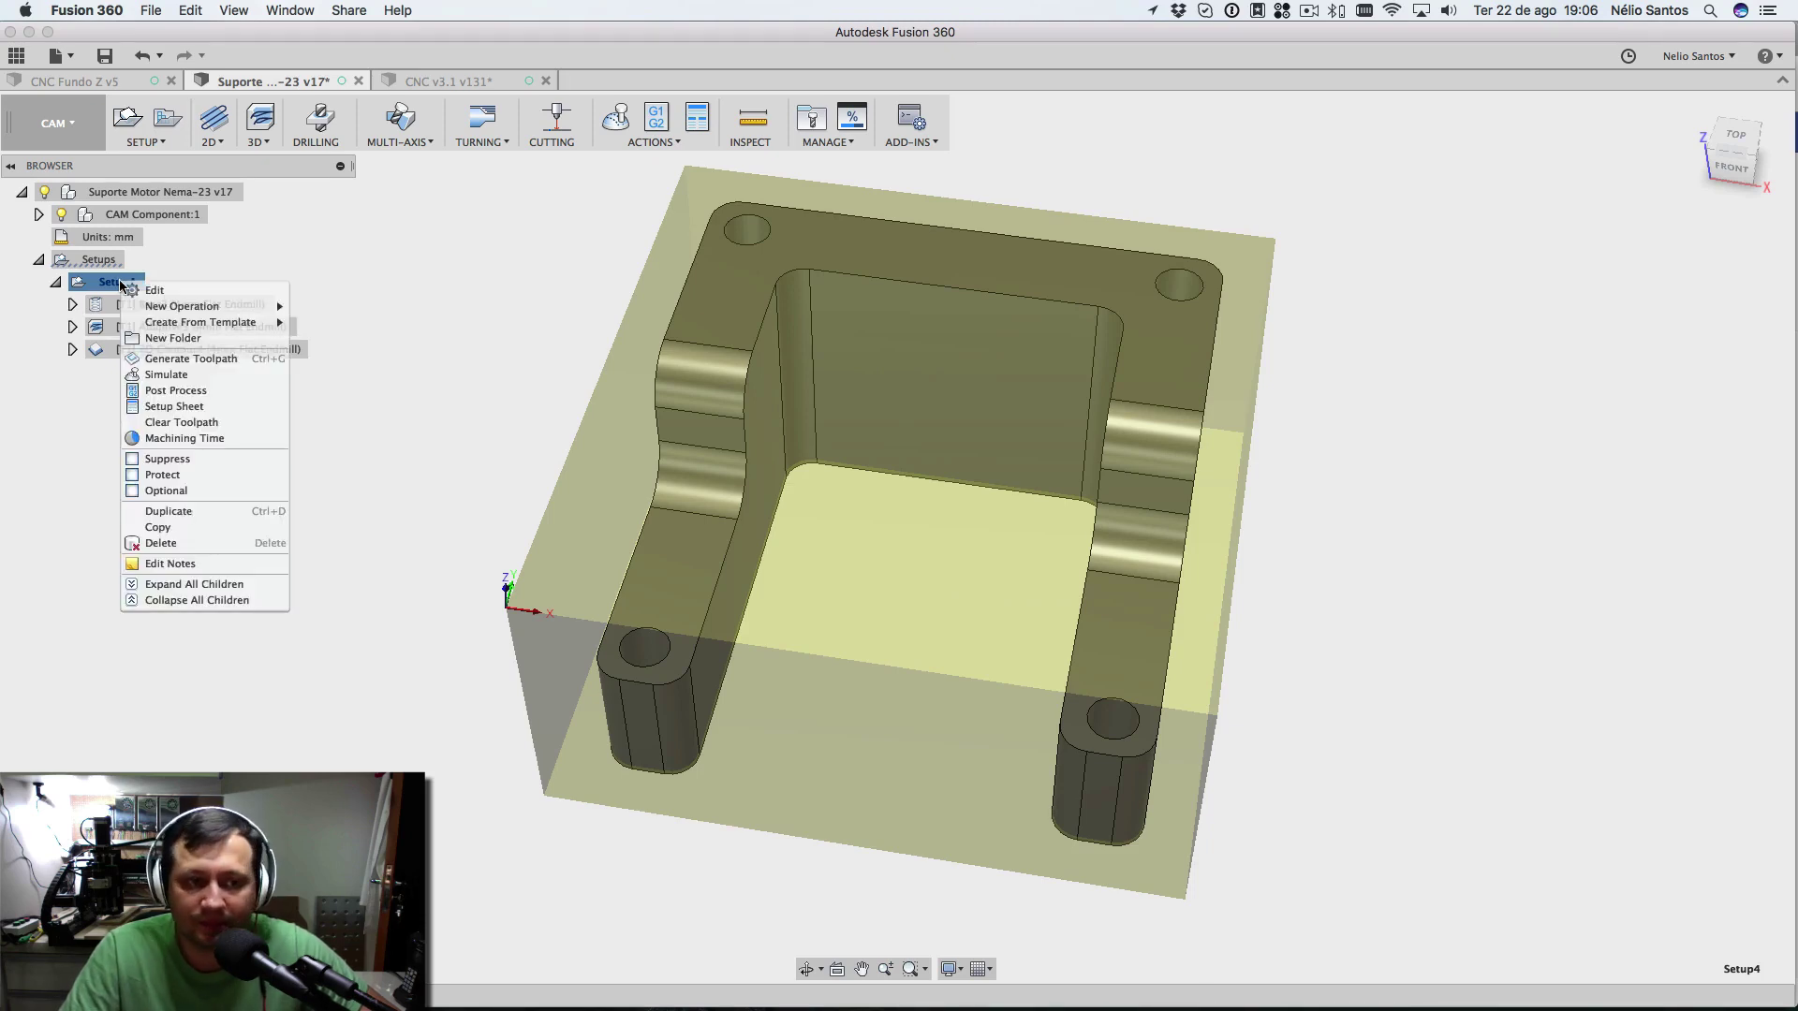
click(455, 465)
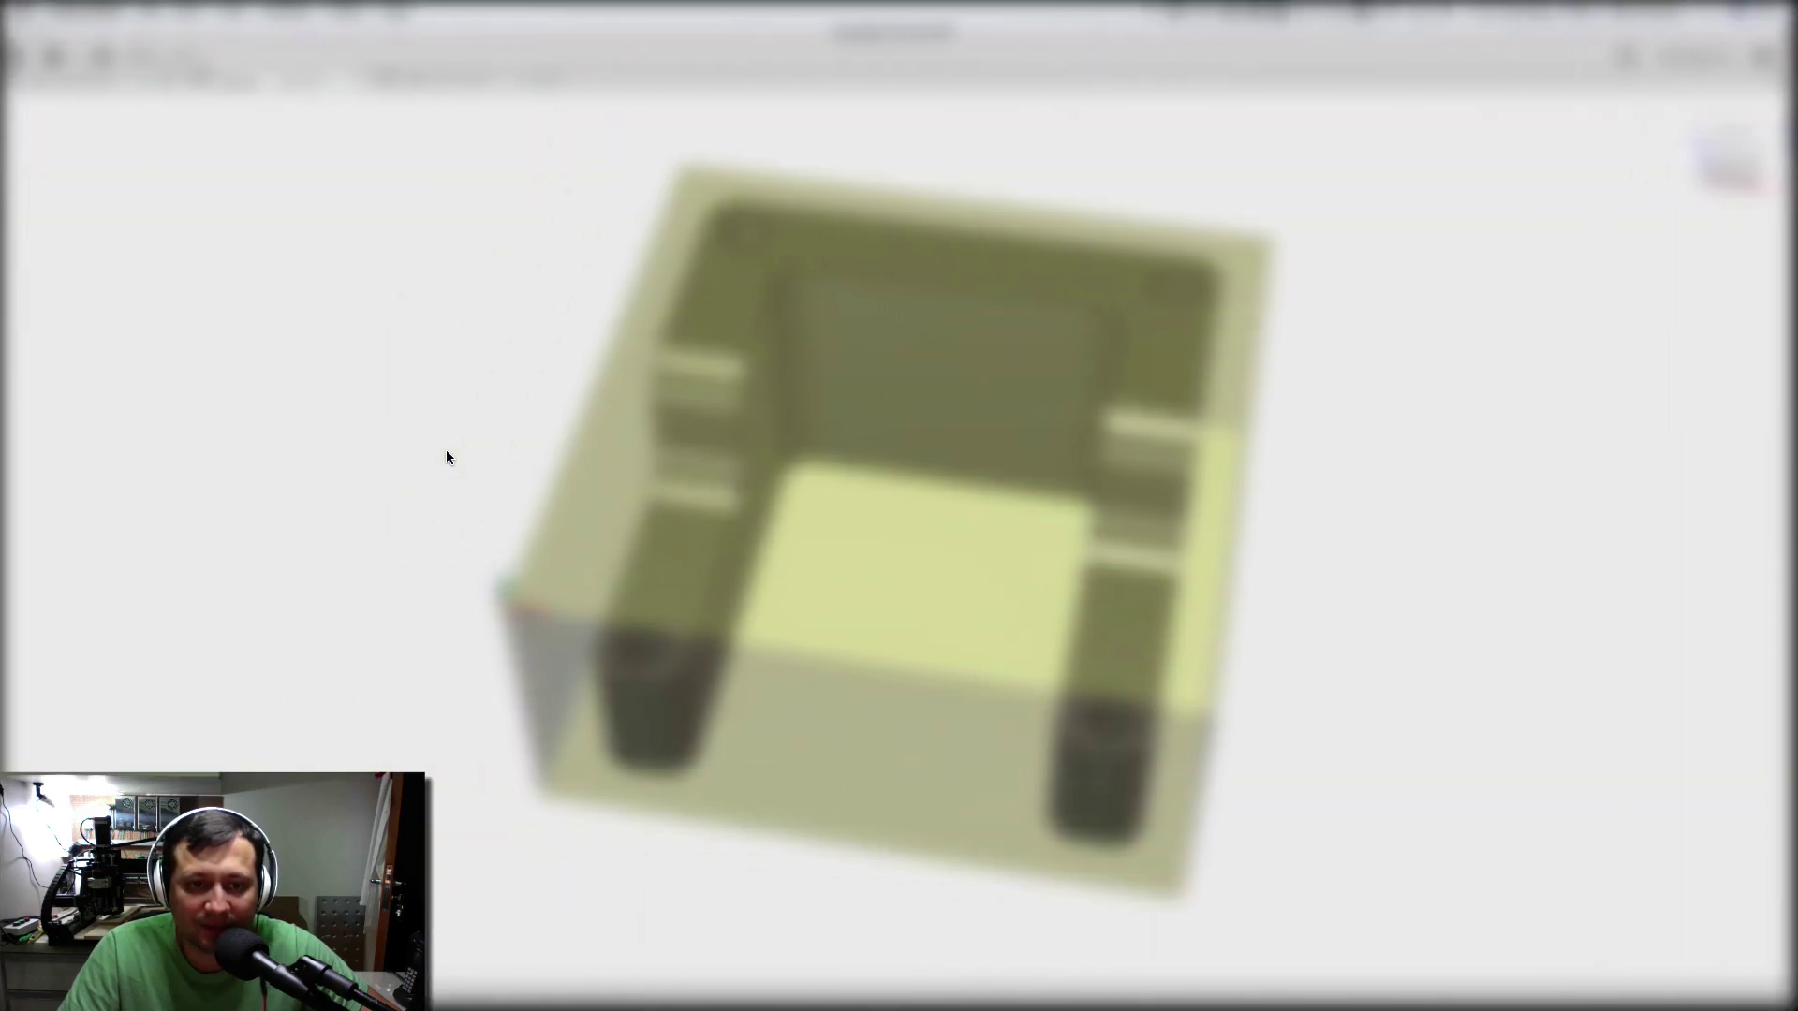
- Switch to cncjs in Chrome and load Suporte Nema 30mm Idler.nc from the desktop folder into the workspace
key(ctrl+Up)
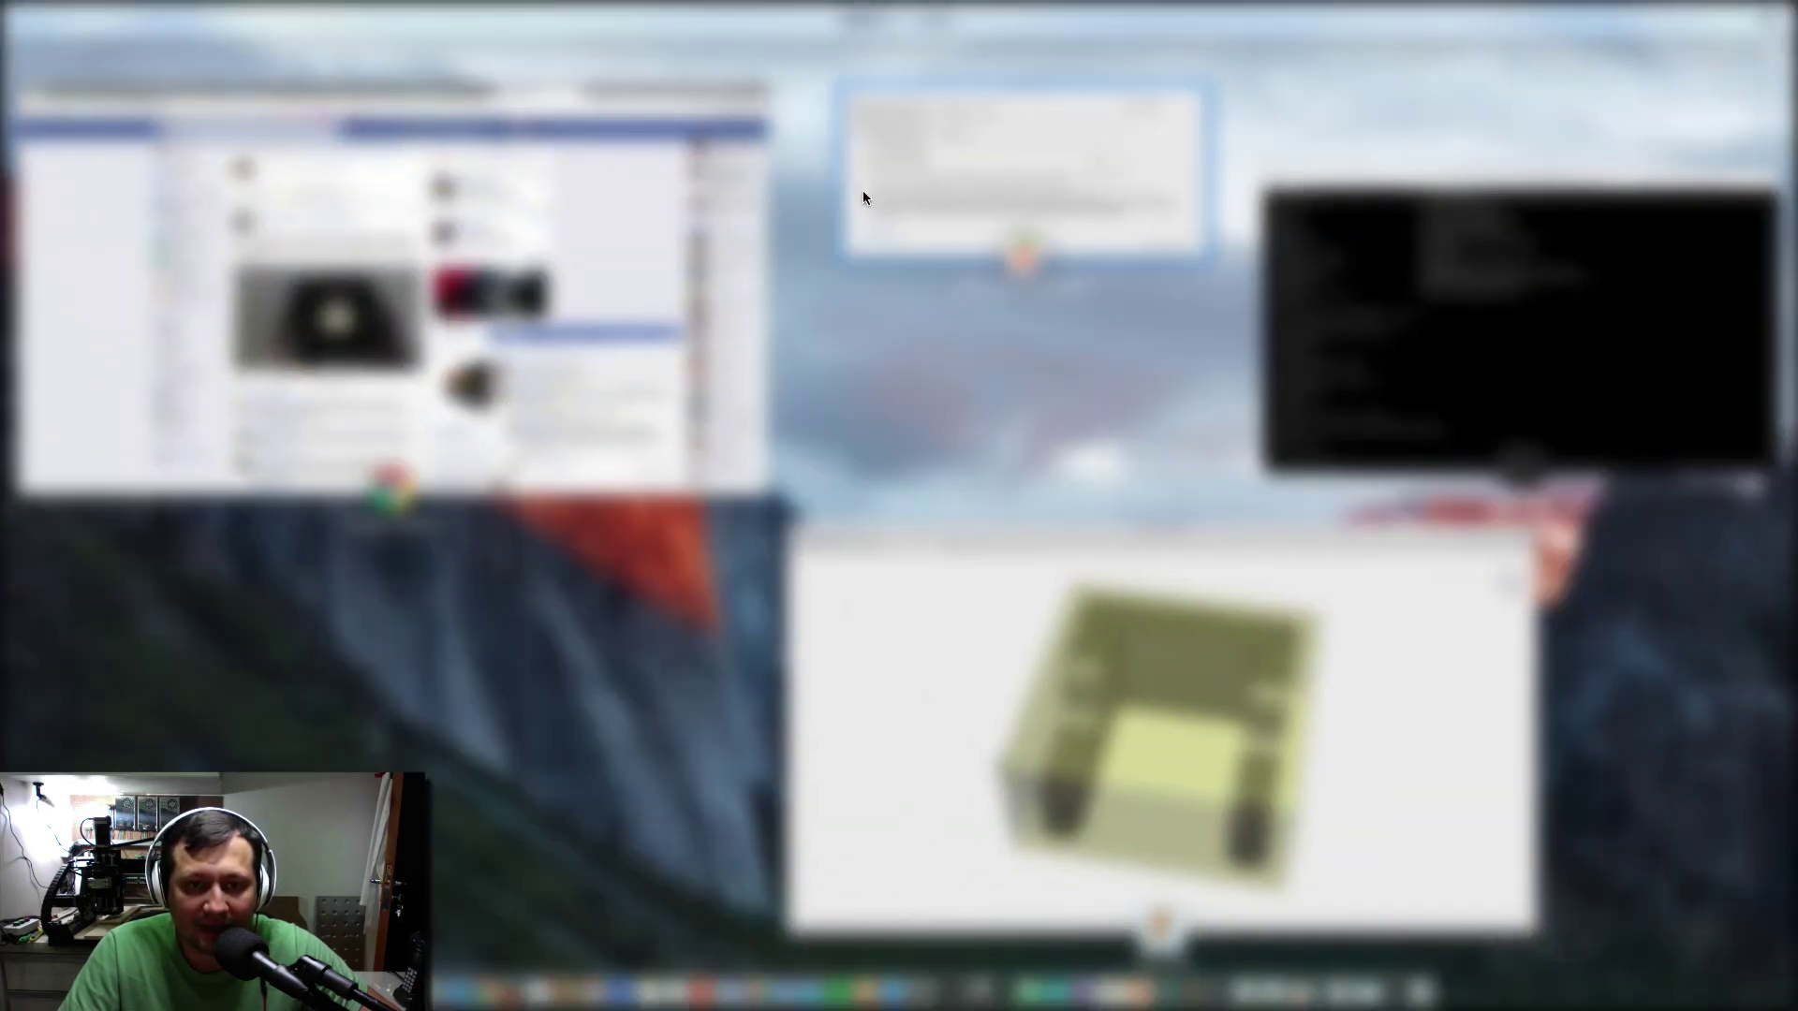
click(92, 86)
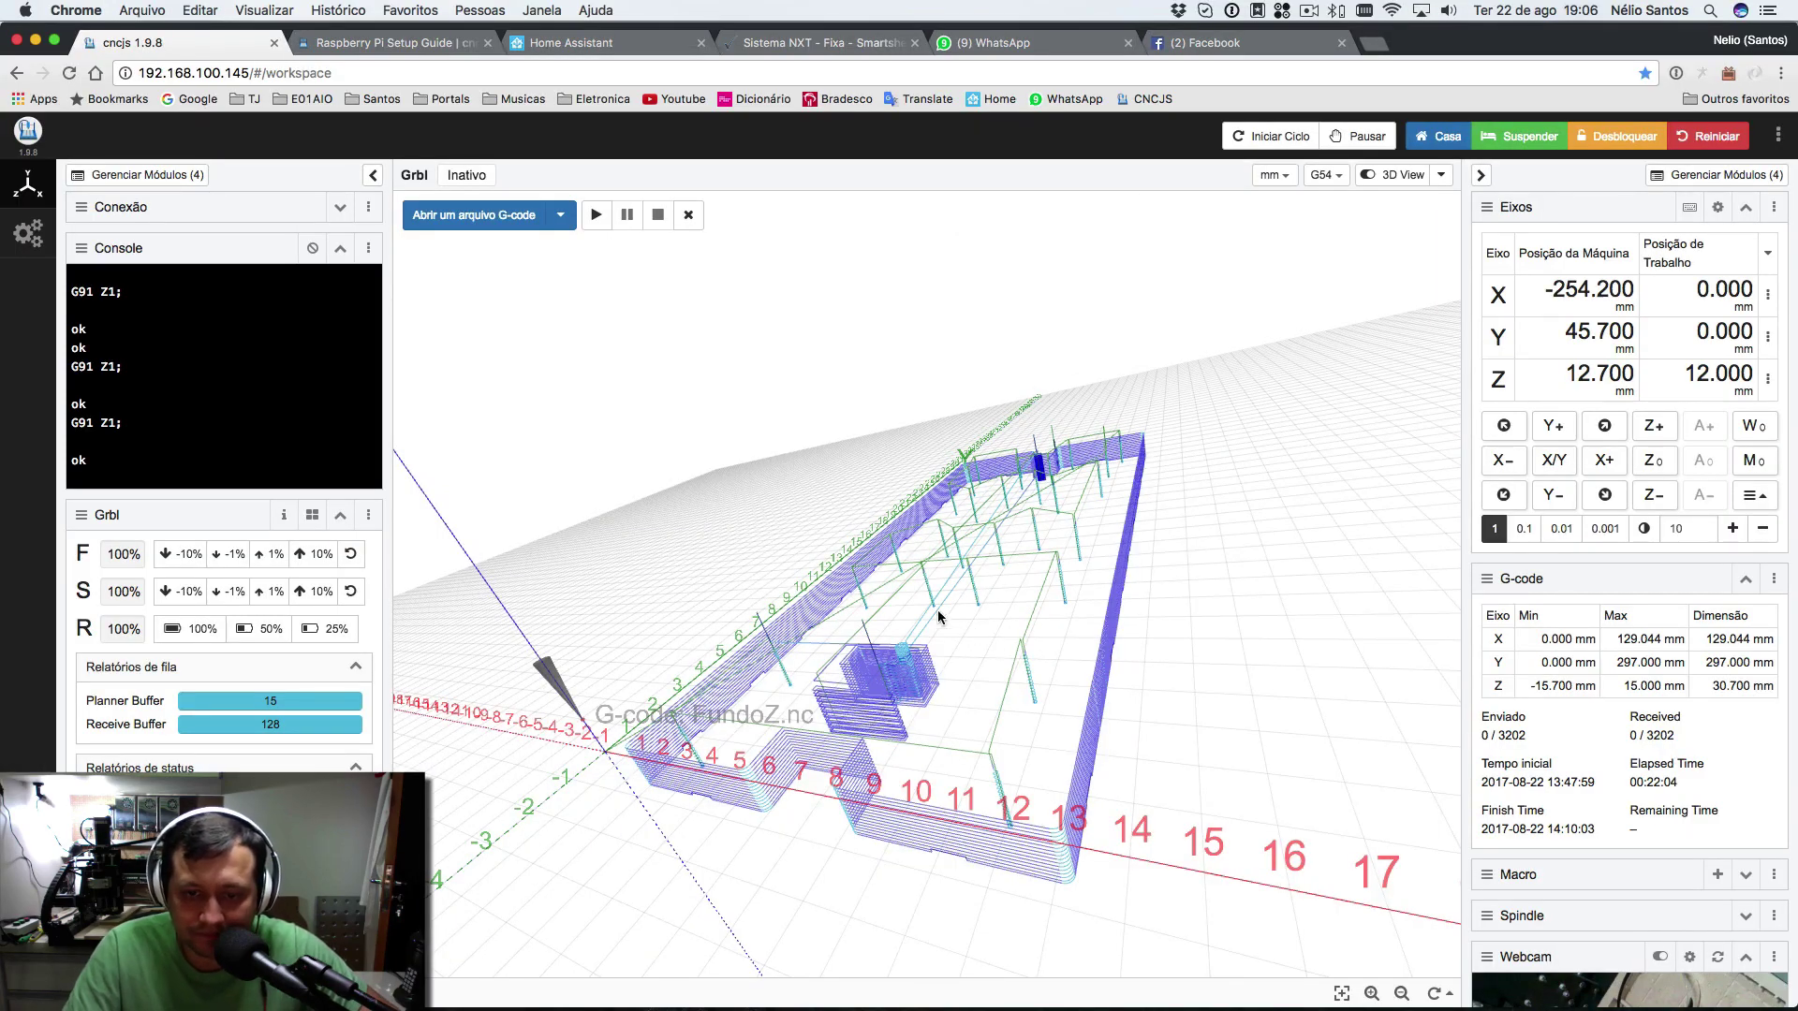
drag(931, 598, 1005, 743)
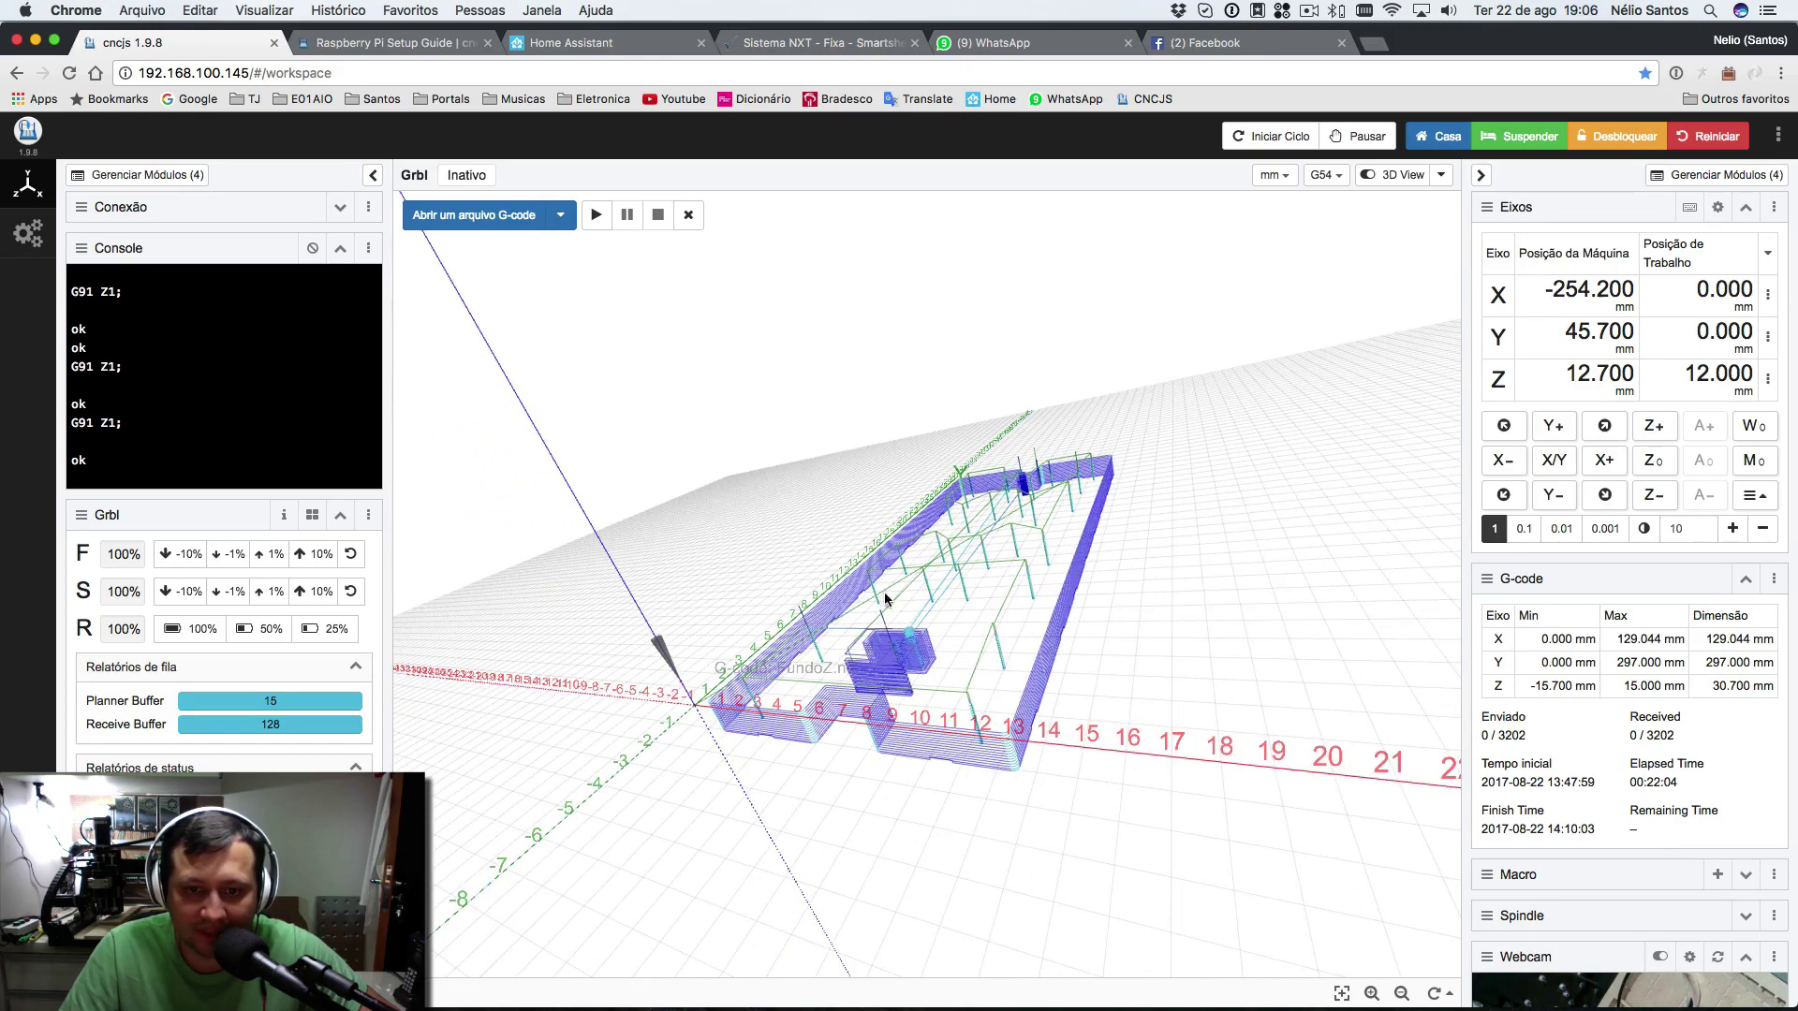
mouse_move(465, 991)
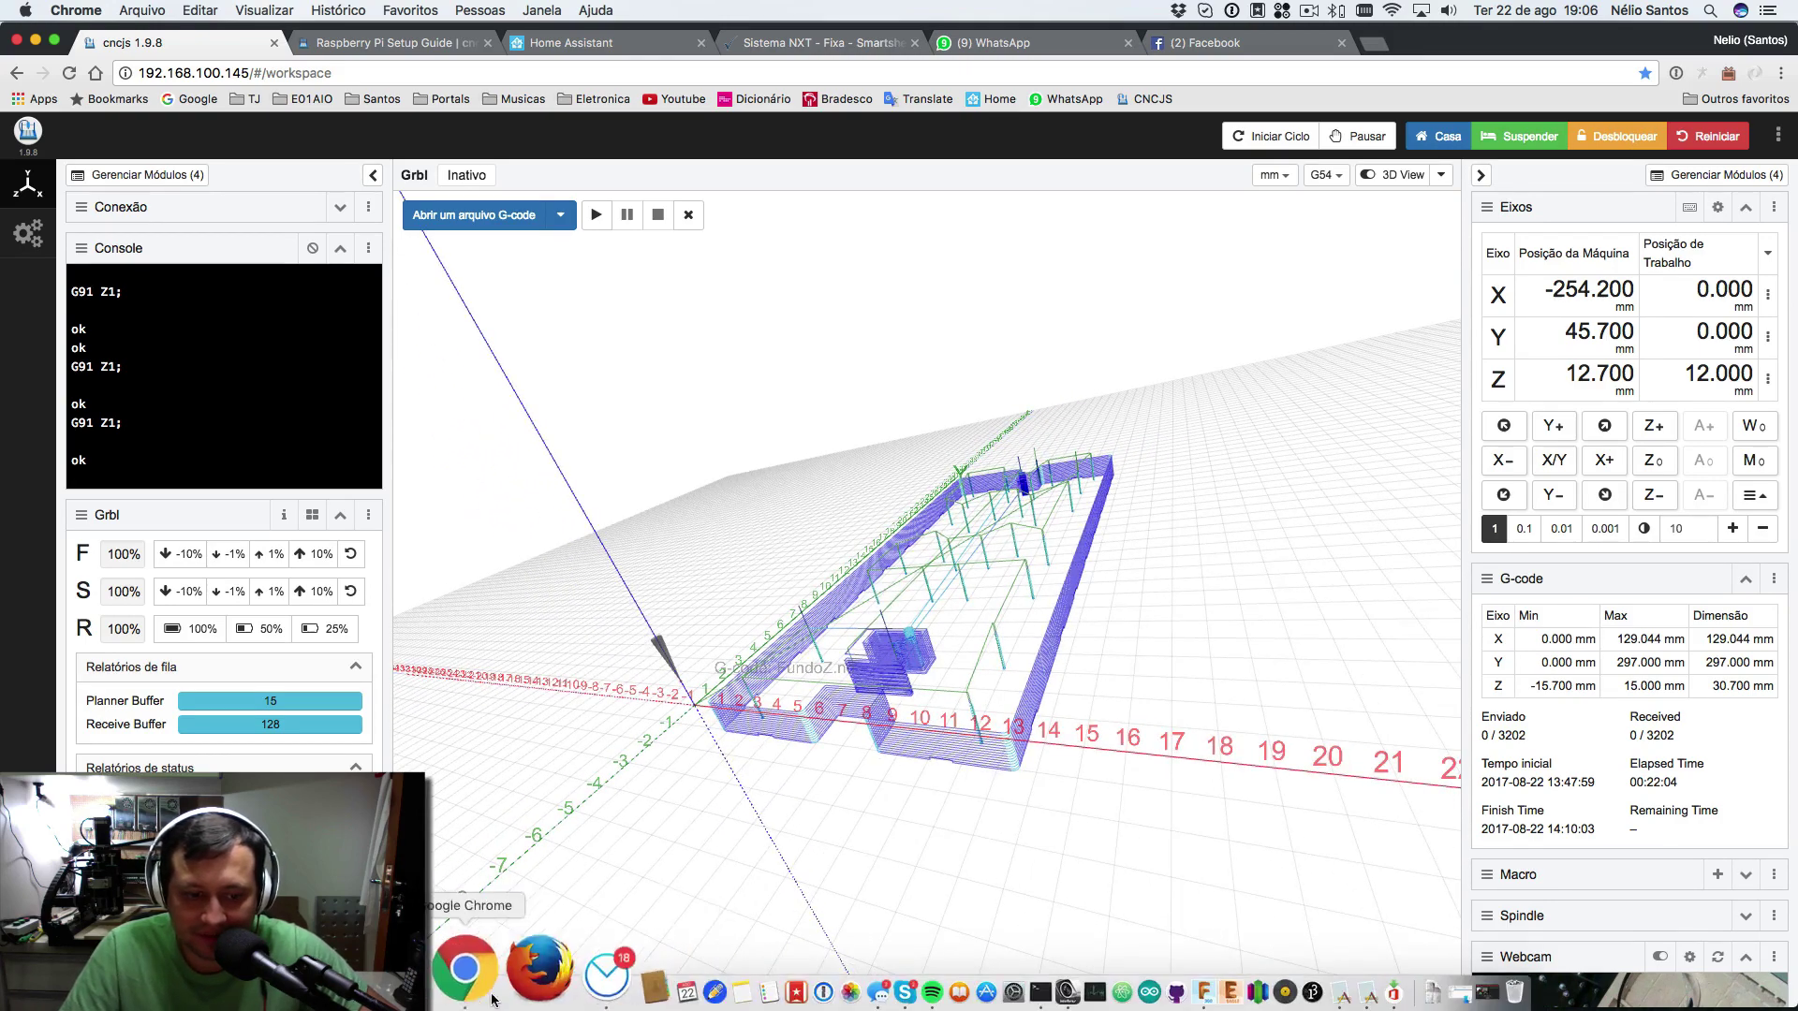
click(393, 985)
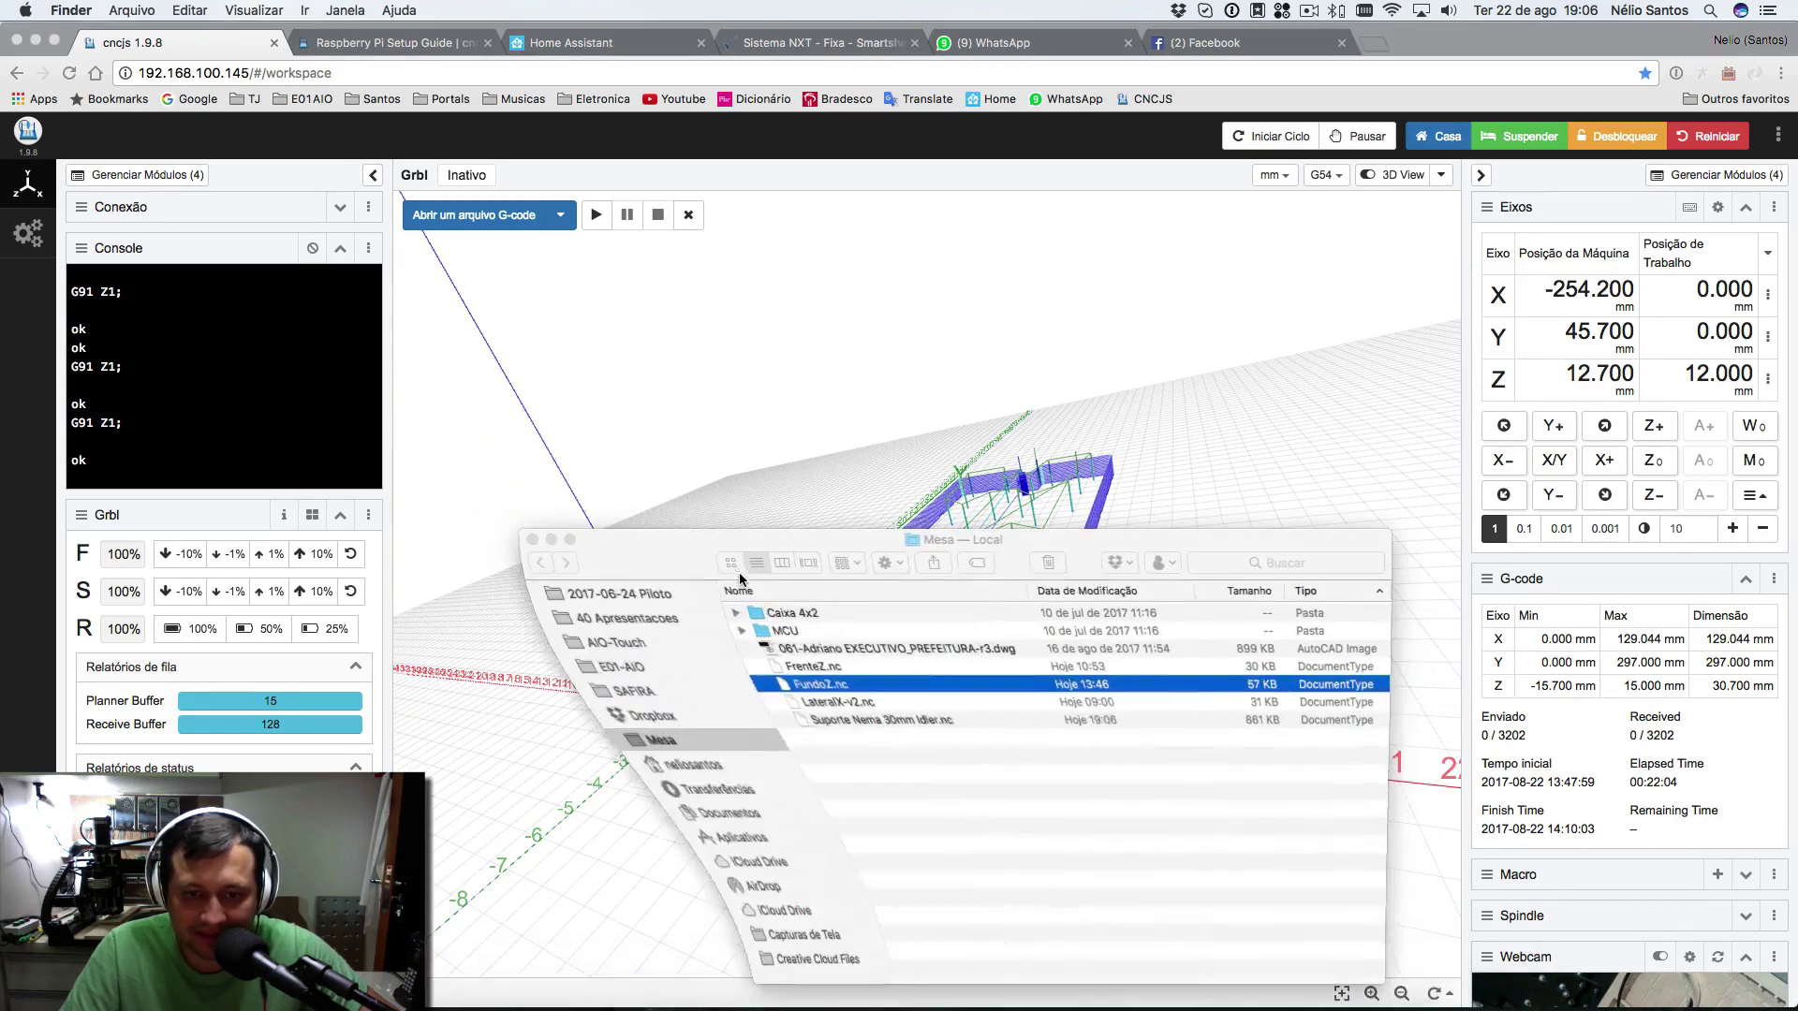
click(807, 721)
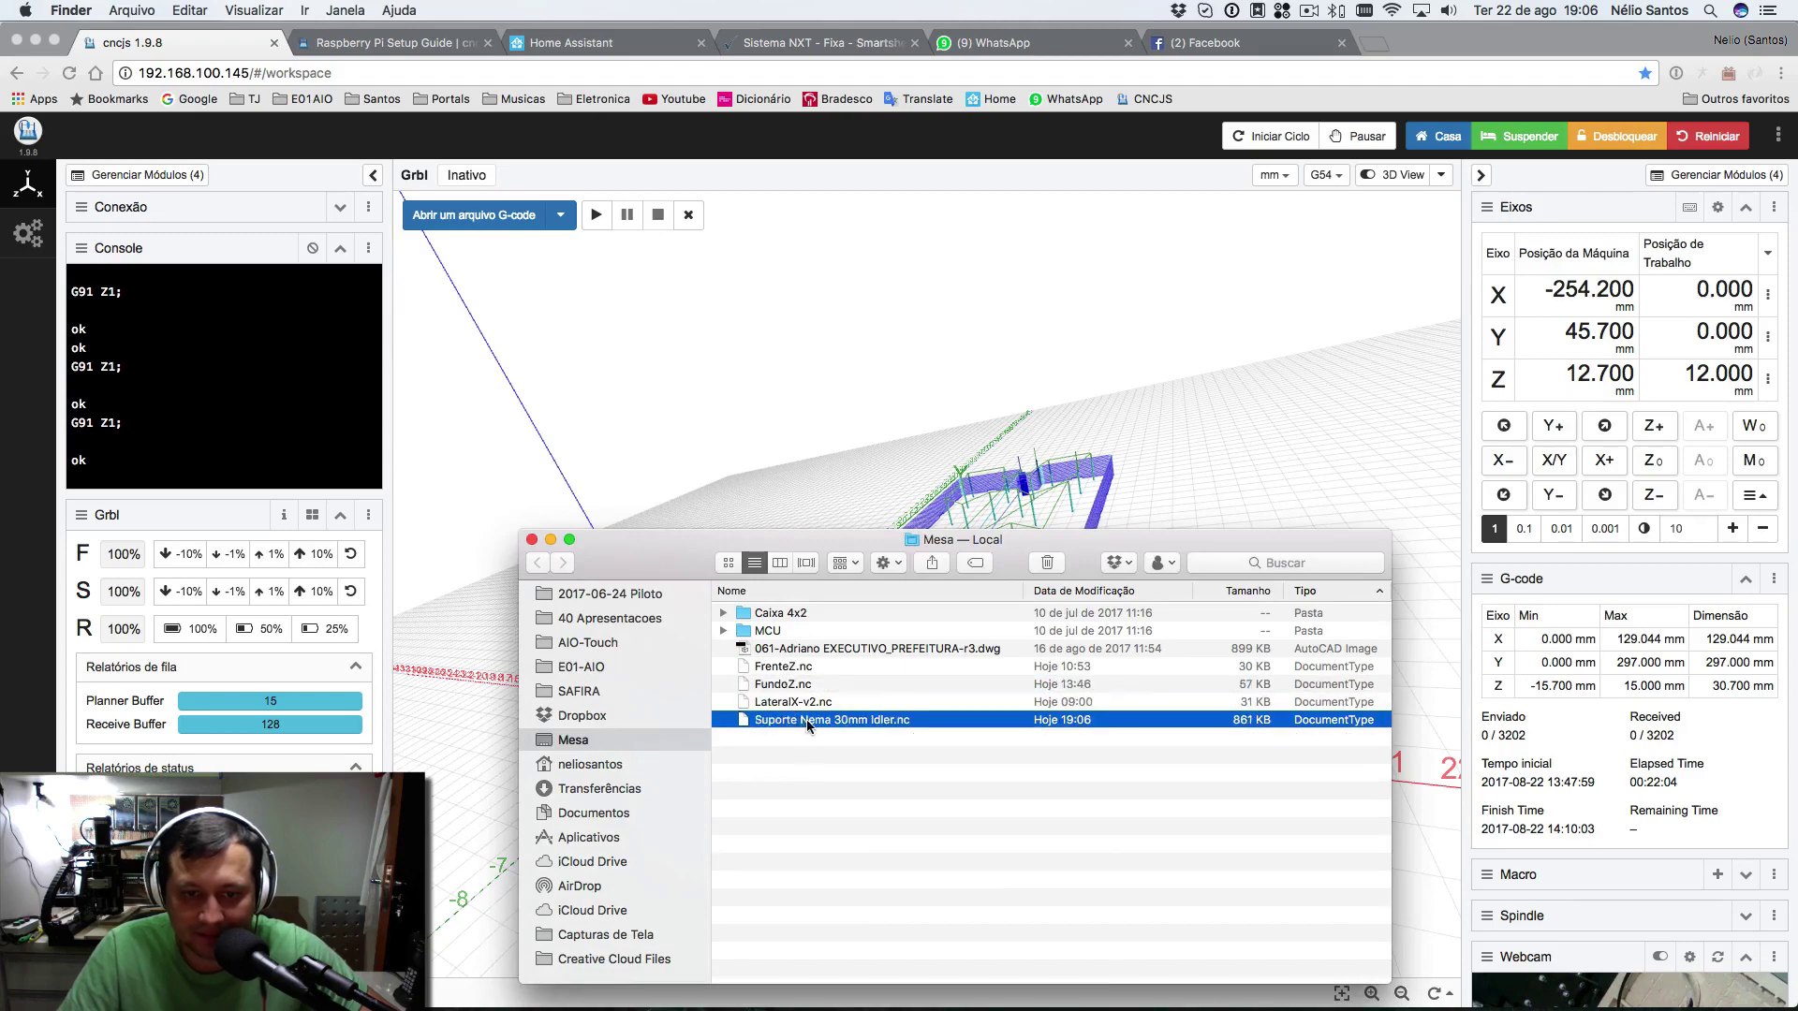
drag(807, 721, 1038, 518)
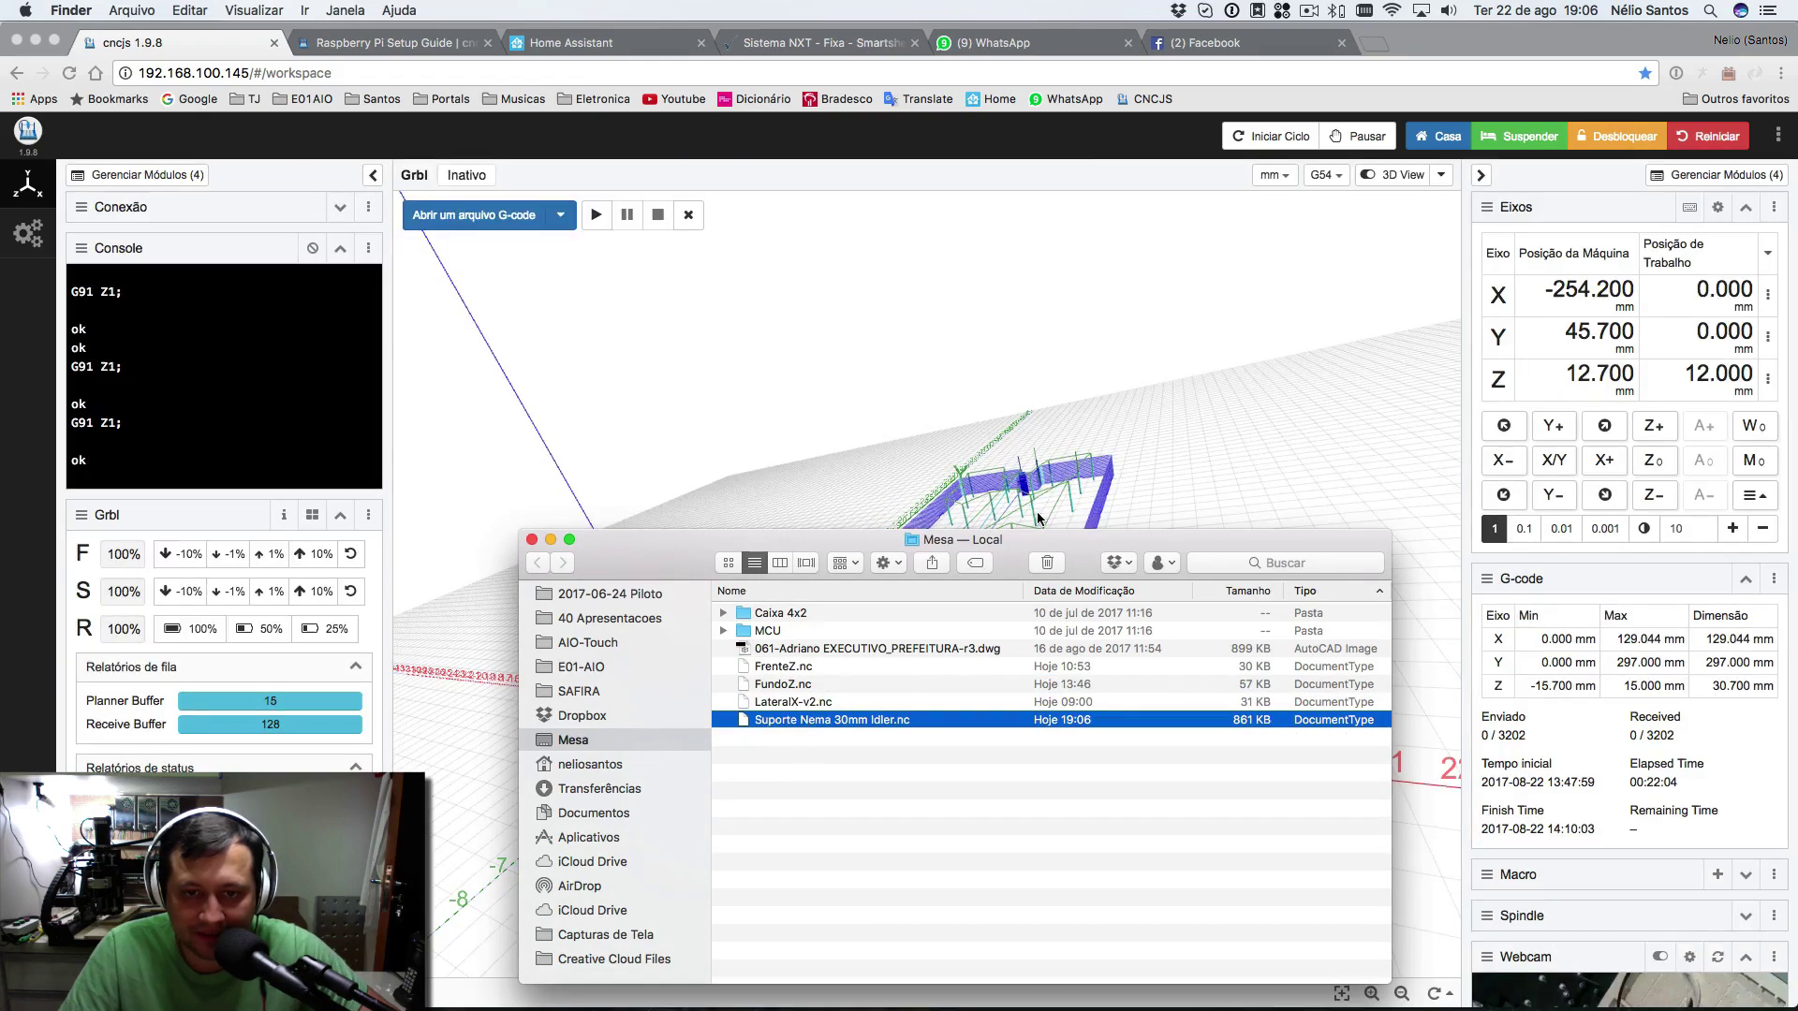
click(552, 539)
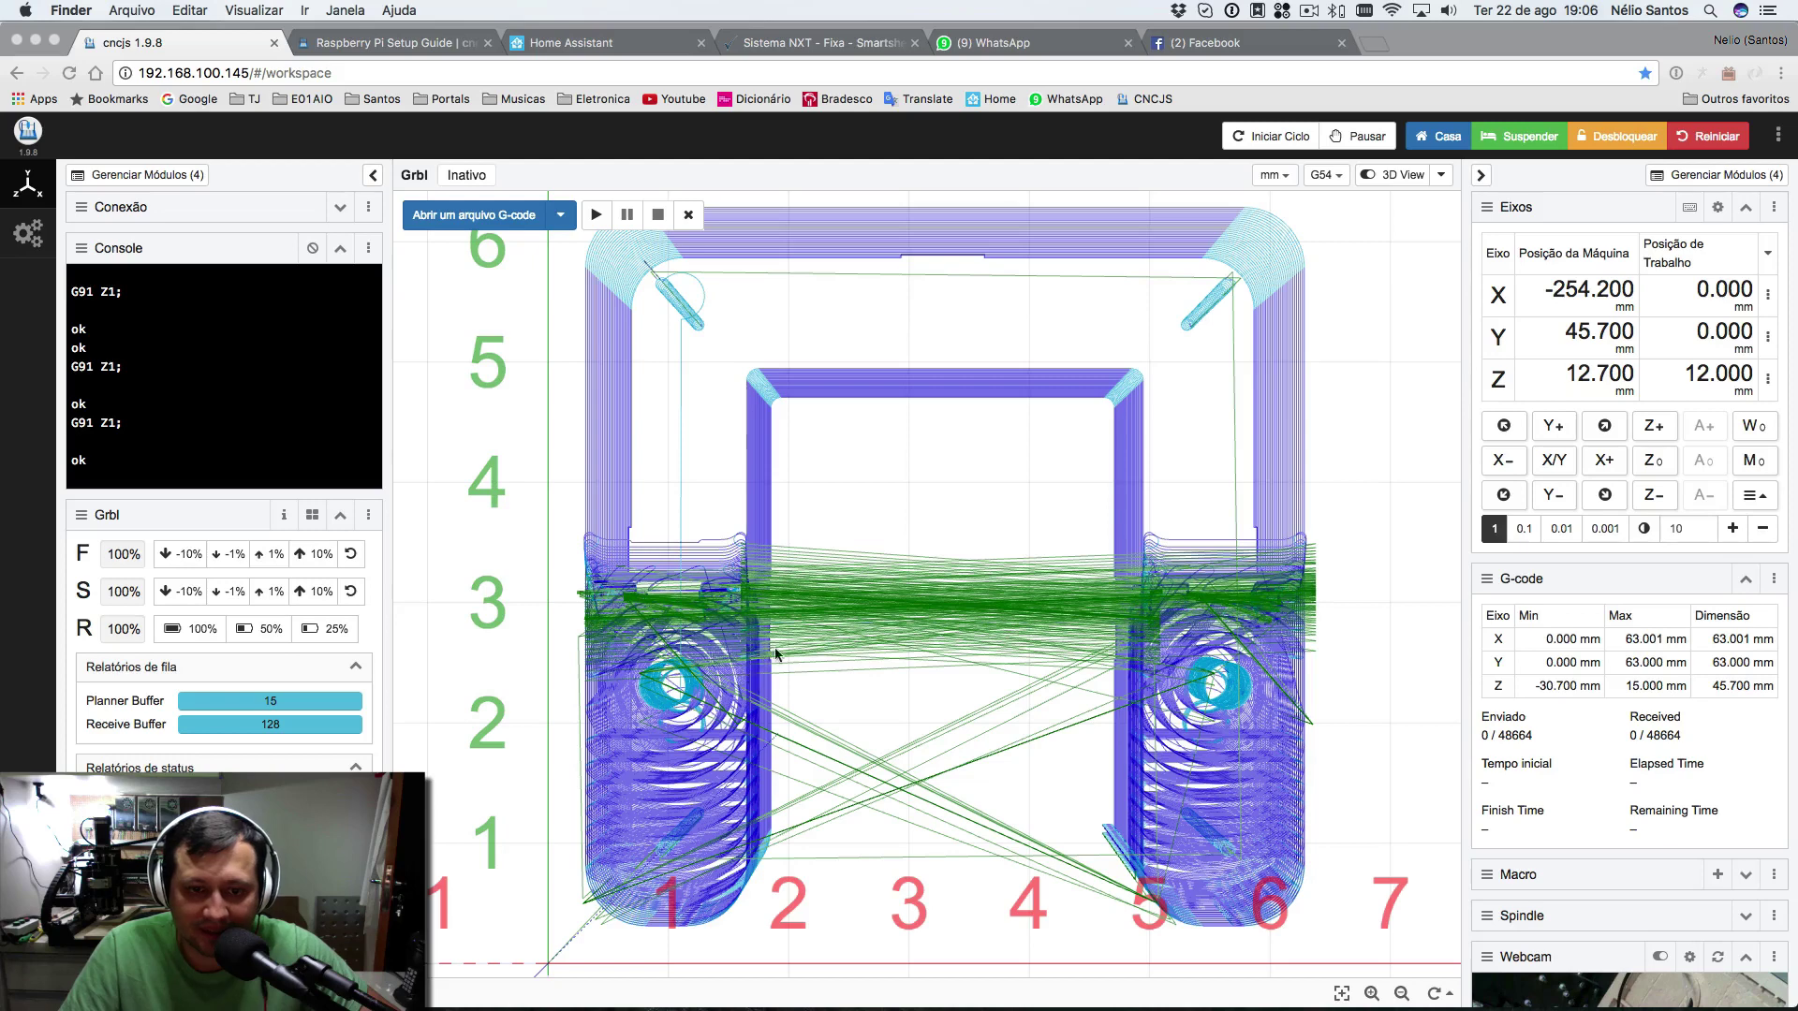
- Inspect the loaded bracket toolpath in 3D from several angles, up close and as a whole
click(923, 744)
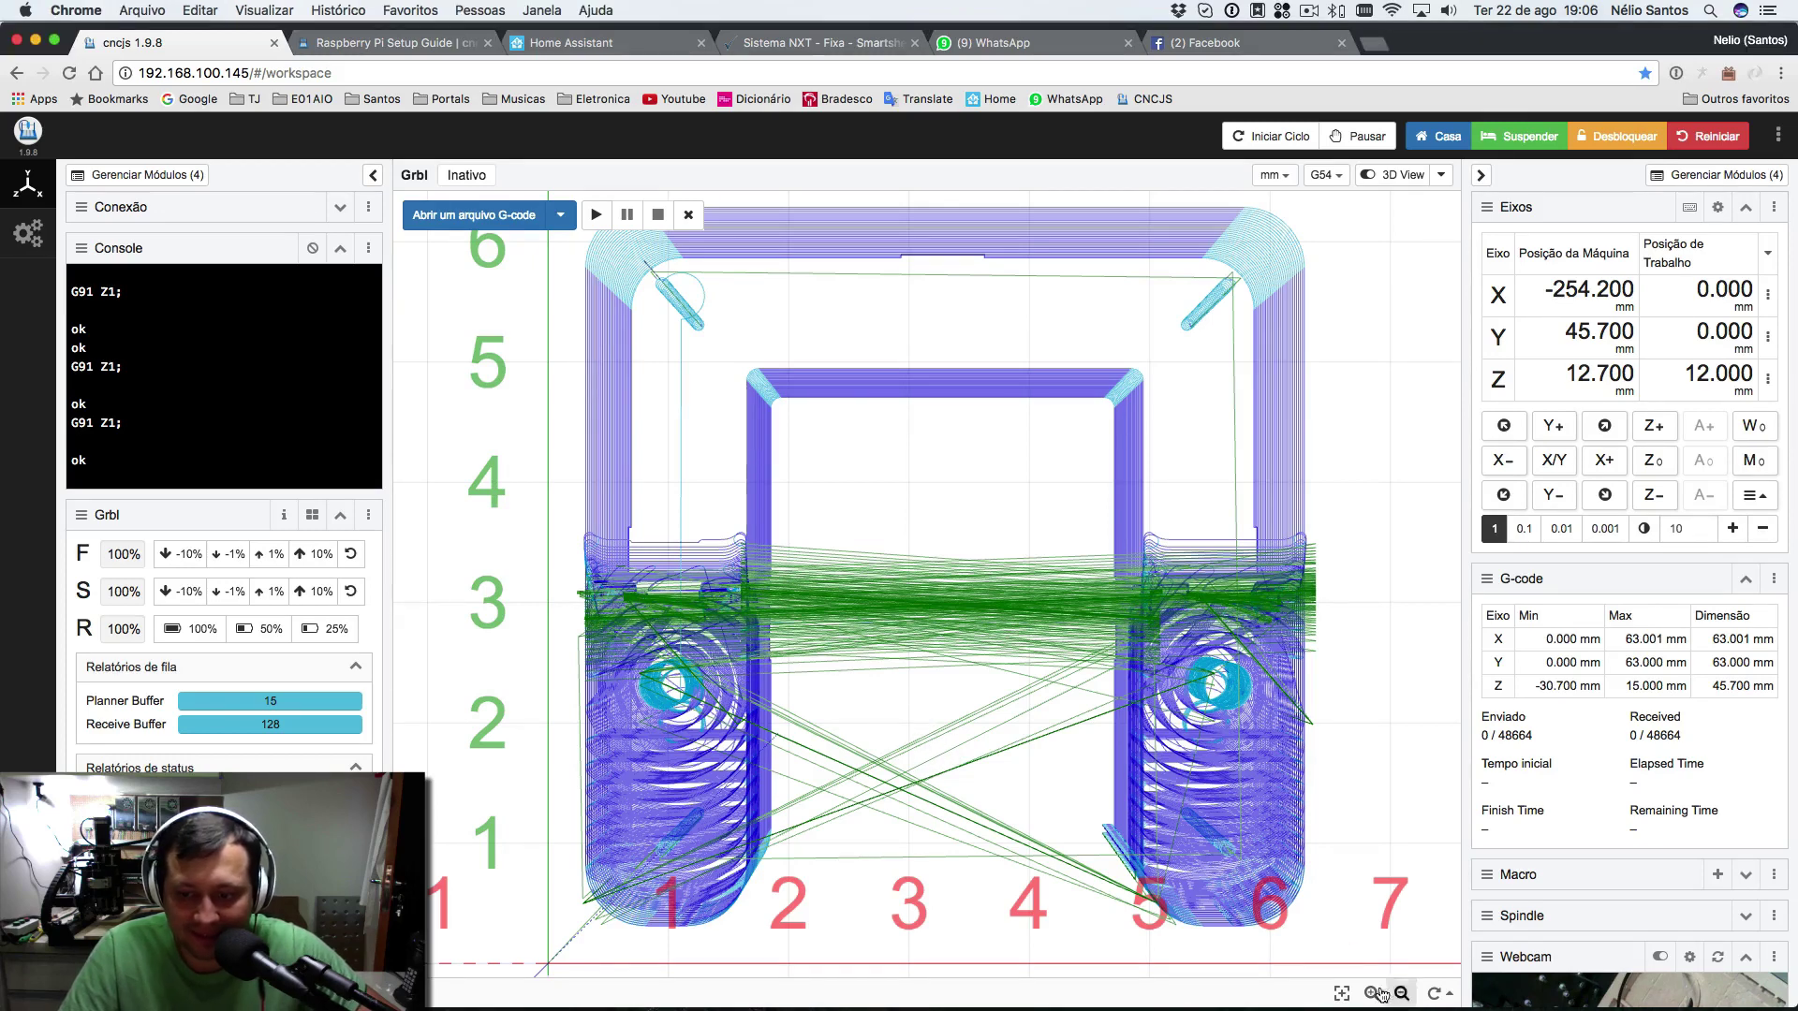
drag(824, 867, 1077, 234)
drag(1085, 836, 1011, 828)
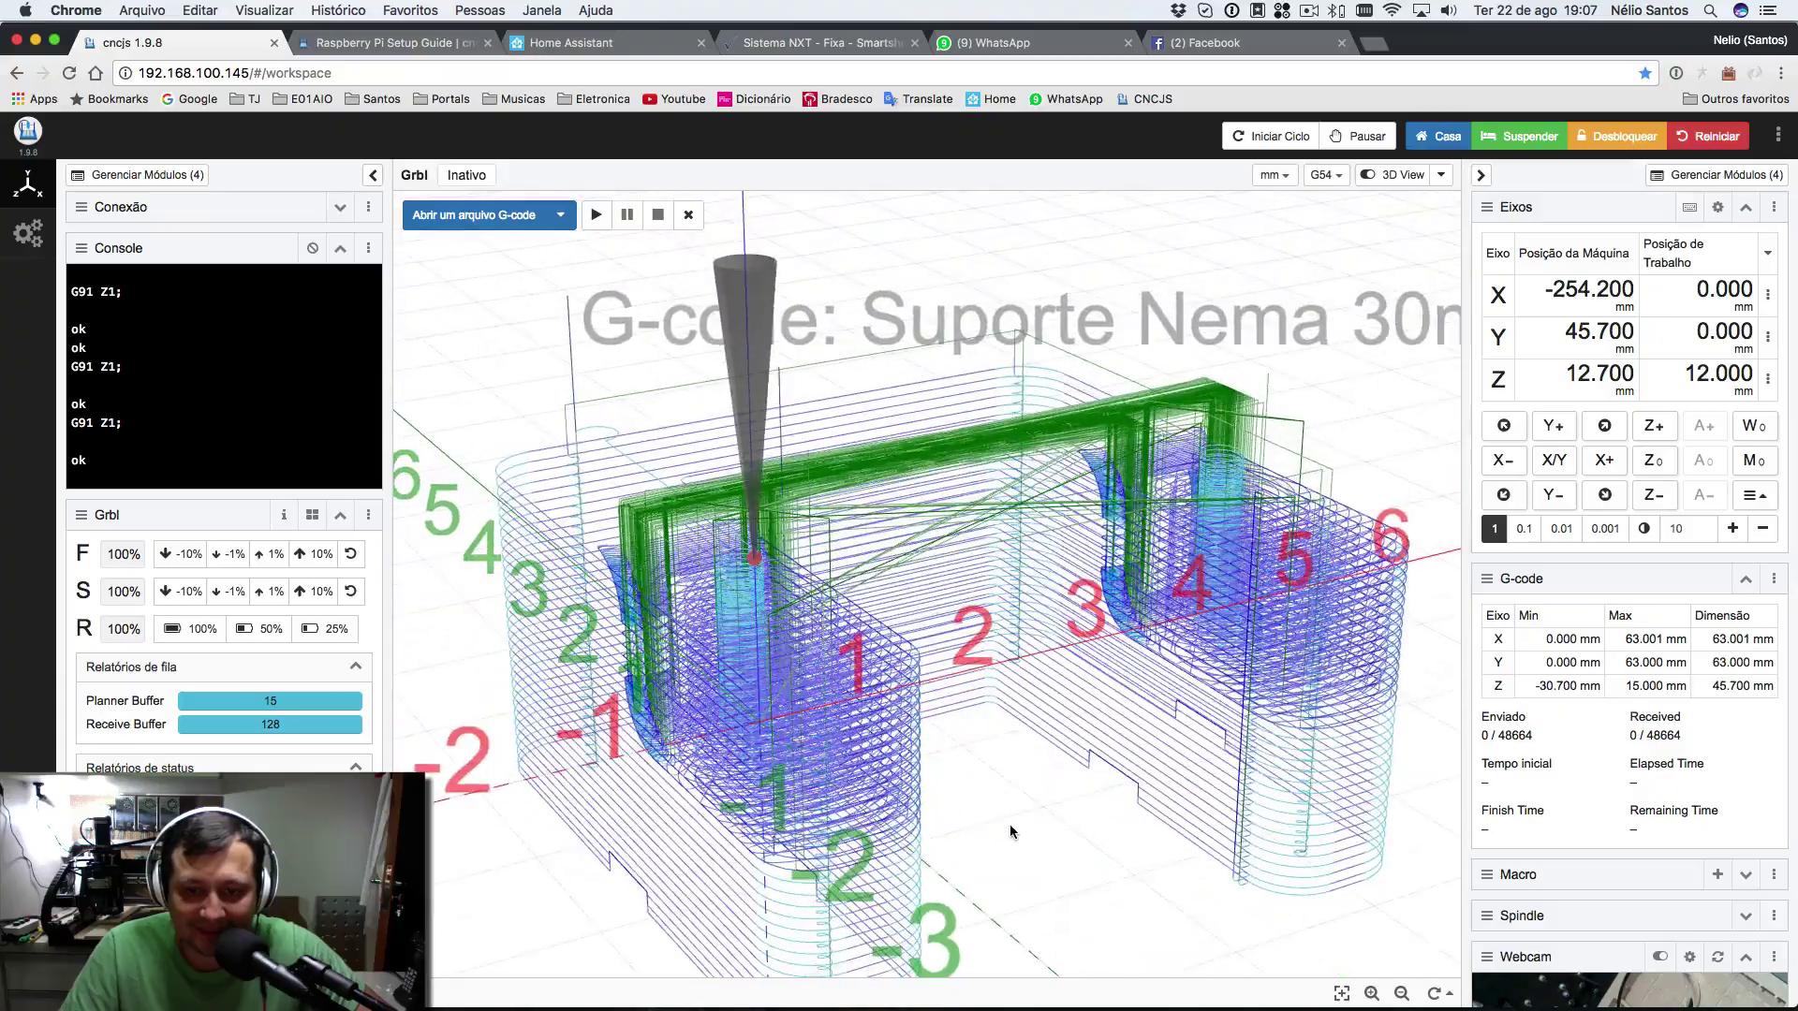
scroll(1012, 829, up, 6)
scroll(1015, 835, down, 4)
scroll(1013, 829, down, 10)
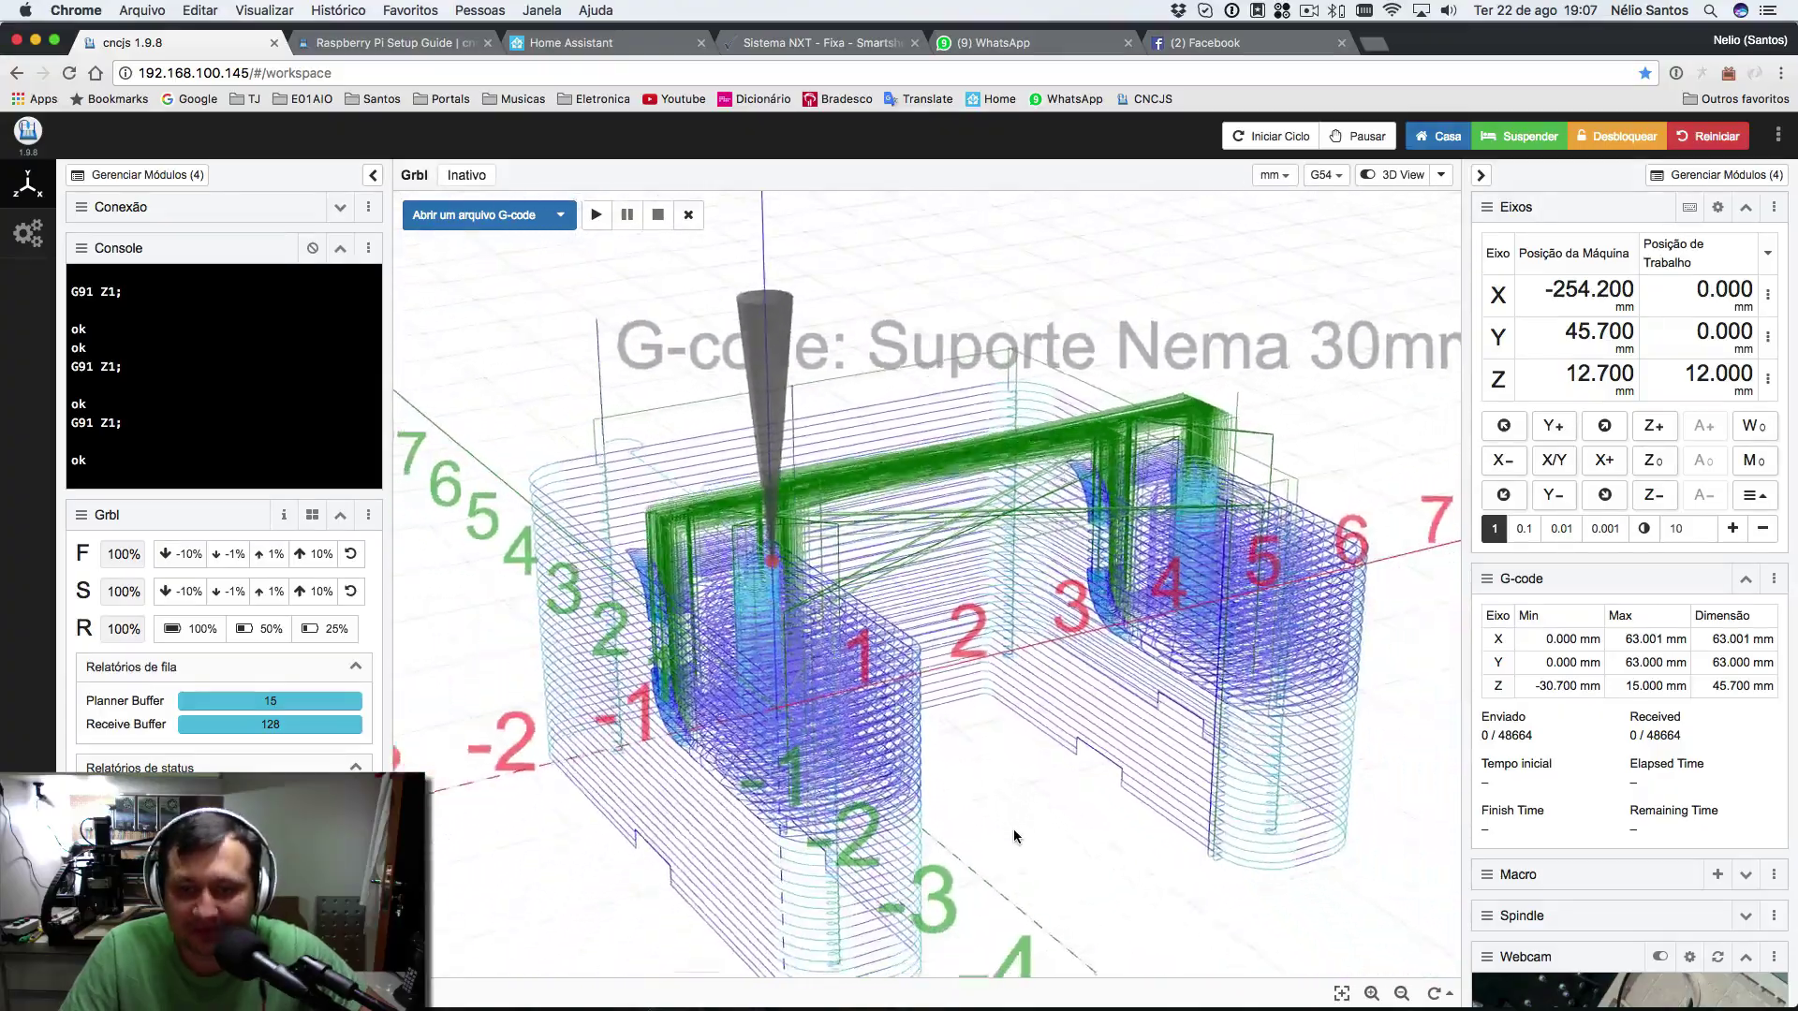
drag(1148, 820, 761, 935)
drag(1137, 834, 1072, 900)
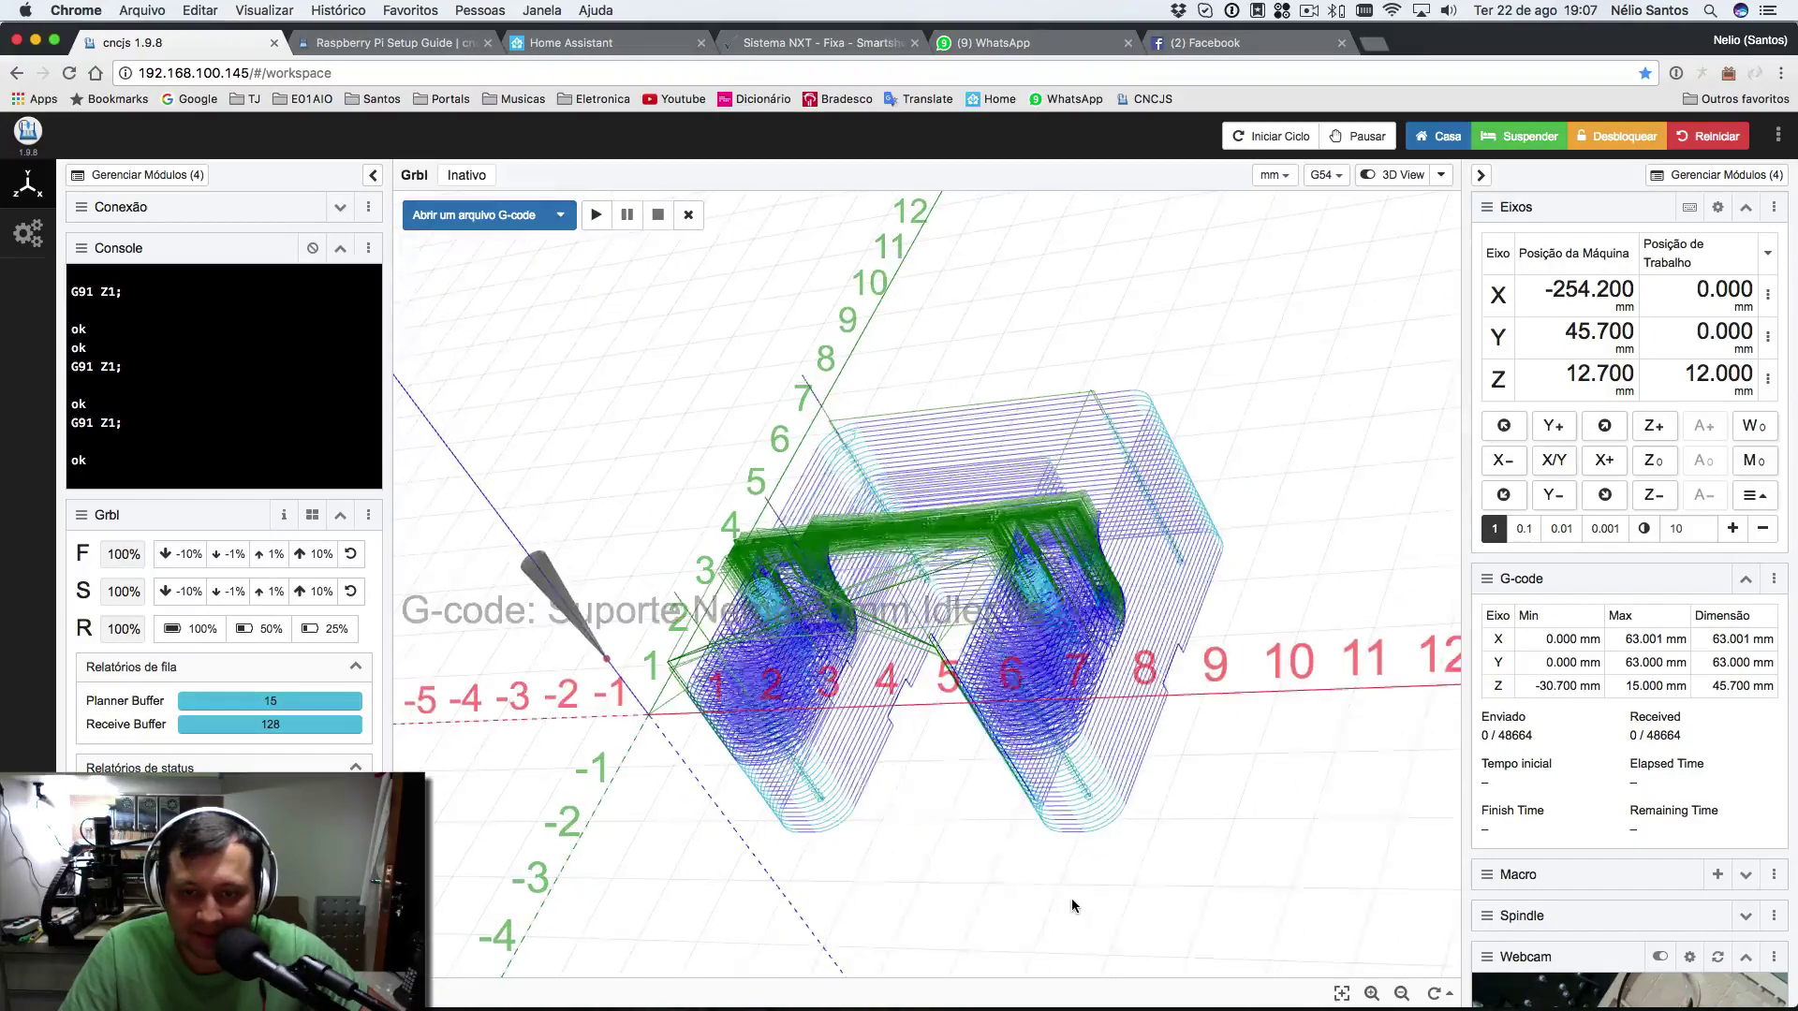
- Enable Grbl check mode with the console command $C and run the loaded G-code as a dry check
click(212, 408)
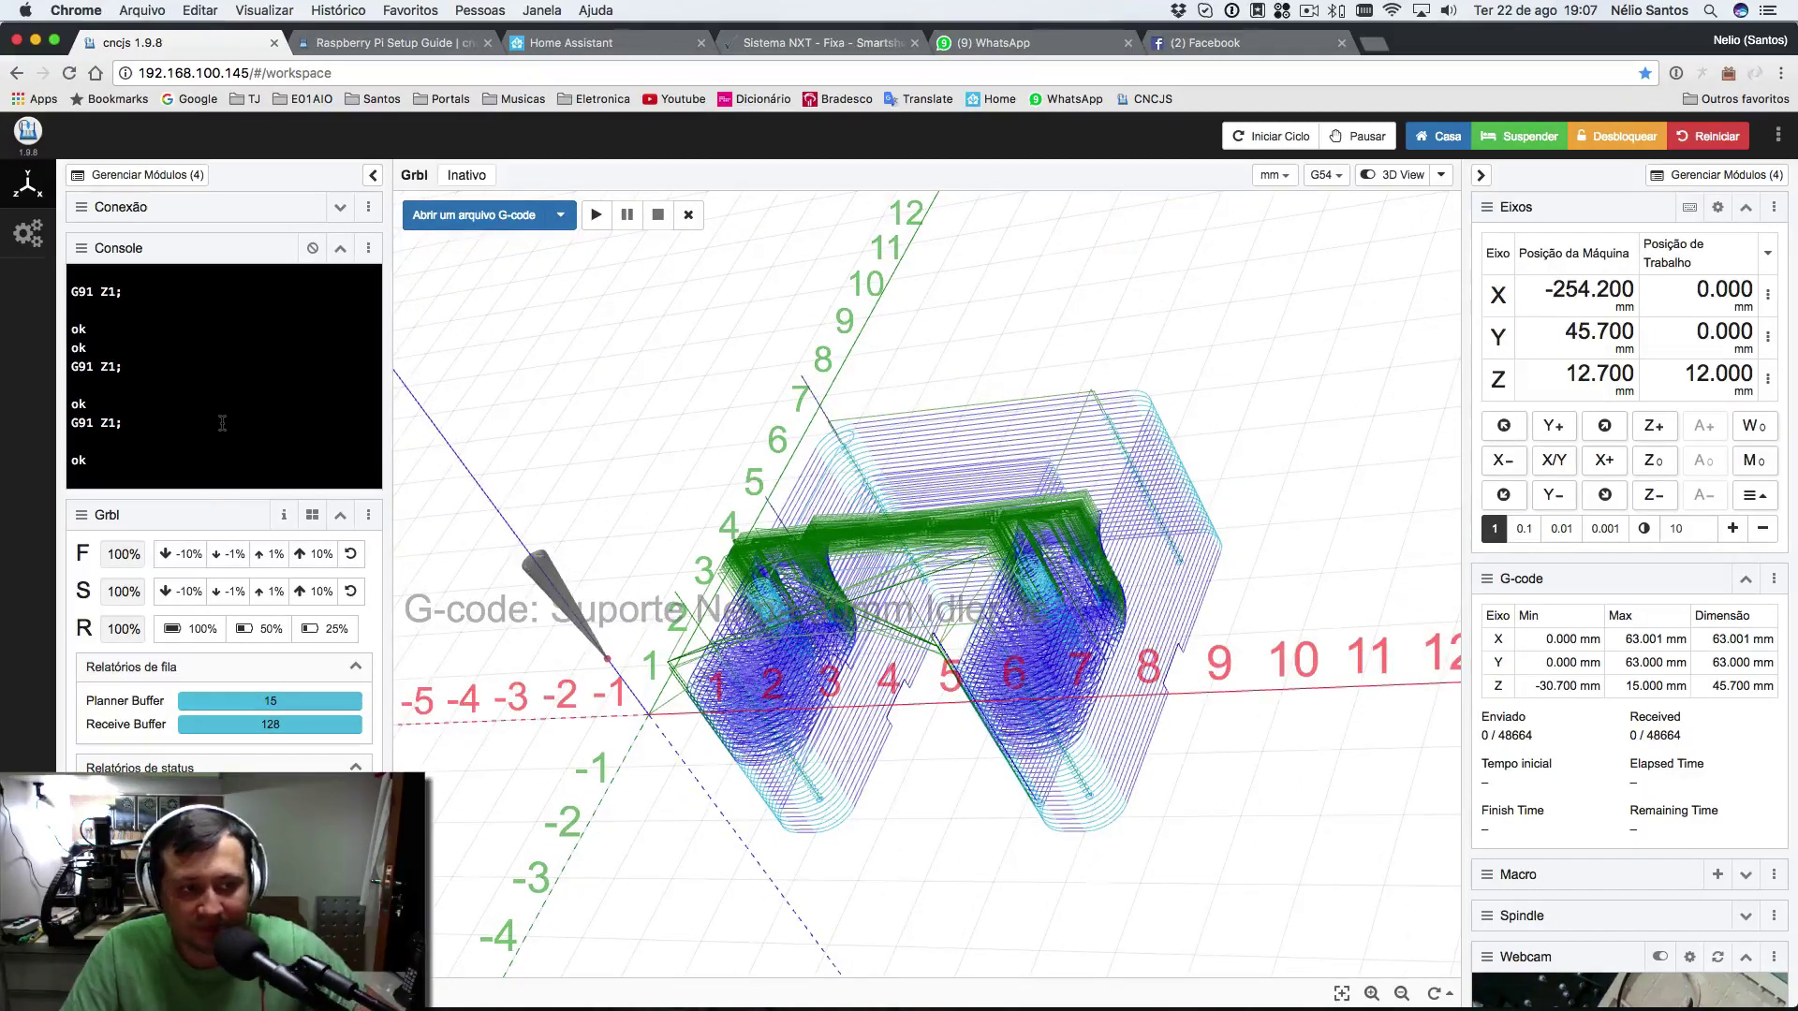
text($C)
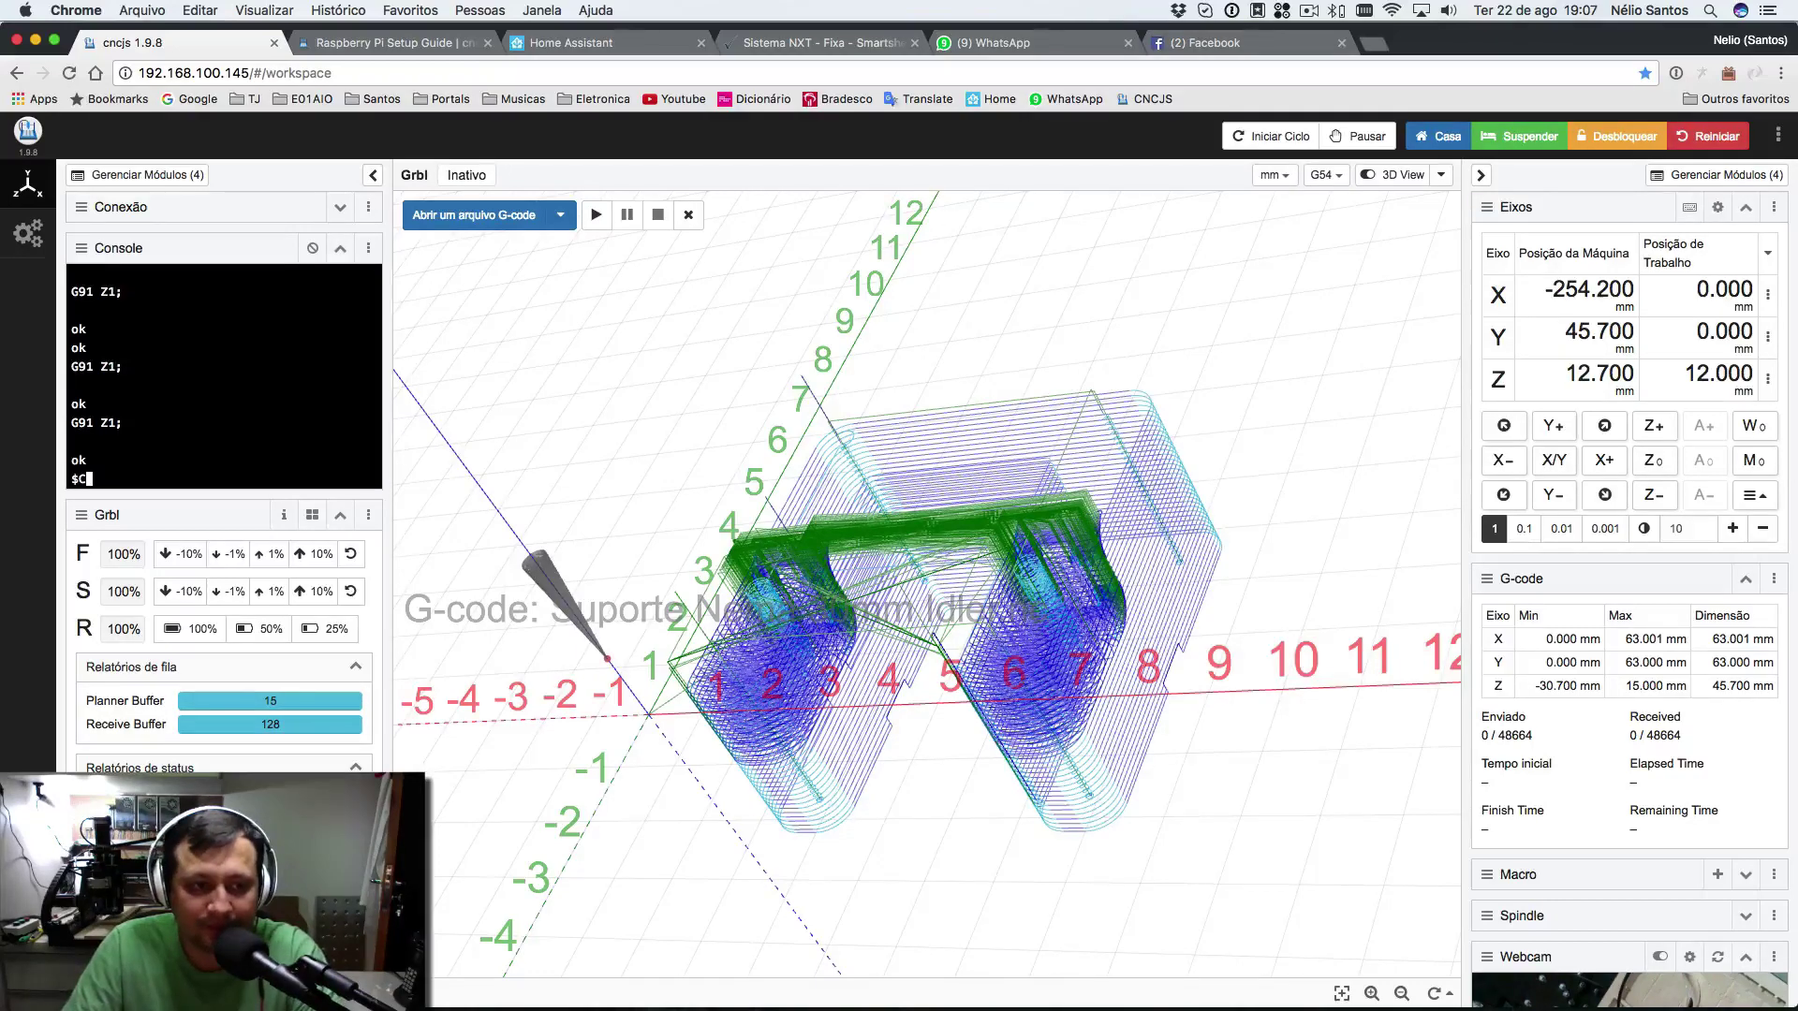
key(Return)
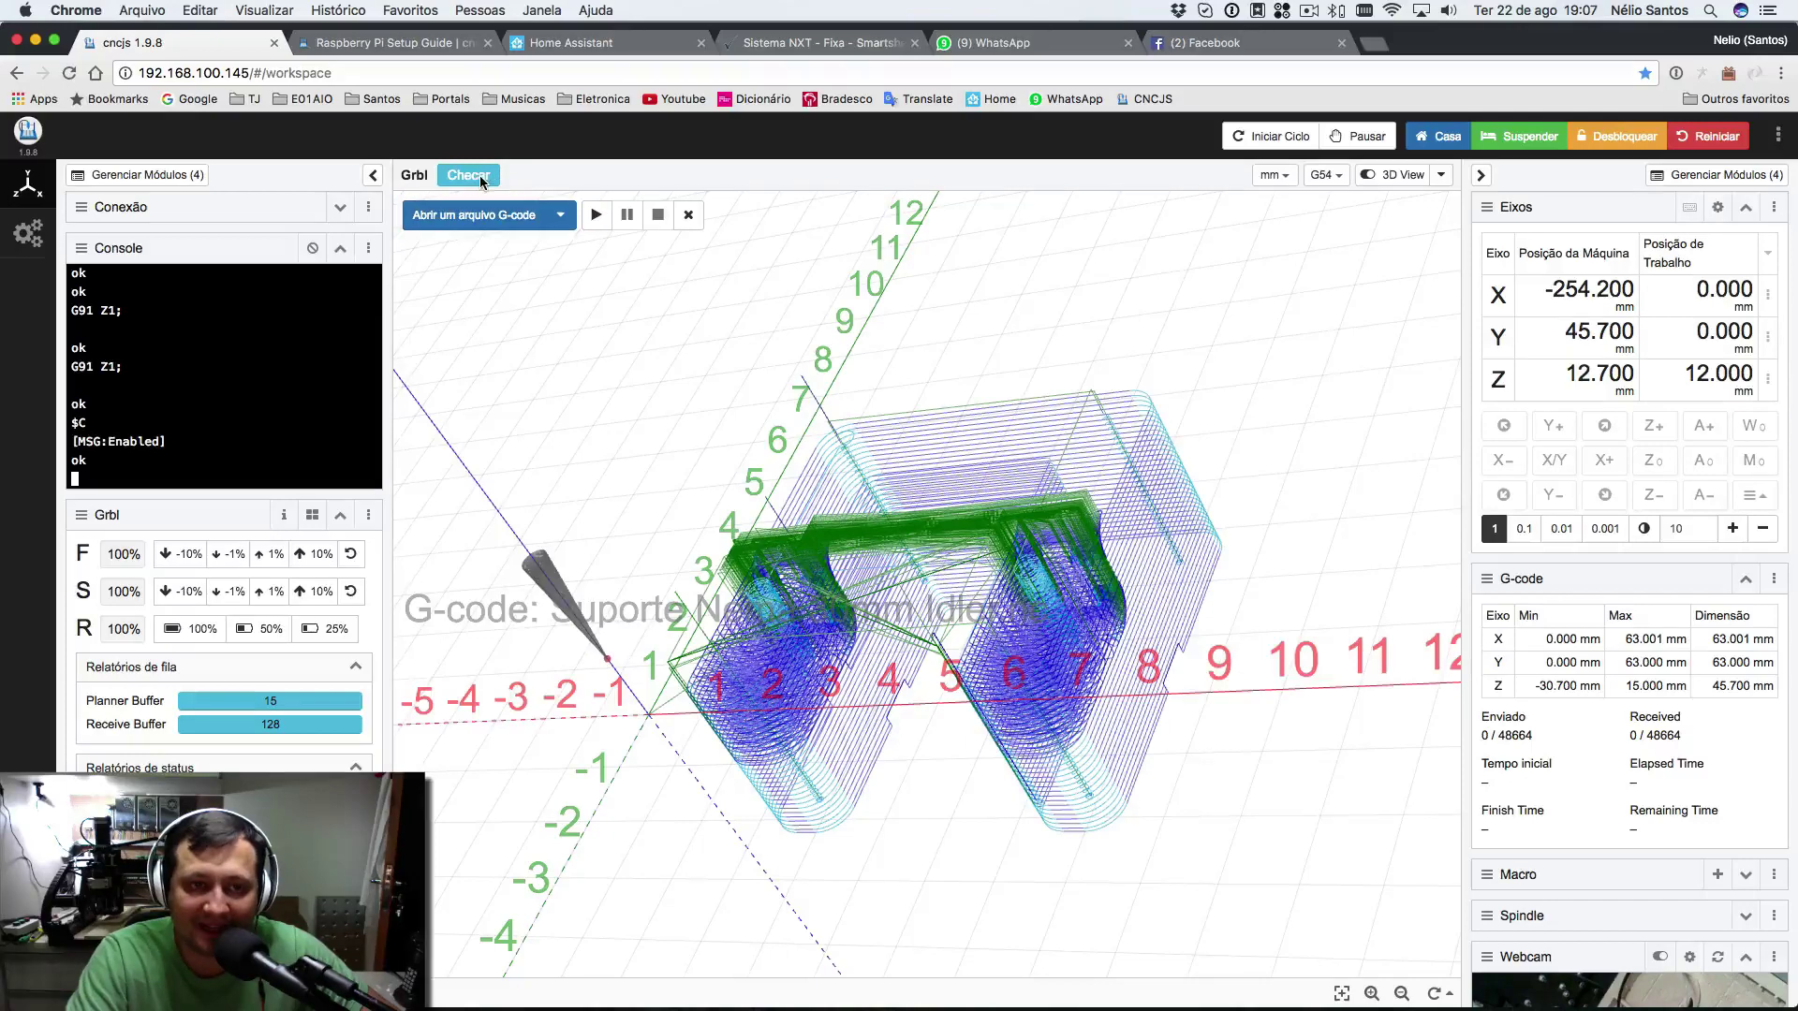
click(593, 219)
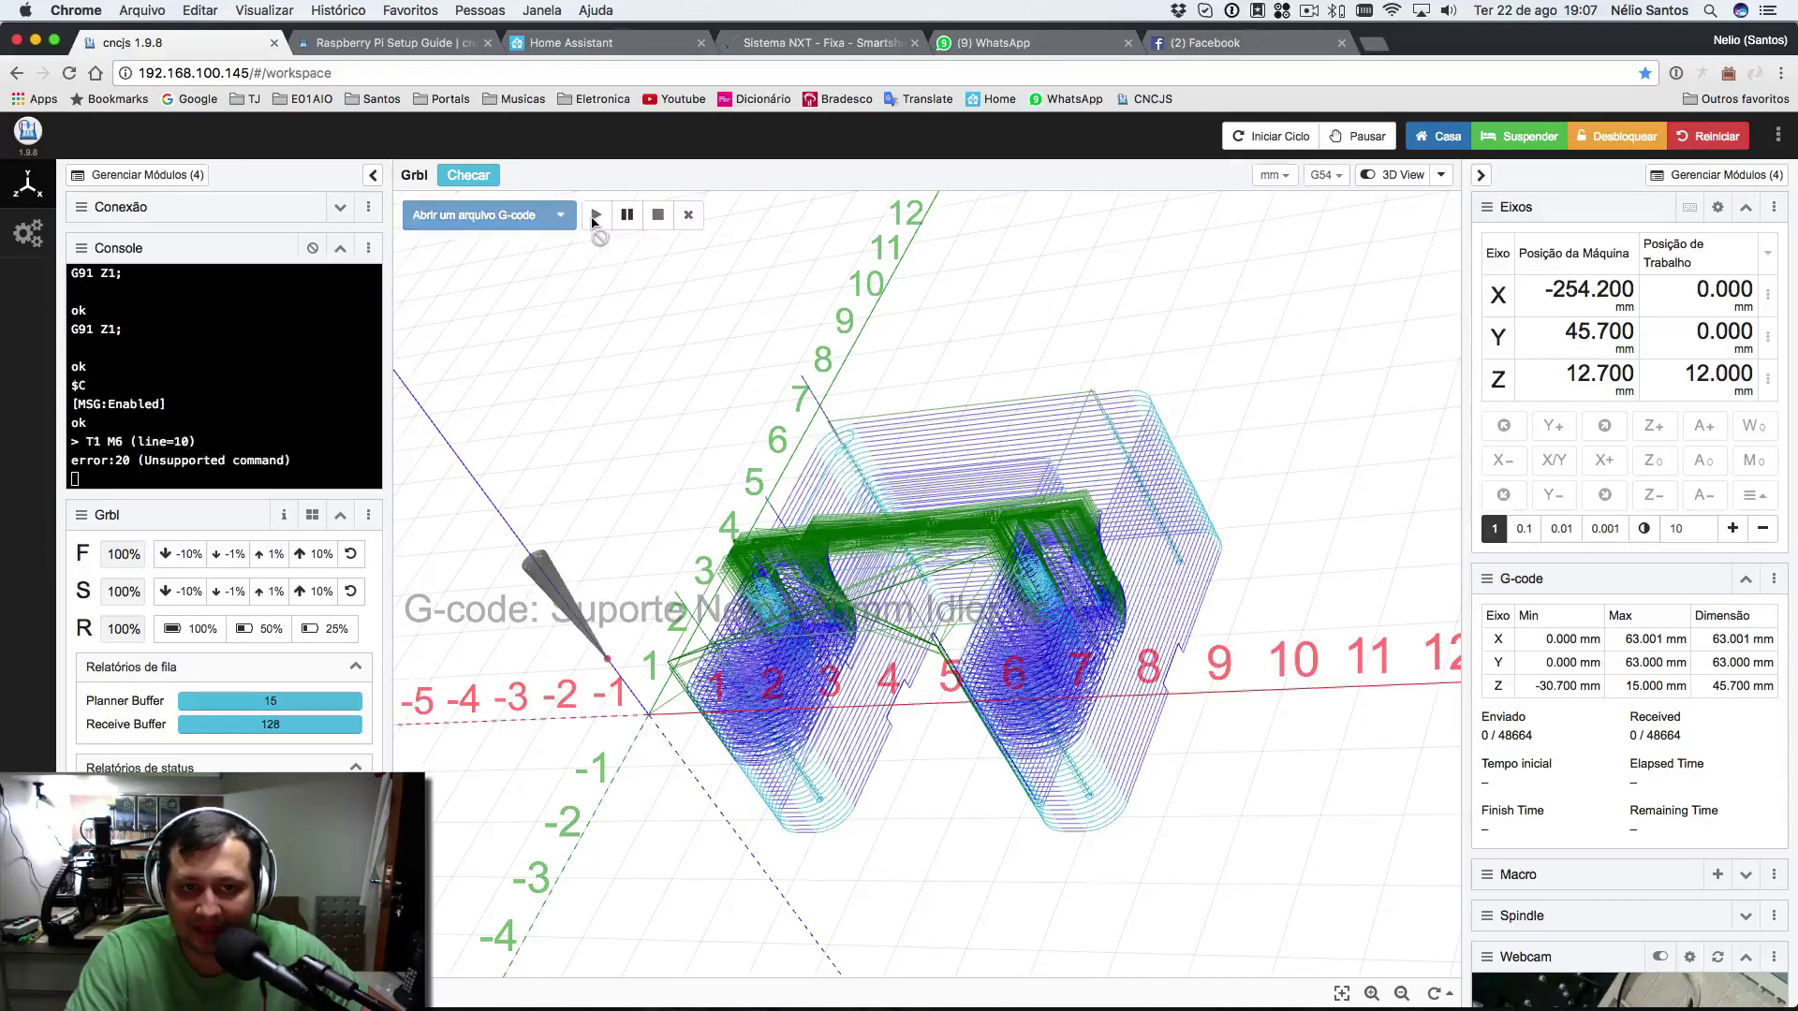
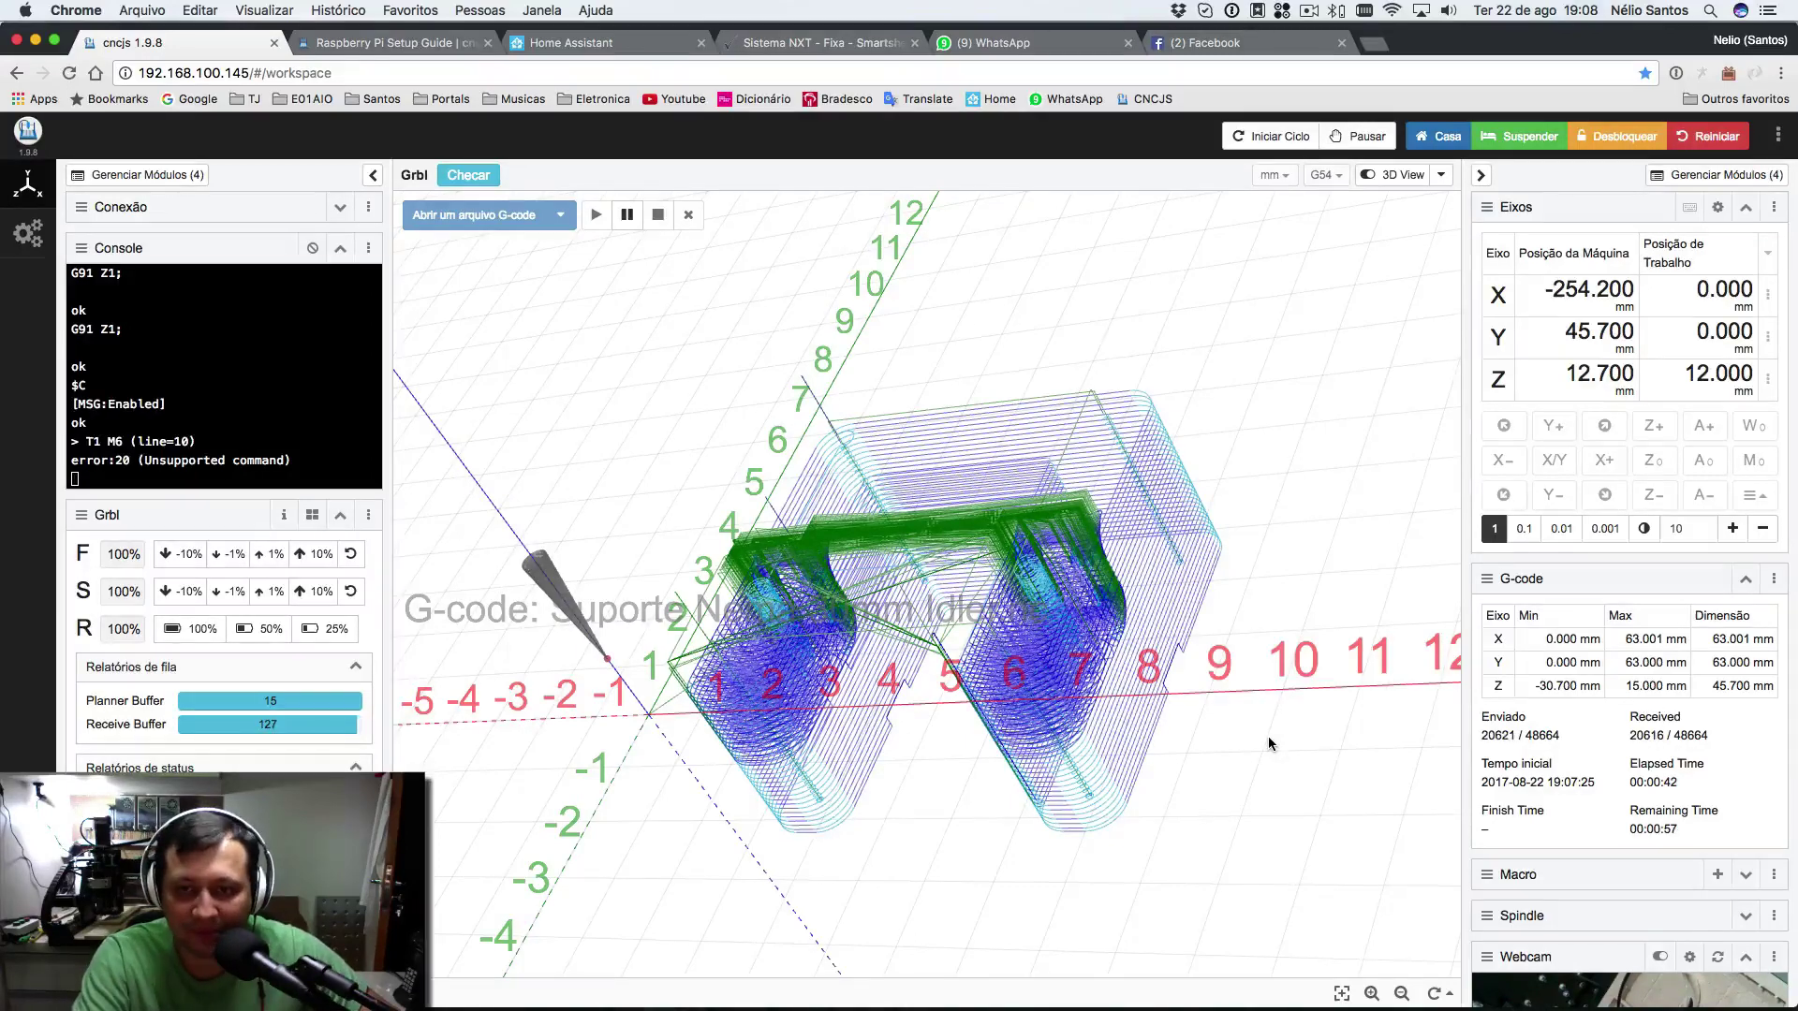
- Switch back to the bracket's CAM setup in Fusion 360
key(ctrl+Up)
click(975, 722)
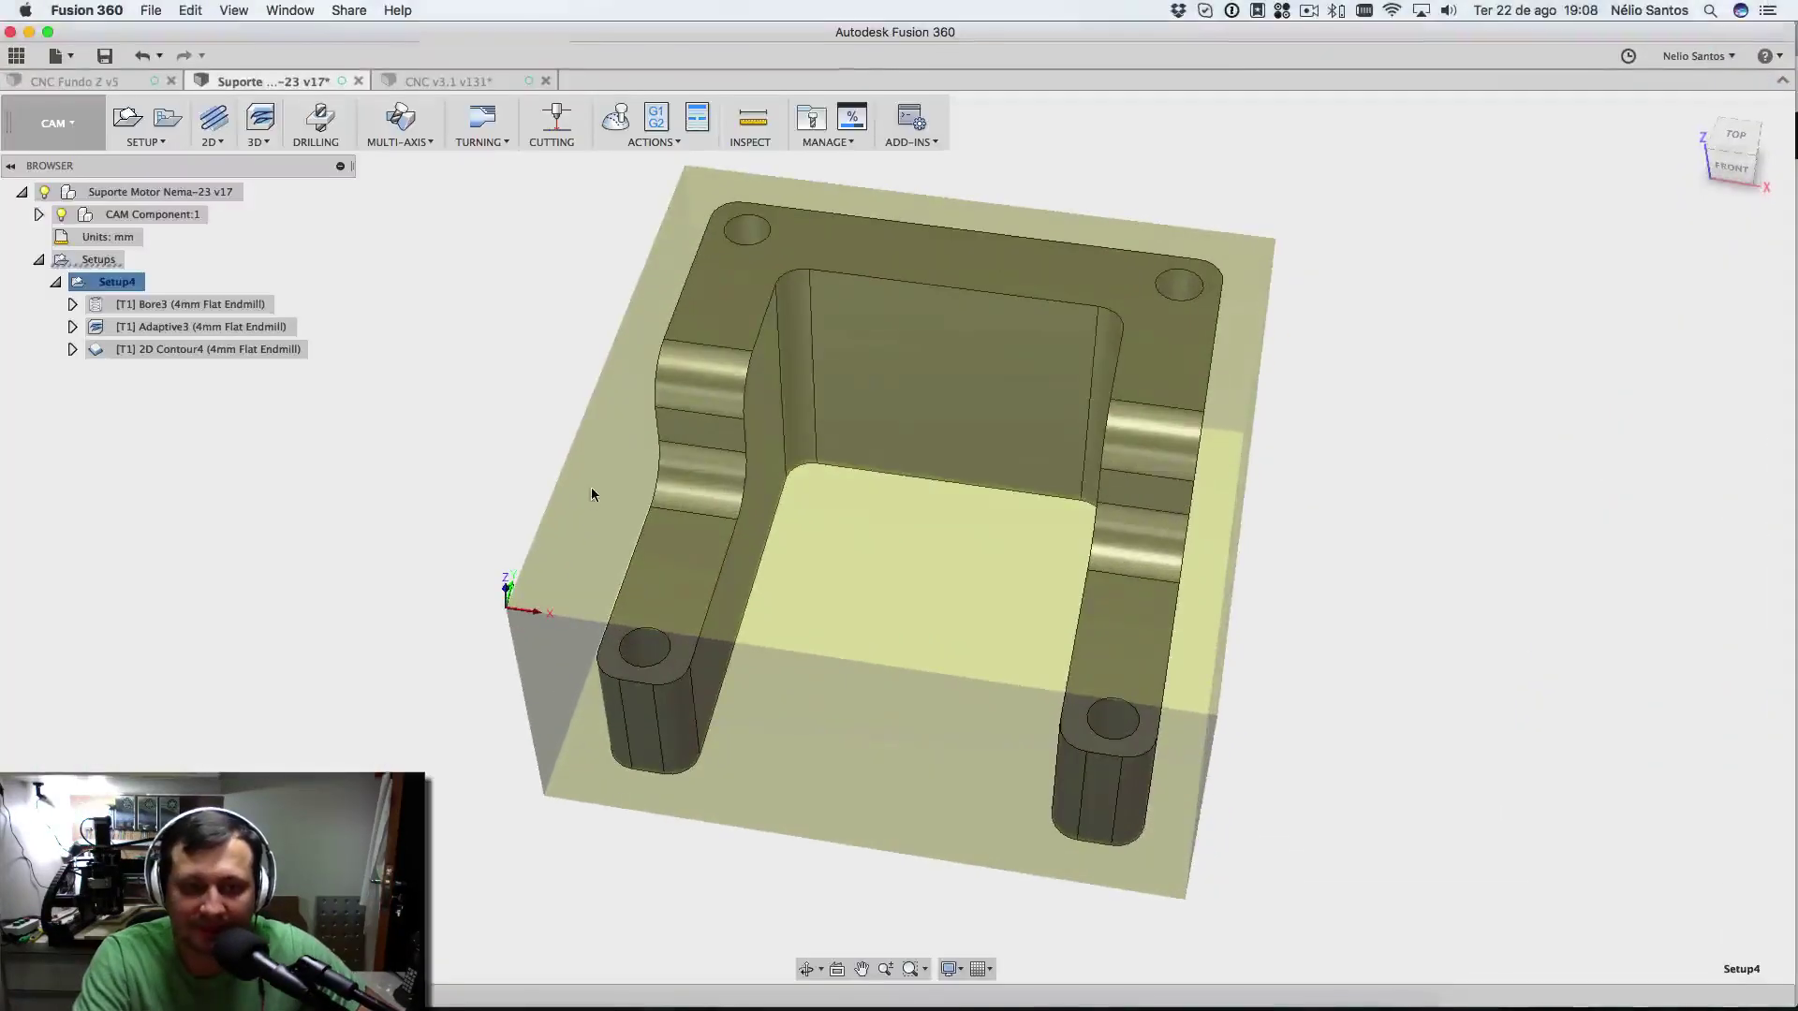
- Check the estimated machining time of Setup4 and close the report
right_click(110, 283)
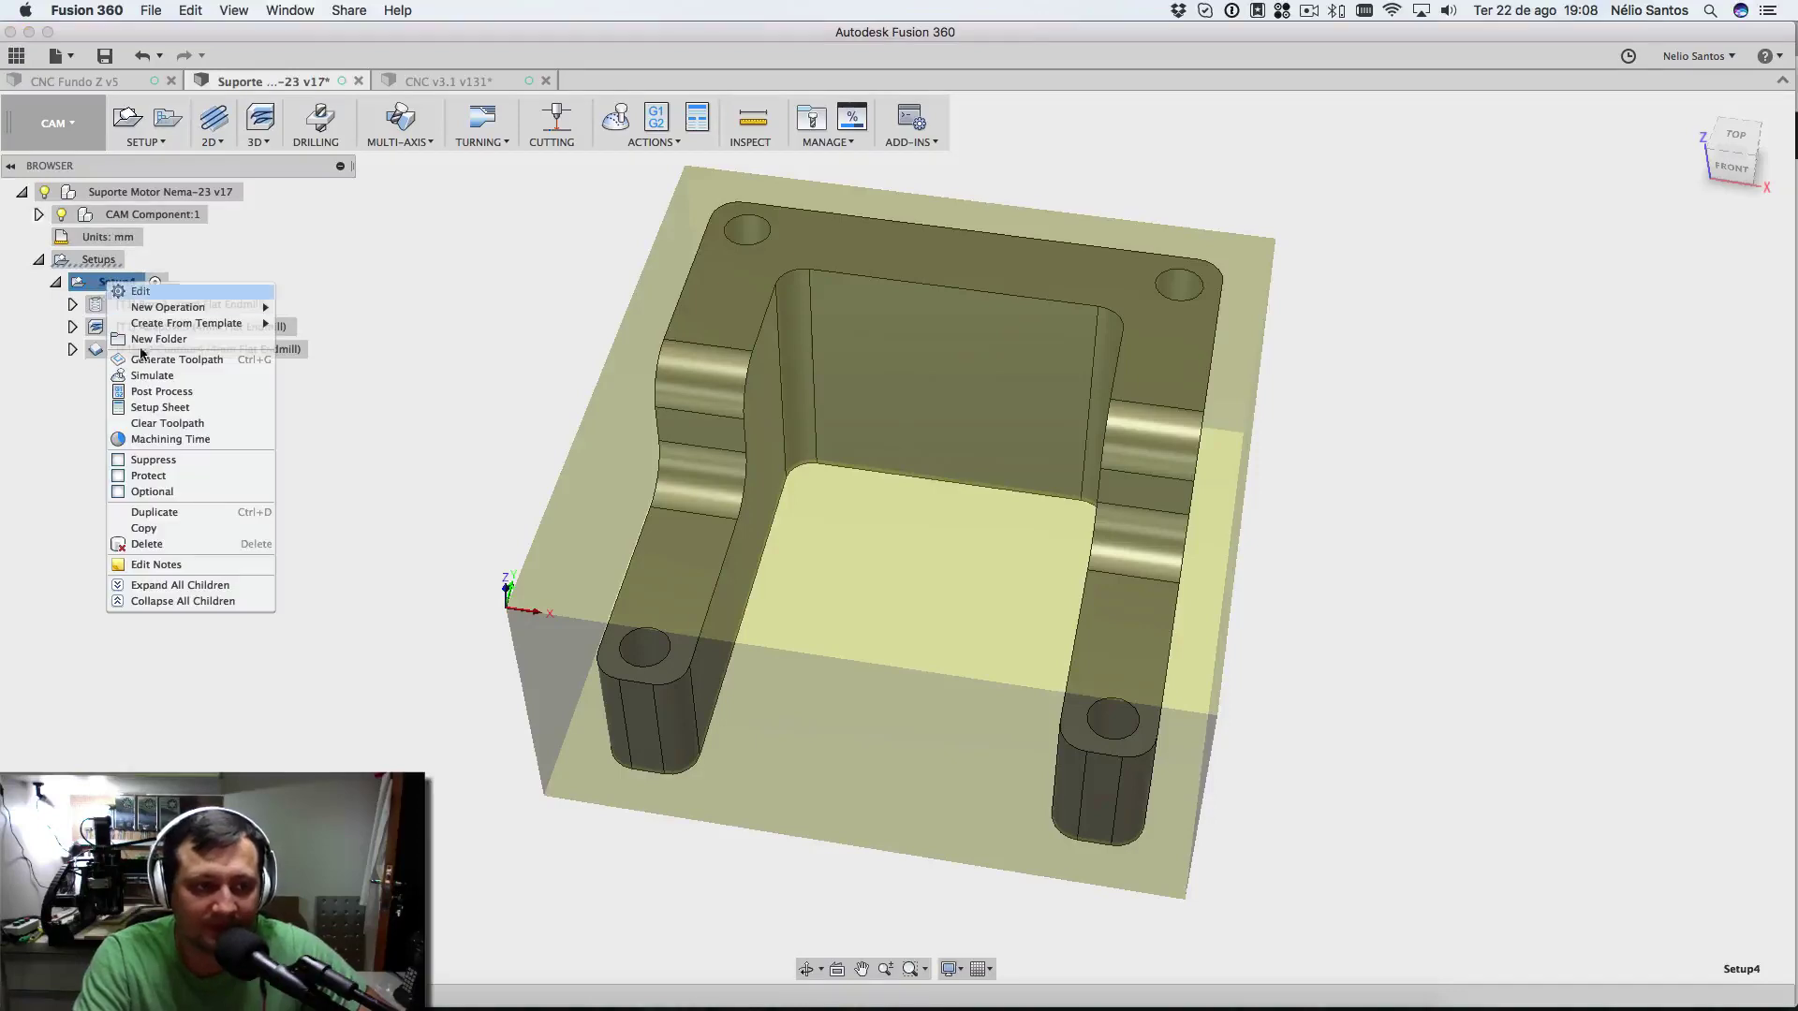
click(161, 440)
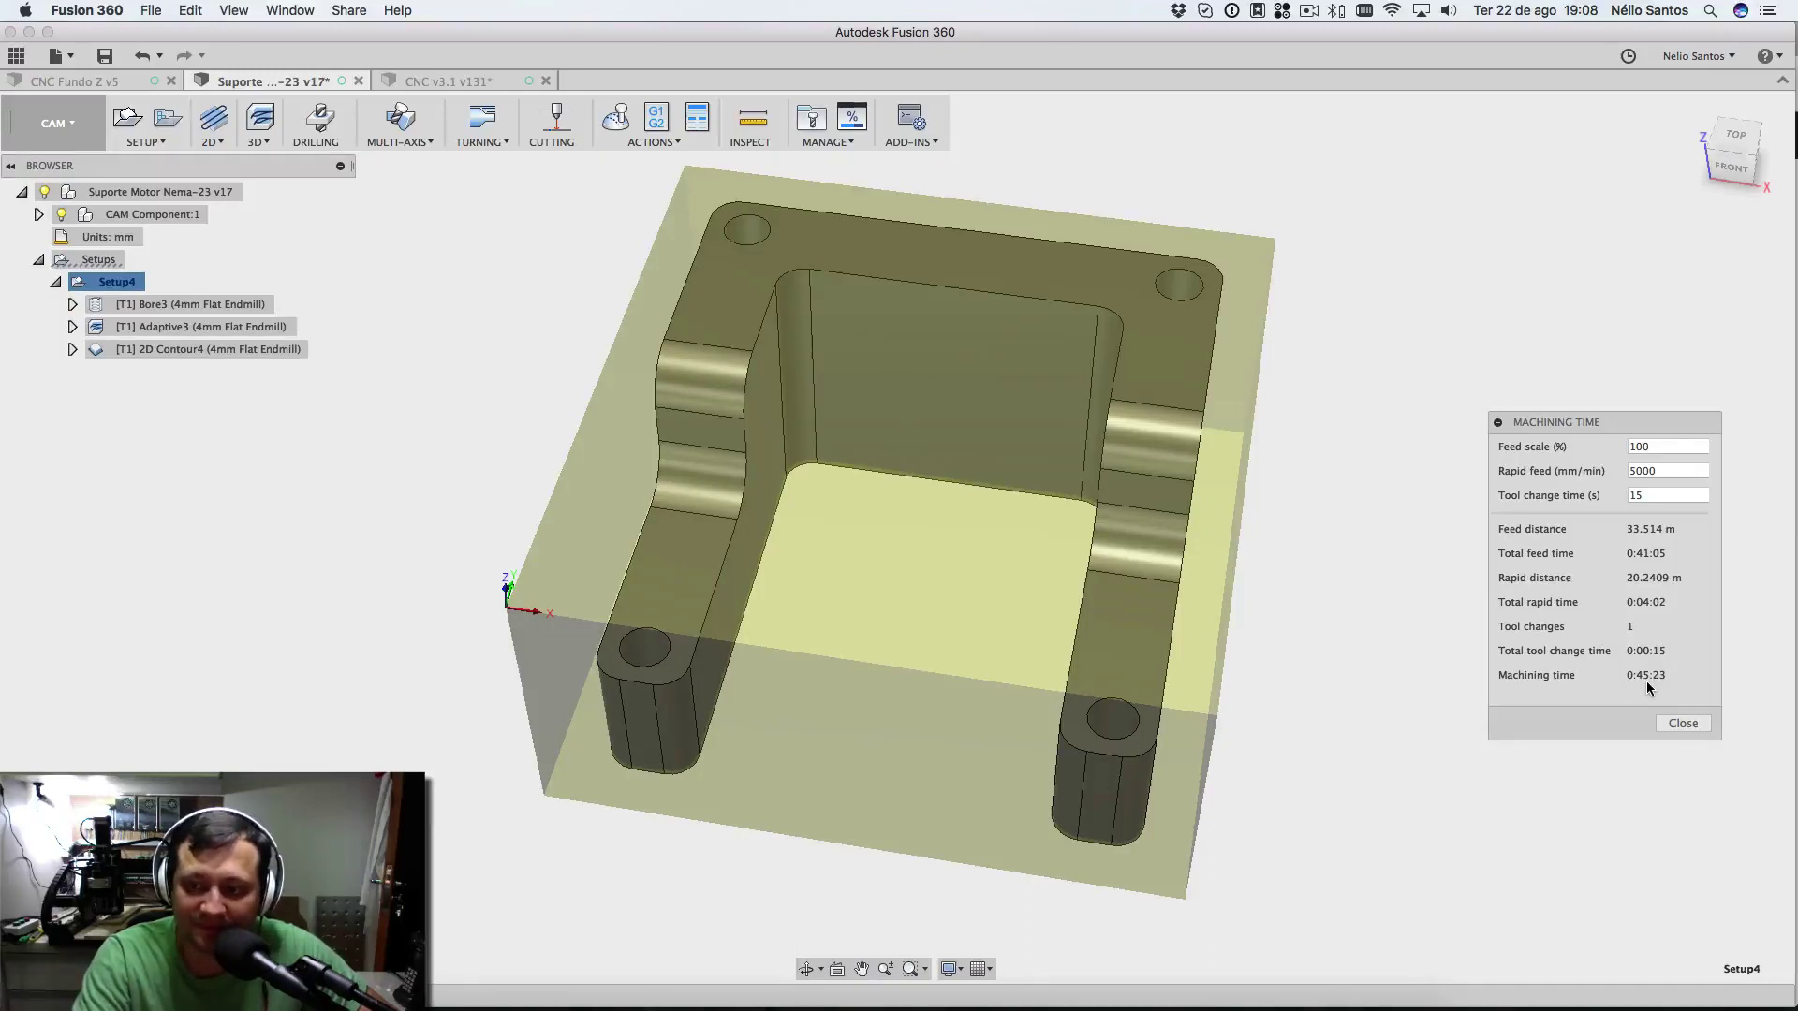
click(1682, 724)
- Switch to cncjs in Chrome and turn off Grbl check mode with the console command $C
key(ctrl+Up)
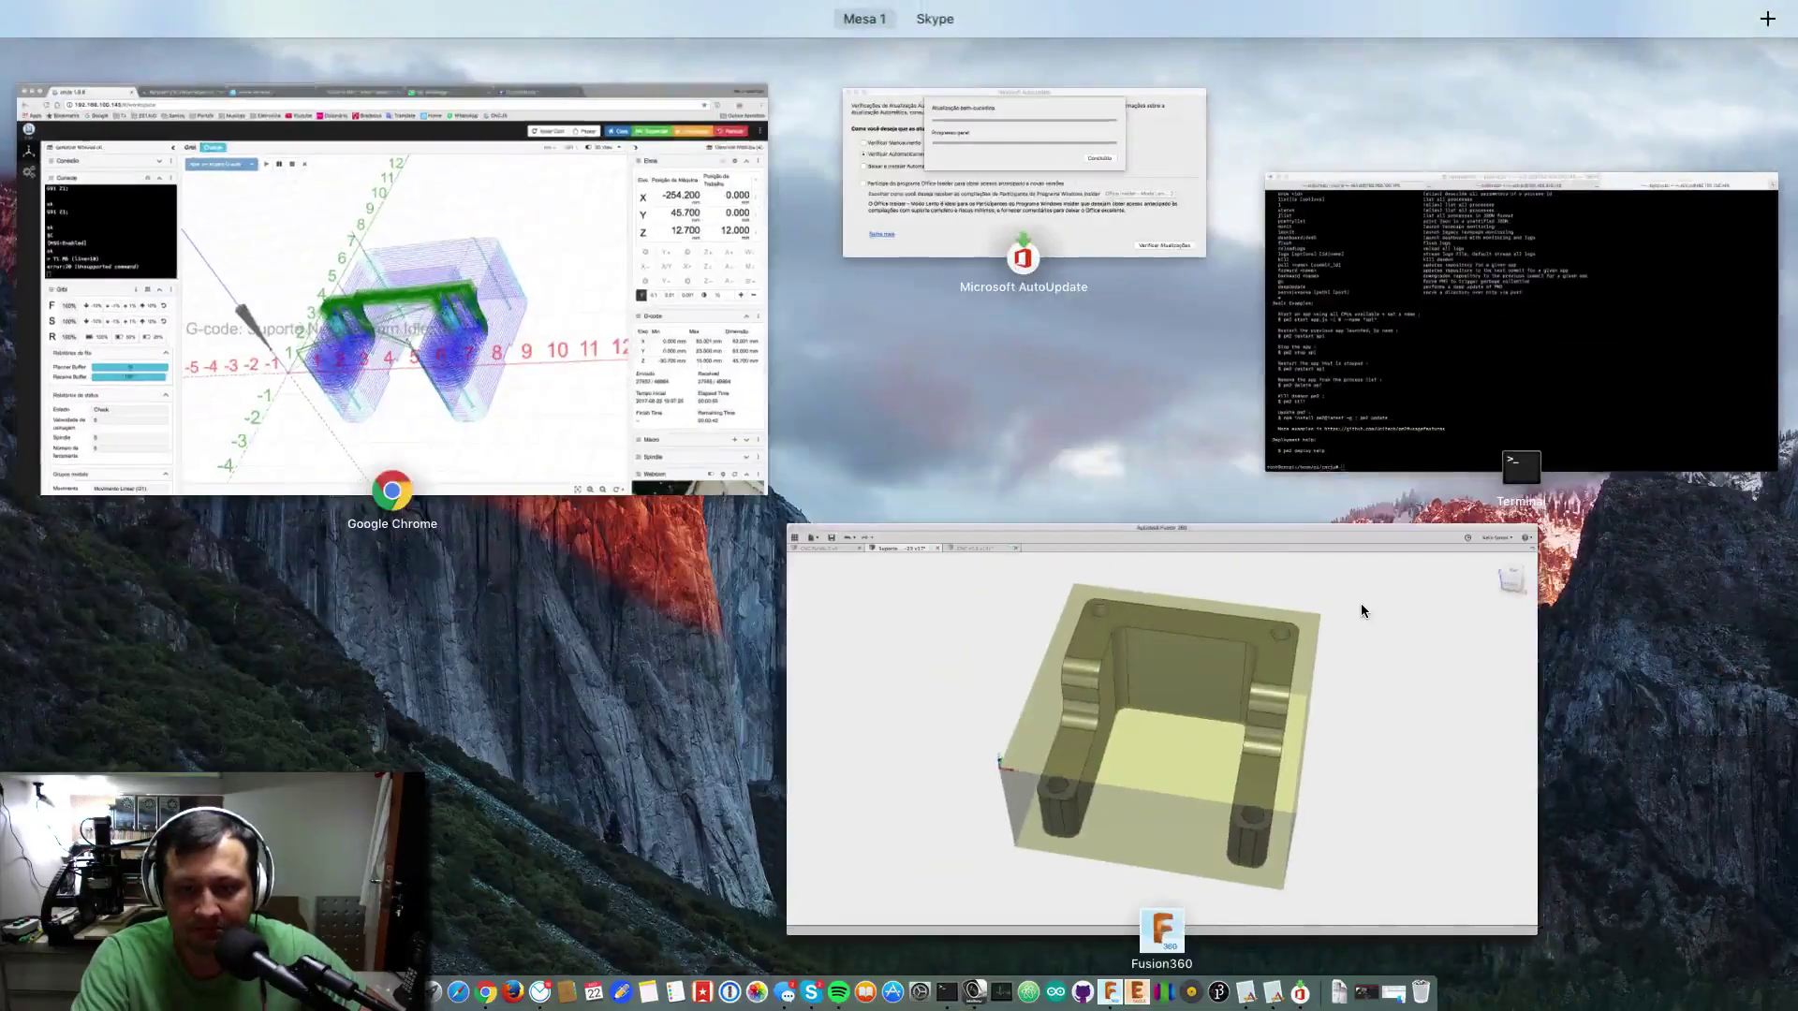
click(374, 227)
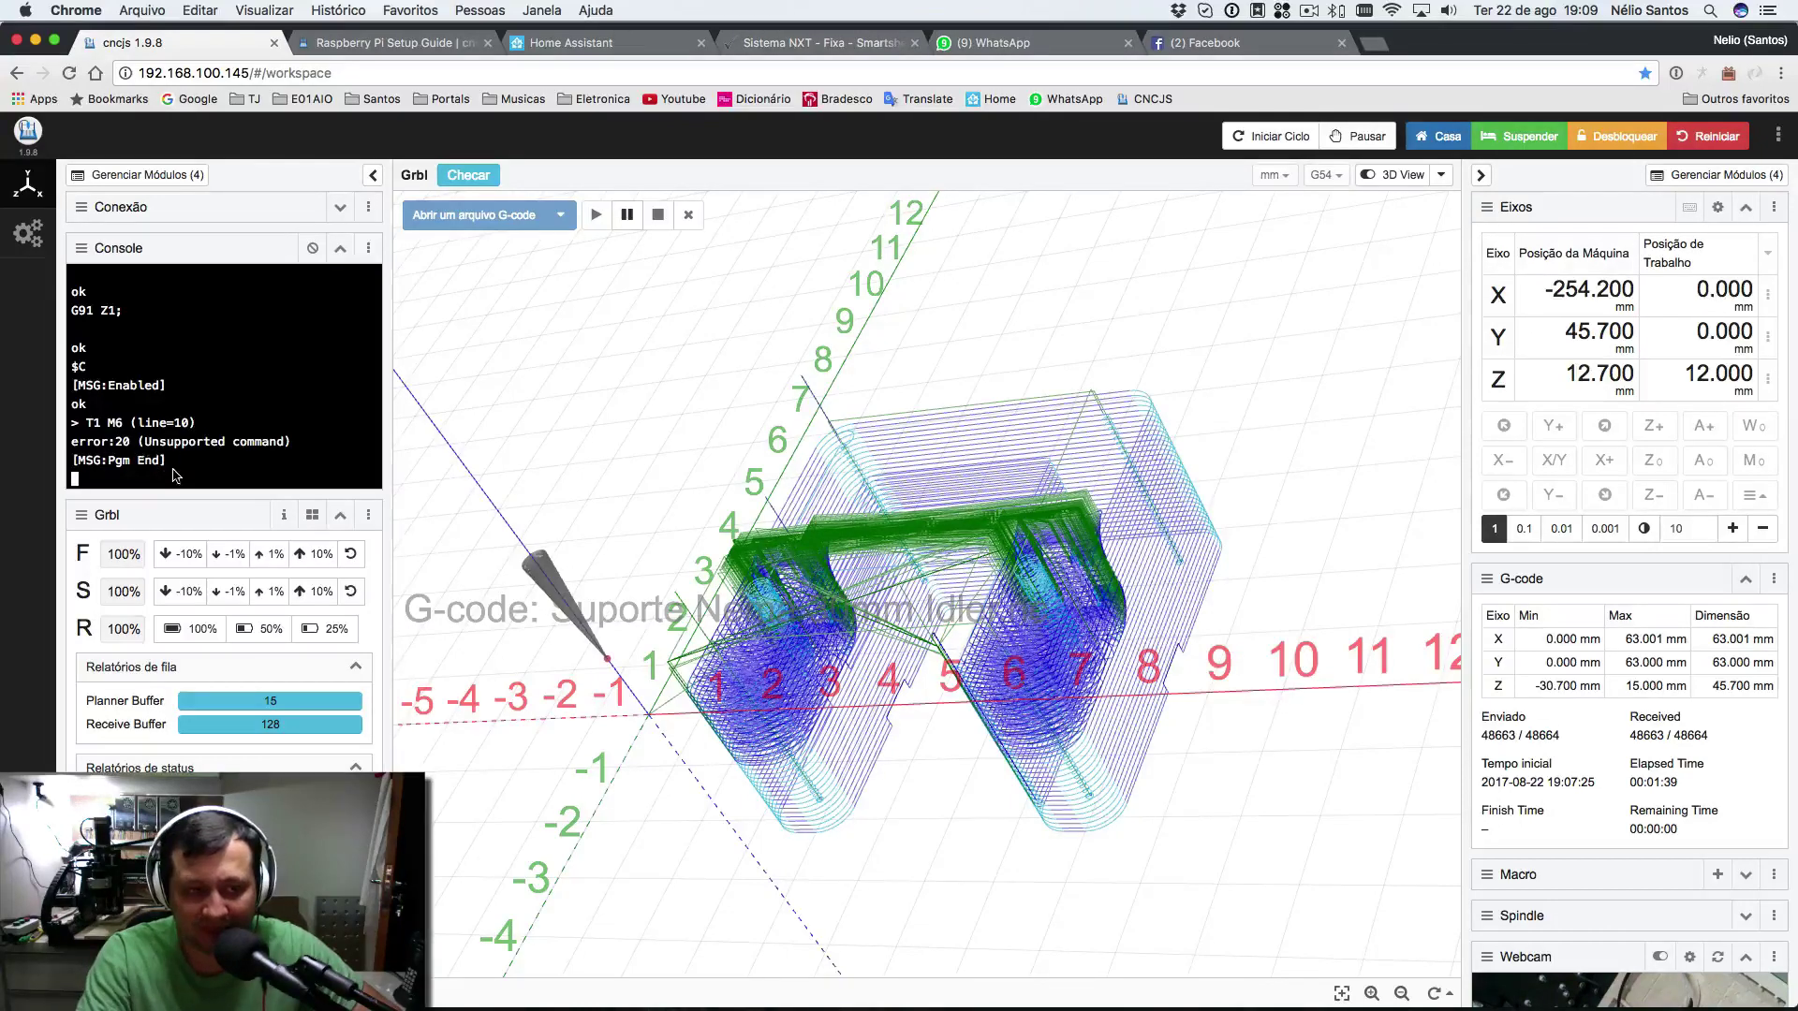
text($C)
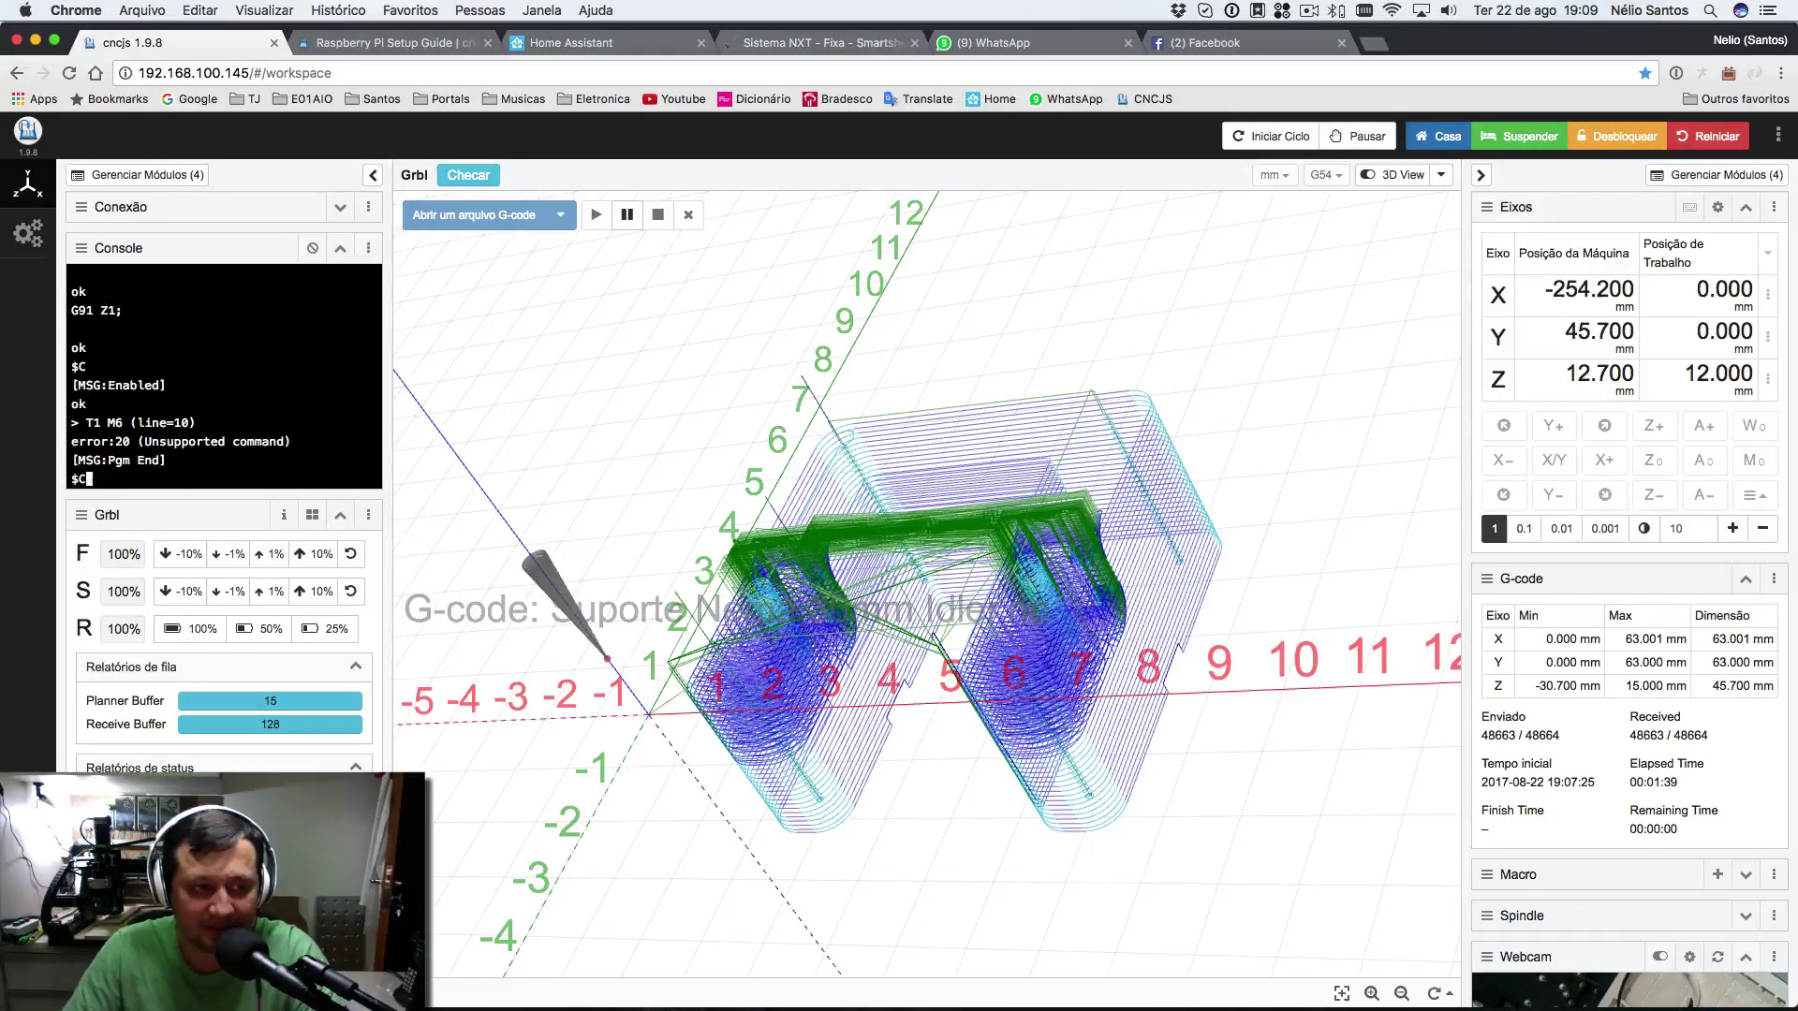
key(Return)
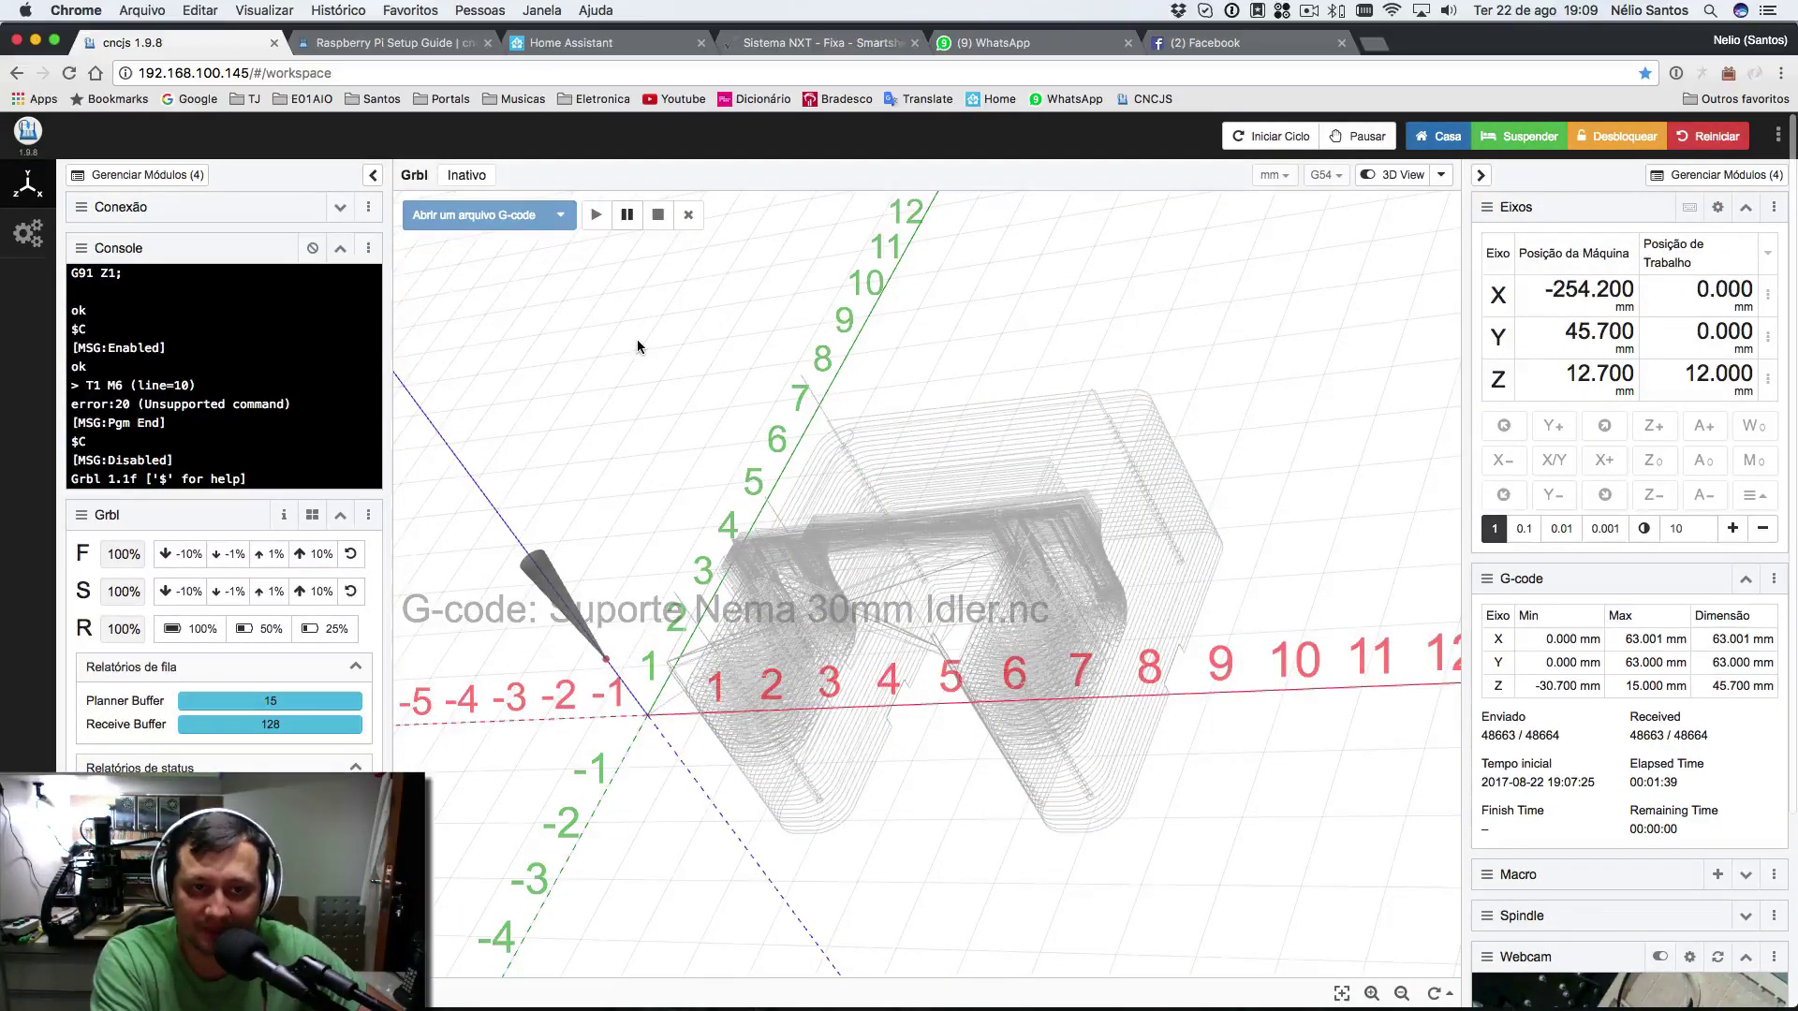
- Unlock Grbl with the console command $X and test-jog the Z axis 1 mm up and 1 mm back down
click(283, 433)
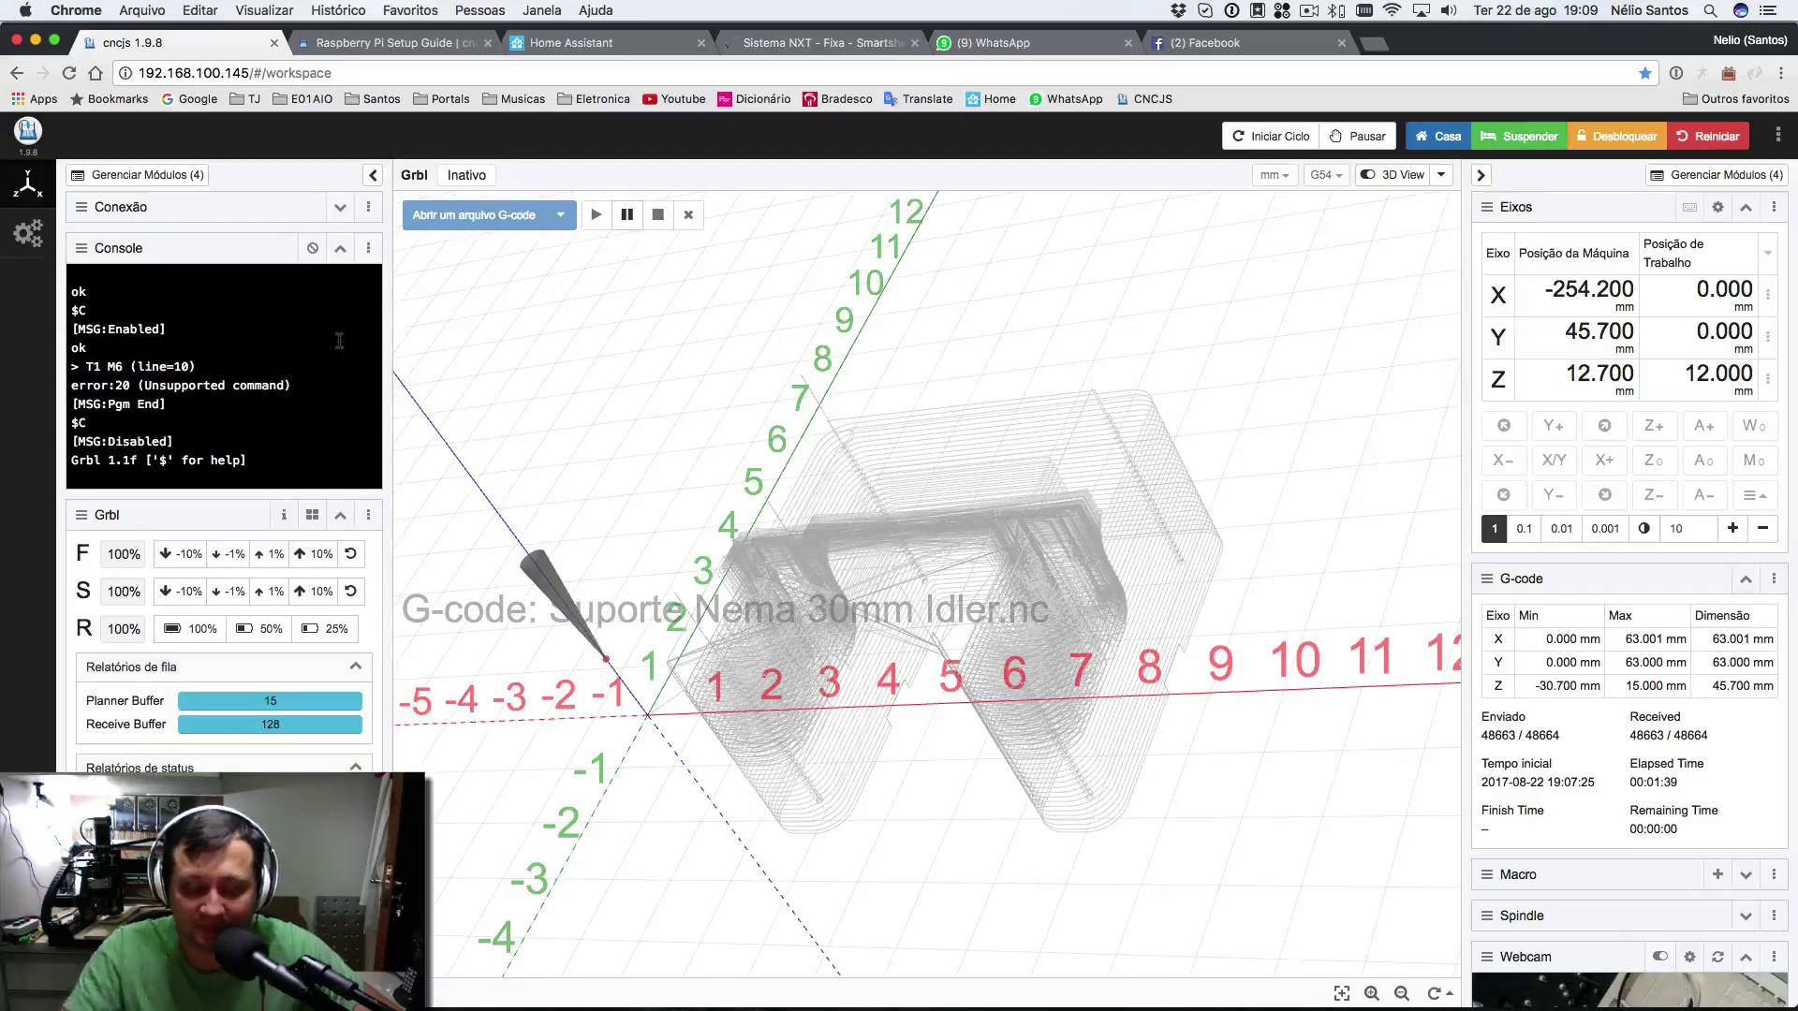
text($X)
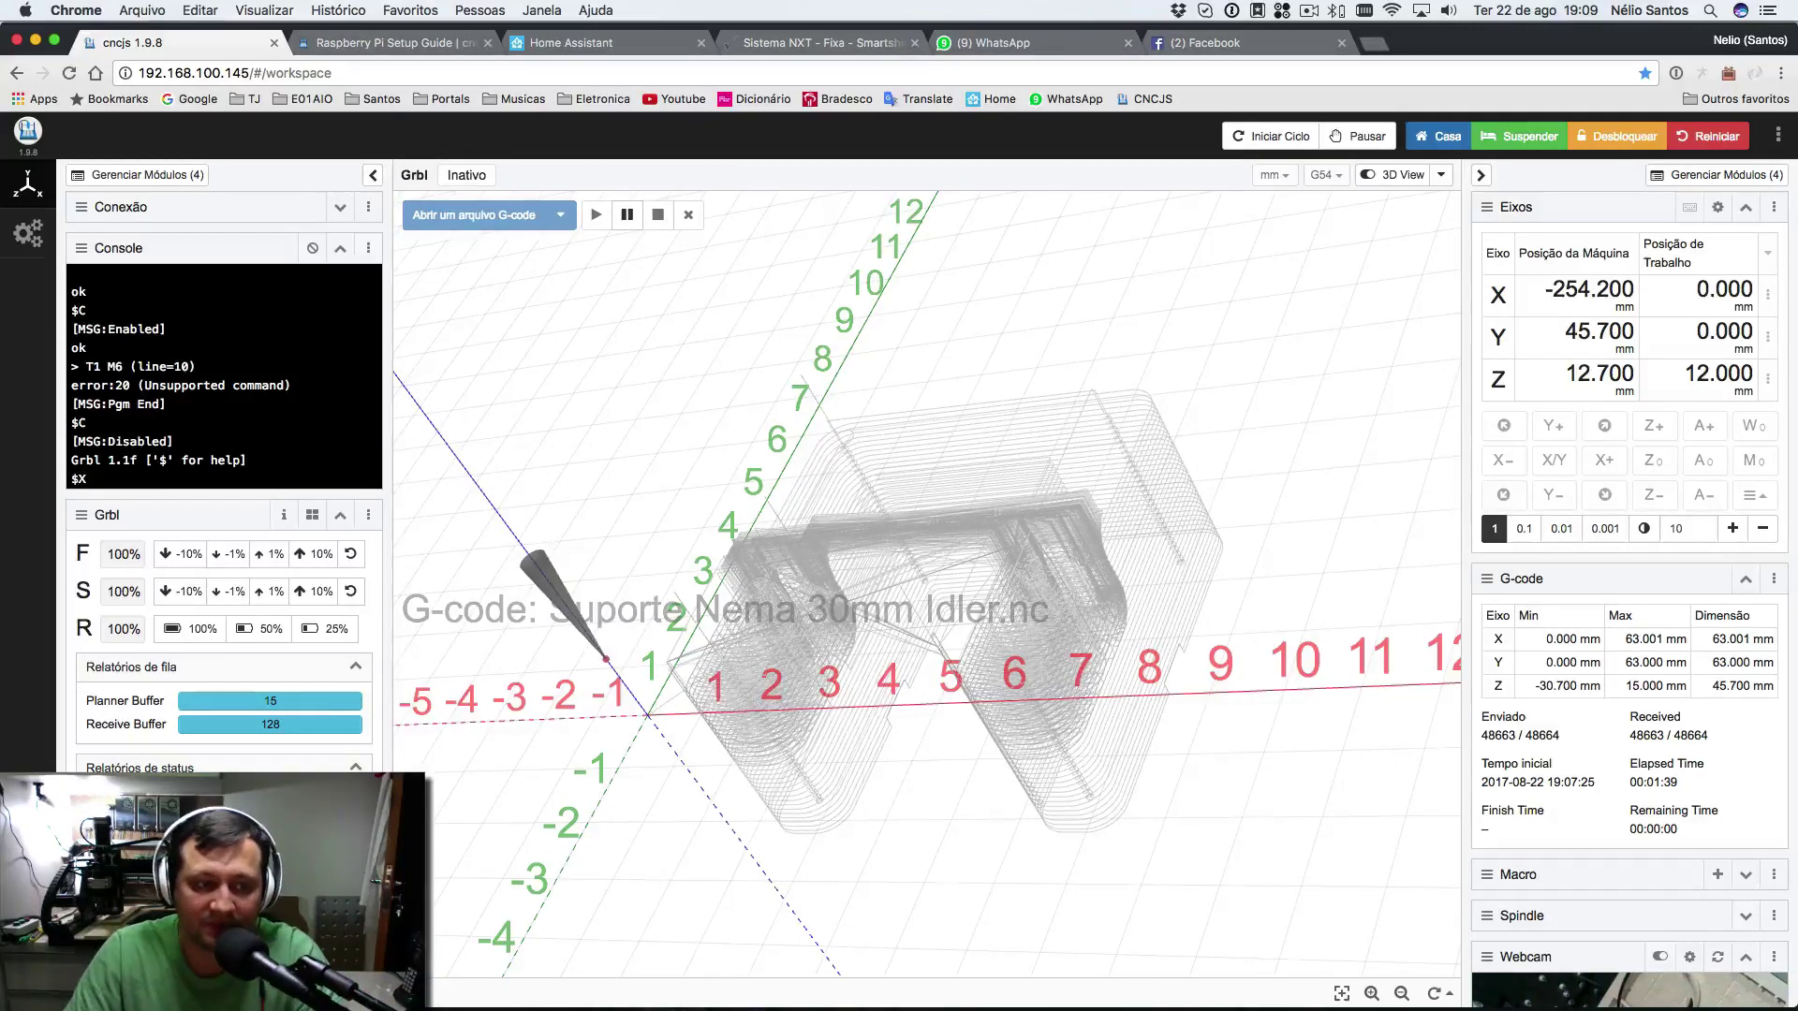
key(Return)
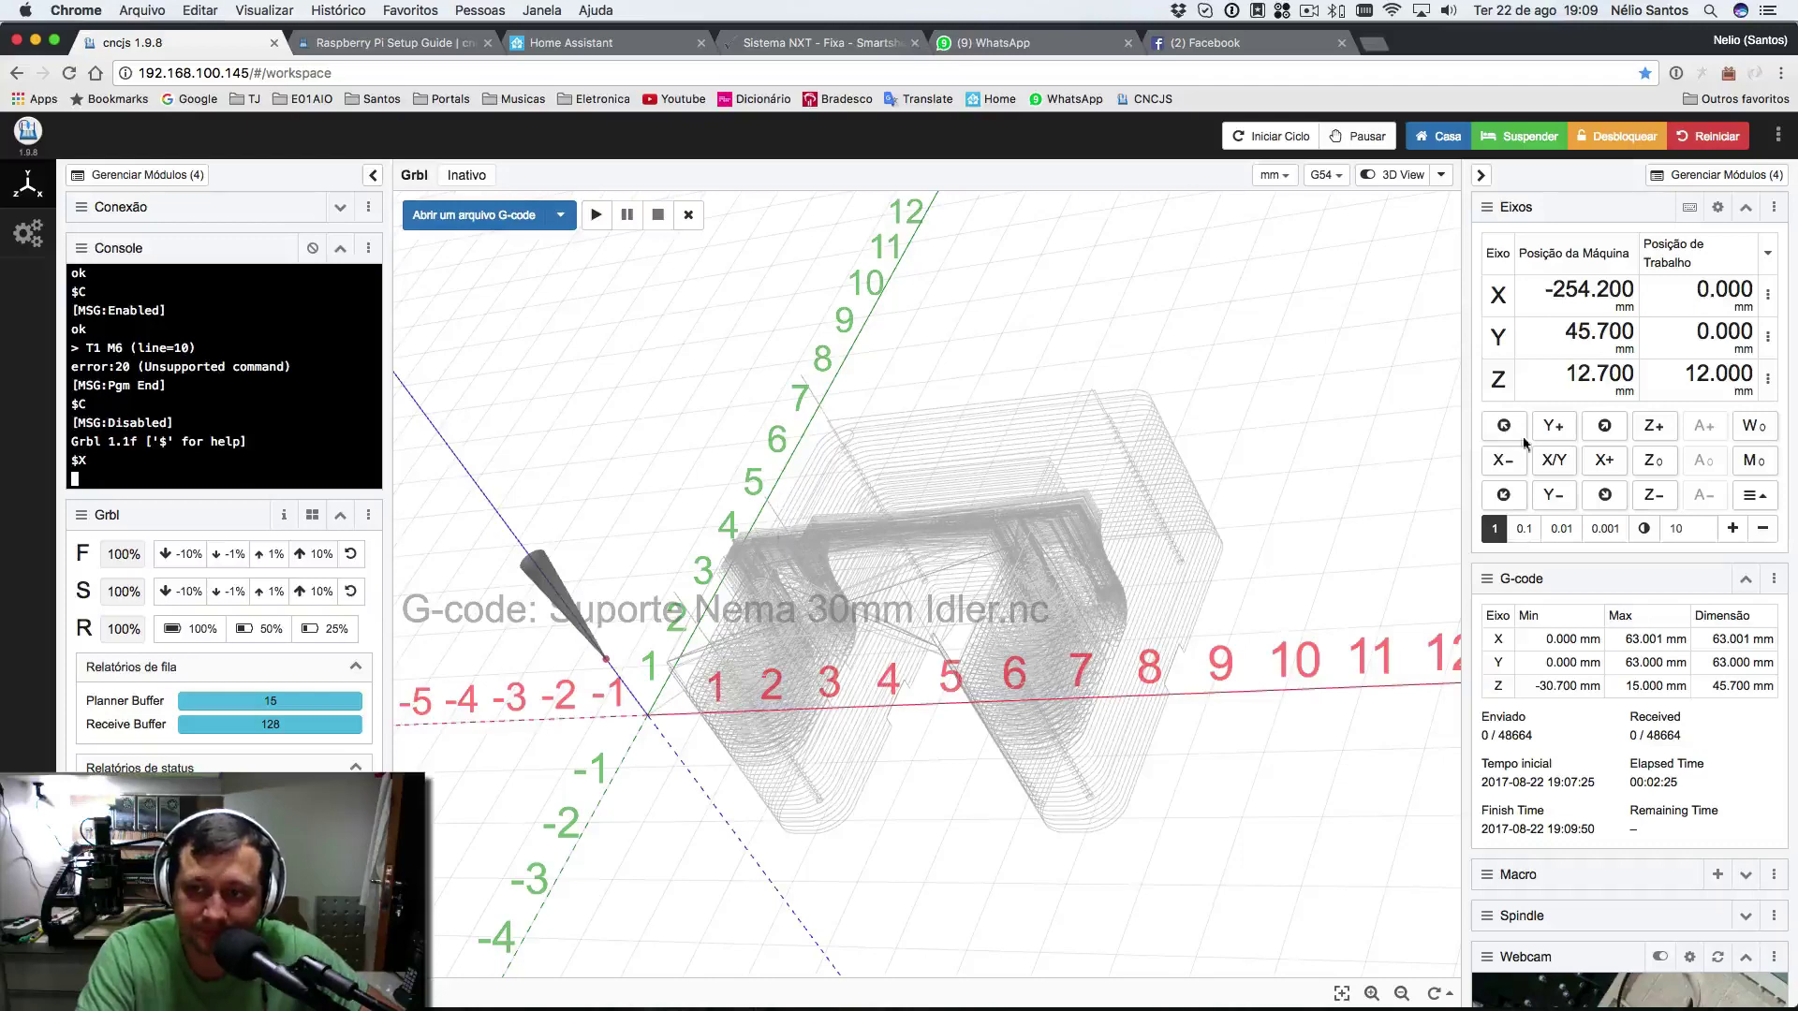
click(1652, 428)
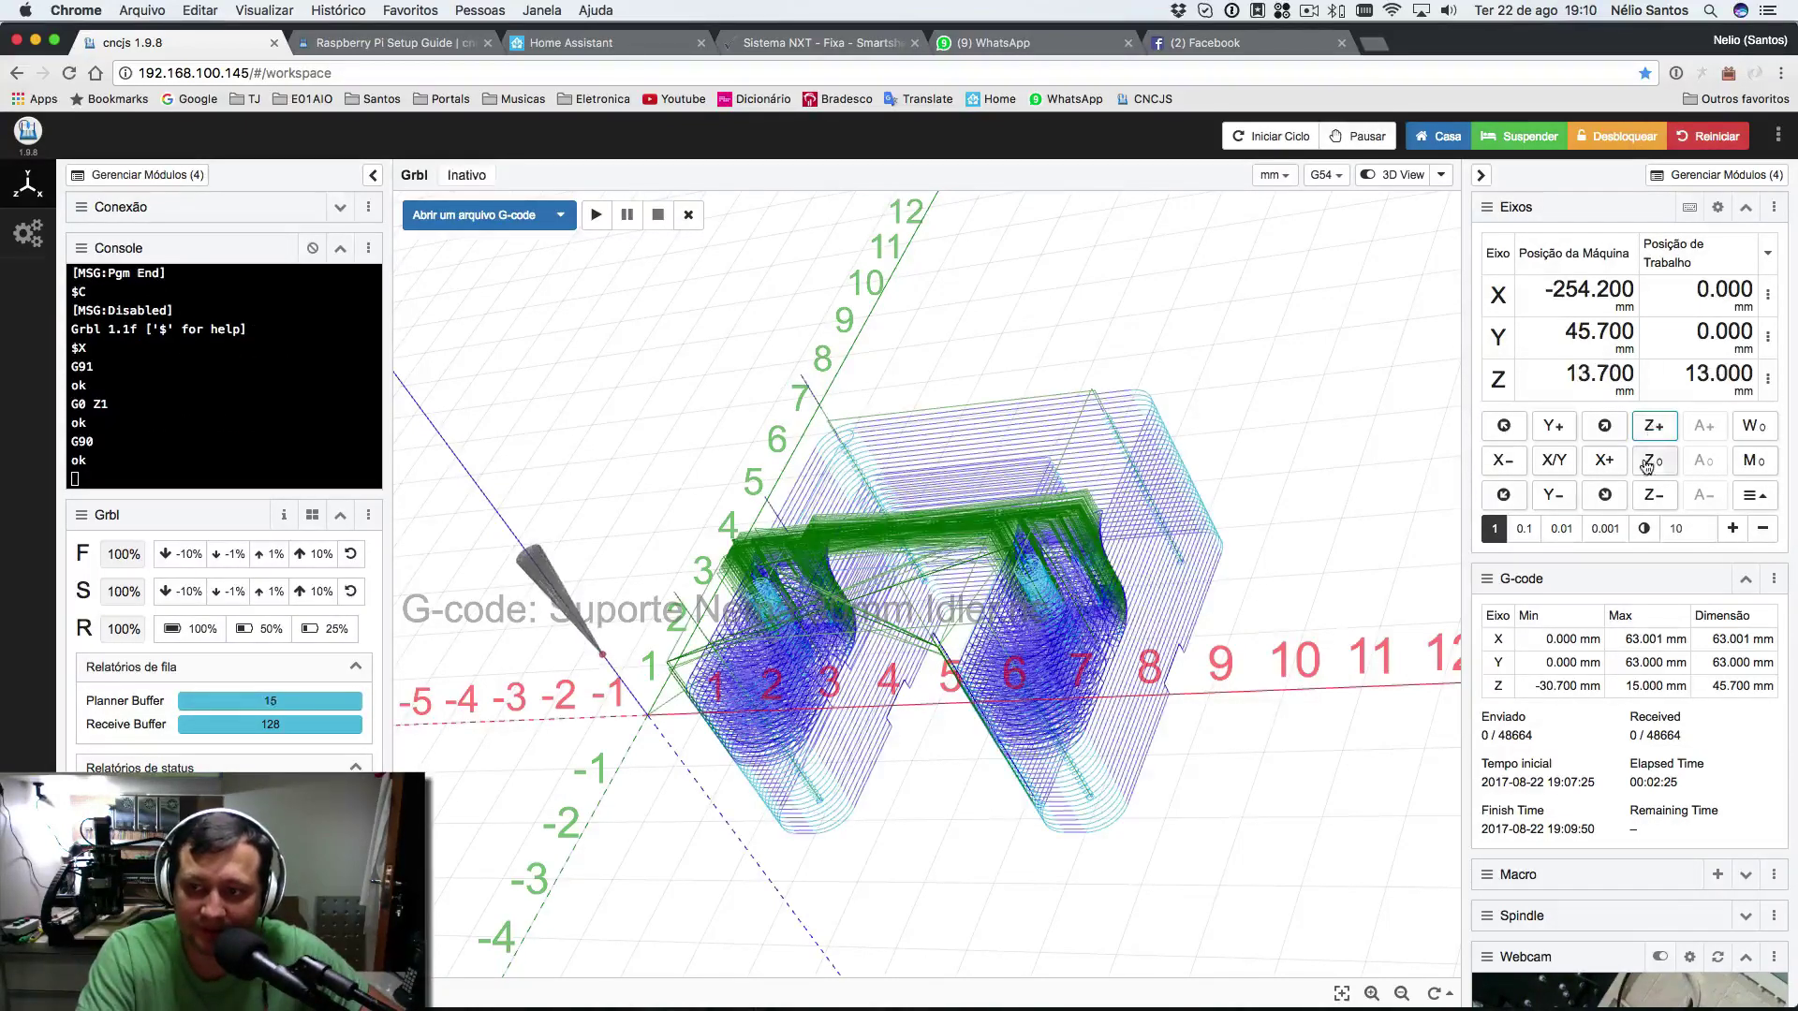
click(1653, 496)
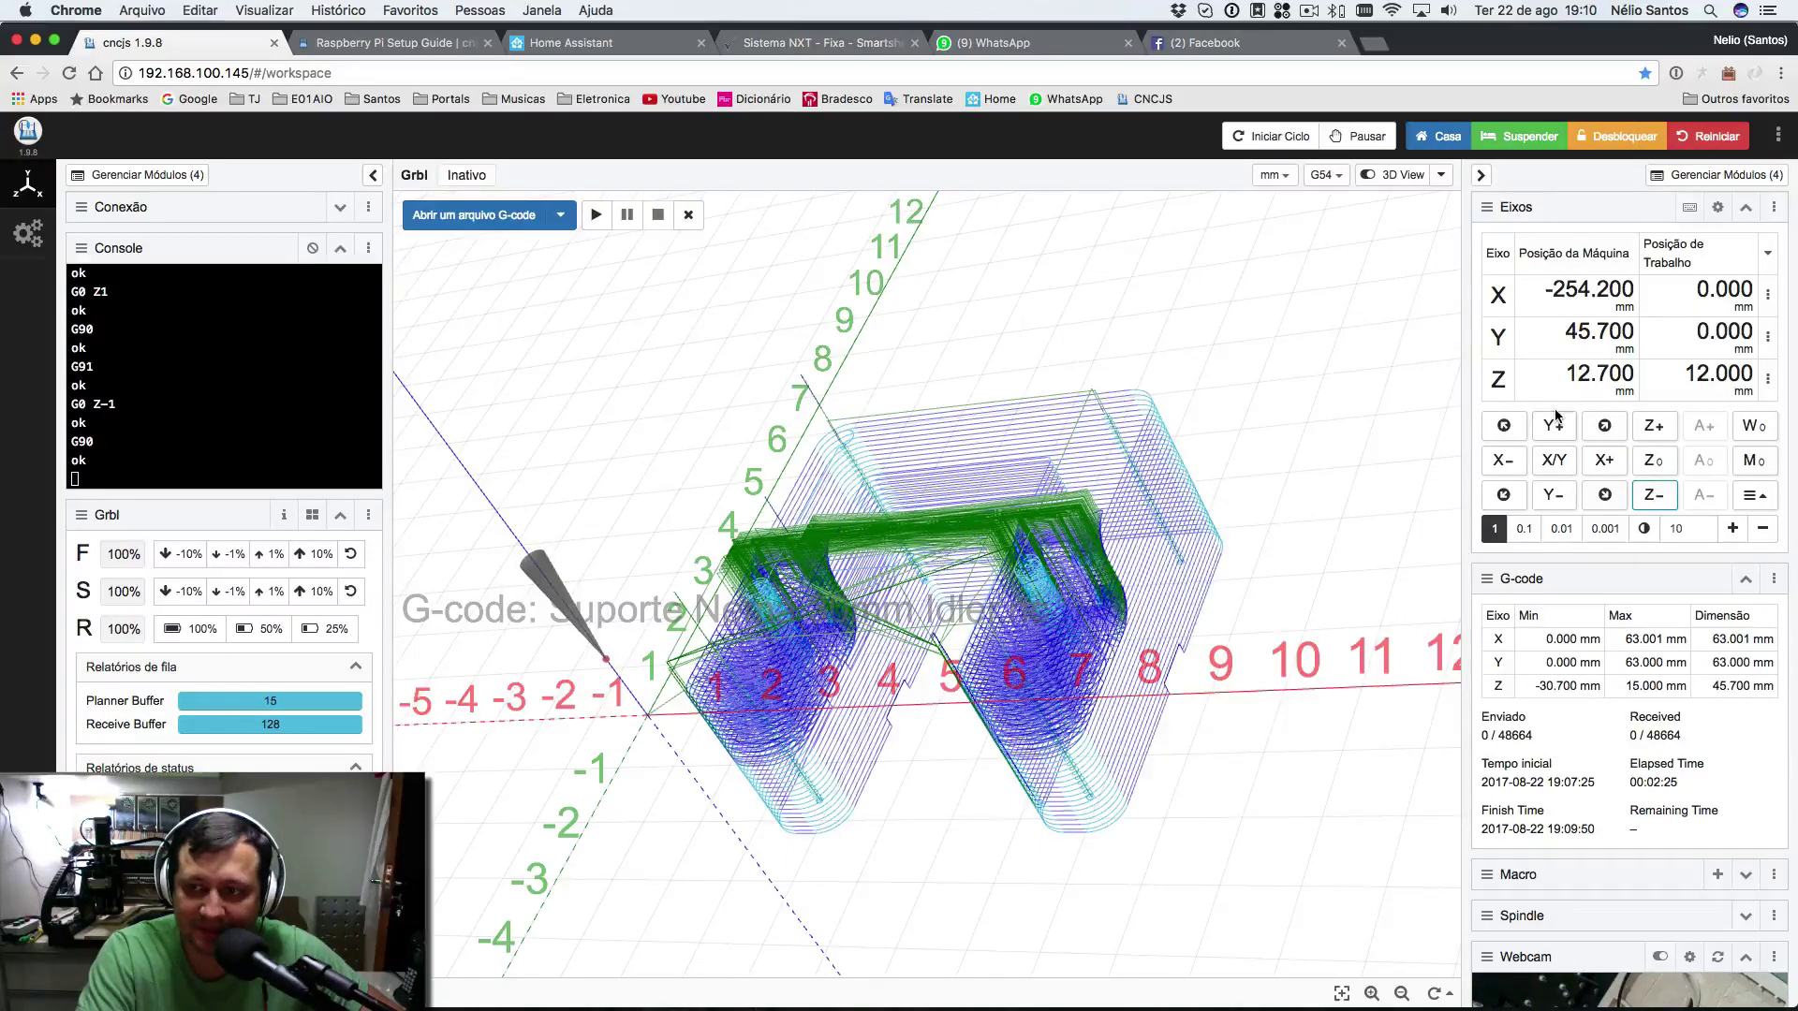